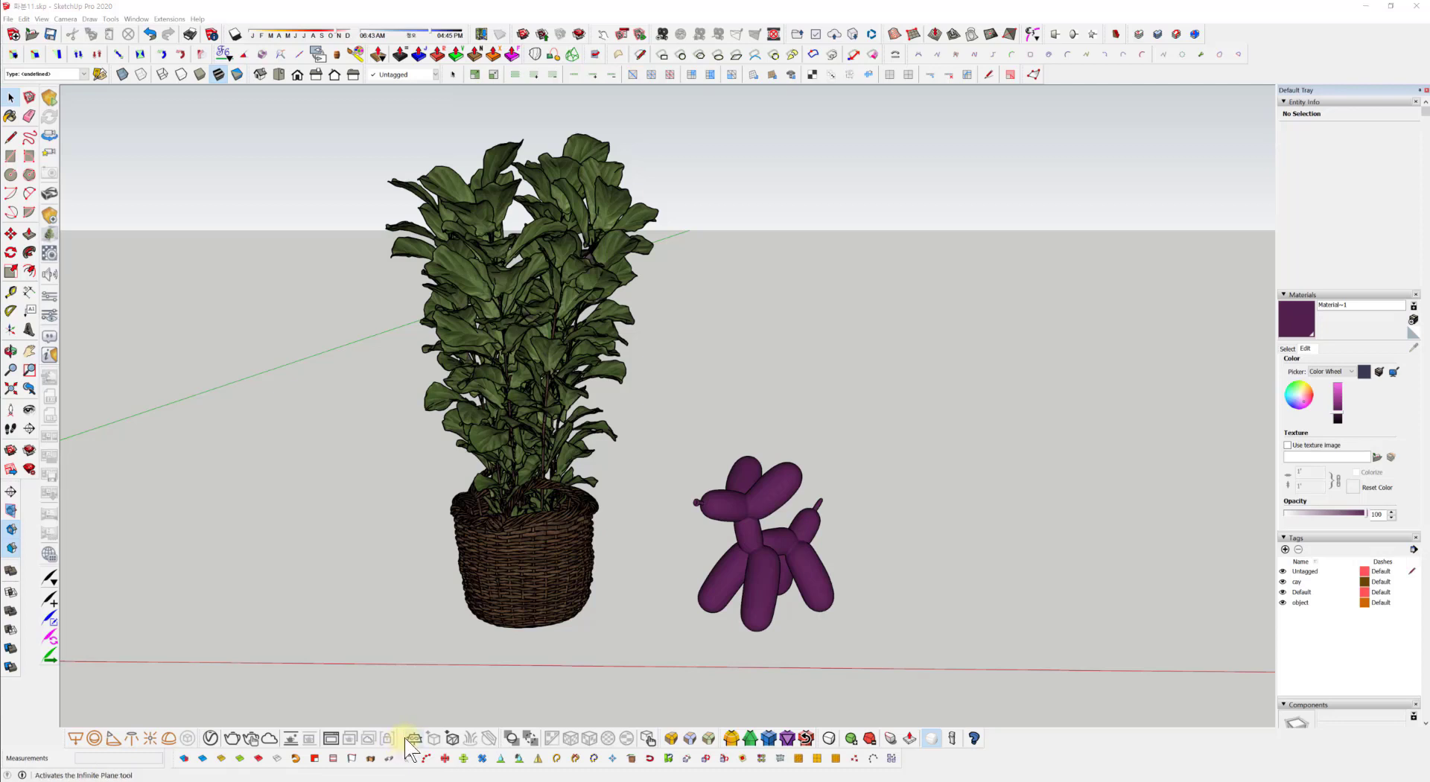
Step: Detach the V-Ray Objects toolbar and float it in the model view beside the plant pot
drag(404, 737, 375, 605)
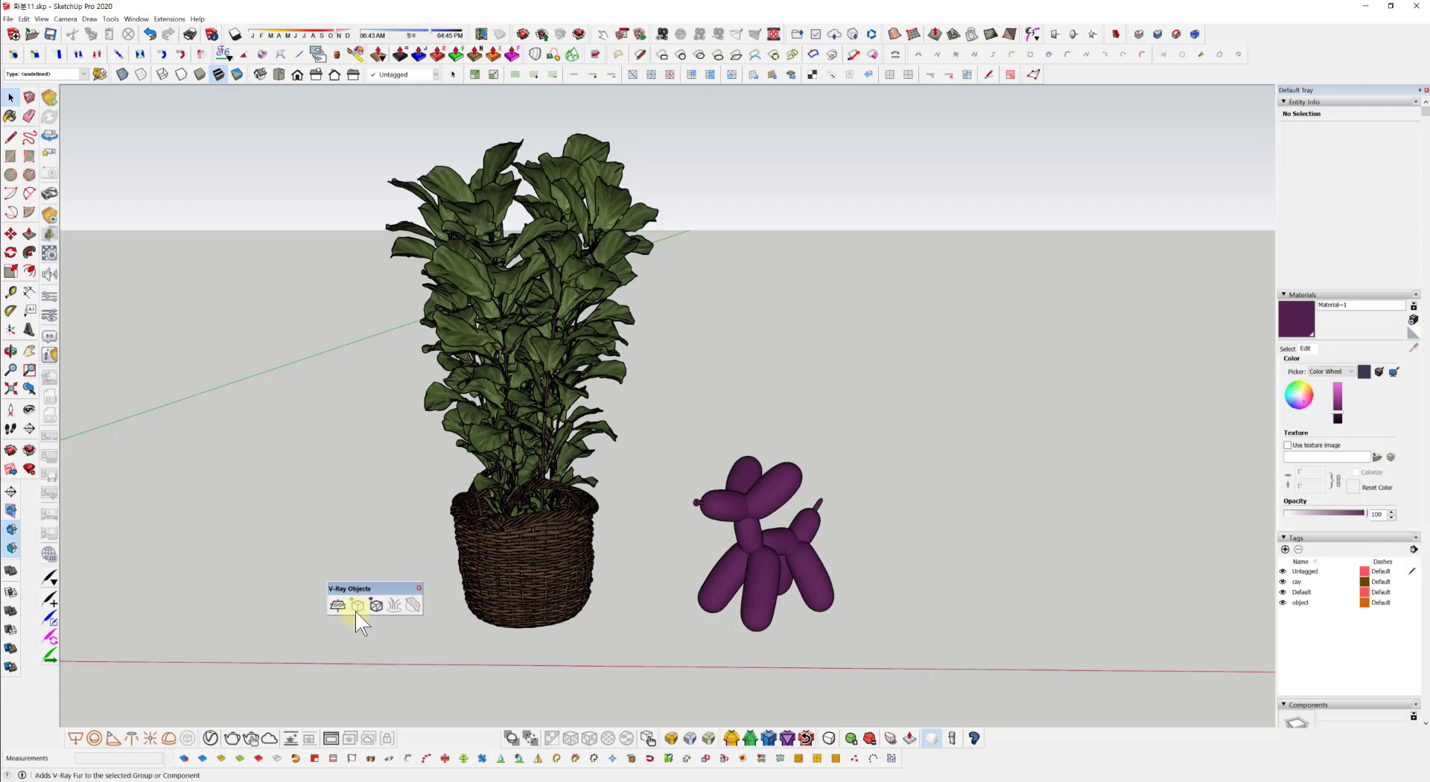
click(401, 605)
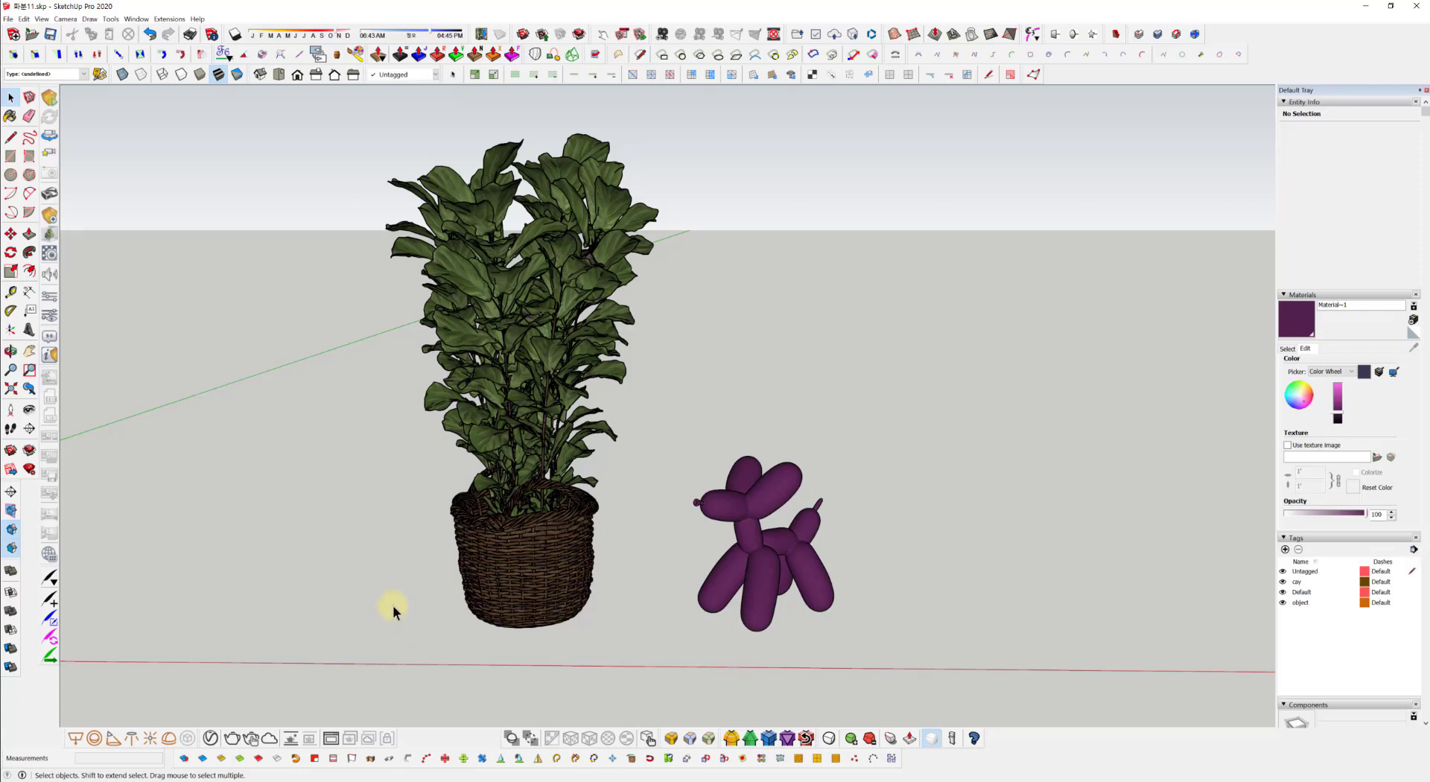
Step: Select the potted plant and the balloon dog in turn to check that each is a component
click(530, 567)
middle_drag(530, 566, 673, 520)
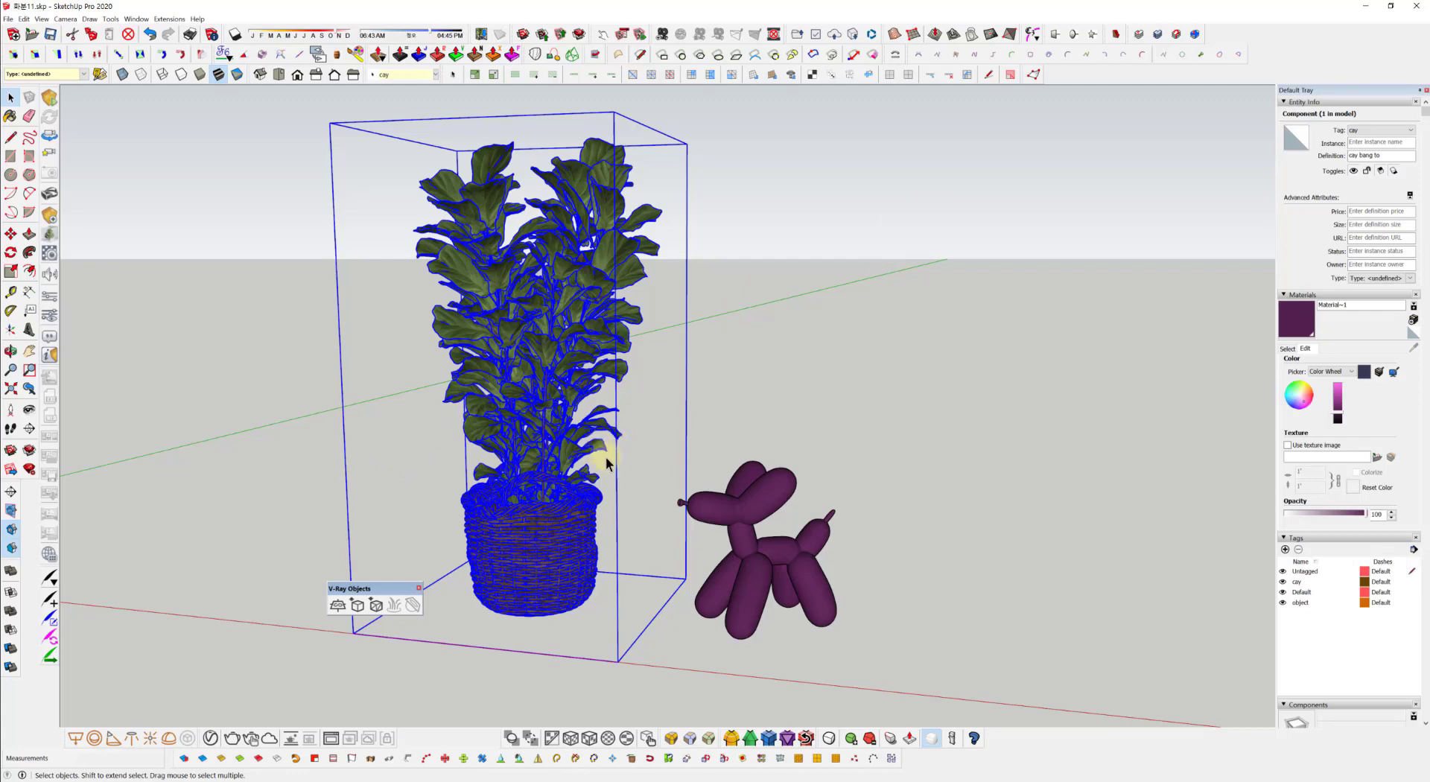
click(926, 333)
click(611, 377)
click(825, 550)
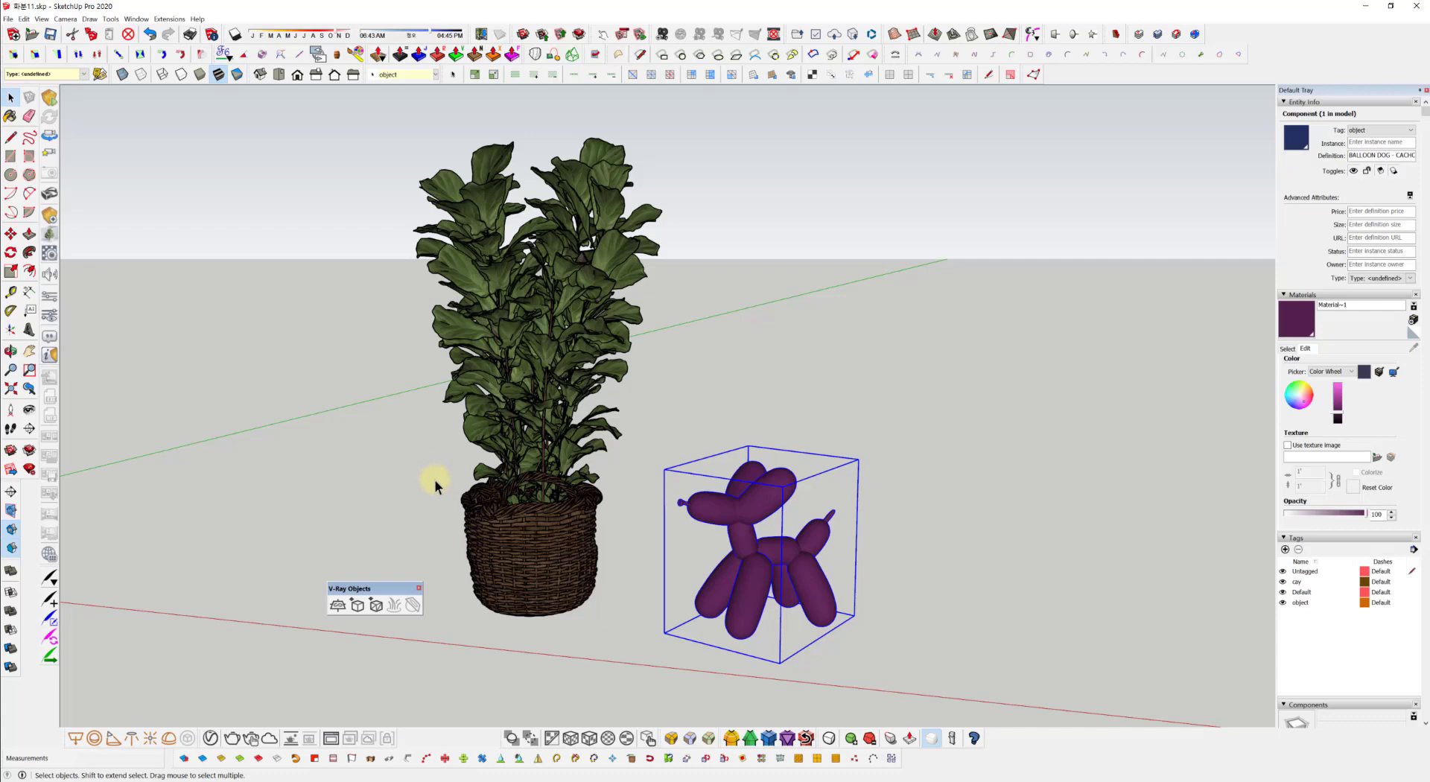
middle_drag(469, 415, 520, 450)
scroll(520, 450, up, 3)
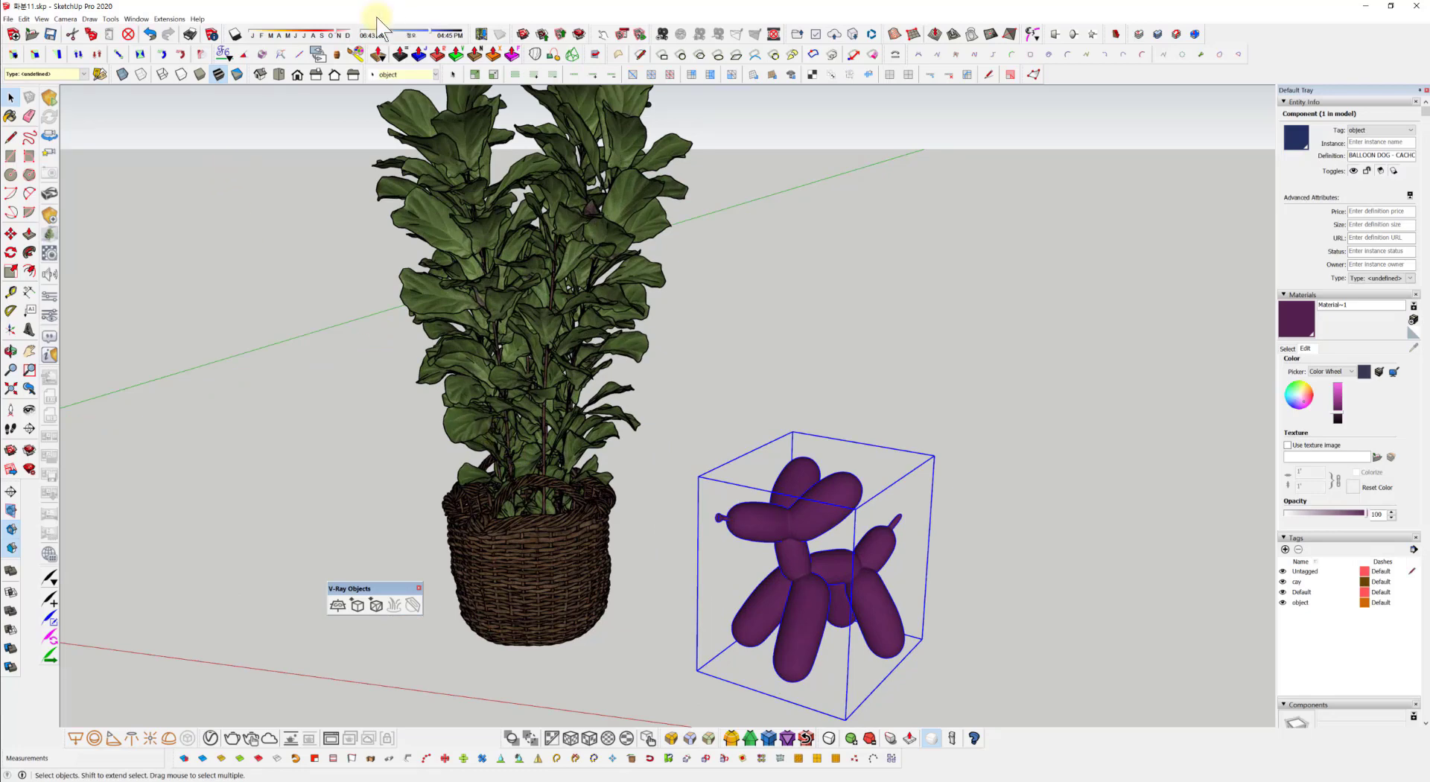
Step: Open 3D Warehouse, browse its featured community models, and close it
click(526, 33)
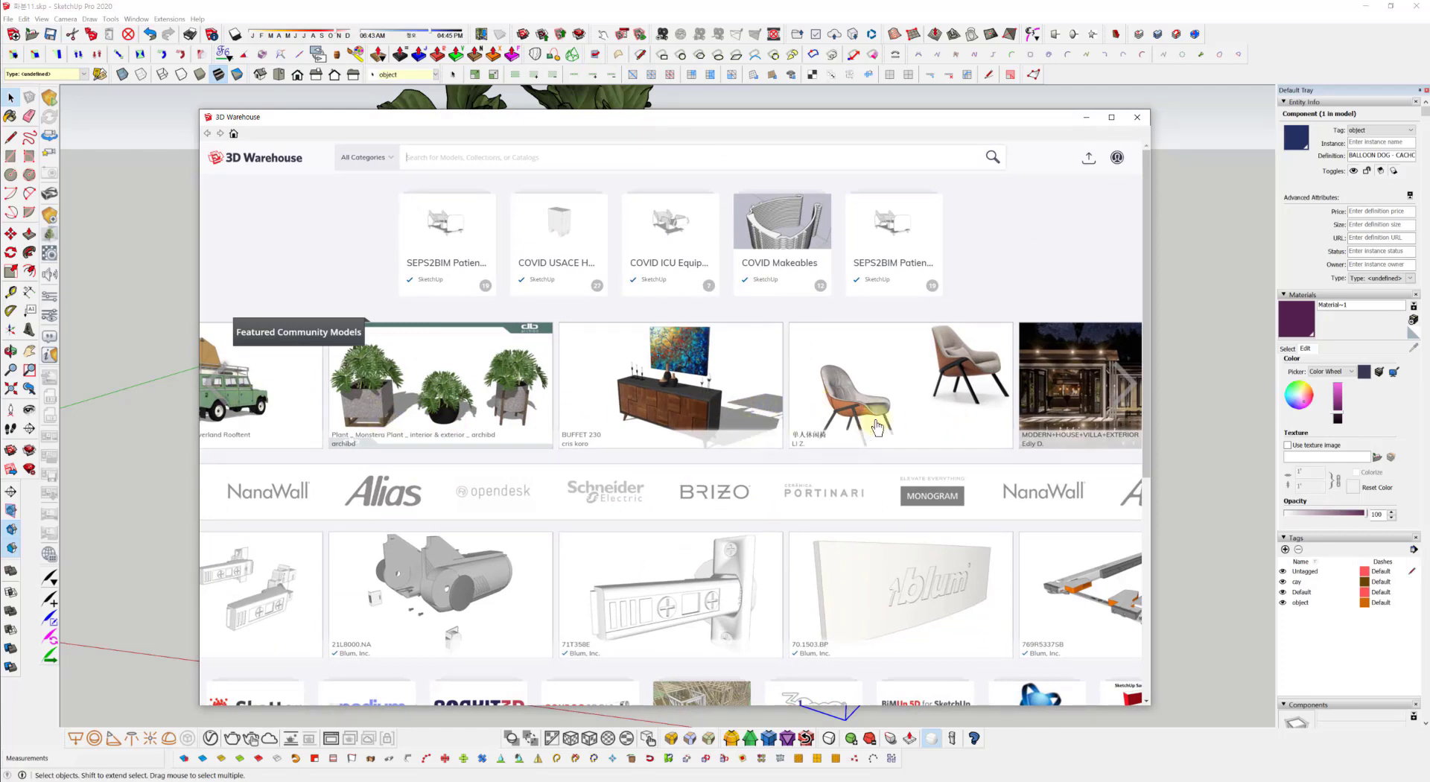
scroll(1007, 386, down, 1)
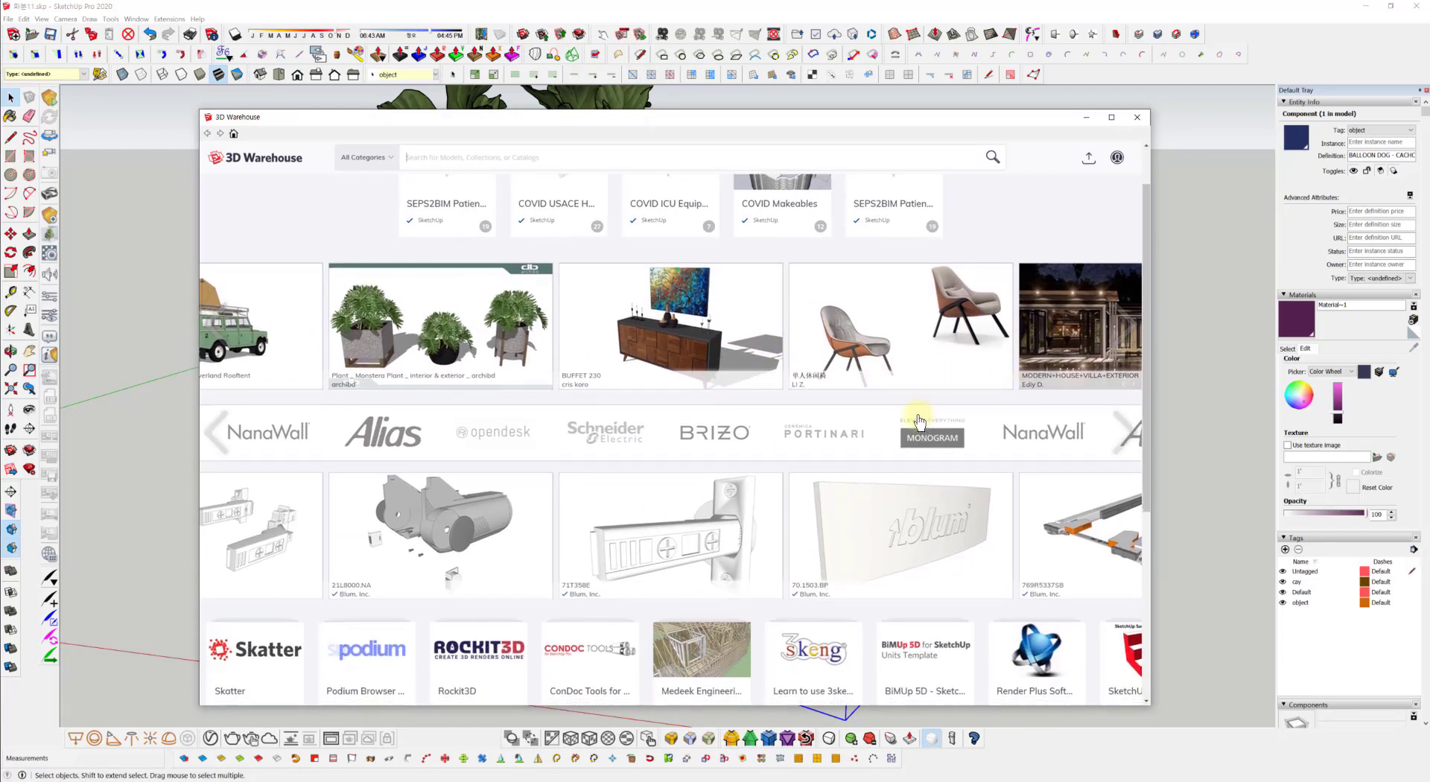
scroll(920, 423, down, 1)
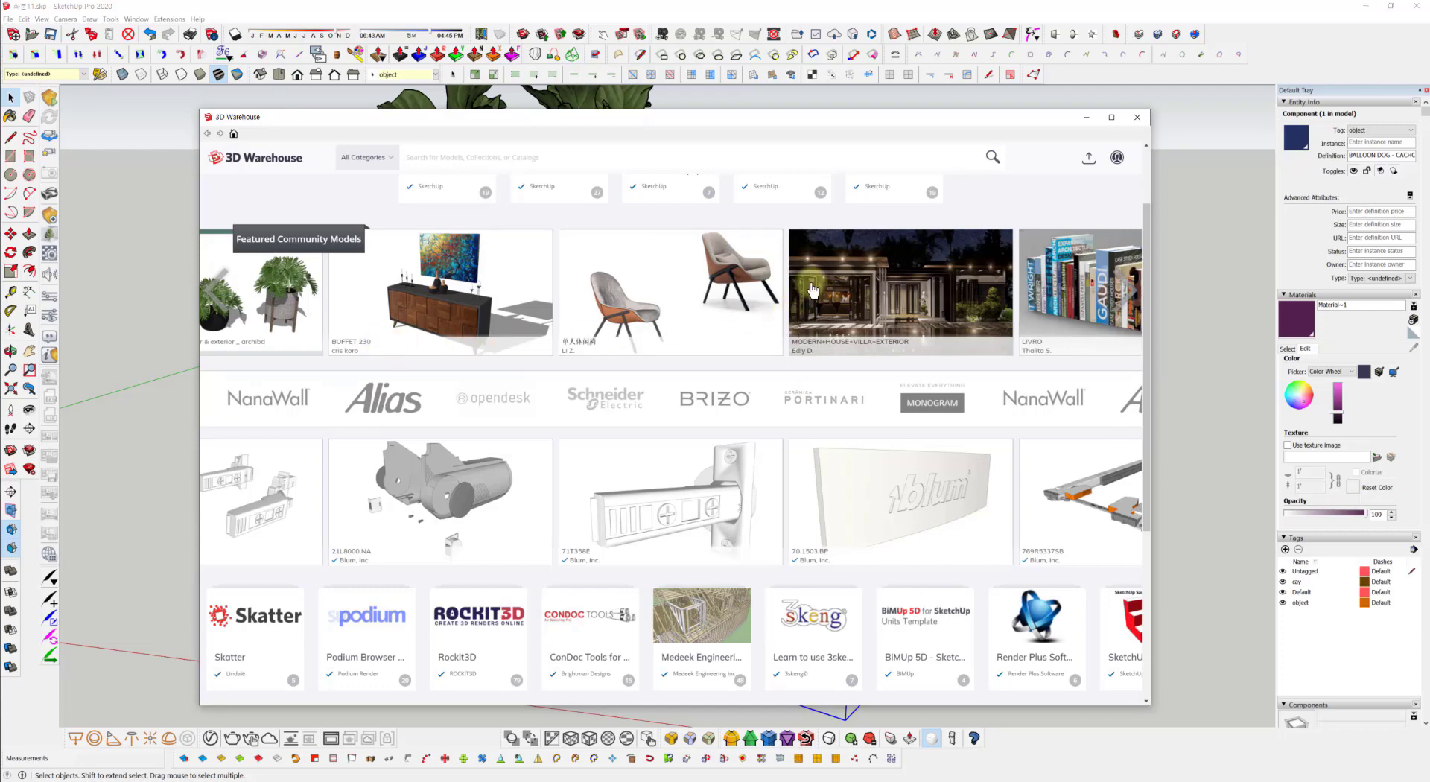
click(1135, 119)
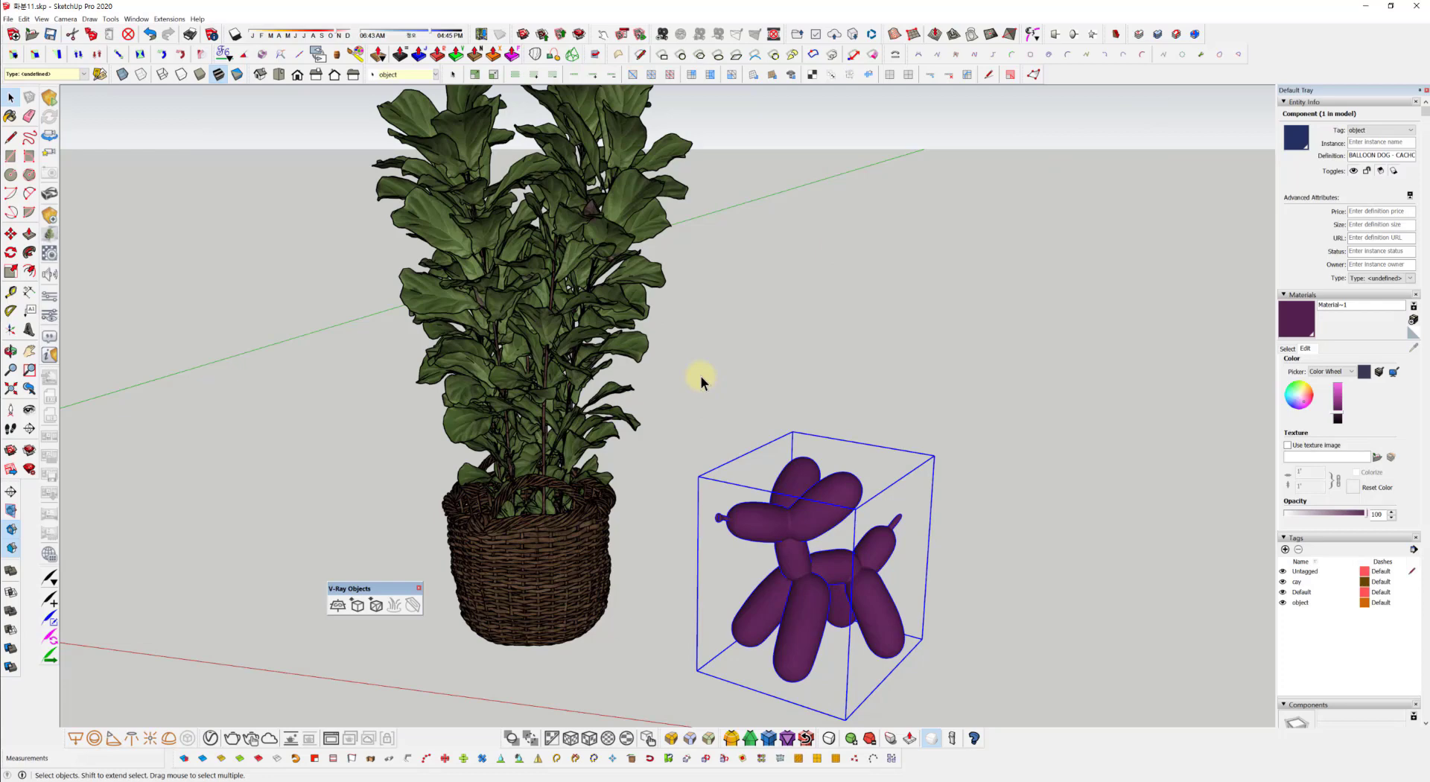
Step: Select the potted plant component and examine its dense leaf and basket geometry from several angles
click(476, 439)
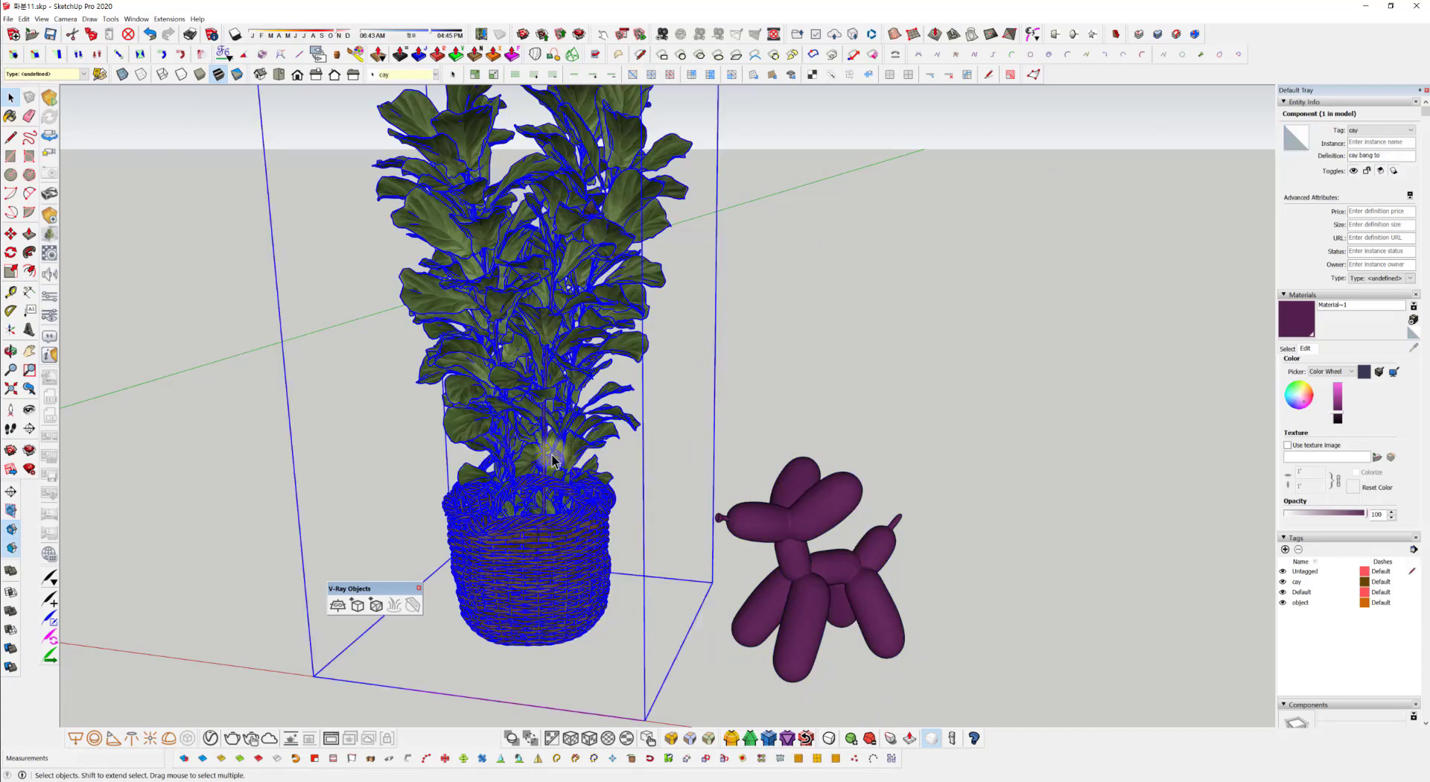
middle_drag(551, 451, 572, 451)
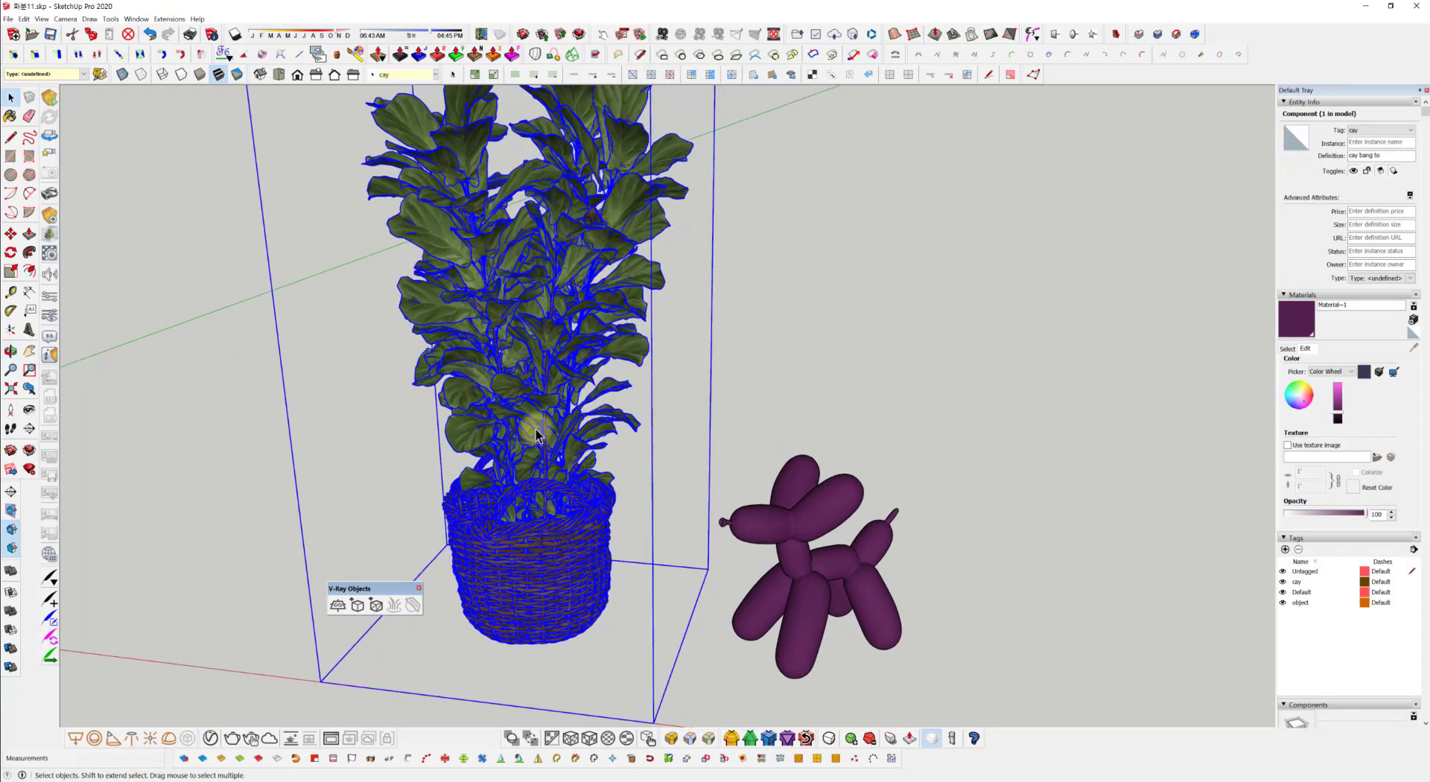
scroll(536, 434, up, 1)
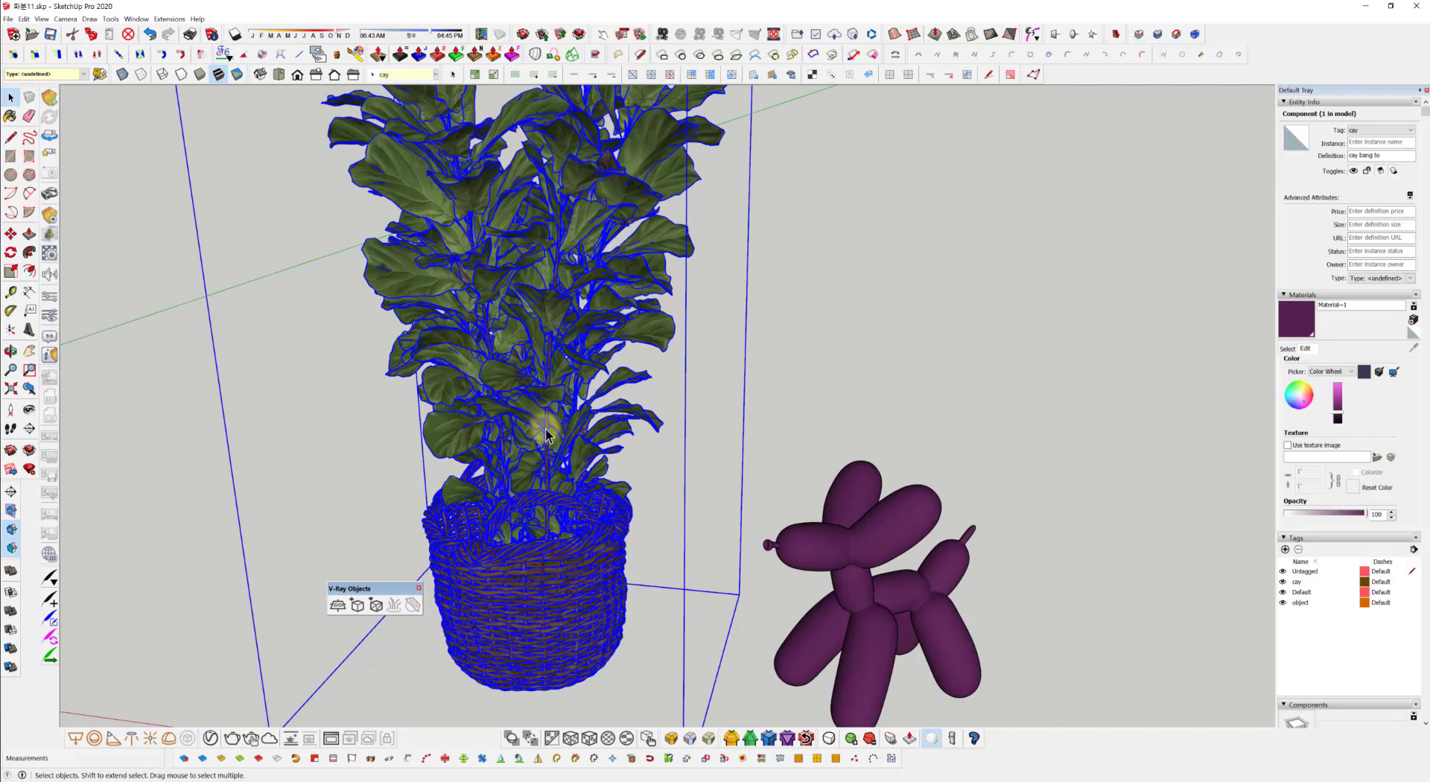
middle_drag(545, 434, 624, 484)
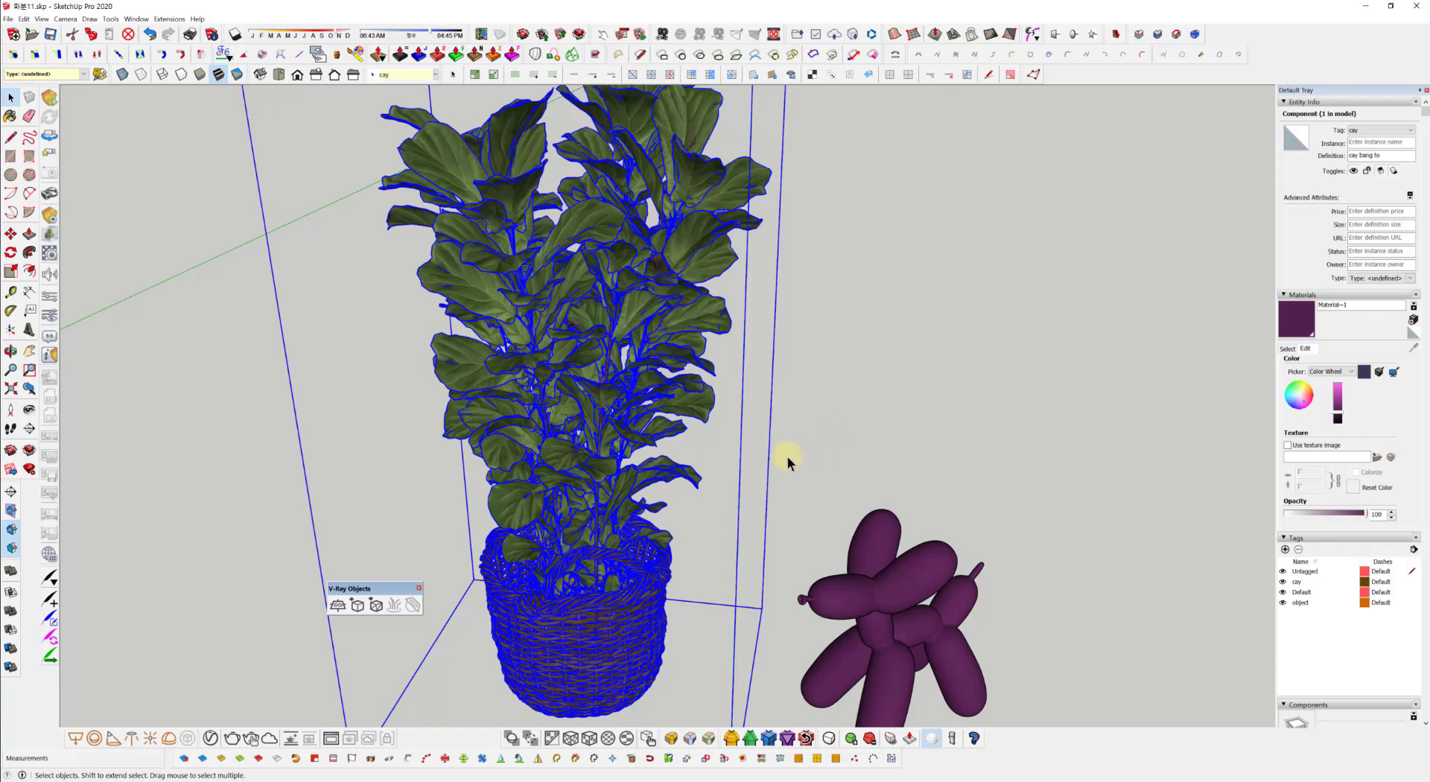
middle_drag(738, 438, 526, 615)
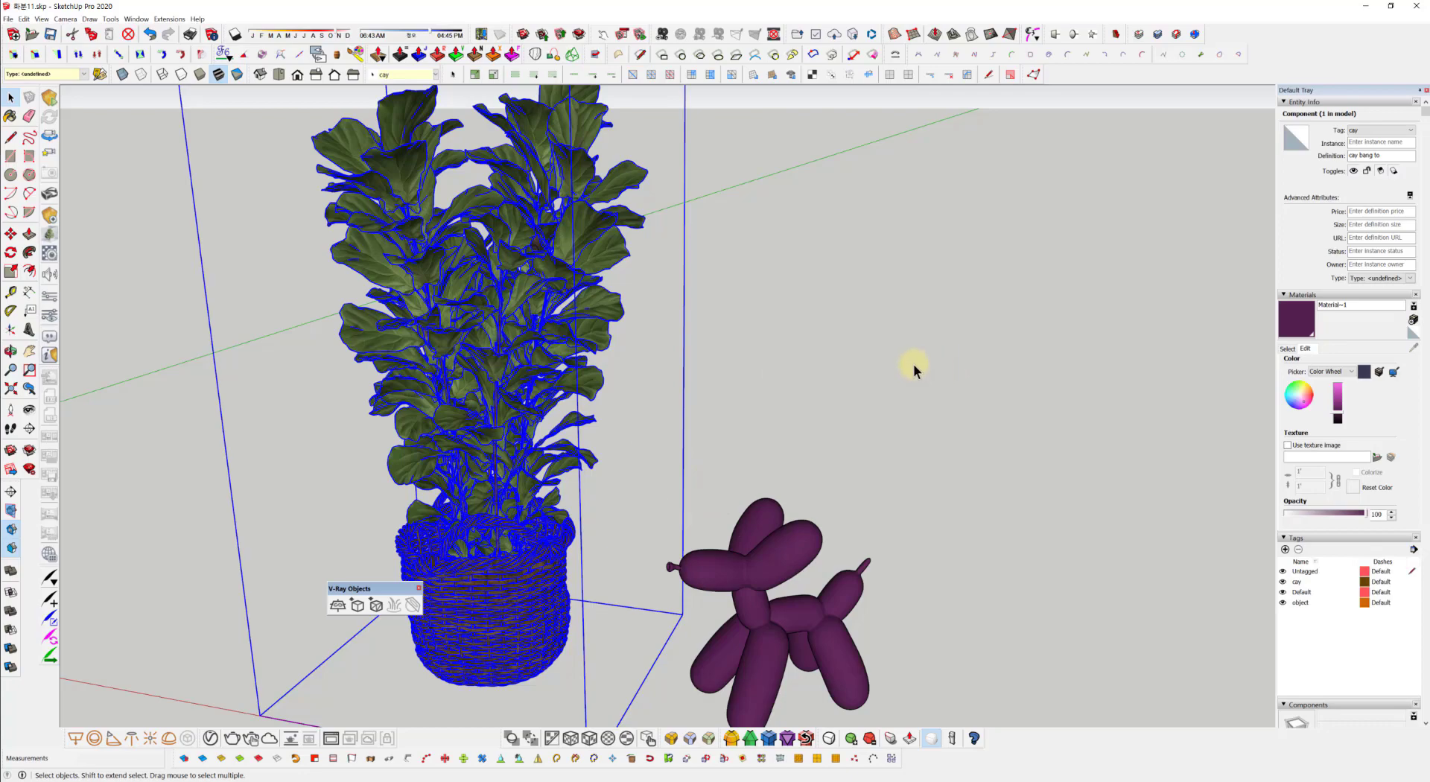
click(860, 370)
scroll(492, 341, up, 3)
middle_drag(491, 341, 563, 364)
scroll(562, 363, down, 1)
scroll(563, 363, down, 3)
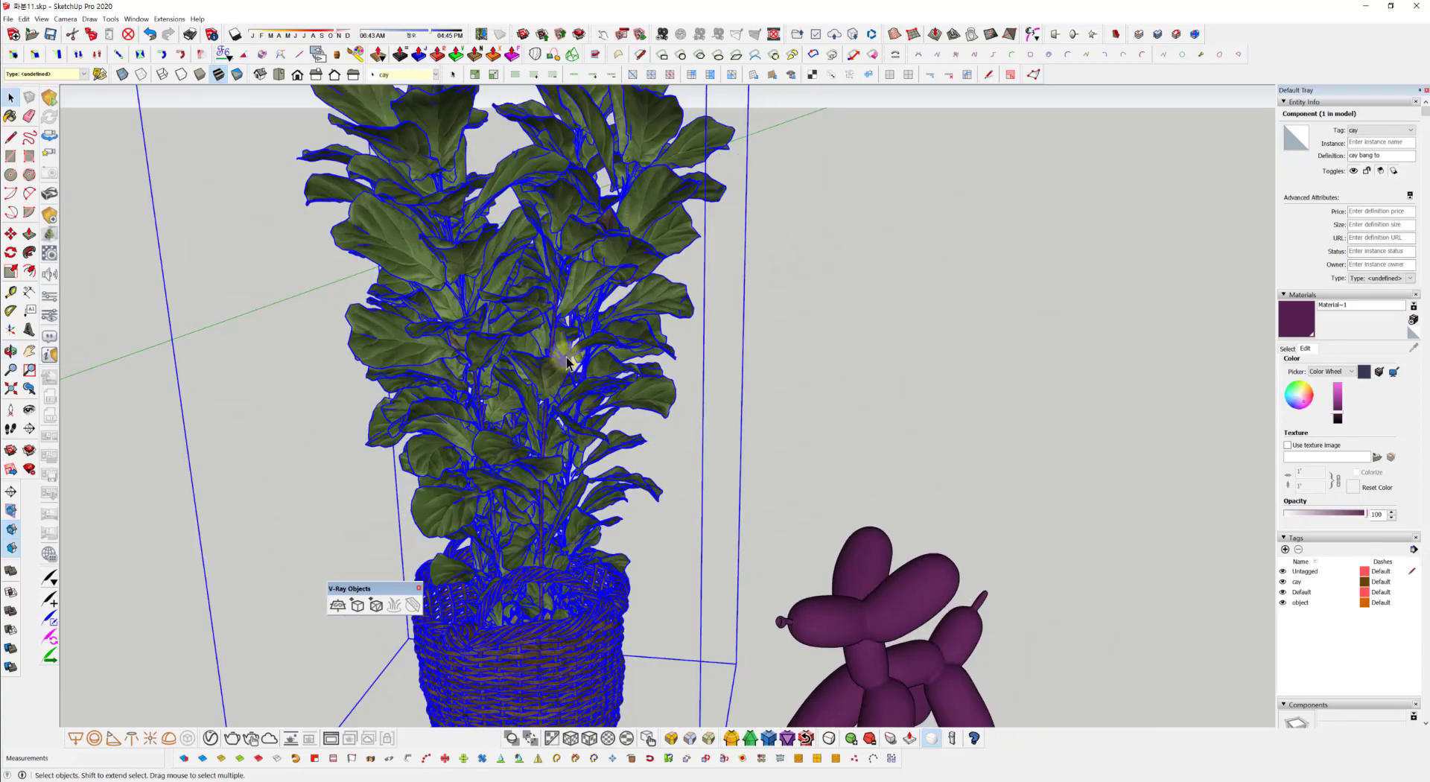
Step: Open the plant component, inspect the group nested inside it, and exit the component
double_click(451, 286)
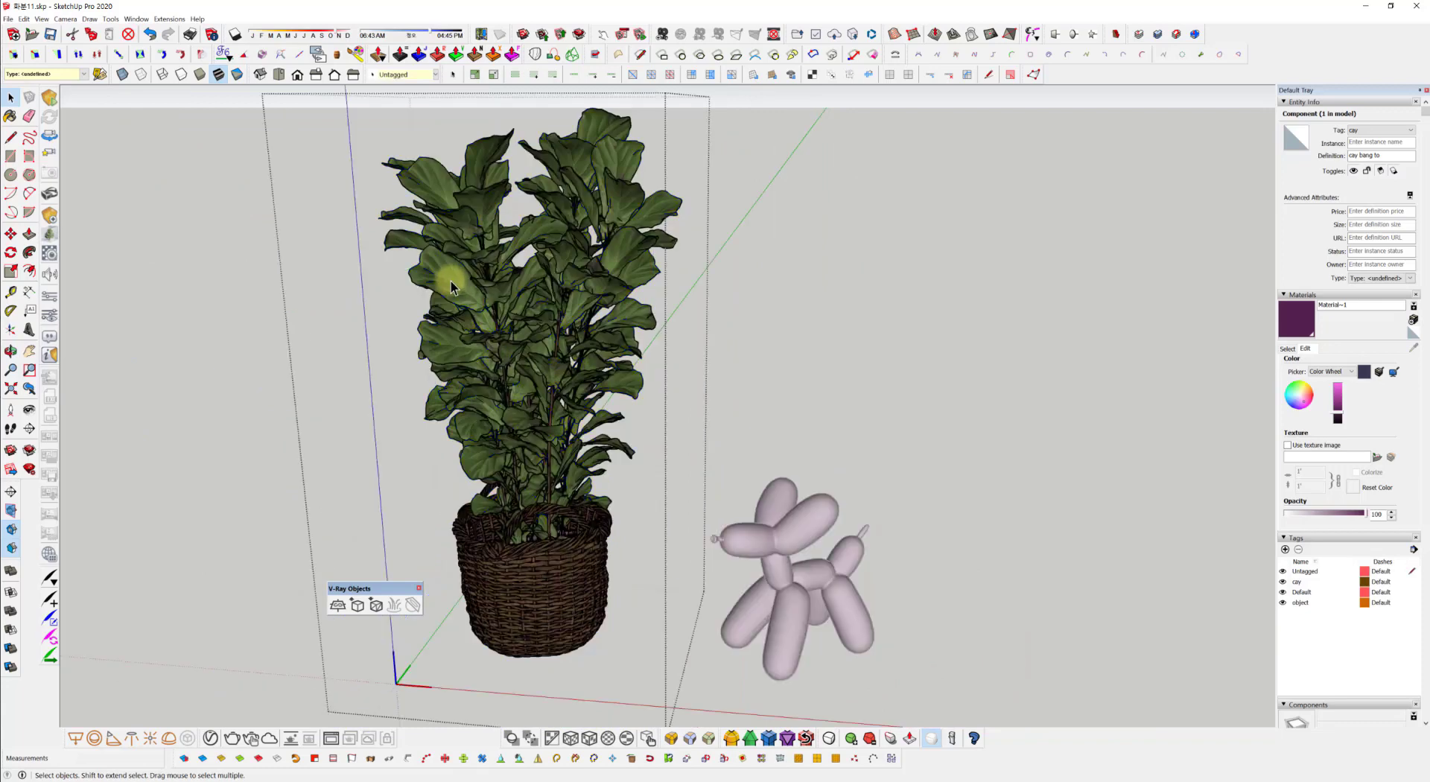
click(456, 287)
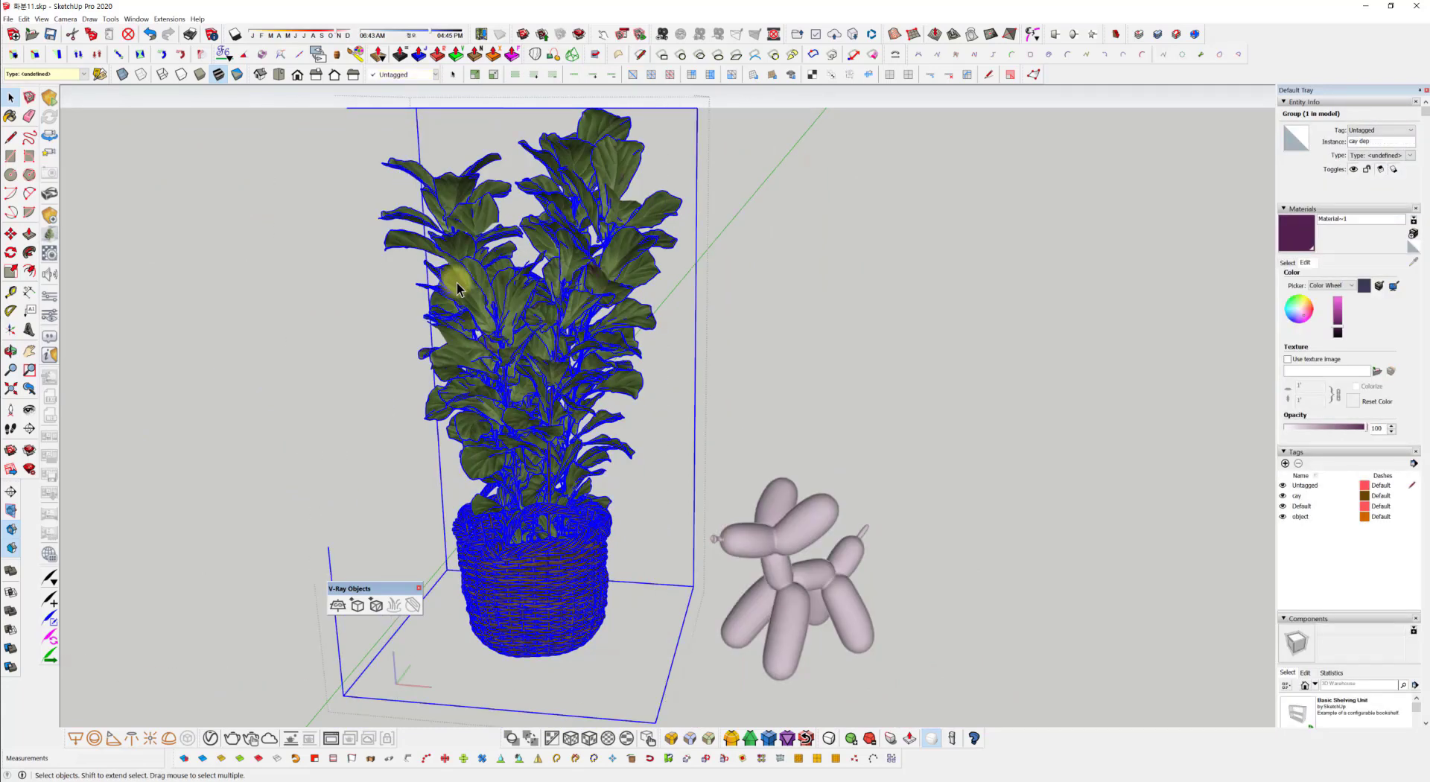
click(804, 326)
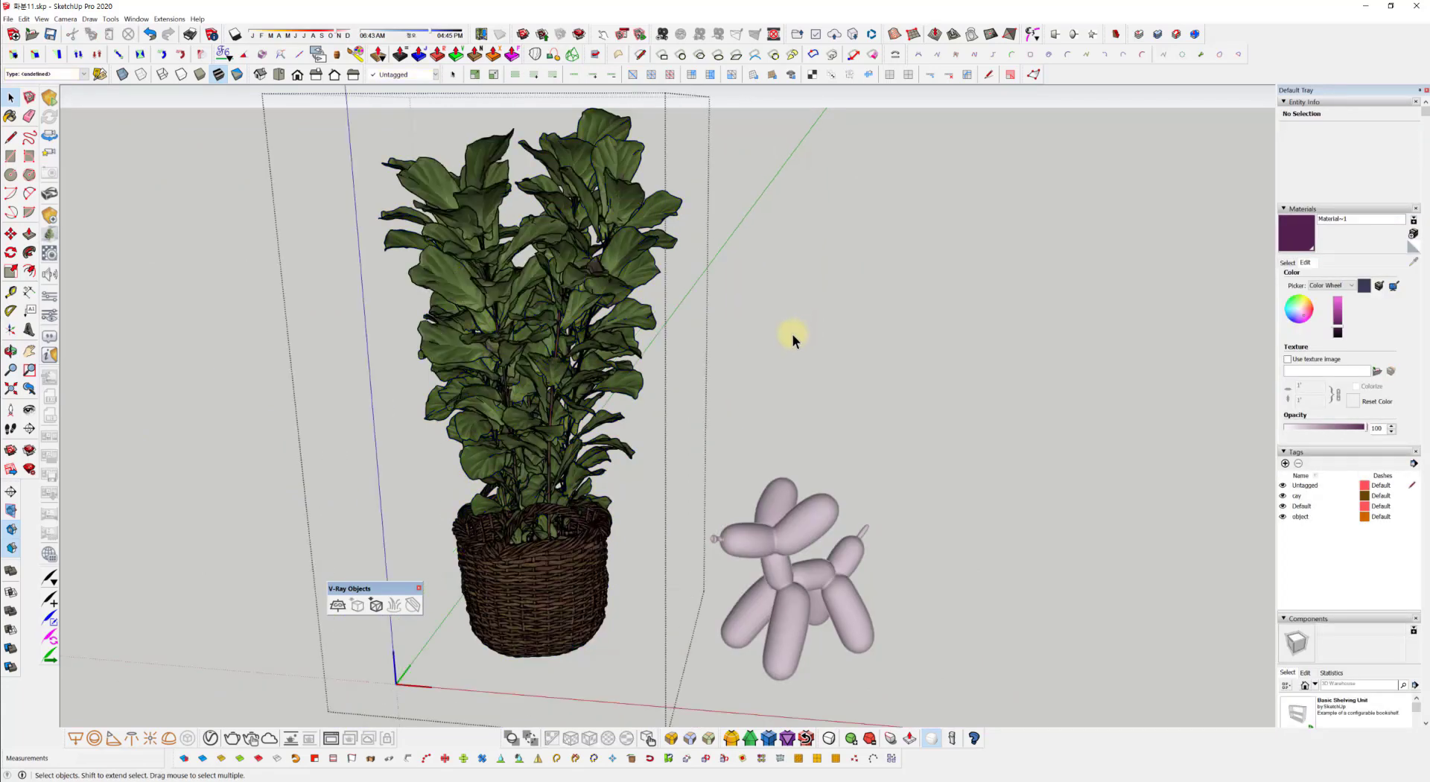
click(822, 307)
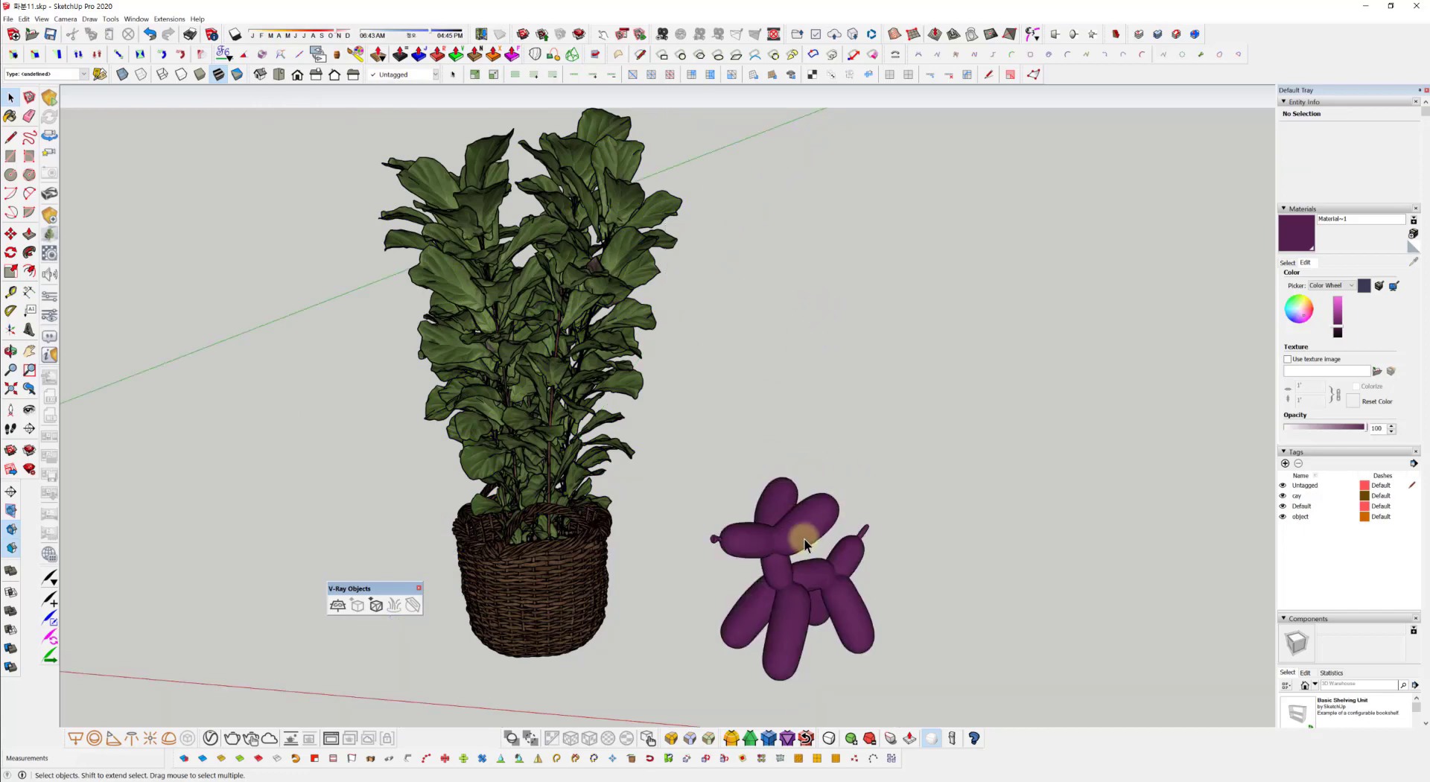
Step: Open the balloon dog component down to its raw mesh, inspect its surface up close, and exit the component
double_click(812, 520)
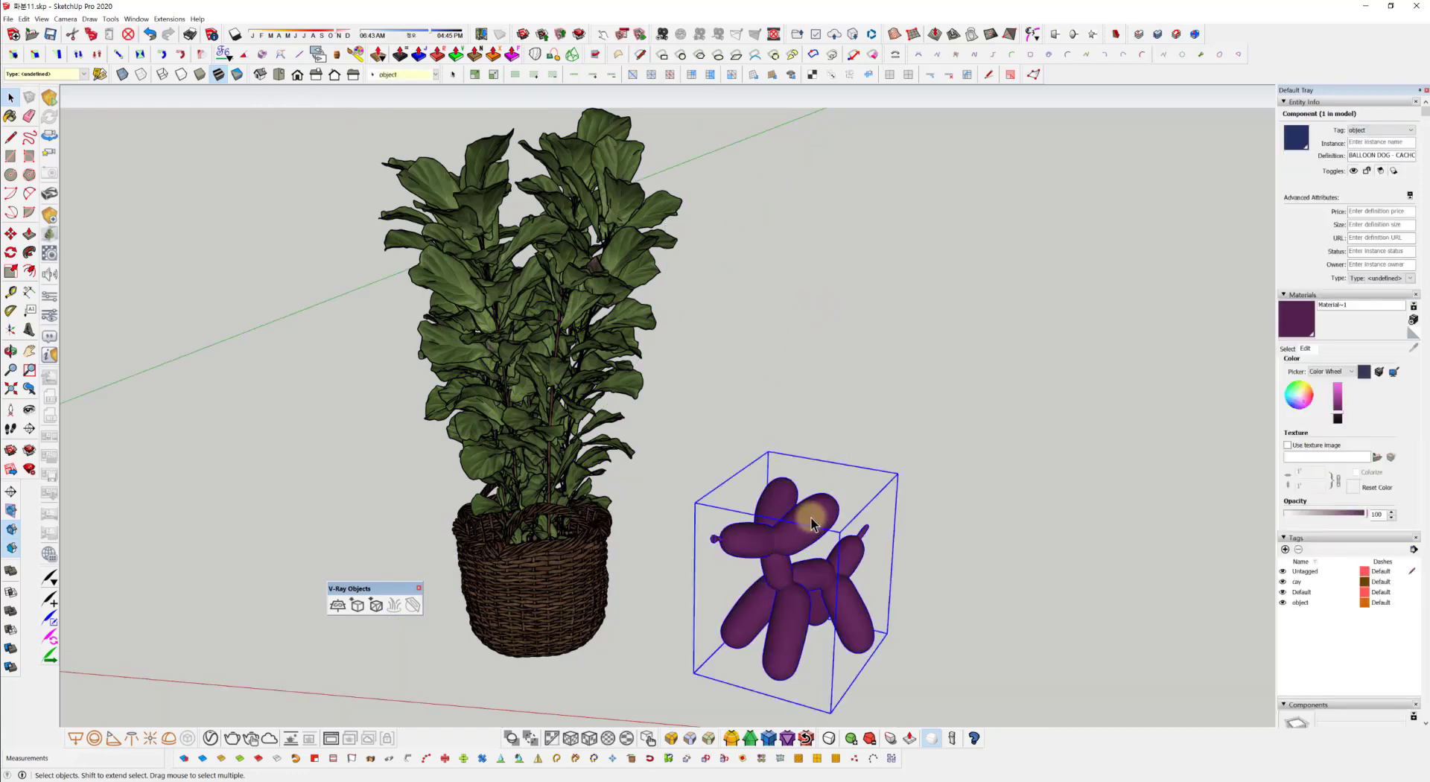
click(812, 520)
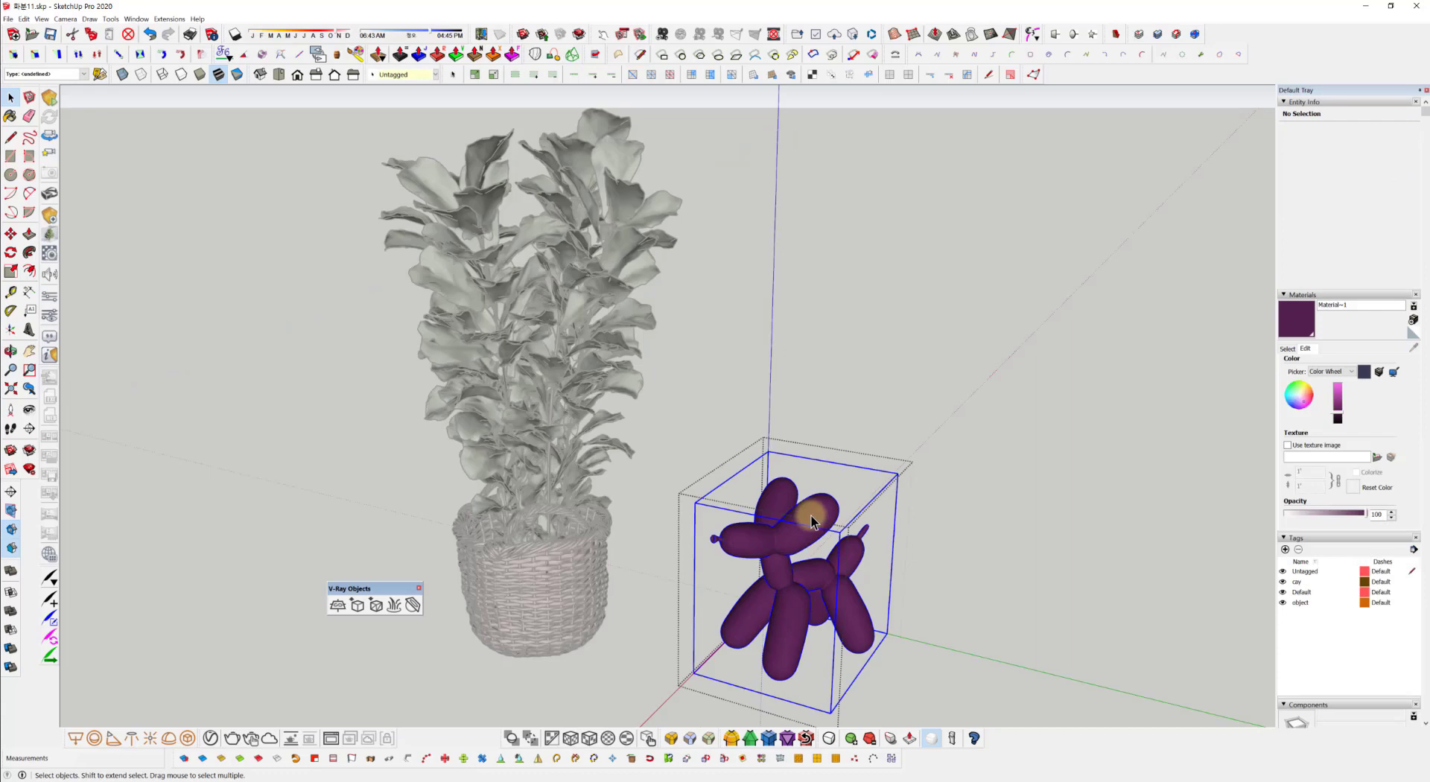
triple_click(811, 516)
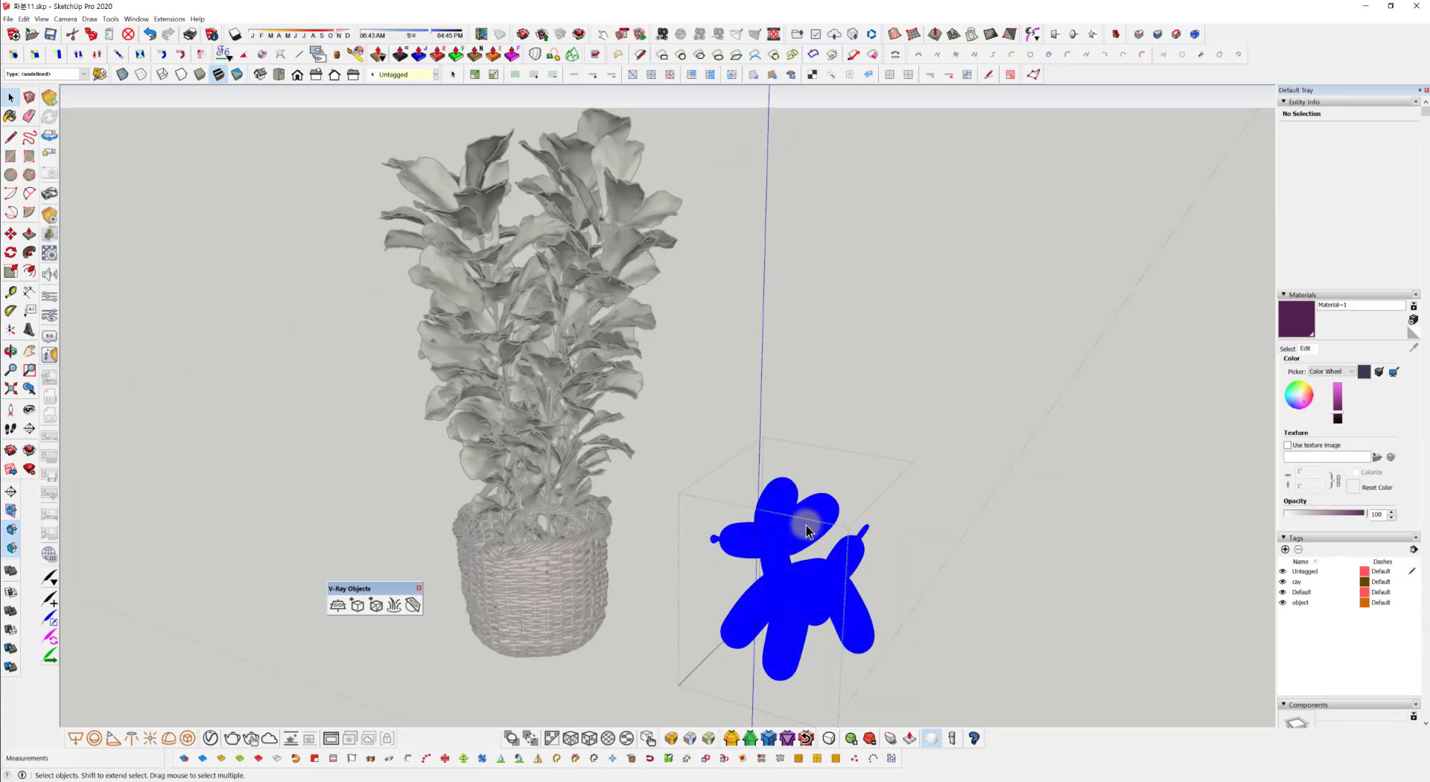
click(806, 527)
scroll(805, 525, up, 5)
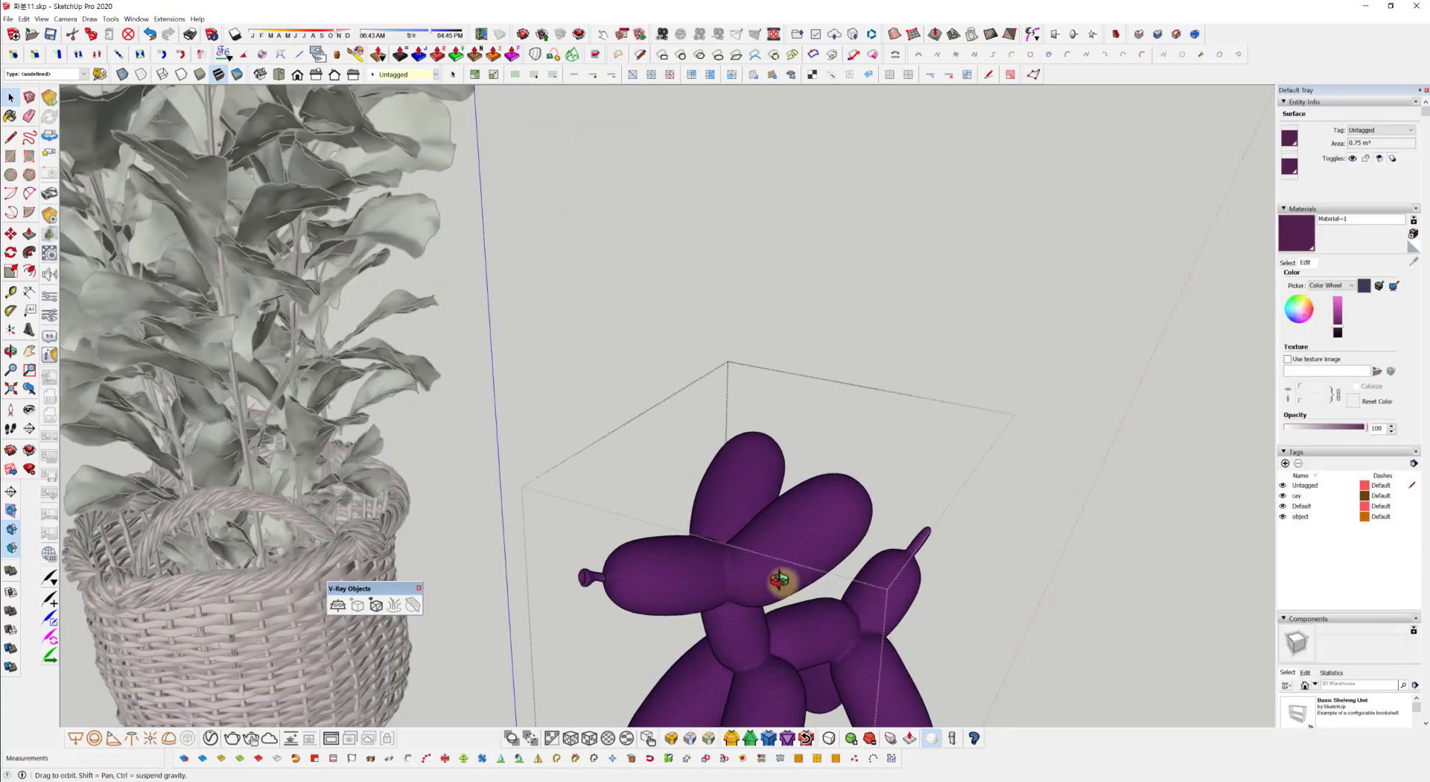
middle_drag(780, 469, 796, 487)
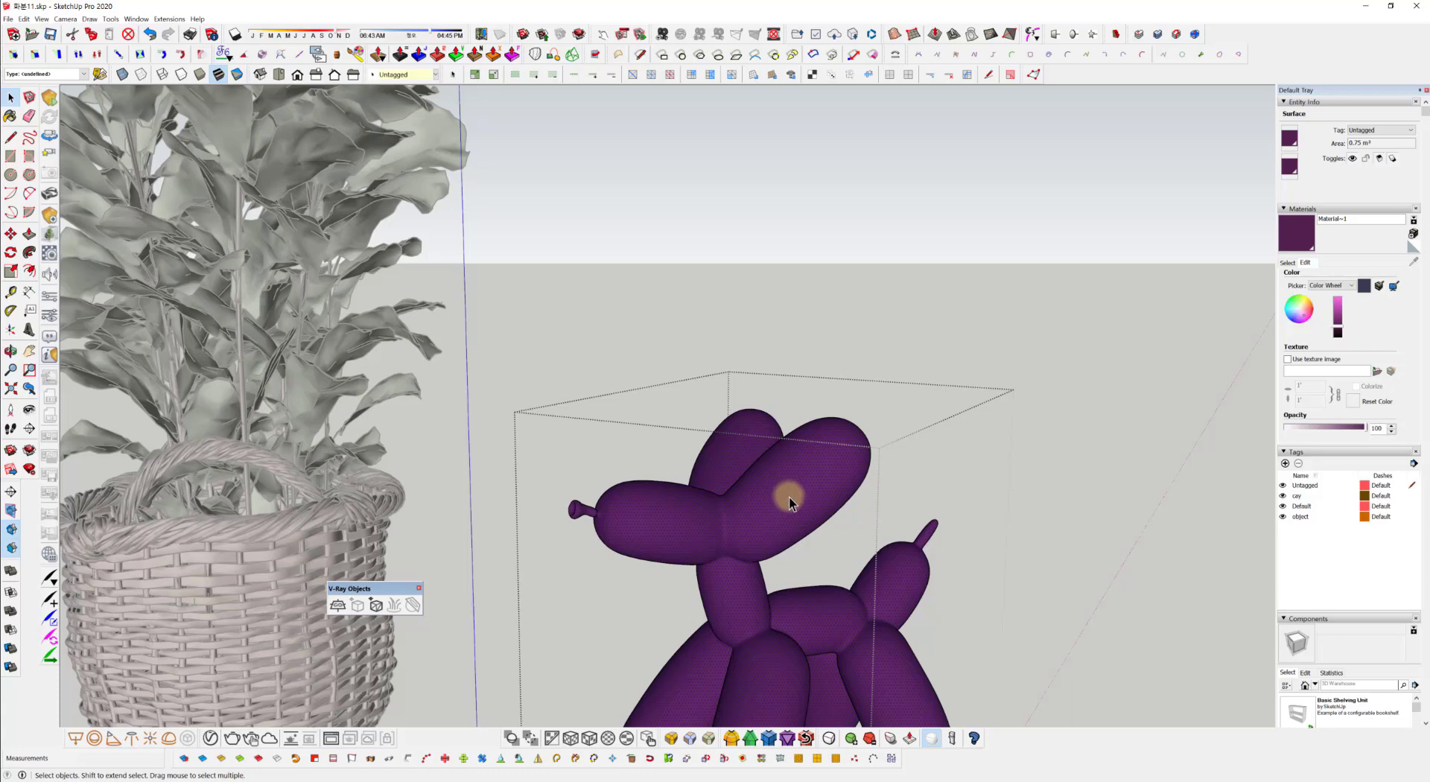
click(1061, 531)
middle_drag(1061, 530, 599, 474)
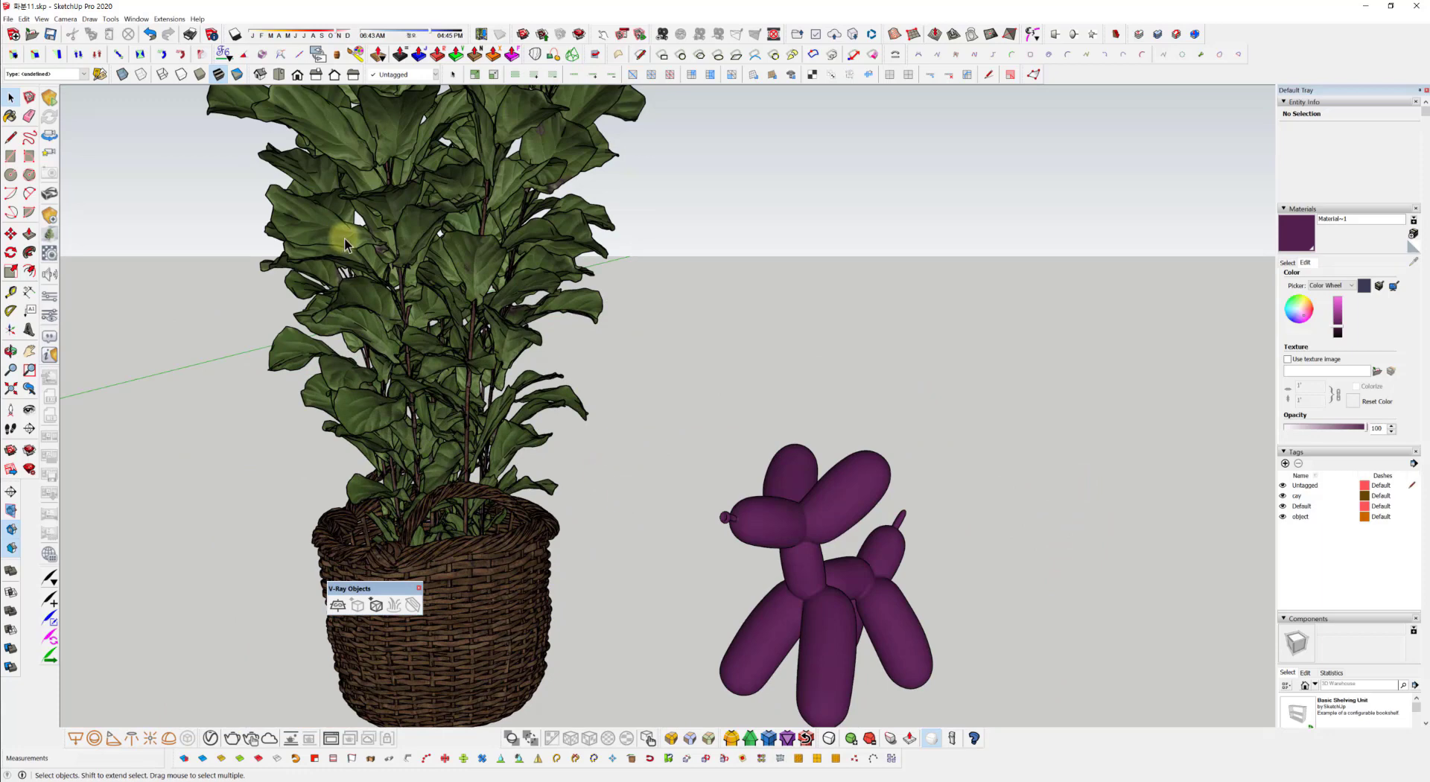
Step: Review the Statistics in Model Info for the entire model including nested components, and close the dialog
click(170, 18)
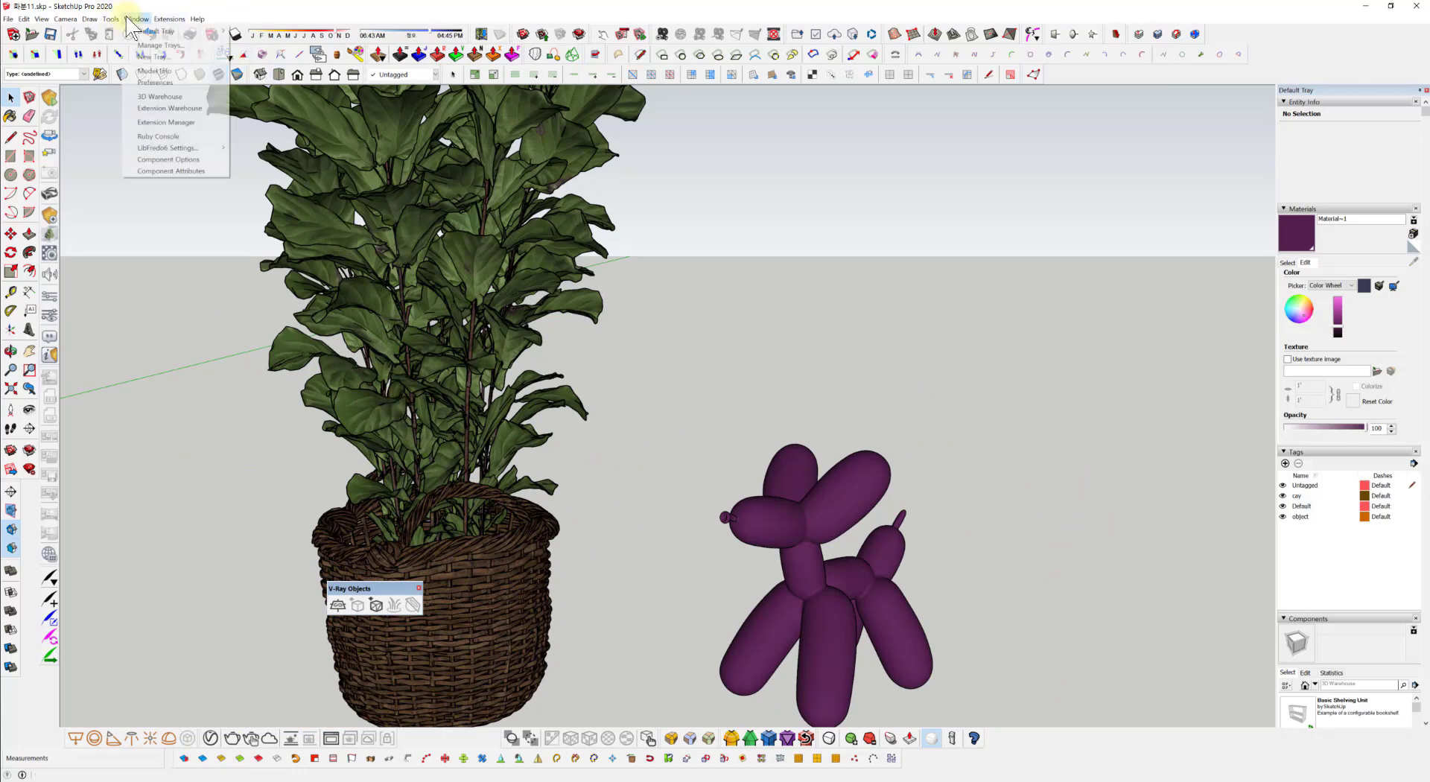
mouse_move(137, 18)
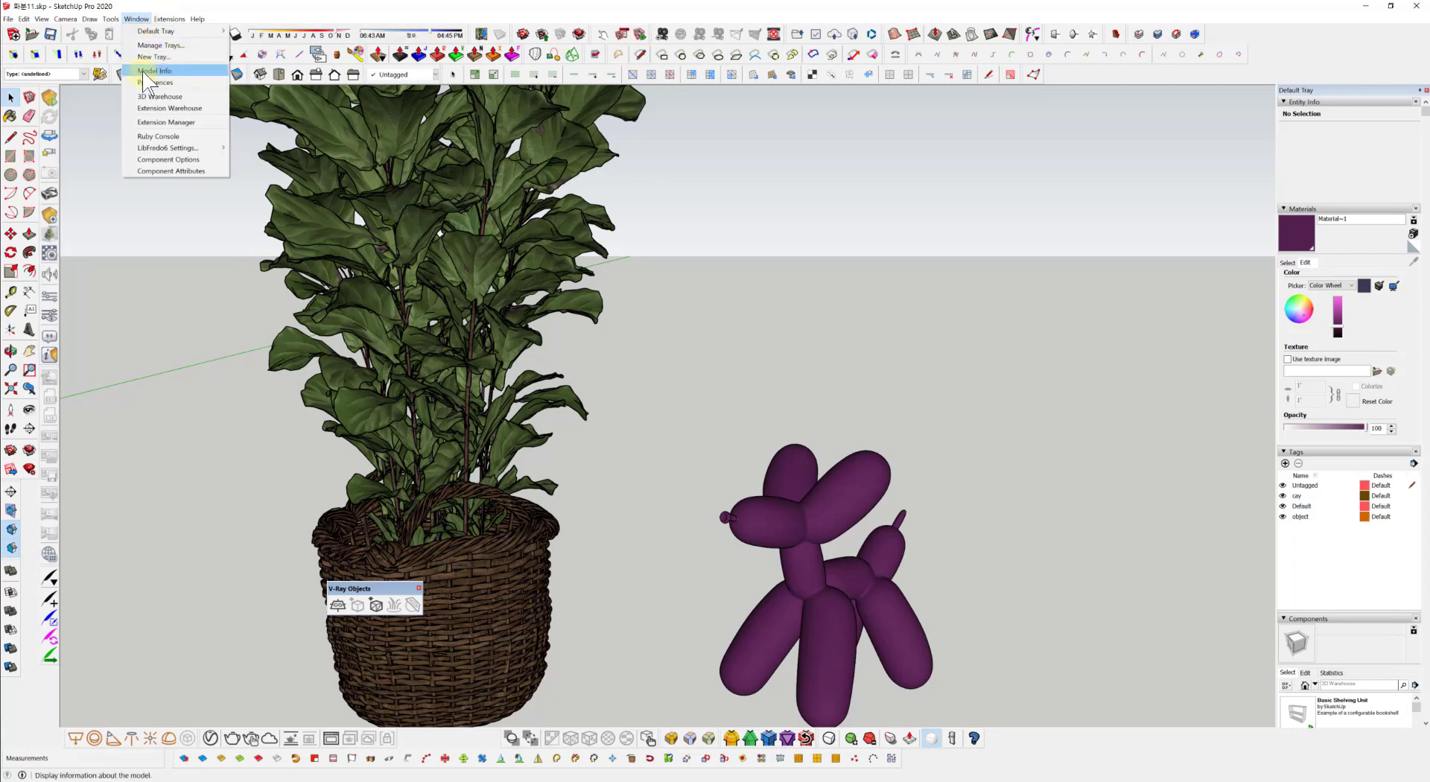
click(174, 71)
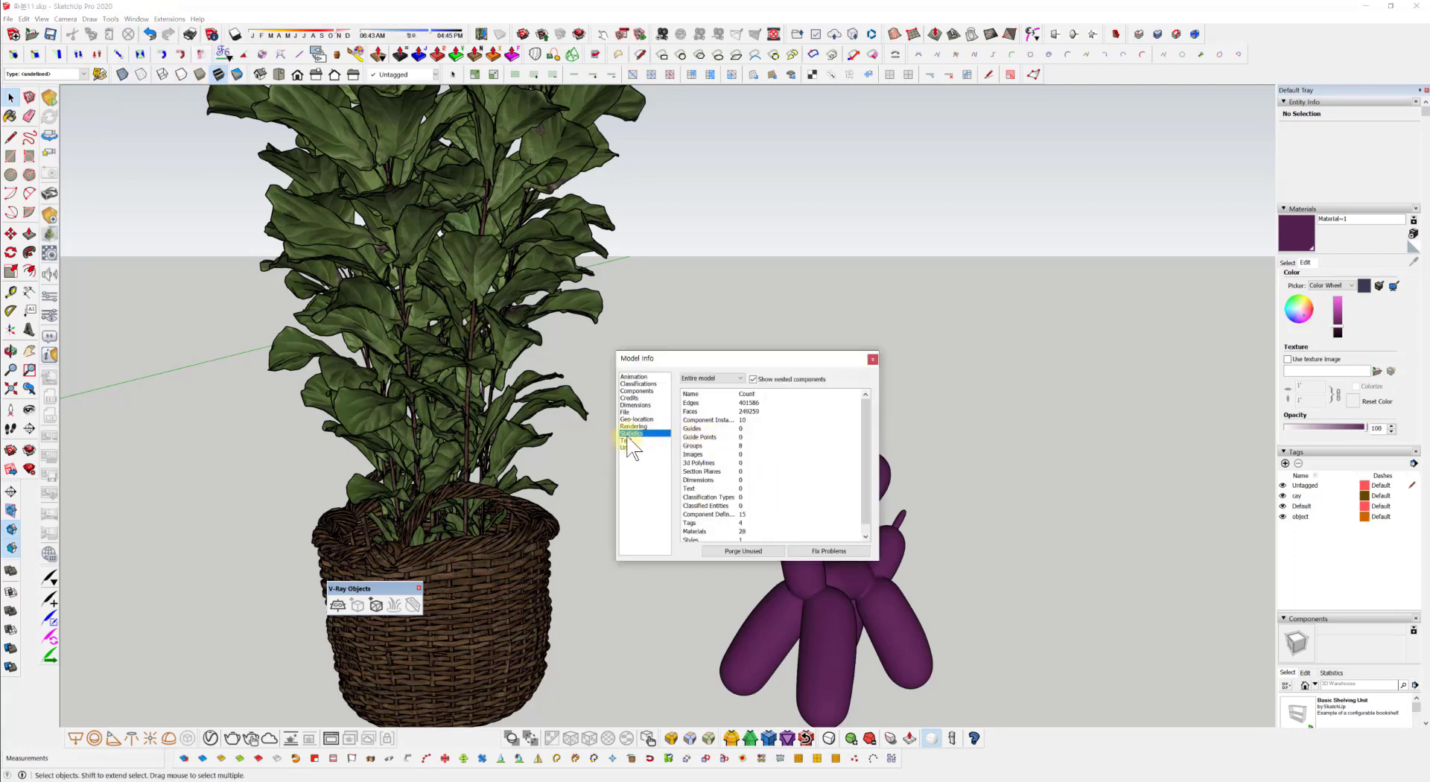
click(633, 433)
click(700, 378)
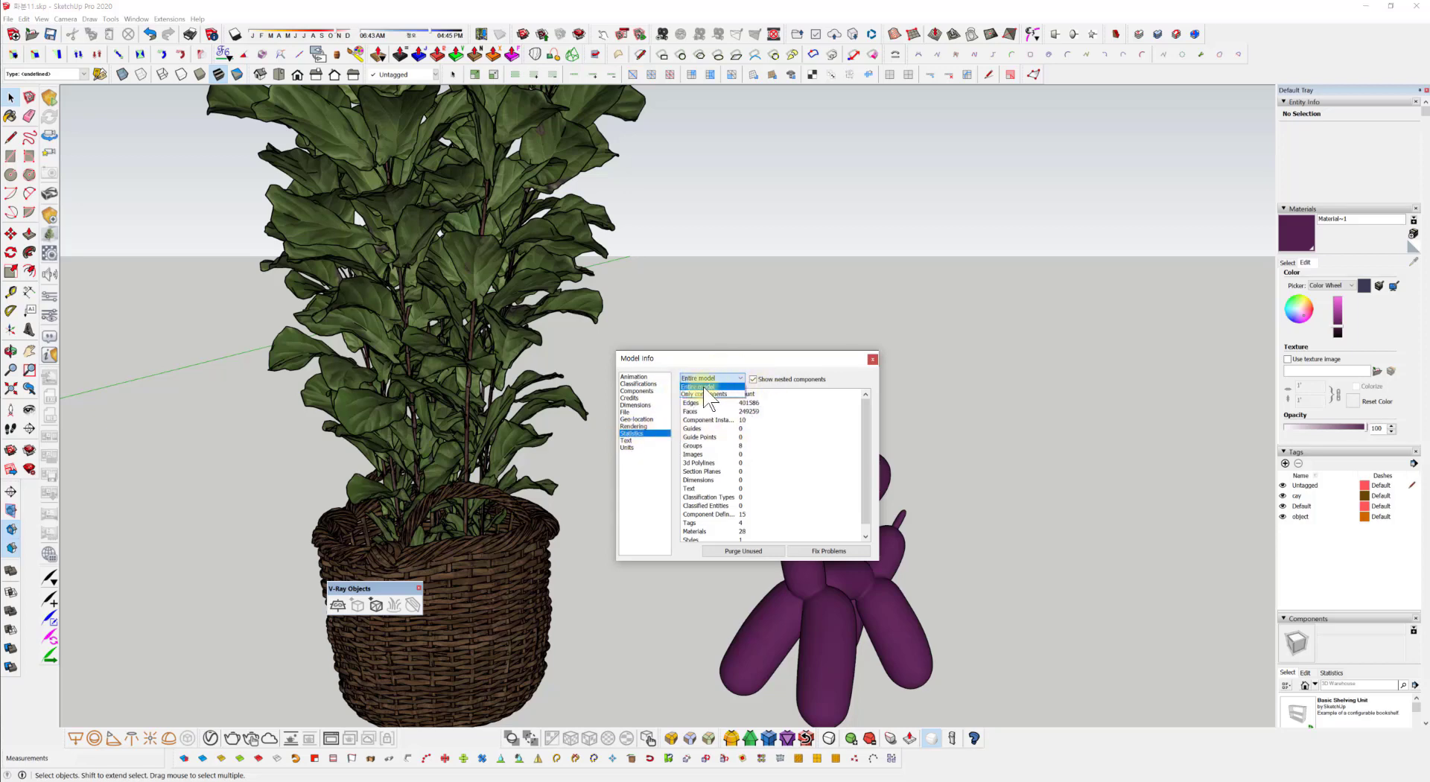
click(749, 382)
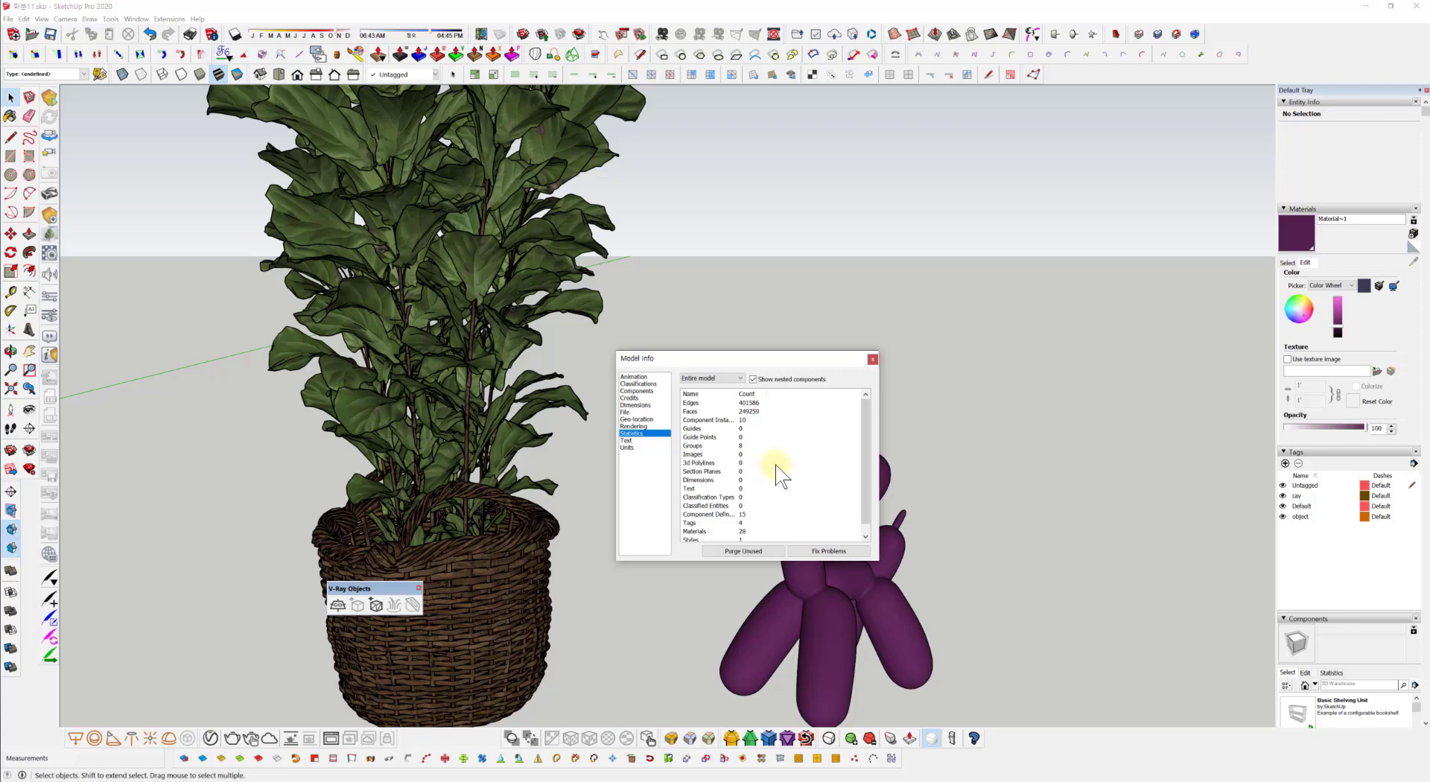
click(872, 359)
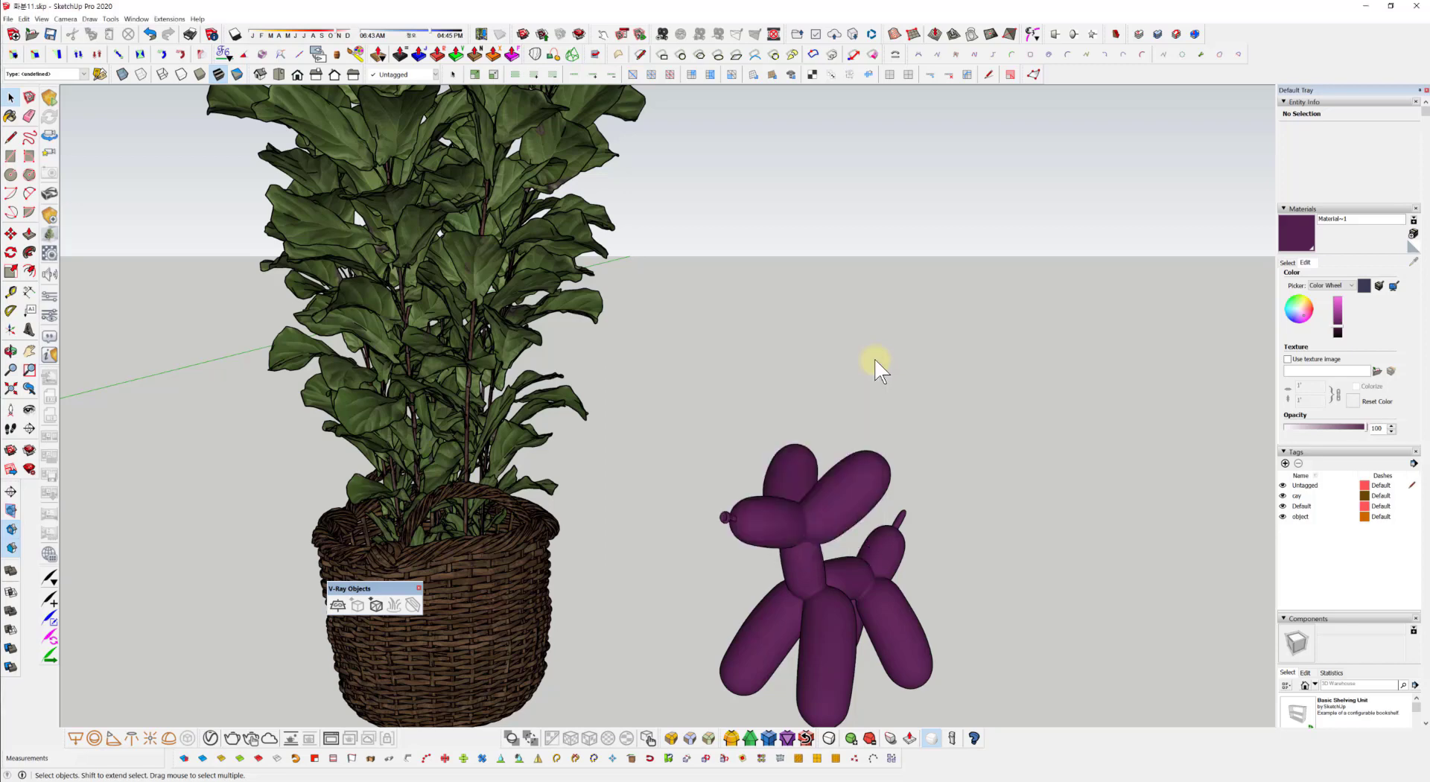
middle_drag(699, 508, 556, 513)
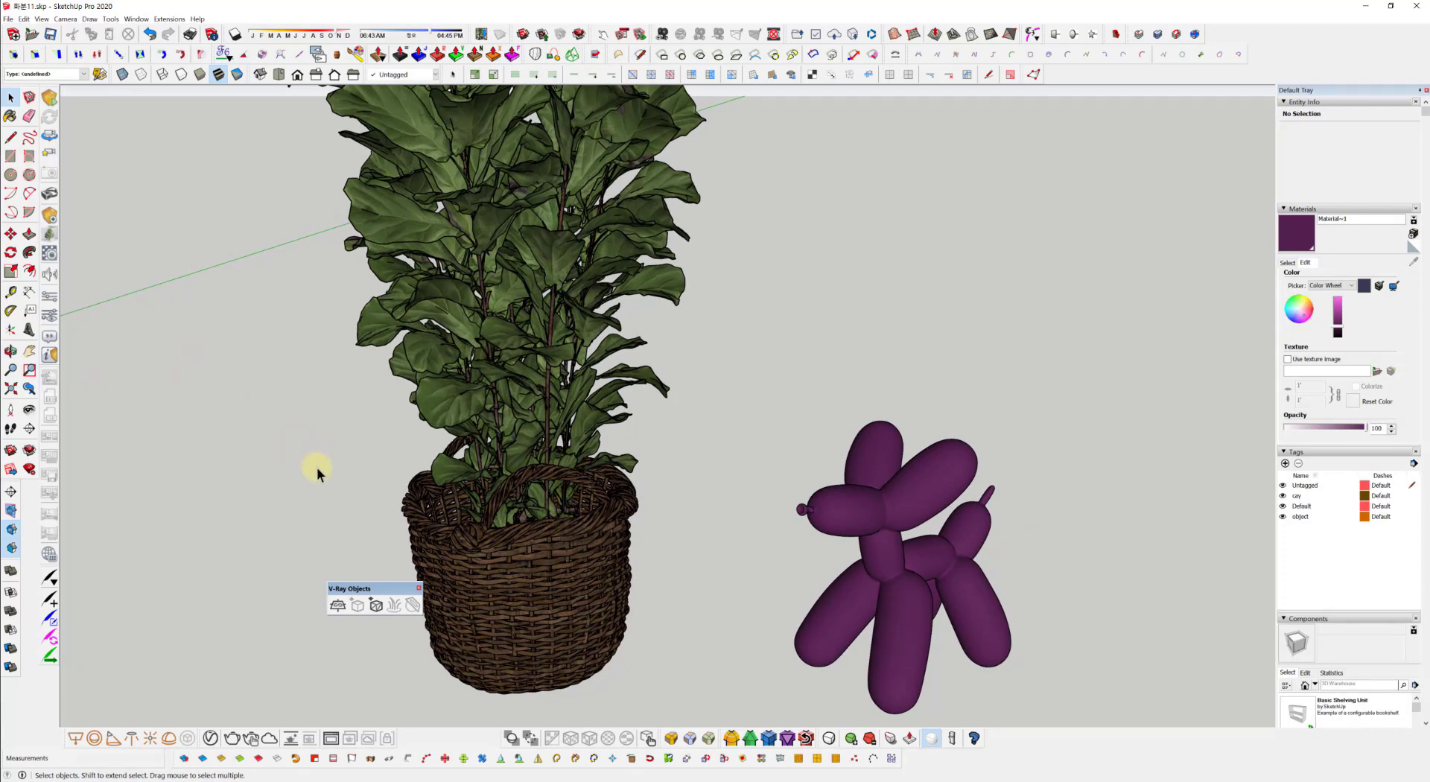
middle_drag(392, 487, 494, 480)
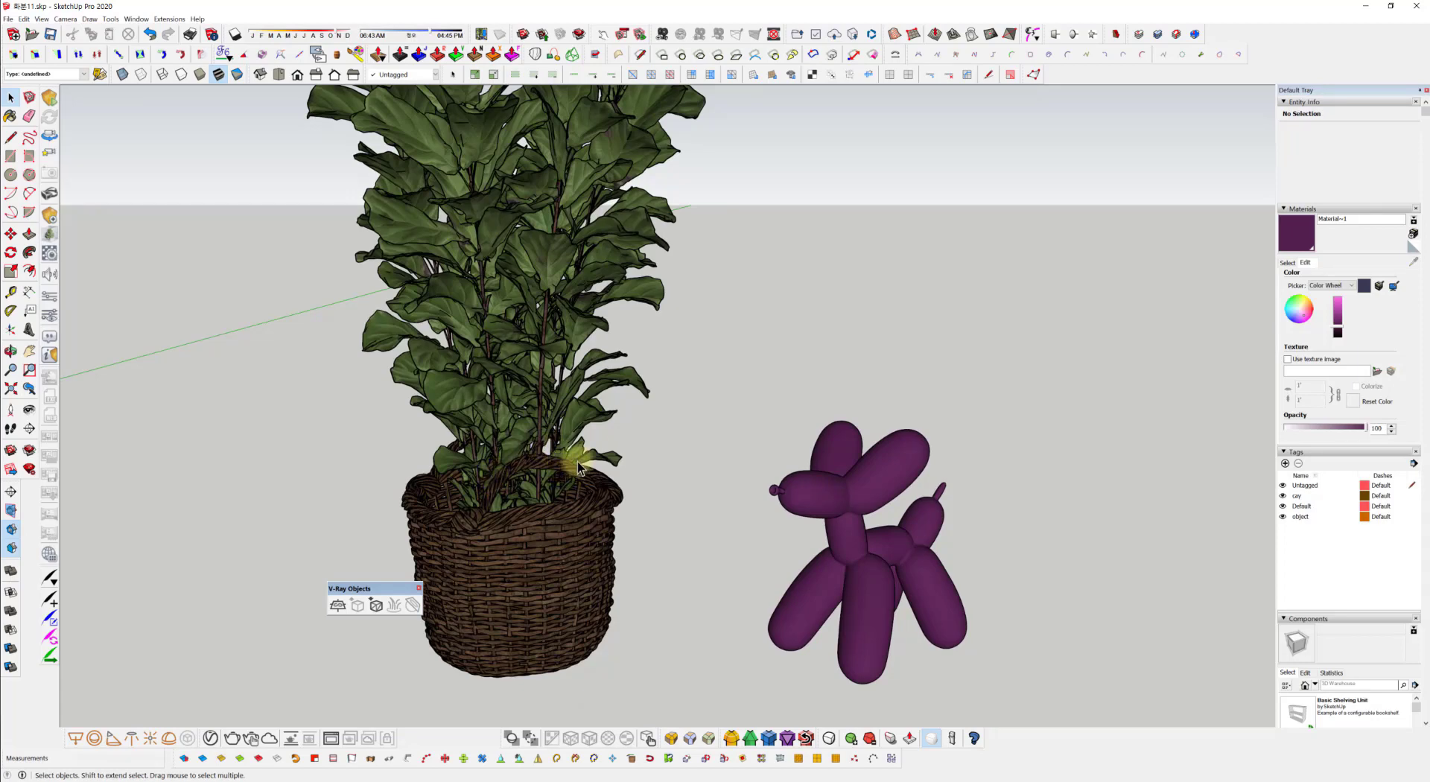
middle_drag(577, 465, 589, 440)
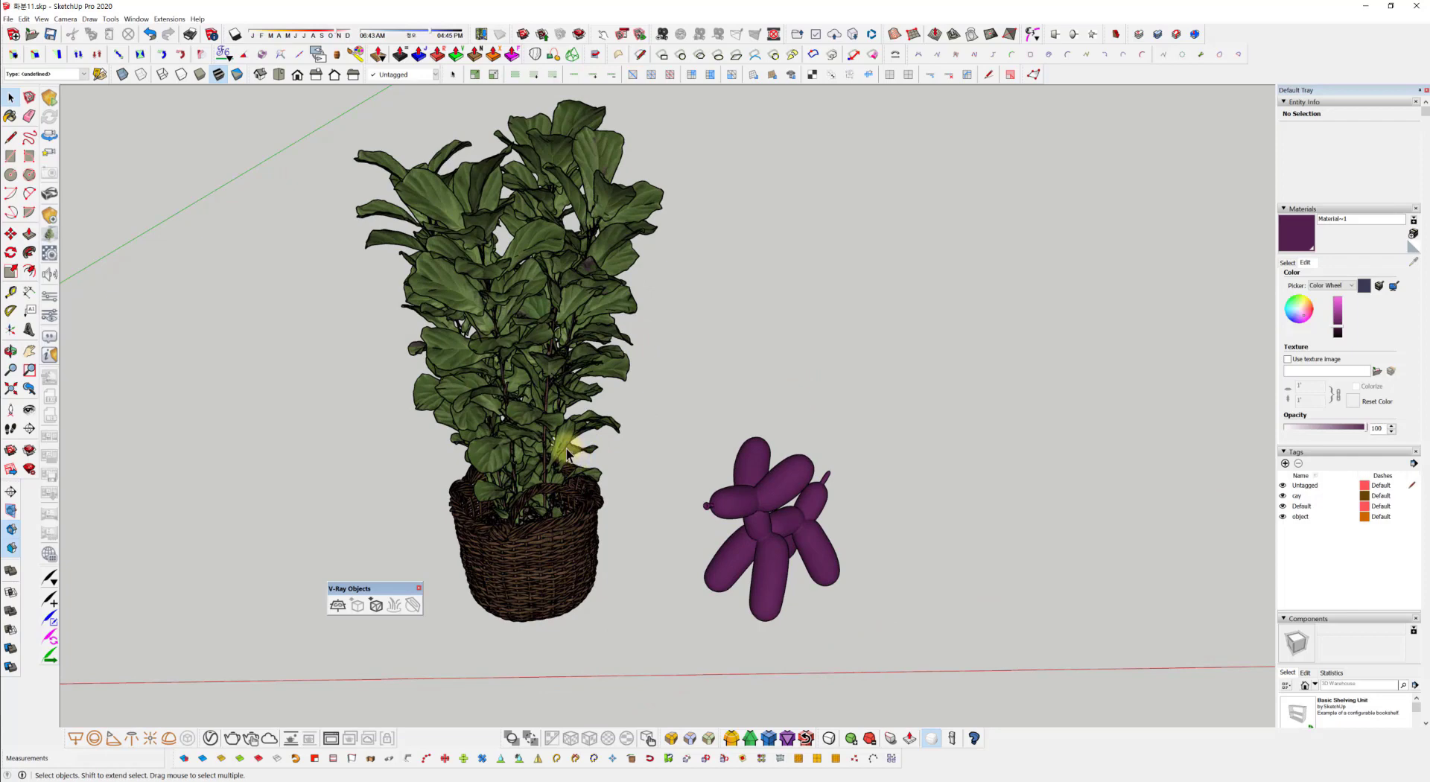
click(540, 451)
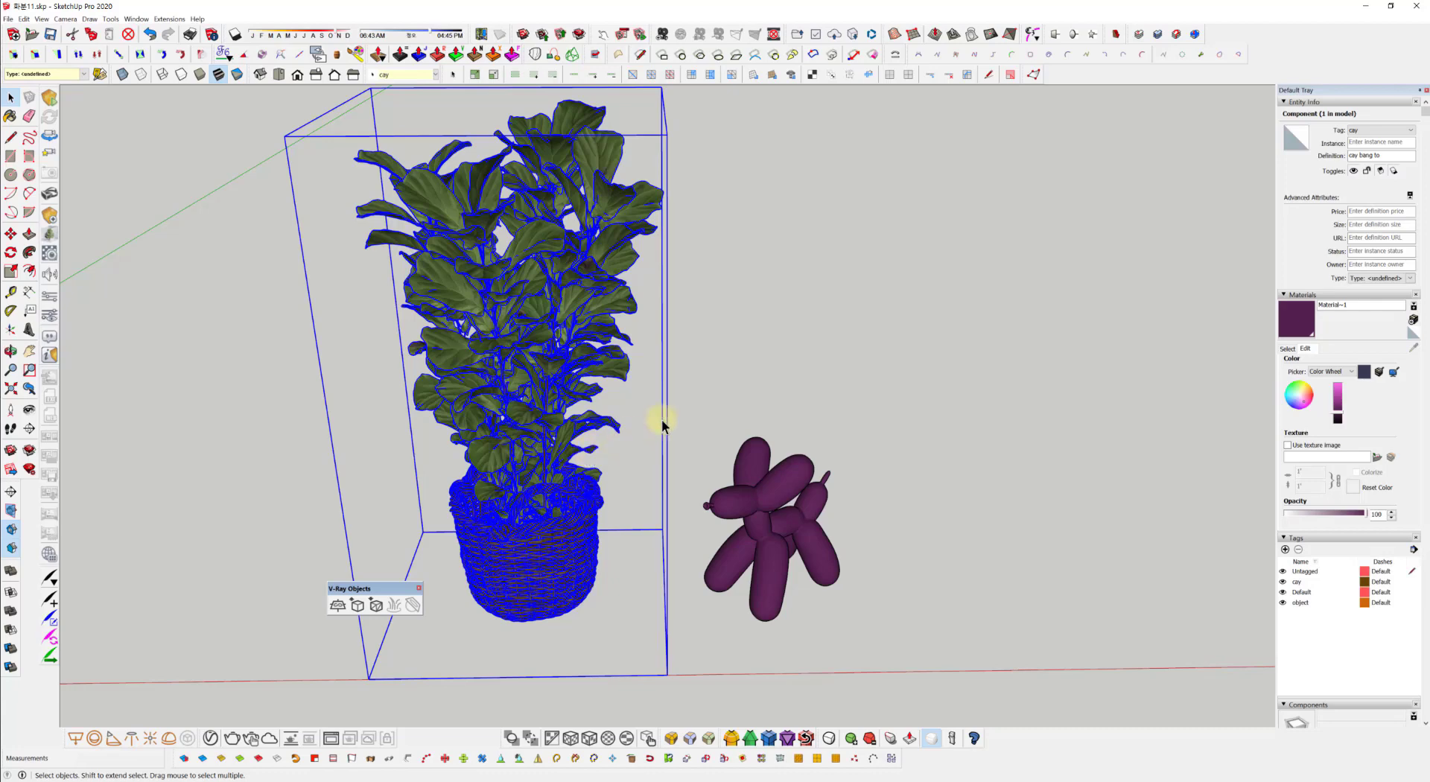
click(717, 406)
middle_drag(629, 443, 700, 415)
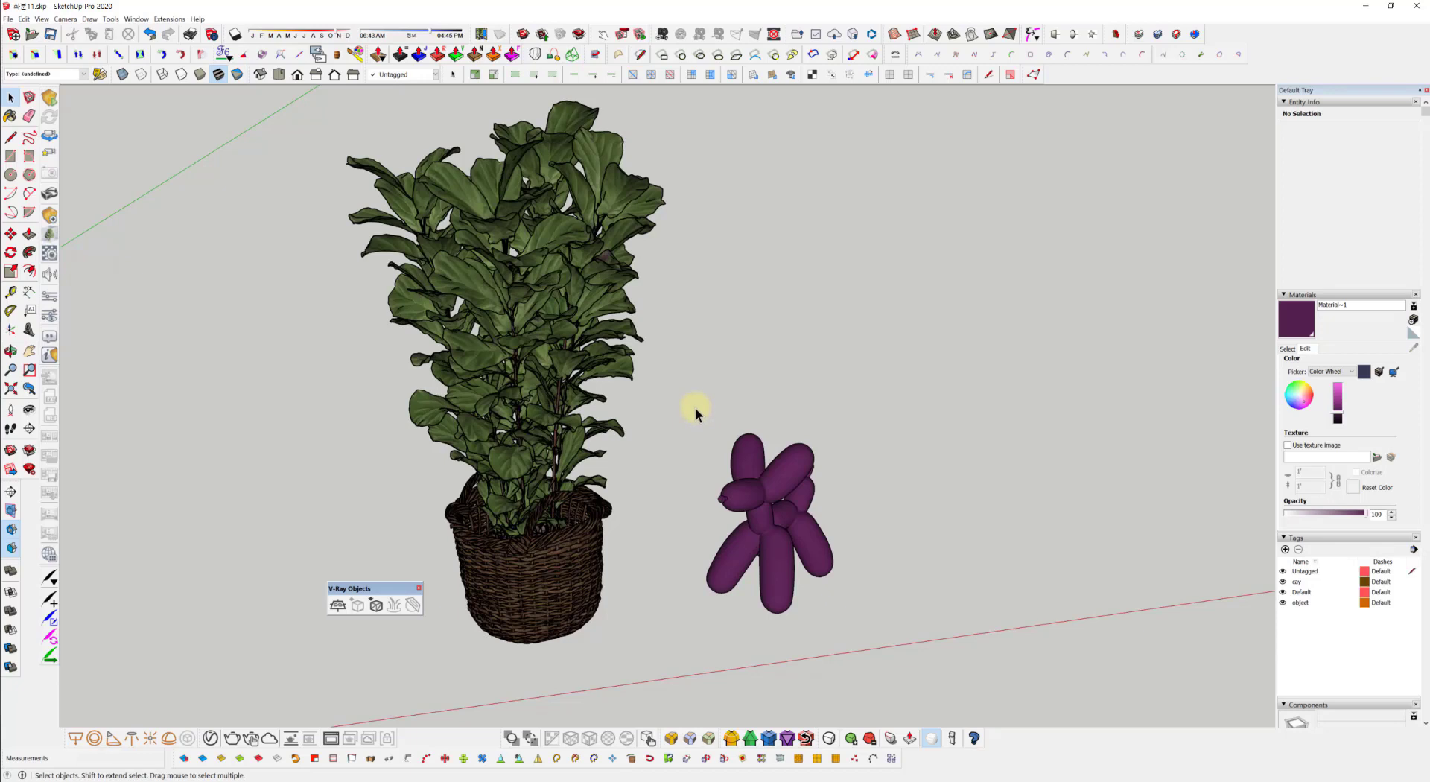
click(555, 379)
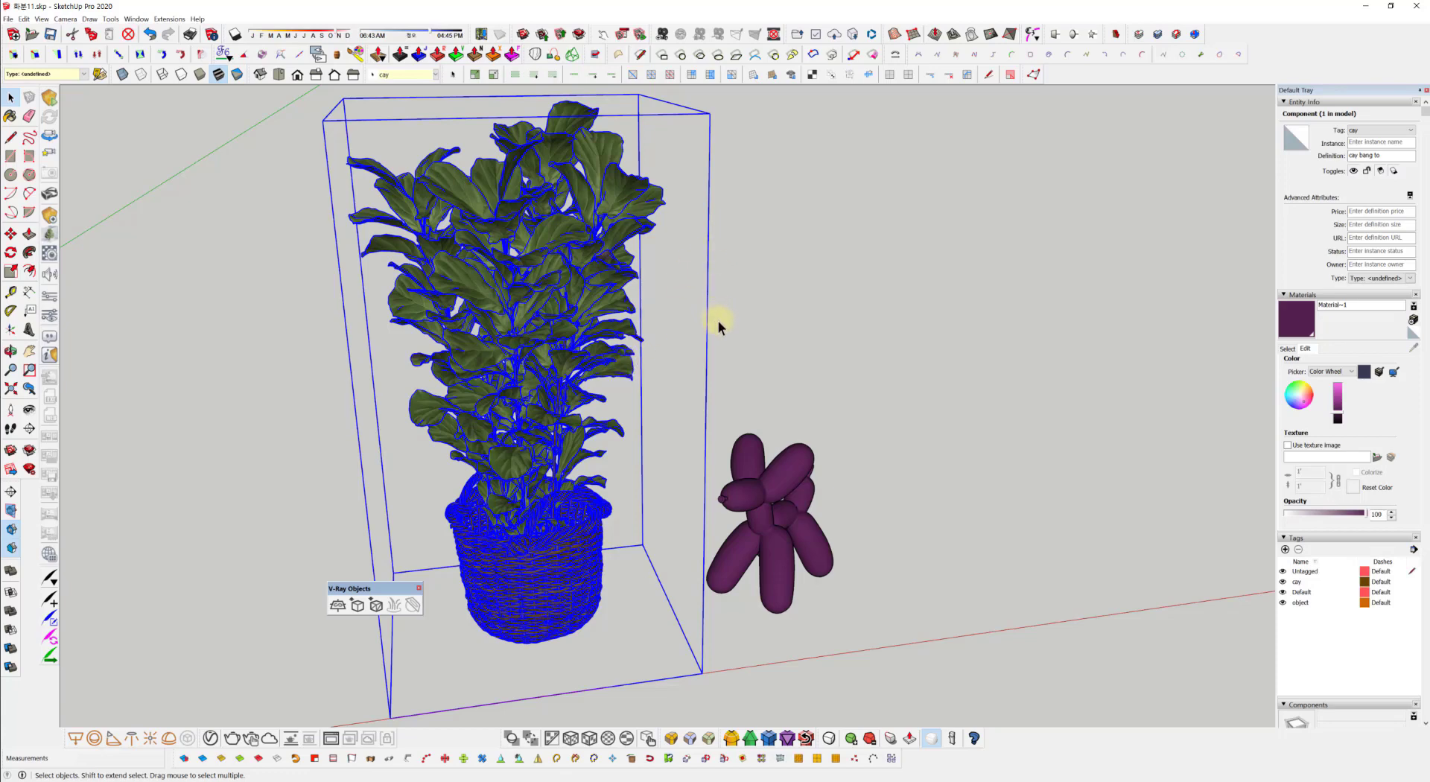
middle_drag(820, 408, 719, 444)
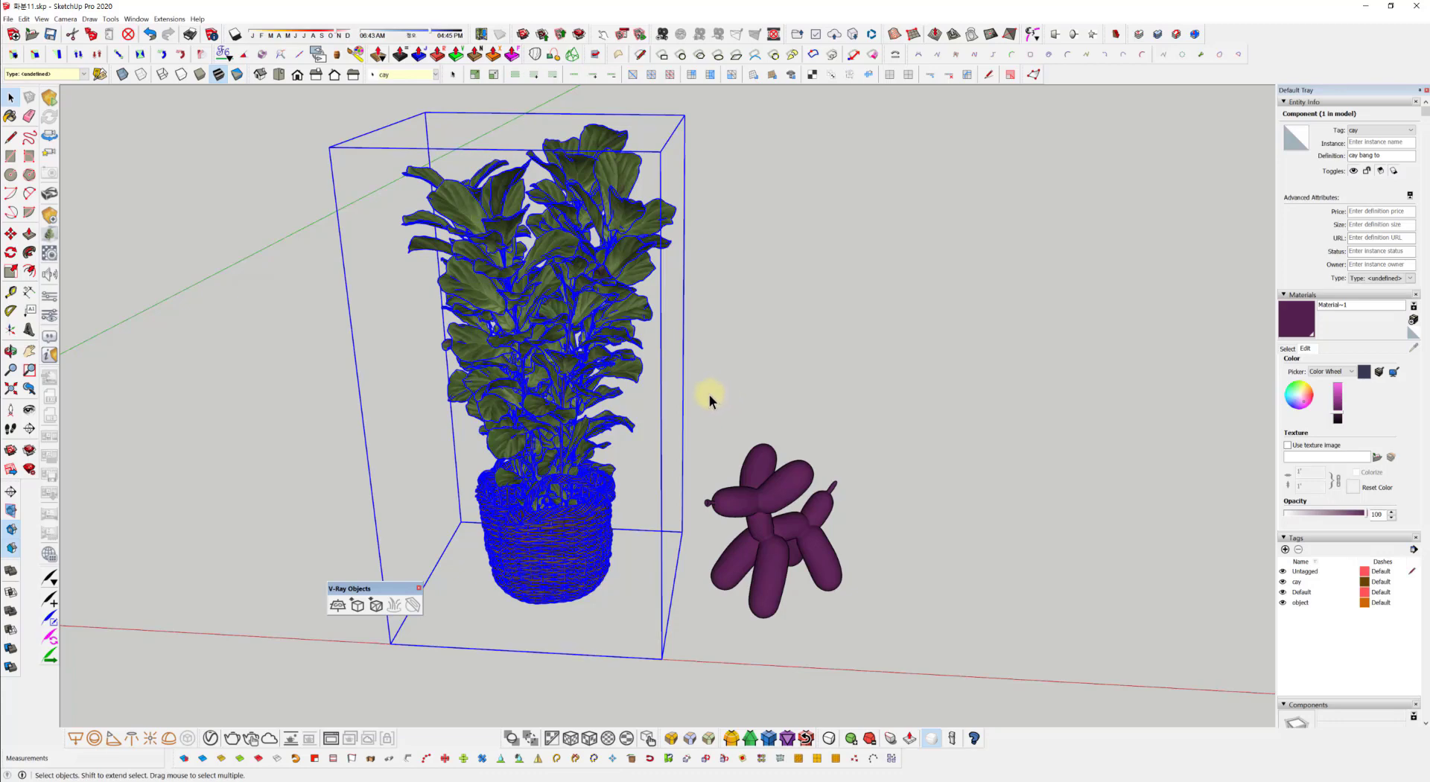
middle_drag(856, 427, 955, 320)
click(955, 320)
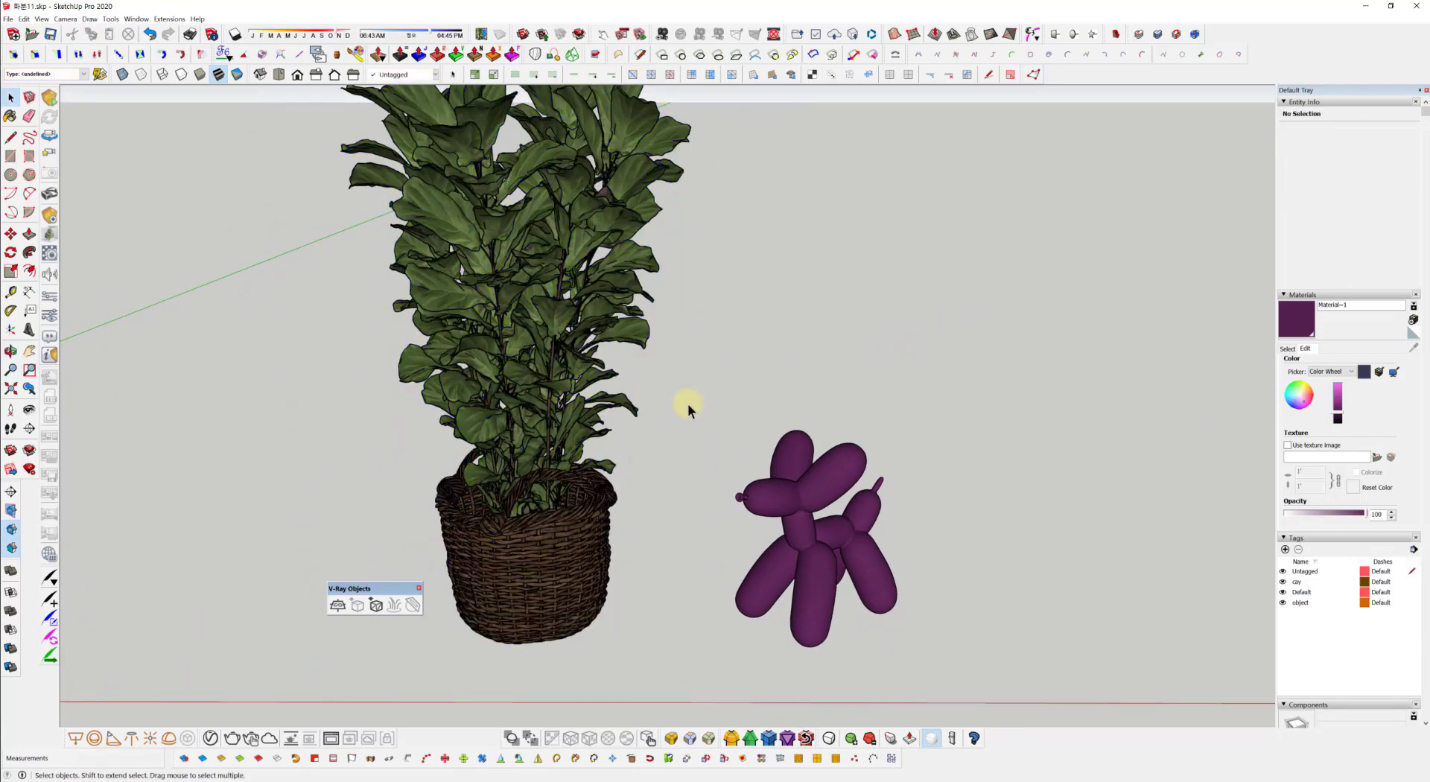
middle_drag(683, 402, 549, 365)
click(548, 365)
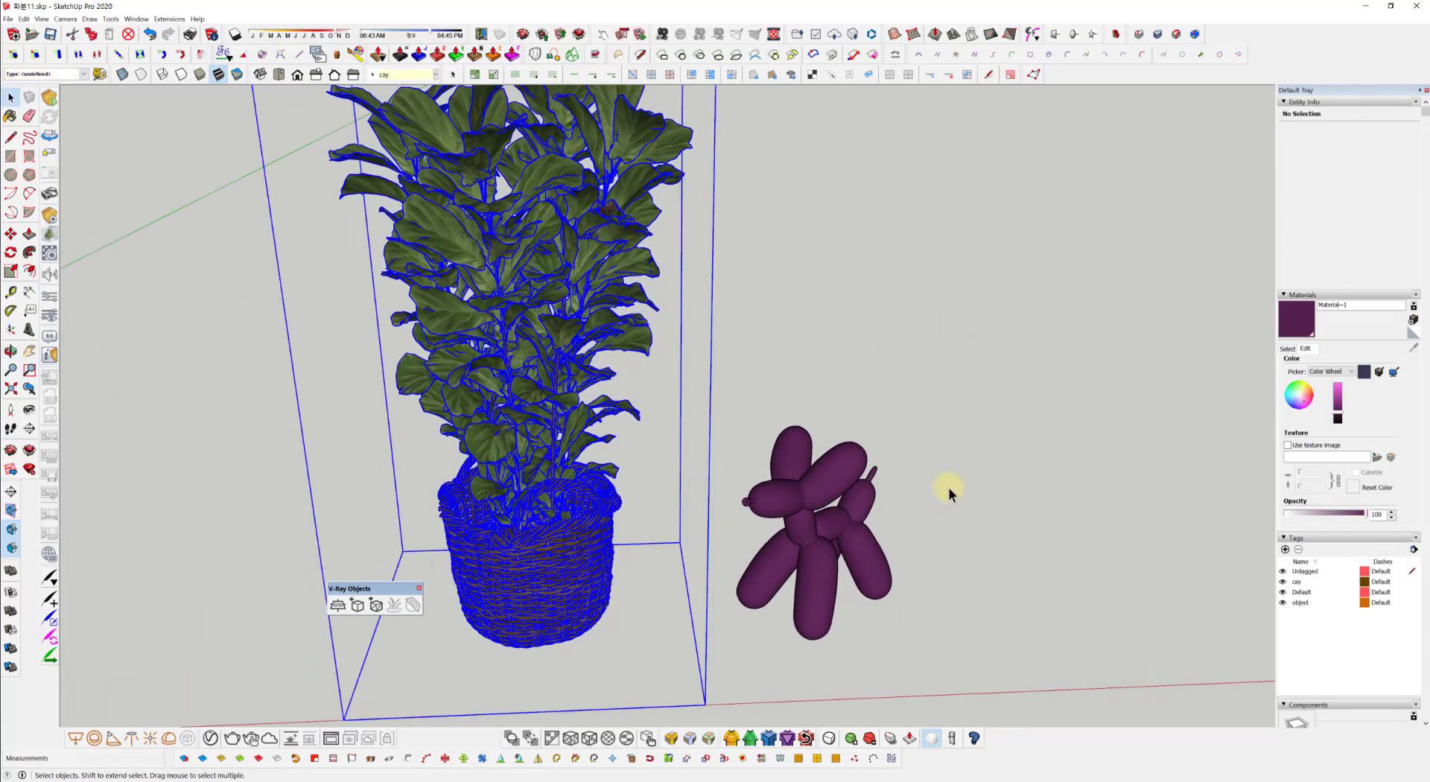
click(950, 486)
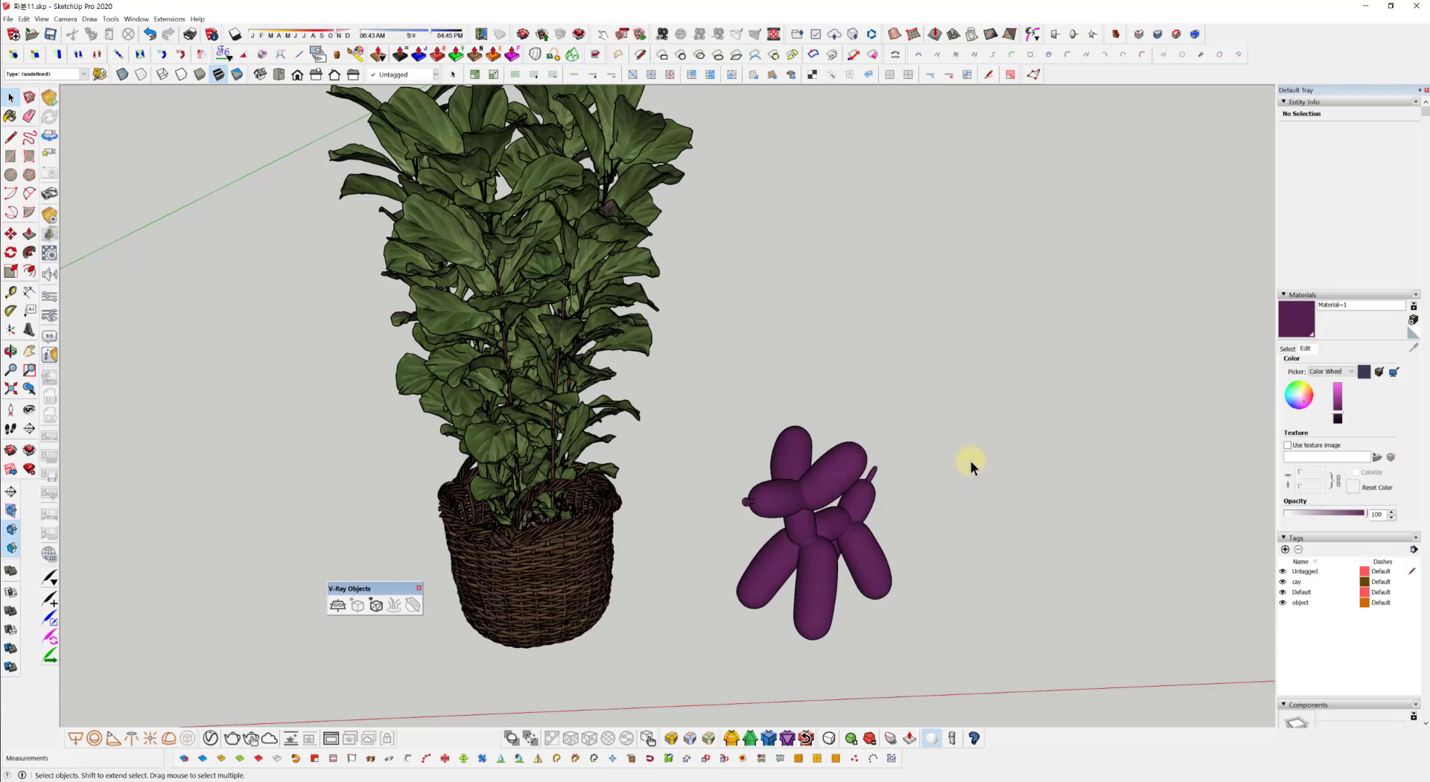
middle_drag(870, 506, 596, 547)
scroll(604, 565, down, 2)
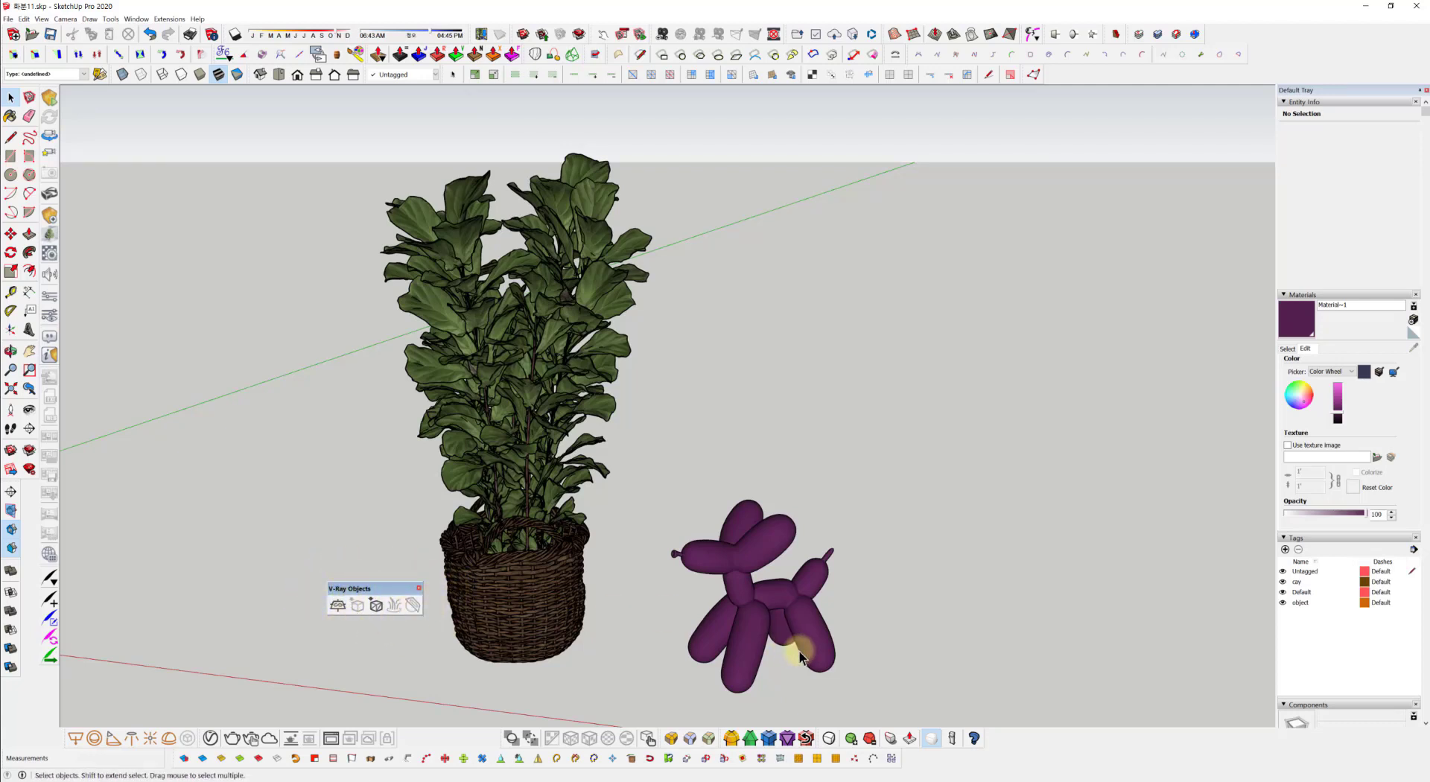
middle_drag(792, 648, 696, 544)
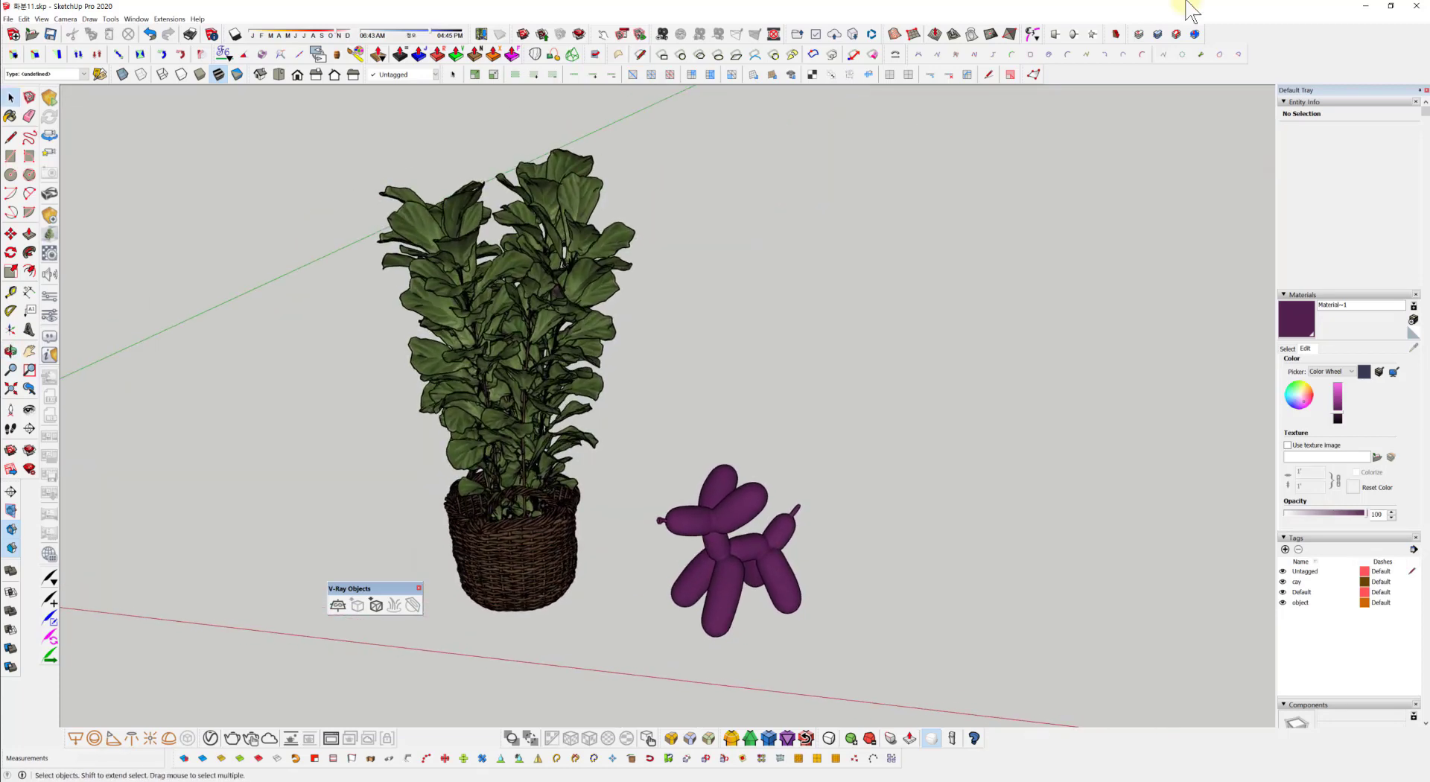
middle_drag(1037, 268, 1085, 214)
middle_drag(812, 508, 714, 503)
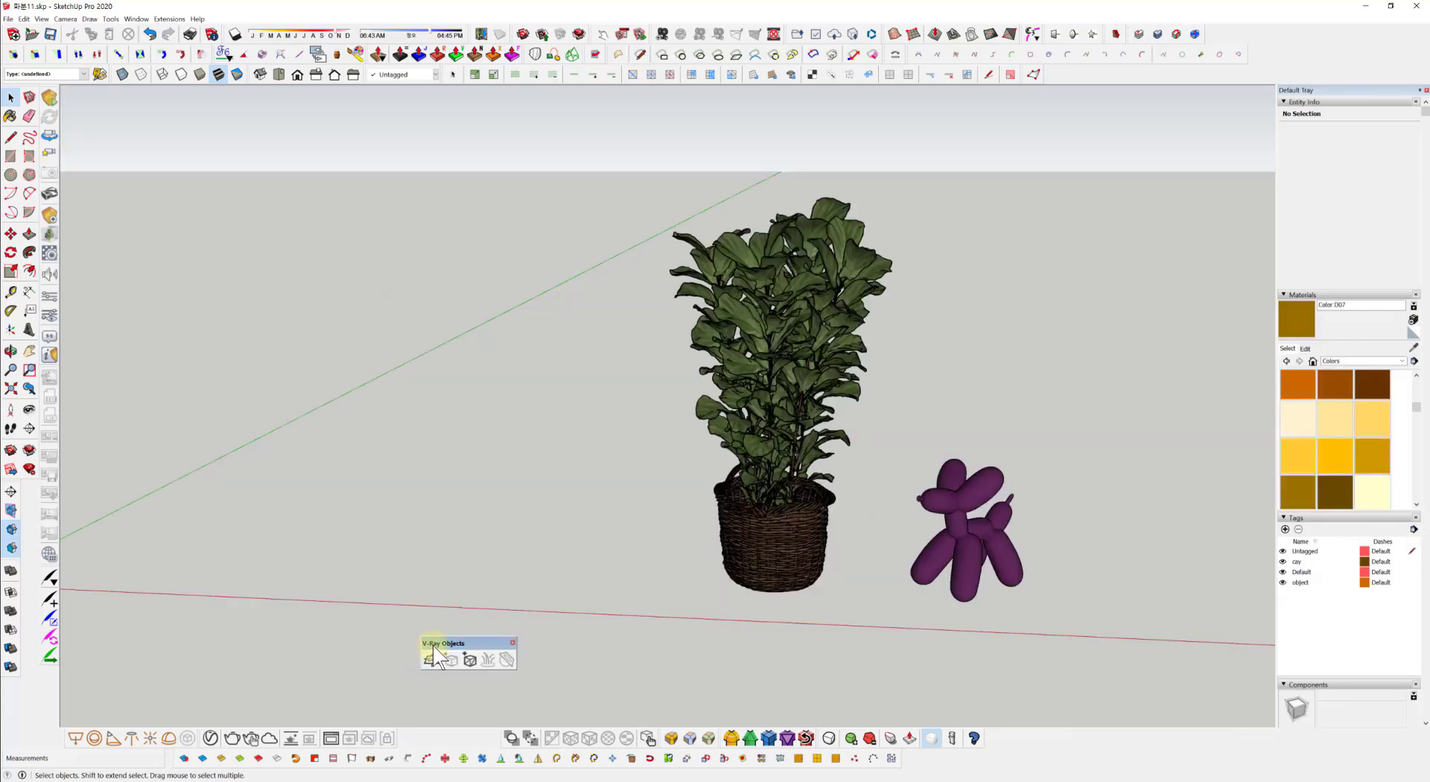
Step: Open the V-Ray Asset Editor, collapse its material library, and display the Render Output settings
drag(432, 645, 429, 617)
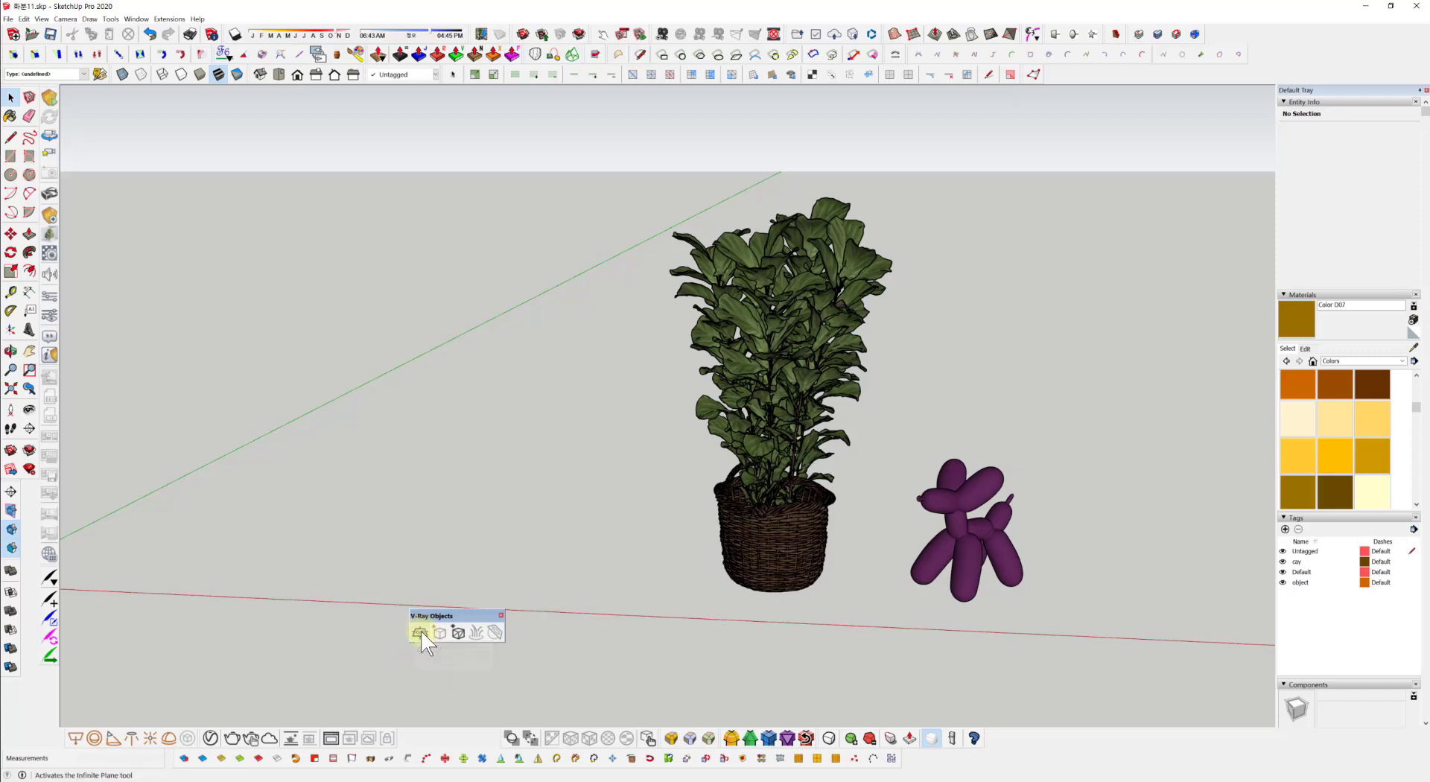
middle_drag(518, 462, 495, 440)
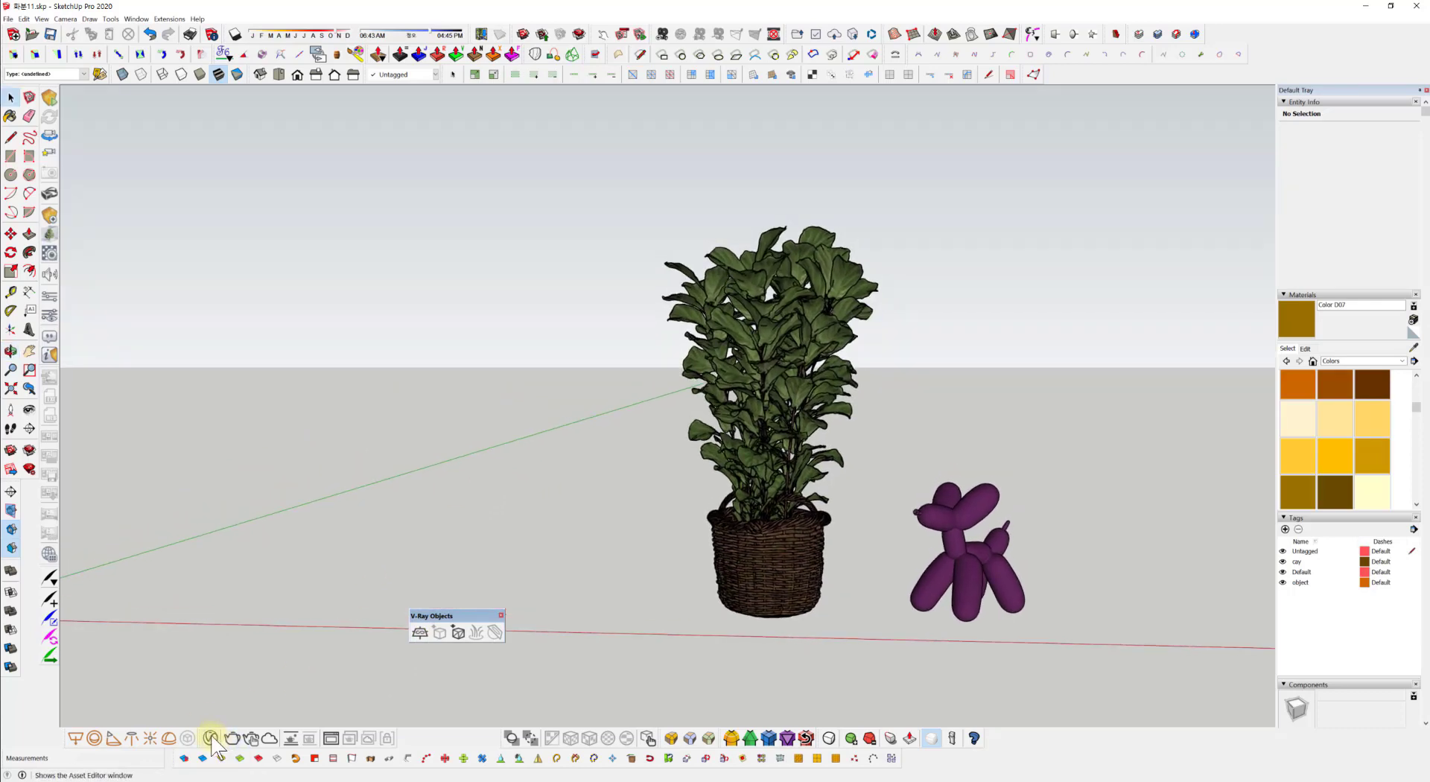
click(211, 738)
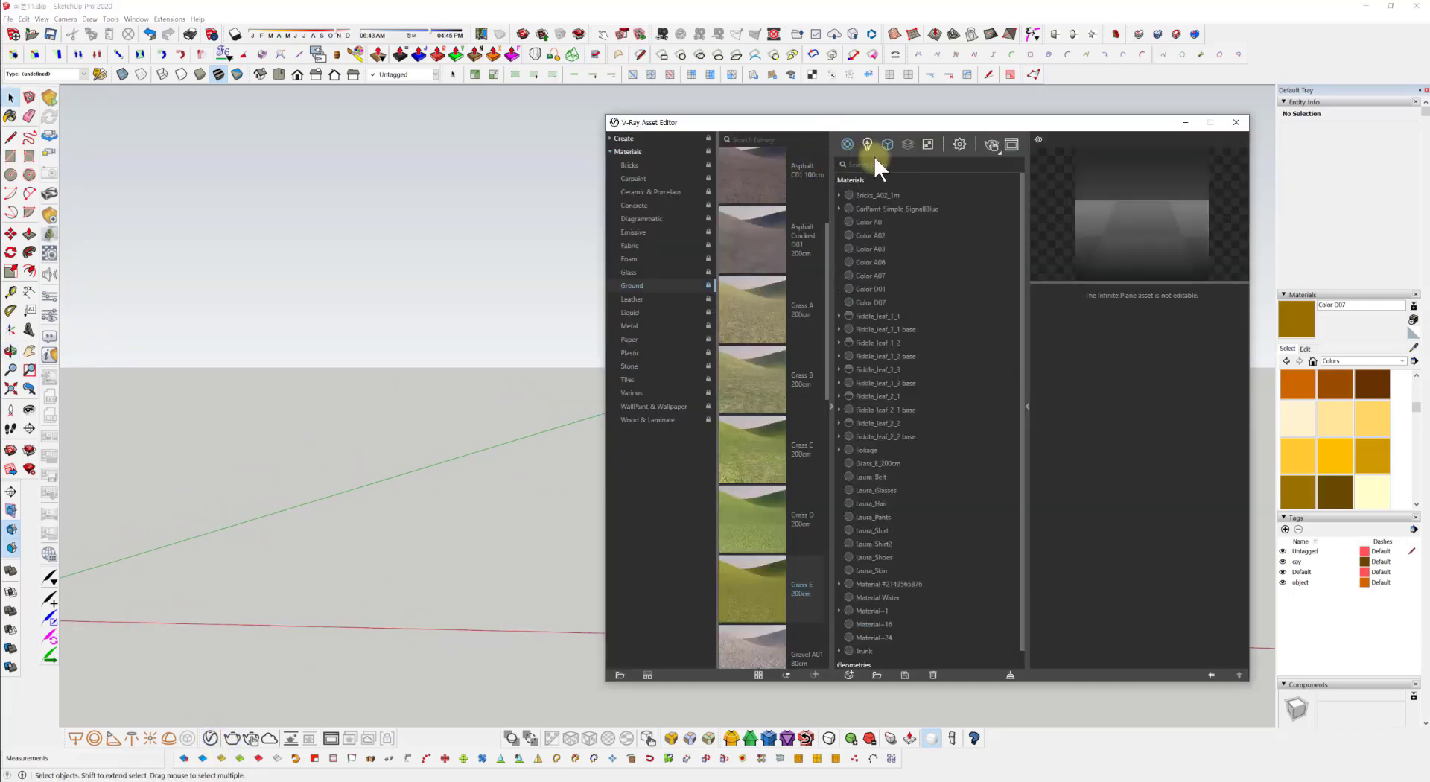
click(830, 403)
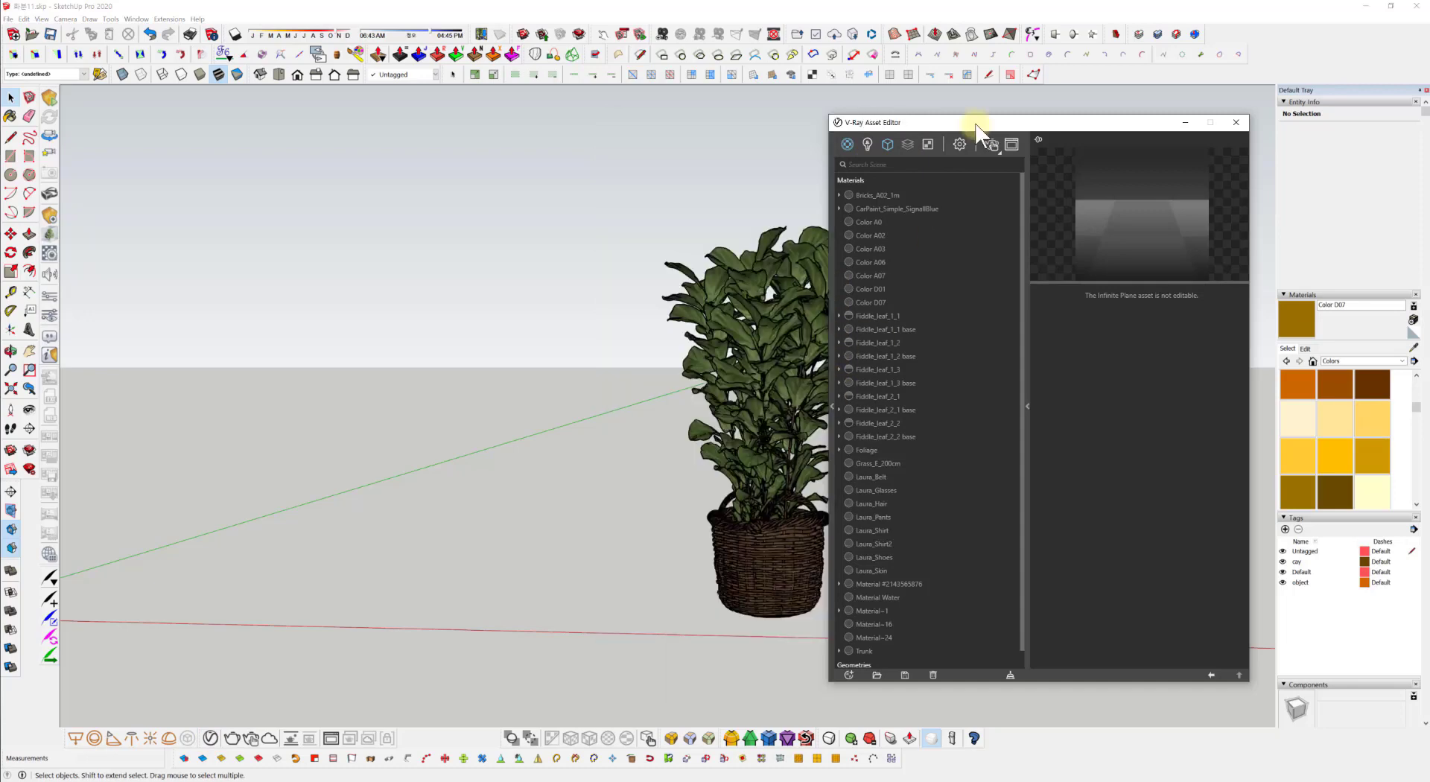
click(959, 145)
click(886, 279)
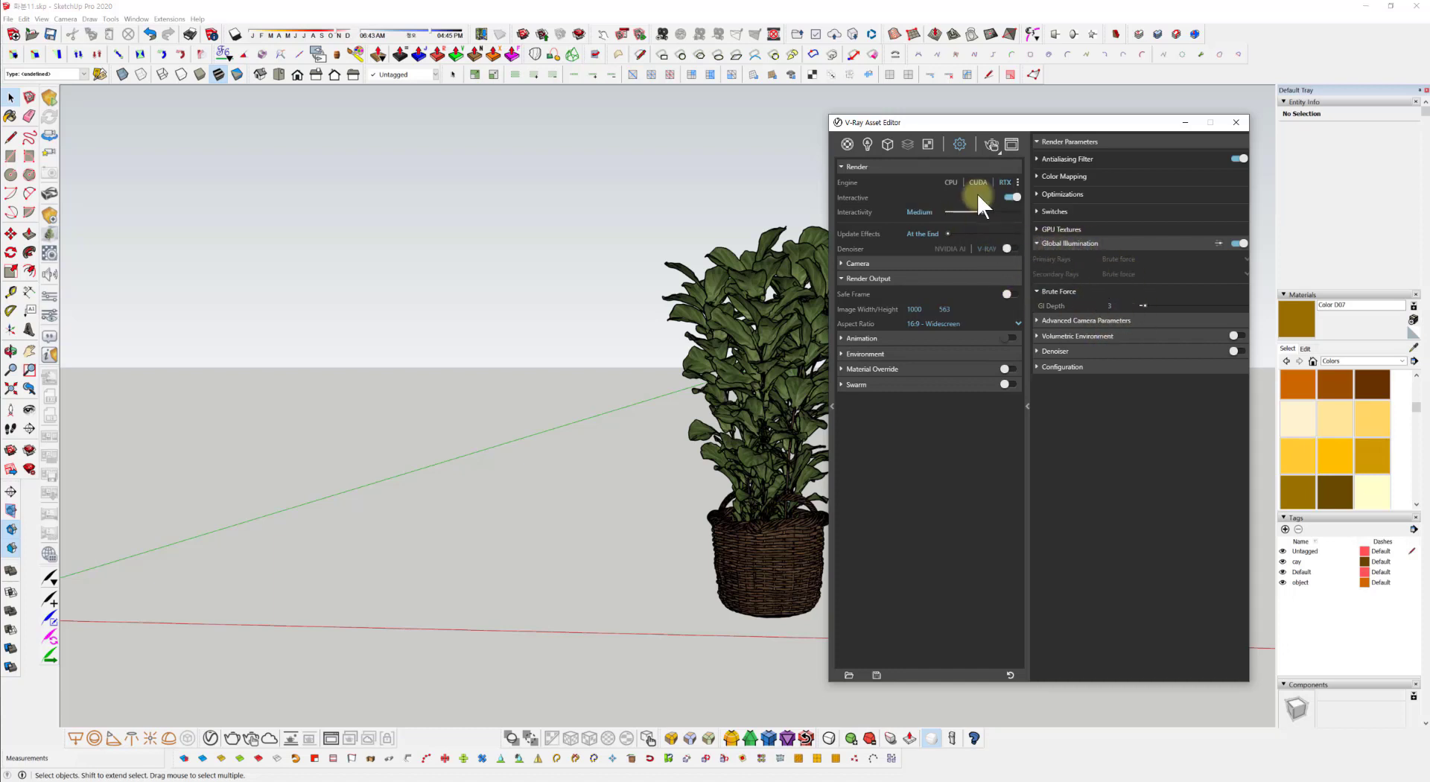
Step: Start an interactive V-Ray render of the potted plant and balloon dog
mouse_move(995, 145)
click(993, 144)
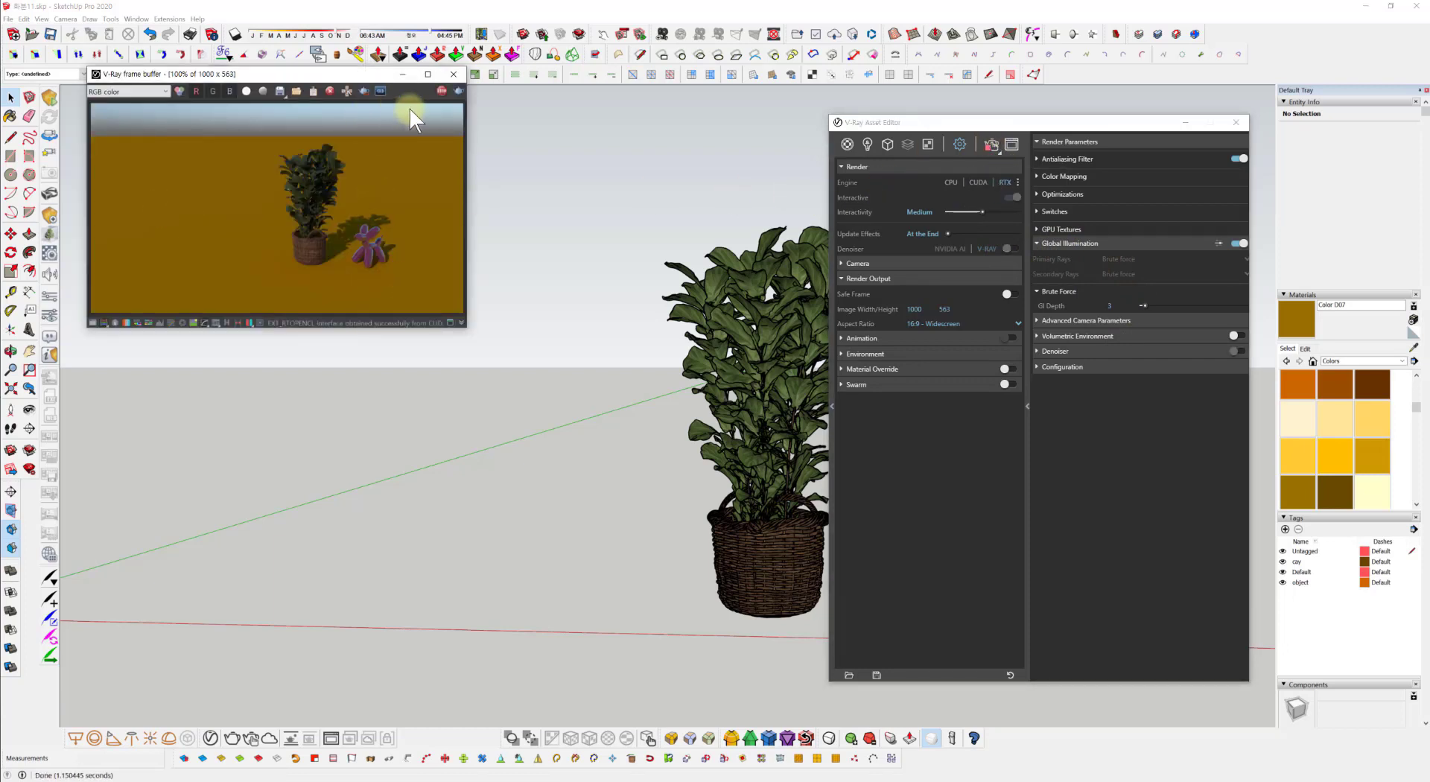
click(442, 90)
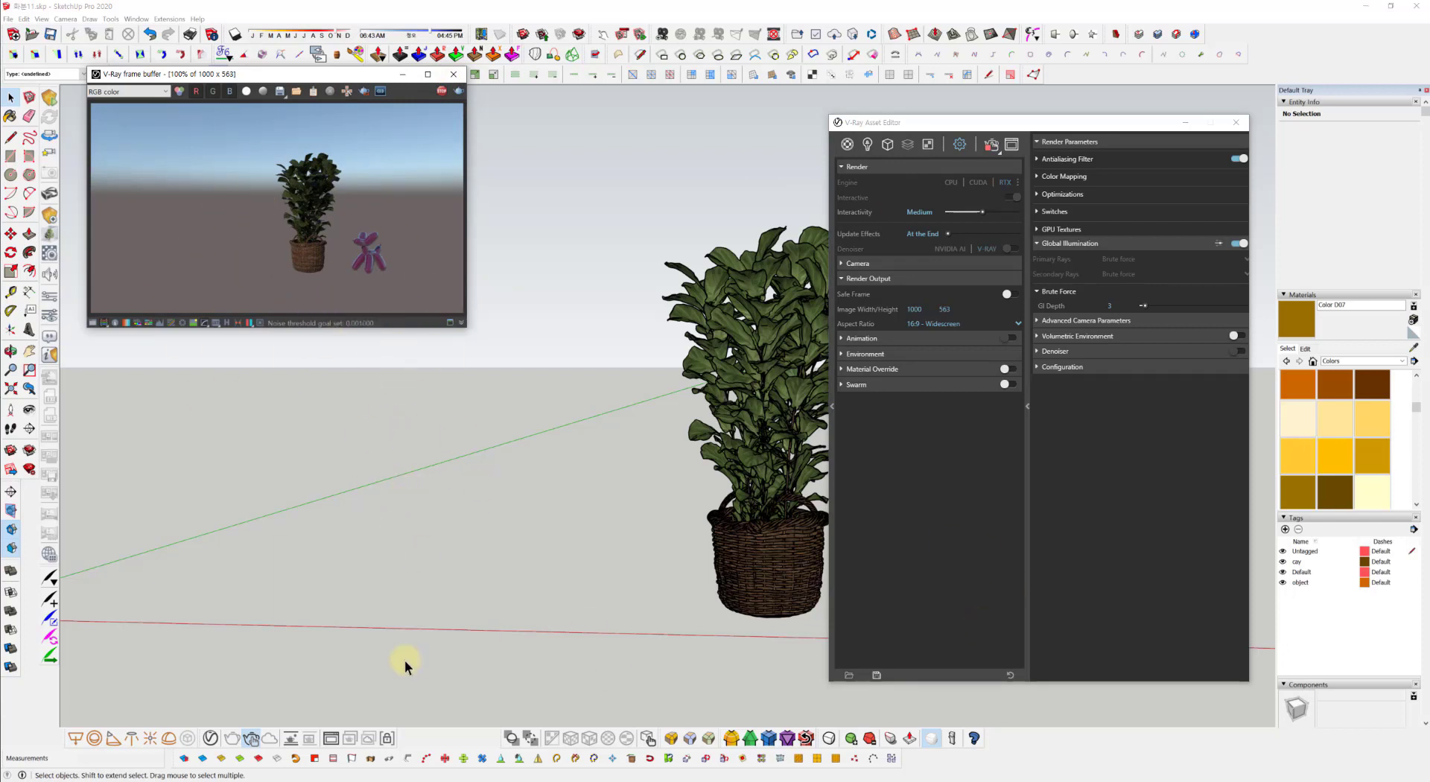
click(417, 514)
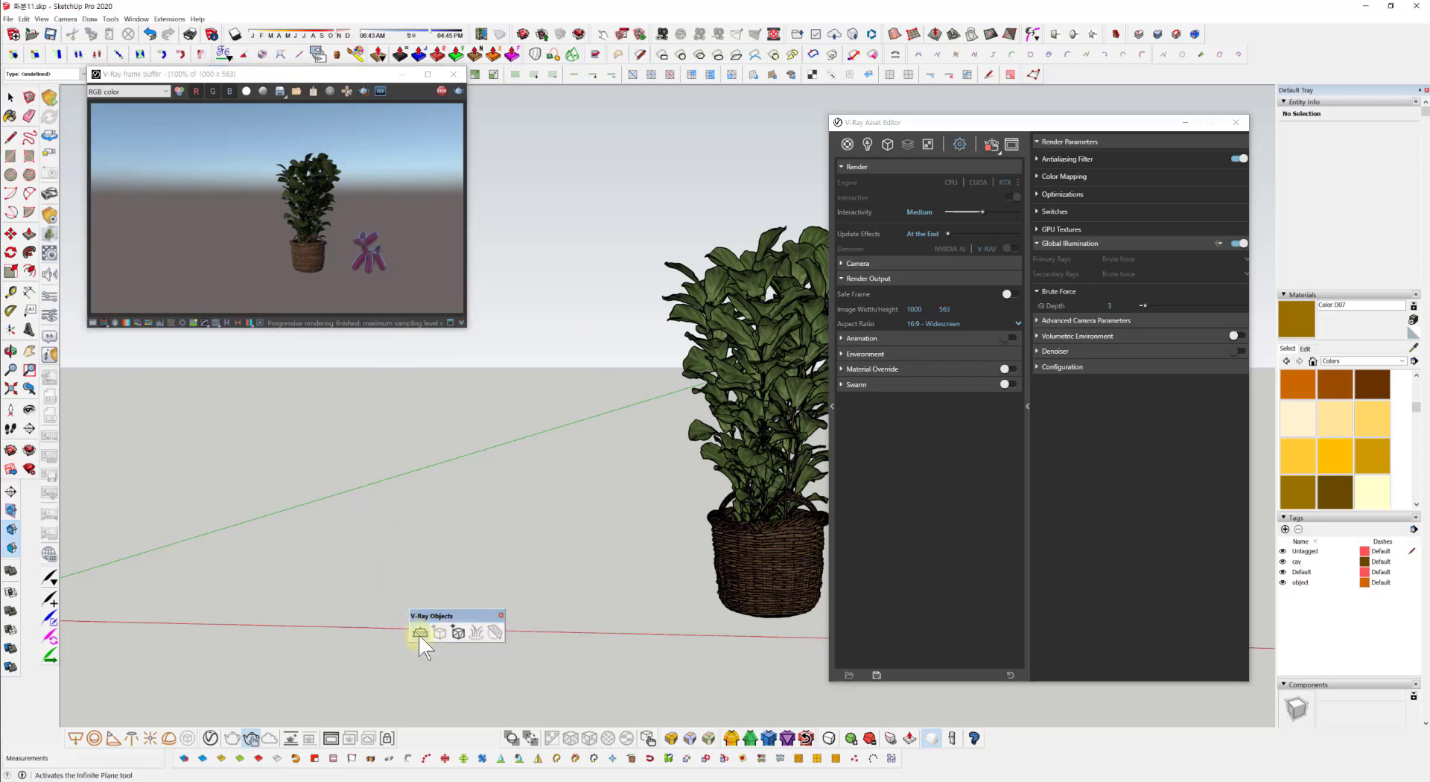
Step: Place a V-Ray Infinite Plane flat on the ground beside the potted plant
click(420, 633)
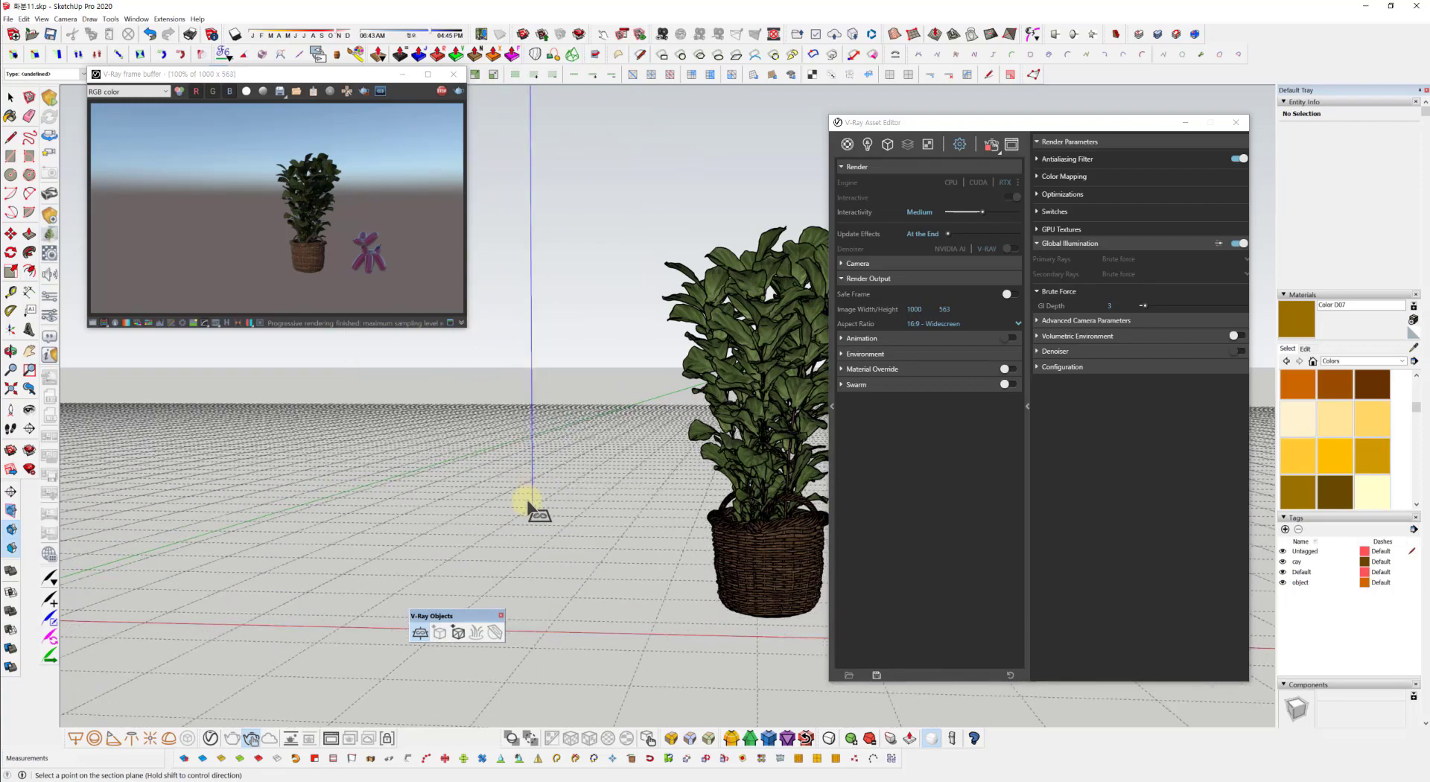
click(341, 543)
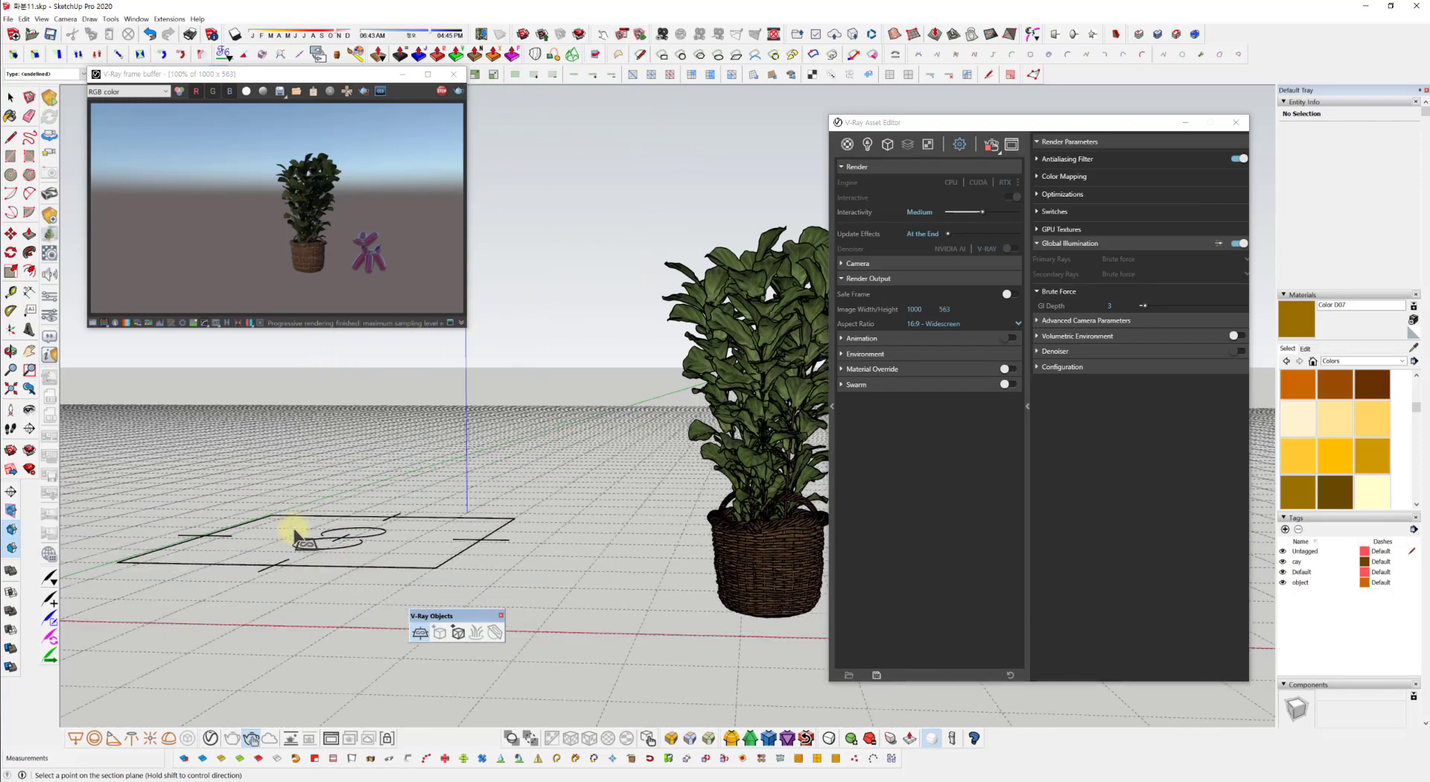
middle_drag(413, 483, 414, 548)
click(391, 515)
Step: Move the infinite plane about 250 mm across the ground, away from the potted plant
click(450, 505)
key(m)
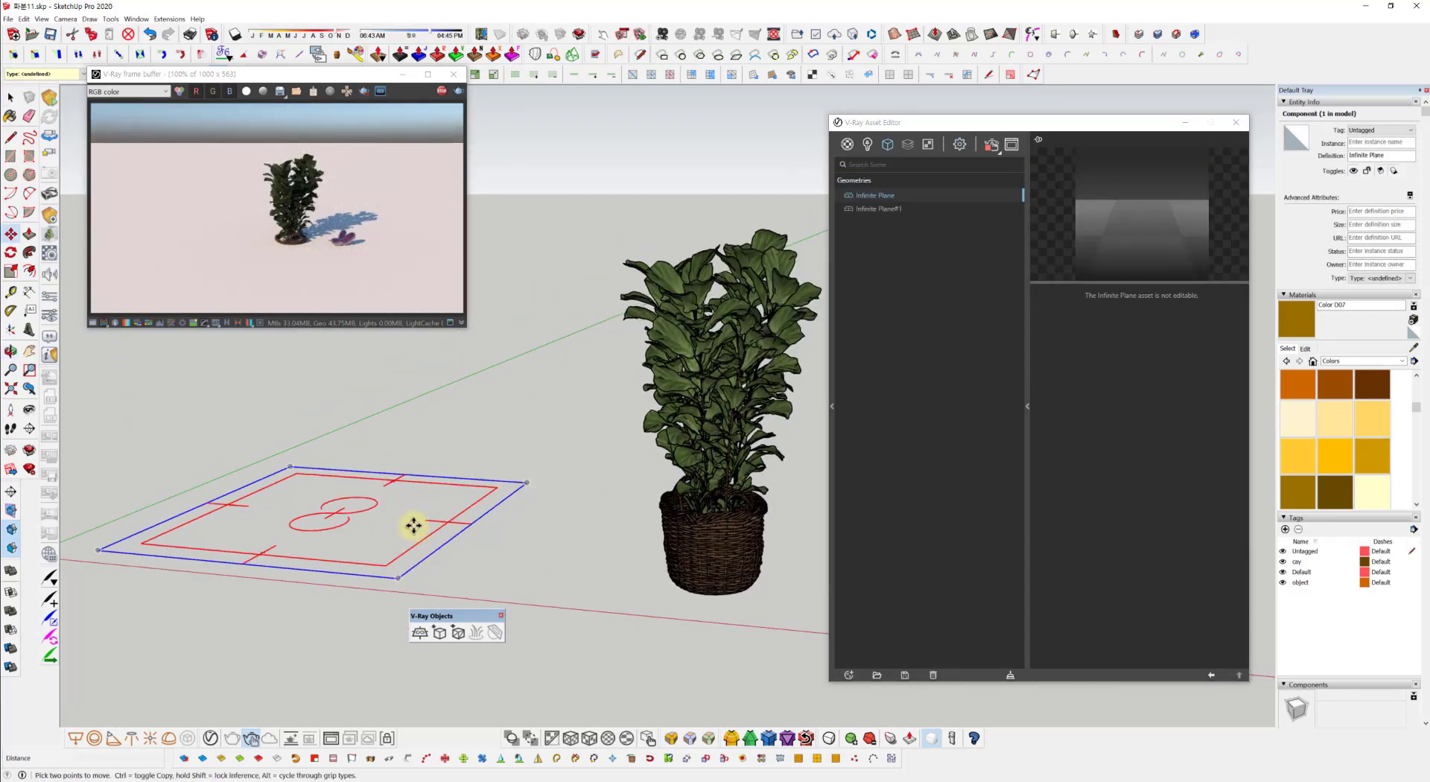
click(412, 523)
click(380, 536)
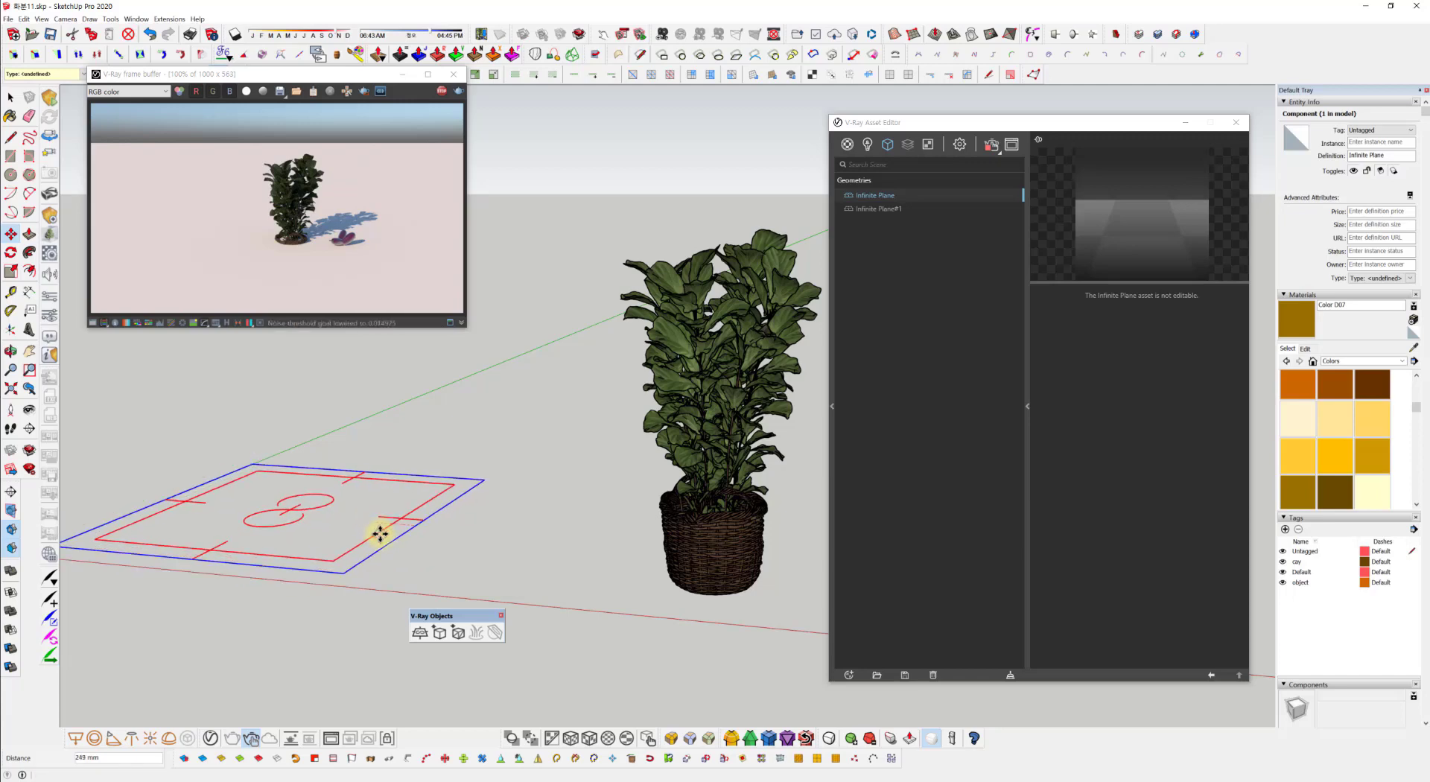
middle_drag(379, 537, 342, 536)
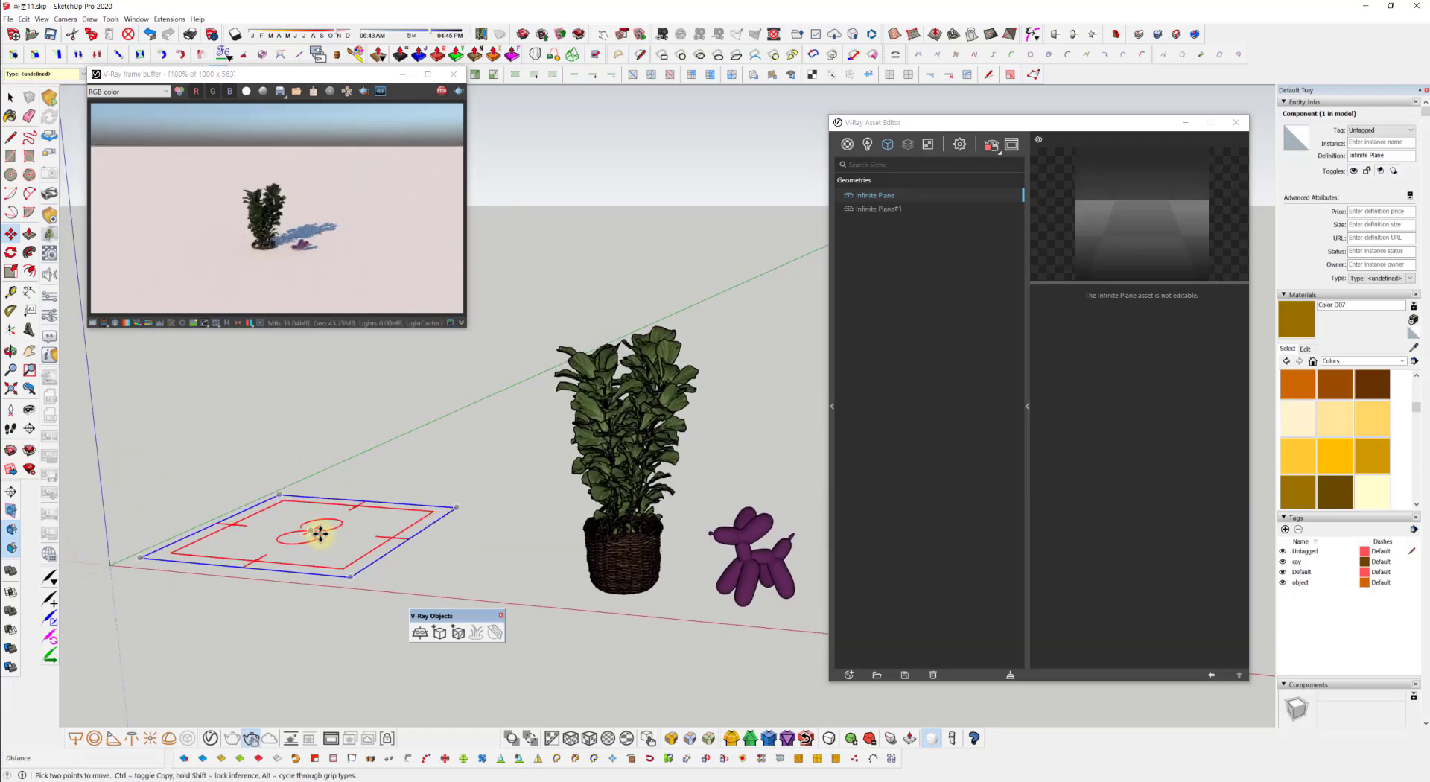
Step: Scale the infinite plane down uniformly to about 0.38 of its size and deselect it
key(s)
drag(350, 576, 328, 518)
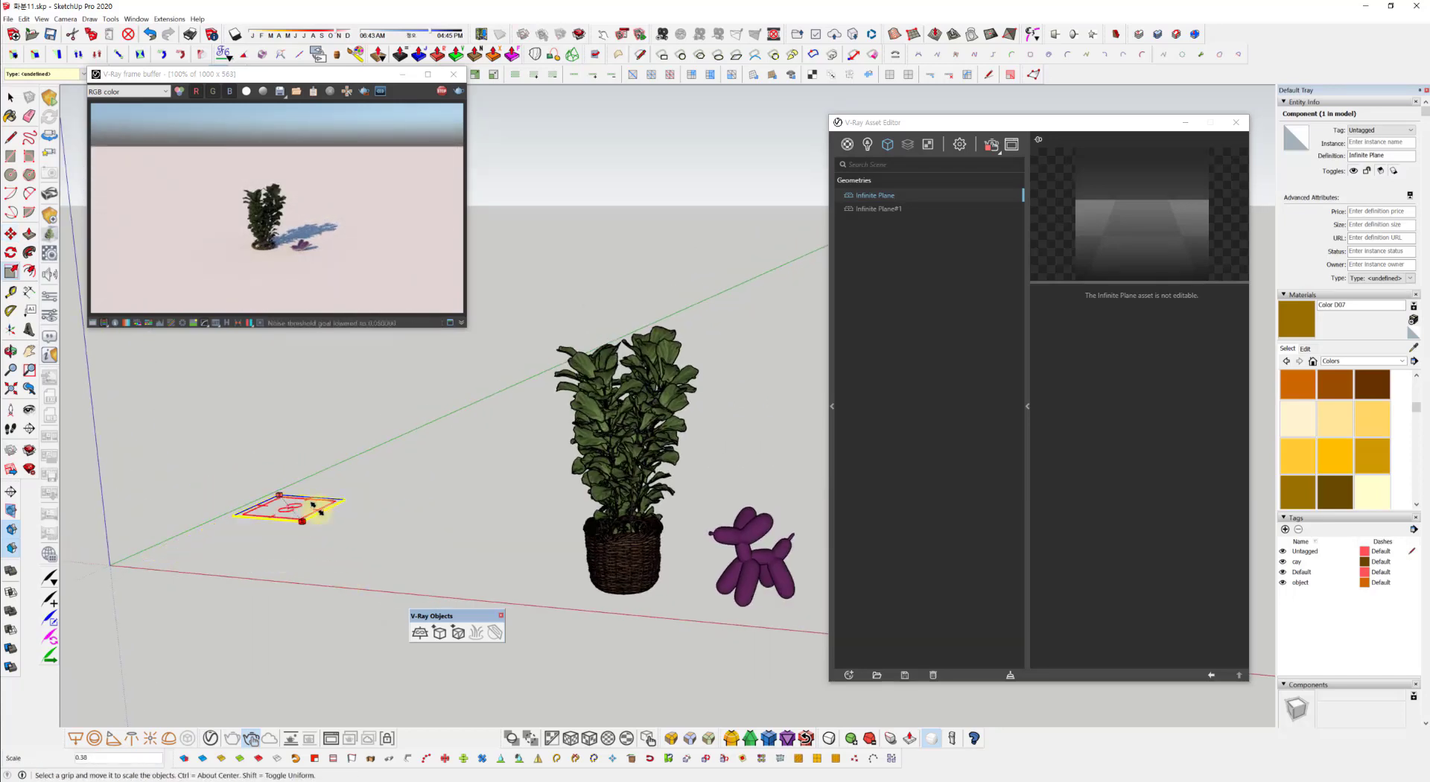
mouse_move(399, 533)
middle_down()
mouse_move(514, 528)
mouse_move(418, 537)
middle_up()
key(space)
click(418, 536)
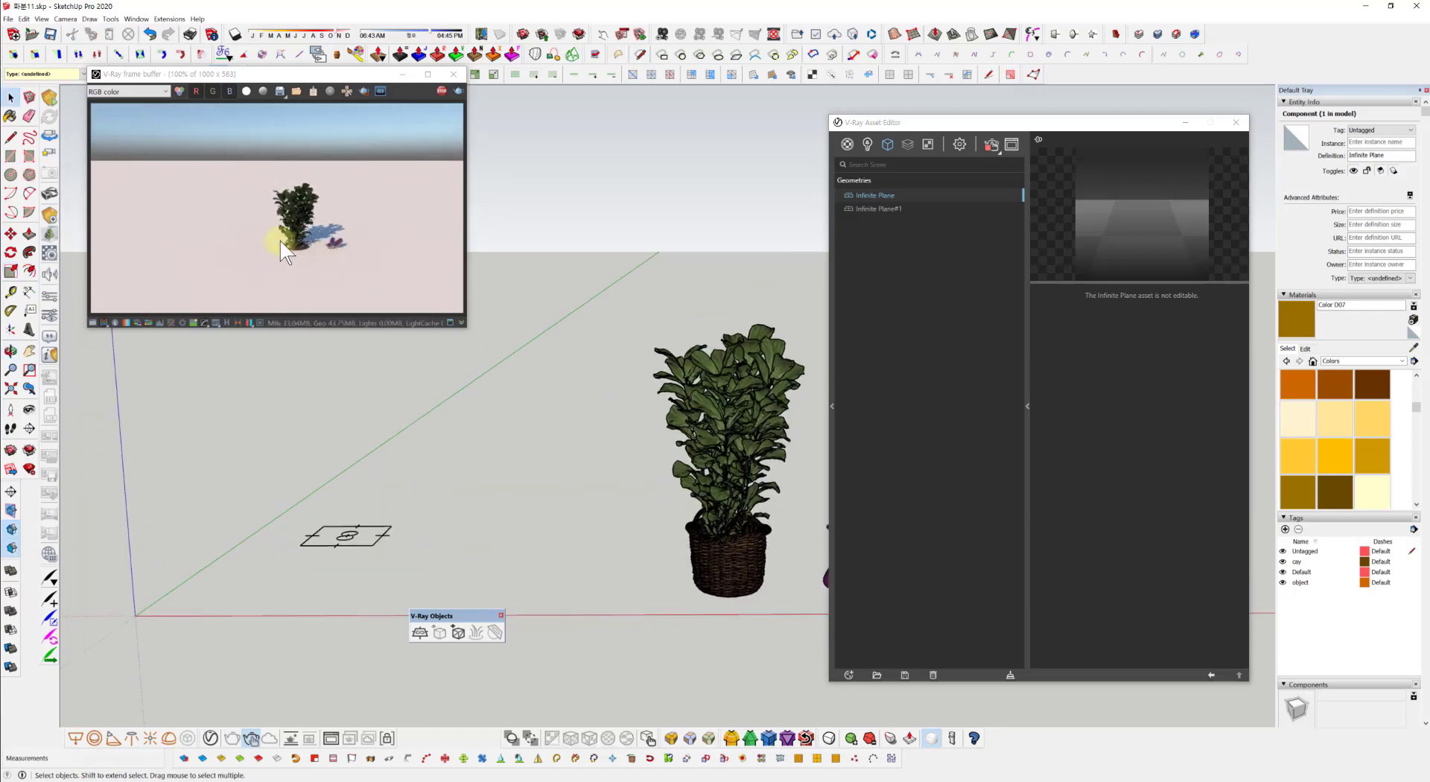
Step: Enlarge the V-Ray frame buffer slightly and examine the rendered infinite ground while changing the view angle
drag(464, 330, 527, 376)
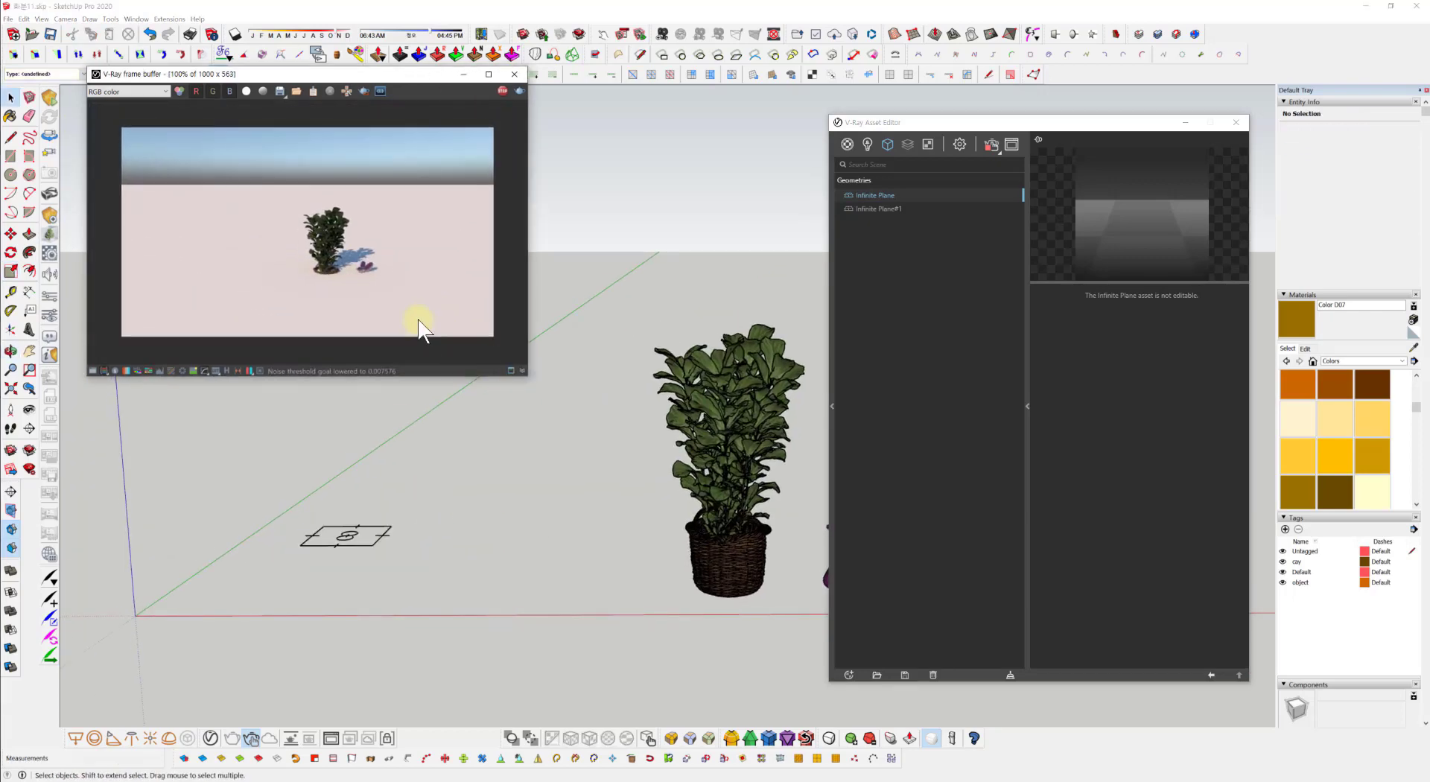
scroll(408, 308, up, 2)
scroll(409, 313, down, 2)
middle_drag(457, 479, 383, 479)
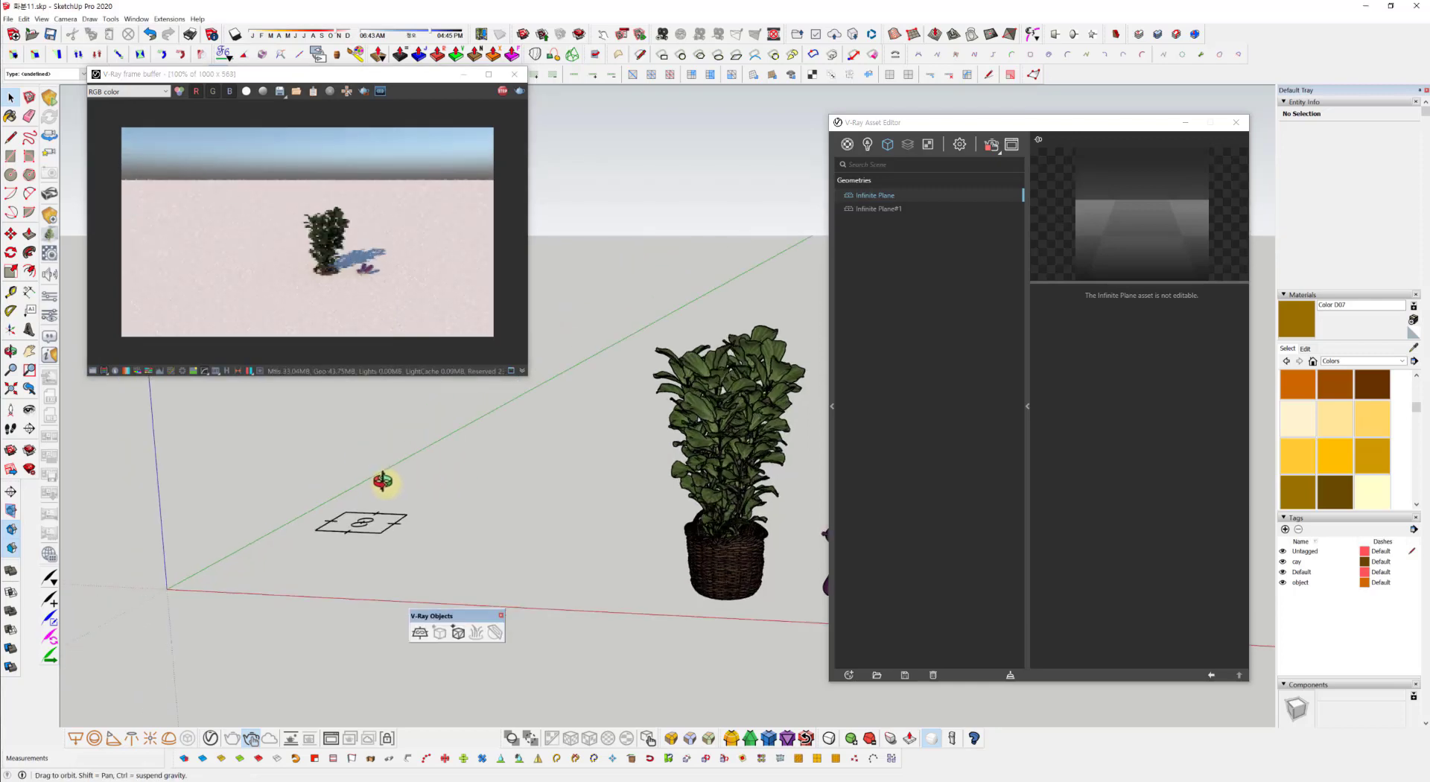
drag(527, 376, 484, 356)
middle_drag(406, 596, 415, 591)
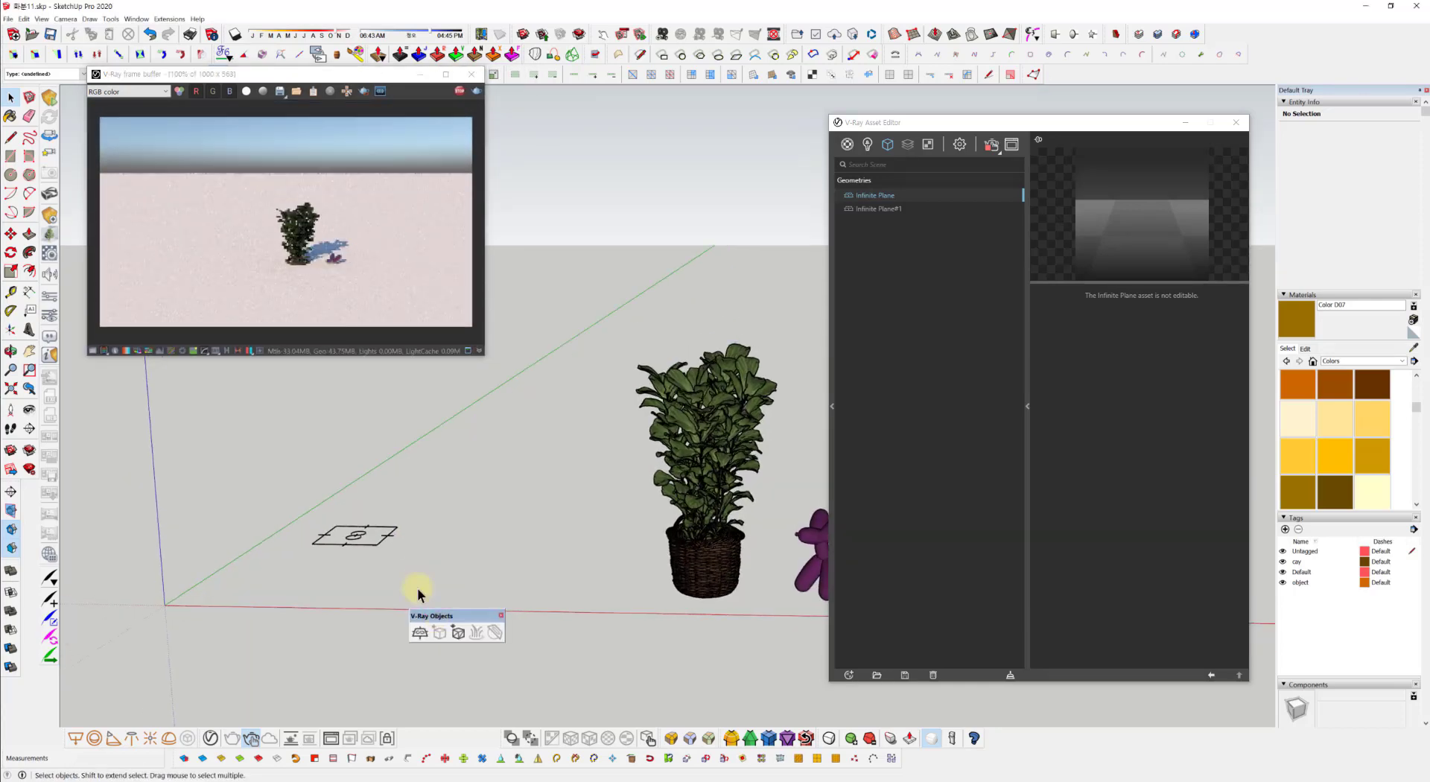
scroll(363, 546, up, 4)
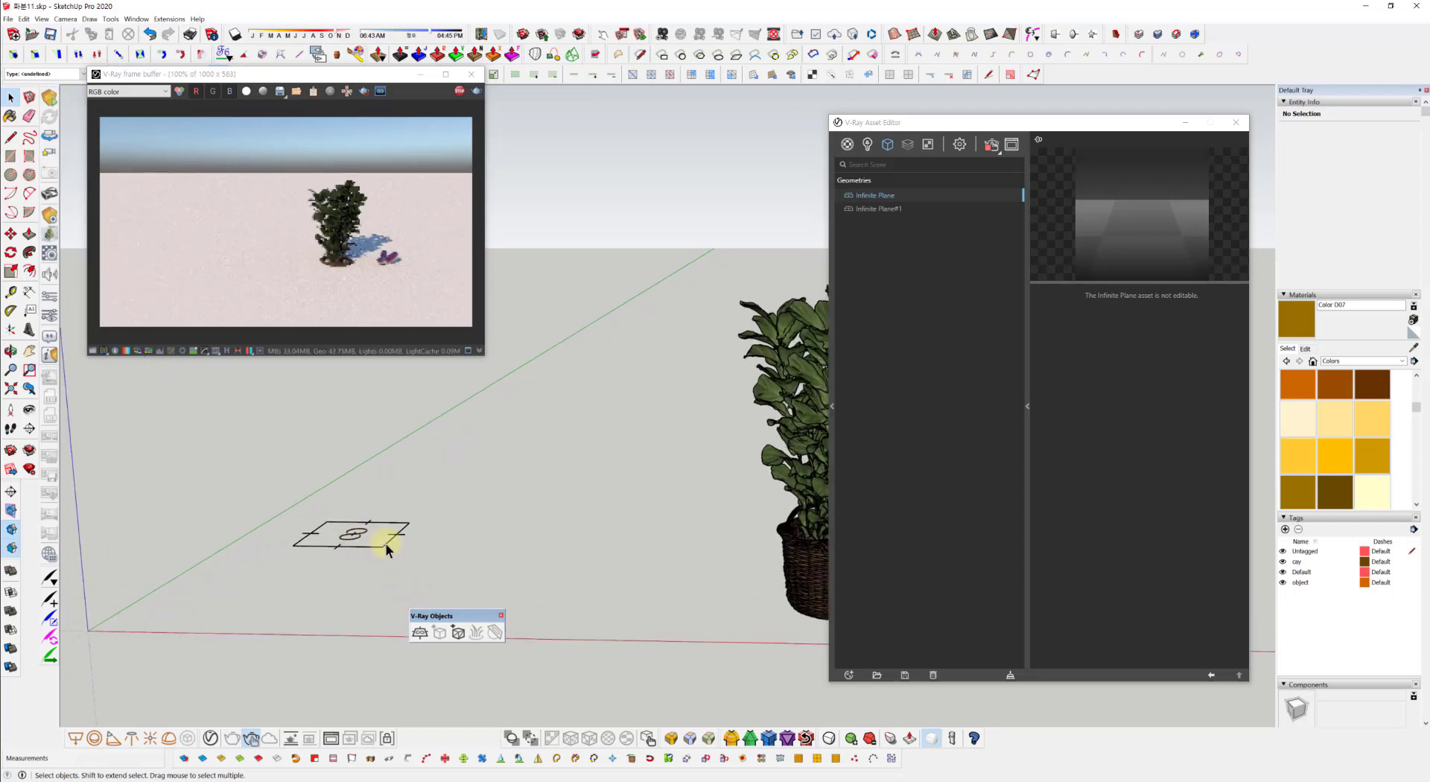
Step: Move the infinite plane about 1015 mm across the ground so its corner sits on the model origin
drag(1091, 133, 840, 117)
click(395, 543)
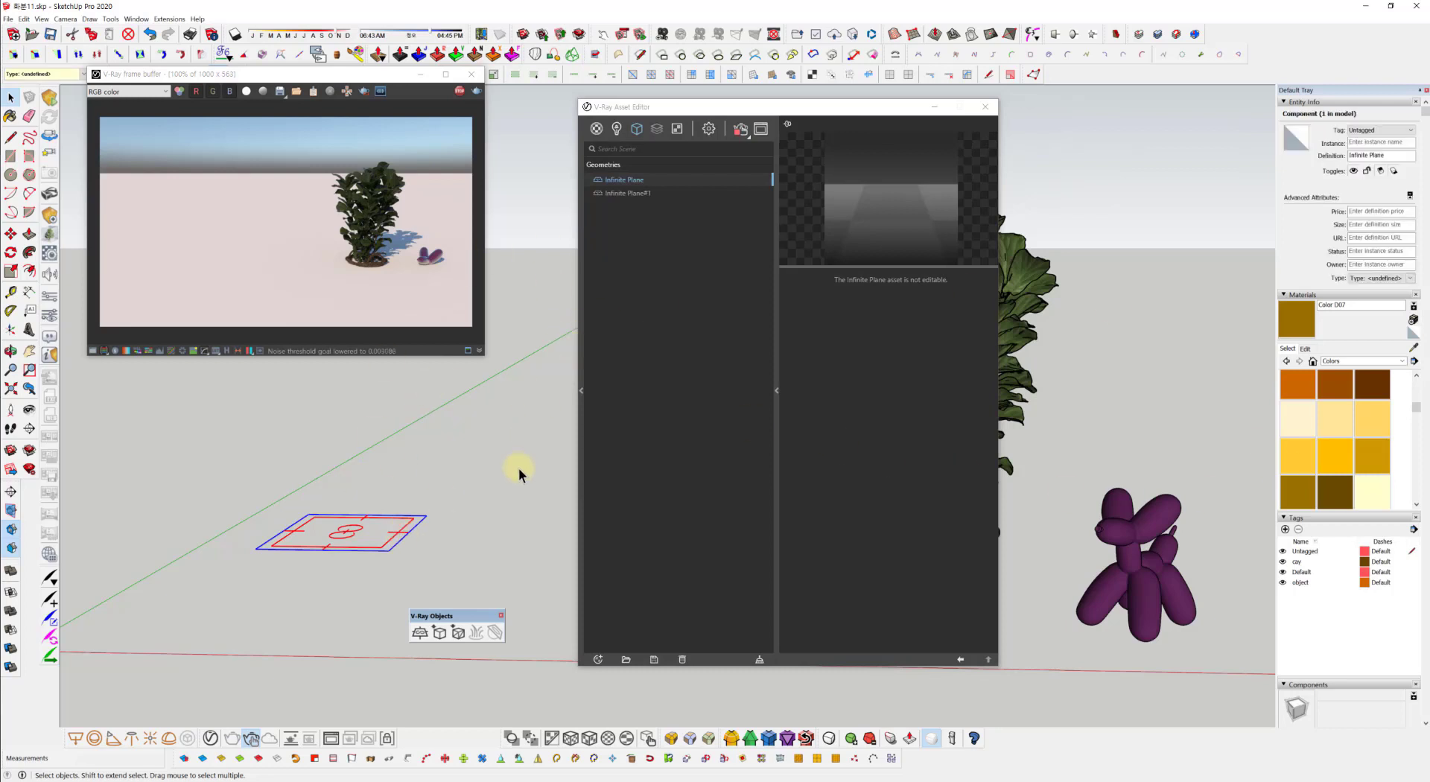
middle_drag(414, 530, 359, 499)
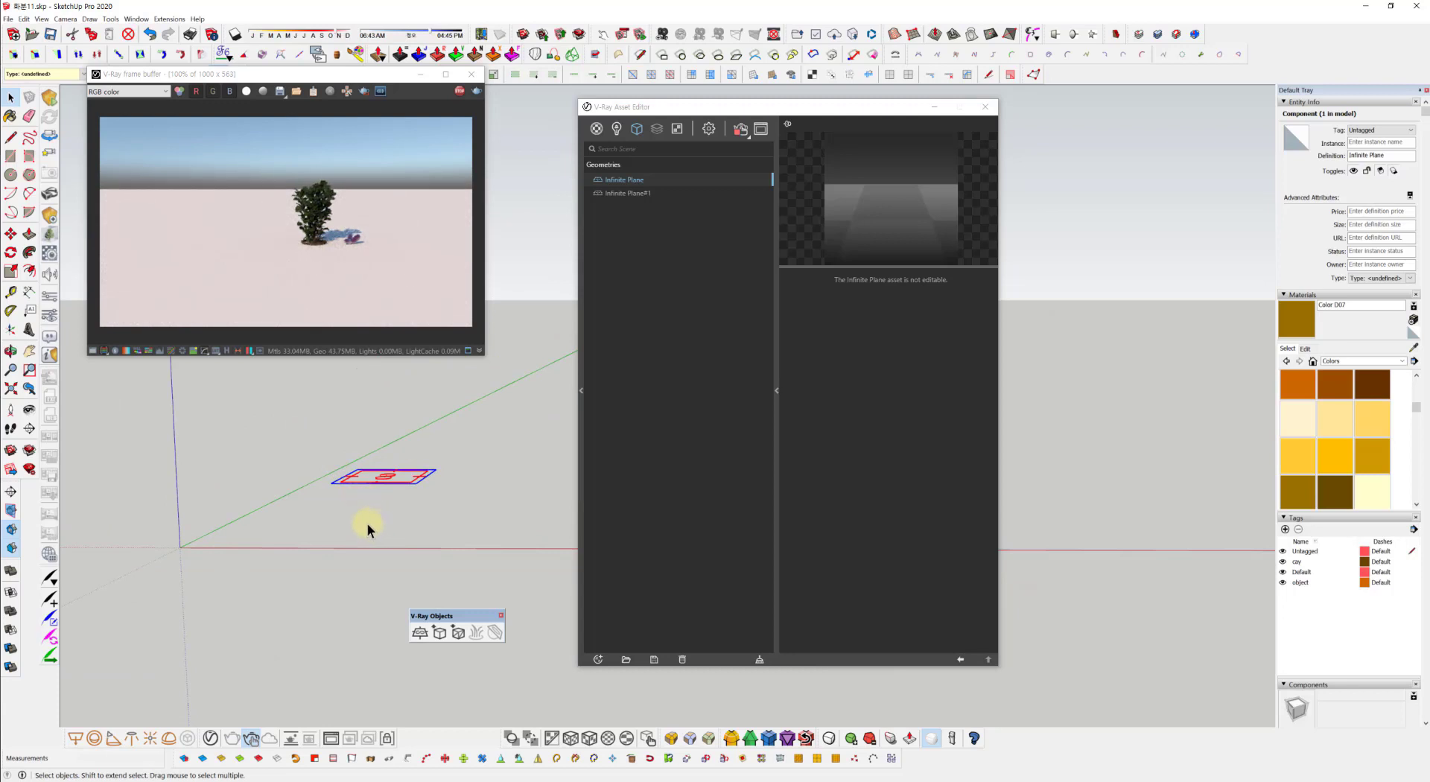
key(m)
click(335, 485)
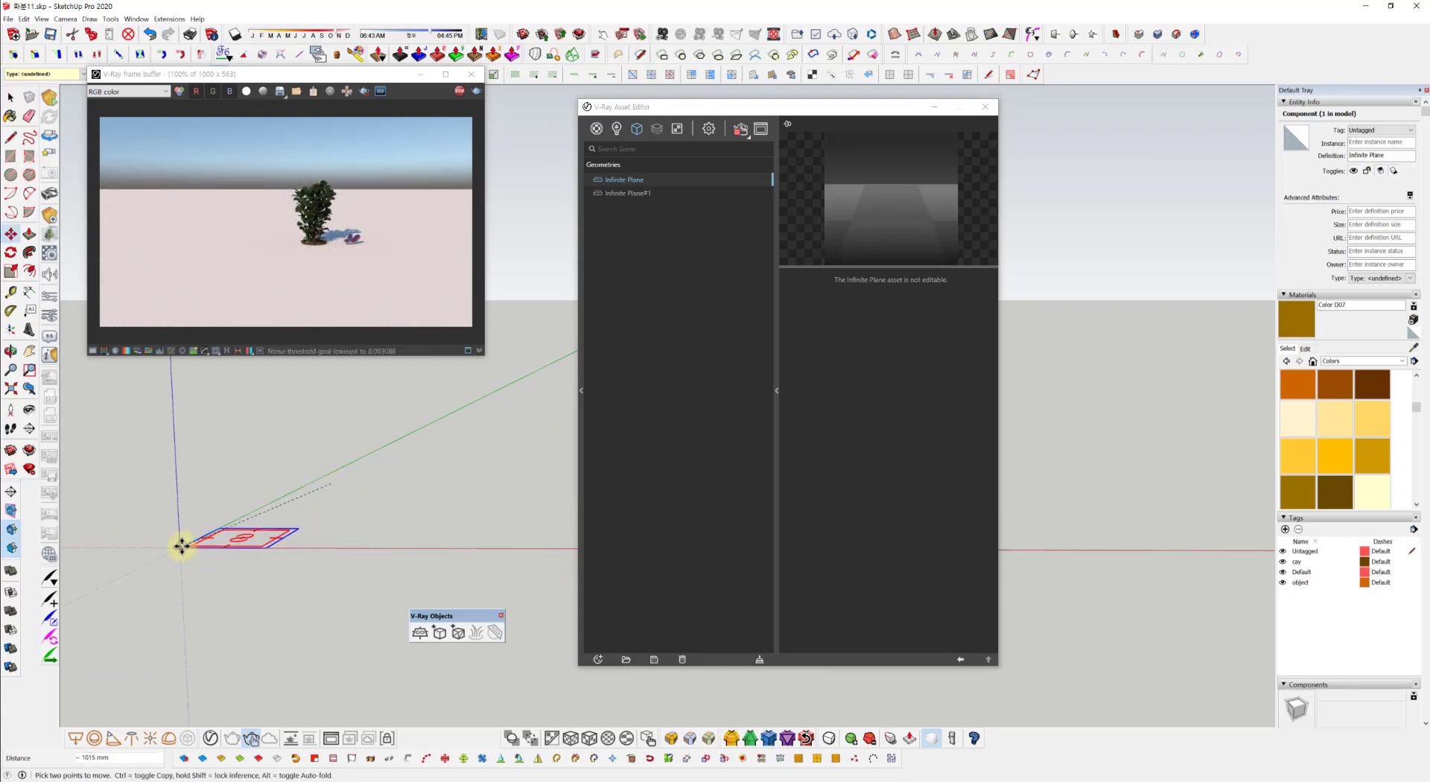
Step: Paint the infinite plane with the pink Color A02 from the Colors material collection
middle_drag(369, 512, 492, 521)
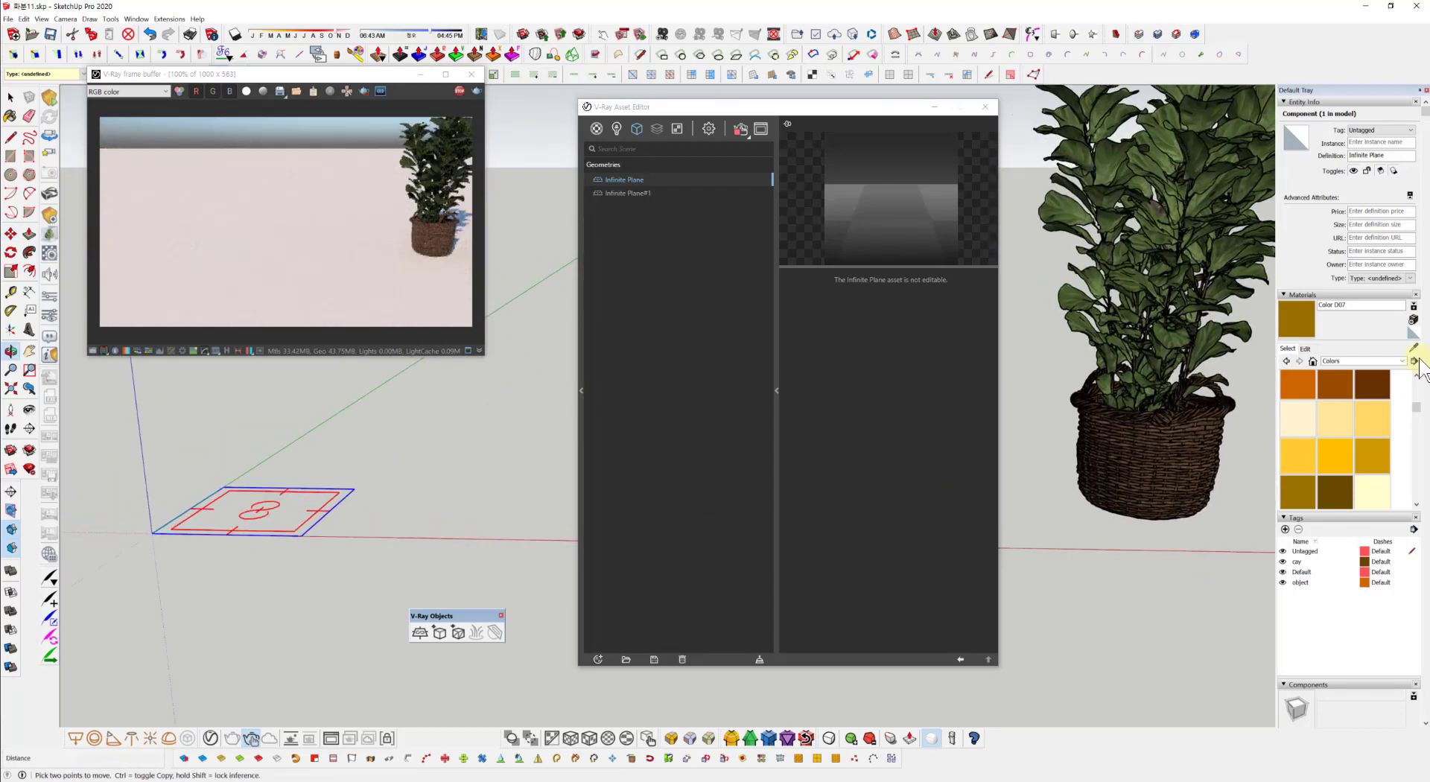
click(1356, 361)
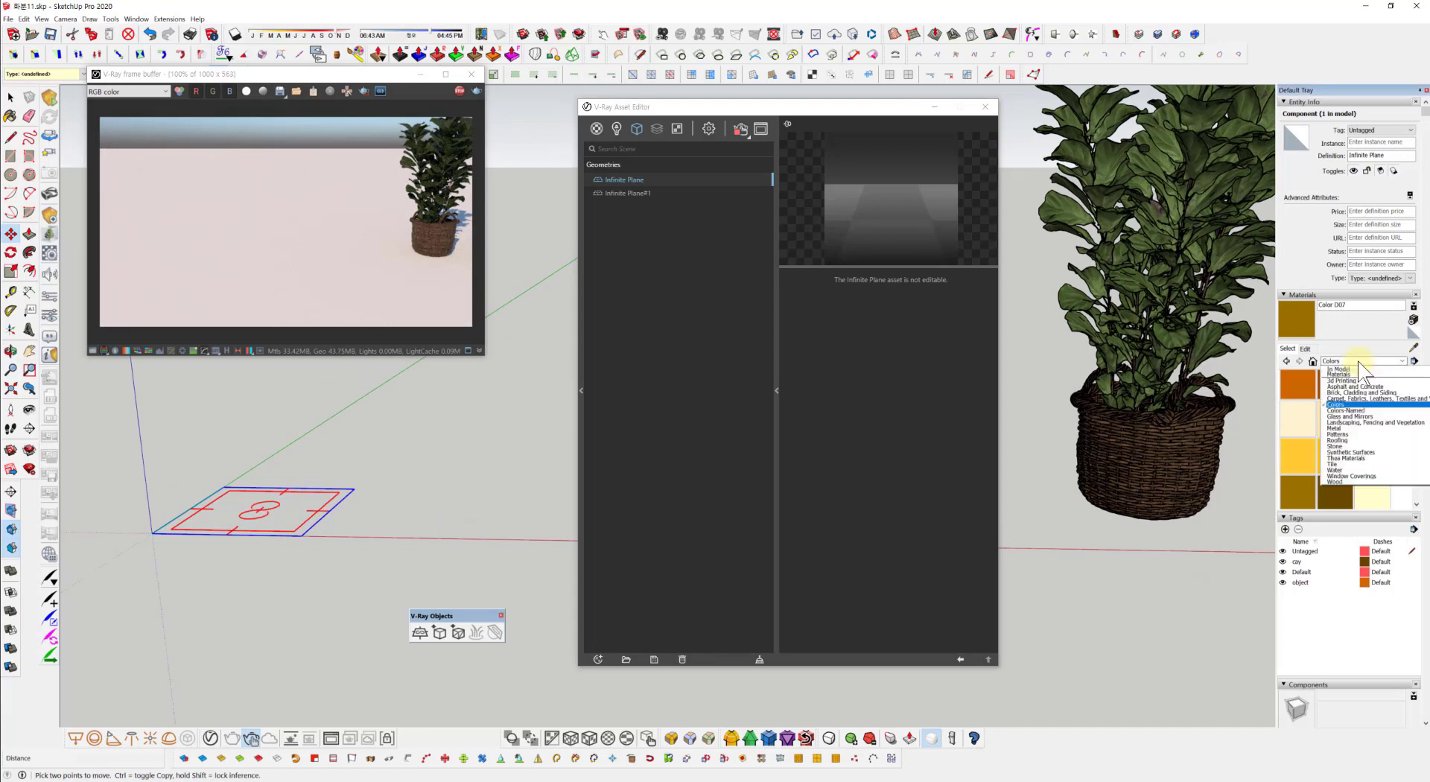
click(1338, 404)
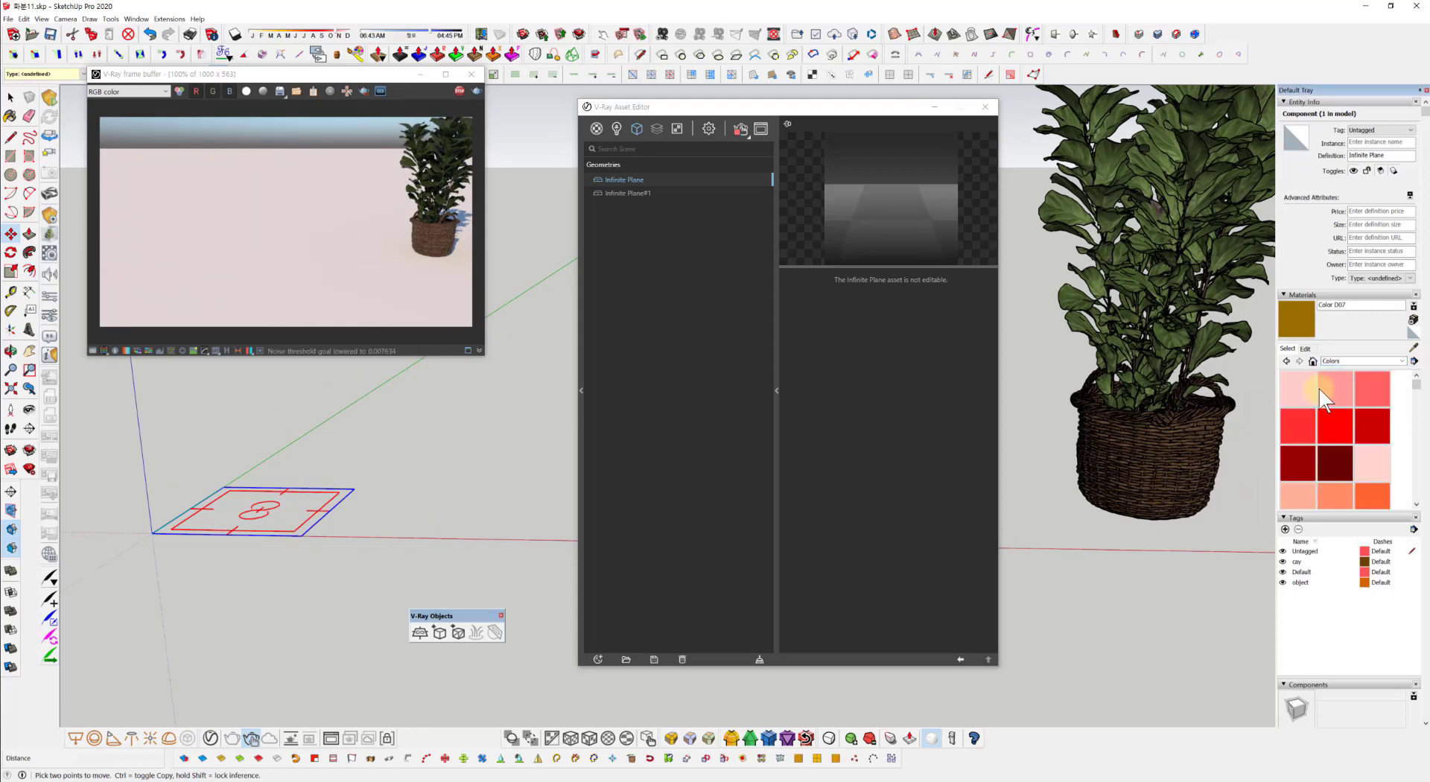
click(1322, 398)
scroll(329, 511, up, 3)
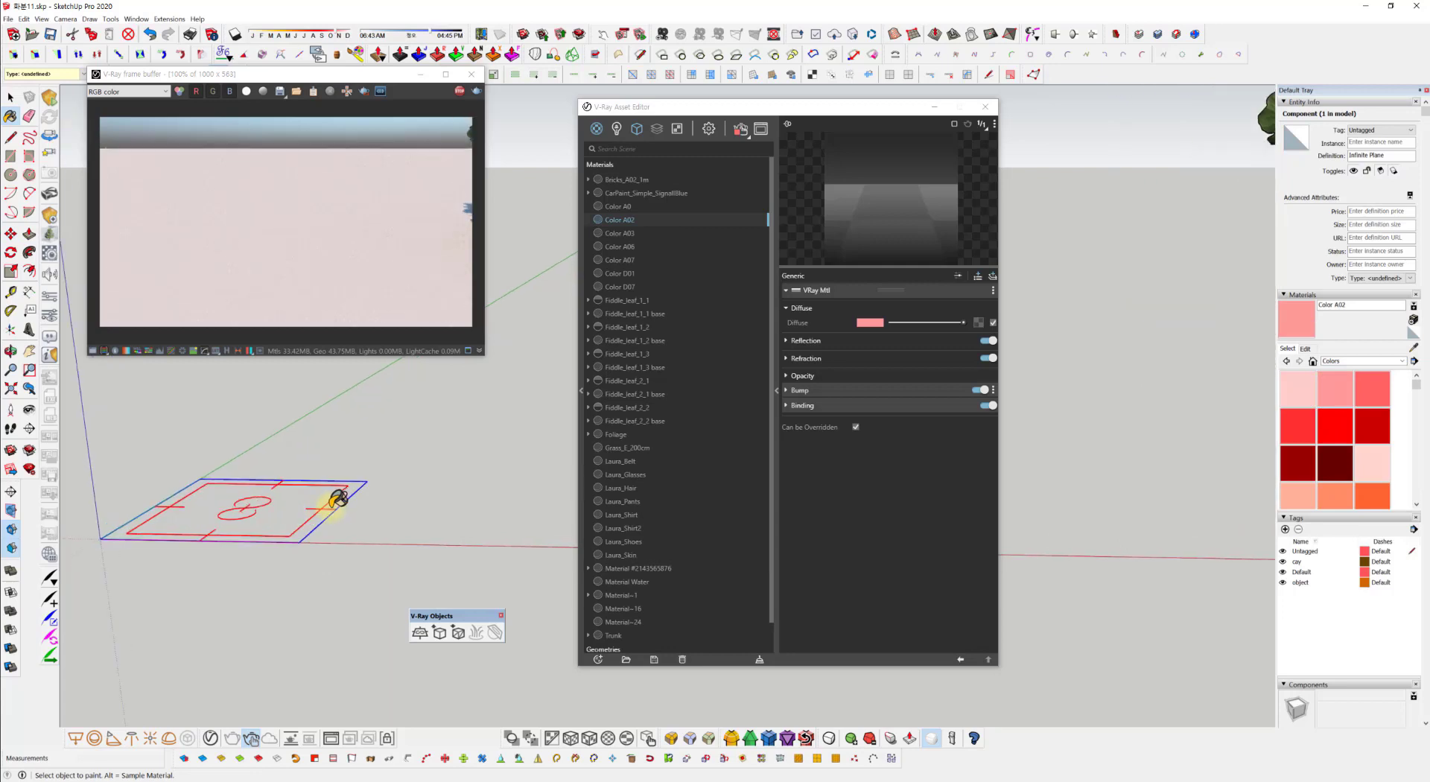
mouse_move(337, 499)
middle_down()
mouse_move(383, 517)
mouse_move(333, 546)
mouse_move(492, 507)
mouse_move(330, 550)
middle_up()
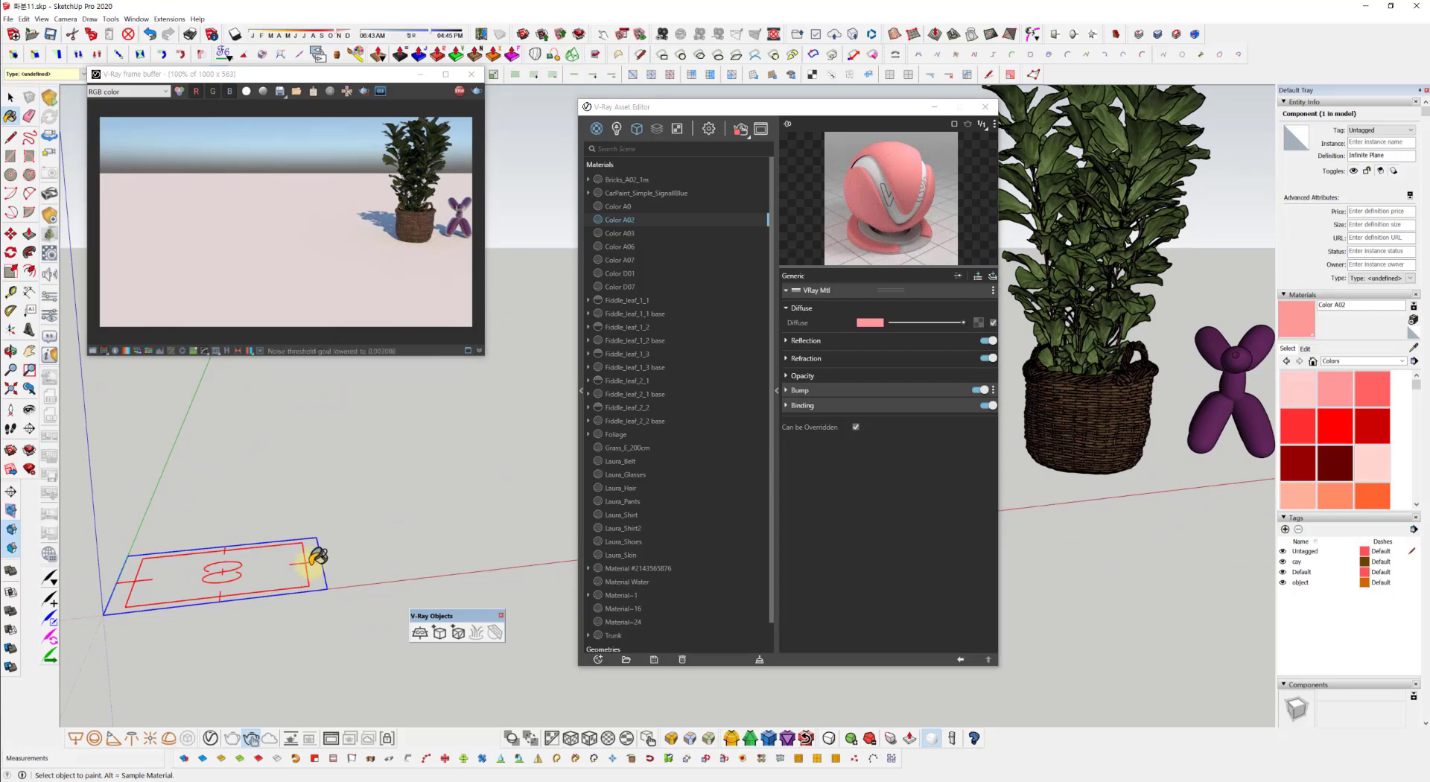
click(318, 556)
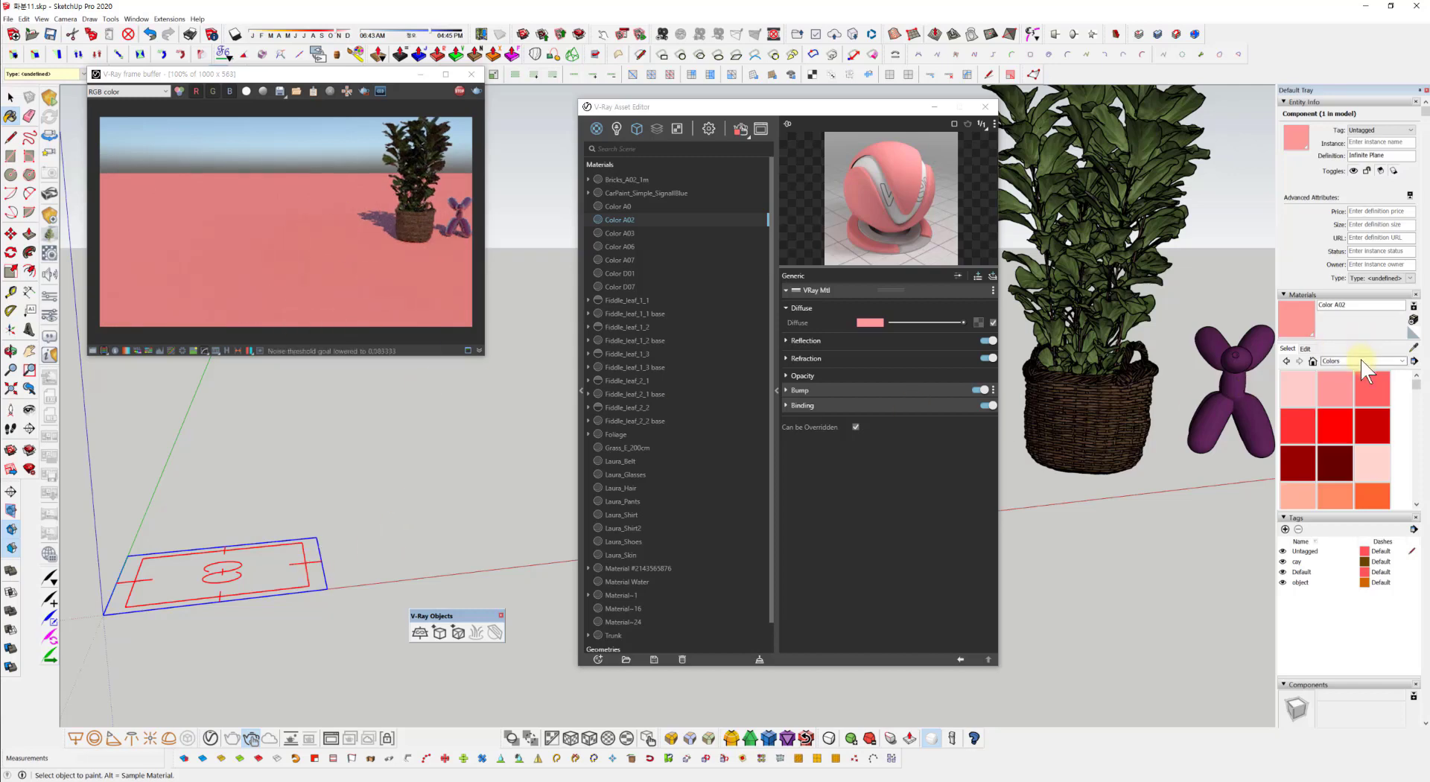
Step: Paint the infinite plane with Brick Antique 01 from the Brick, Cladding and Siding materials
click(1361, 360)
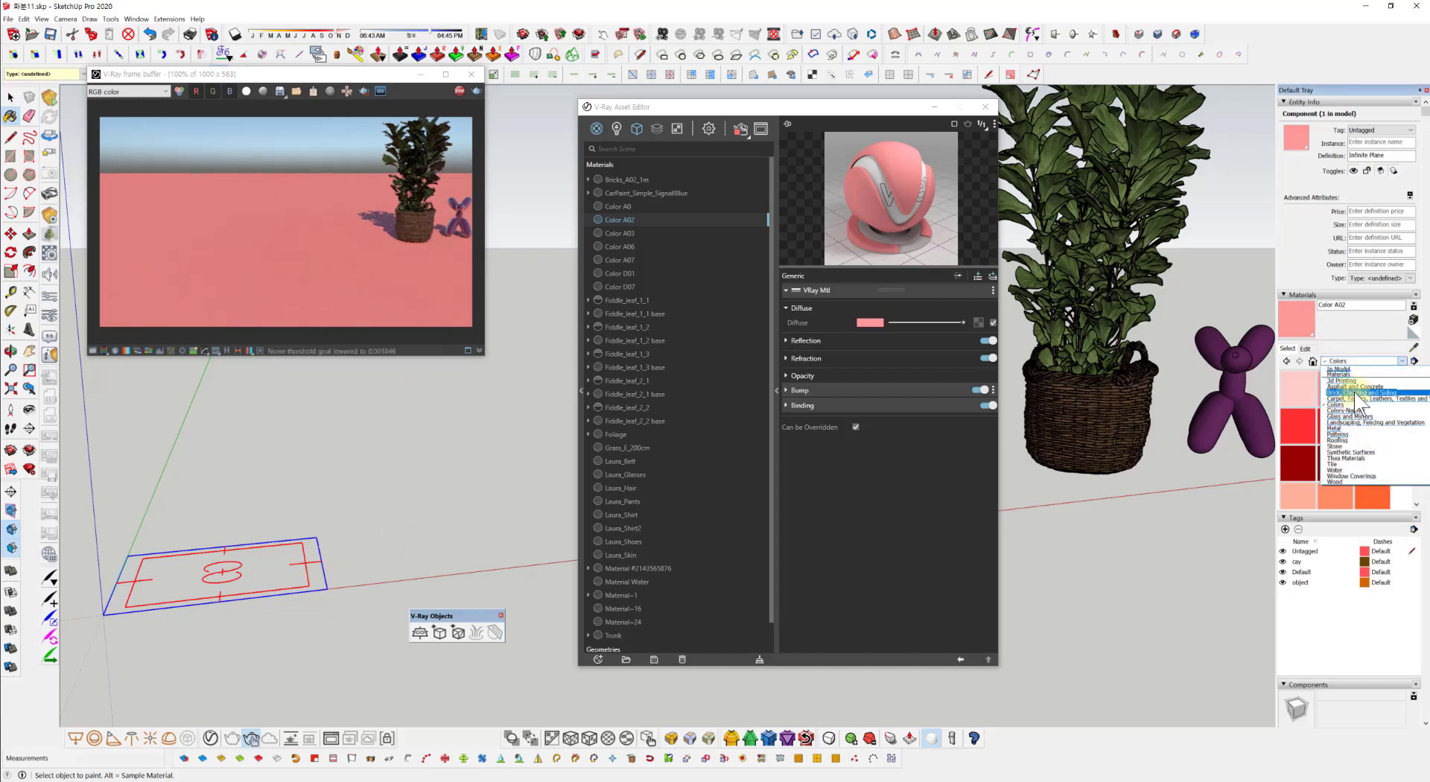
click(1354, 391)
click(1334, 388)
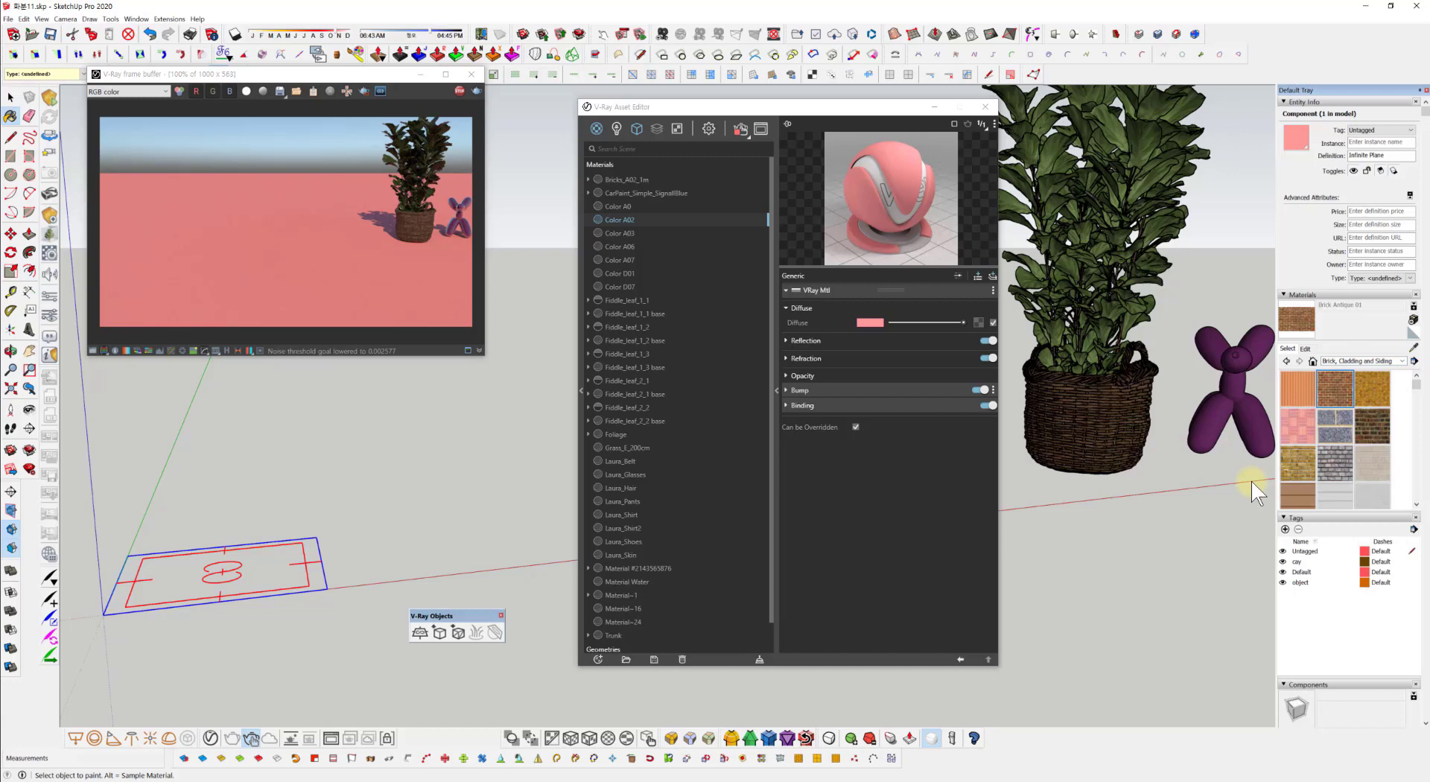
click(316, 554)
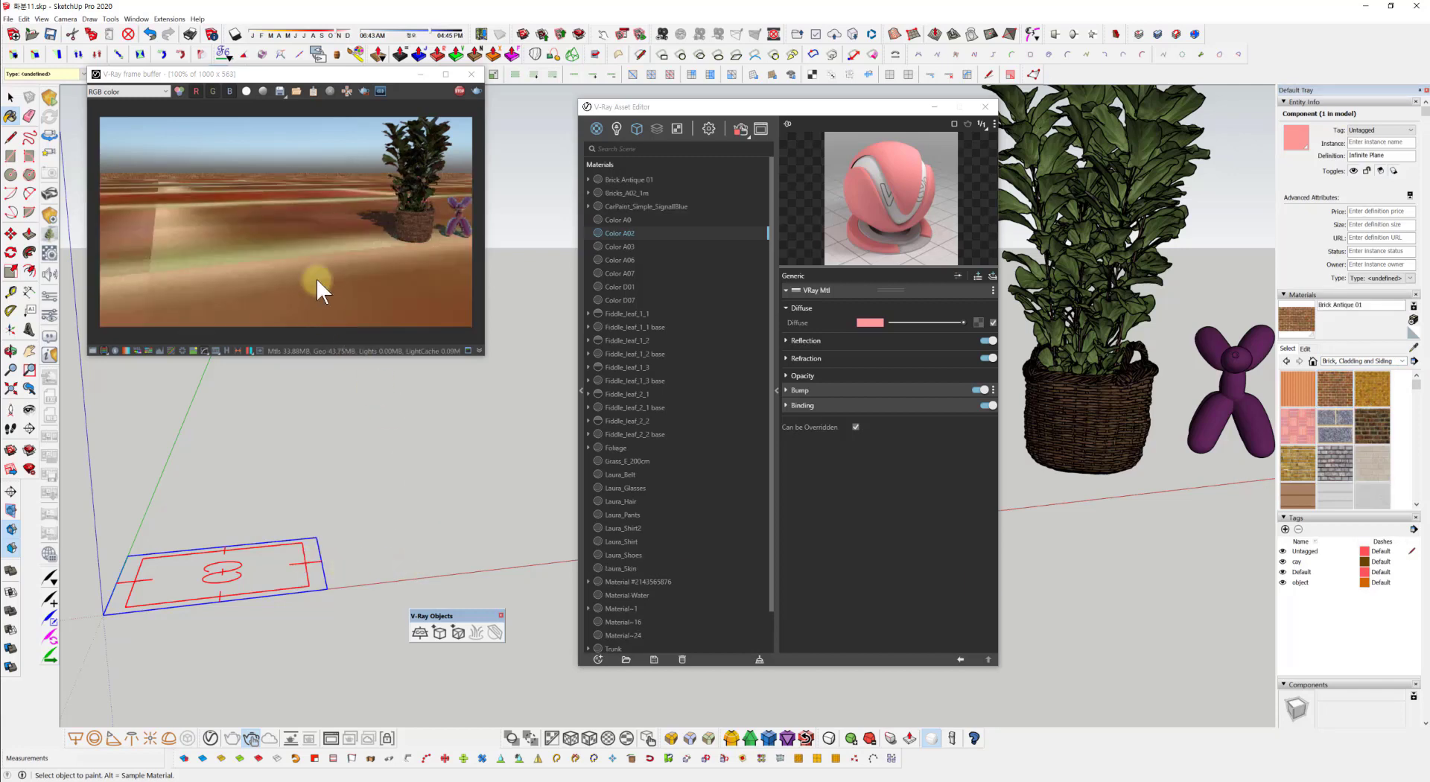
Step: Set the Brick Antique 01 texture width to 50 mm and check the brick ground in the render
key(o)
mouse_move(325, 645)
mouse_down()
mouse_move(342, 536)
mouse_move(240, 458)
mouse_move(370, 358)
mouse_move(409, 588)
mouse_move(342, 606)
mouse_move(365, 568)
mouse_up()
key(b)
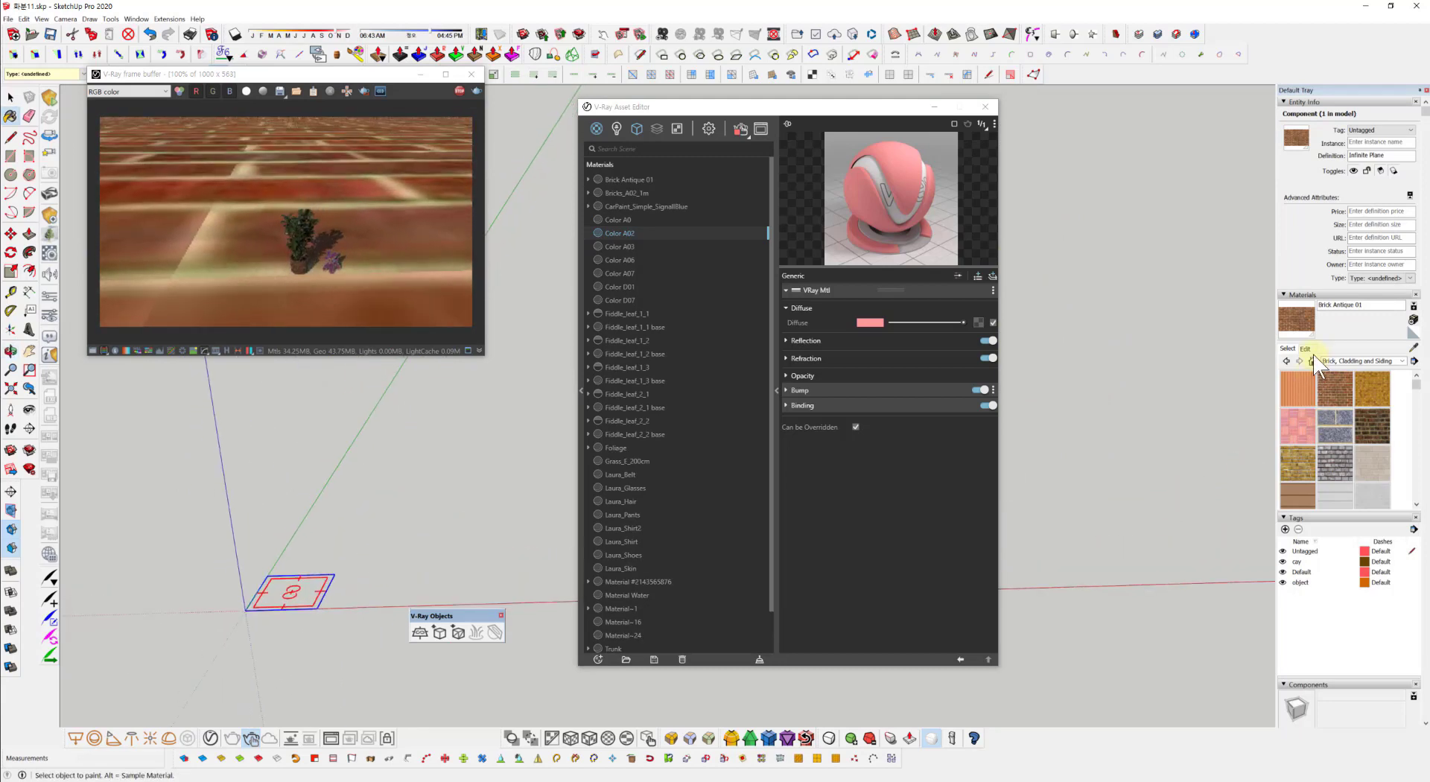
click(1305, 349)
click(1310, 472)
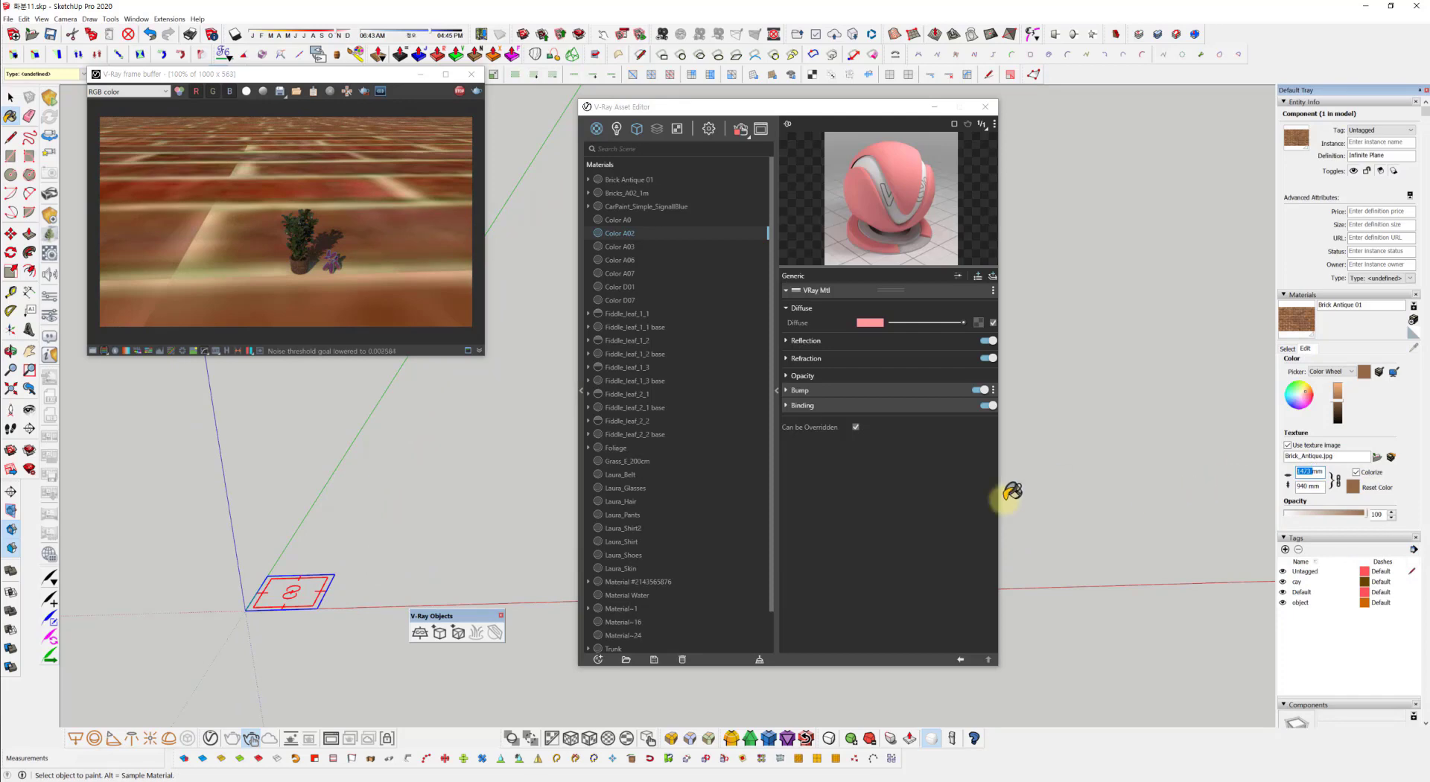
text(50)
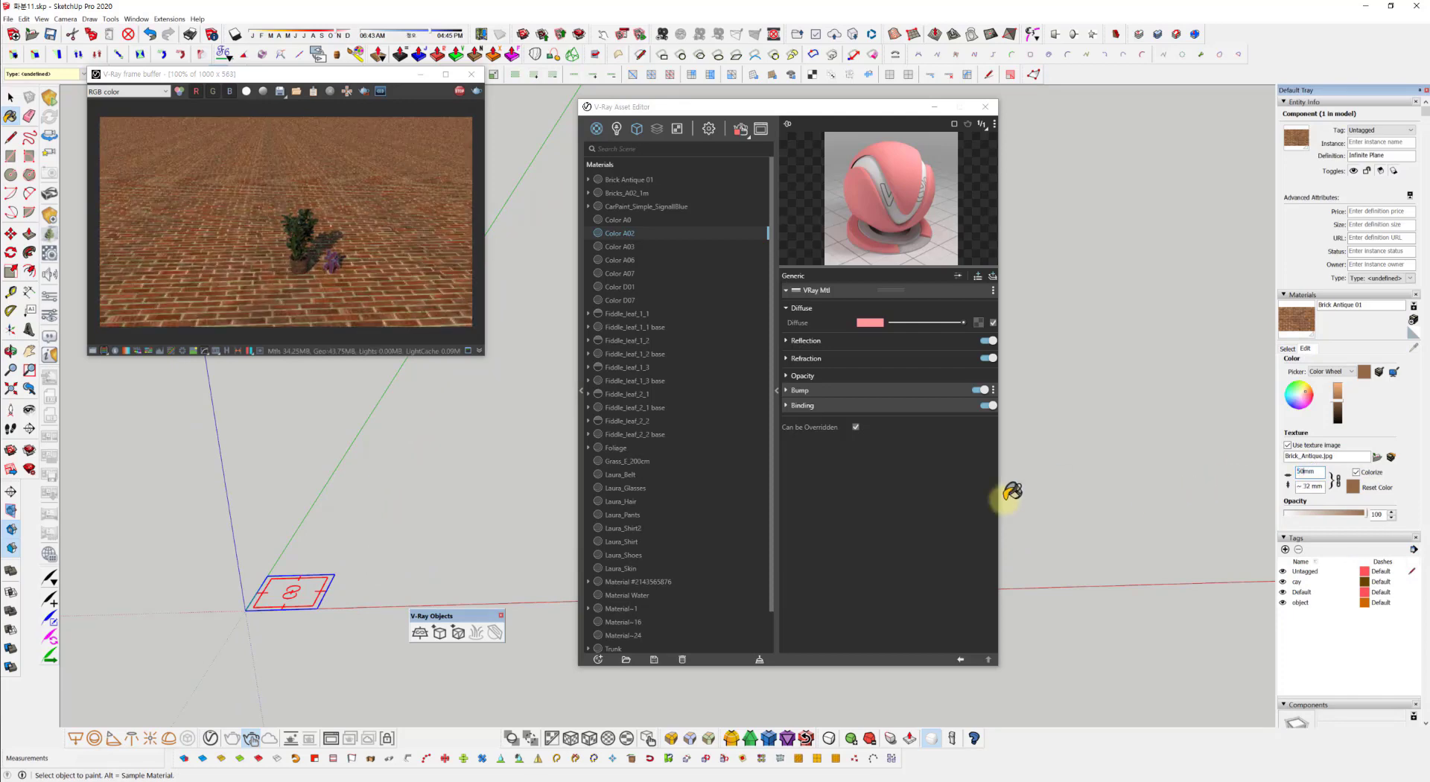
mouse_move(476, 482)
middle_down()
mouse_move(514, 400)
mouse_move(328, 361)
mouse_move(252, 457)
middle_up()
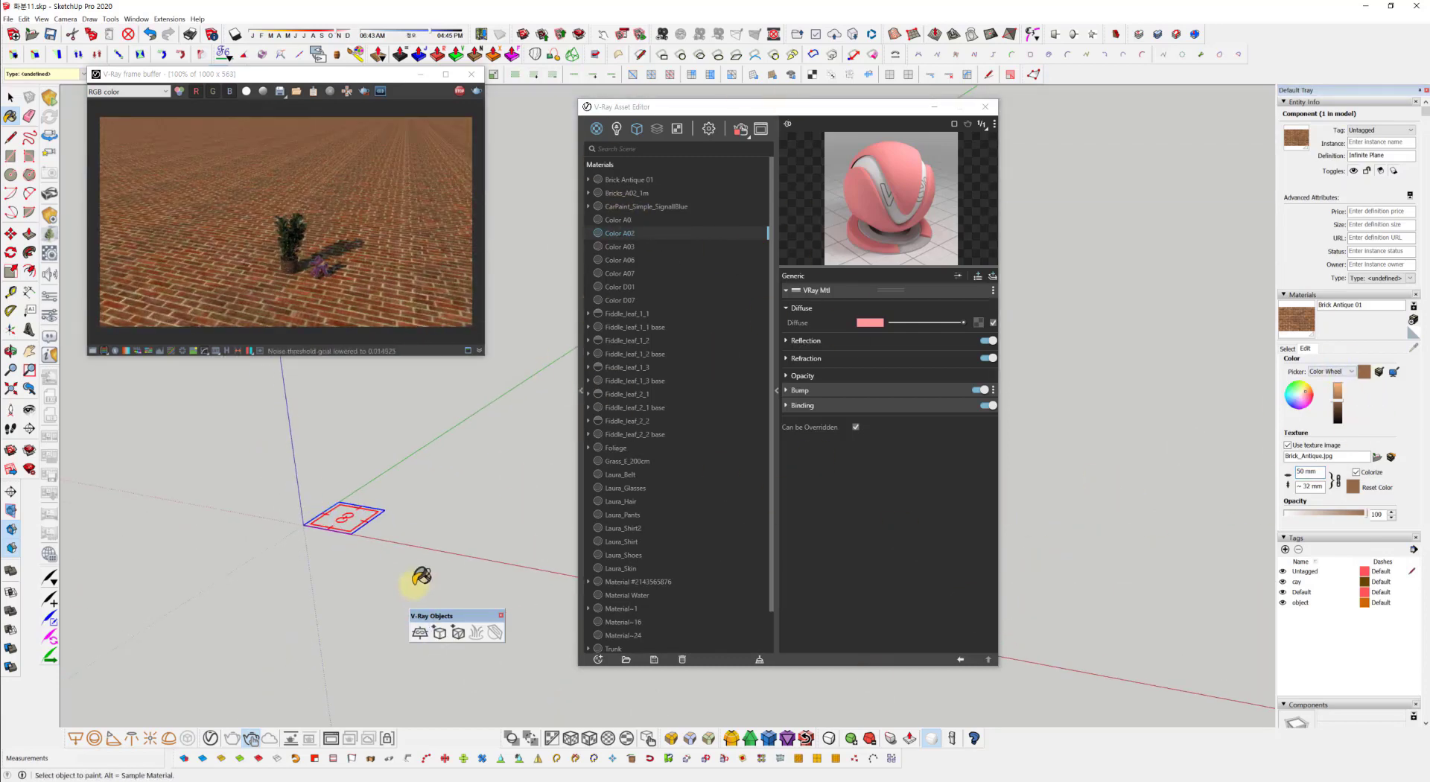
middle_drag(421, 575, 342, 514)
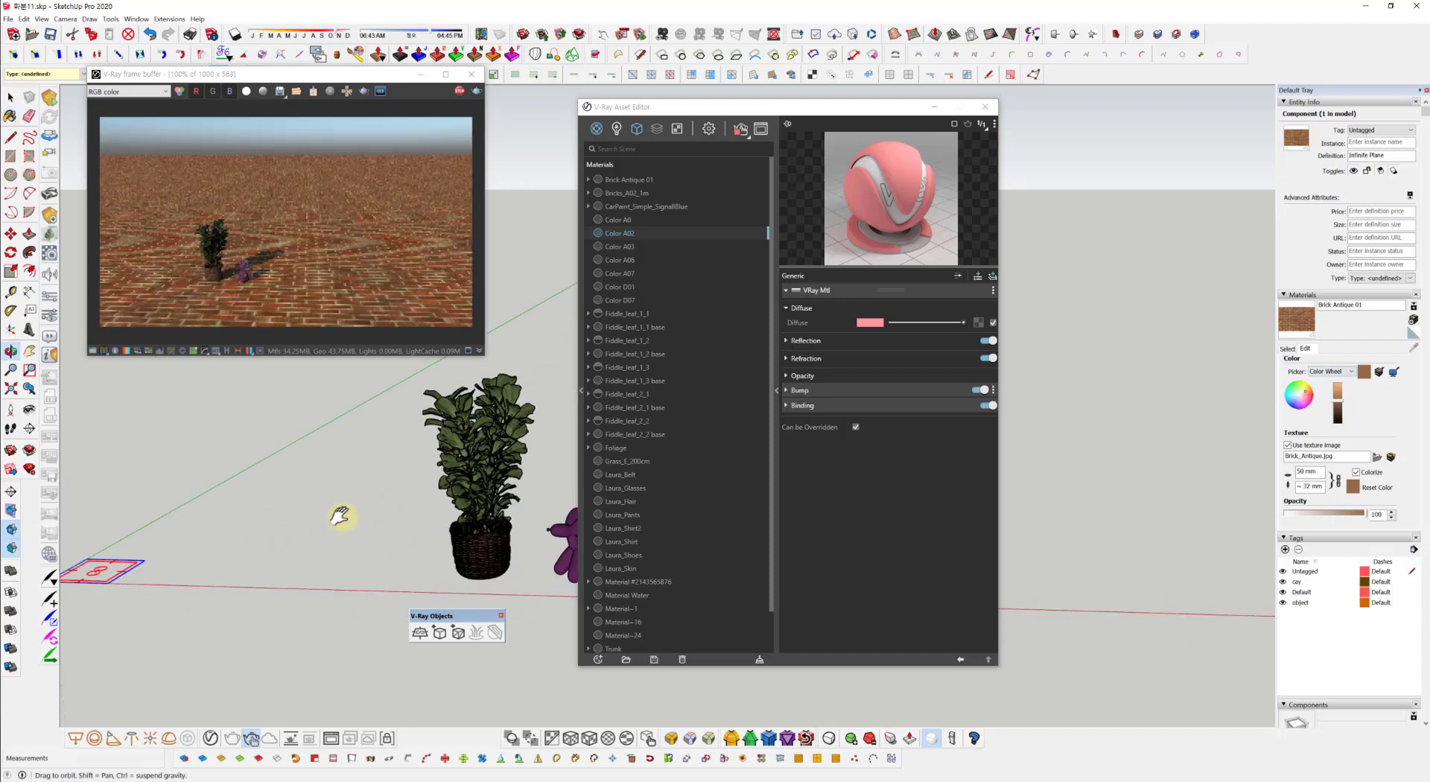
Step: Repaint the infinite plane with the light grey Color M01 from the Colors collection
click(1288, 350)
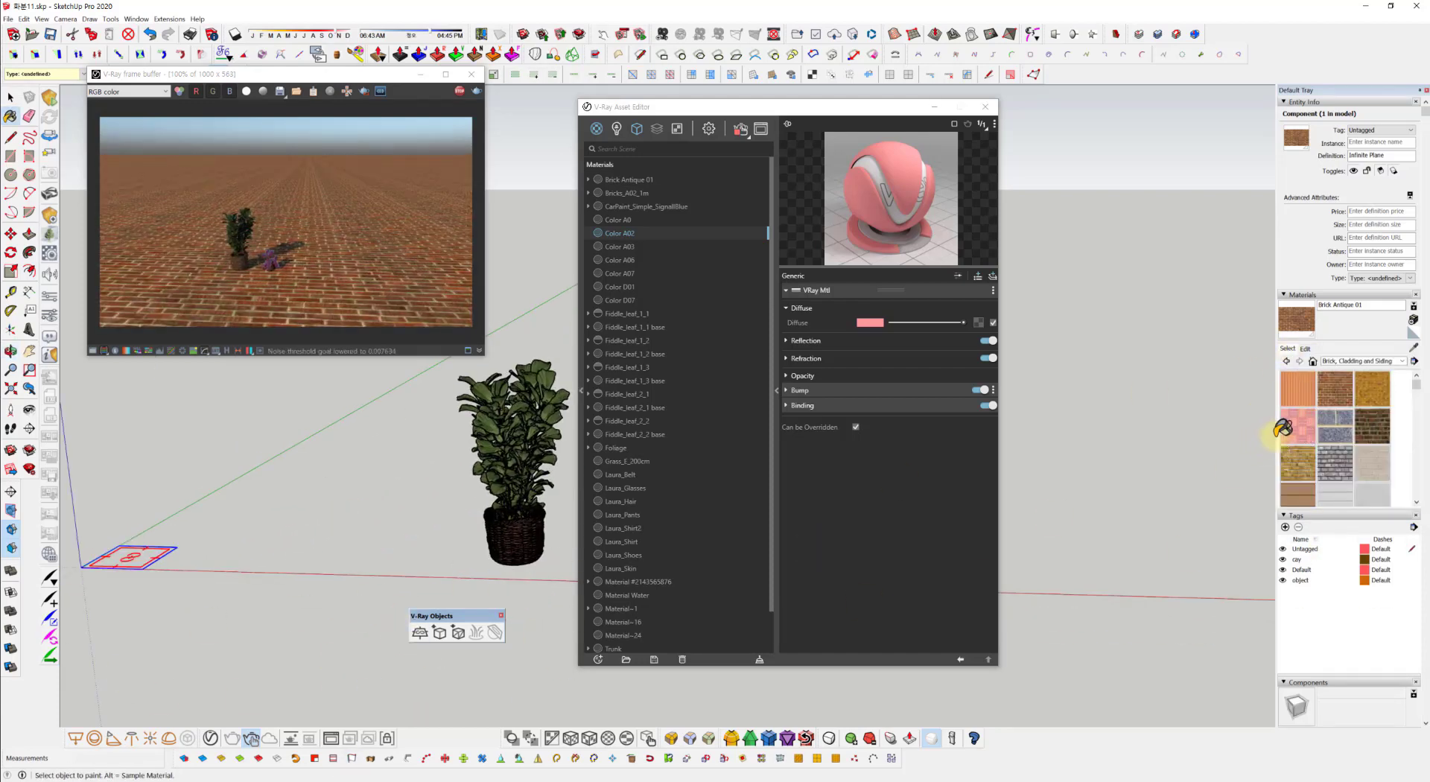
click(1363, 361)
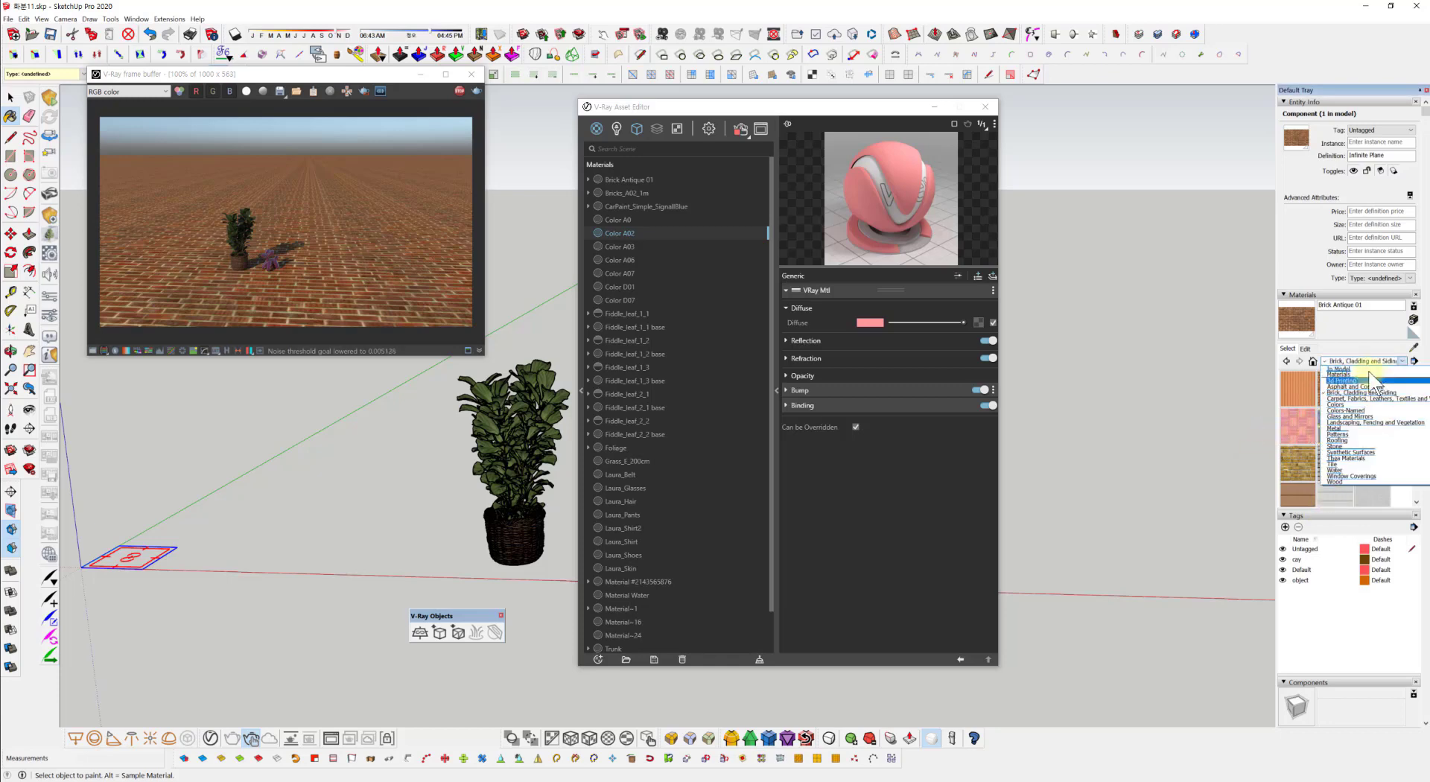
click(1385, 386)
scroll(1330, 441, down, 10)
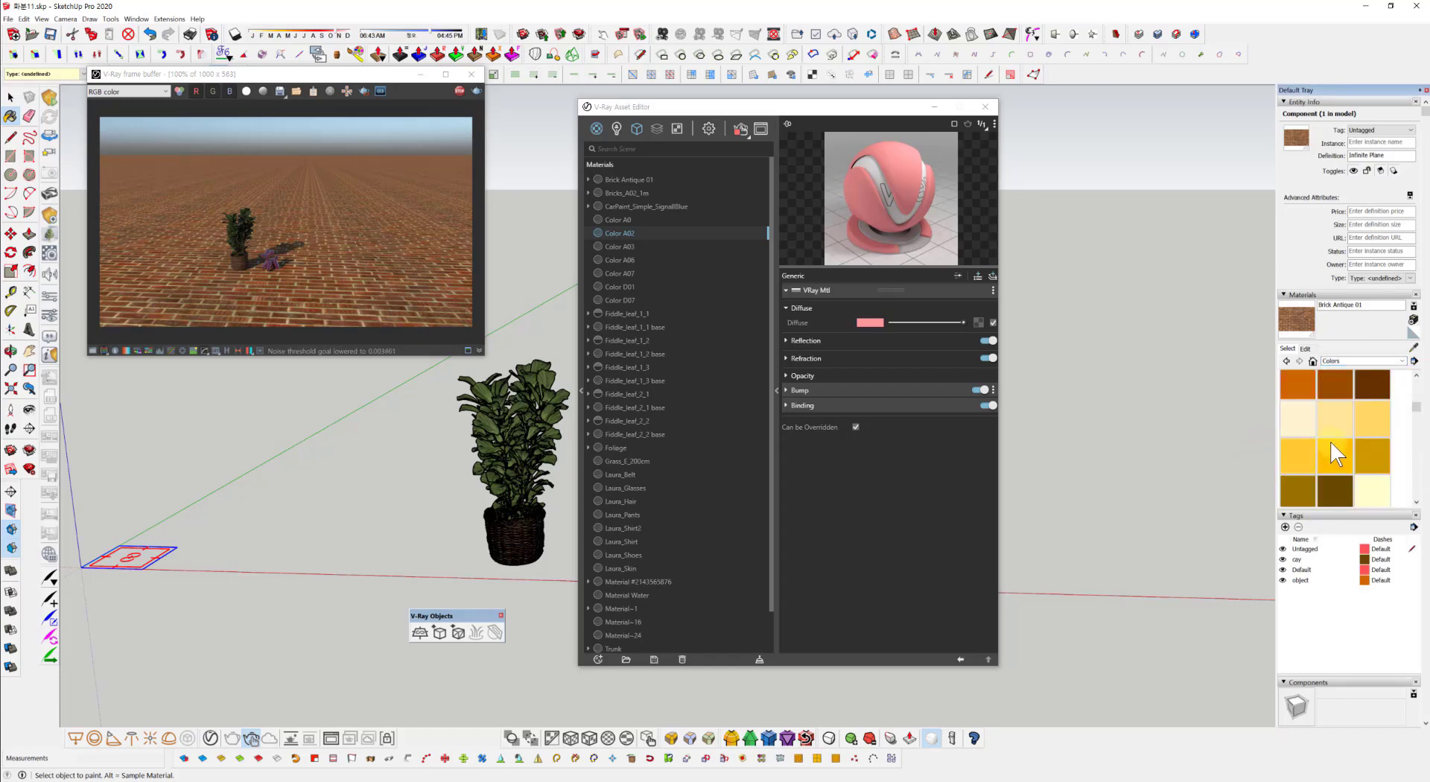
scroll(1326, 450, down, 6)
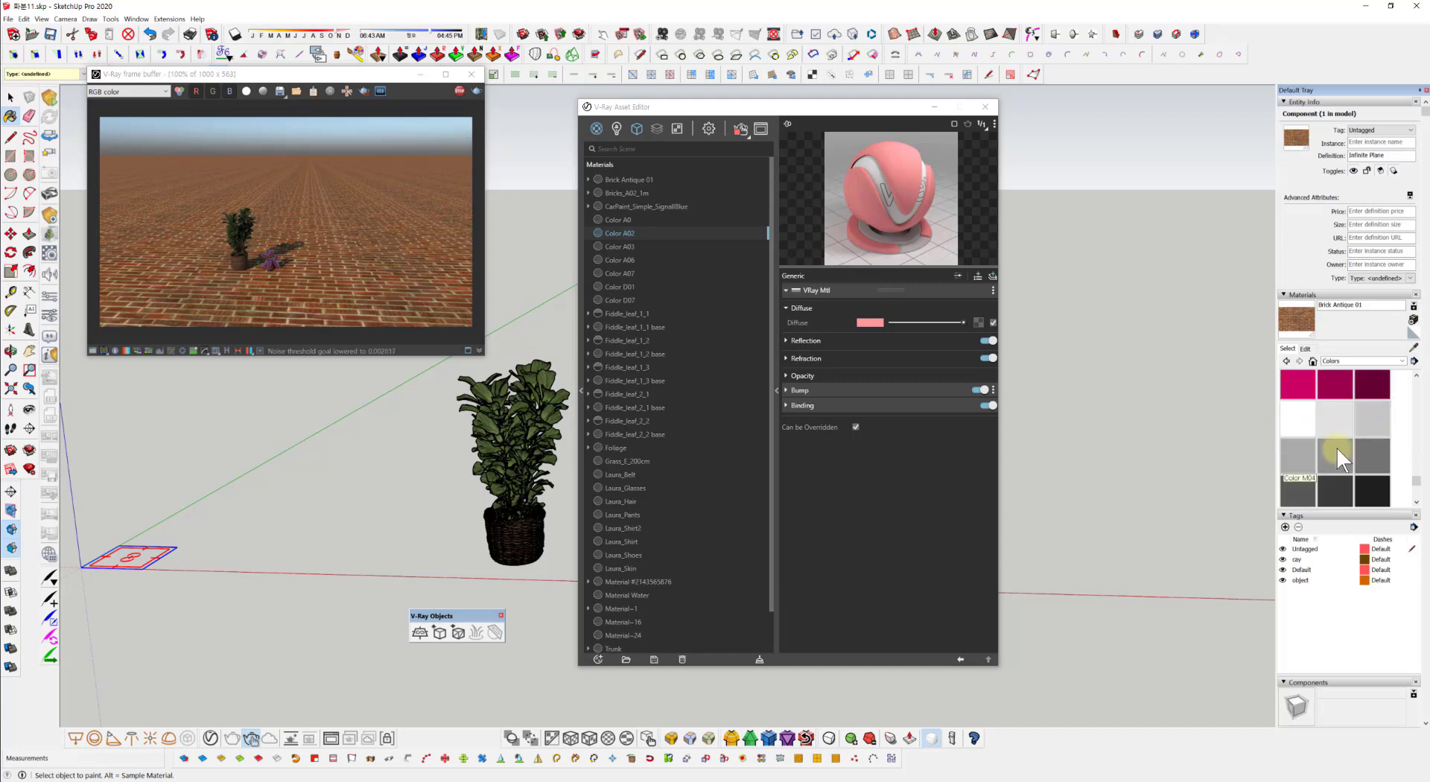
click(1336, 455)
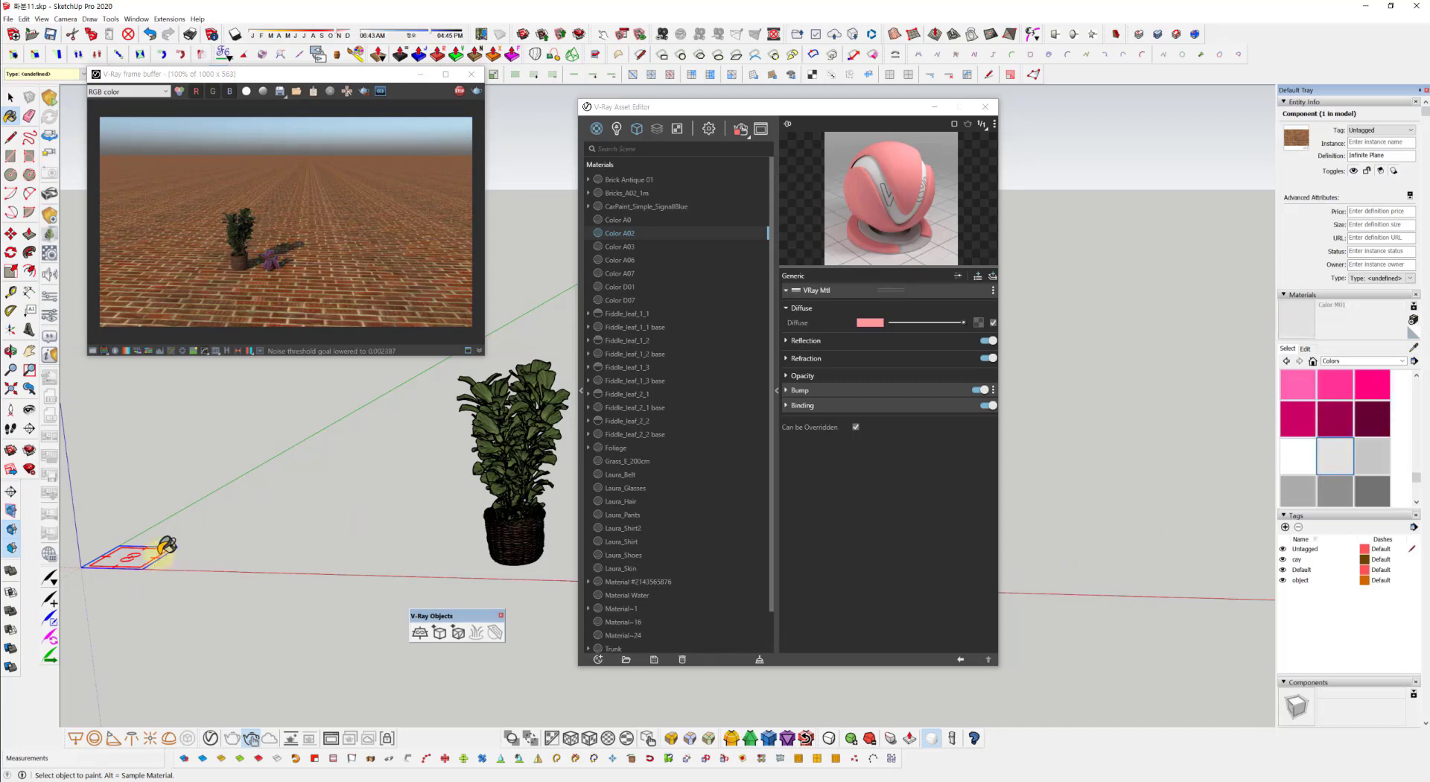
scroll(161, 557, up, 3)
scroll(160, 559, up, 3)
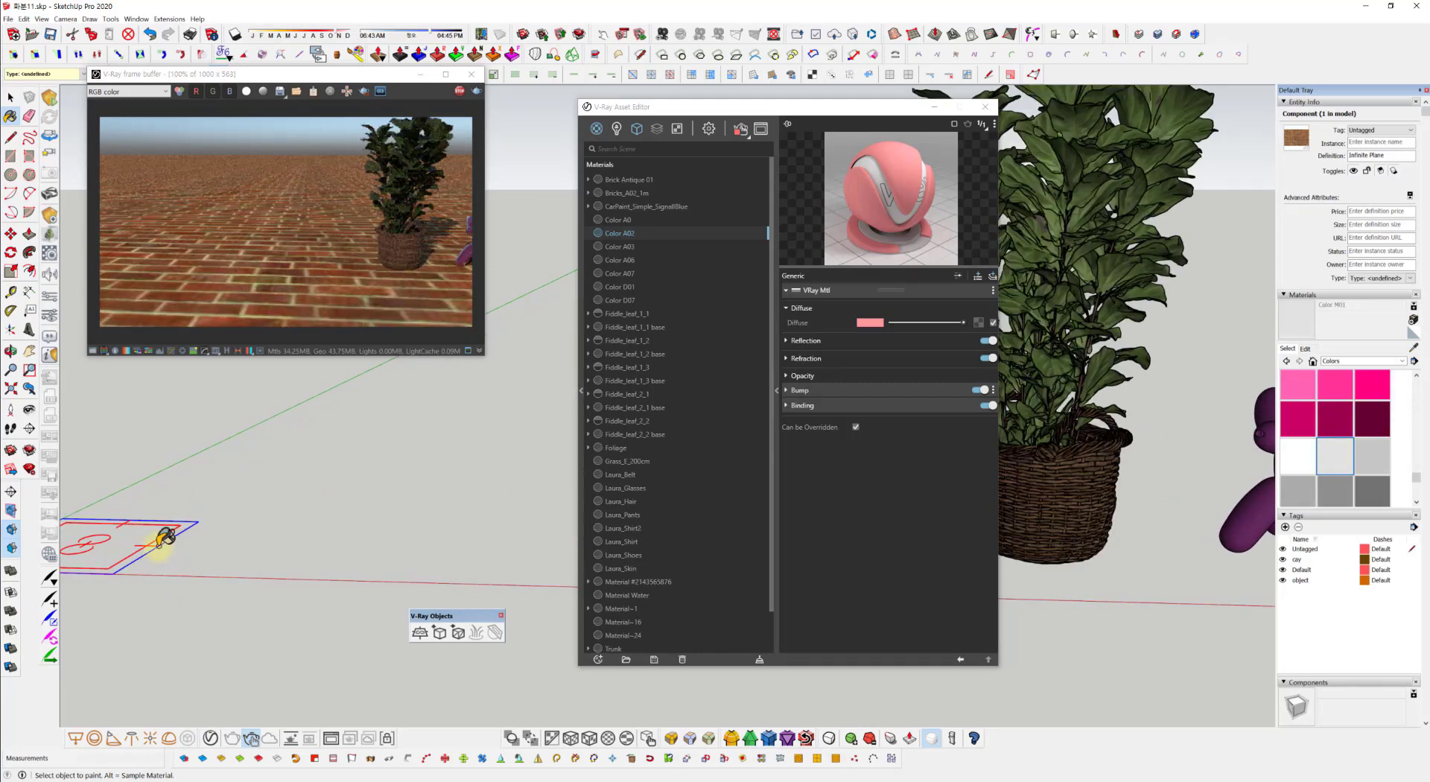
click(158, 538)
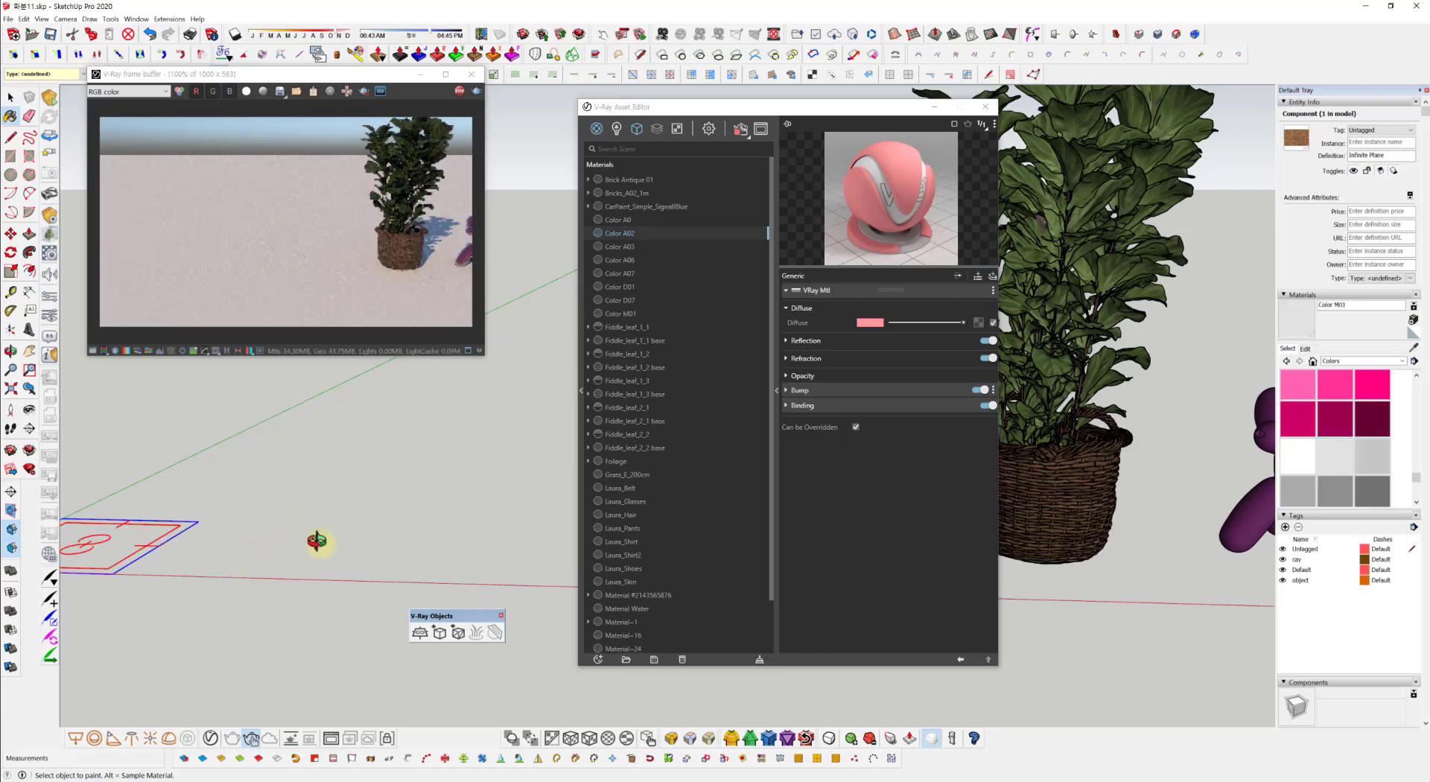
Step: Examine the rendered plant and balloon dog with their shadows on the light ground from closer and different angles
mouse_move(316, 543)
middle_down()
mouse_move(376, 572)
mouse_move(297, 511)
mouse_move(351, 561)
mouse_move(275, 545)
mouse_move(310, 484)
mouse_move(312, 514)
mouse_move(335, 490)
mouse_move(277, 485)
middle_up()
shift+middle_drag(277, 484, 276, 539)
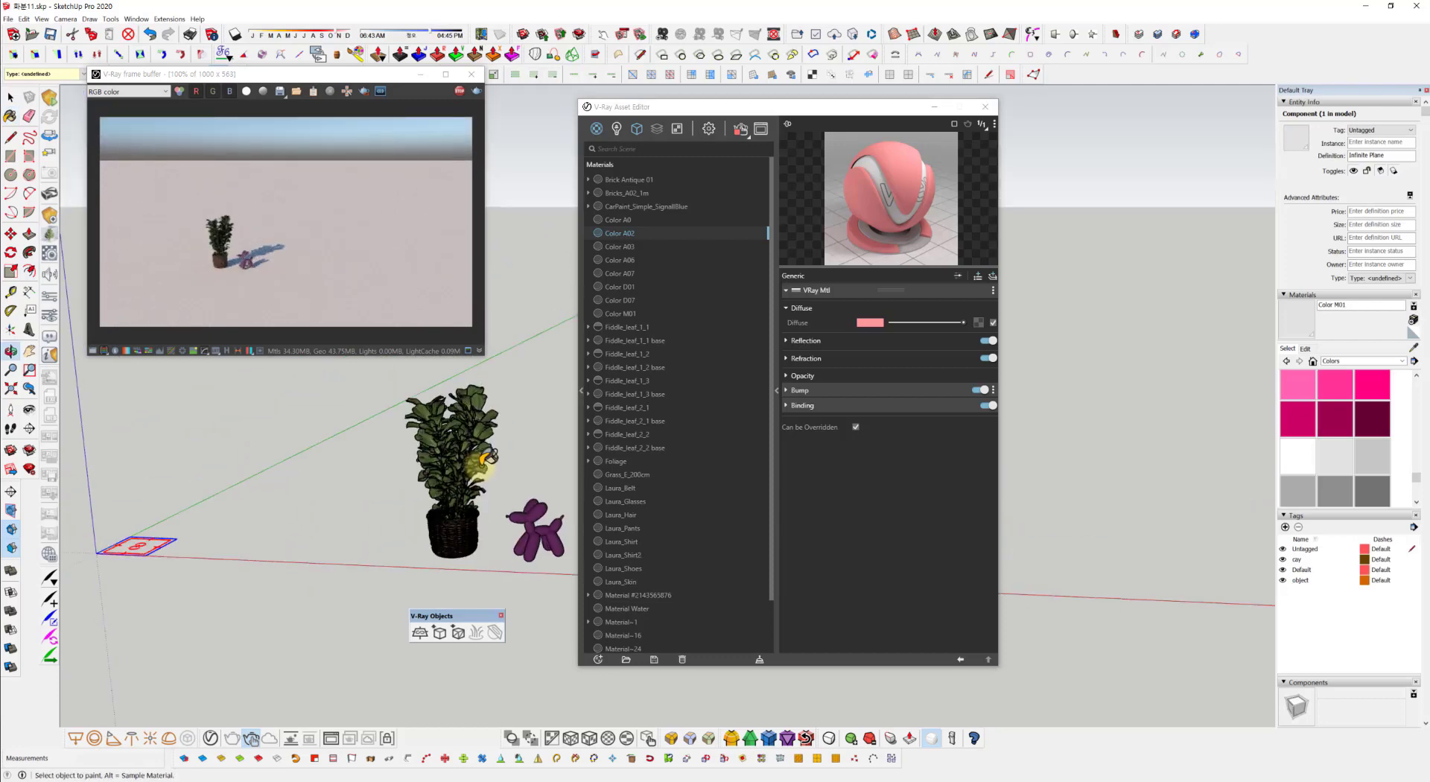
scroll(484, 502, up, 3)
scroll(508, 501, up, 2)
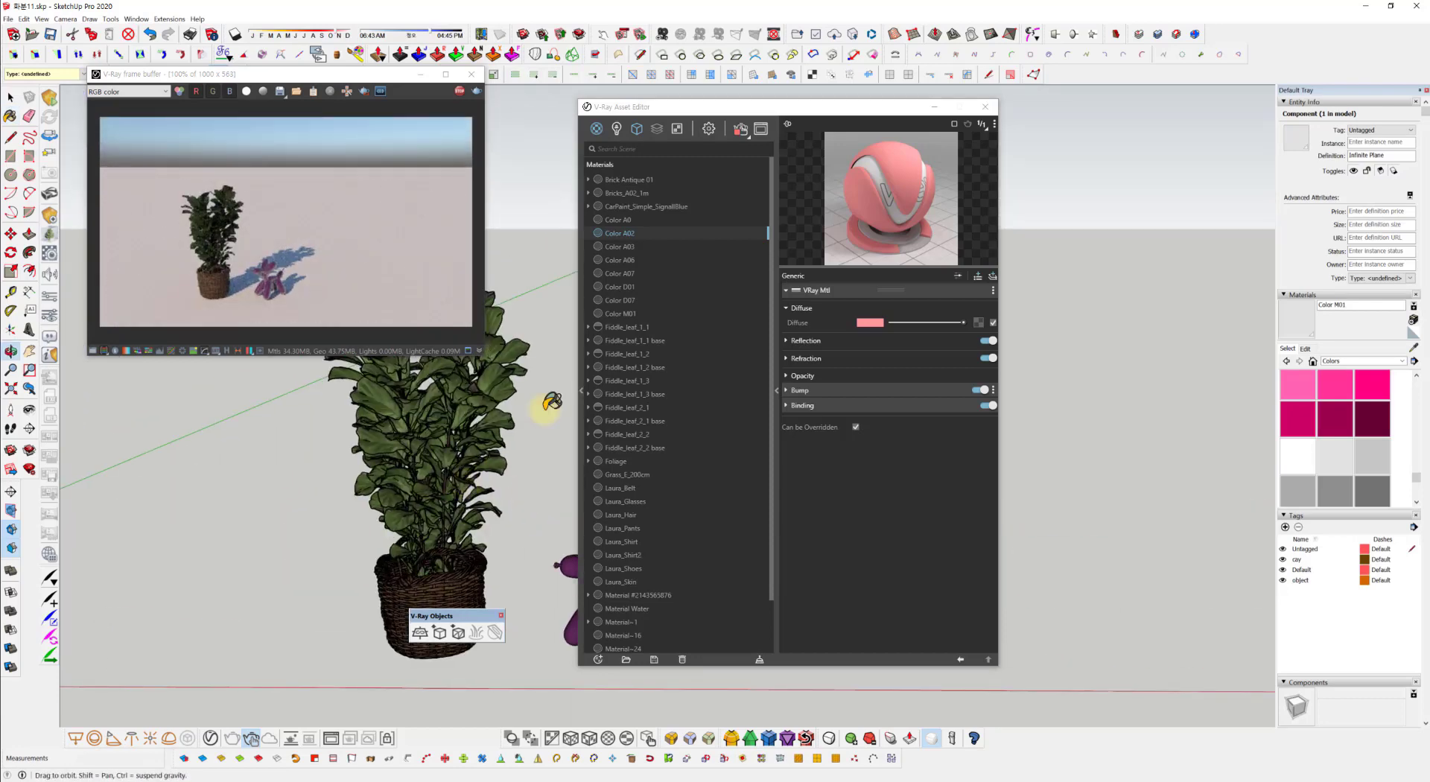
scroll(549, 405, up, 2)
drag(776, 119, 1008, 118)
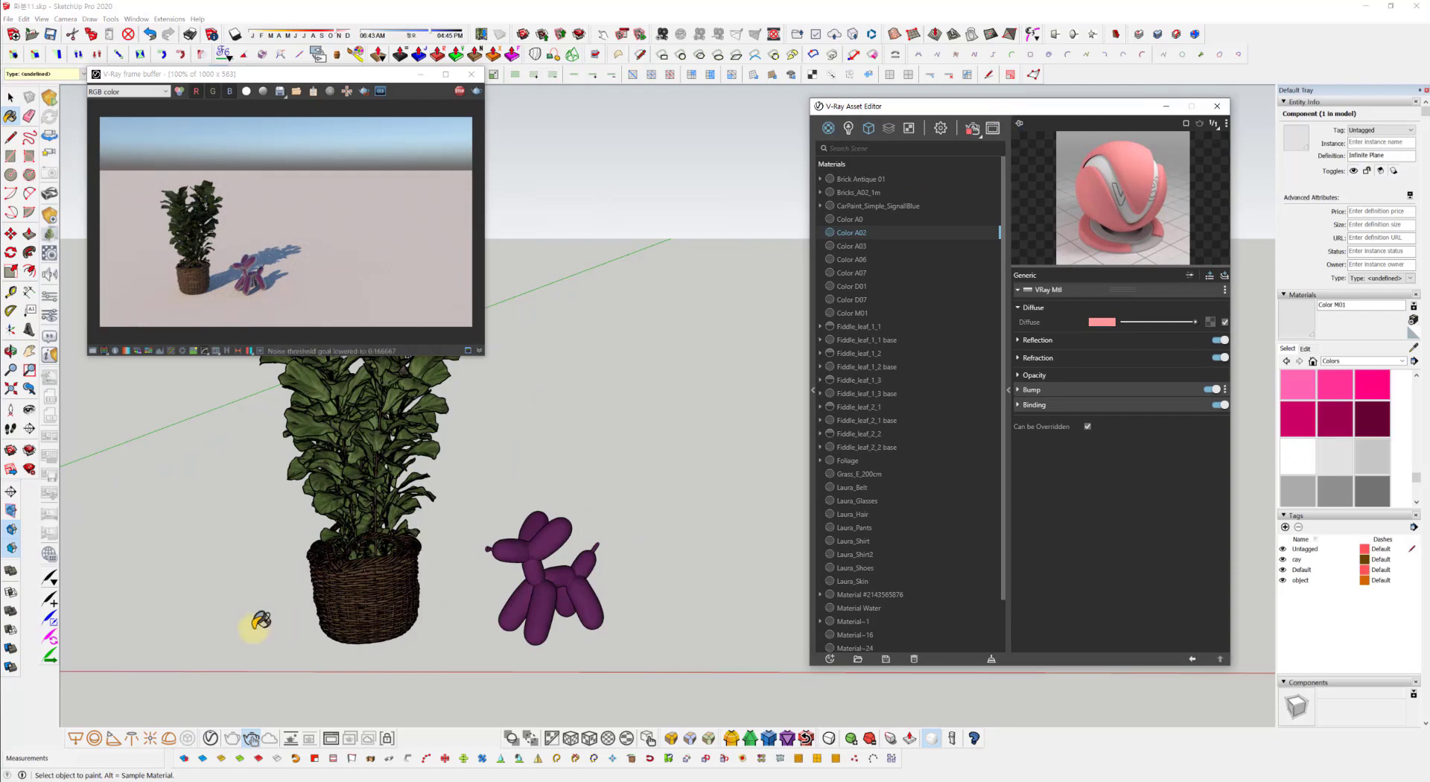
middle_drag(255, 623, 498, 552)
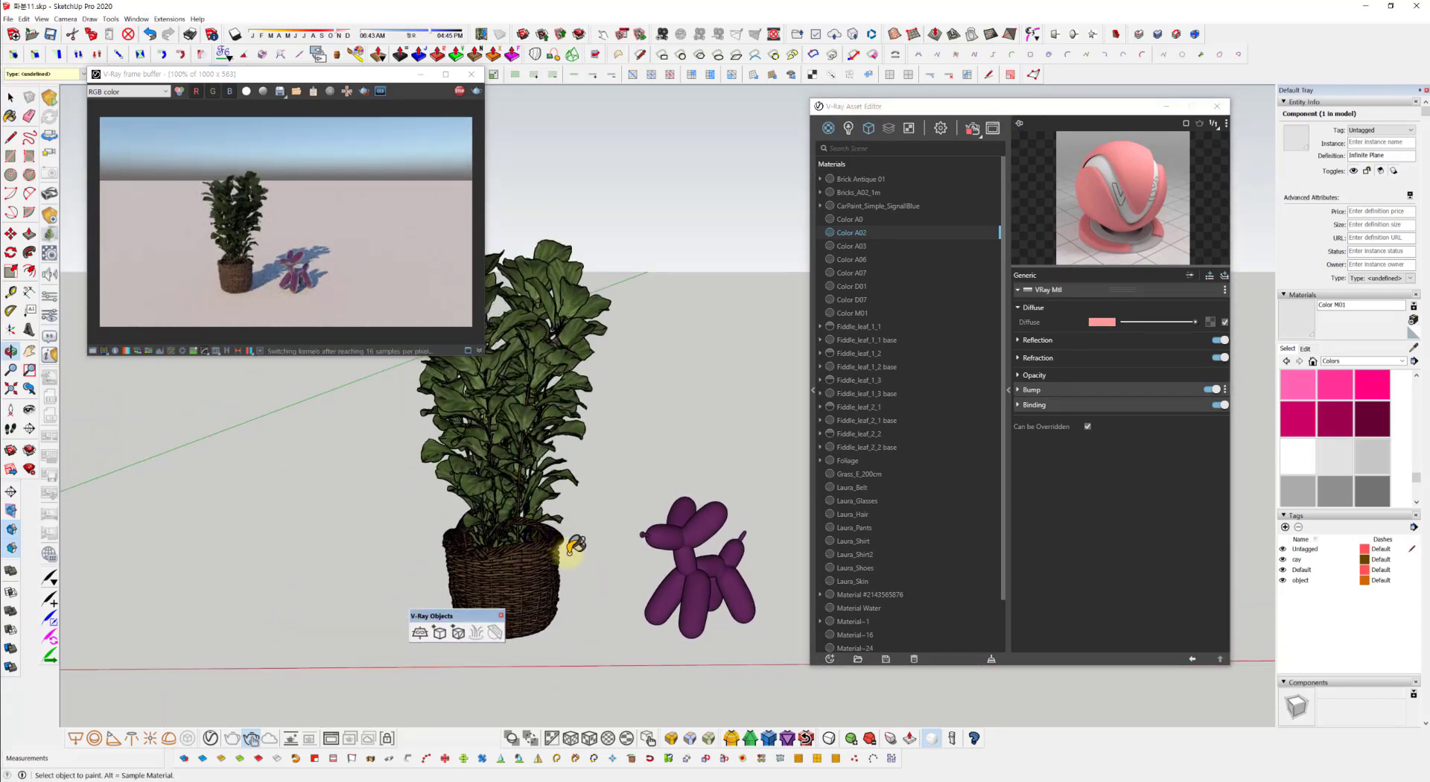
scroll(577, 548, up, 3)
scroll(556, 597, up, 2)
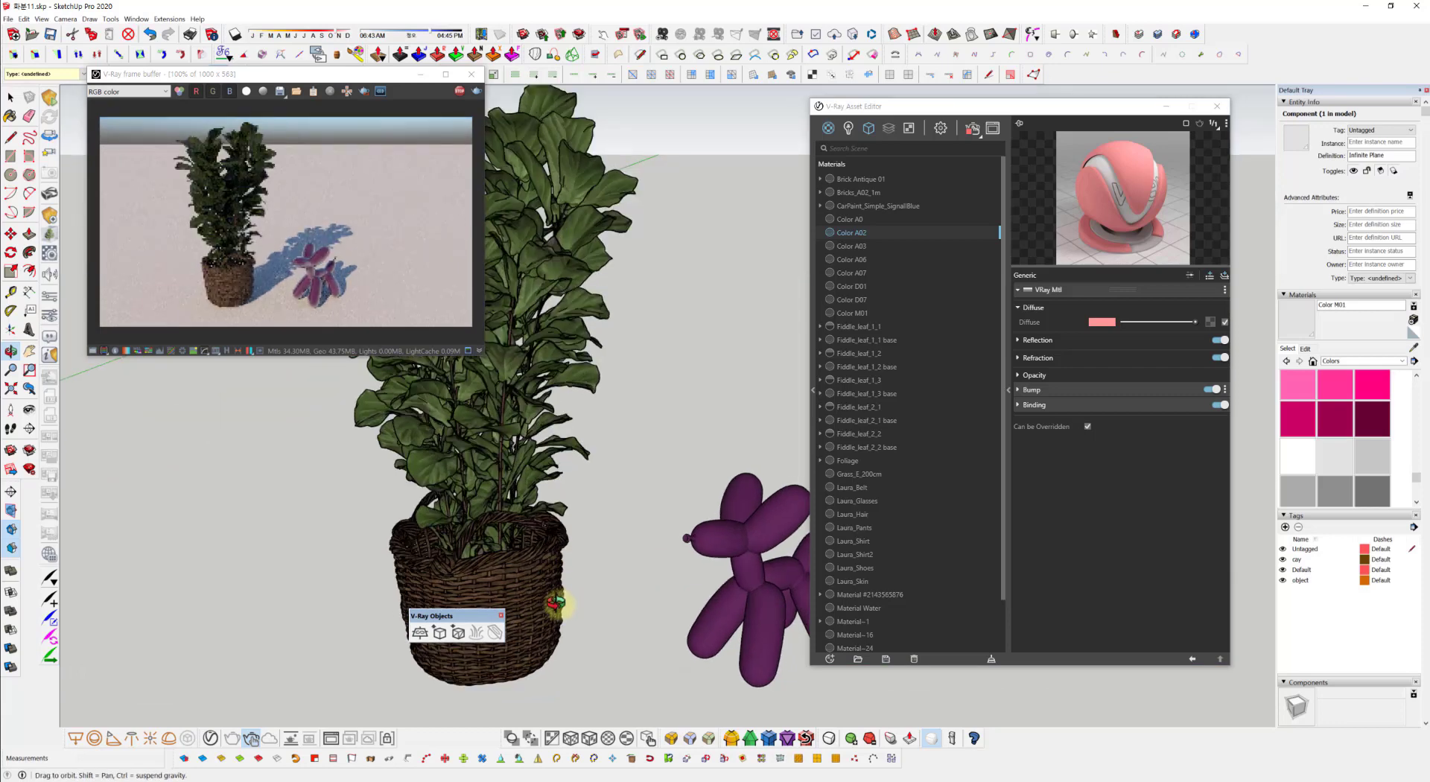
mouse_move(556, 596)
middle_down()
mouse_move(552, 615)
mouse_move(484, 624)
mouse_move(622, 632)
middle_up()
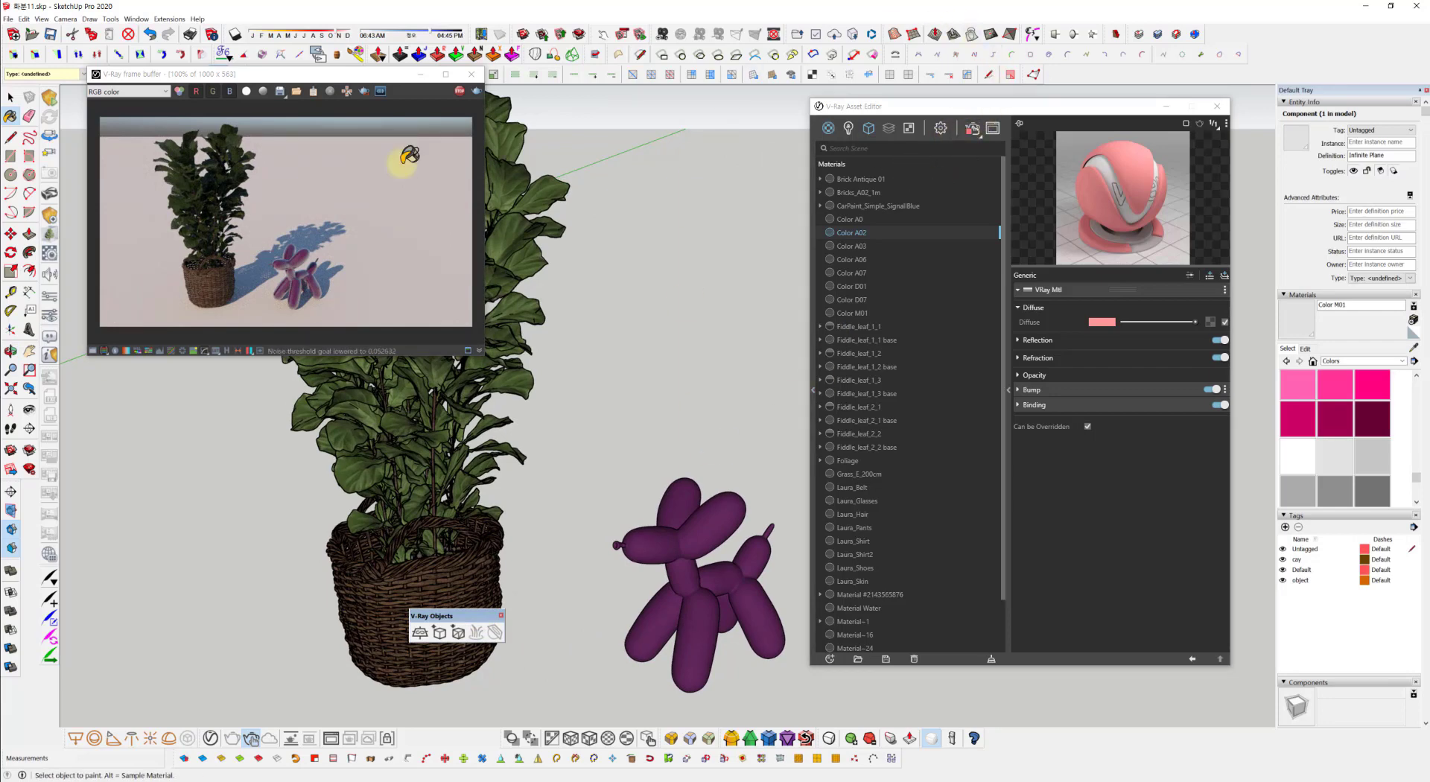
Step: Stop the interactive render and close the V-Ray Asset Editor and frame buffer
click(460, 92)
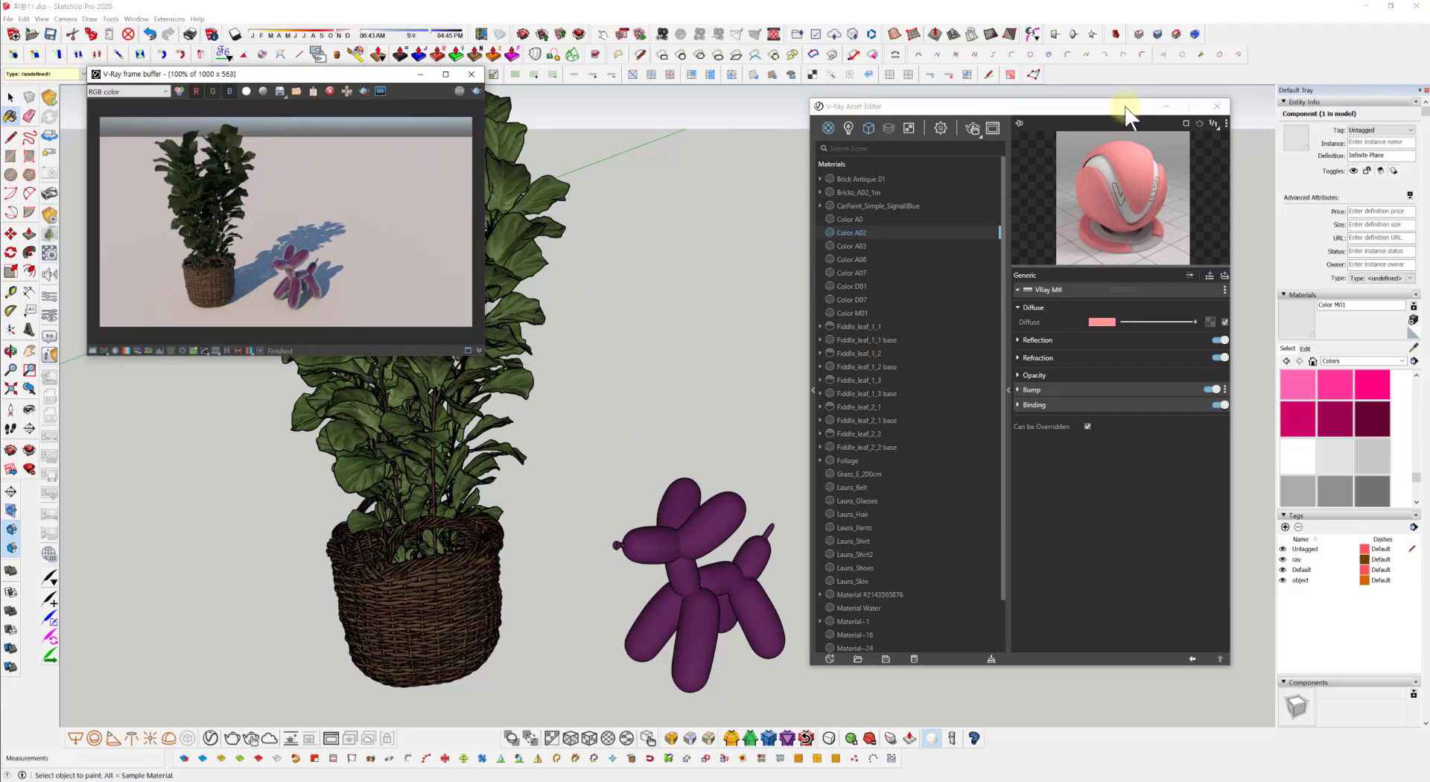
drag(1126, 117, 1022, 124)
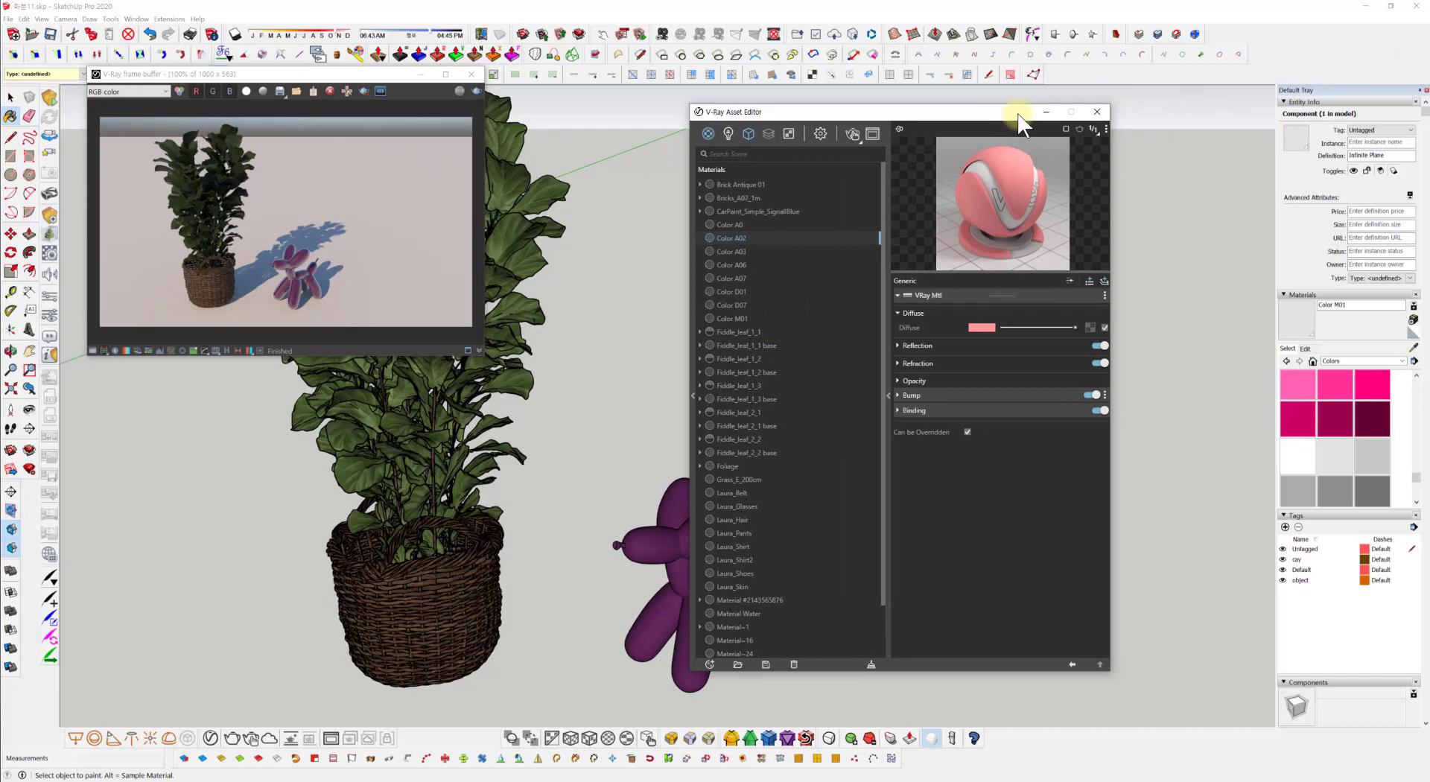
click(1096, 112)
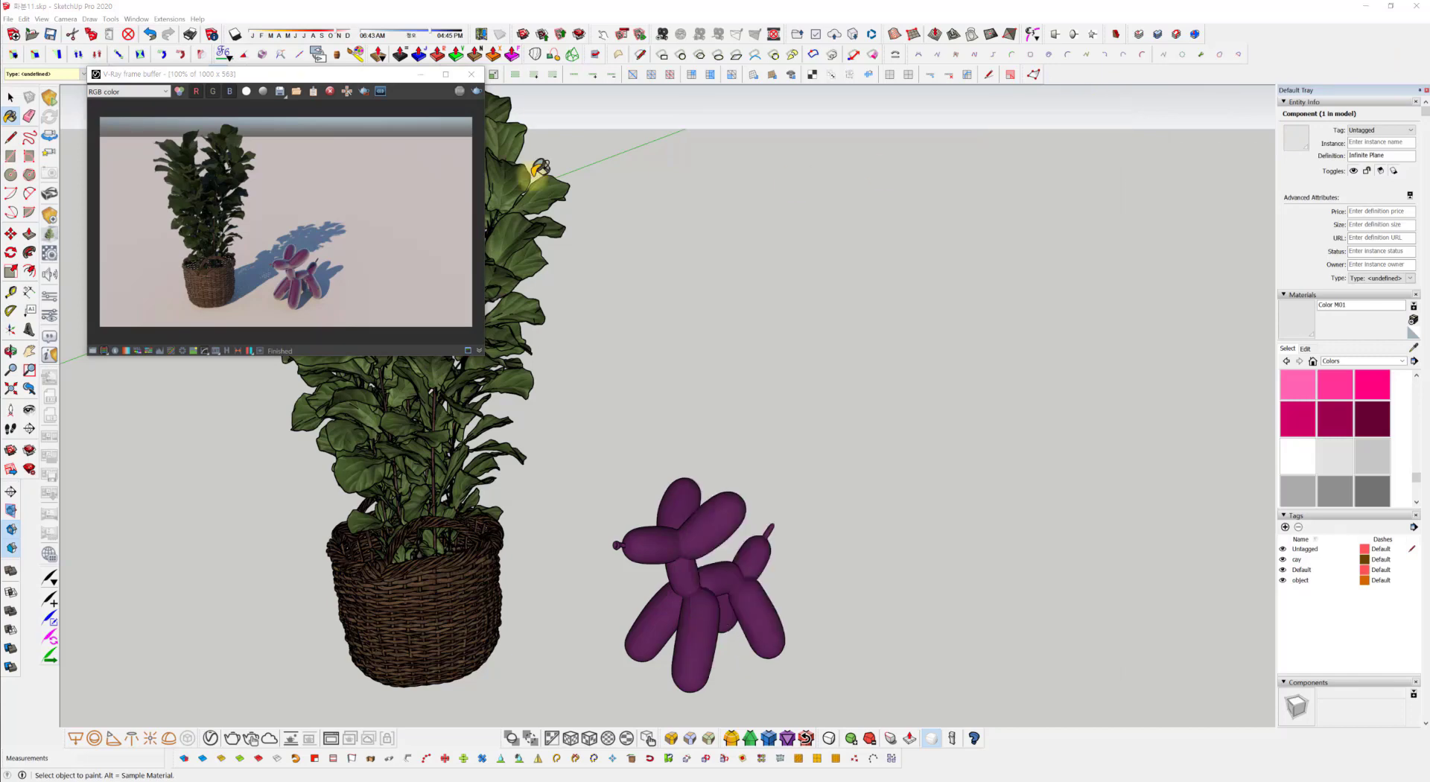
click(472, 73)
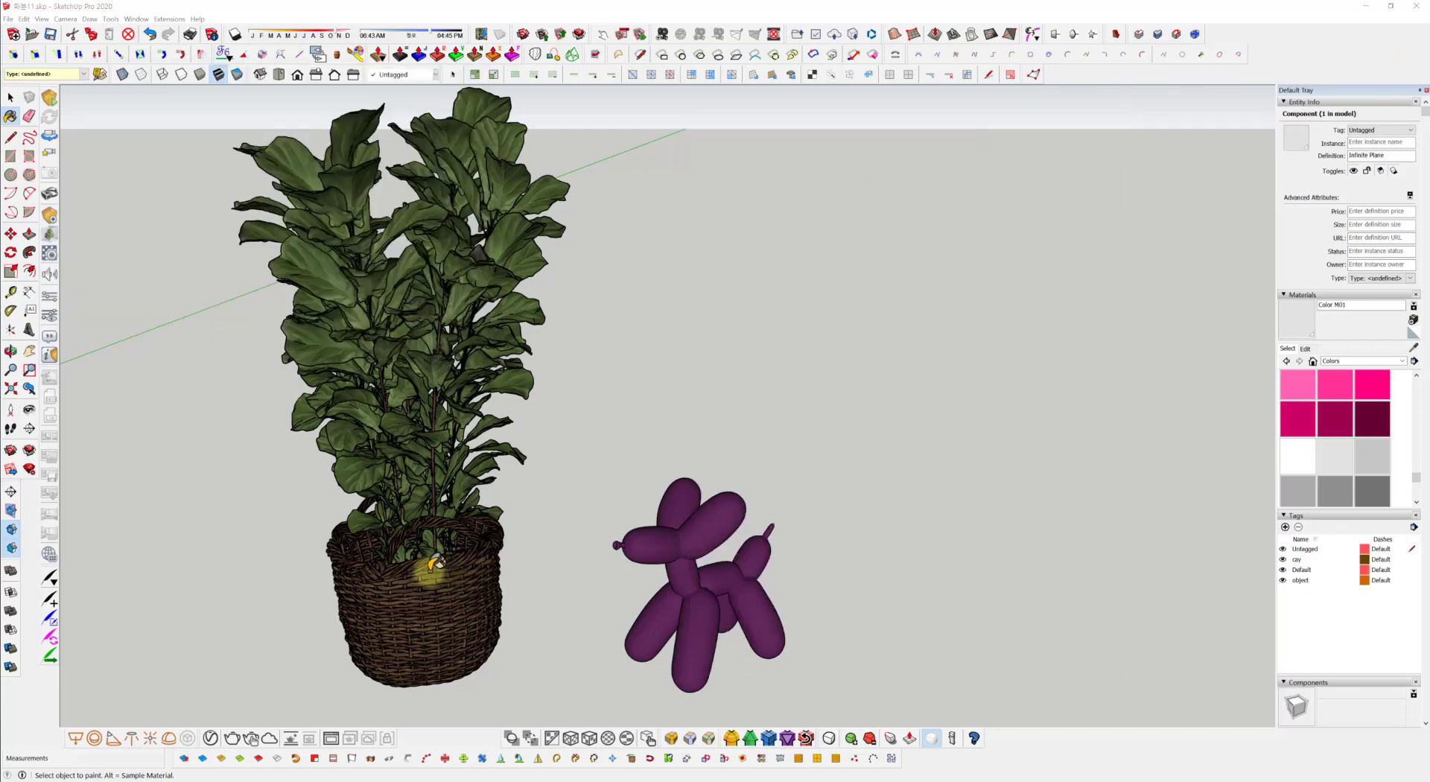
middle_drag(429, 568, 512, 535)
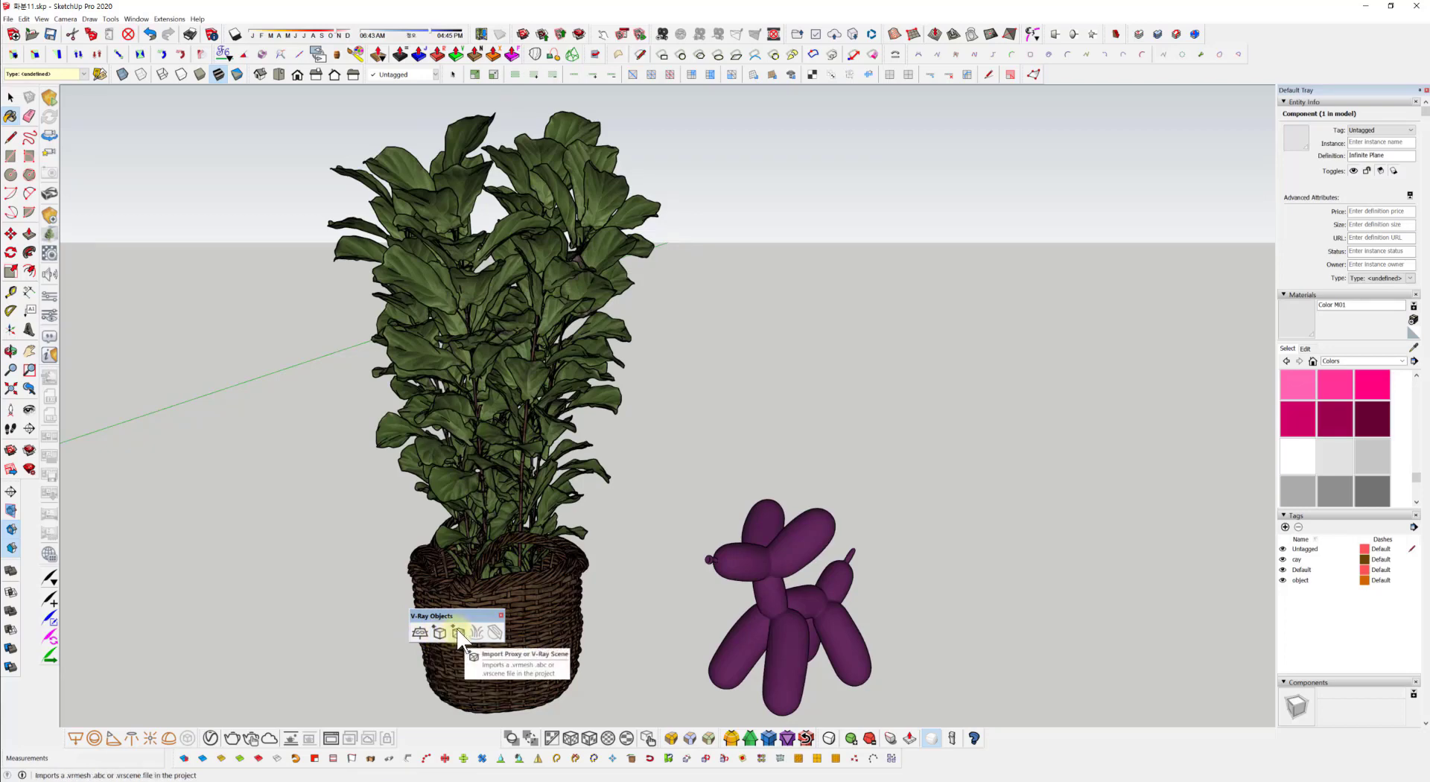
Step: Select the potted plant component and open its V-Ray Export Proxy settings
drag(419, 616, 258, 642)
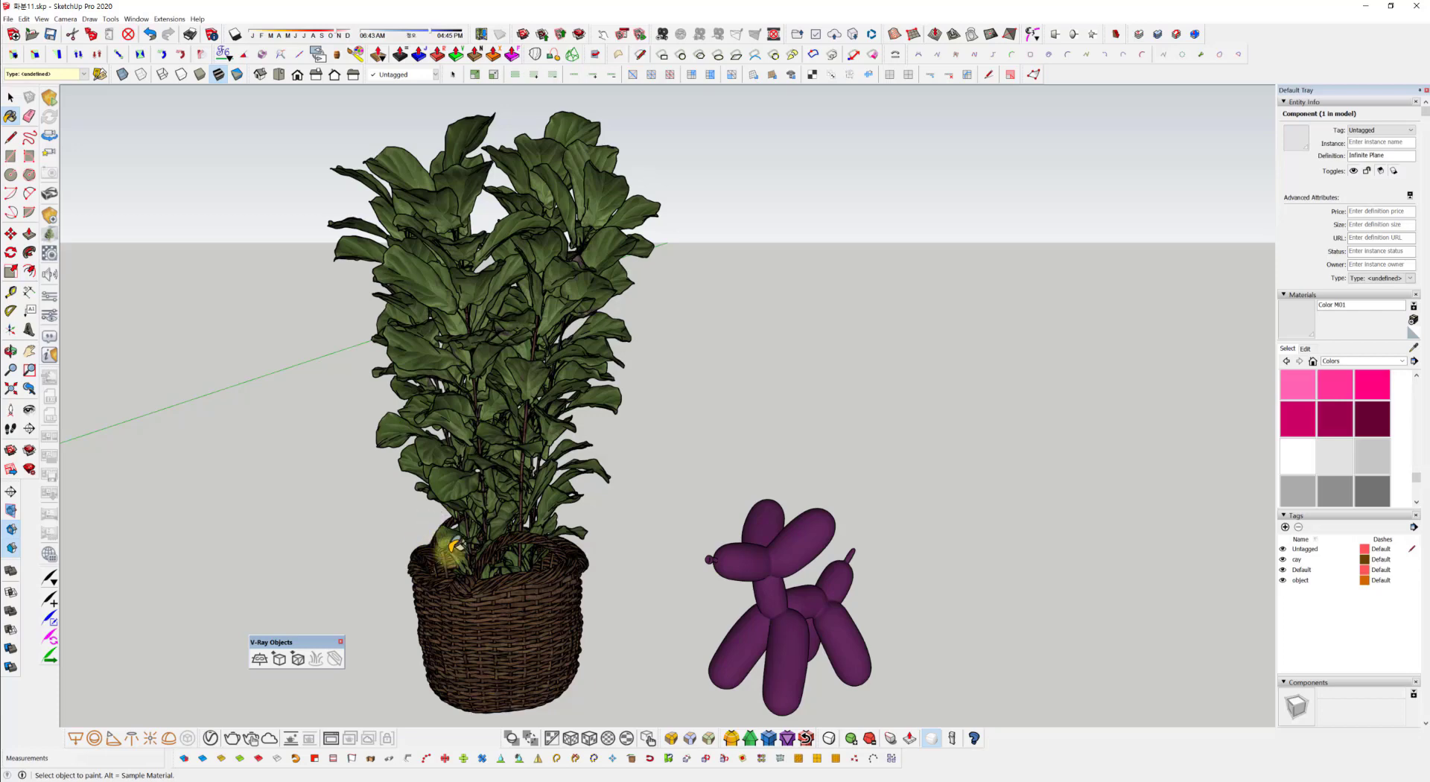
click(278, 659)
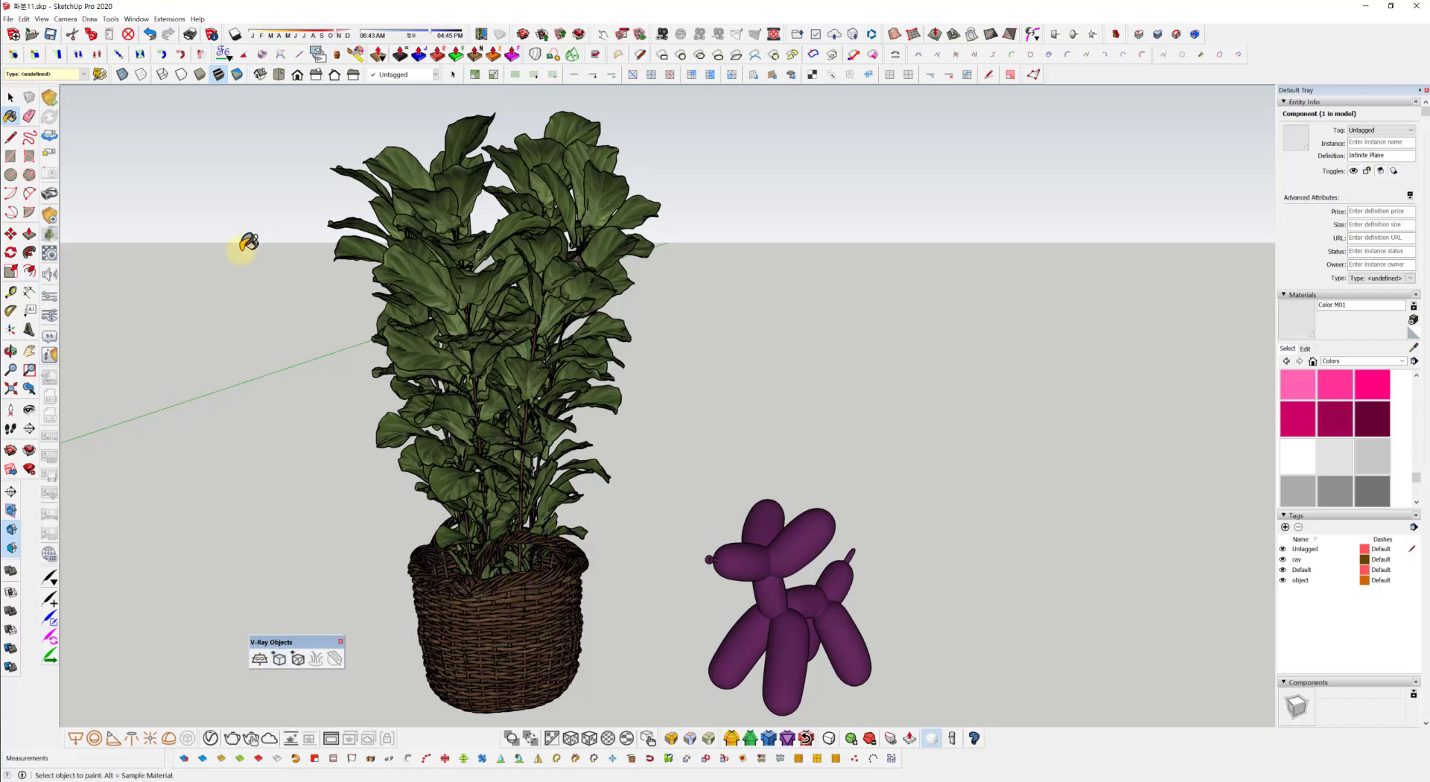
click(11, 98)
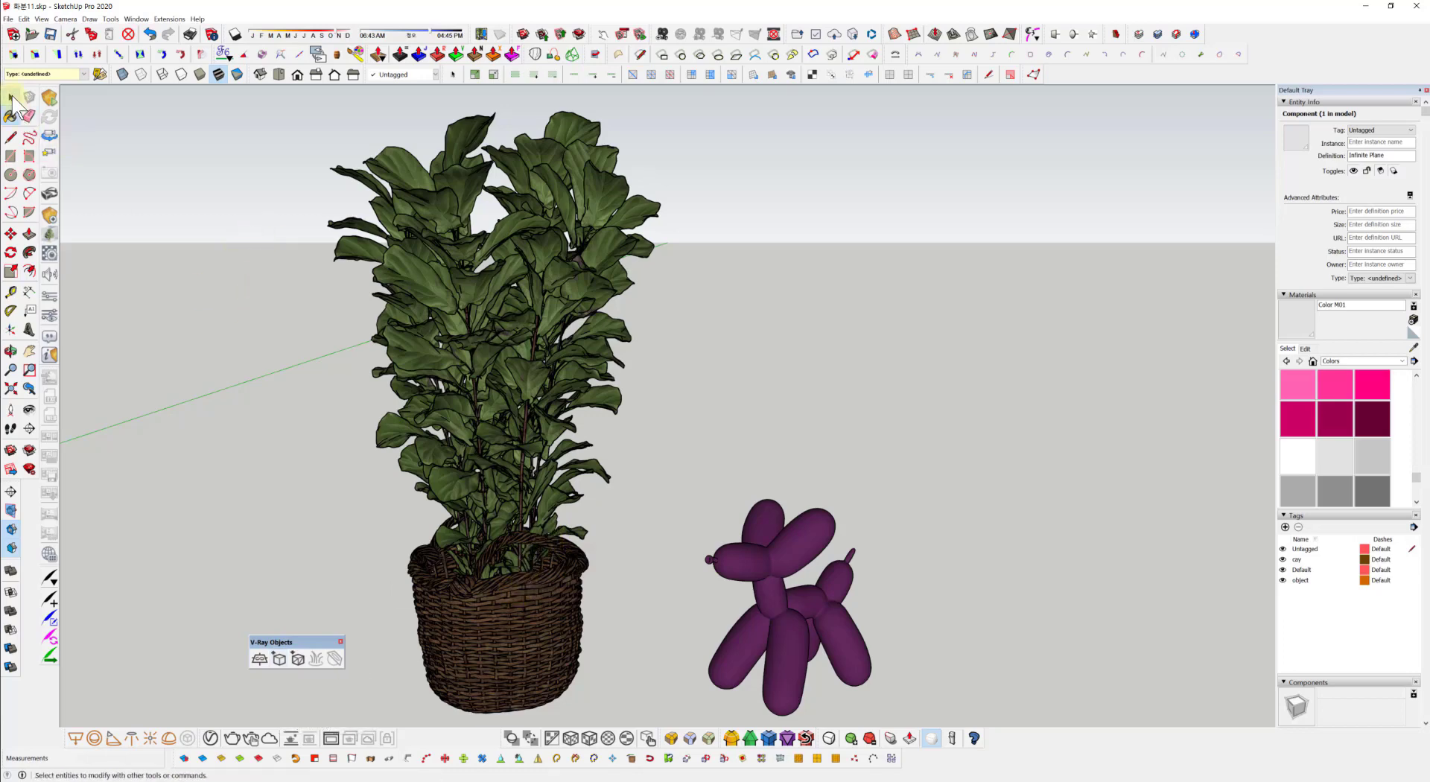
click(494, 601)
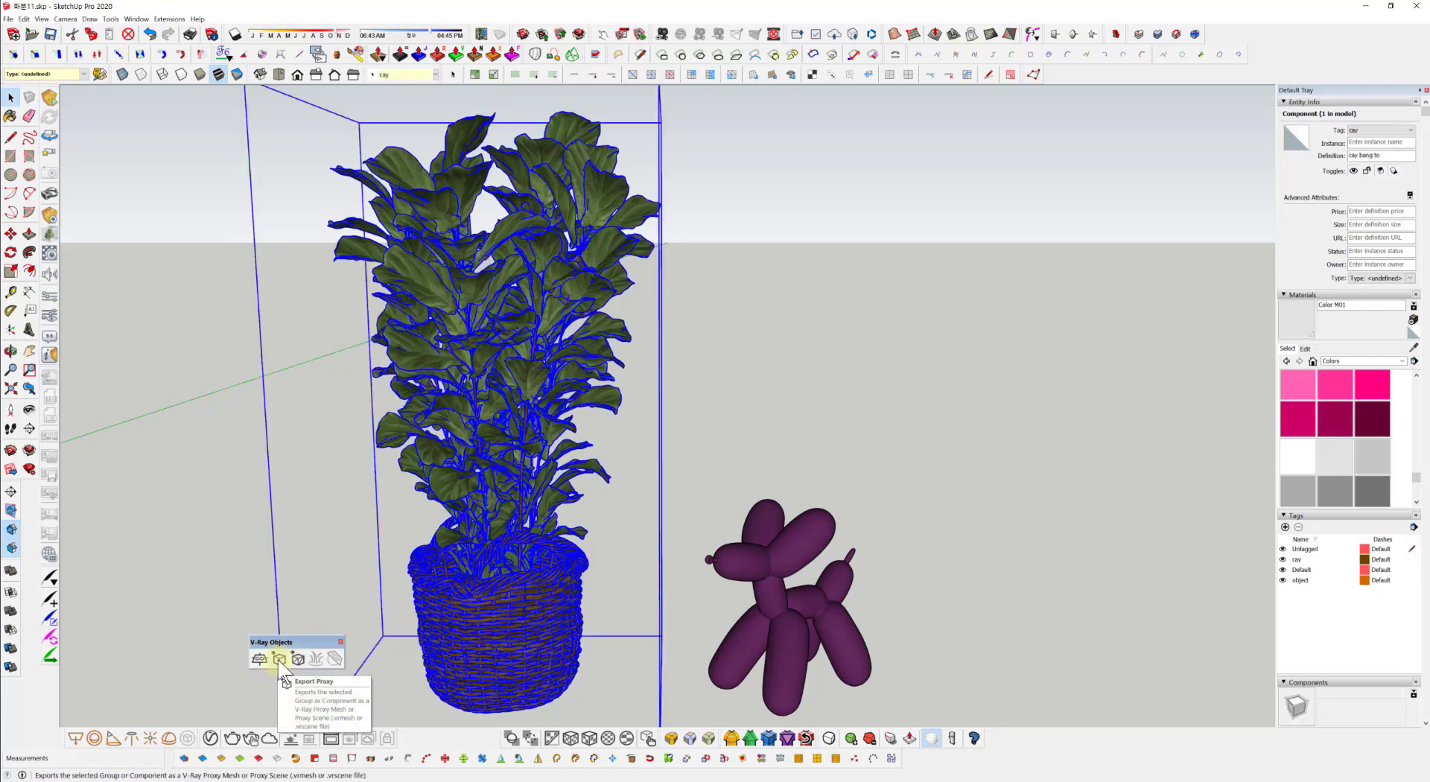
click(280, 659)
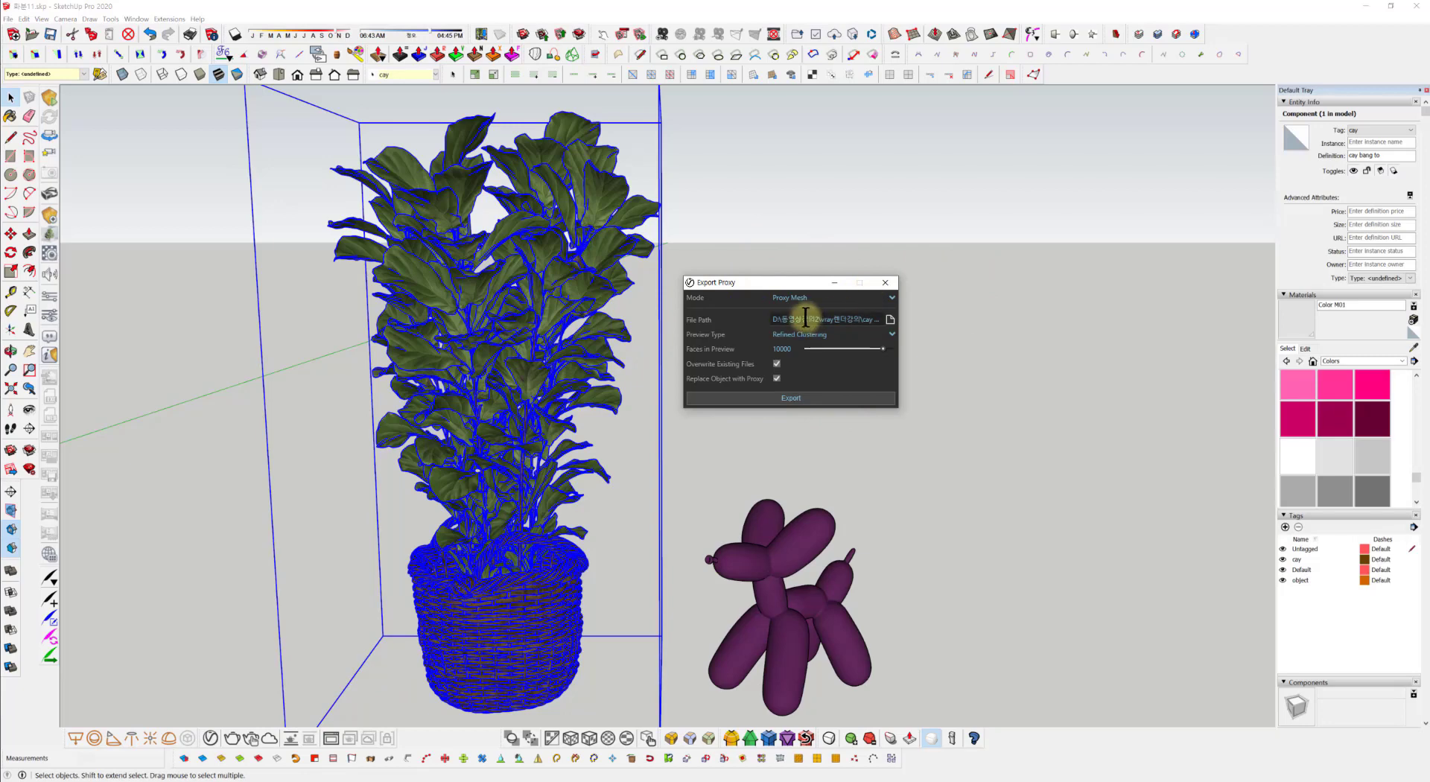
click(889, 295)
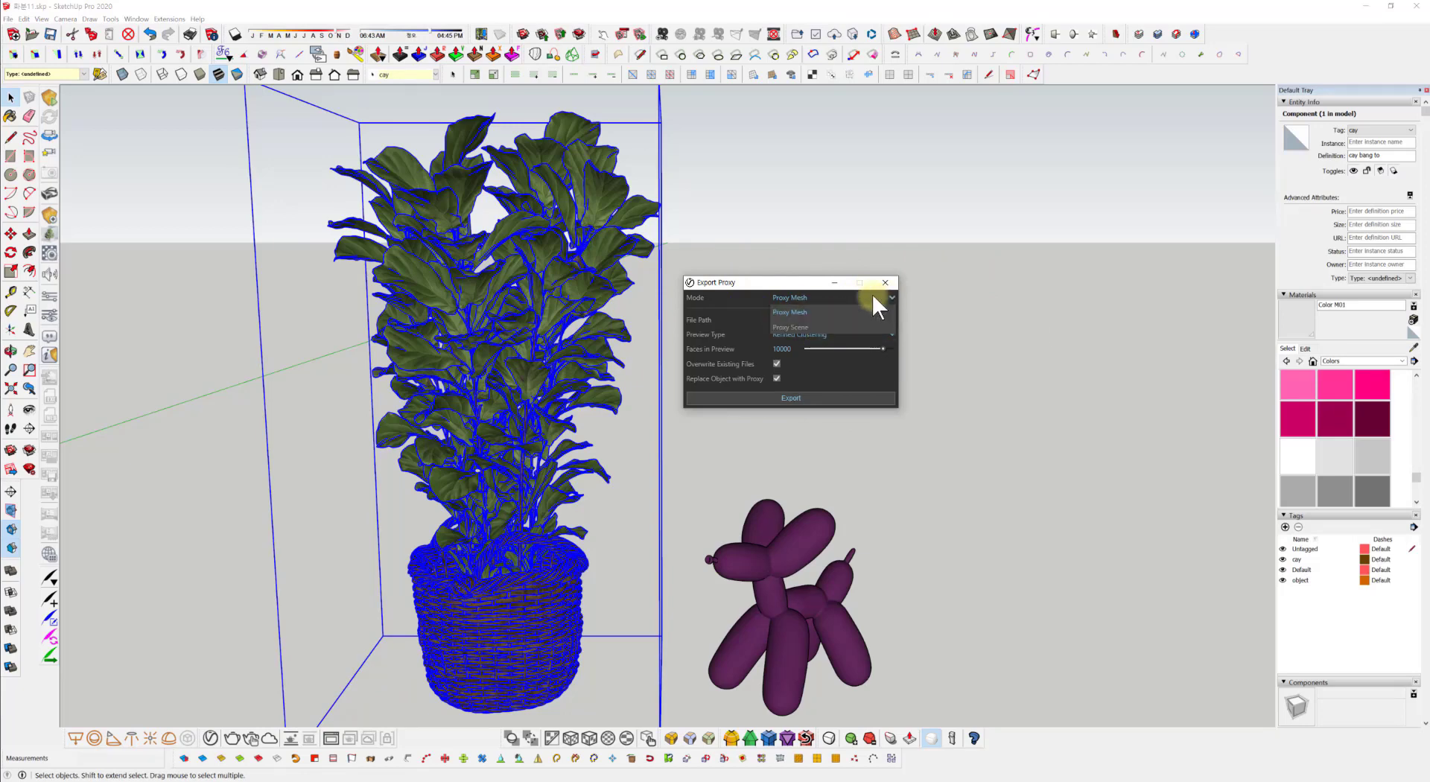
click(833, 283)
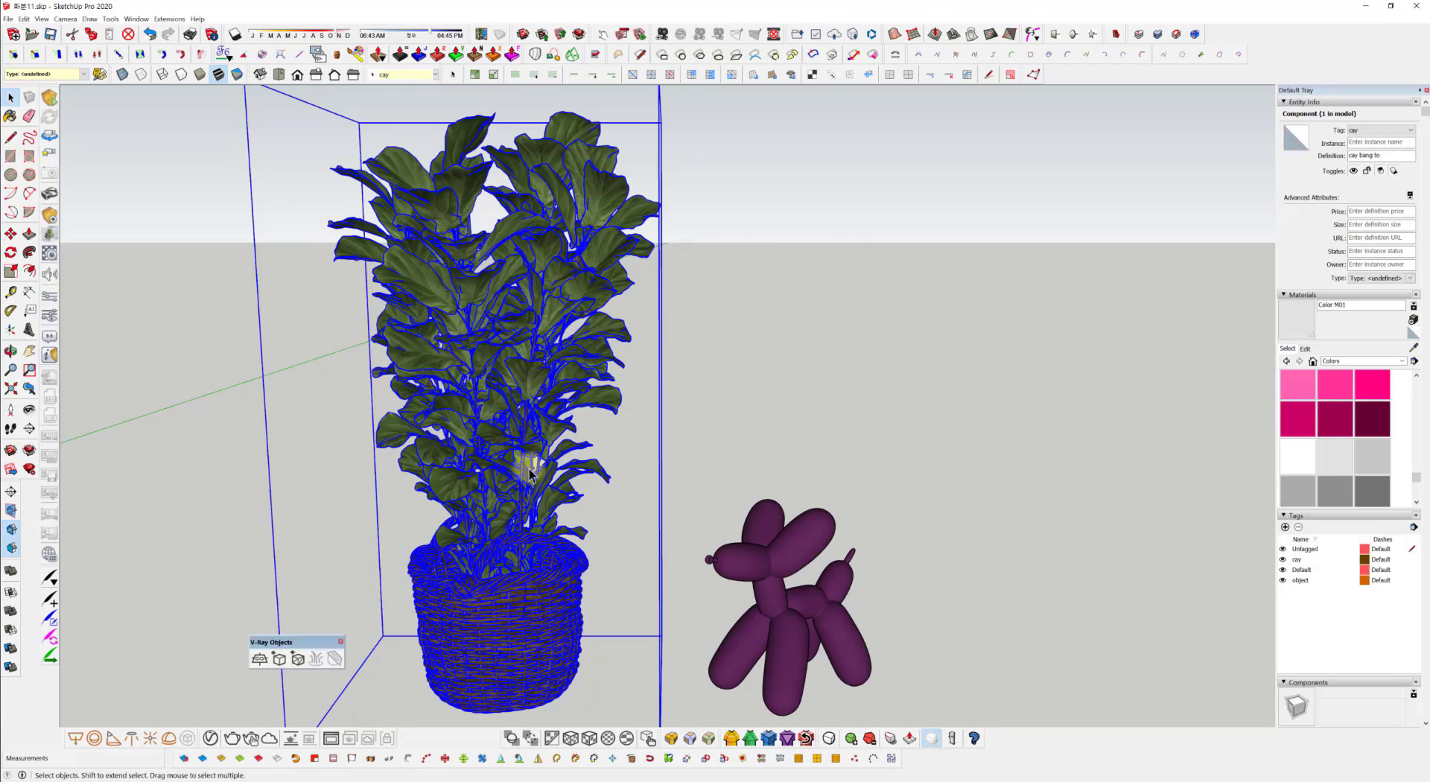
click(280, 660)
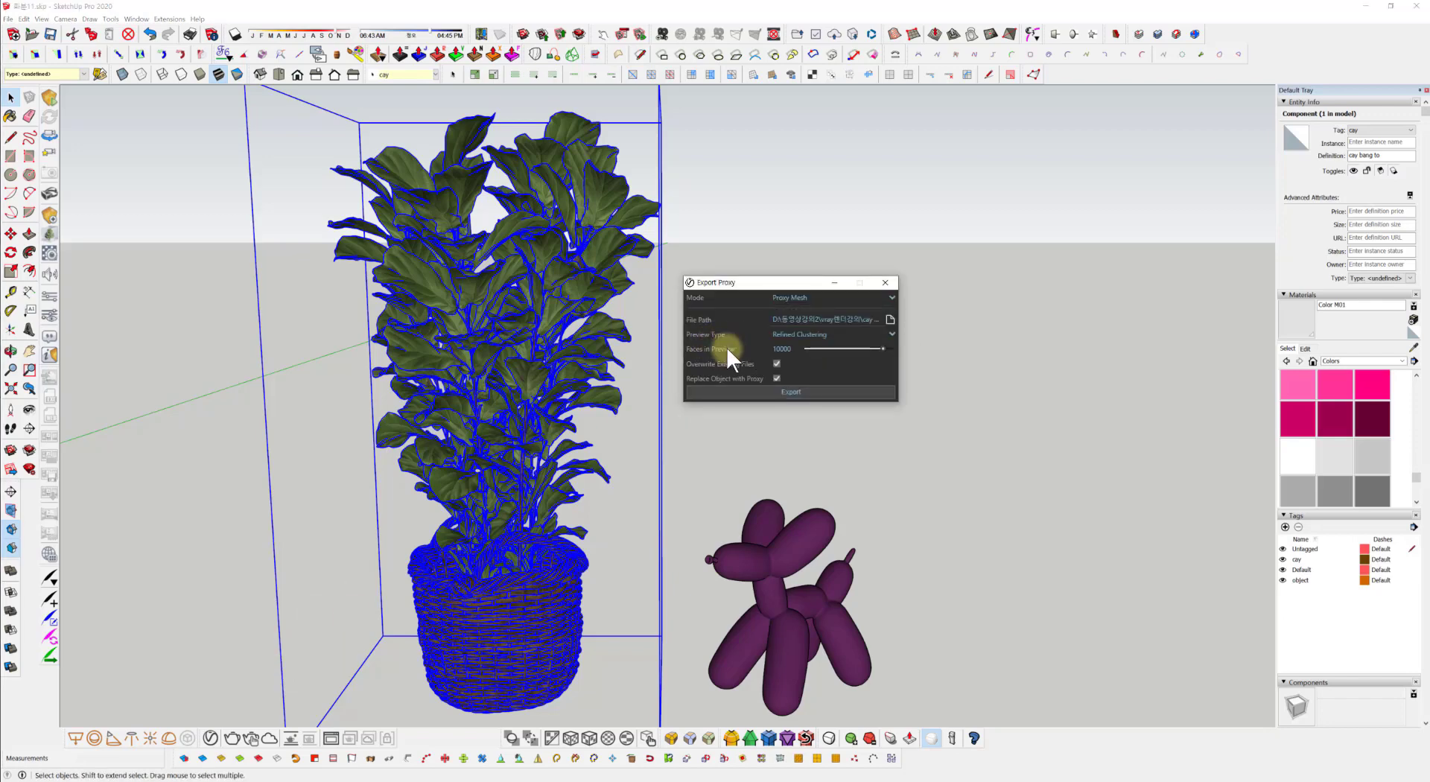
Step: Keep the Proxy Mesh mode and set the export file name to h111 in the vray렌더강의 folder
drag(706, 304, 887, 304)
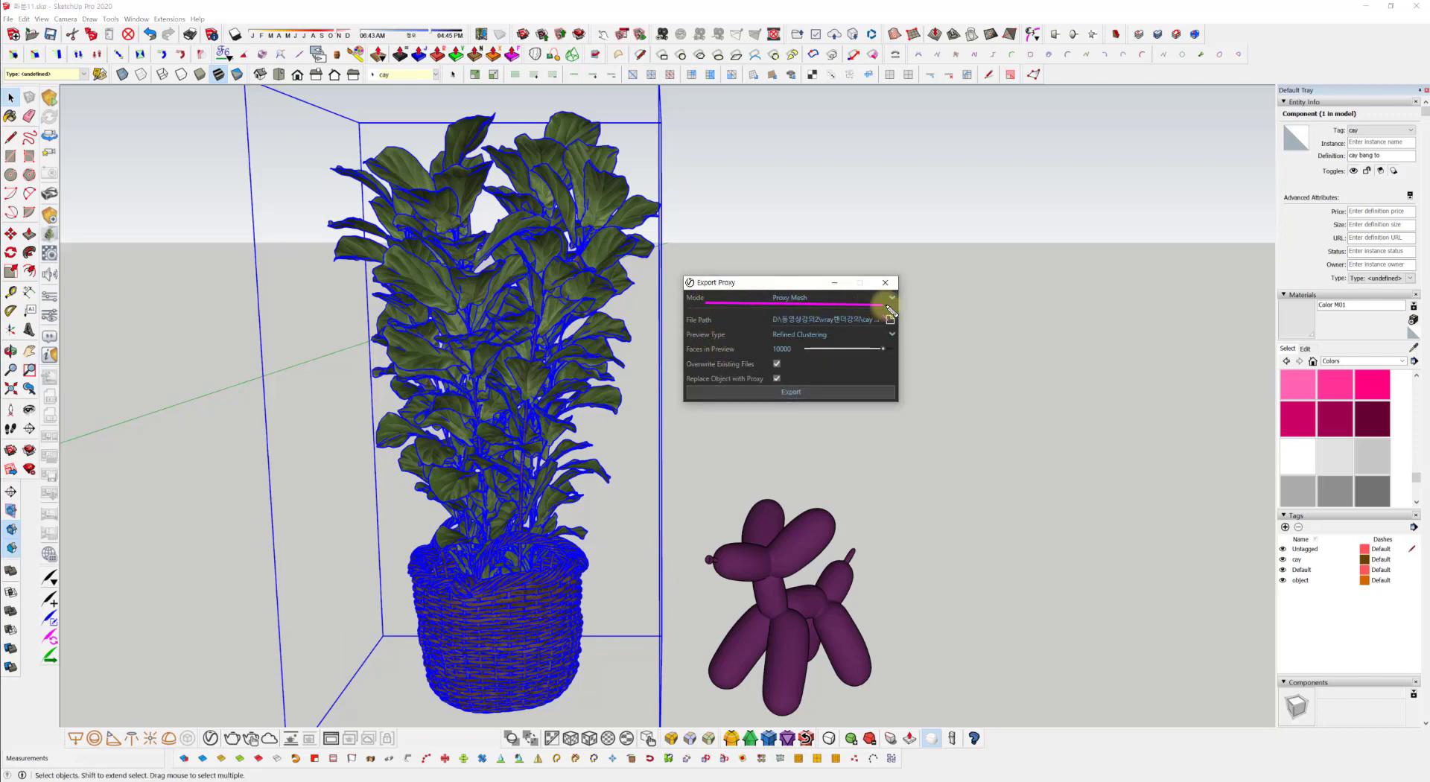
click(853, 297)
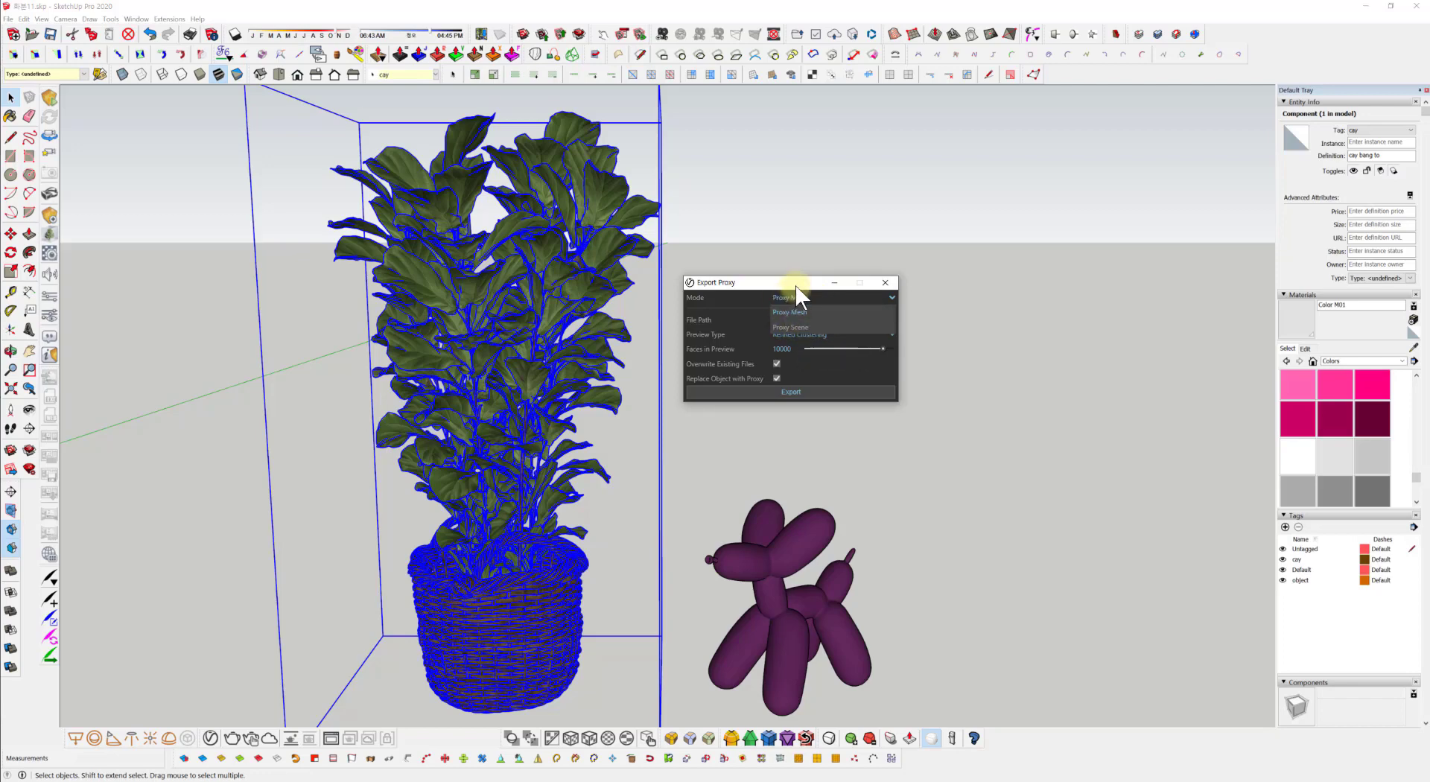
click(730, 310)
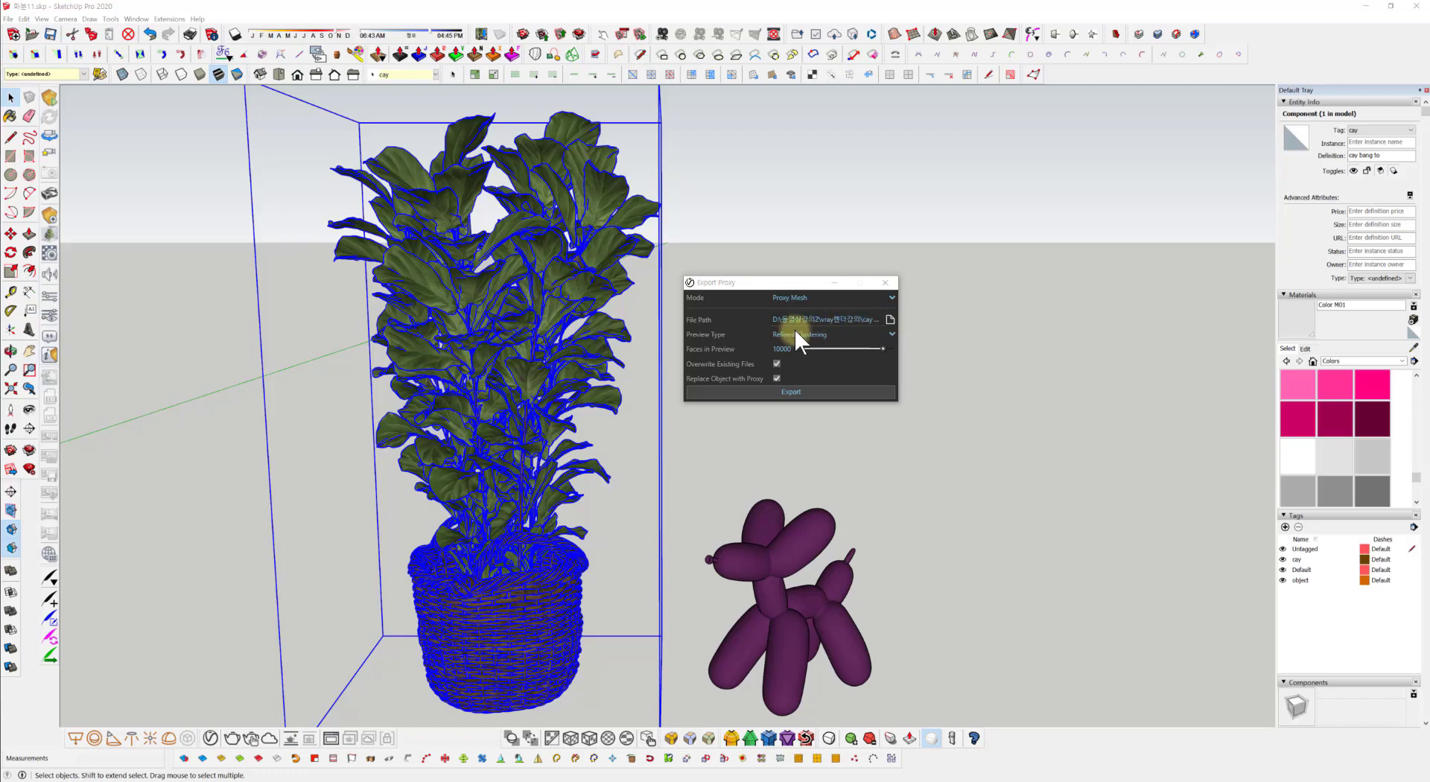
click(866, 368)
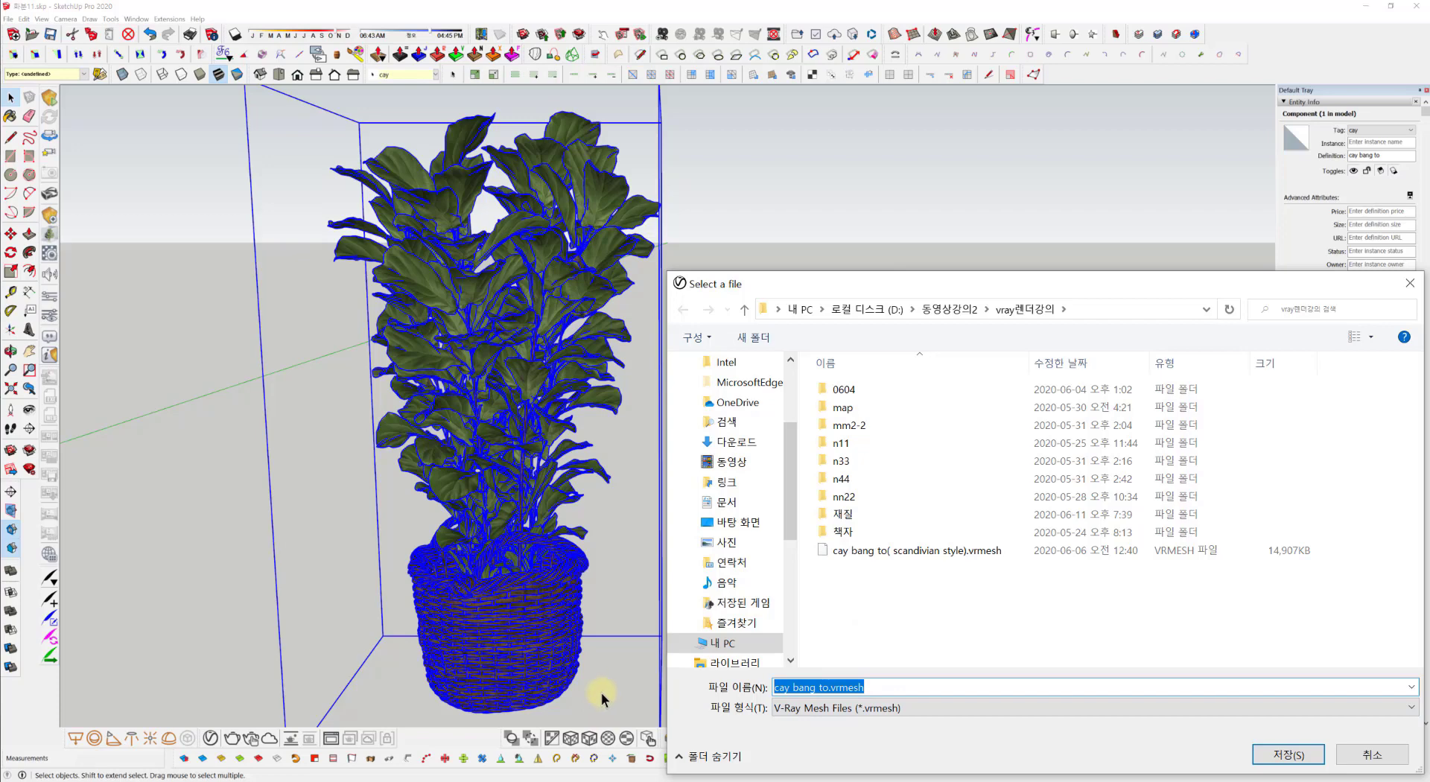
text(h111)
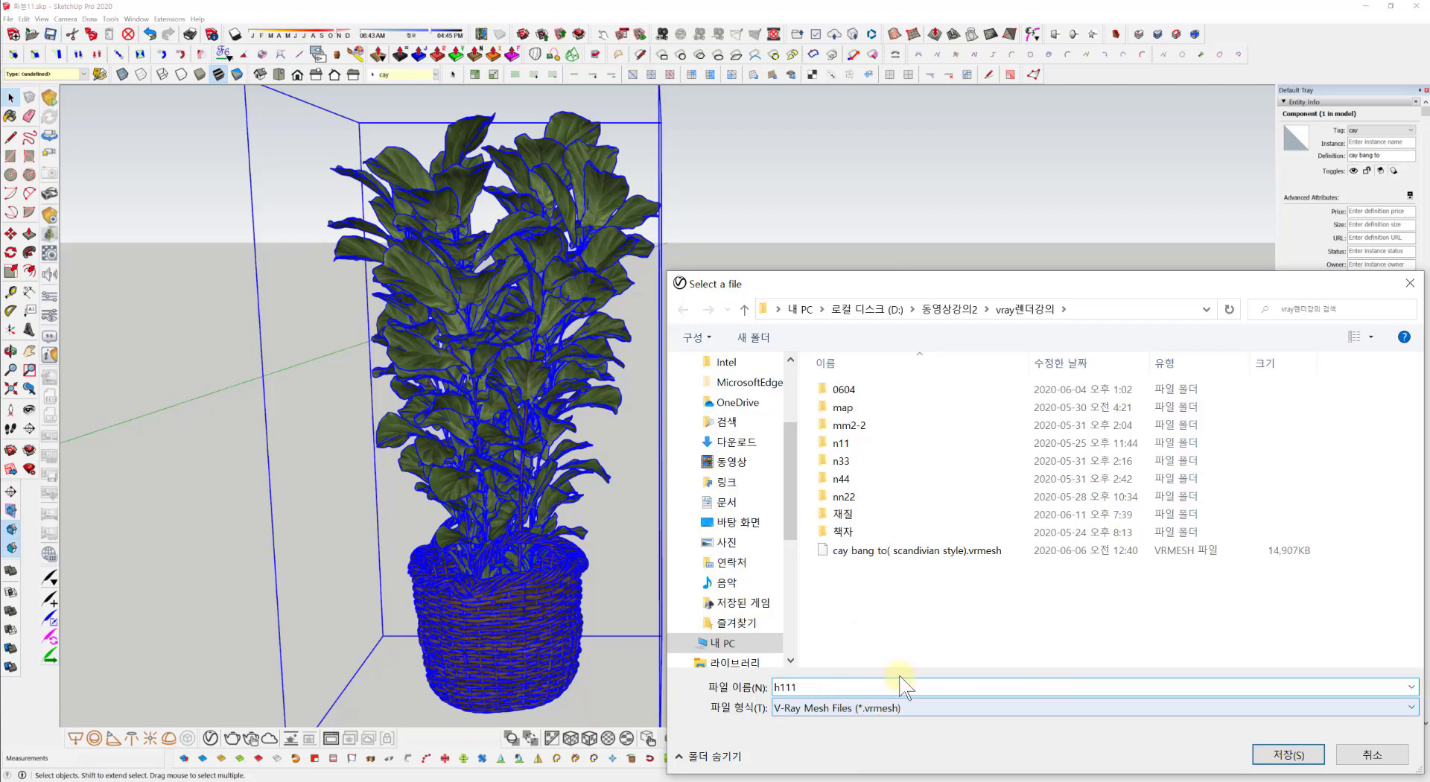
click(1287, 754)
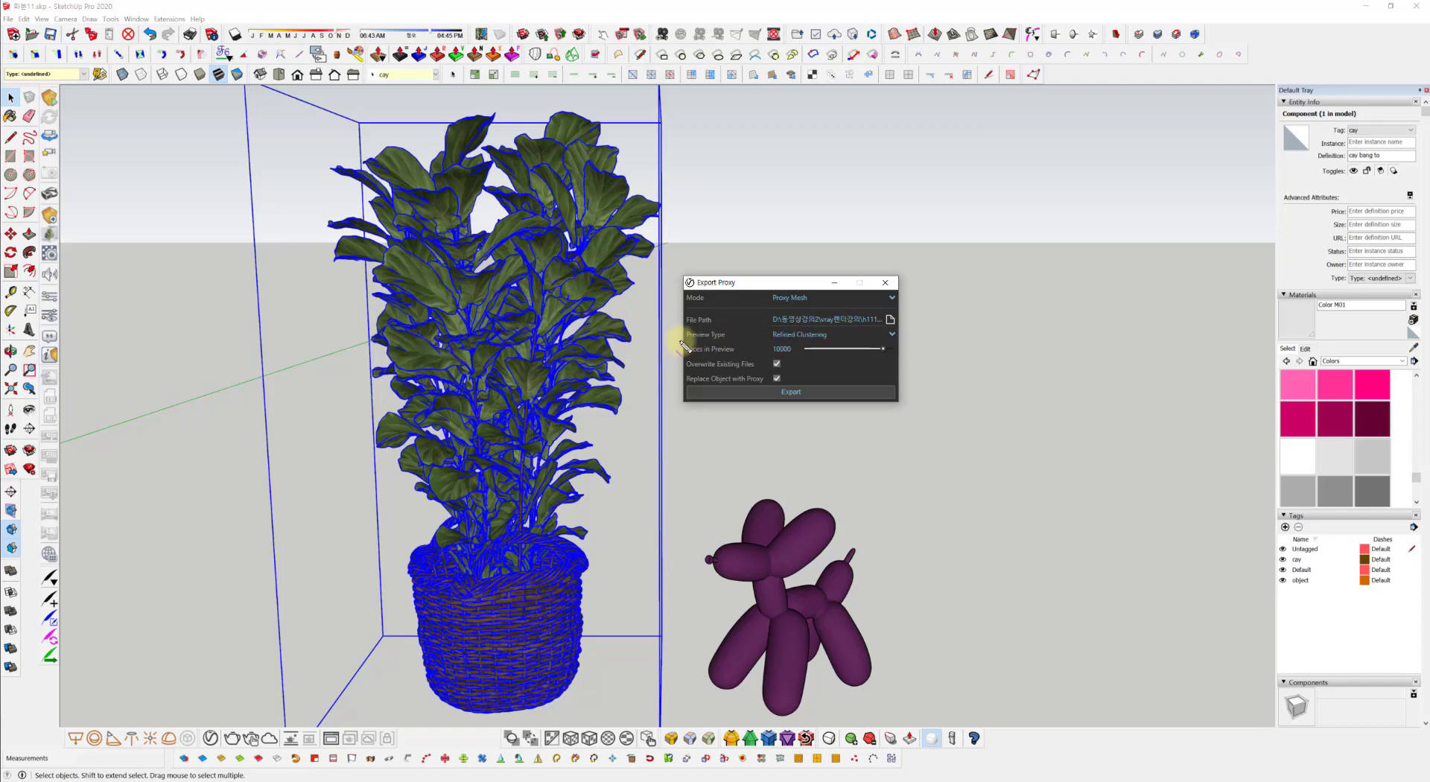
Step: Set the proxy's preview type to Face Skipping
drag(682, 342, 898, 343)
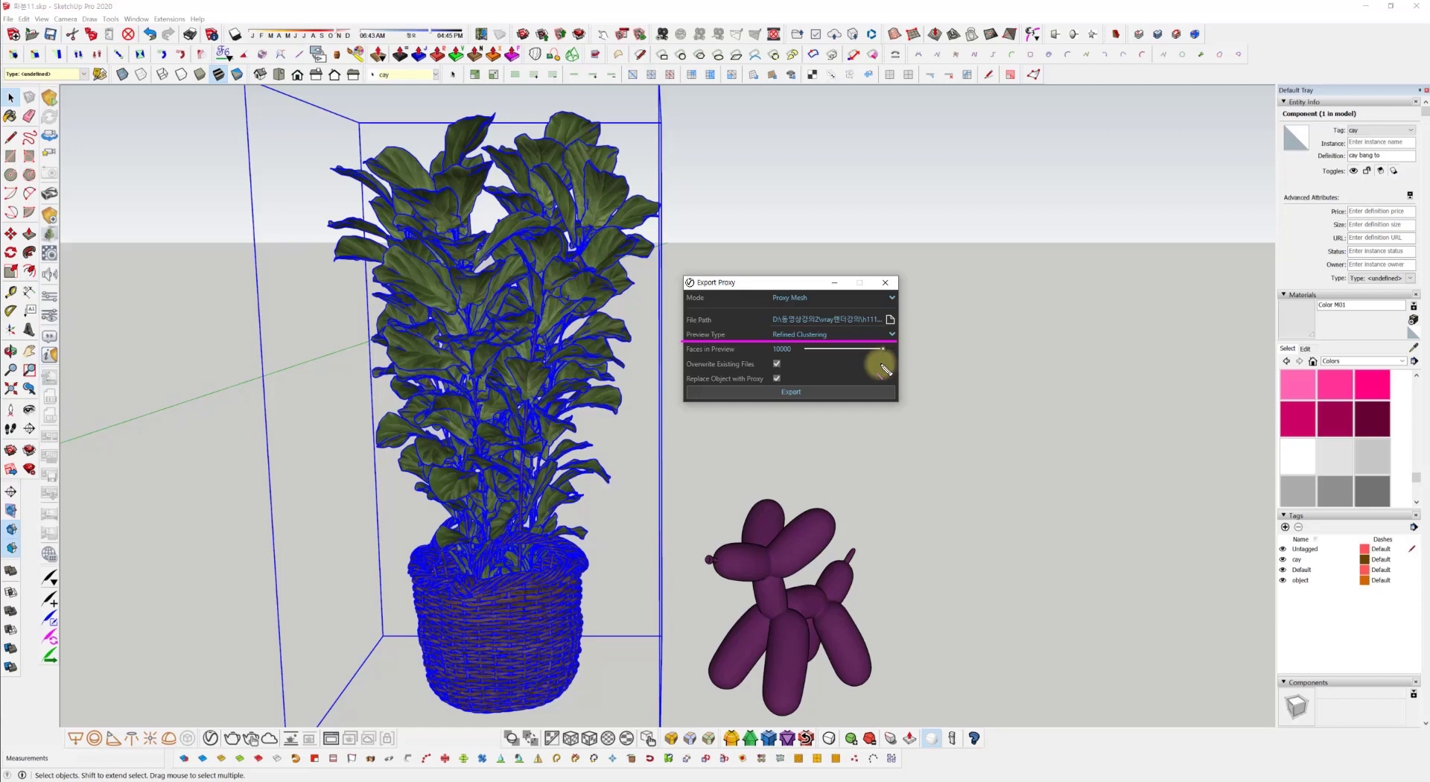
key(Escape)
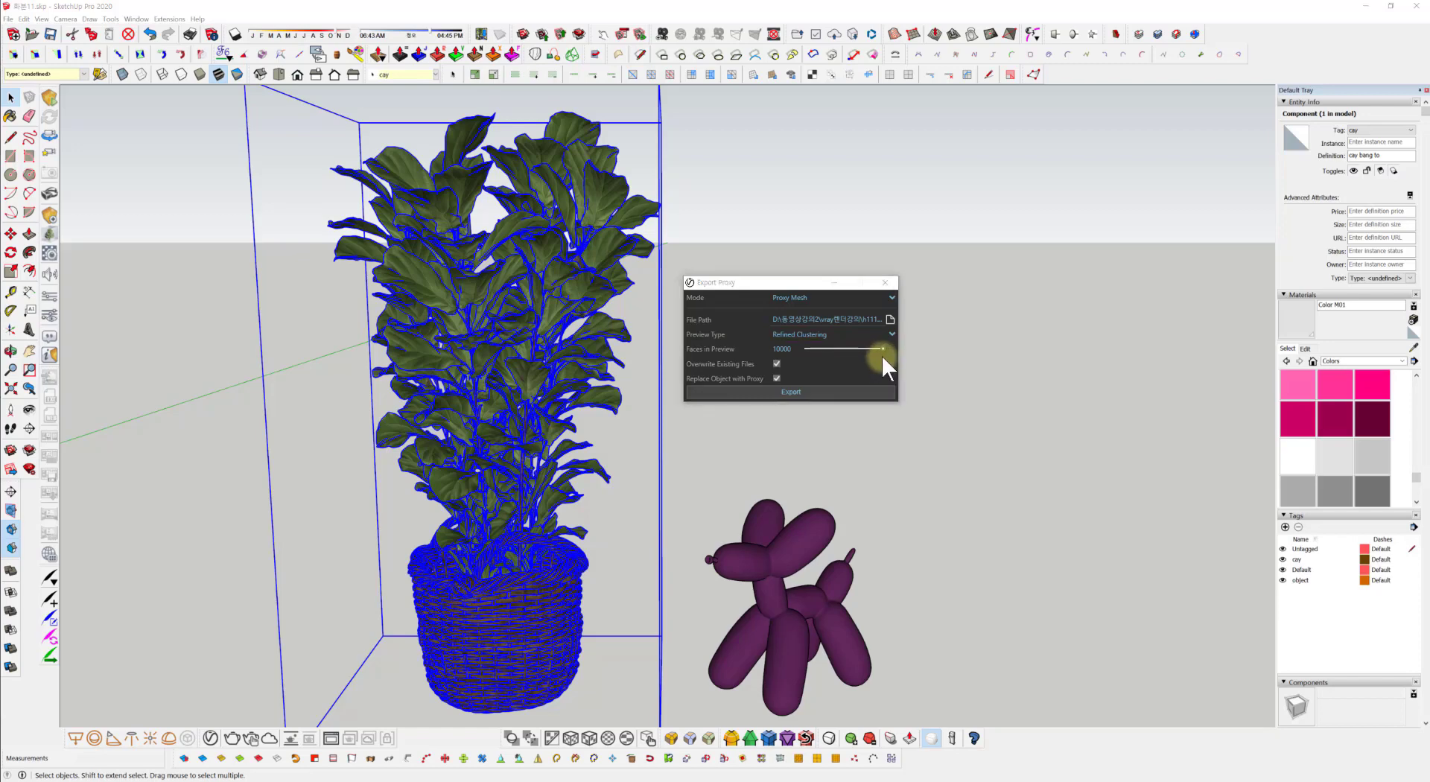
click(879, 333)
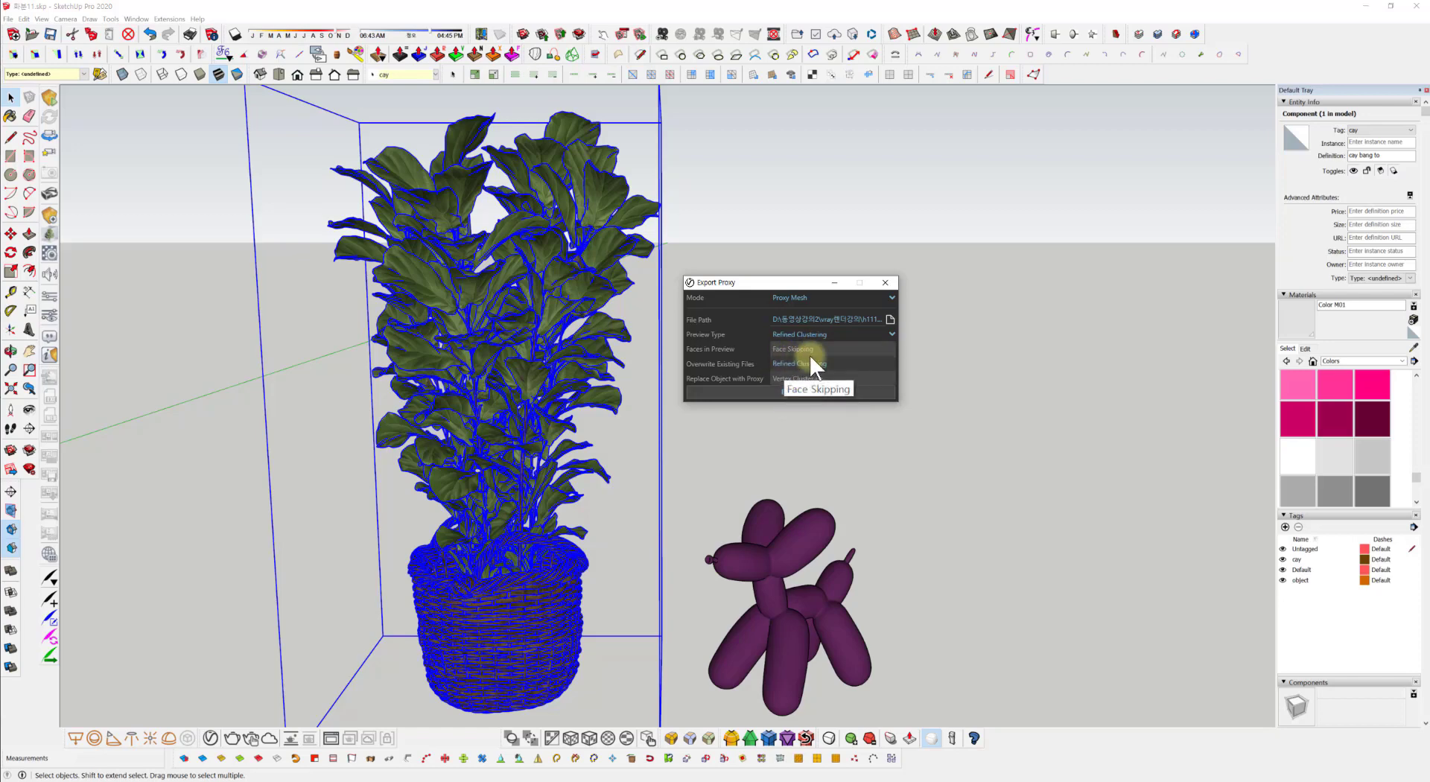
click(788, 350)
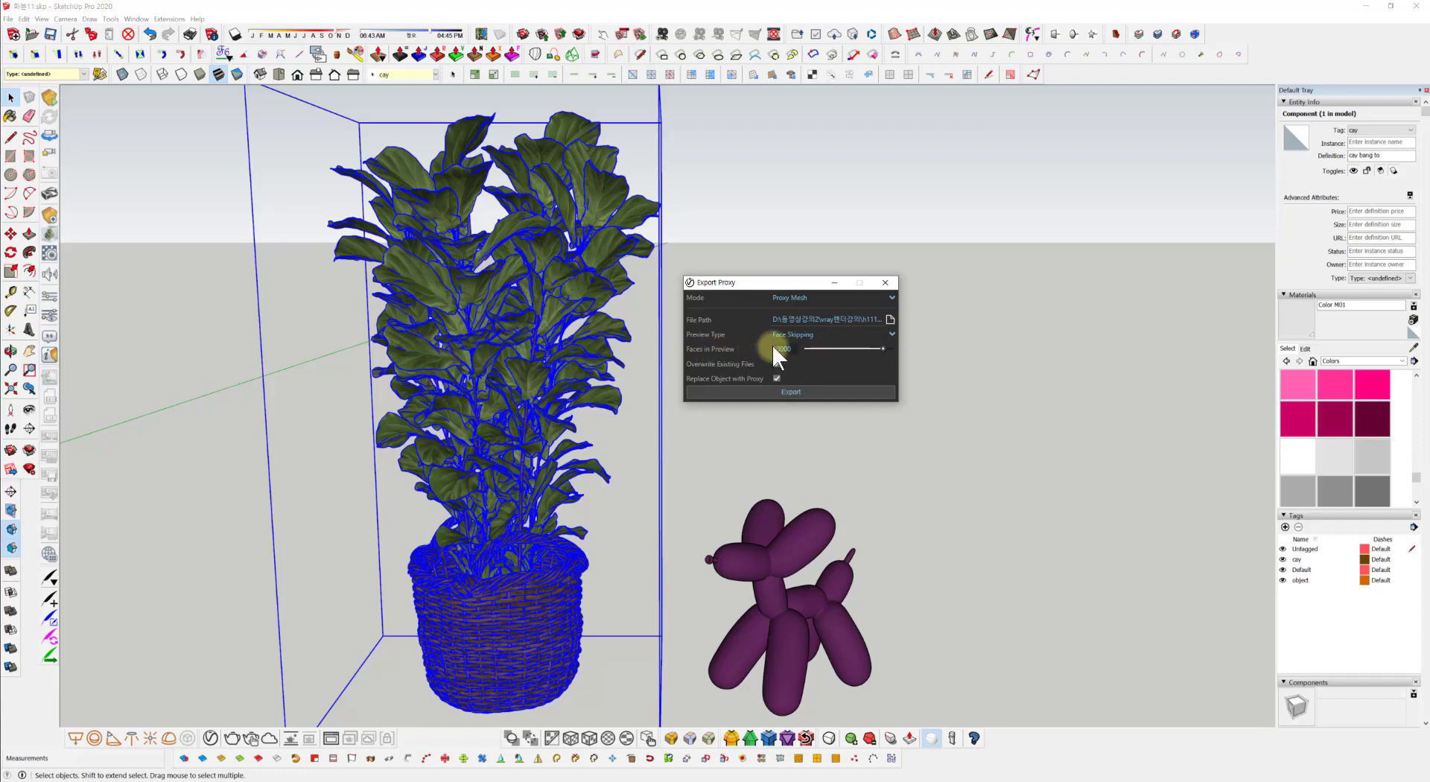
click(771, 346)
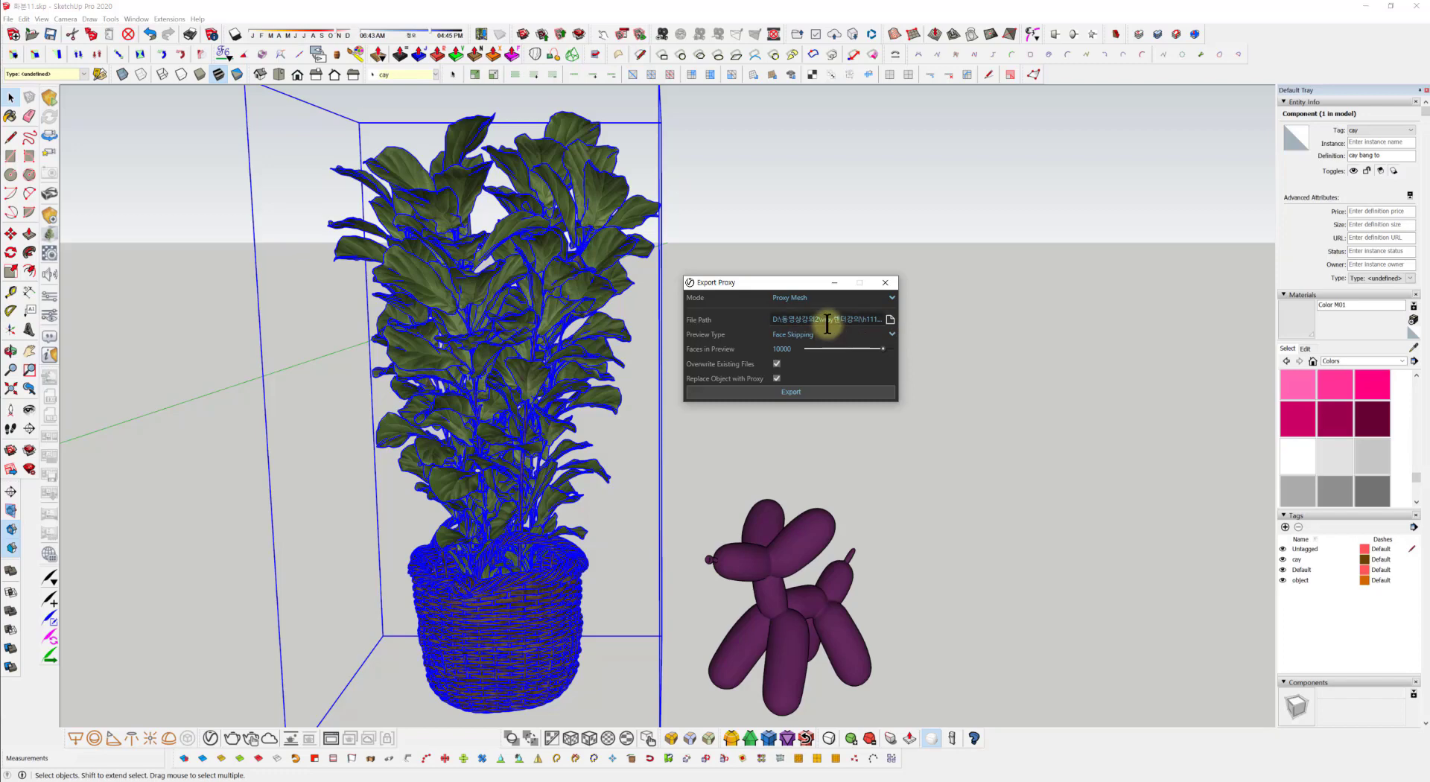
click(757, 378)
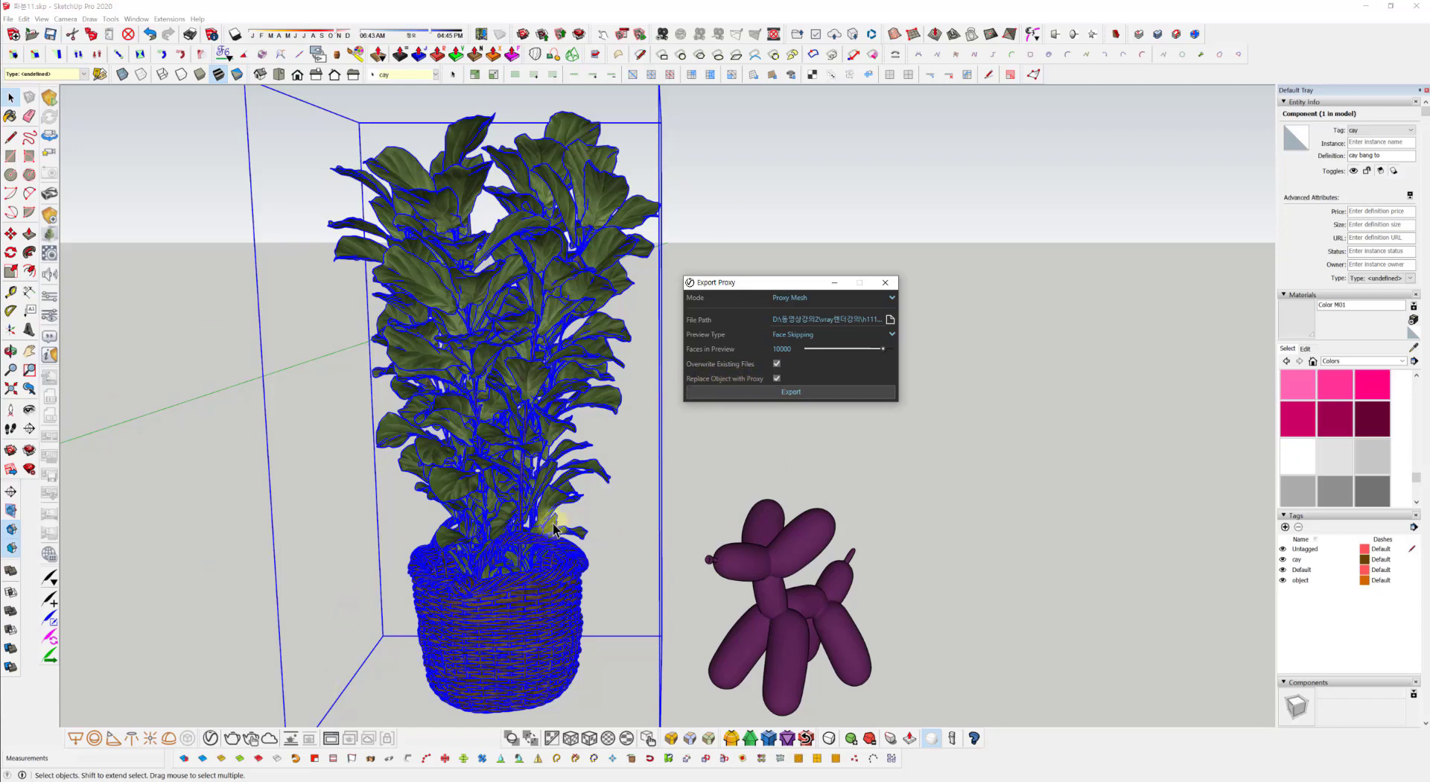
Step: Export the potted plant as a proxy mesh that replaces the original object in the scene
mouse_move(521, 521)
middle_down()
mouse_move(469, 518)
mouse_move(521, 511)
middle_up()
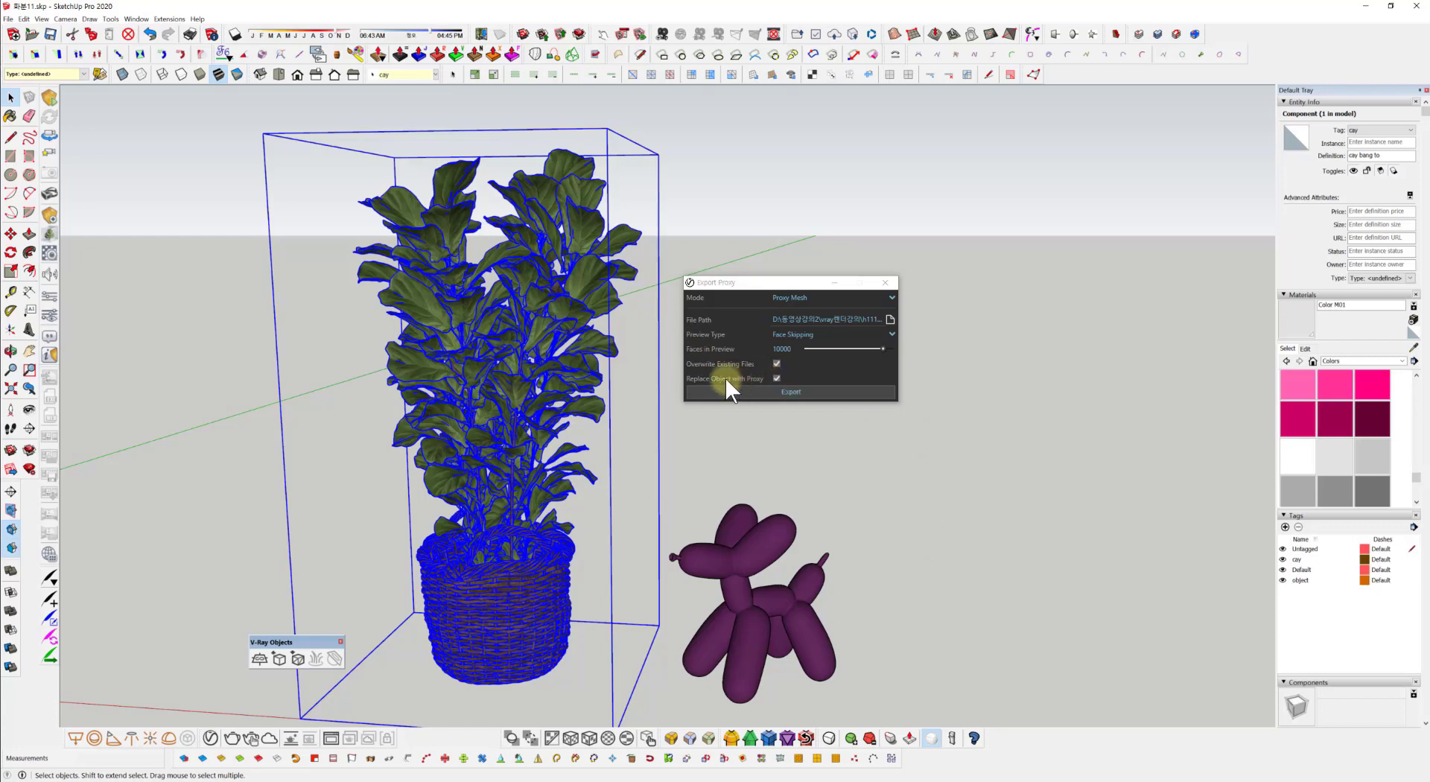
drag(688, 384, 789, 383)
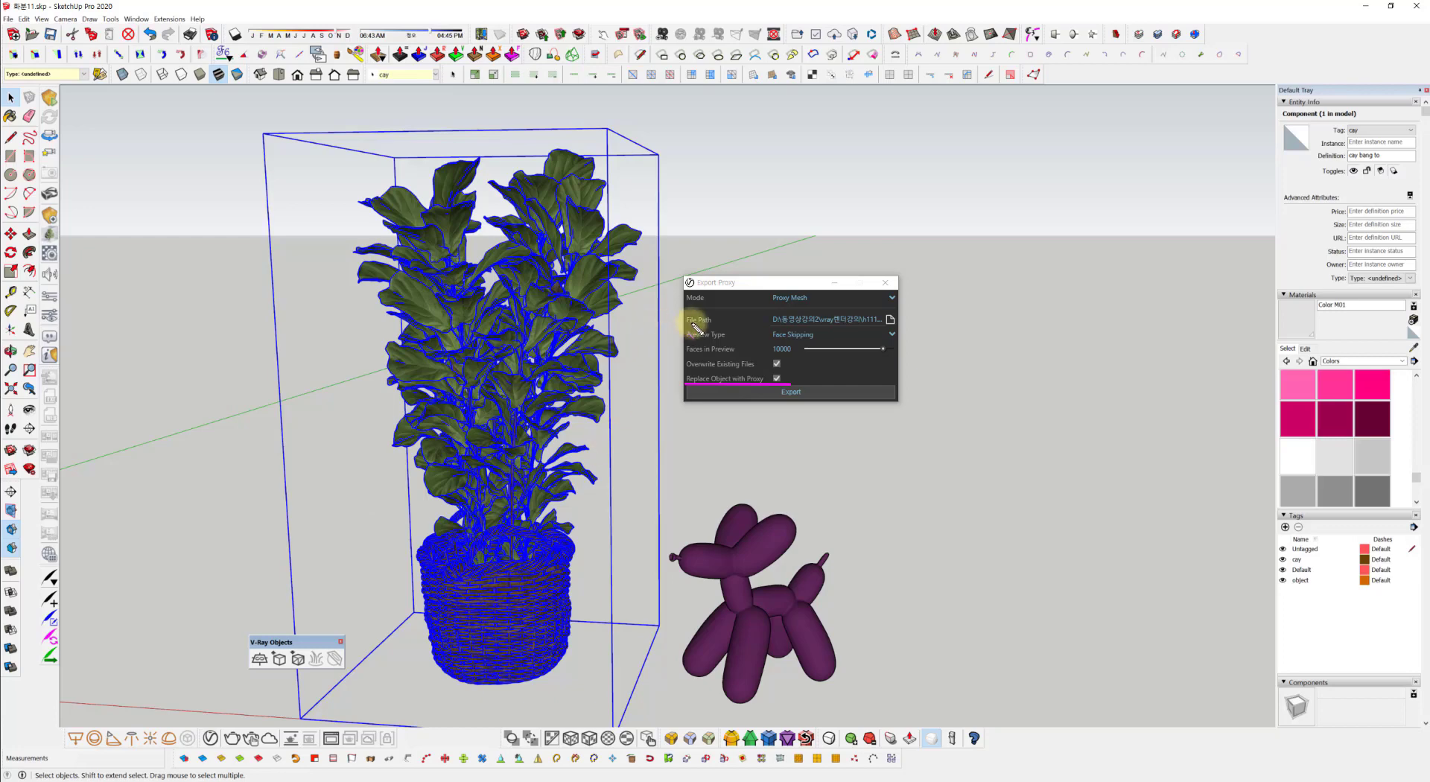
drag(686, 325, 911, 325)
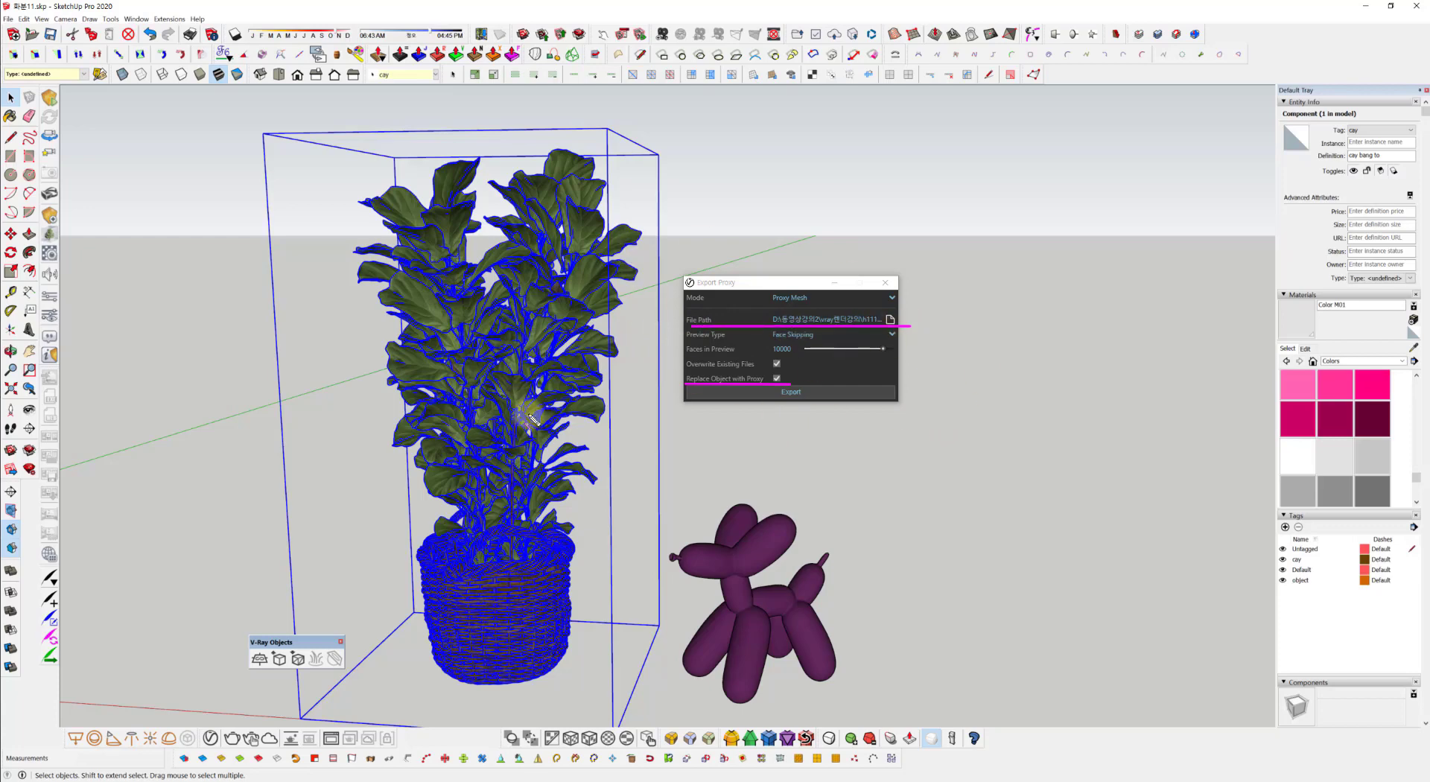
key(Escape)
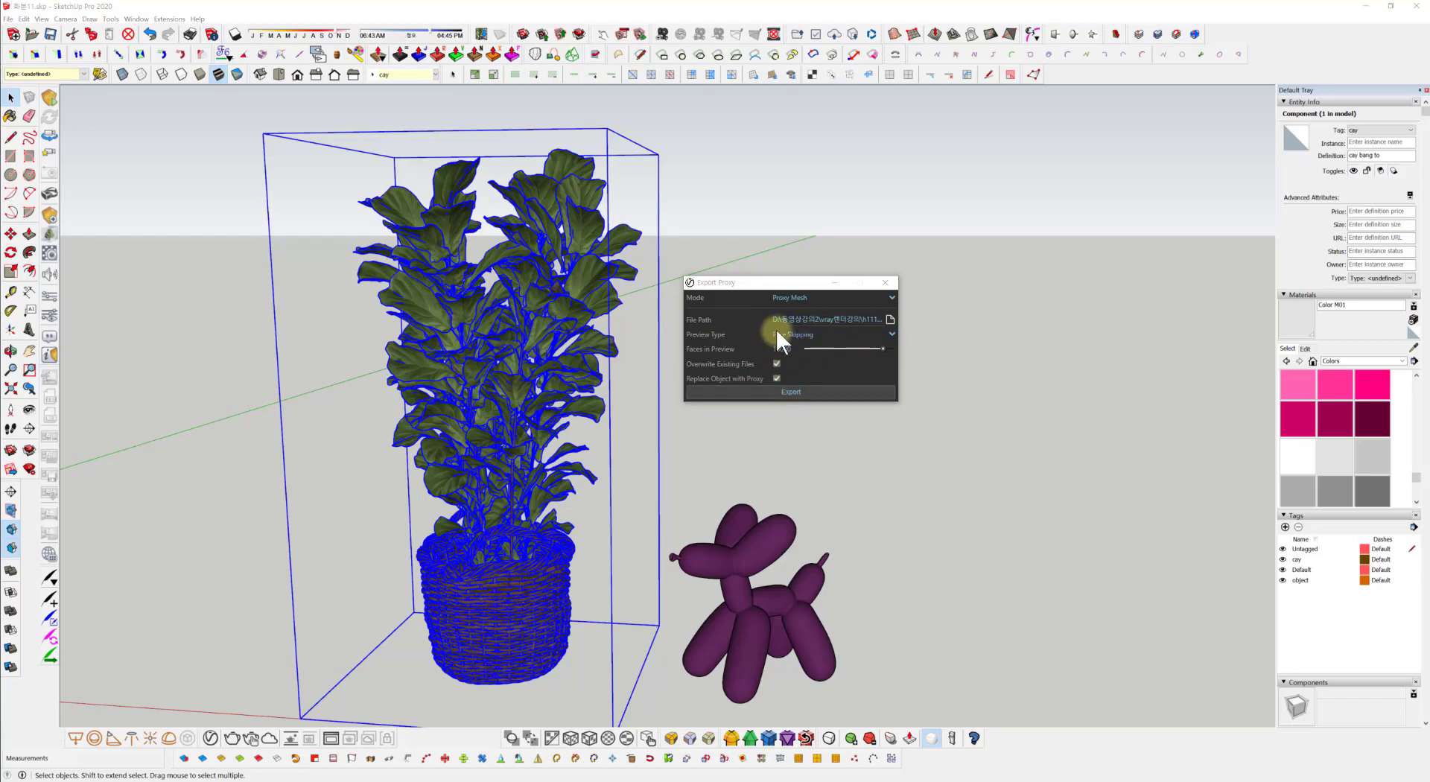
click(792, 393)
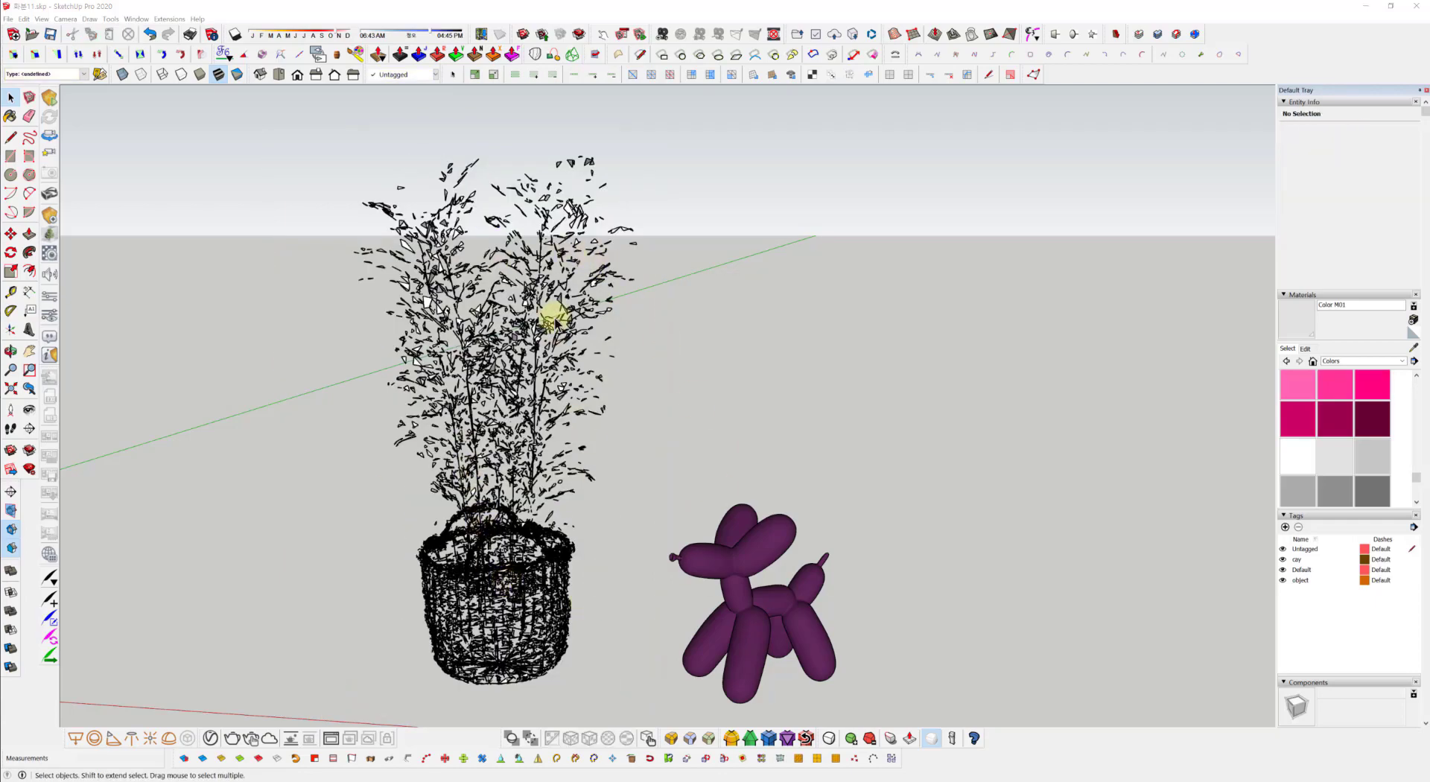
Step: Inspect the plant proxy's simplified leaves and basket up close from different angles
middle_drag(494, 479, 565, 472)
scroll(533, 402, up, 3)
scroll(543, 485, up, 3)
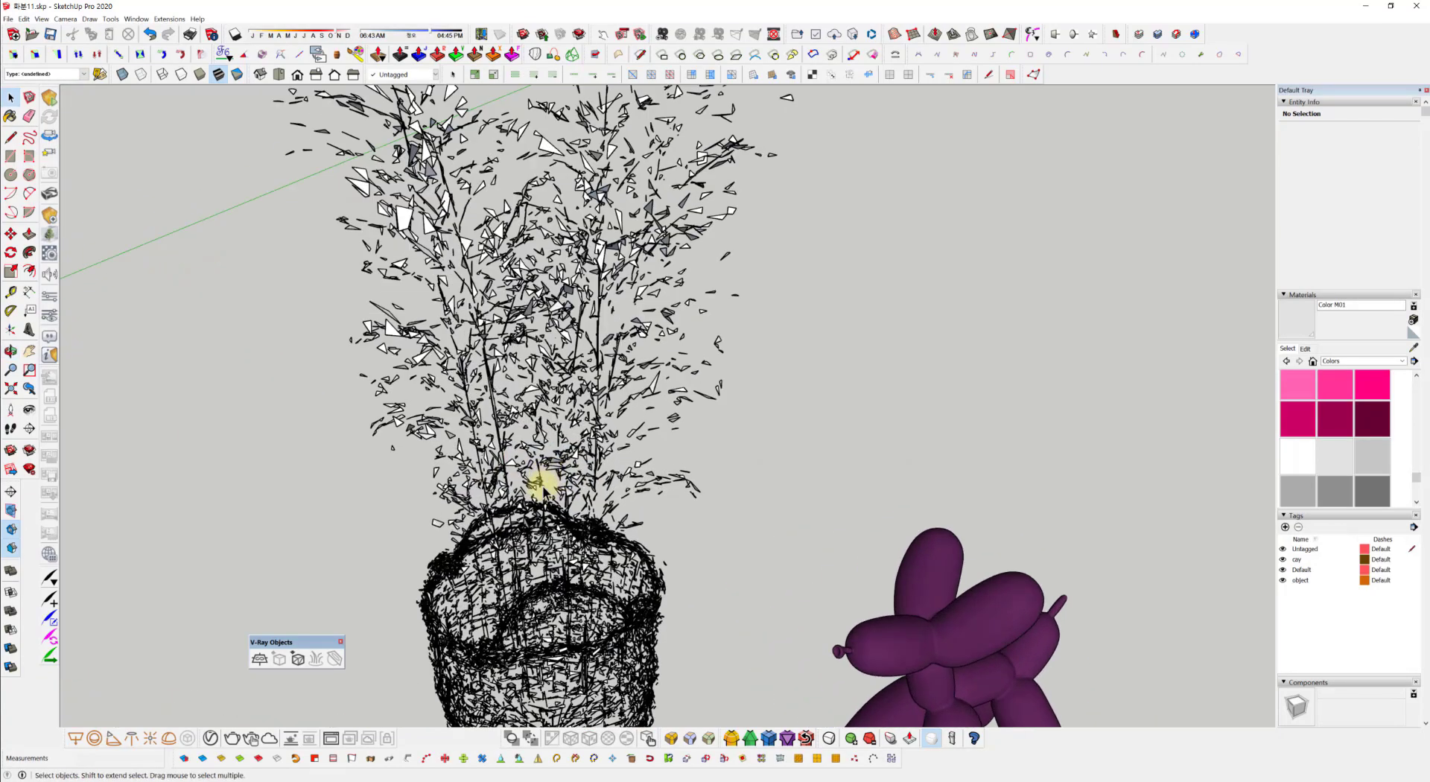
middle_drag(557, 376, 501, 479)
Step: Try copying the plant proxy to the far side of the balloon dog, and undo the copy
click(575, 572)
scroll(497, 479, down, 3)
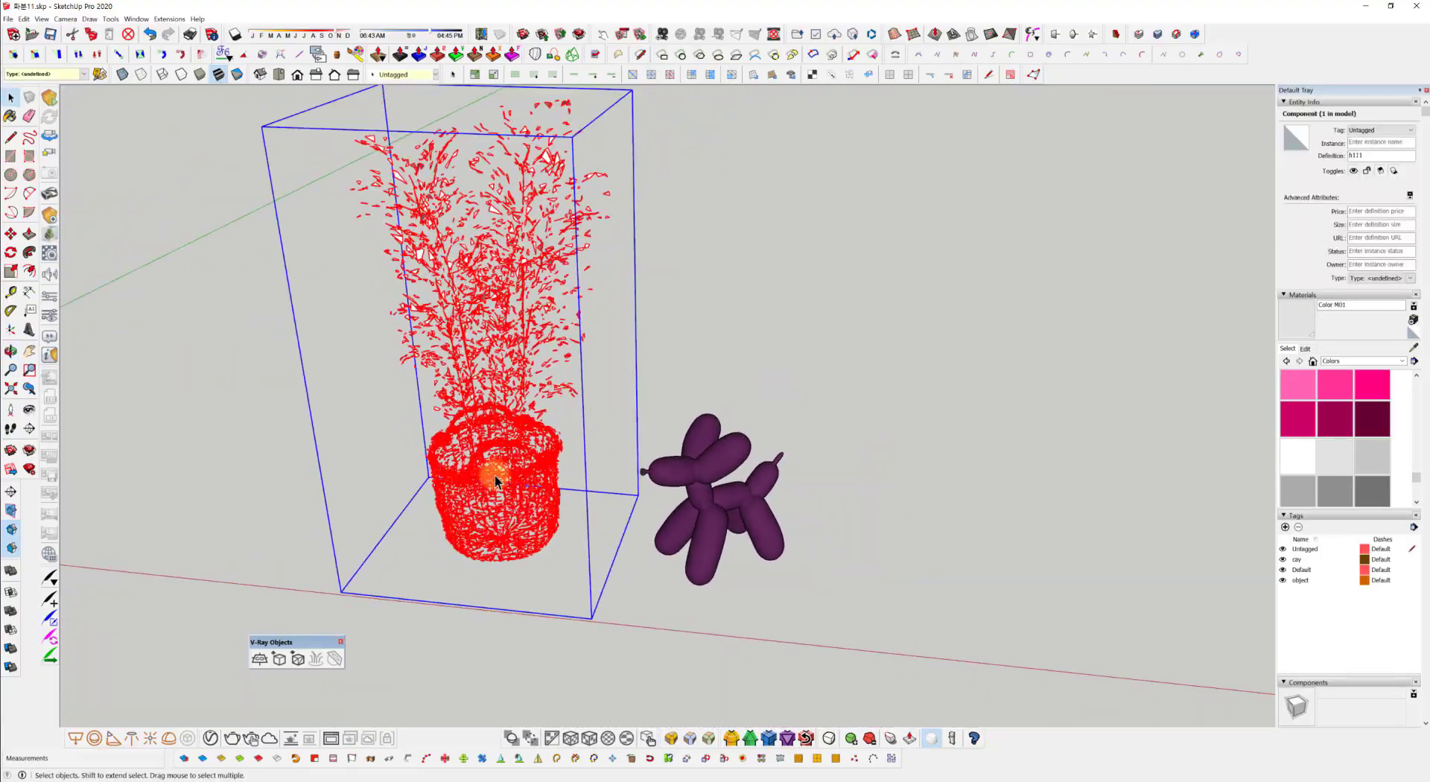
key(m)
click(503, 470)
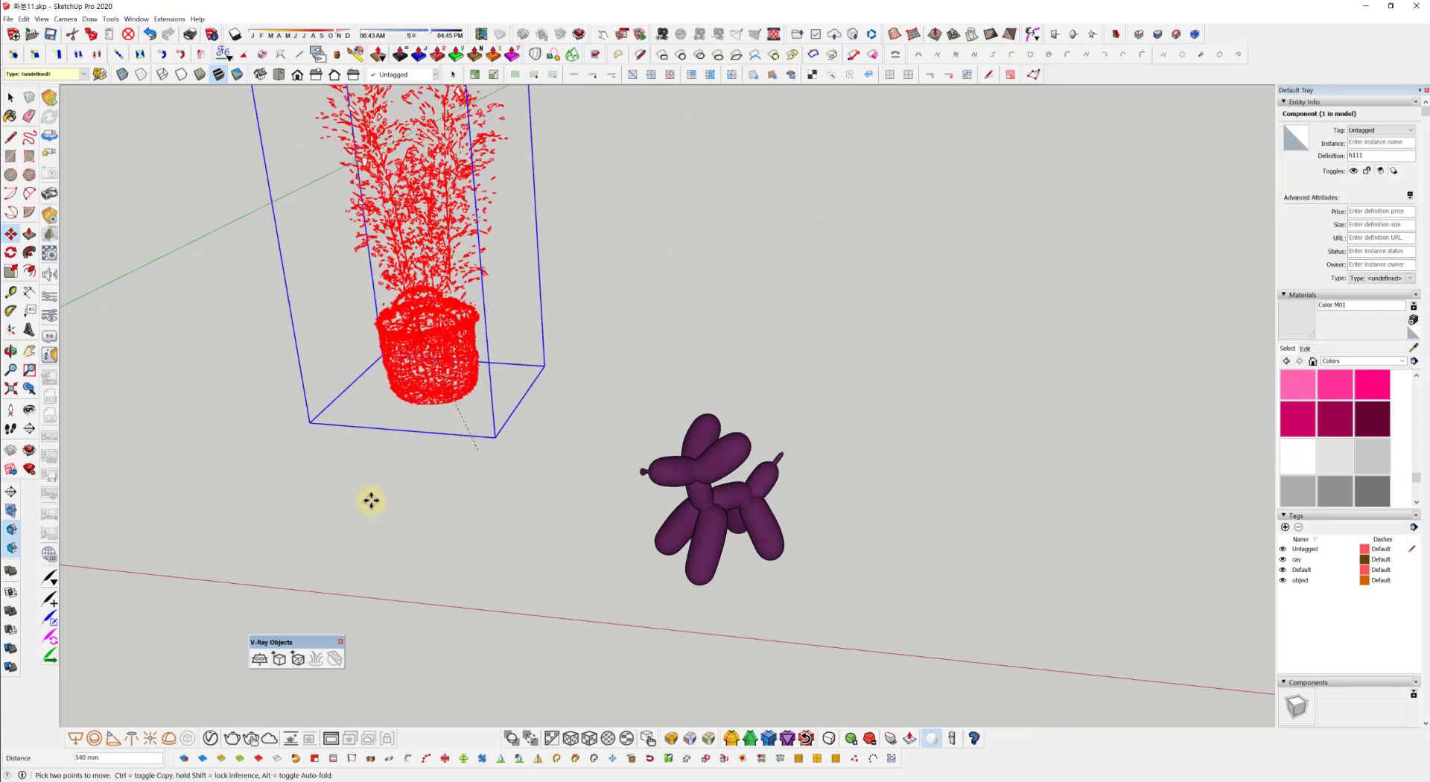
key(ctrl)
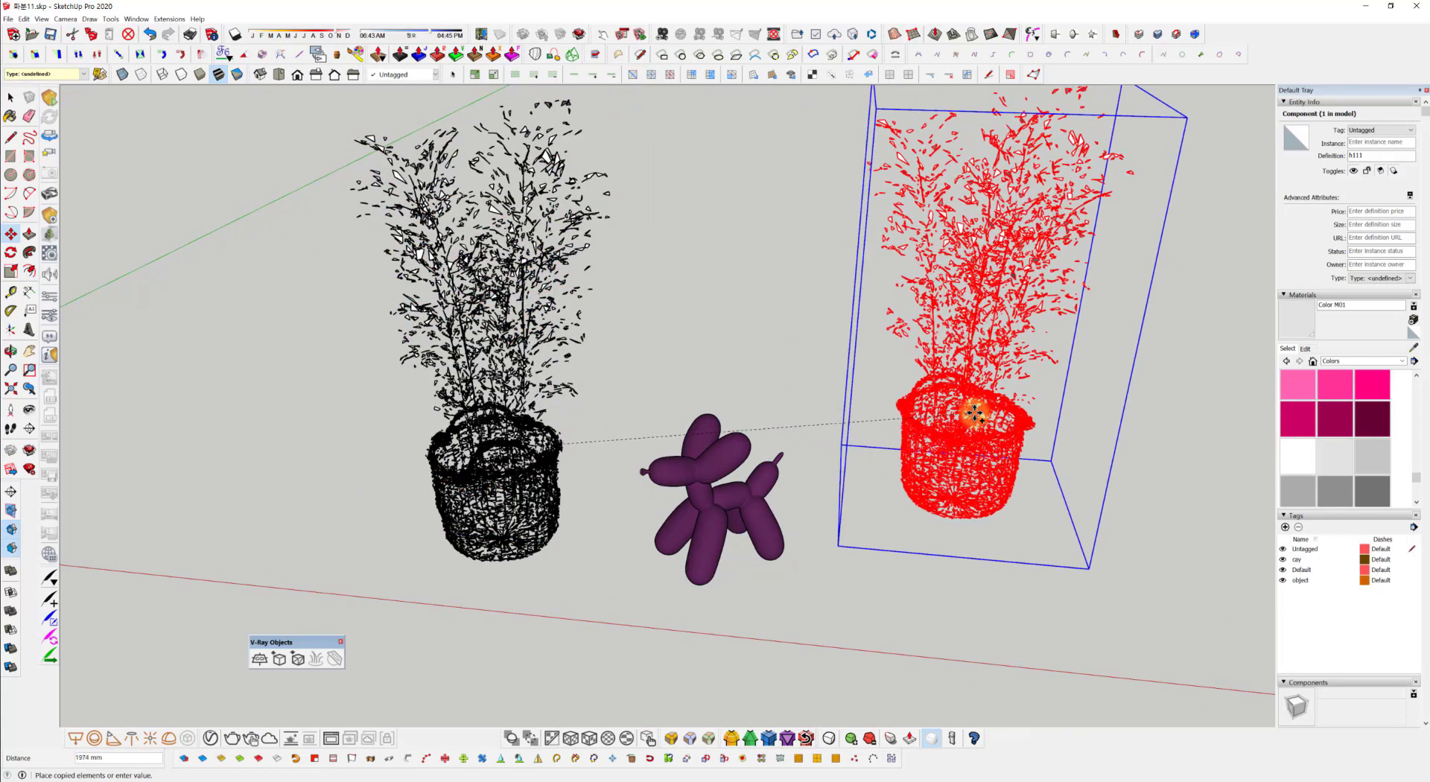
click(839, 425)
middle_drag(839, 426, 805, 470)
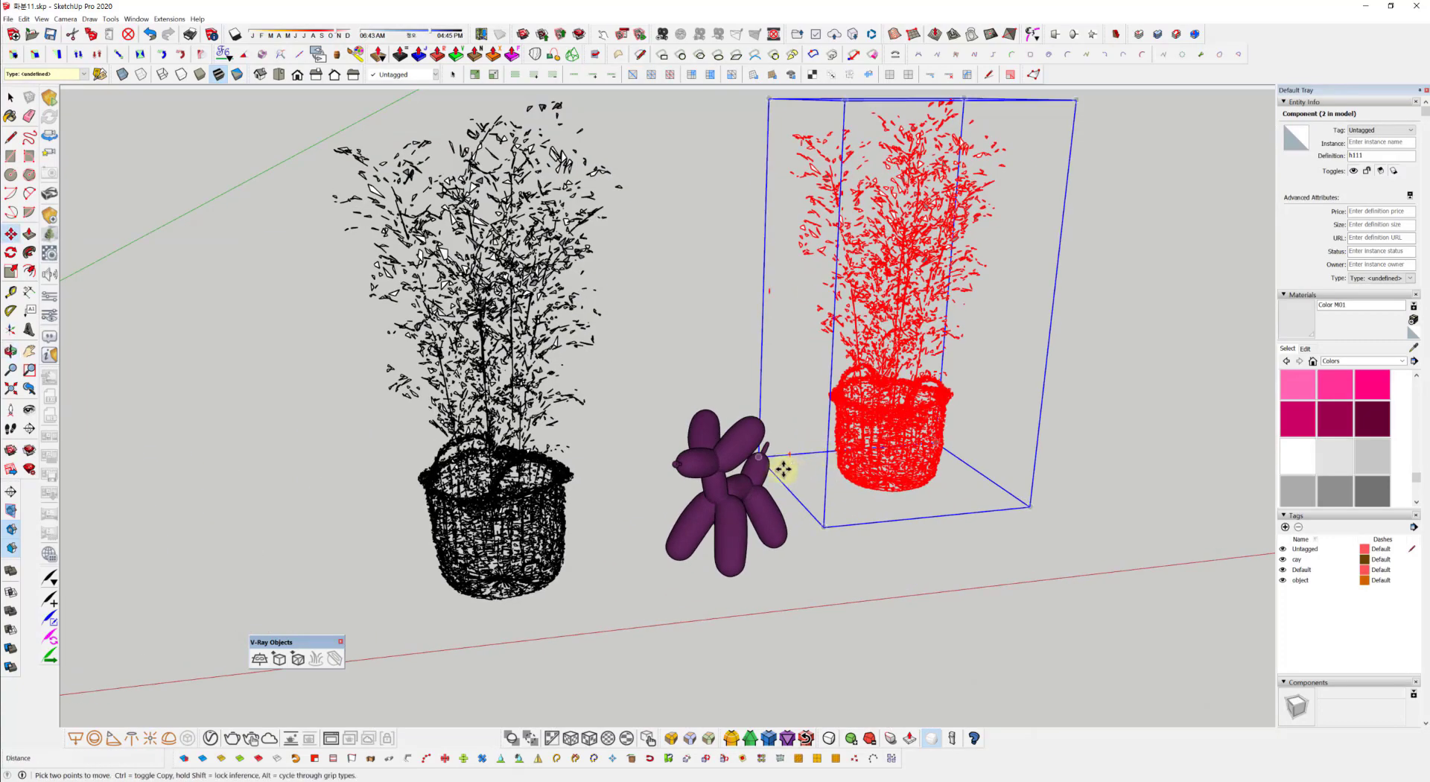
key(ctrl+z)
middle_drag(442, 384, 552, 409)
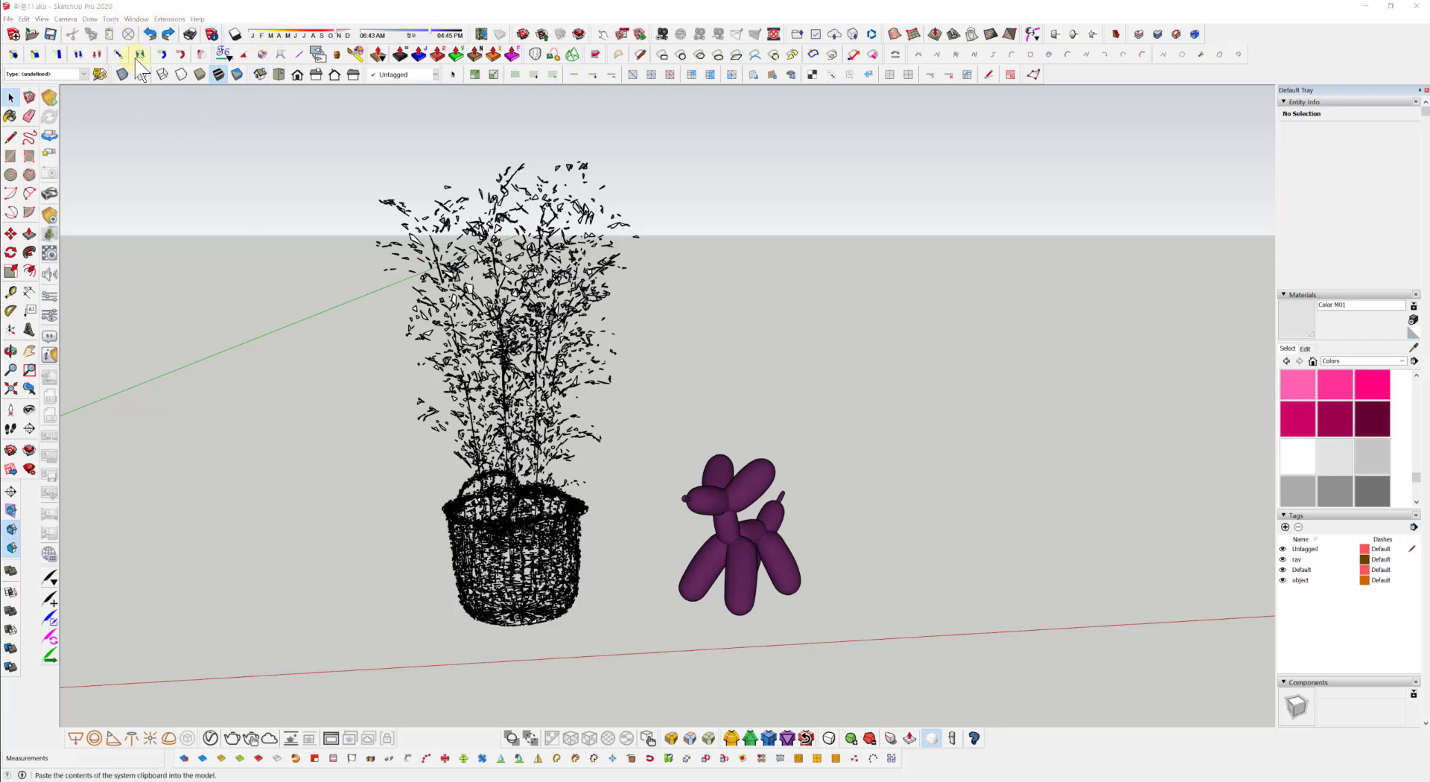
Step: Check the entire model's edge and face counts in the Model Info statistics
click(137, 19)
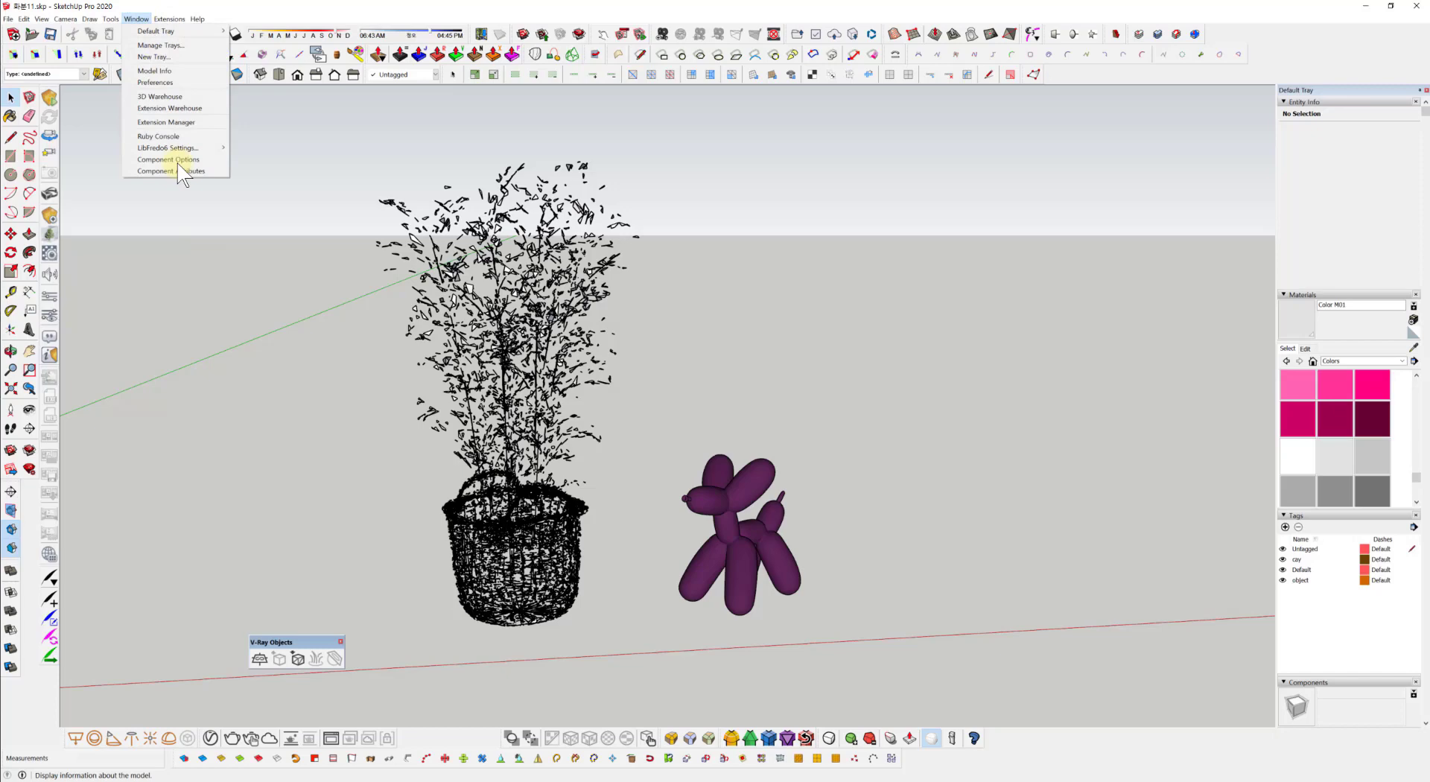
click(179, 71)
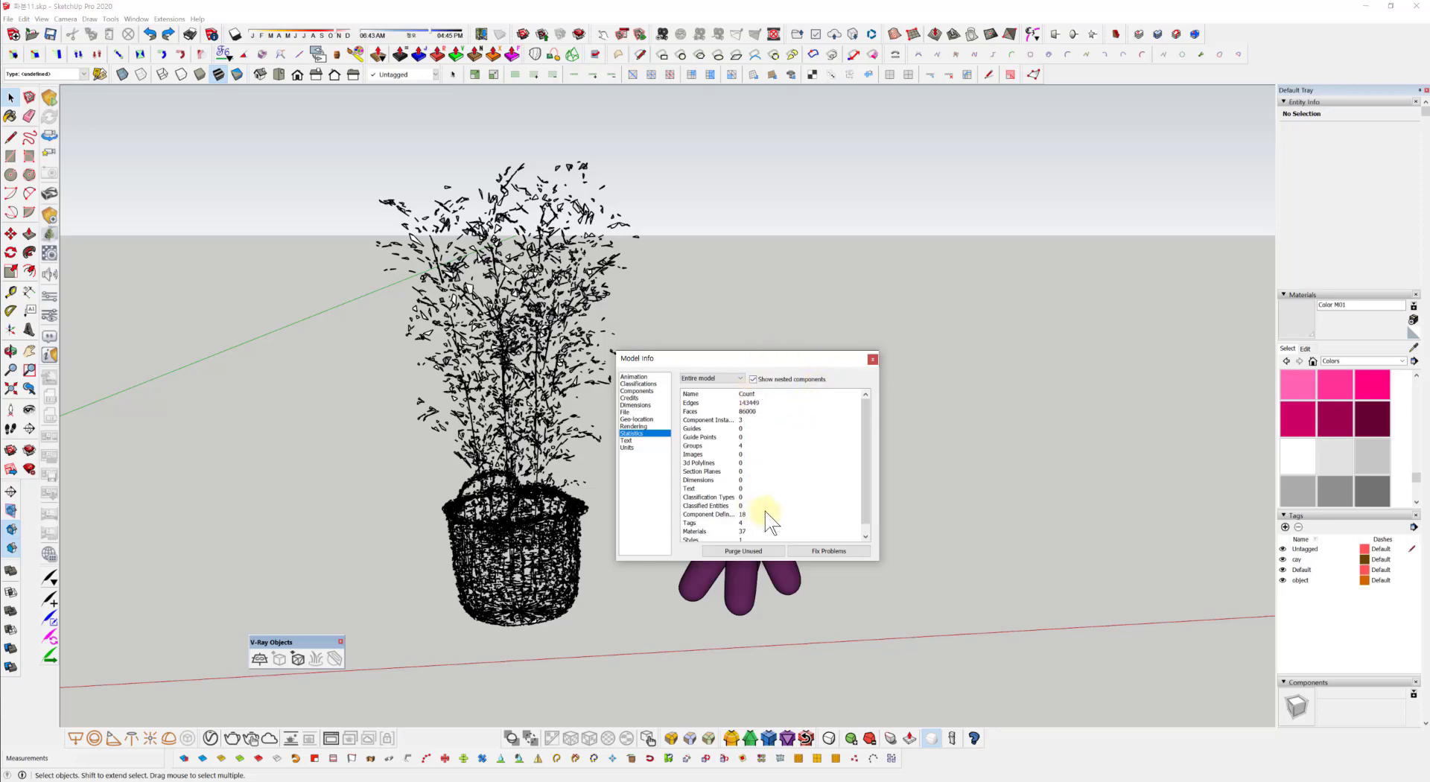
click(872, 360)
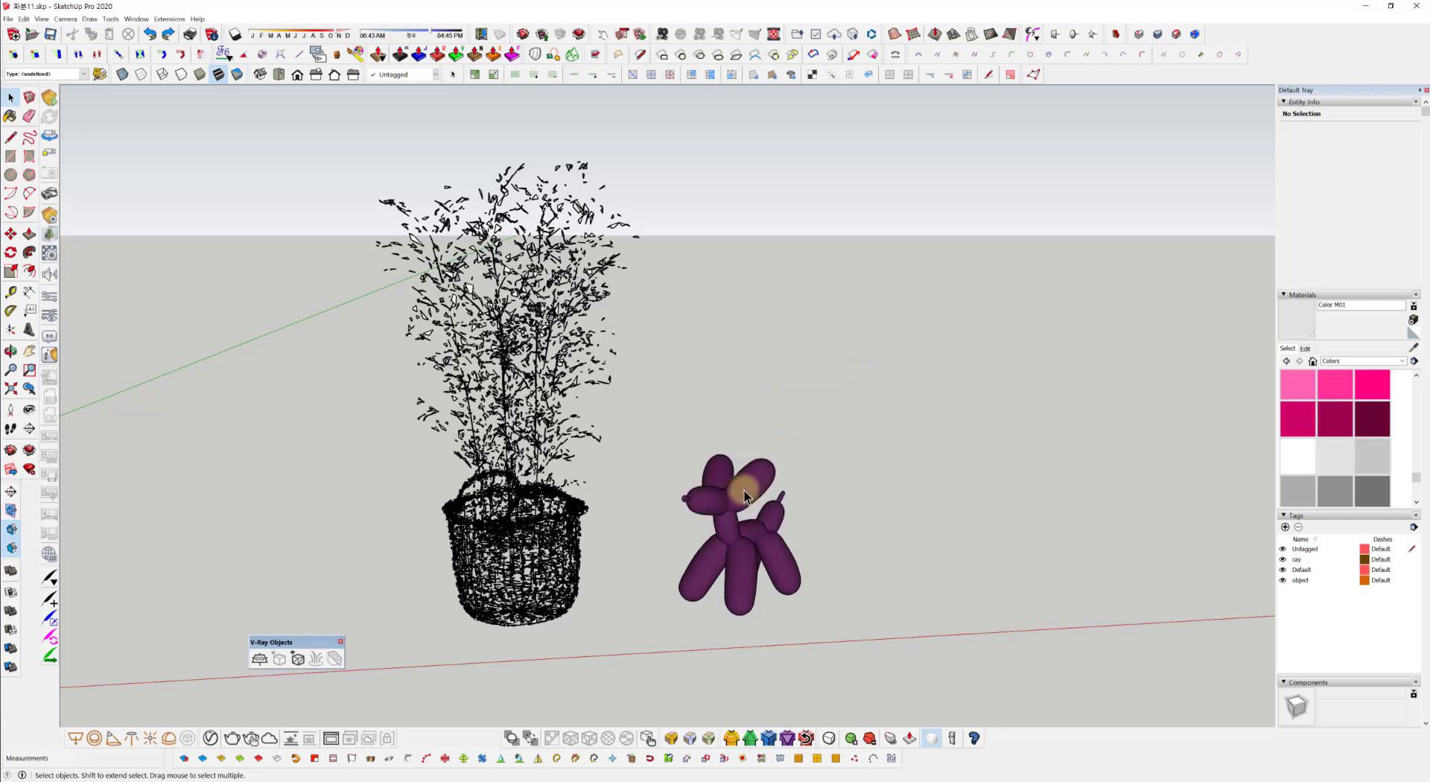
Step: Examine the plant proxy's sparse leaves and wire basket from several angles, including inside its component, alongside the balloon dog
click(788, 514)
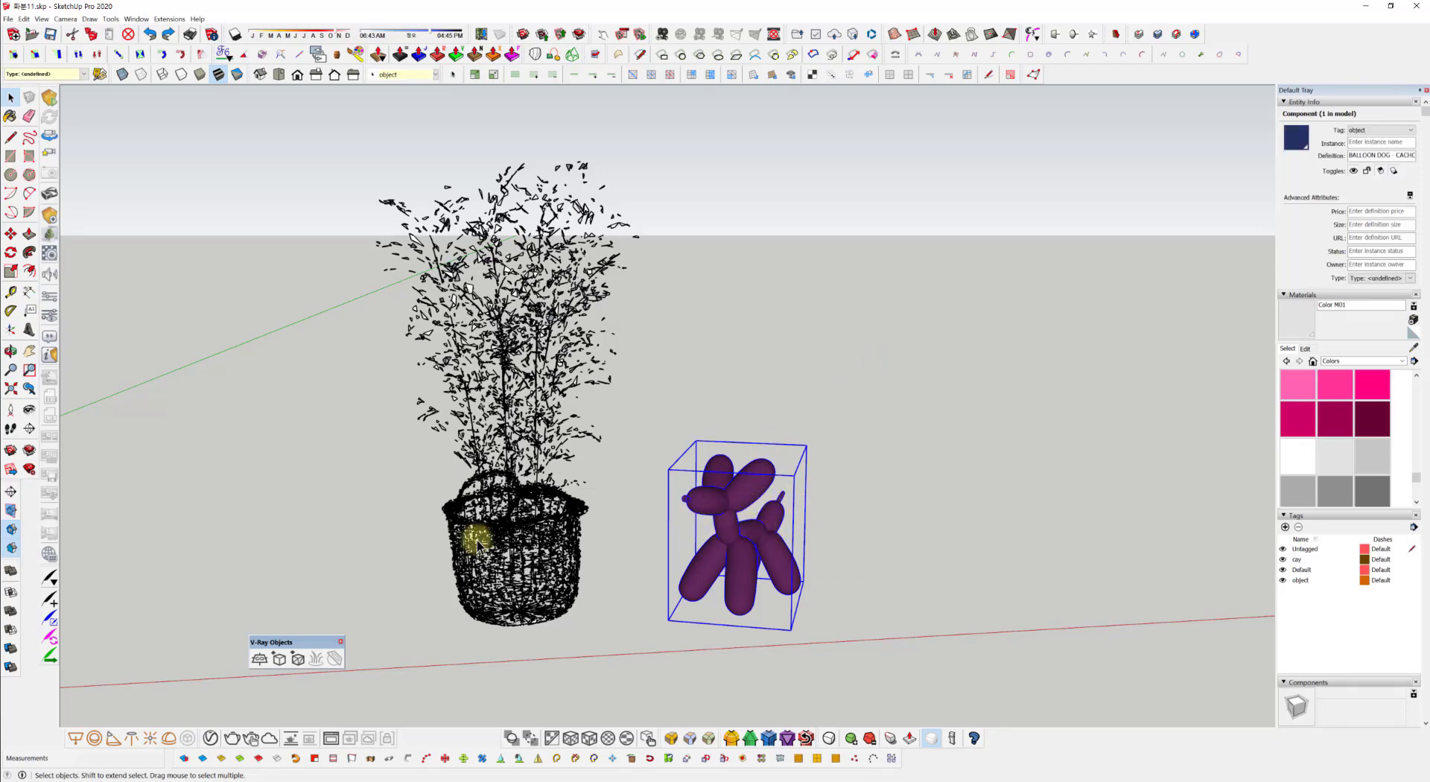
middle_drag(476, 544, 549, 525)
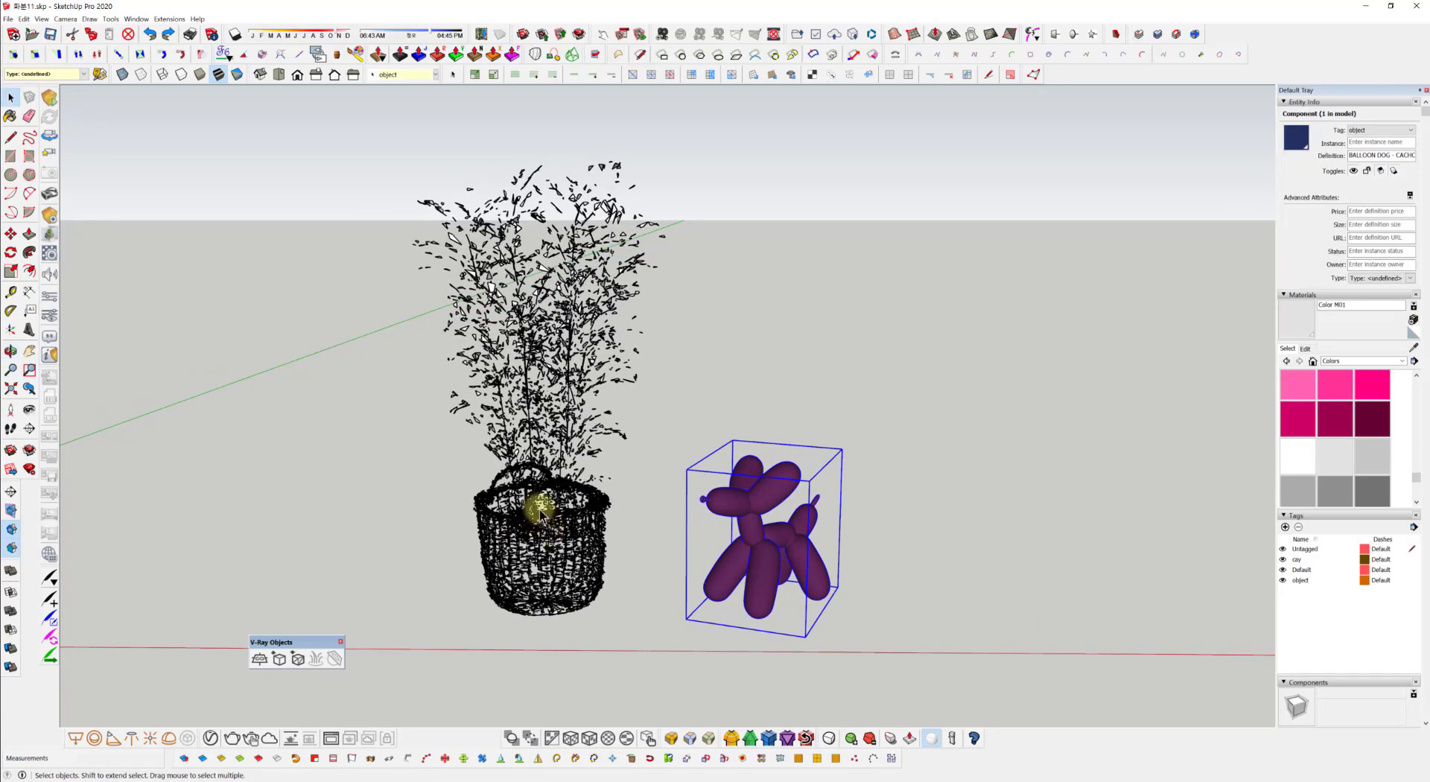
middle_drag(510, 584, 565, 281)
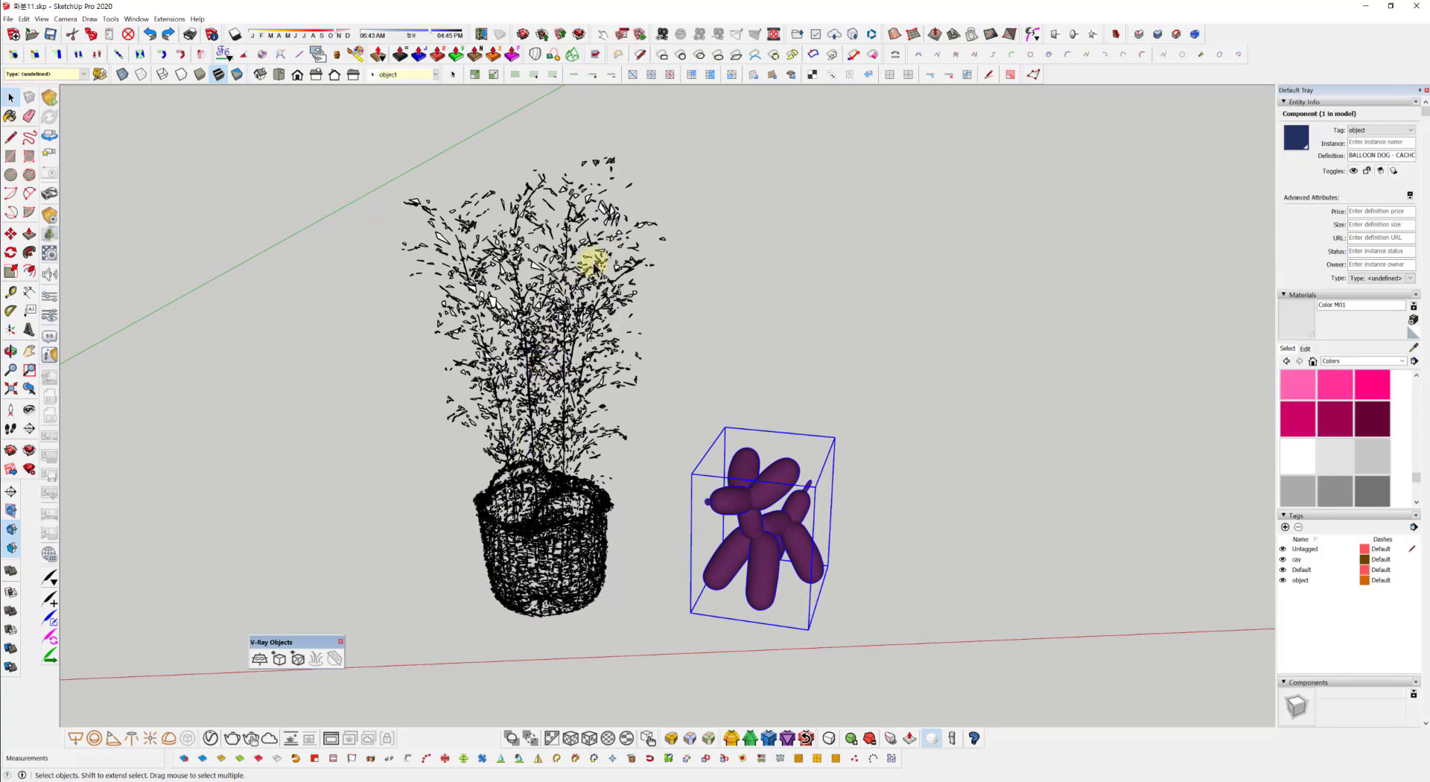
middle_drag(494, 385, 515, 534)
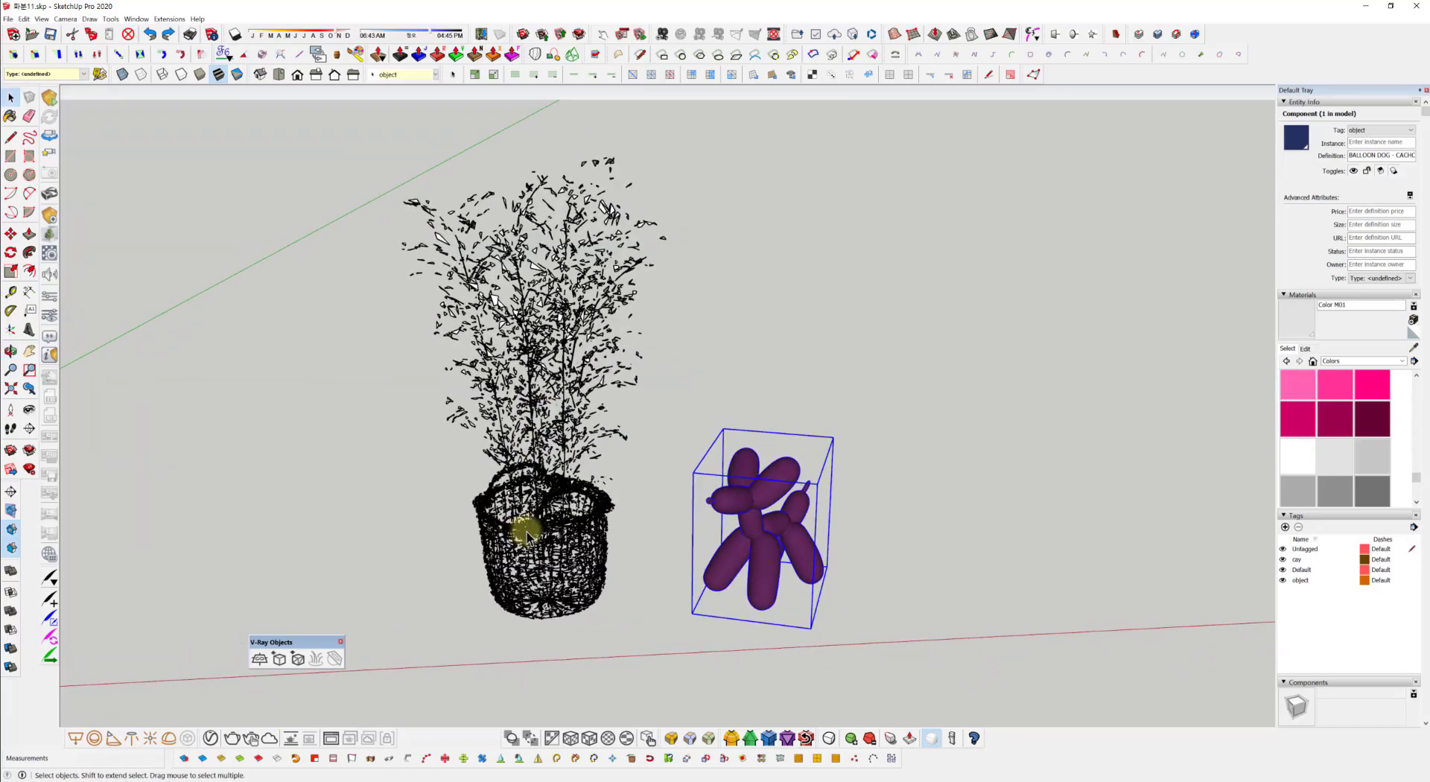
click(526, 531)
middle_drag(775, 387, 520, 411)
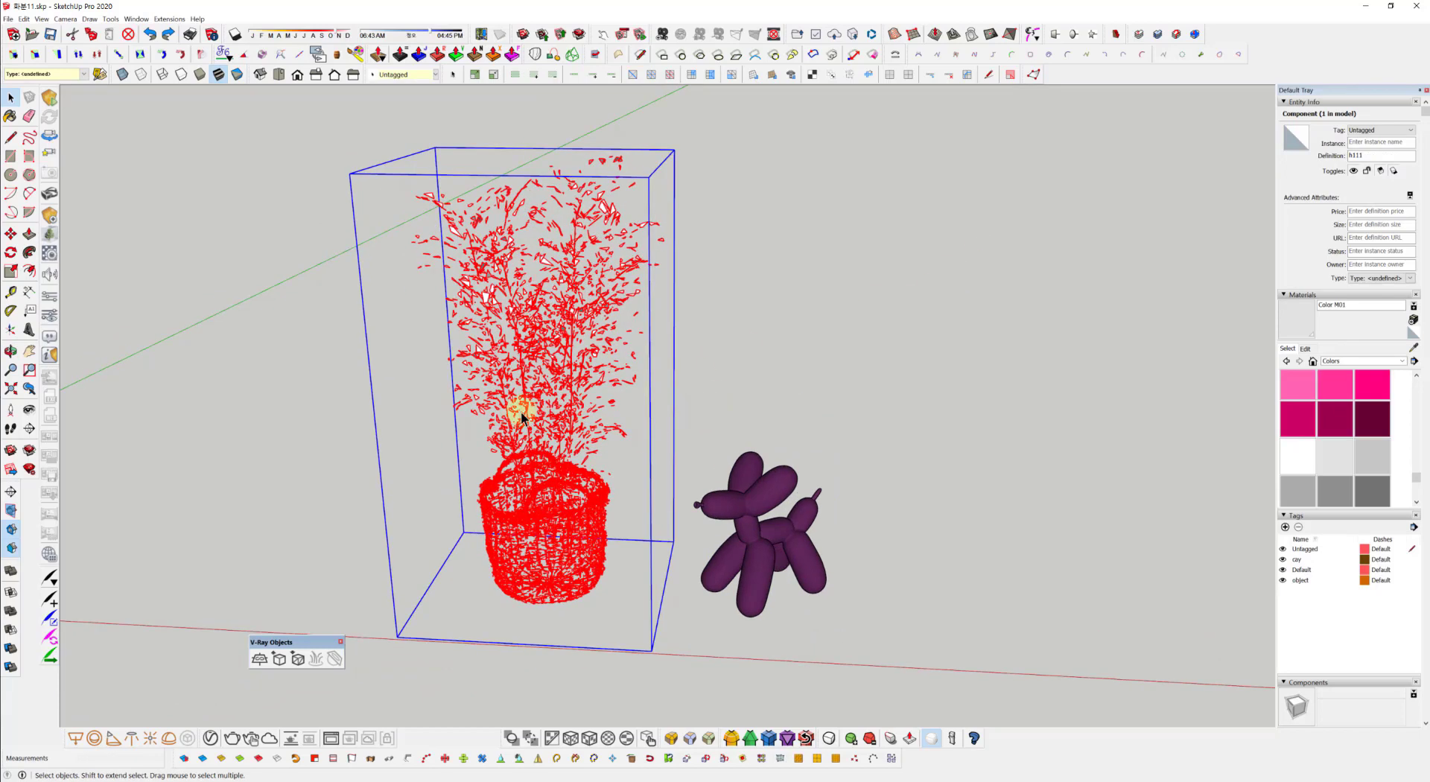
click(463, 473)
double_click(511, 486)
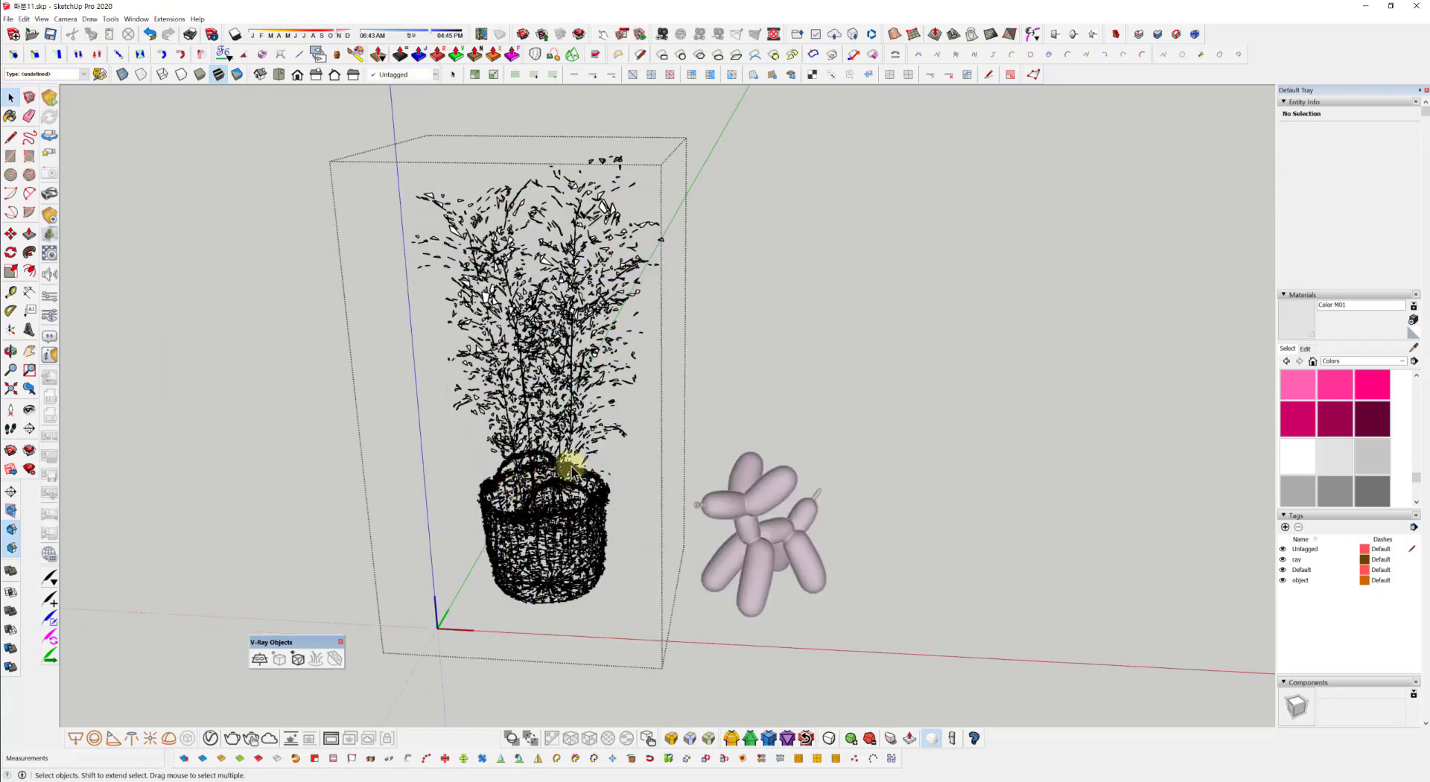
click(629, 430)
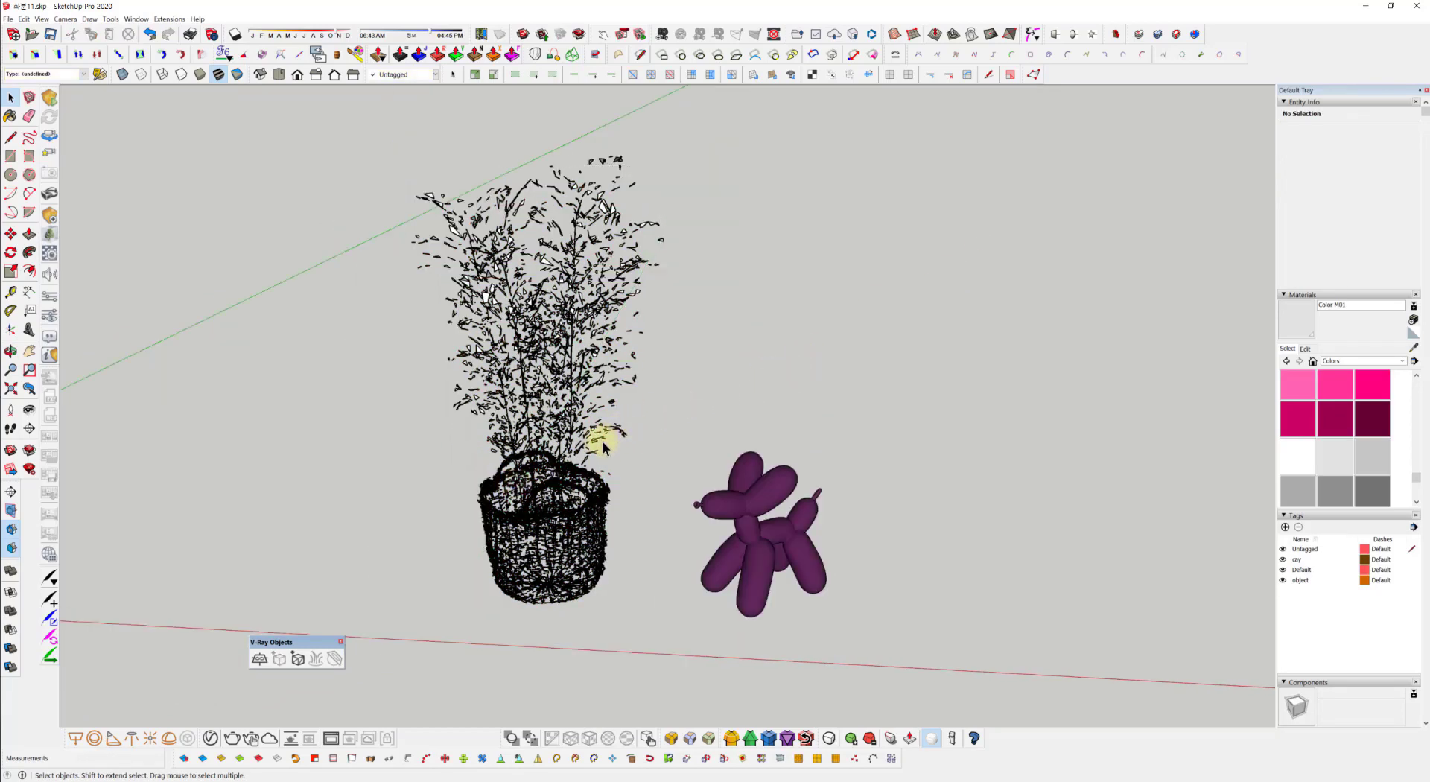
scroll(575, 470, up, 4)
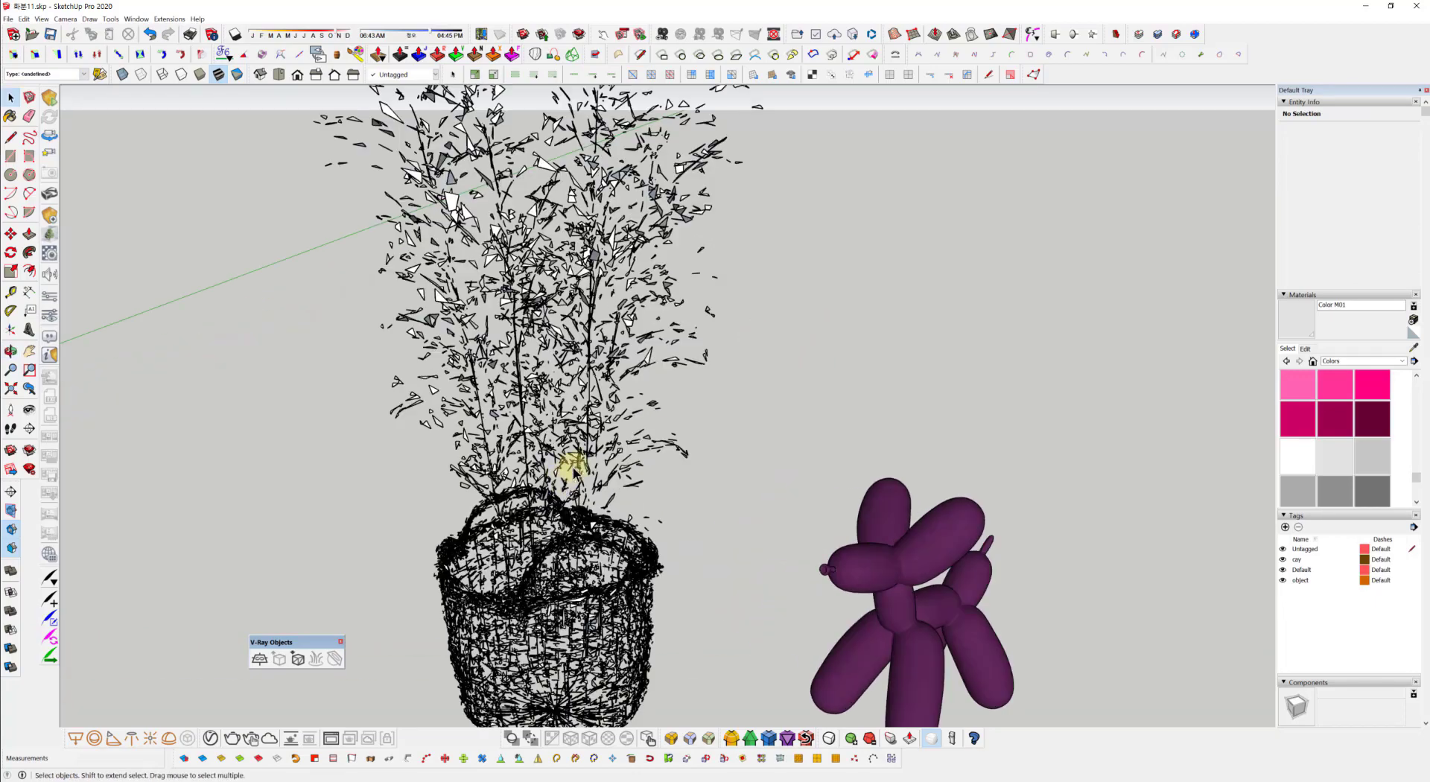
scroll(592, 498, down, 3)
mouse_move(564, 487)
middle_down()
mouse_move(593, 498)
mouse_move(852, 399)
mouse_move(567, 540)
middle_up()
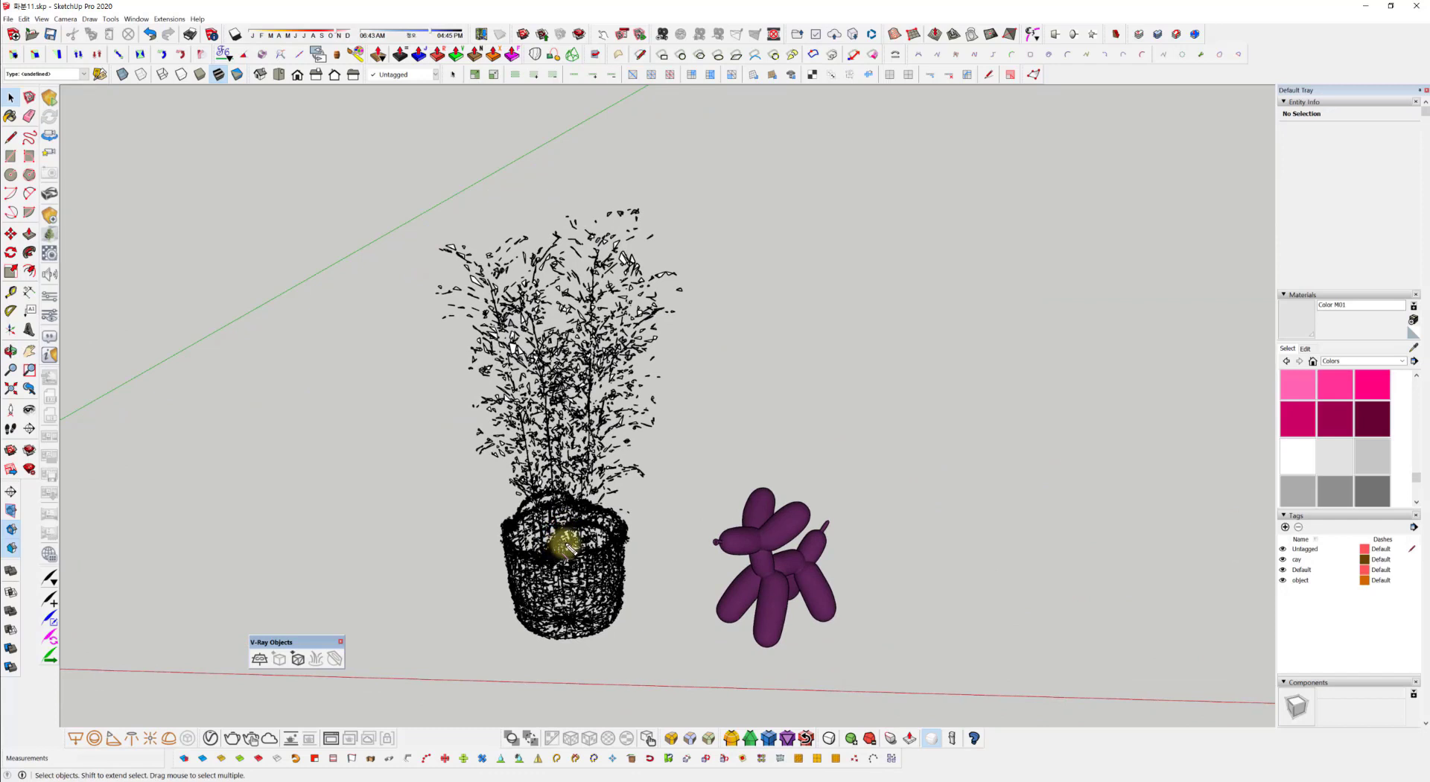
Step: Display the plant proxy's settings in the V-Ray Asset Editor with only the scene's geometries listed
click(298, 660)
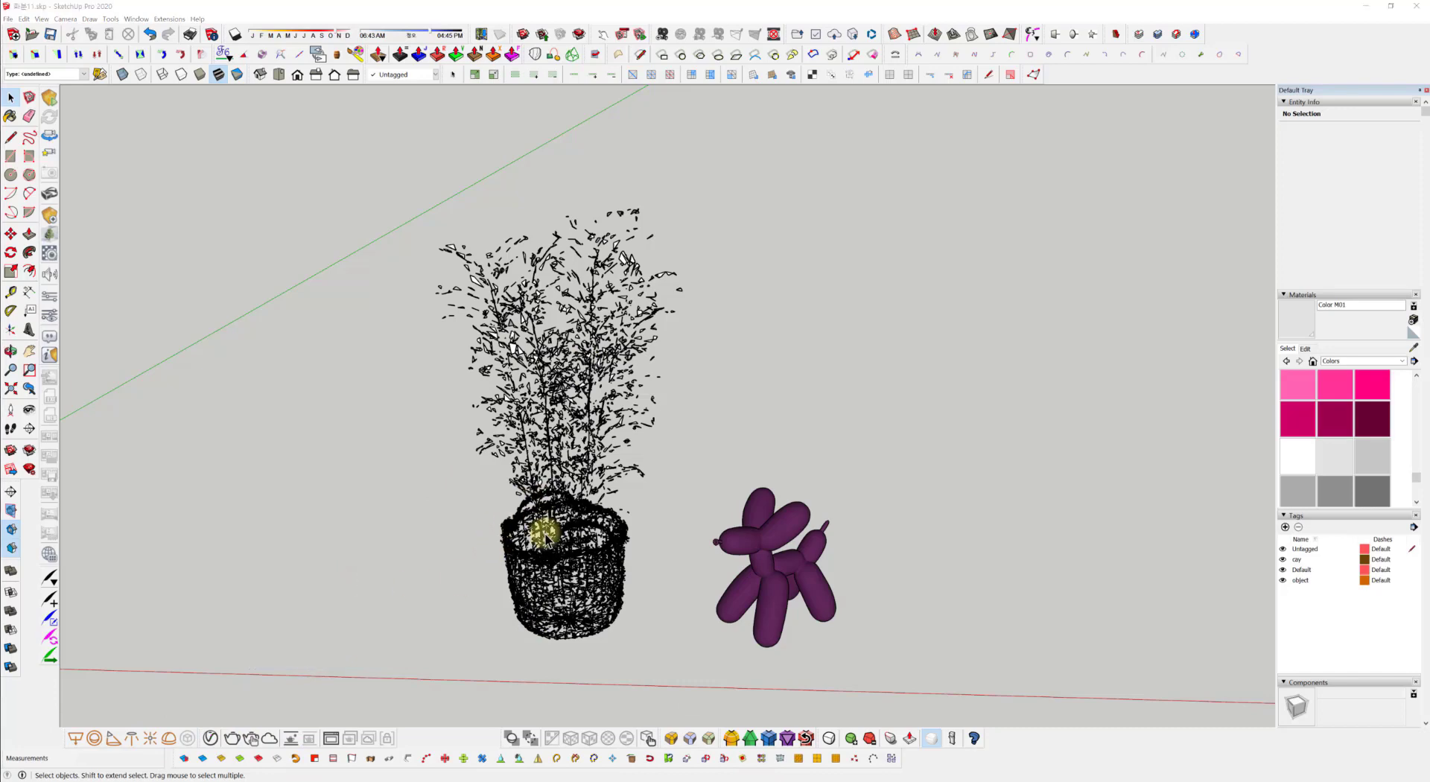
click(211, 738)
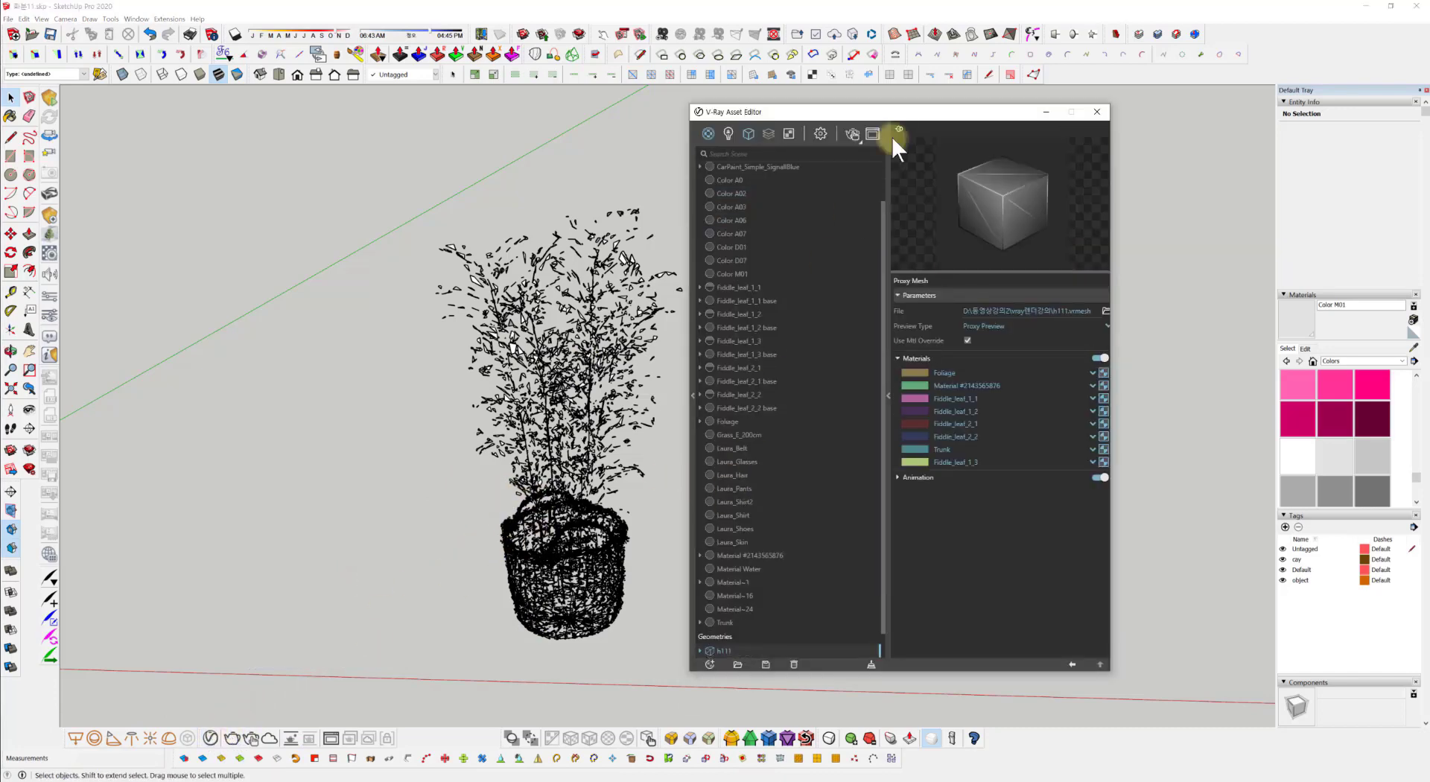
click(768, 133)
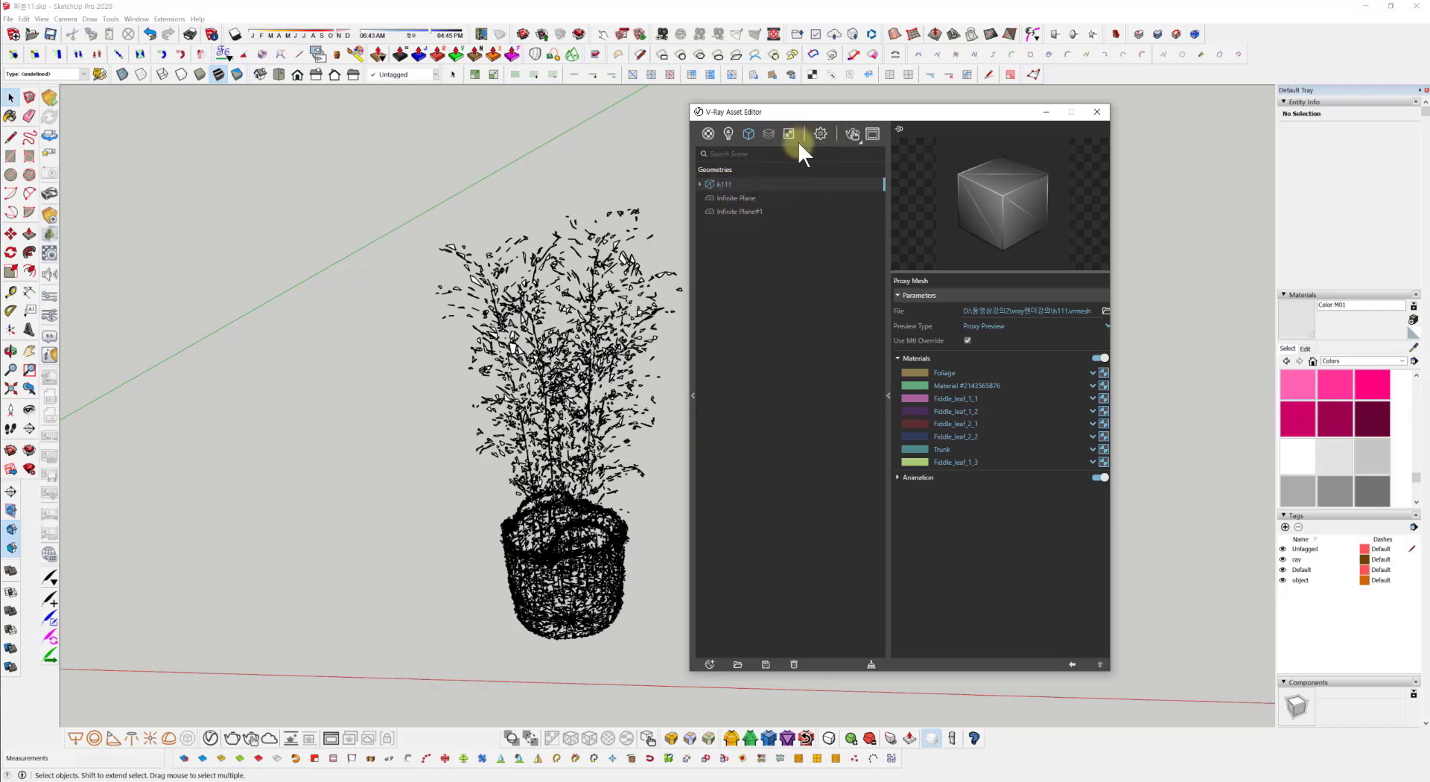
Step: Run an interactive render, view the plant proxy up close from different angles, and stop the render
click(854, 134)
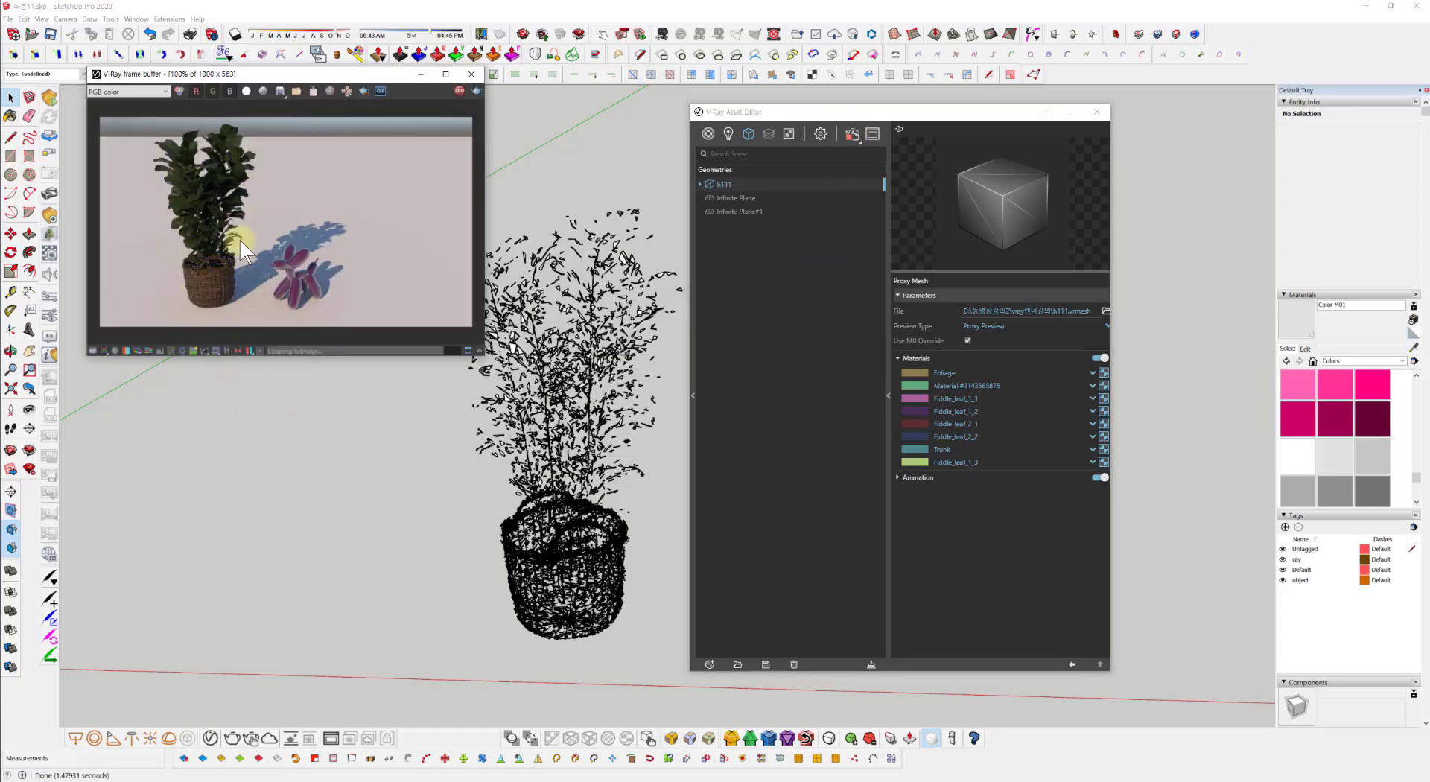
scroll(588, 432, up, 4)
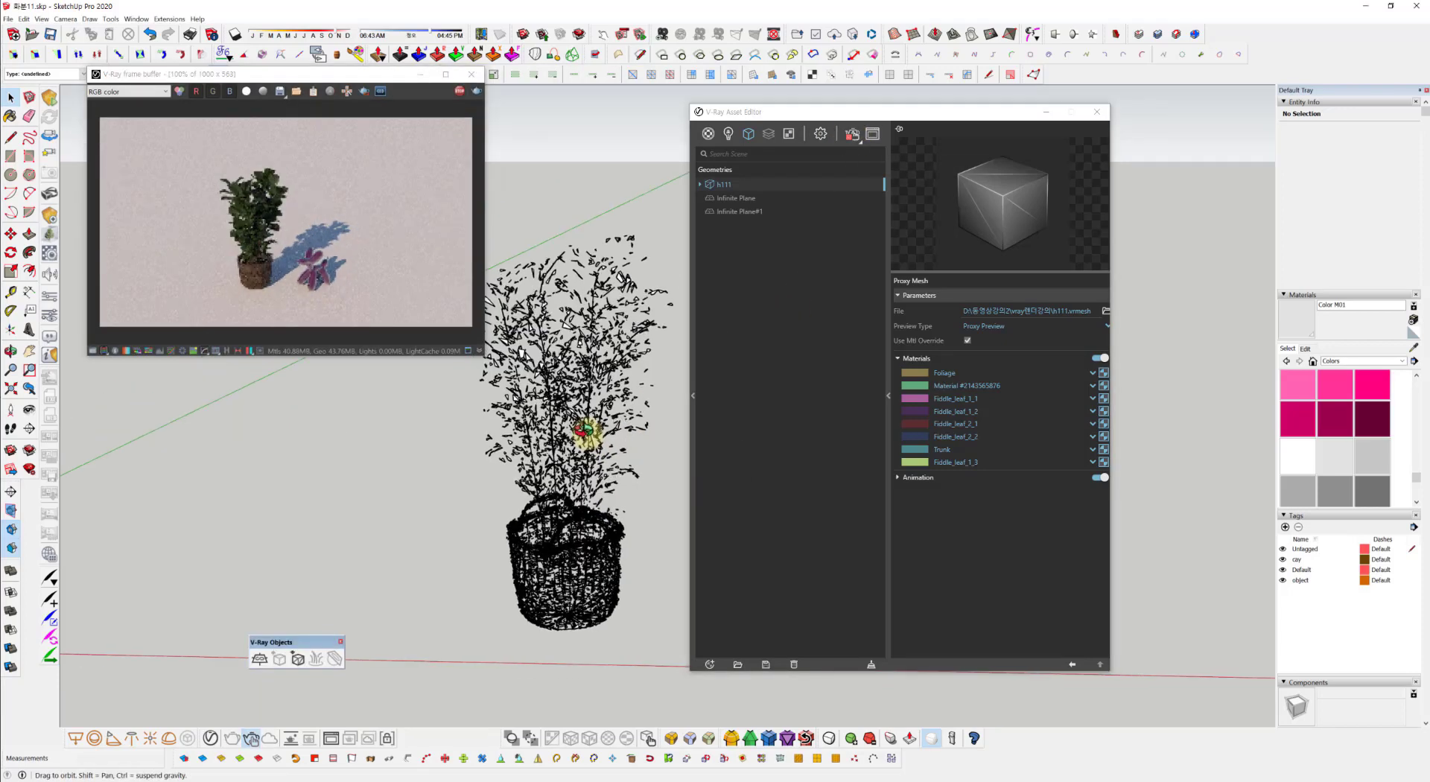
middle_drag(414, 564, 498, 499)
scroll(543, 485, up, 4)
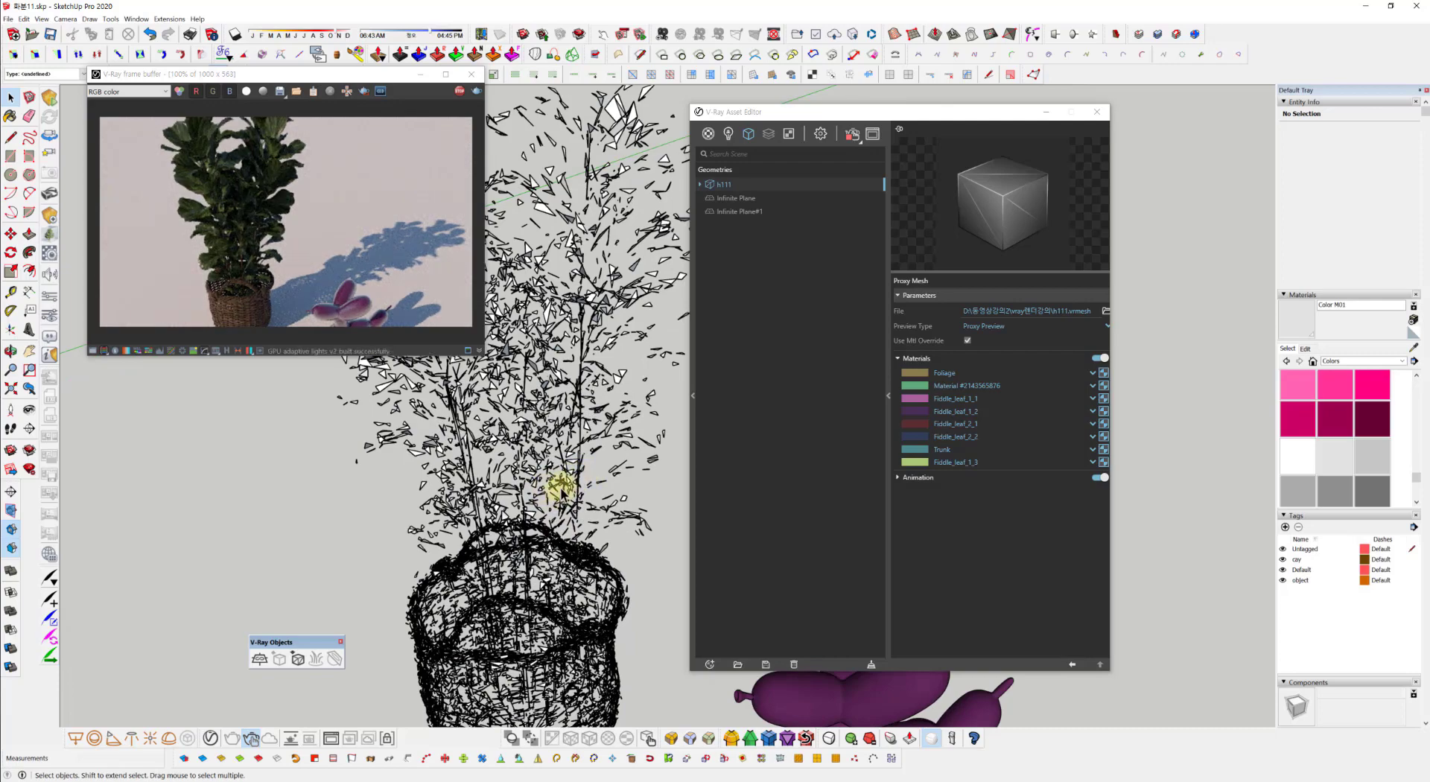
middle_drag(593, 534, 630, 479)
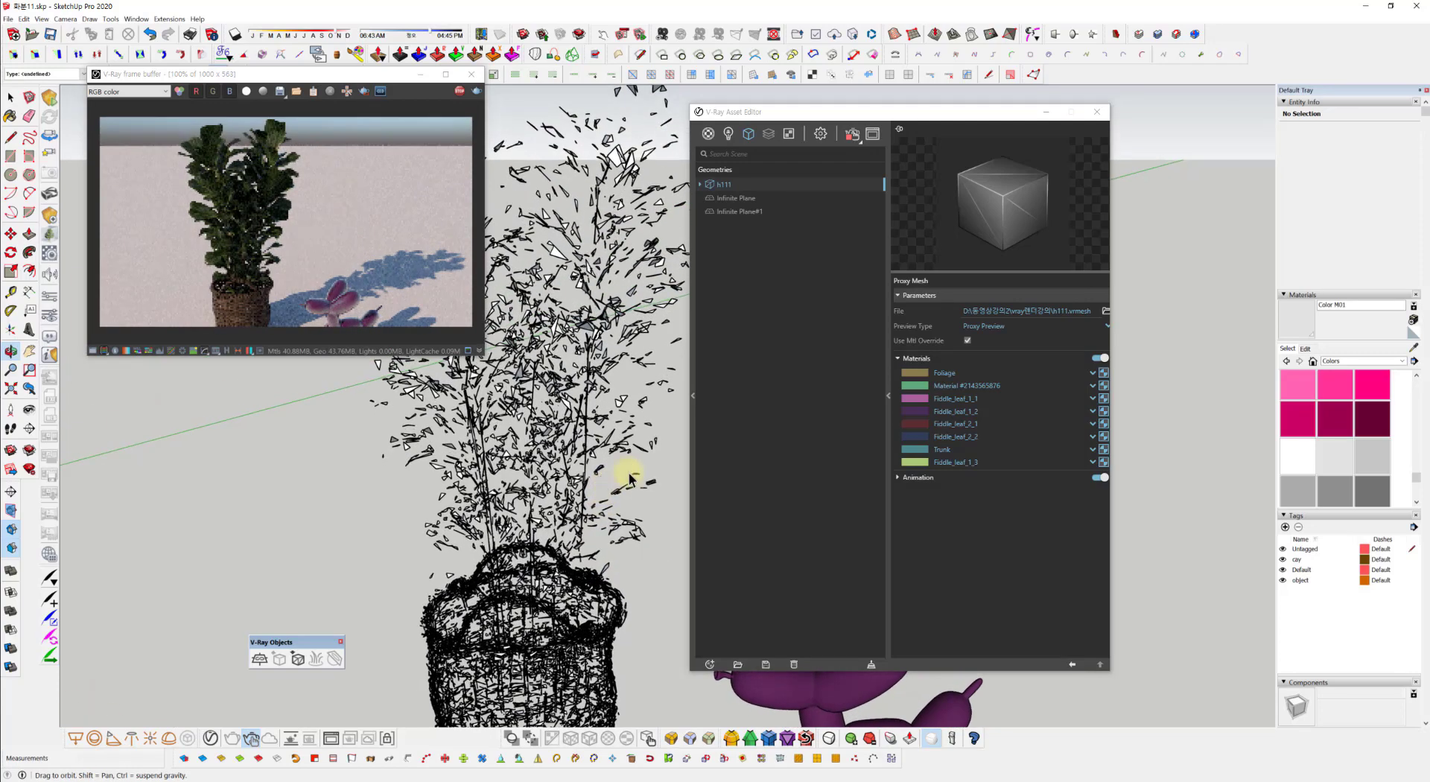
click(459, 91)
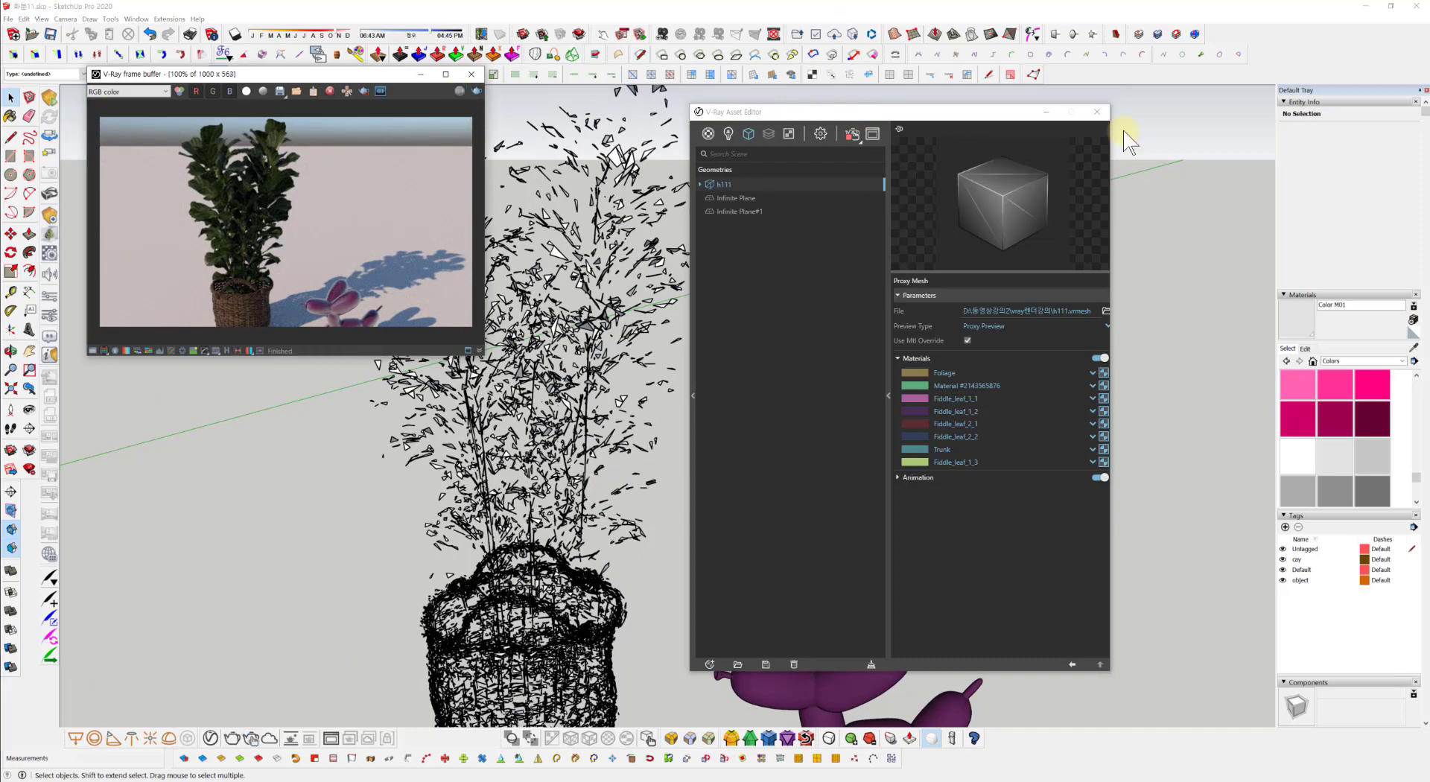
Step: Undo the proxy replacement to restore the original plant, and put away the Asset Editor and frame buffer windows
click(1047, 112)
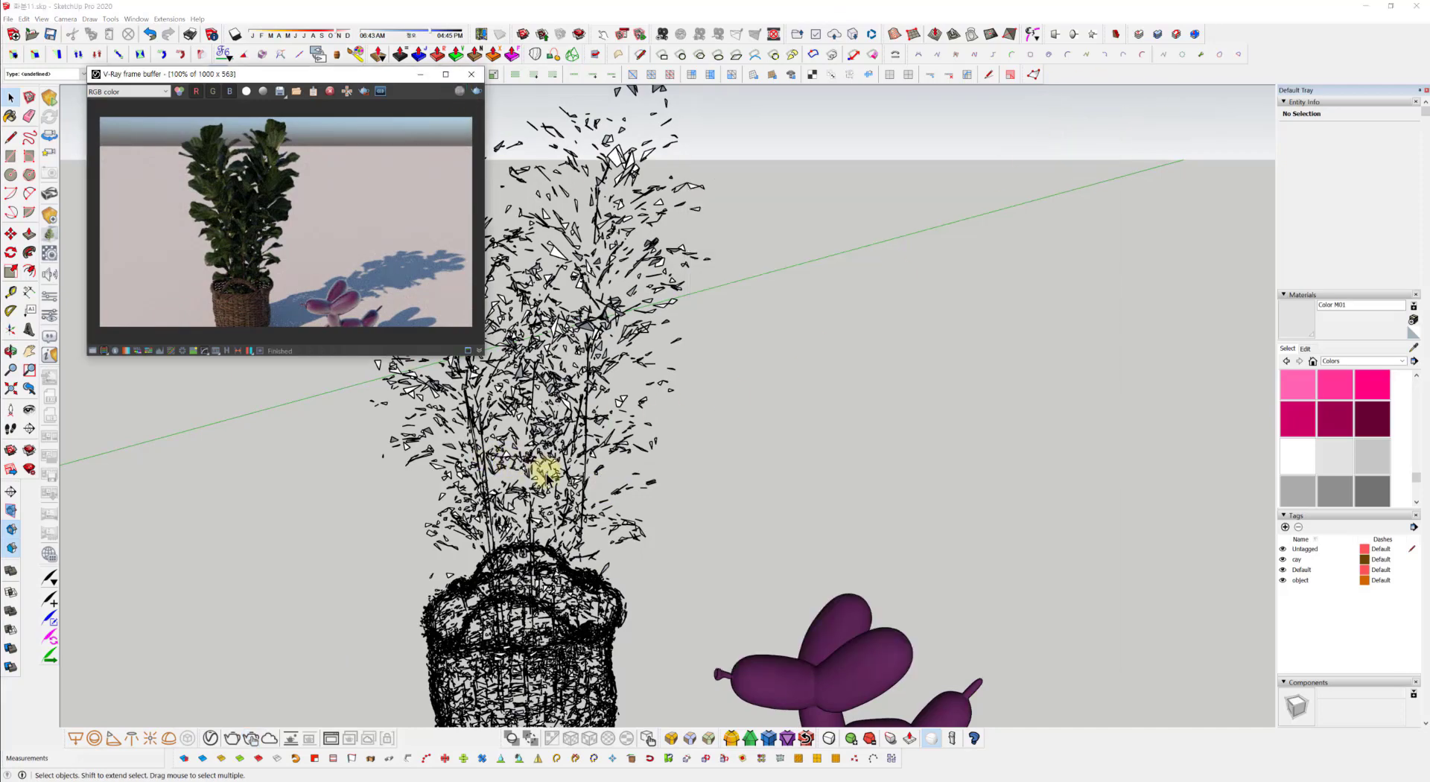
scroll(545, 471, down, 5)
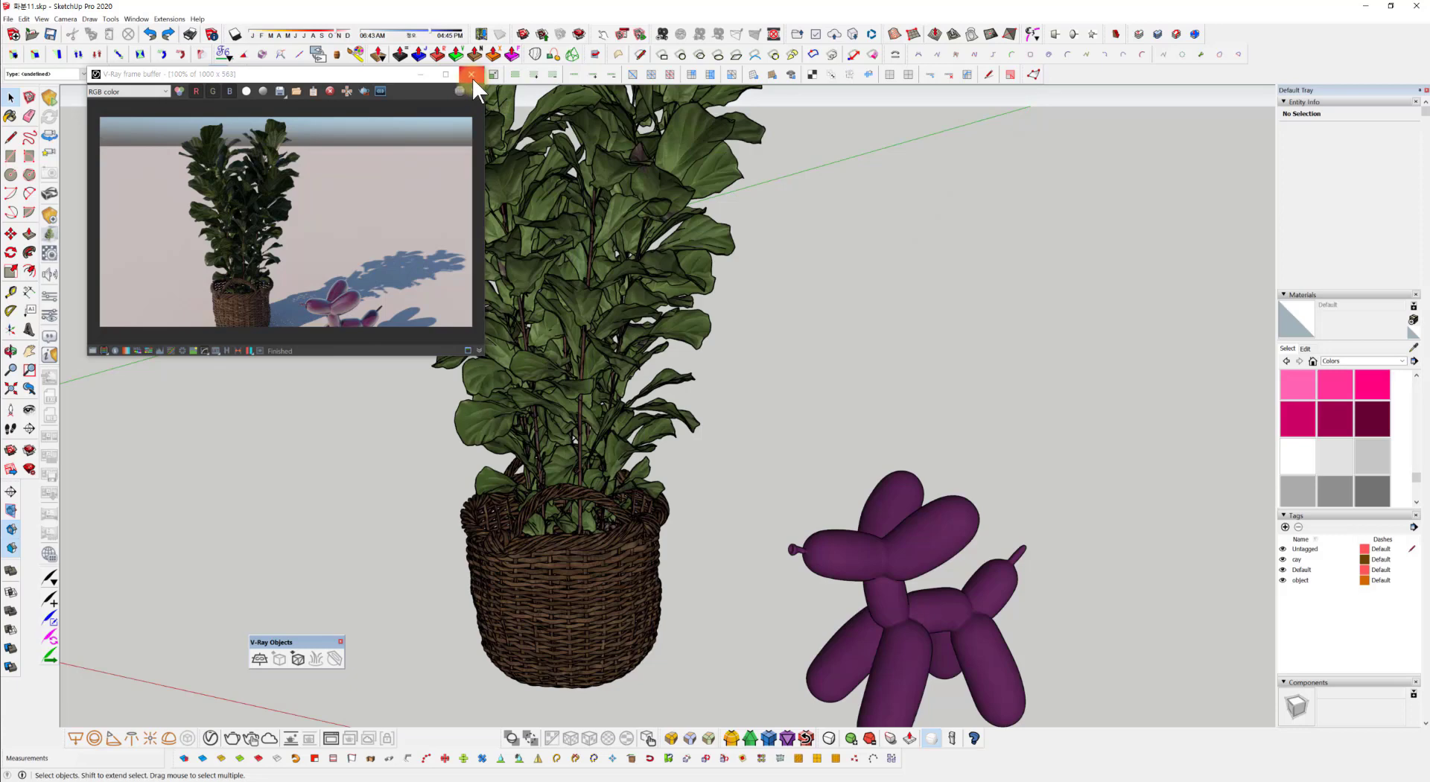
click(472, 78)
Step: Export the potted plant as a proxy mesh with Refined Clustering preview and 10000 preview faces, replacing the original object
middle_drag(547, 602, 610, 579)
click(564, 629)
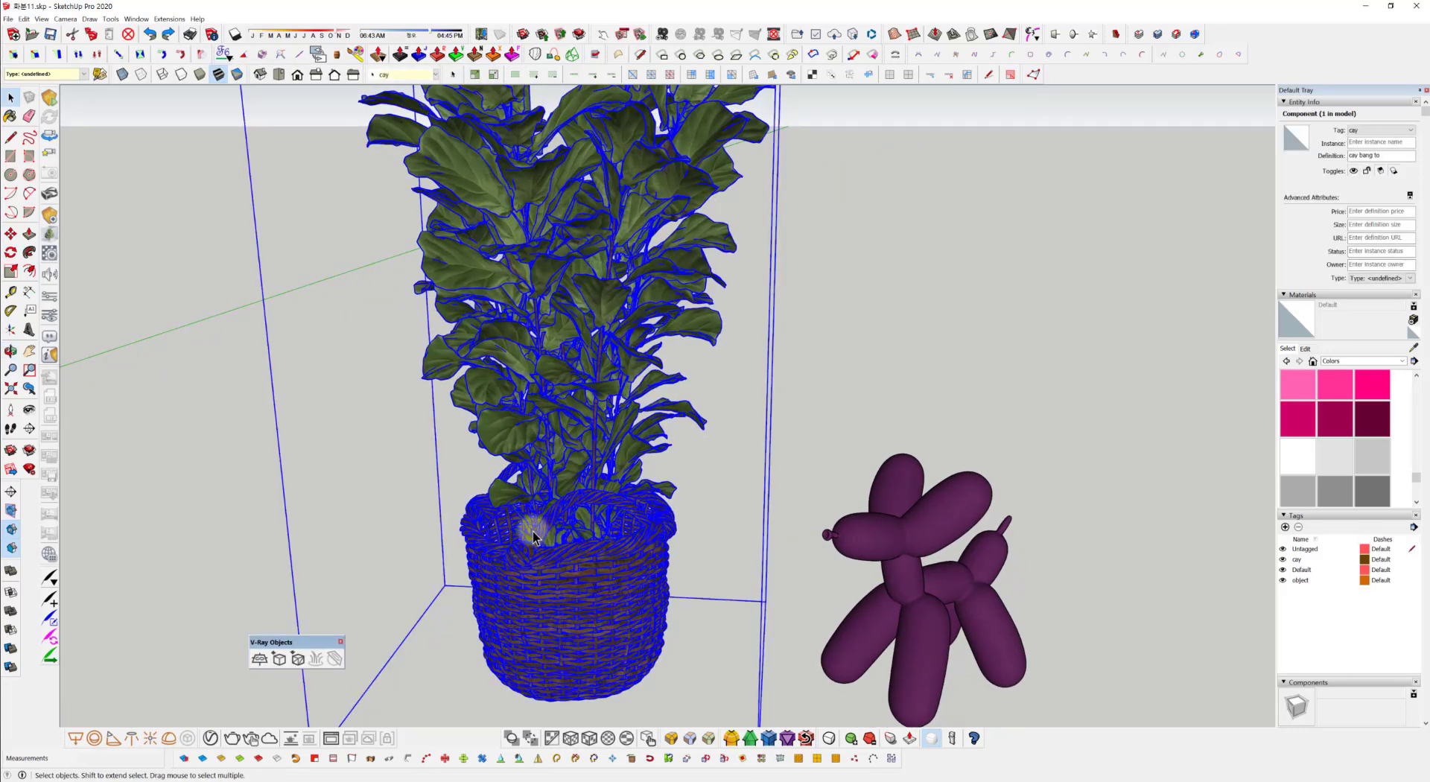
mouse_move(529, 535)
middle_down()
mouse_move(493, 508)
mouse_move(514, 532)
middle_up()
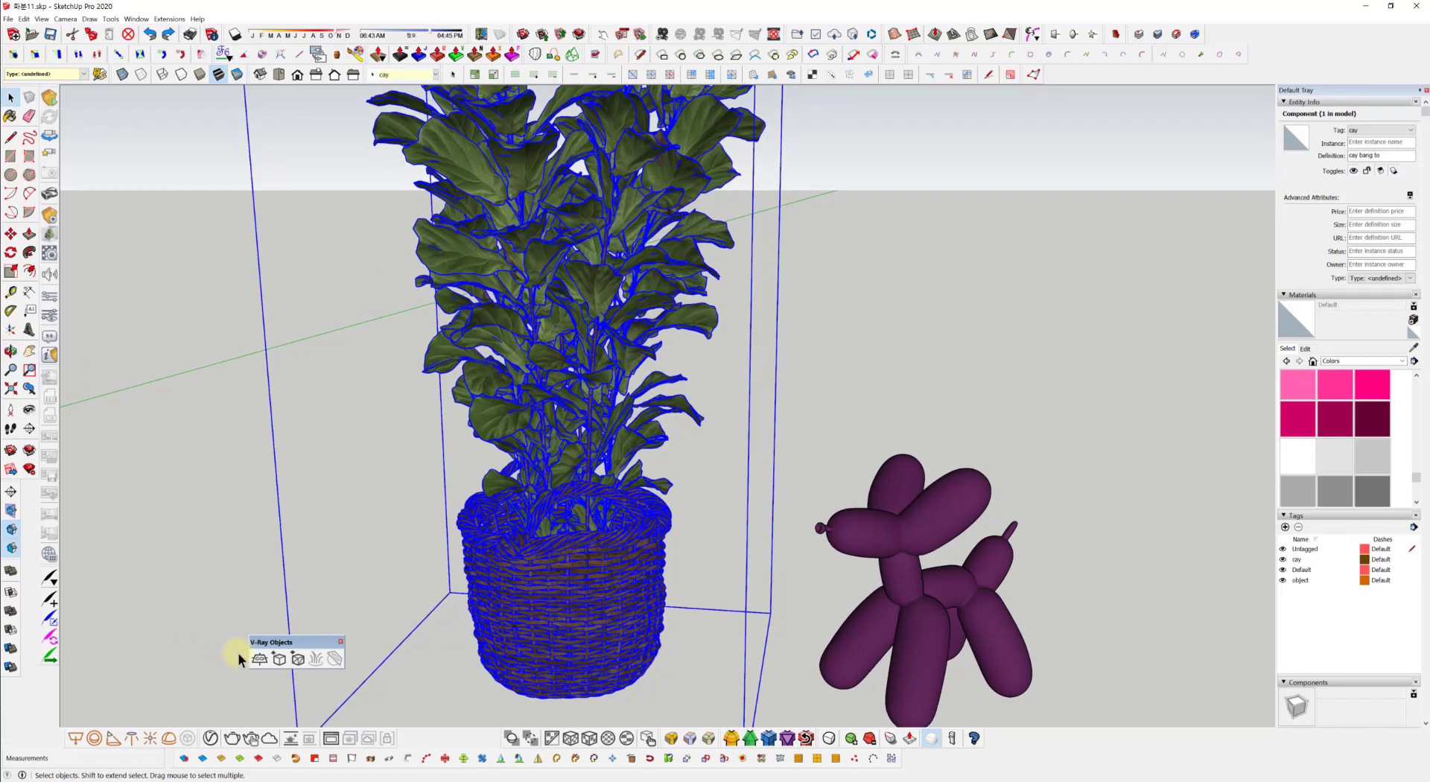
click(297, 659)
click(820, 332)
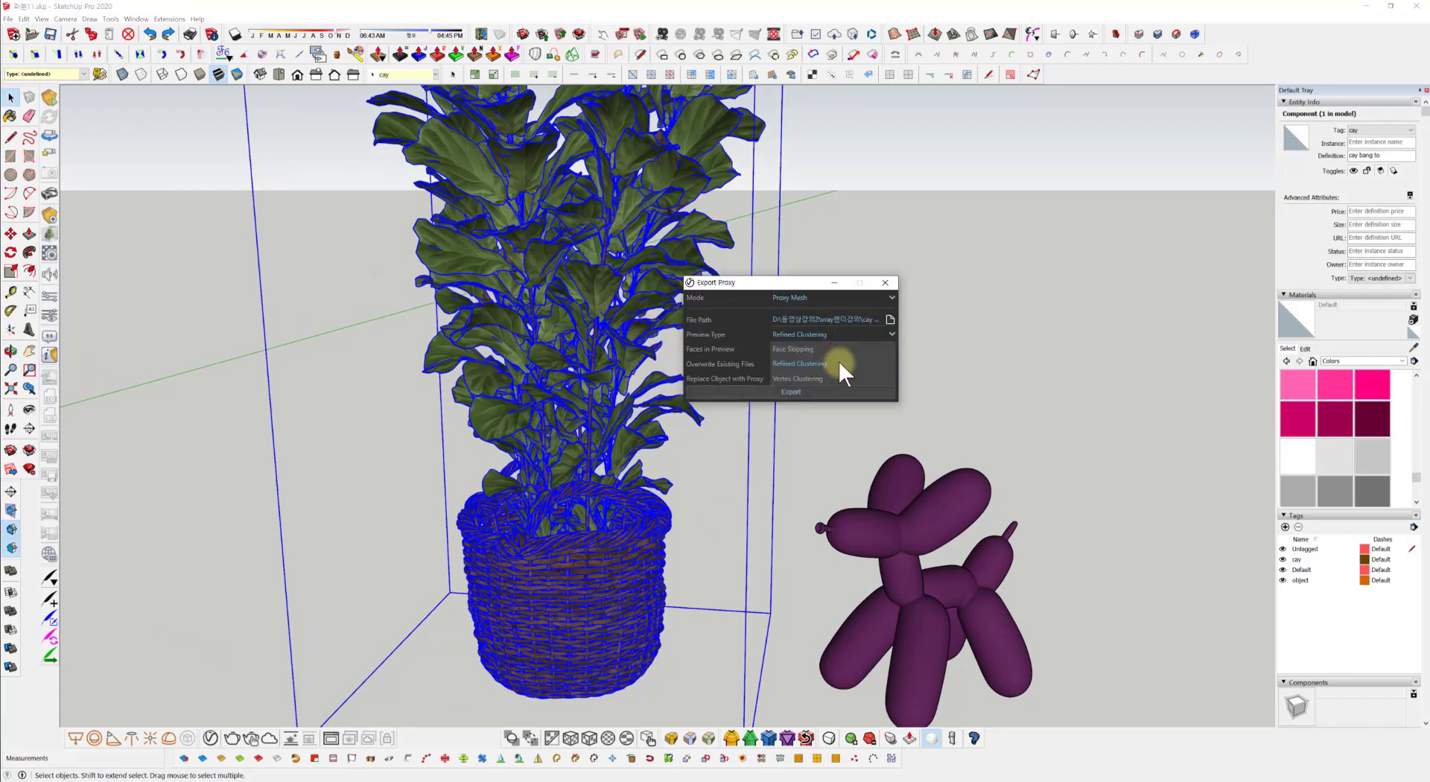
click(785, 364)
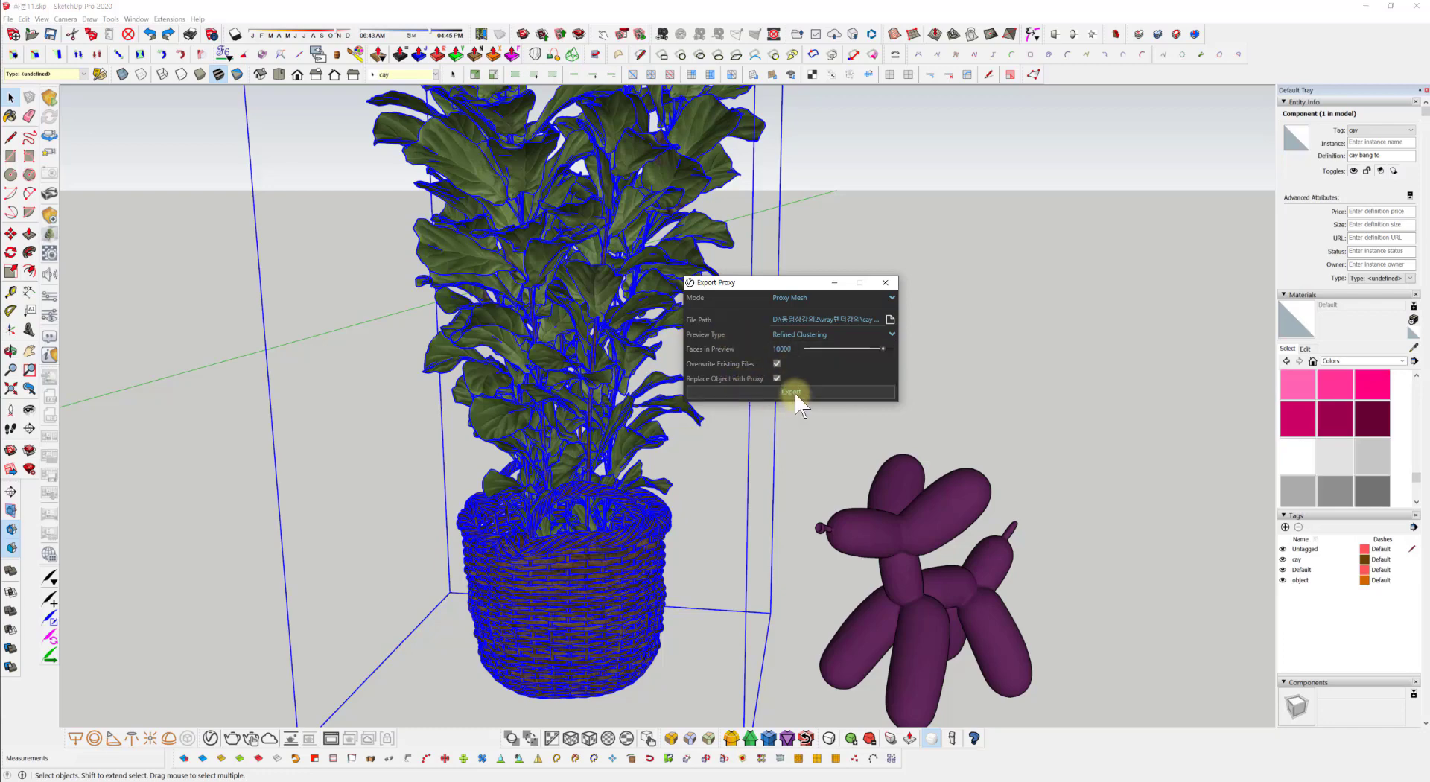
click(792, 392)
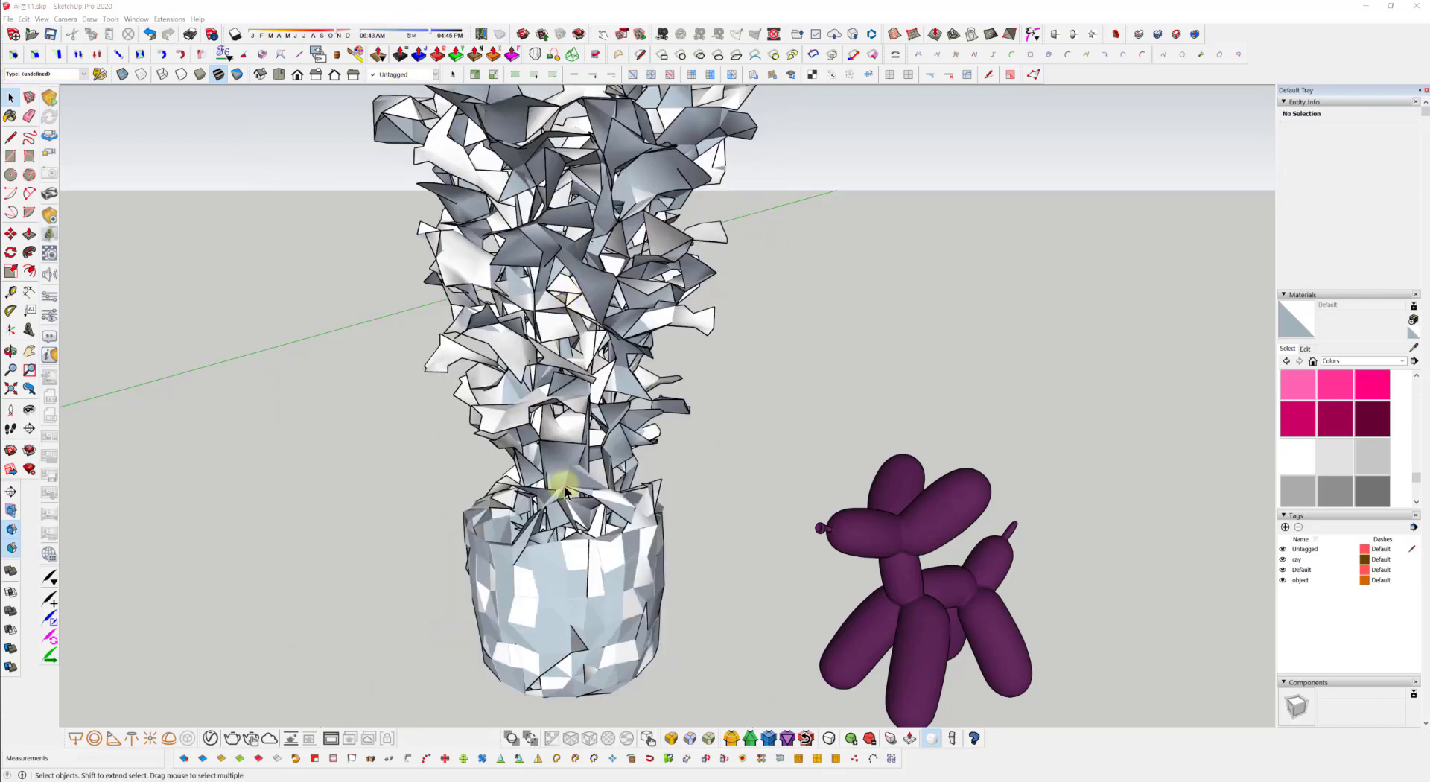
Step: Select the Refined Clustering plant proxy and inspect its coarse leaf and basket faces up close and from afar
middle_drag(629, 544, 538, 518)
scroll(552, 469, down, 5)
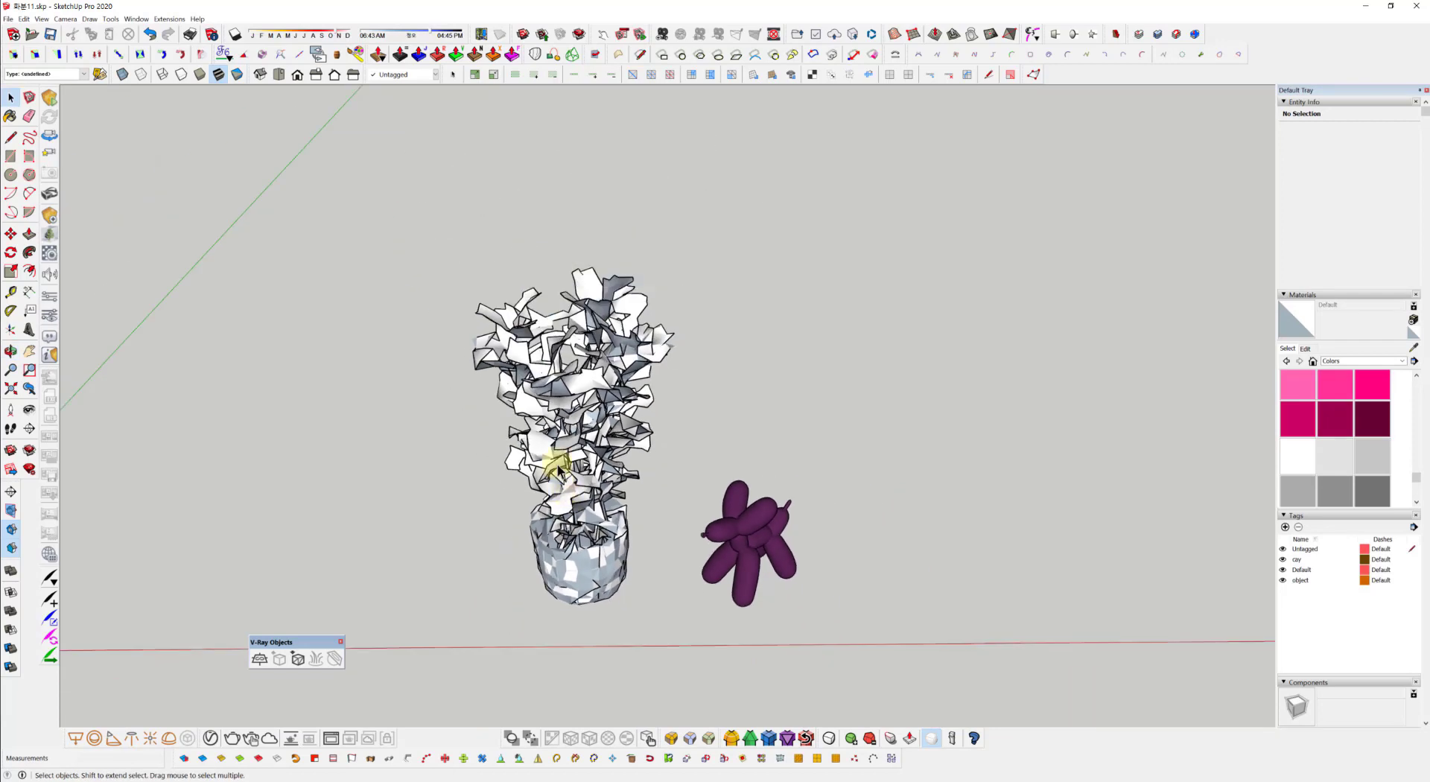
key(space)
click(568, 457)
scroll(586, 491, up, 8)
scroll(587, 492, down, 6)
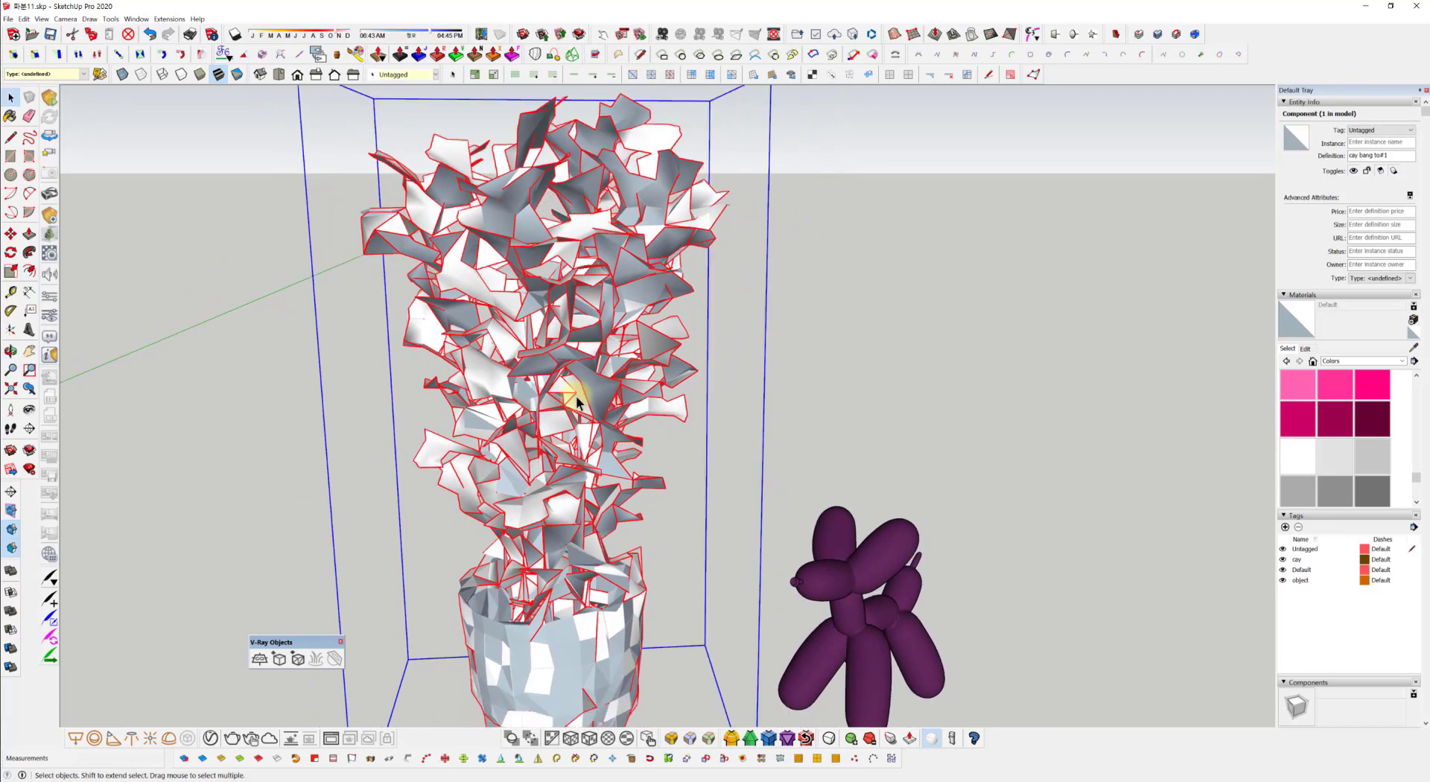
Step: Check the entire model's edge and face counts in Model Info with the Refined Clustering proxy in place
click(135, 18)
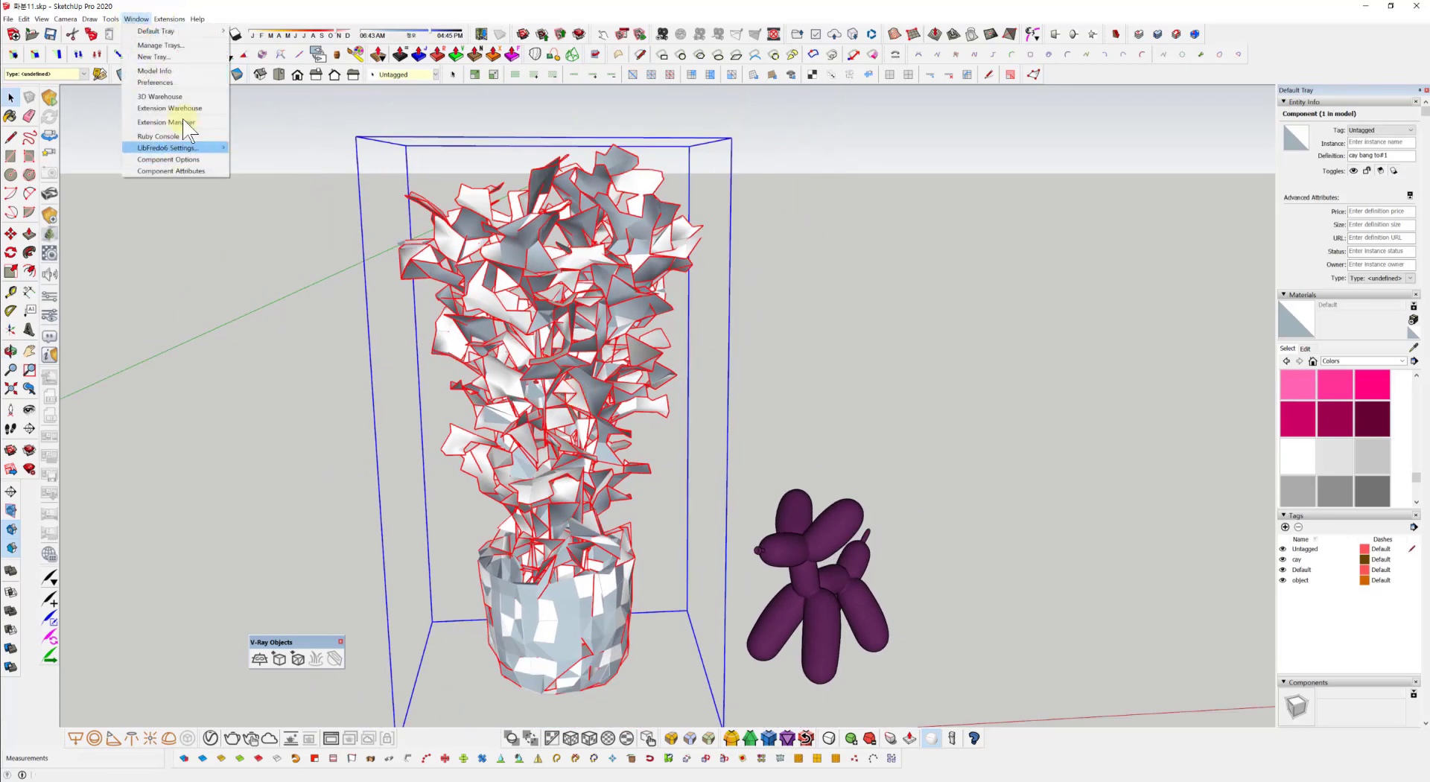
click(182, 66)
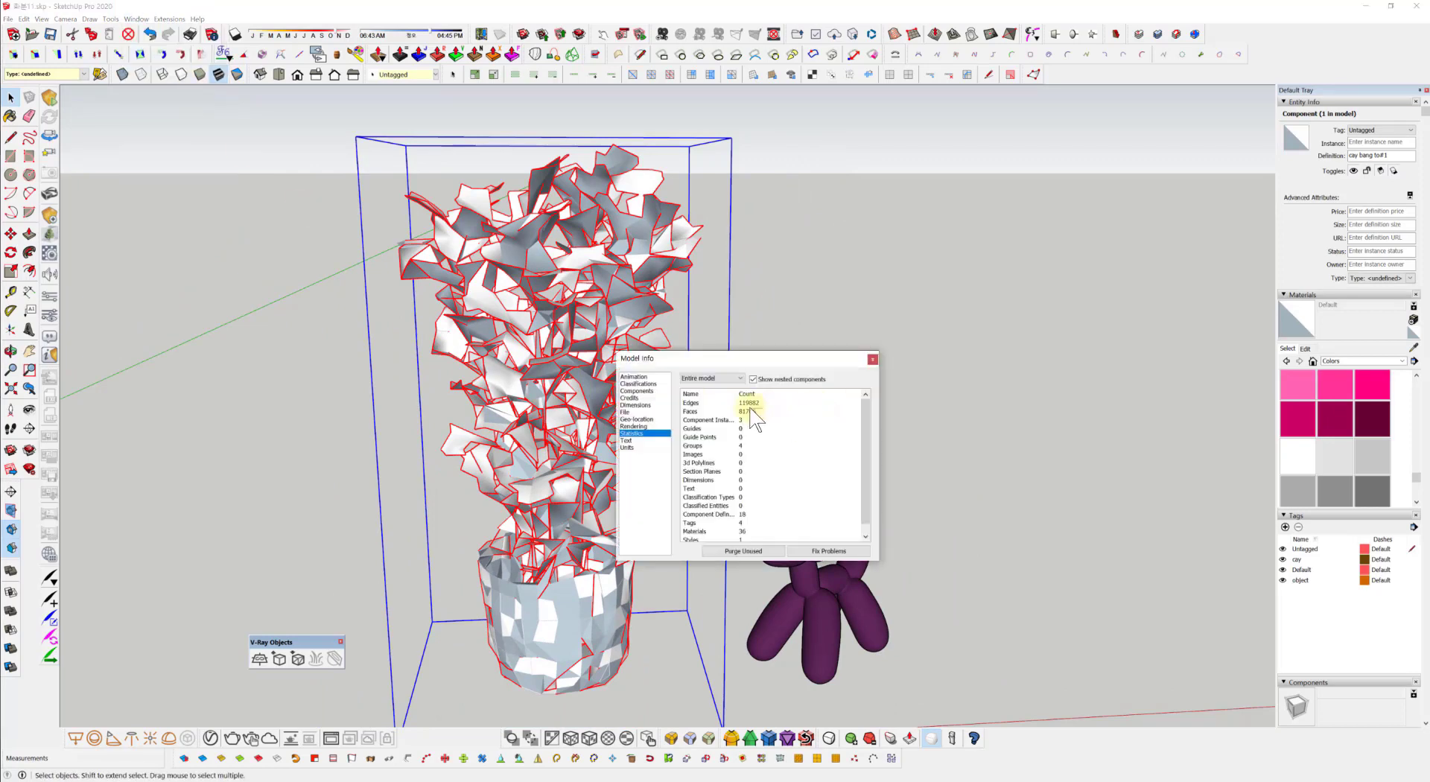
click(872, 359)
Step: Compare the Refined Clustering proxy's overall shape with the balloon dog from high and low viewpoints, and deselect the proxy
middle_drag(674, 504, 602, 560)
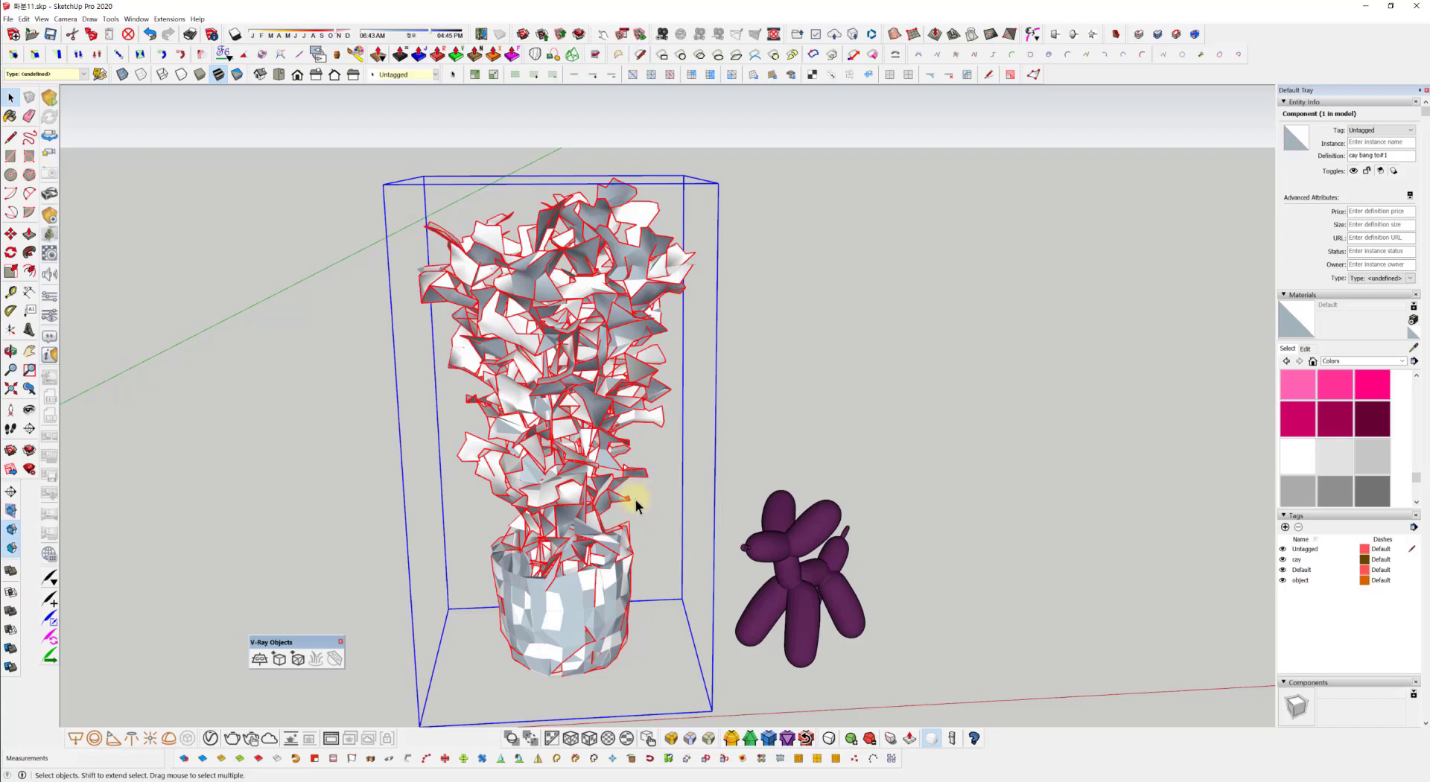
middle_drag(640, 515, 584, 549)
scroll(577, 522, up, 4)
scroll(572, 510, down, 3)
middle_drag(595, 462, 591, 399)
mouse_move(542, 511)
middle_down()
mouse_move(963, 280)
mouse_move(450, 501)
mouse_move(395, 574)
mouse_move(454, 543)
mouse_move(543, 547)
mouse_move(569, 505)
middle_up()
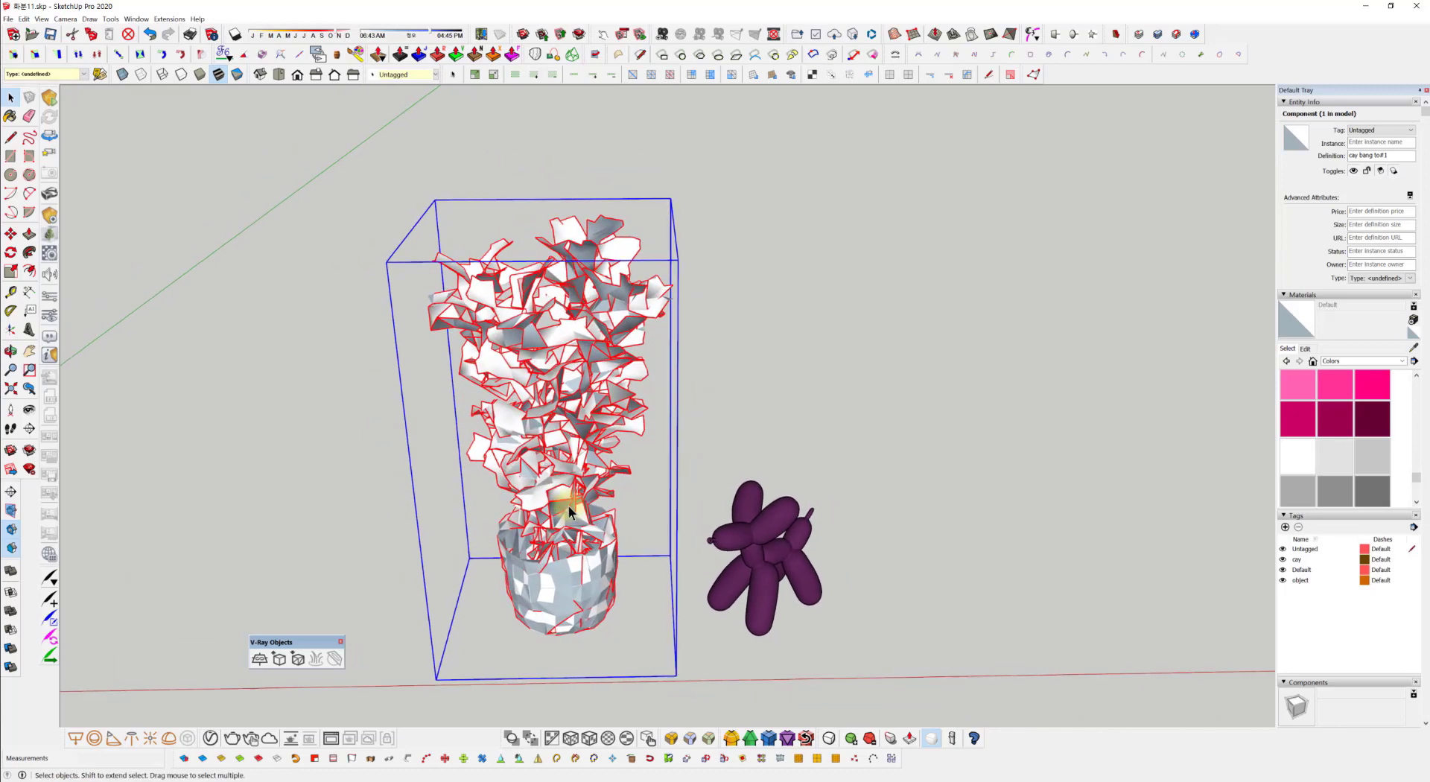
middle_drag(592, 594, 868, 422)
click(728, 490)
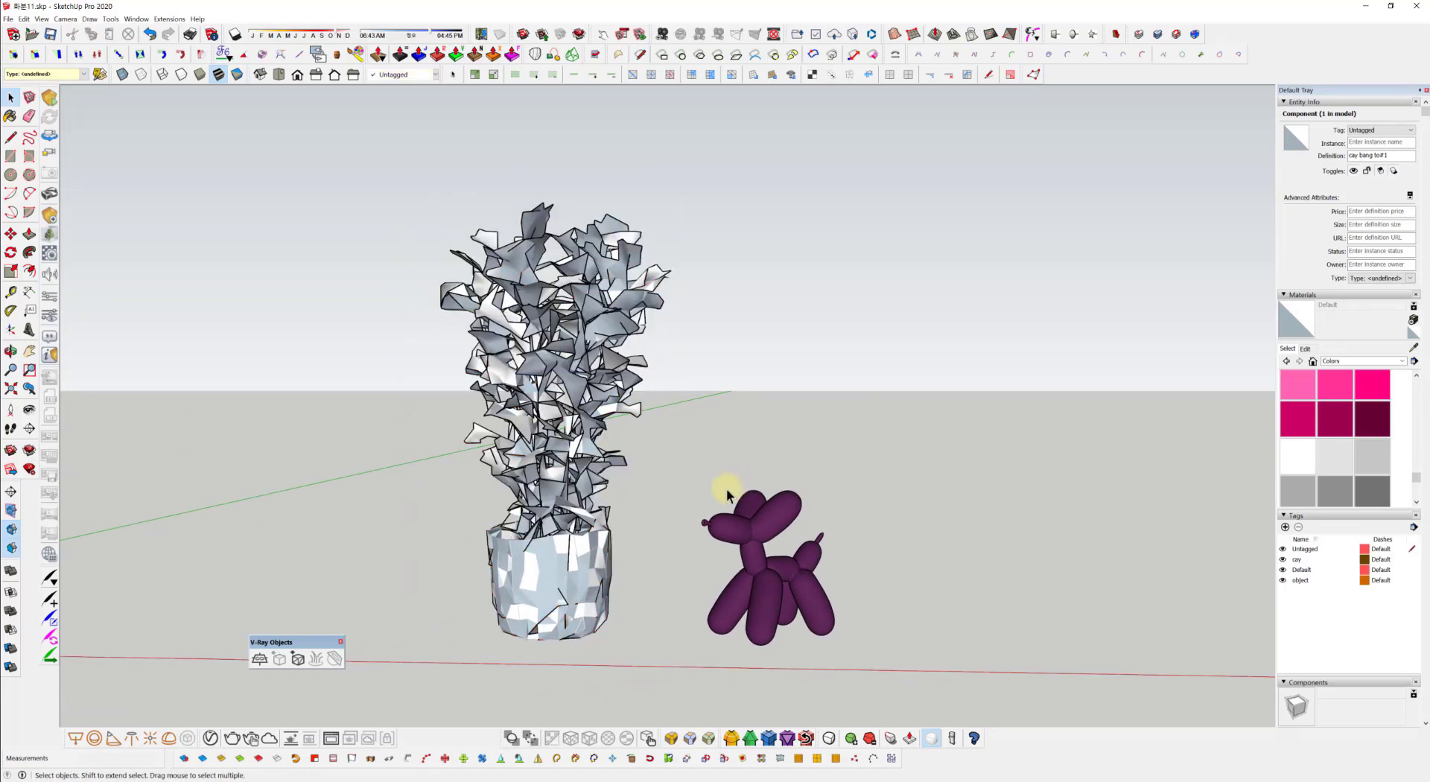
middle_drag(574, 463, 594, 568)
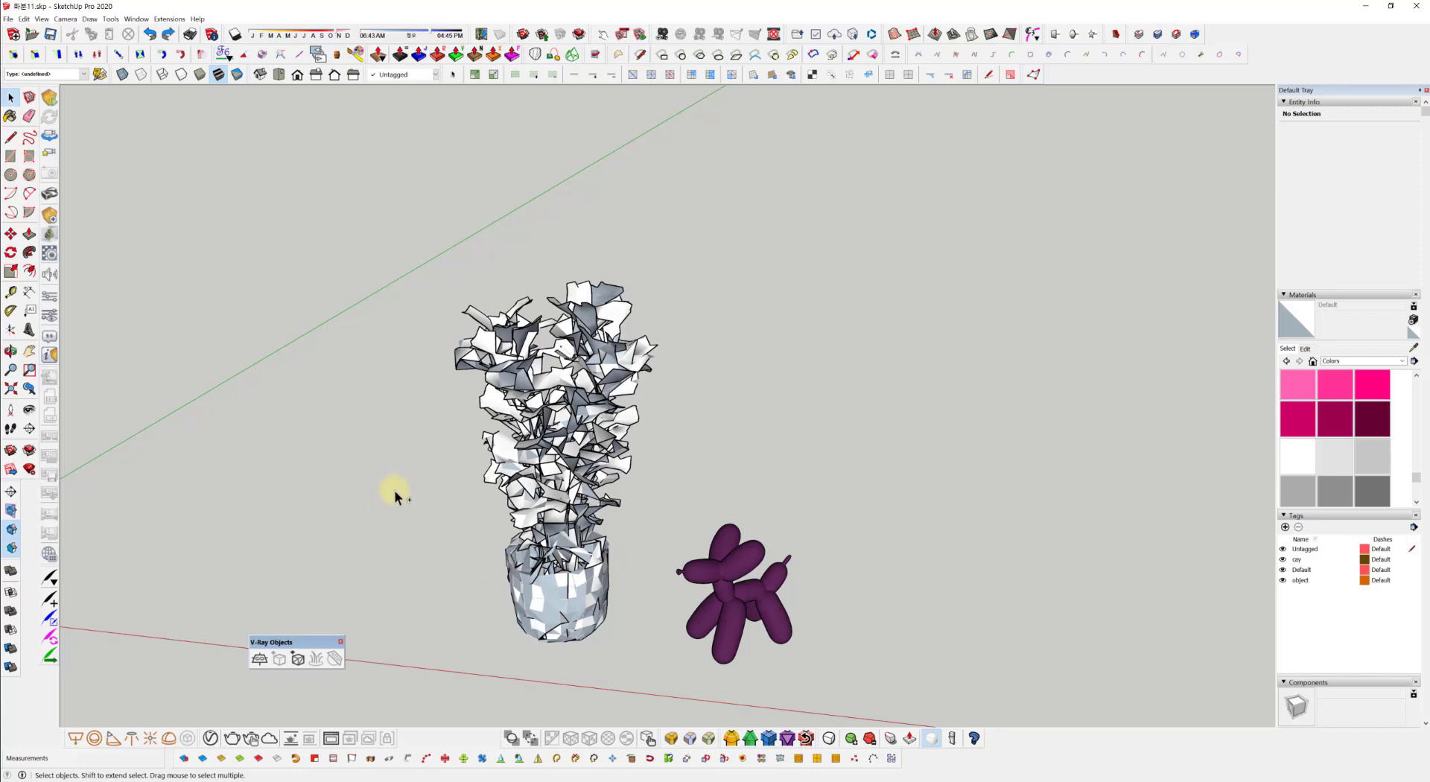
Step: Undo the Refined Clustering proxy and export the restored plant as a proxy mesh with Vertex Clustering preview and 10000 preview faces, replacing the original
key(ctrl+z)
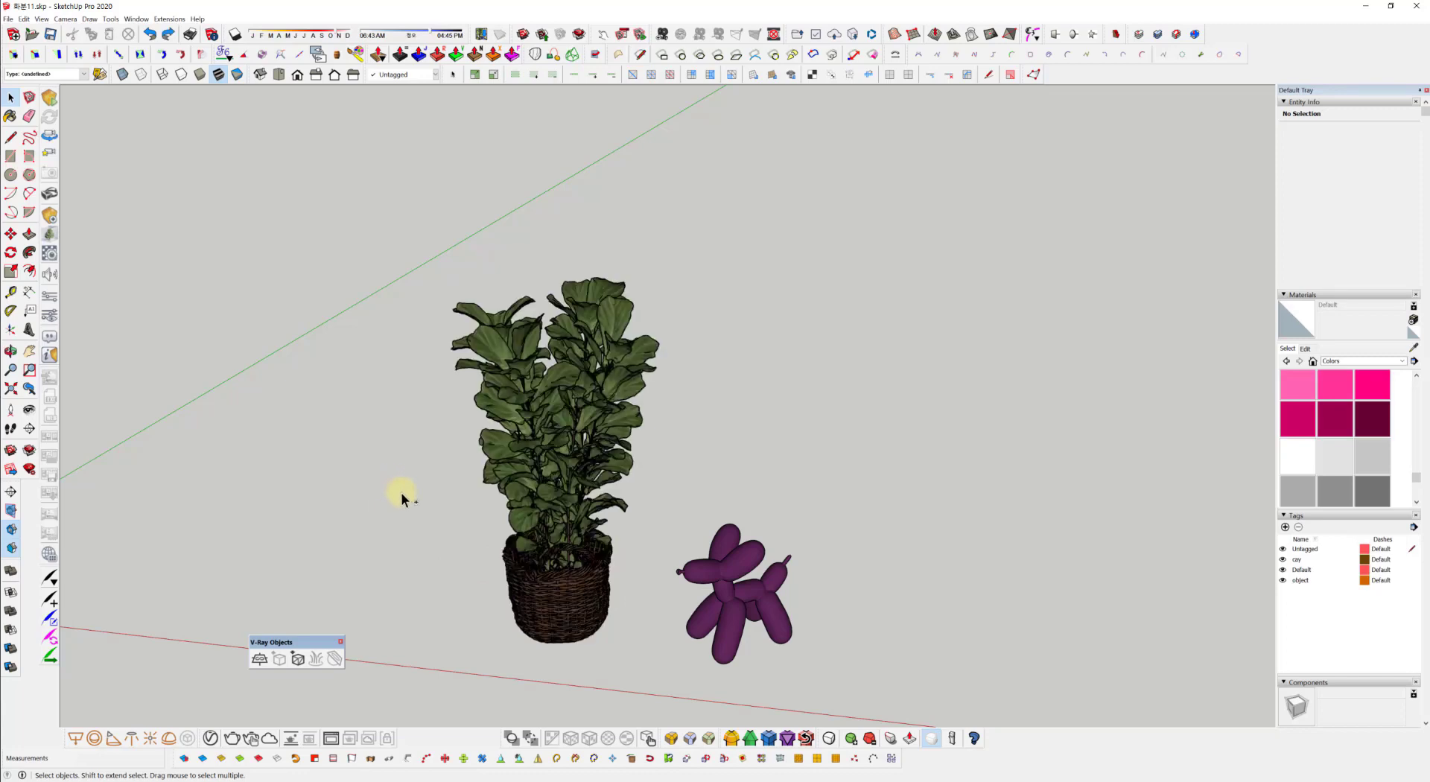
middle_drag(587, 527, 574, 486)
click(574, 486)
click(280, 659)
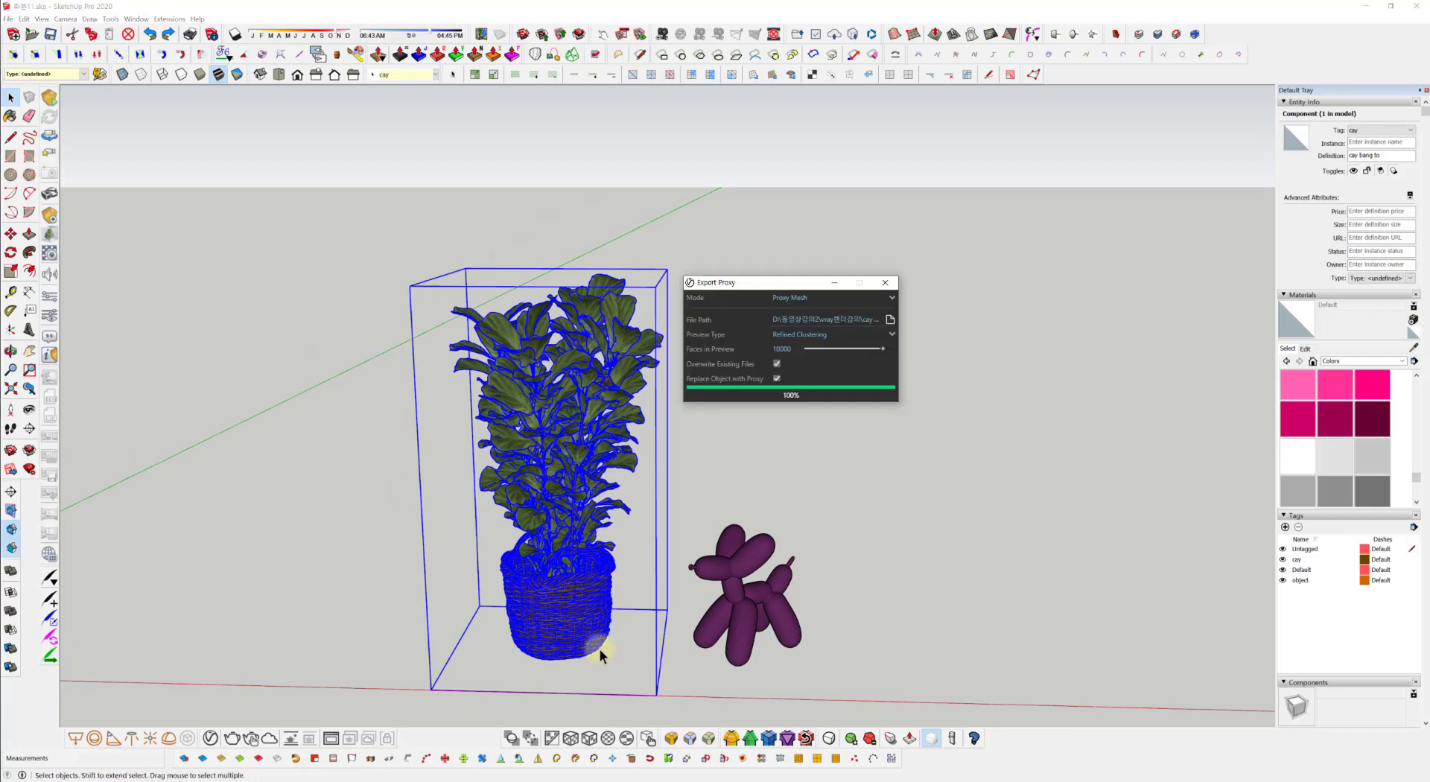
drag(730, 280, 771, 250)
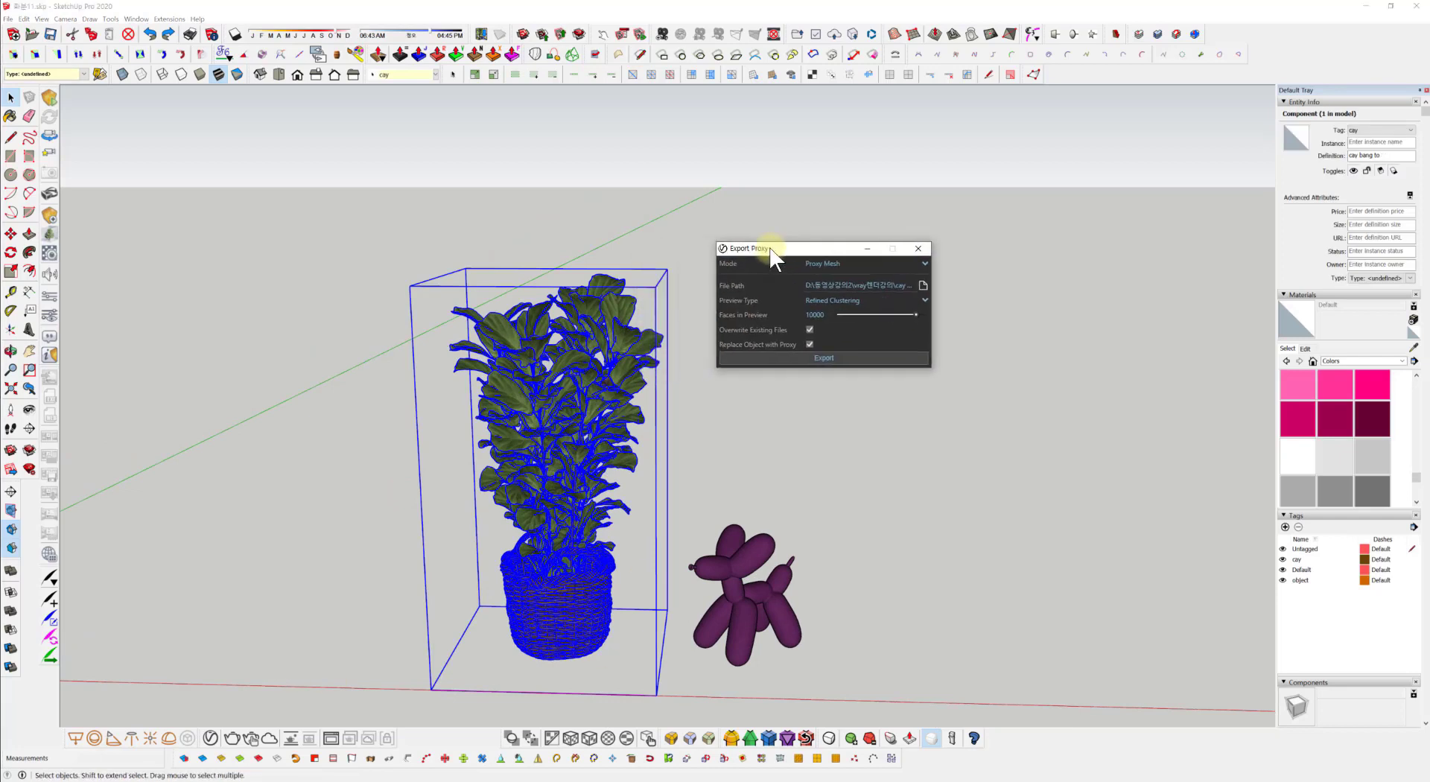
click(821, 301)
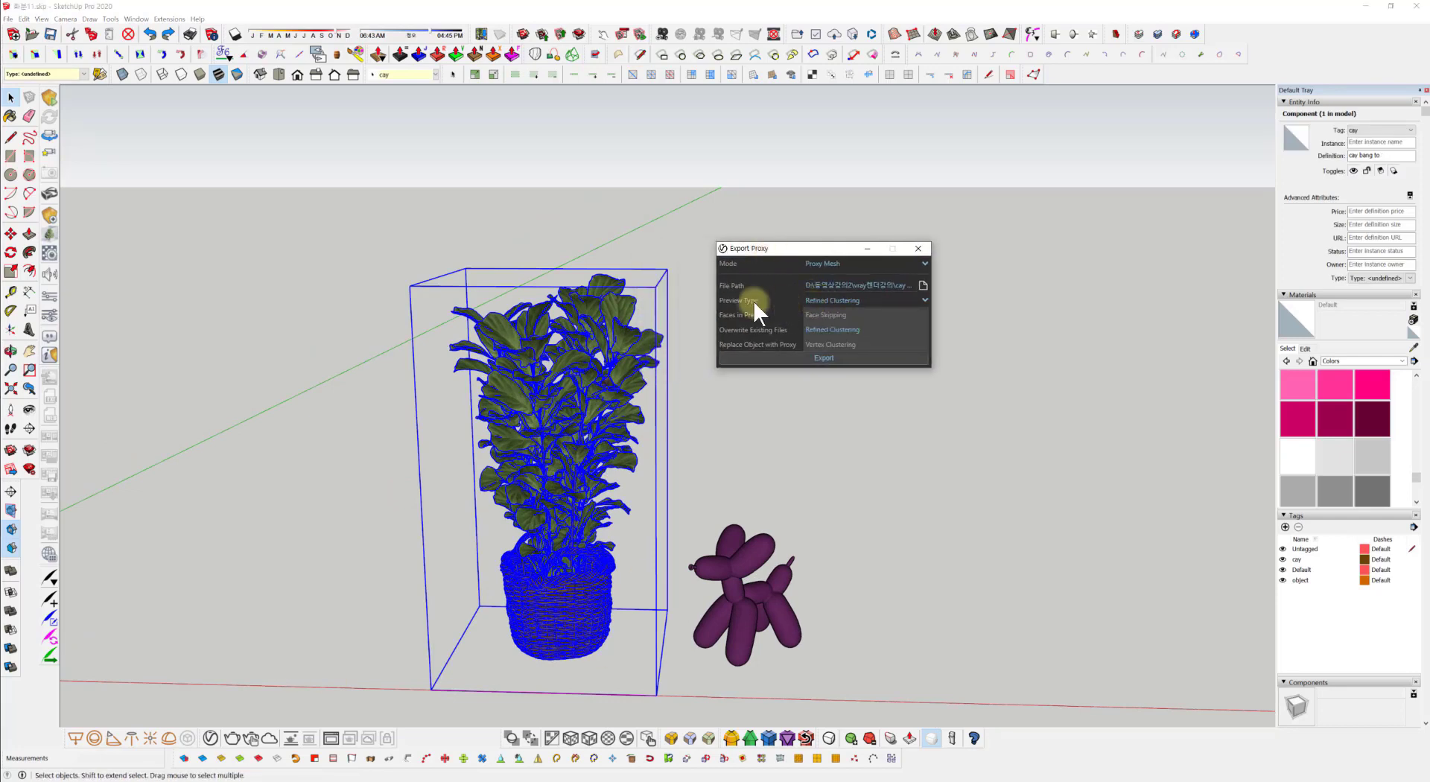
click(836, 346)
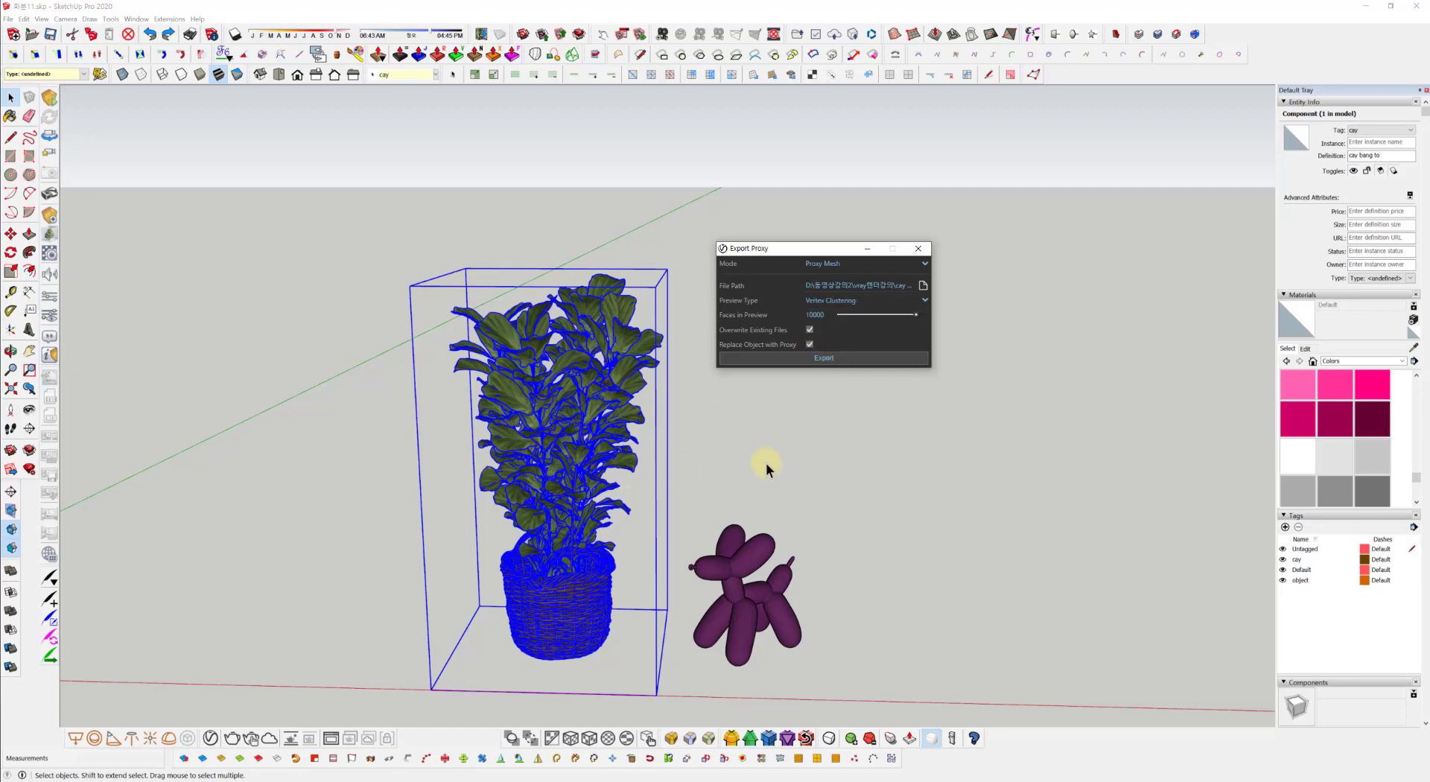
click(833, 356)
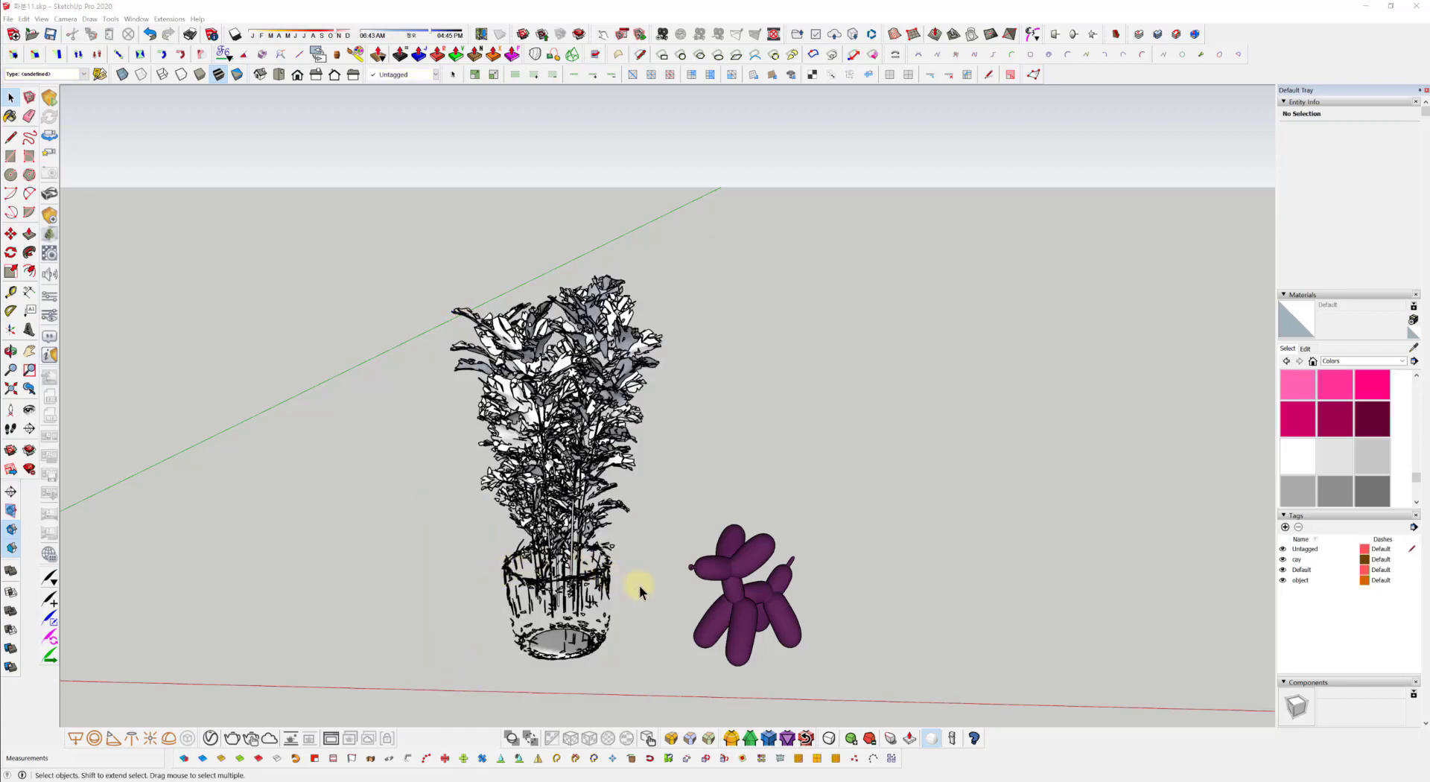
Step: Inspect the Vertex Clustering proxy's leaves, stems and basket up close, from several viewpoints, and with the proxy selected
middle_drag(596, 559, 584, 504)
middle_drag(639, 463, 425, 606)
scroll(551, 447, up, 4)
middle_drag(522, 527, 584, 418)
scroll(549, 633, down, 3)
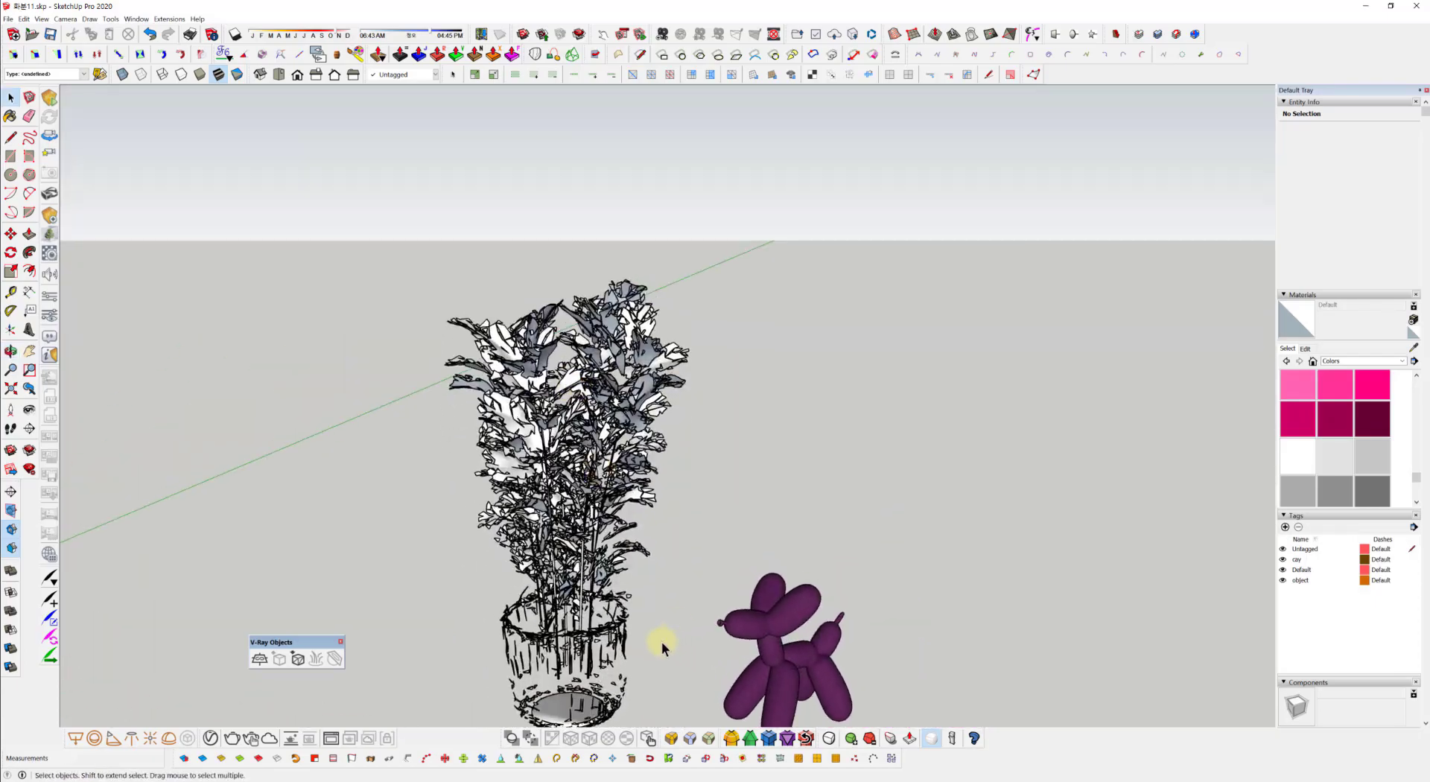
middle_drag(661, 642, 674, 498)
scroll(562, 516, up, 3)
middle_drag(563, 515, 588, 681)
scroll(622, 495, down, 4)
middle_drag(637, 589, 595, 497)
middle_drag(650, 294, 511, 472)
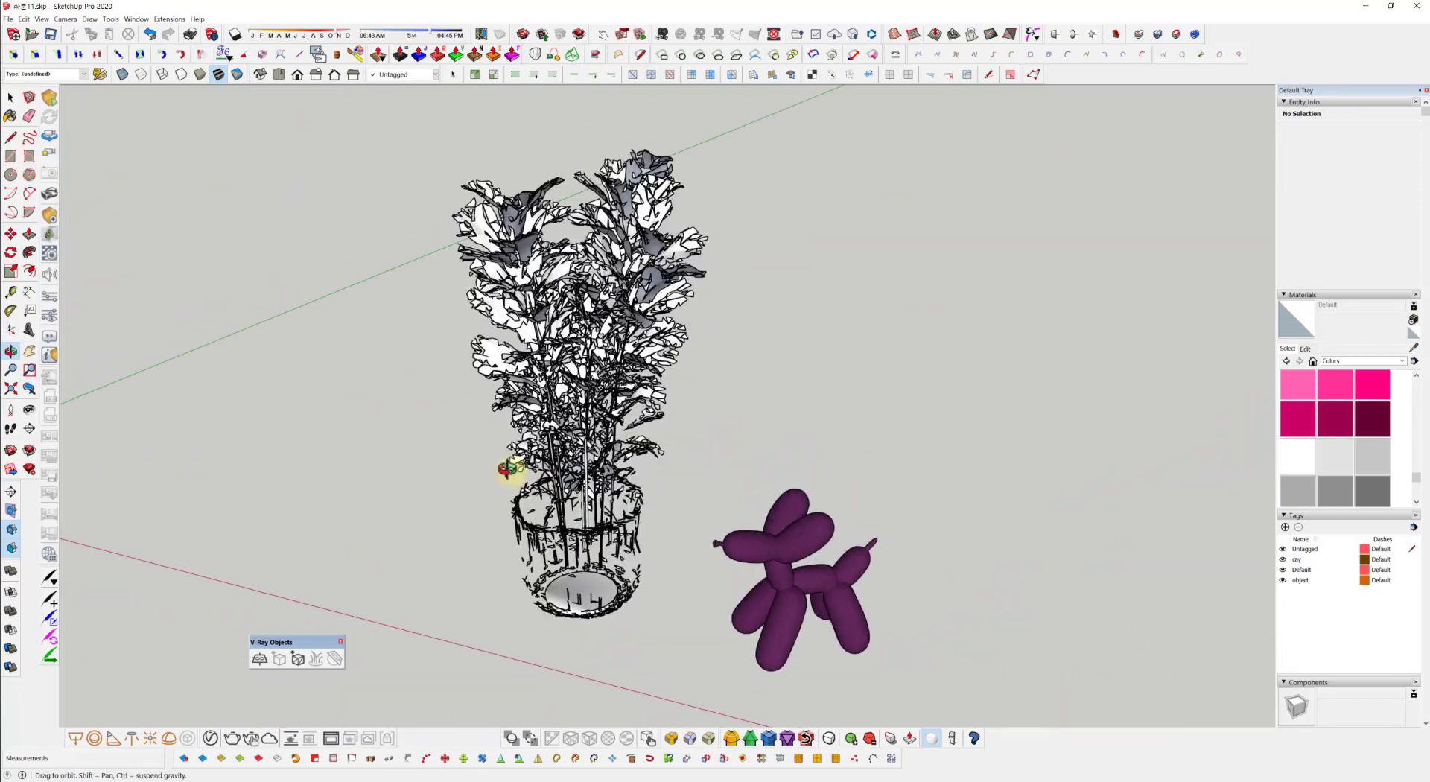
click(562, 391)
middle_drag(561, 391, 489, 438)
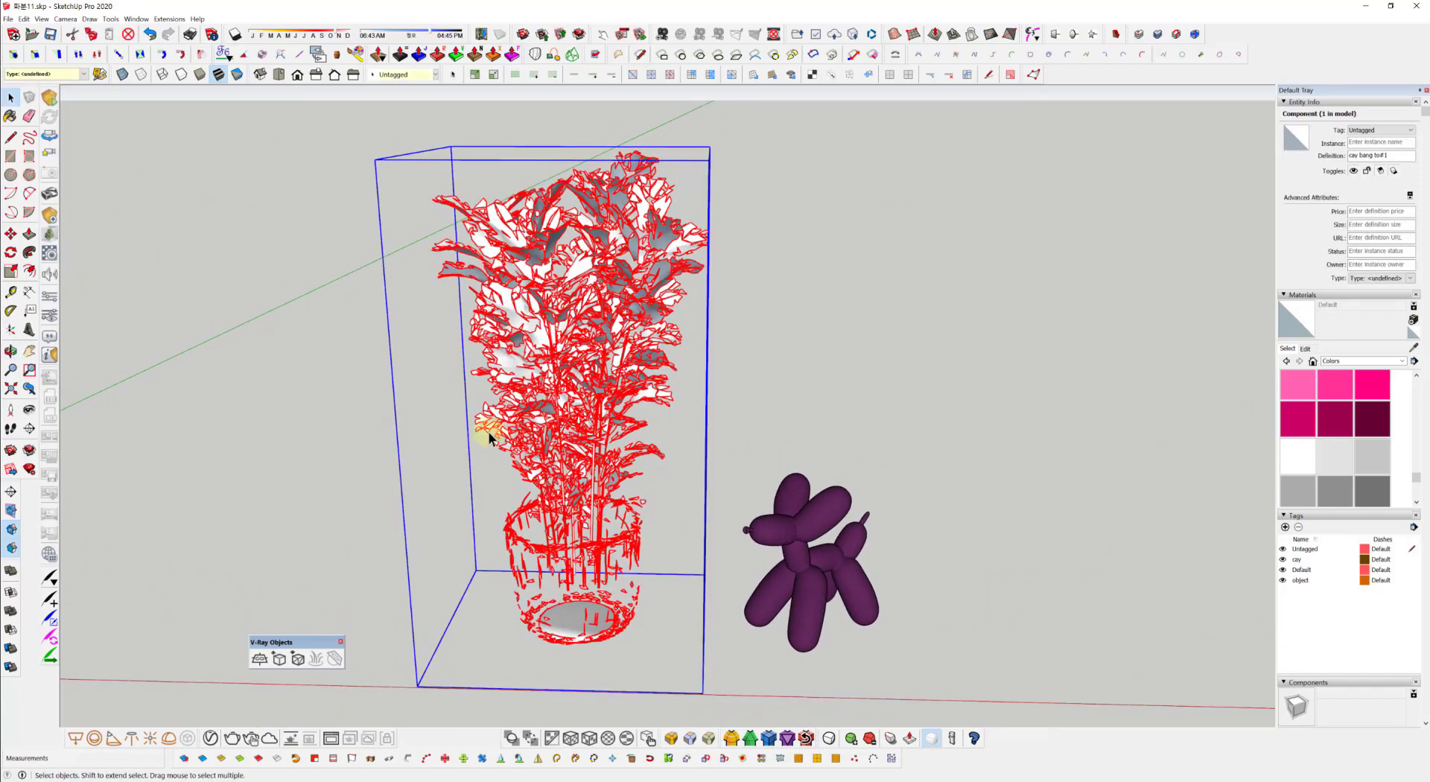
Step: Render the plant proxy and balloon dog scene with a brick floor on the infinite plane
click(1121, 316)
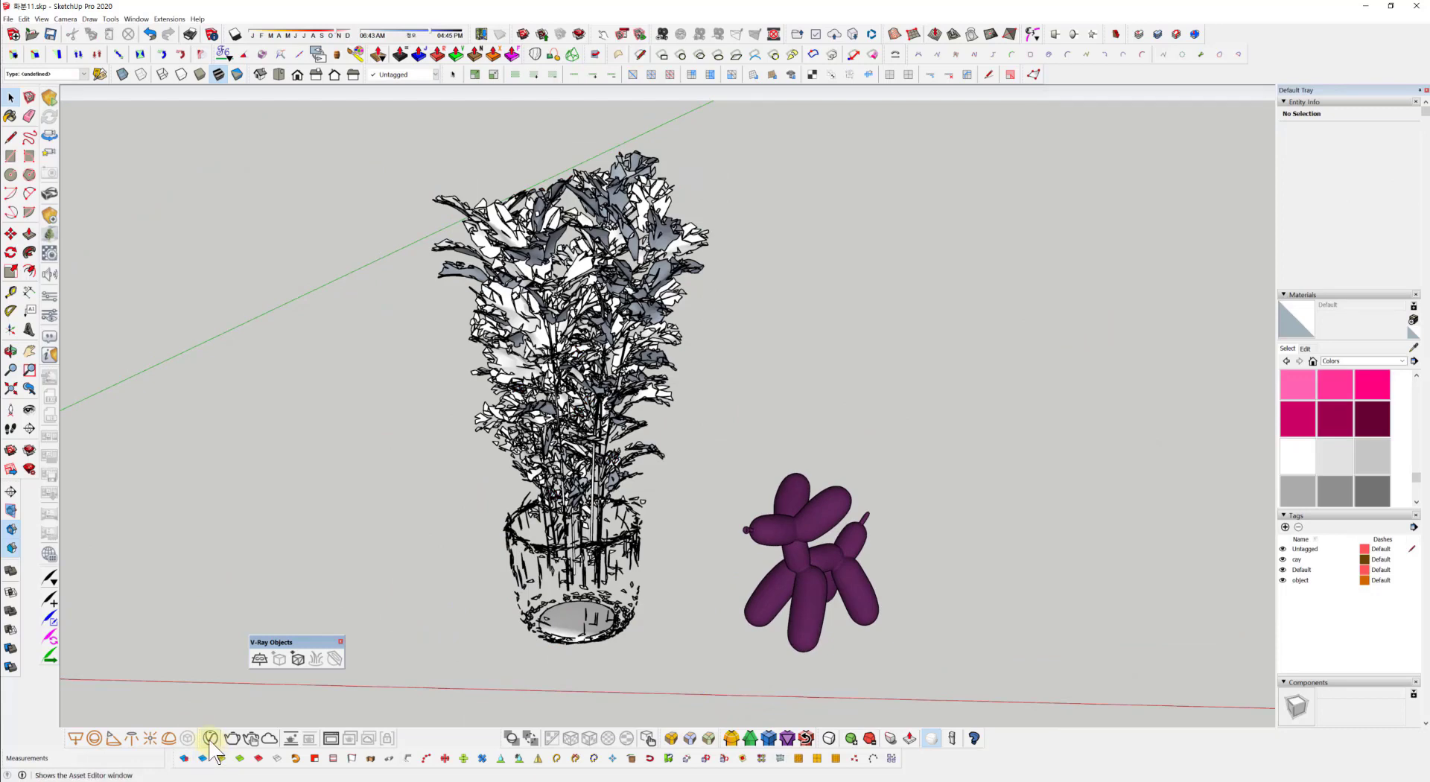
click(237, 739)
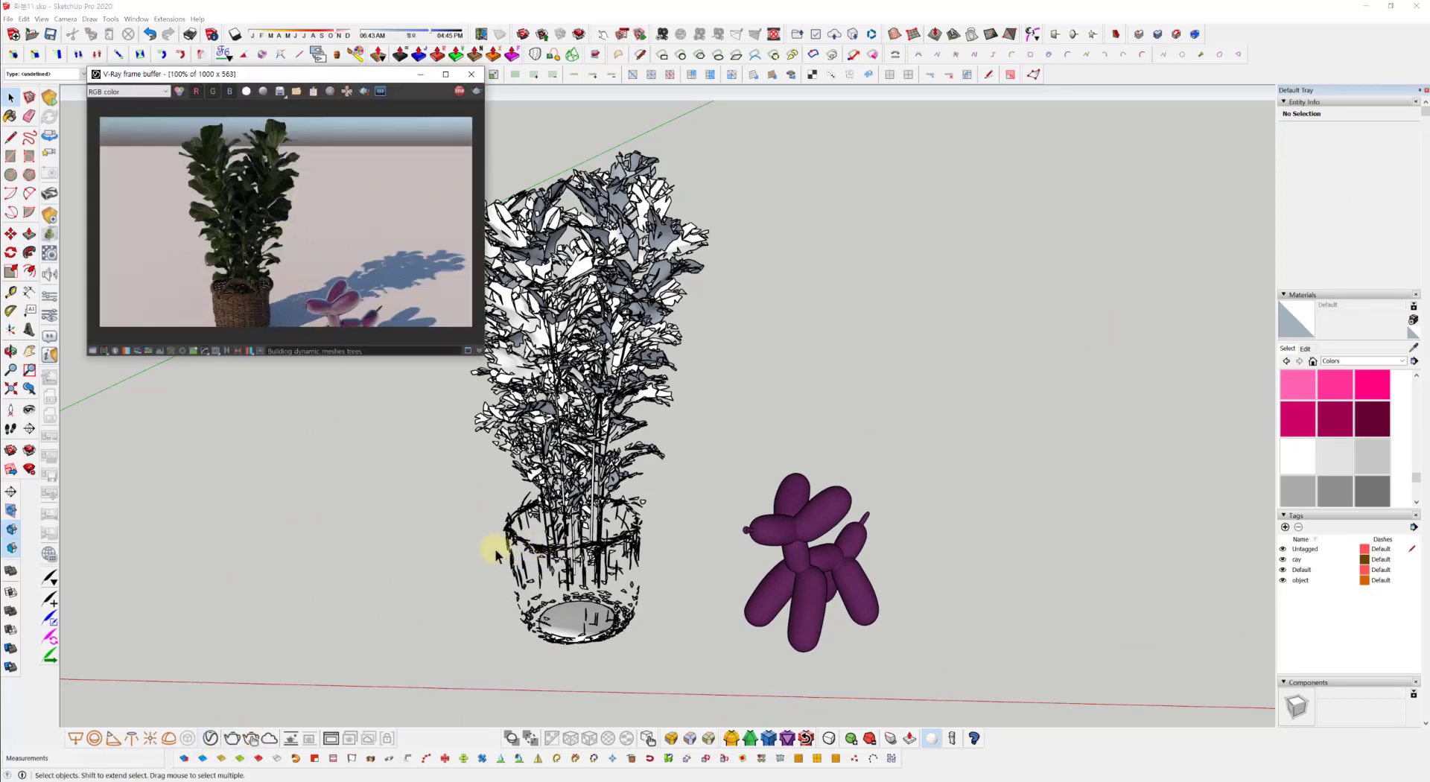
mouse_move(494, 549)
middle_down()
mouse_move(521, 568)
mouse_move(603, 549)
mouse_move(447, 584)
mouse_move(551, 517)
mouse_move(412, 584)
mouse_move(575, 570)
middle_up()
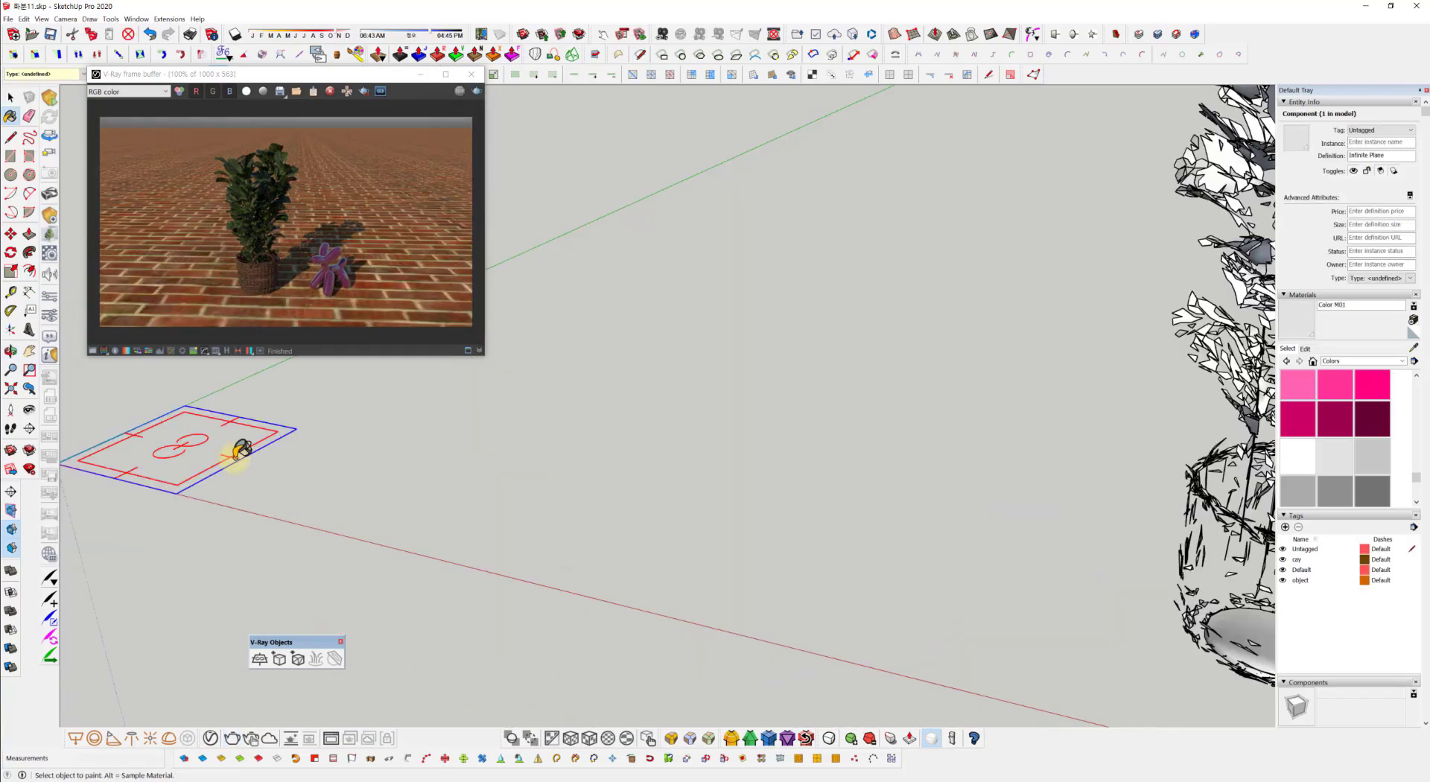
middle_drag(426, 485, 246, 458)
scroll(457, 479, down, 3)
mouse_move(457, 479)
middle_down()
mouse_move(590, 482)
mouse_move(472, 495)
mouse_move(603, 418)
middle_up()
key(b)
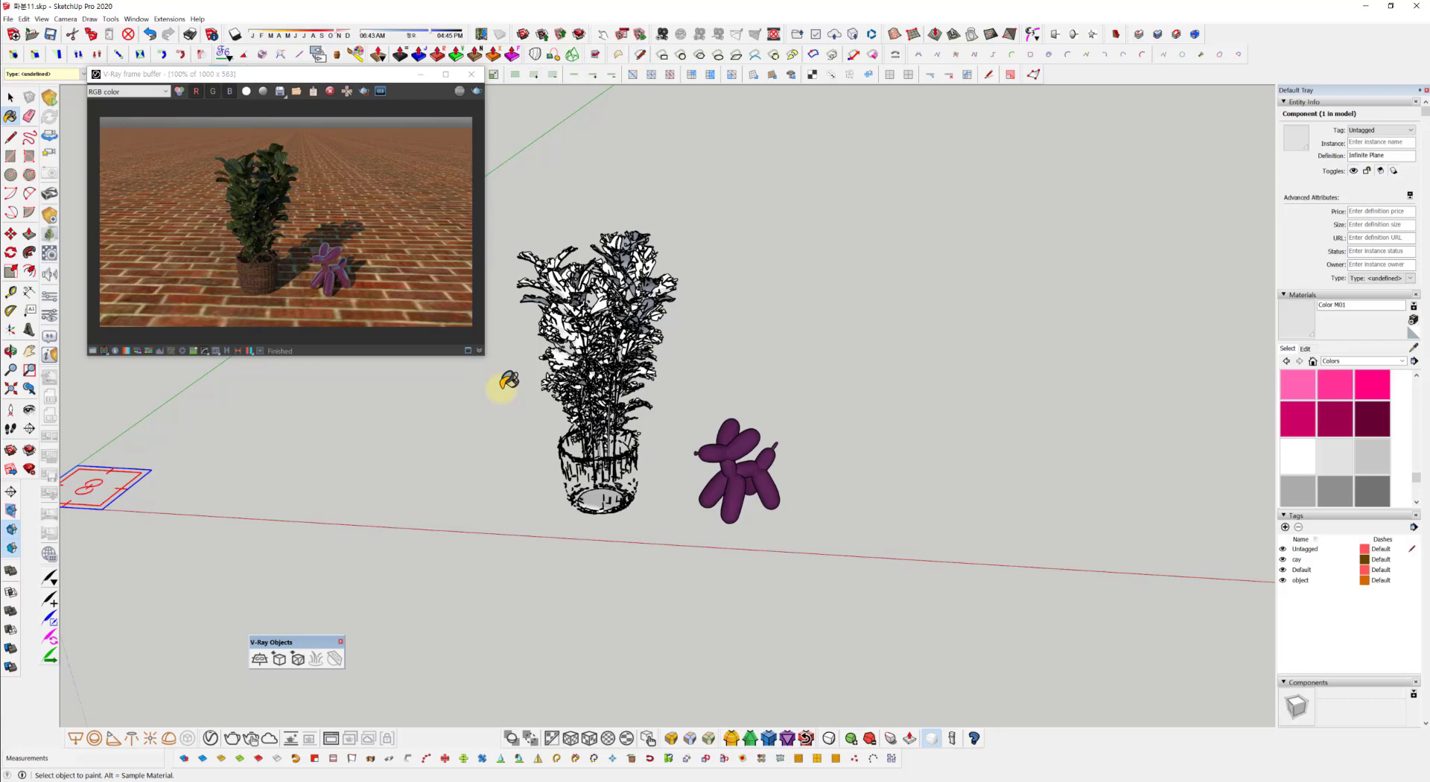
Step: Compare the plant proxy's preview mesh, near and far, with the rendered plant
middle_drag(622, 423, 376, 271)
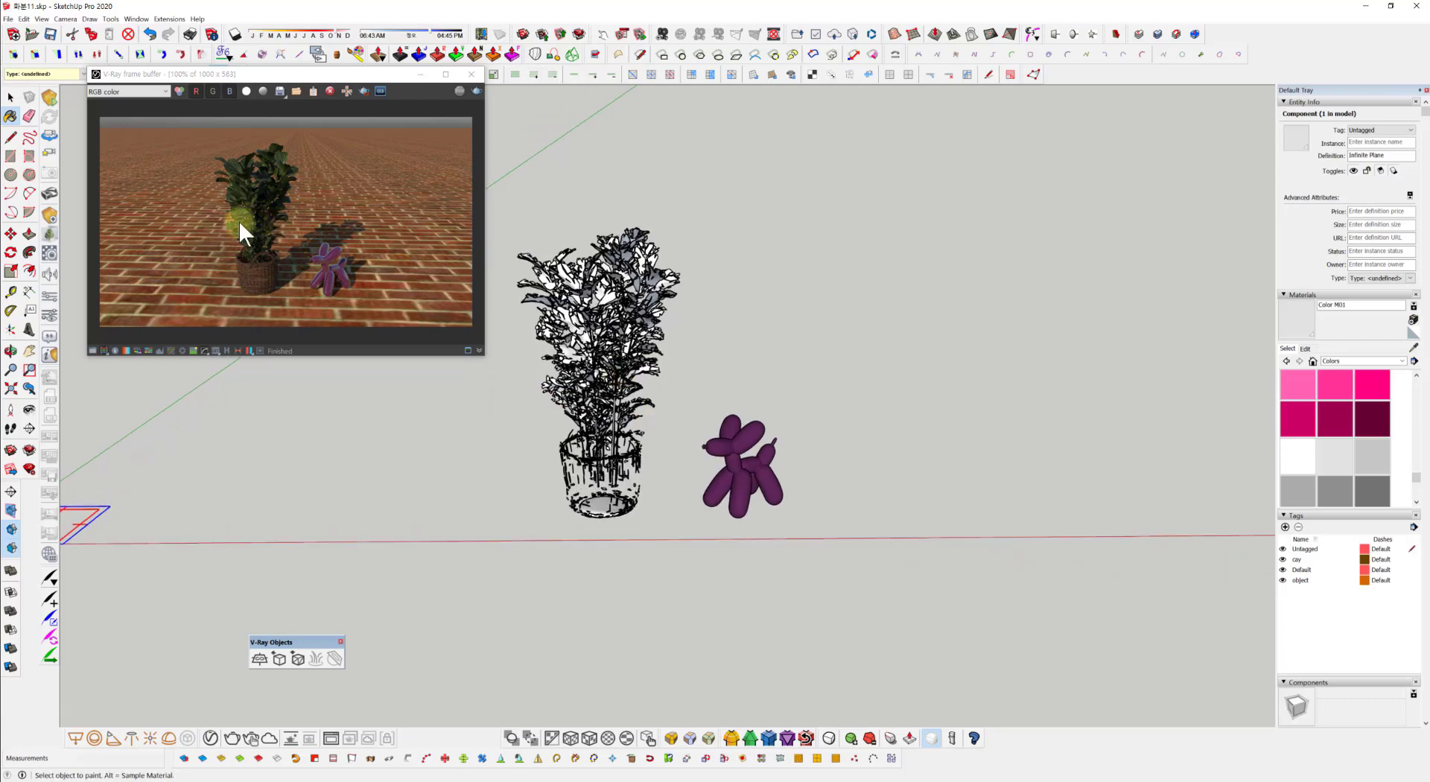
scroll(566, 338, up, 8)
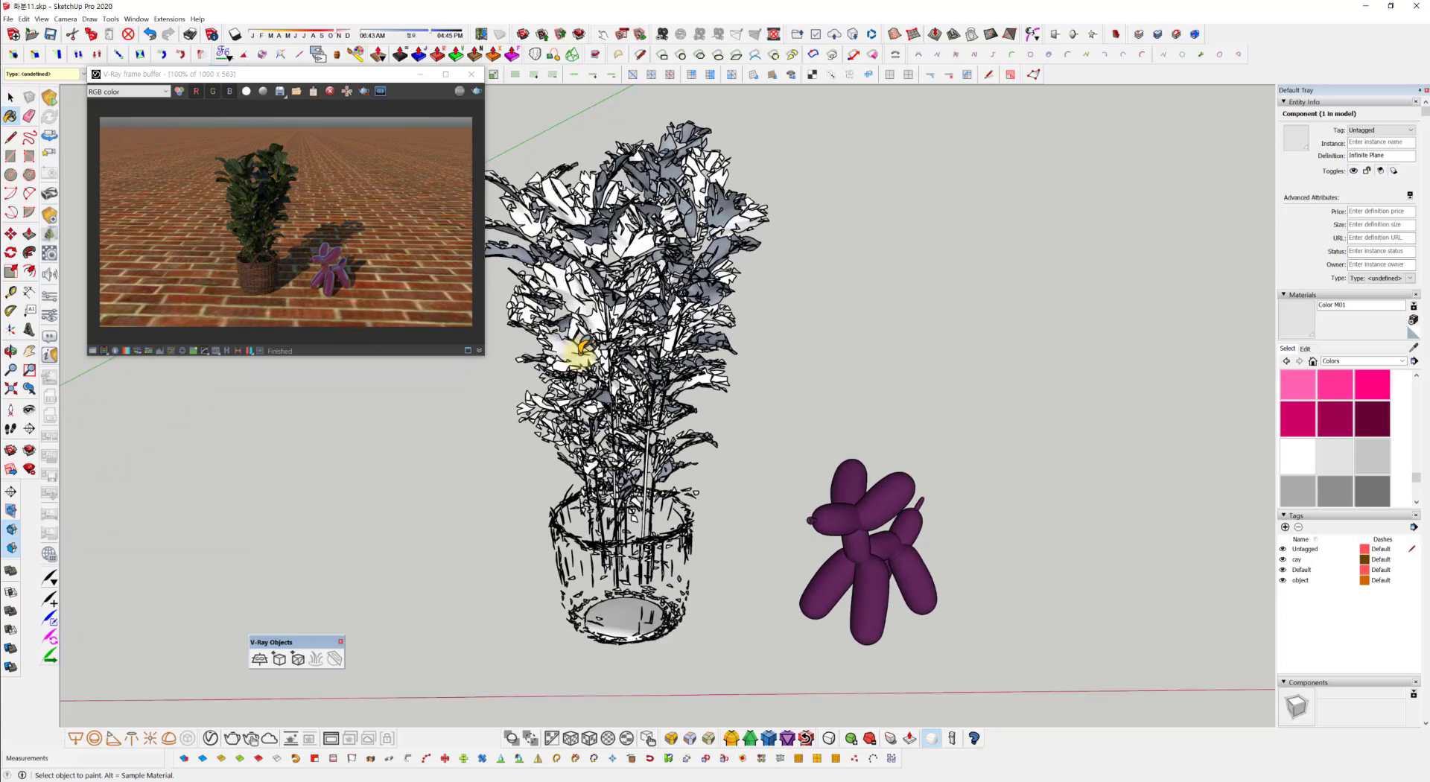
scroll(585, 405, down, 8)
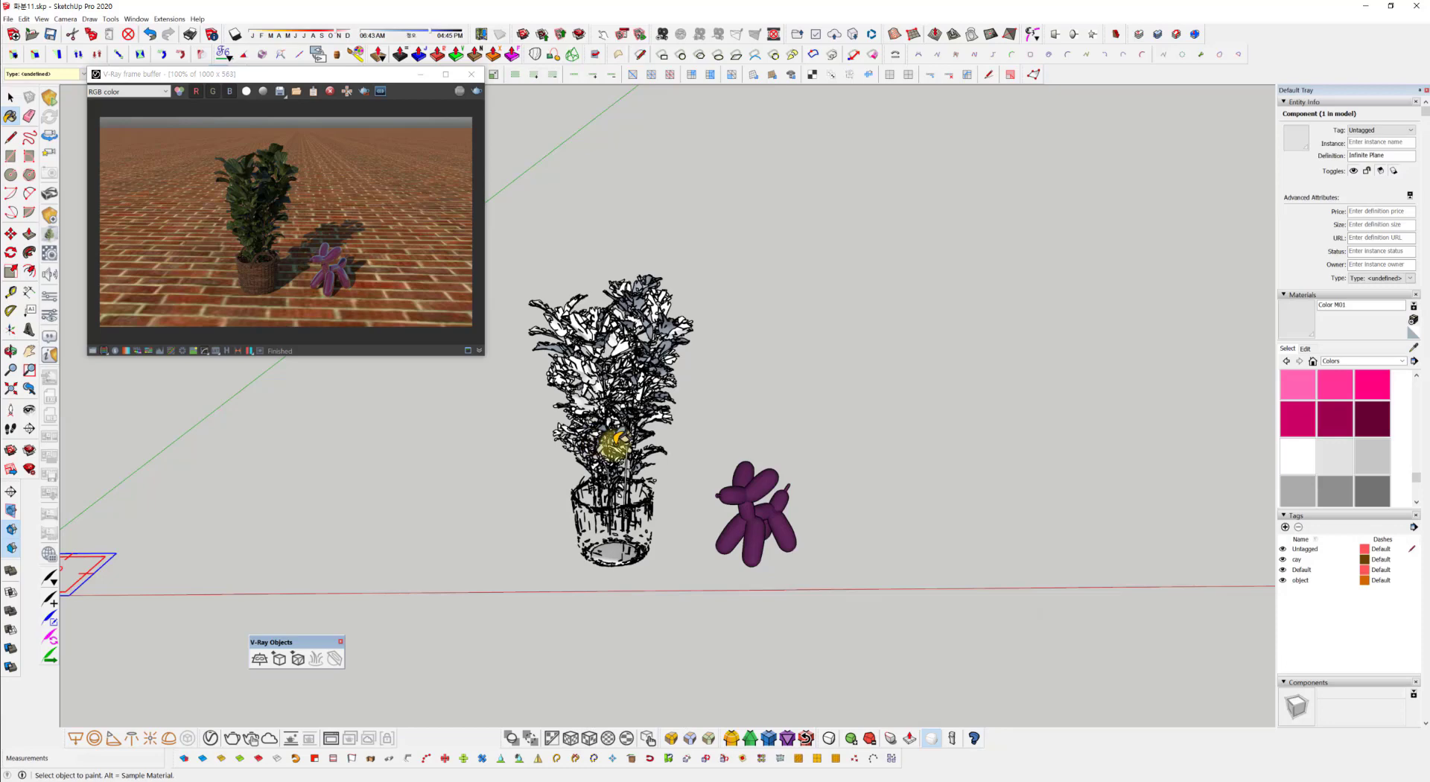
scroll(630, 361, up, 5)
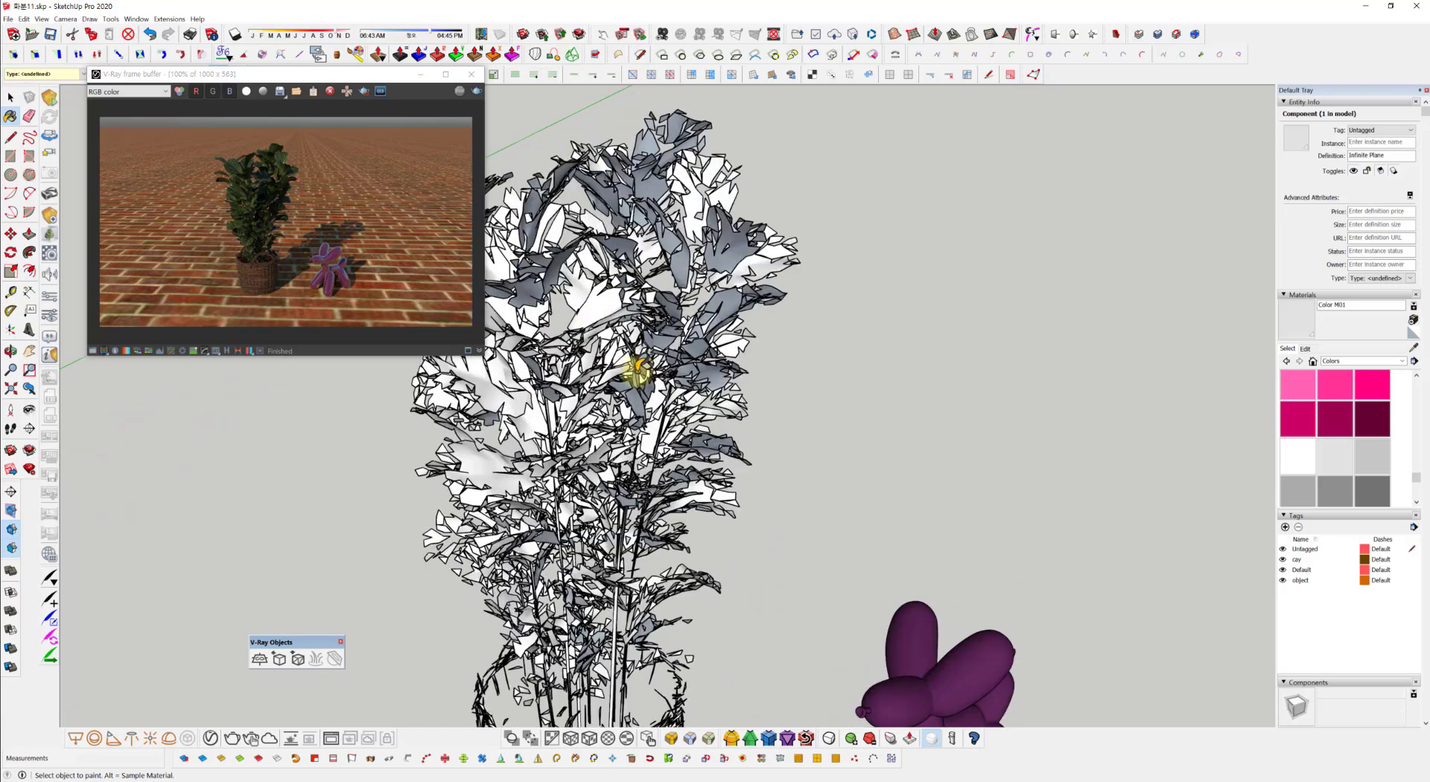
click(608, 399)
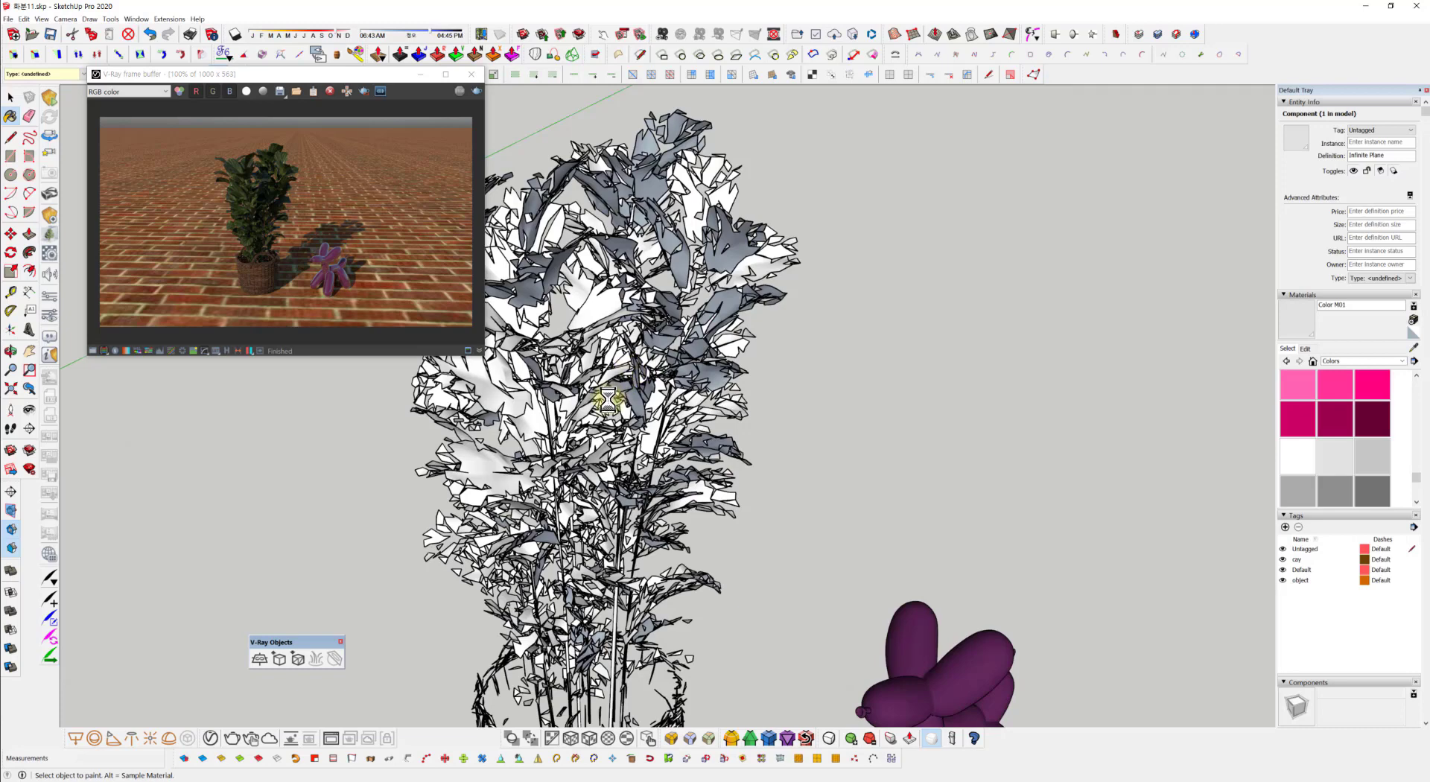
scroll(607, 446, down, 5)
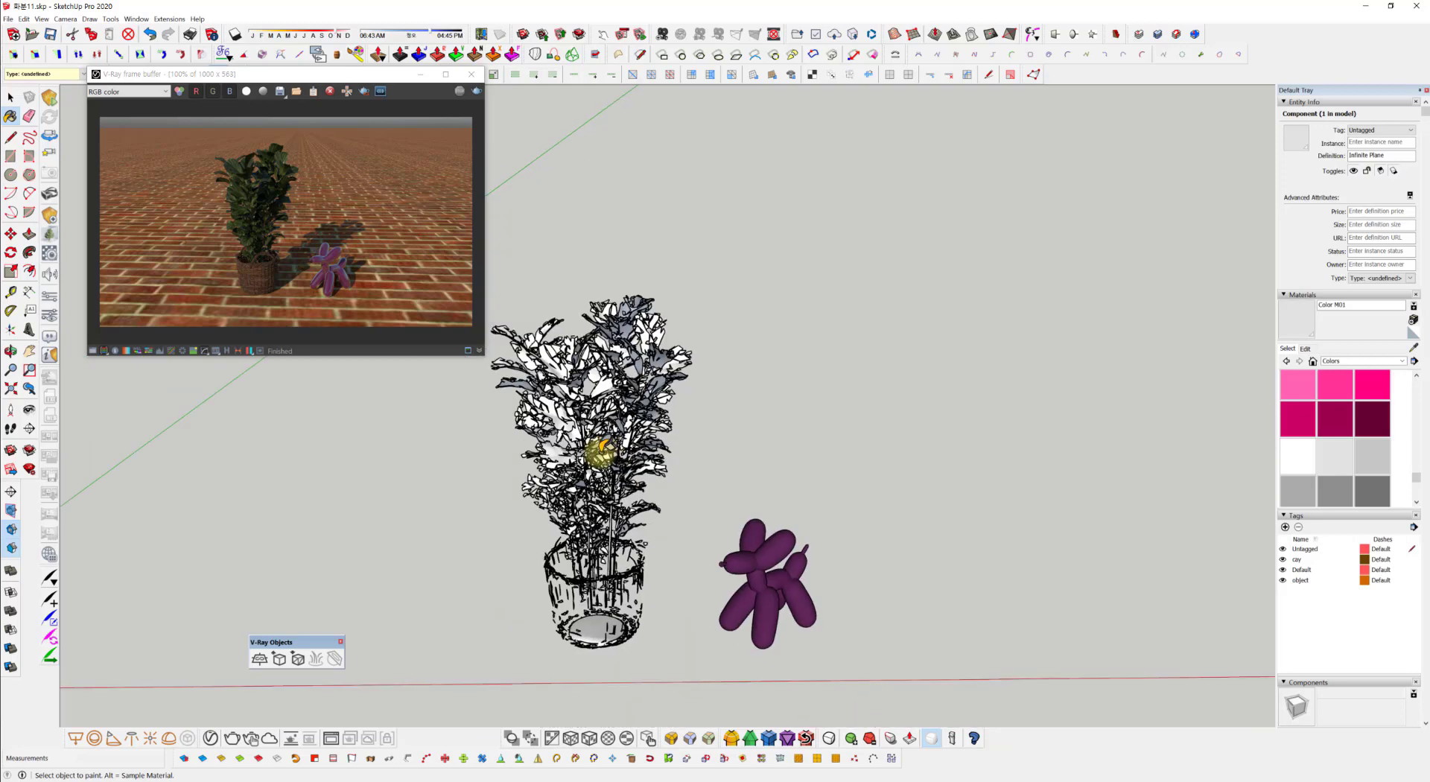
Step: Try scaling the plant proxy uniformly by about 1.17, and undo the scaling
key(space)
click(628, 438)
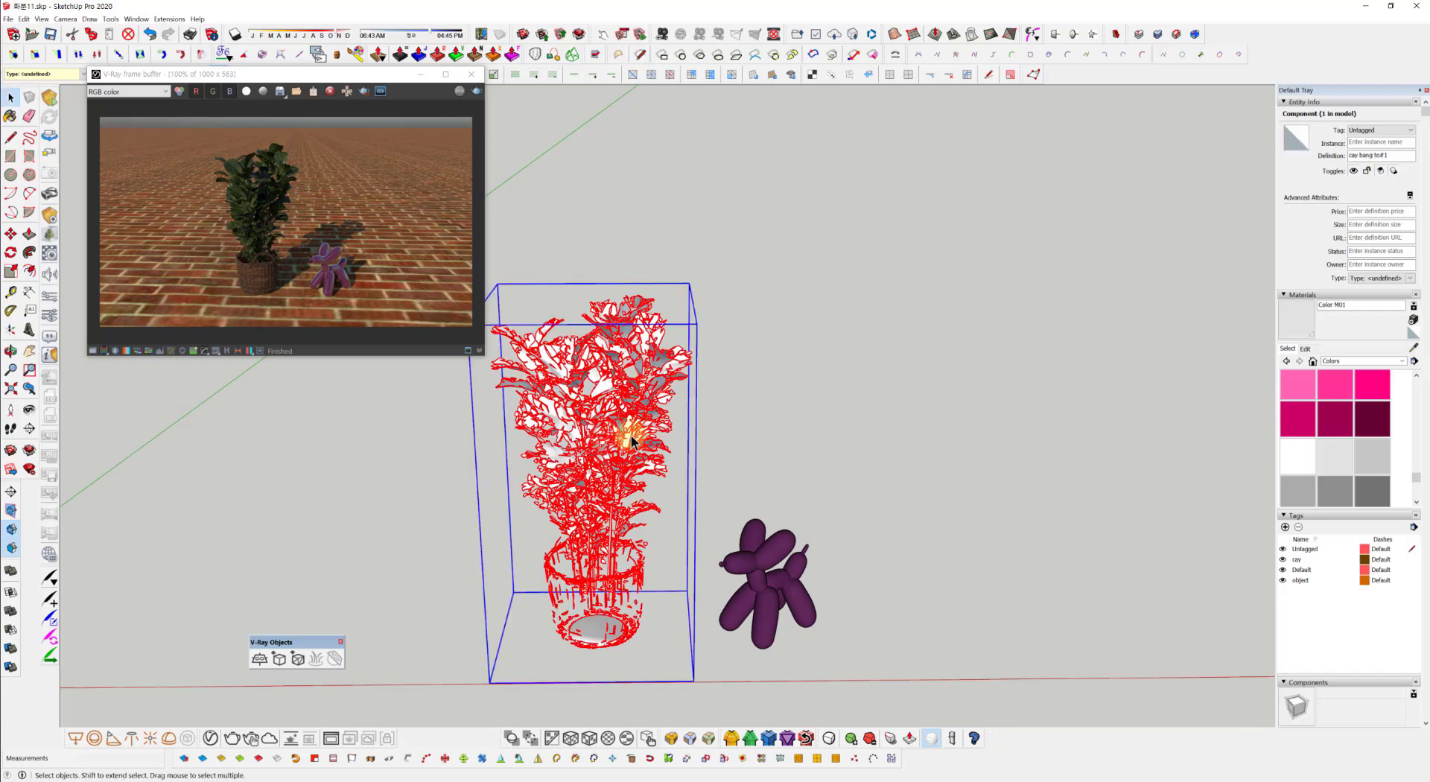
key(s)
drag(696, 324, 769, 284)
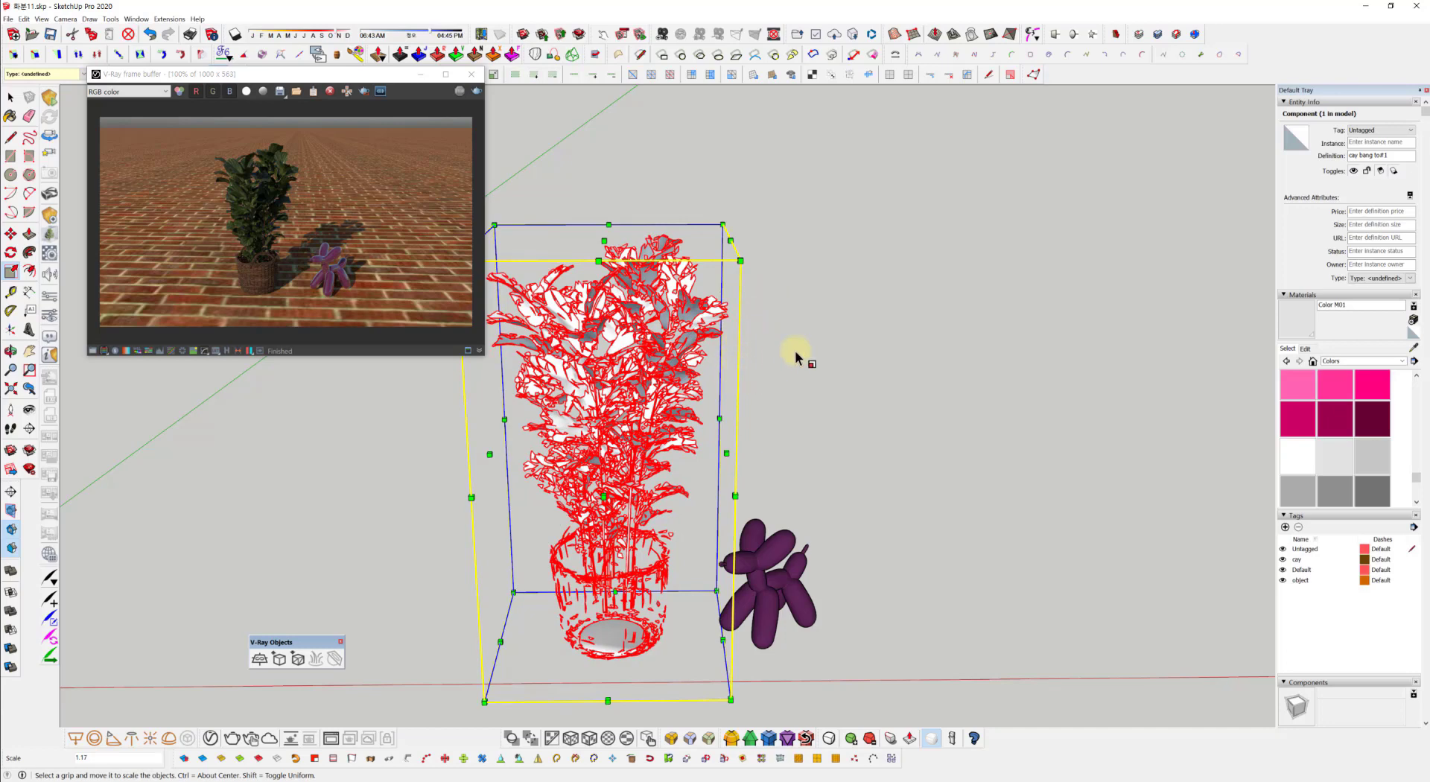
key(space)
click(752, 429)
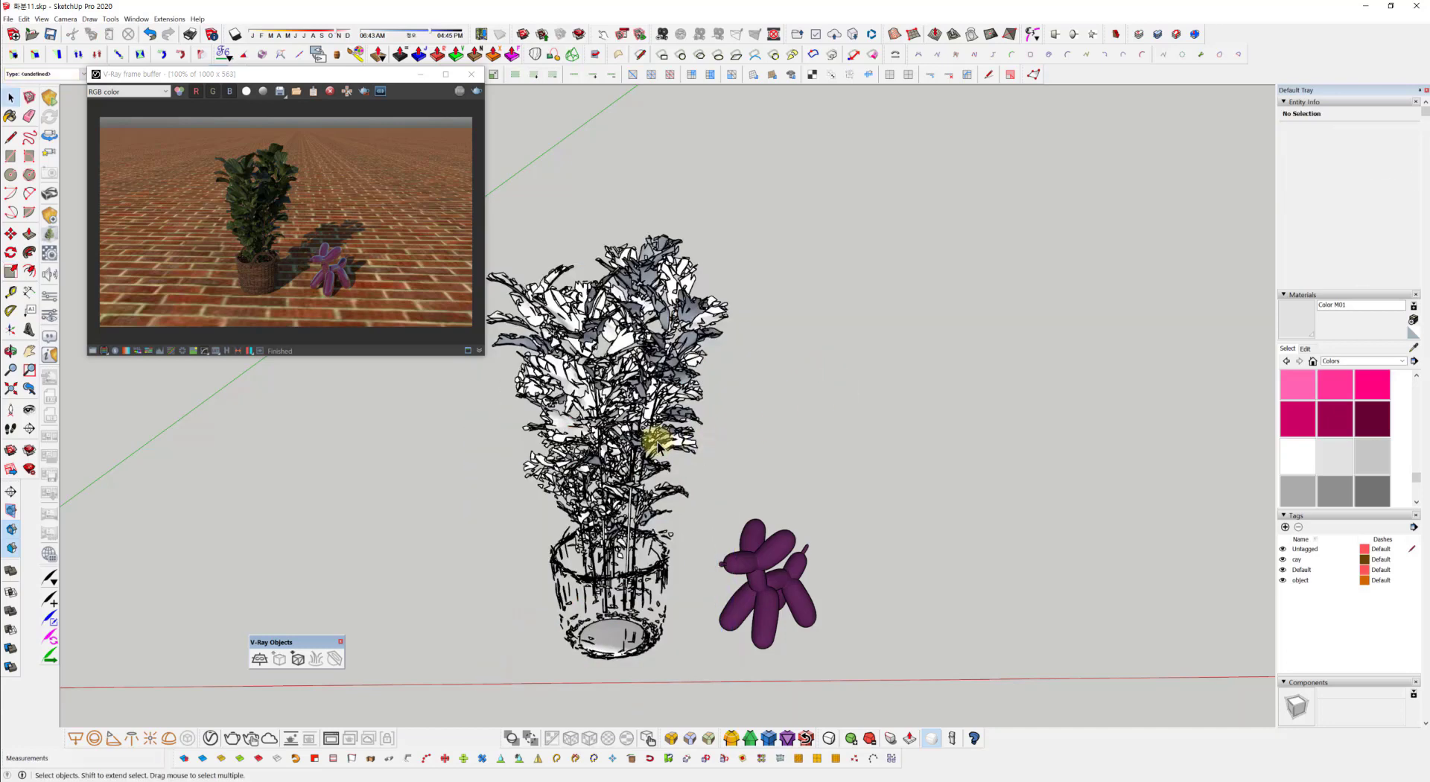
middle_drag(655, 440, 674, 537)
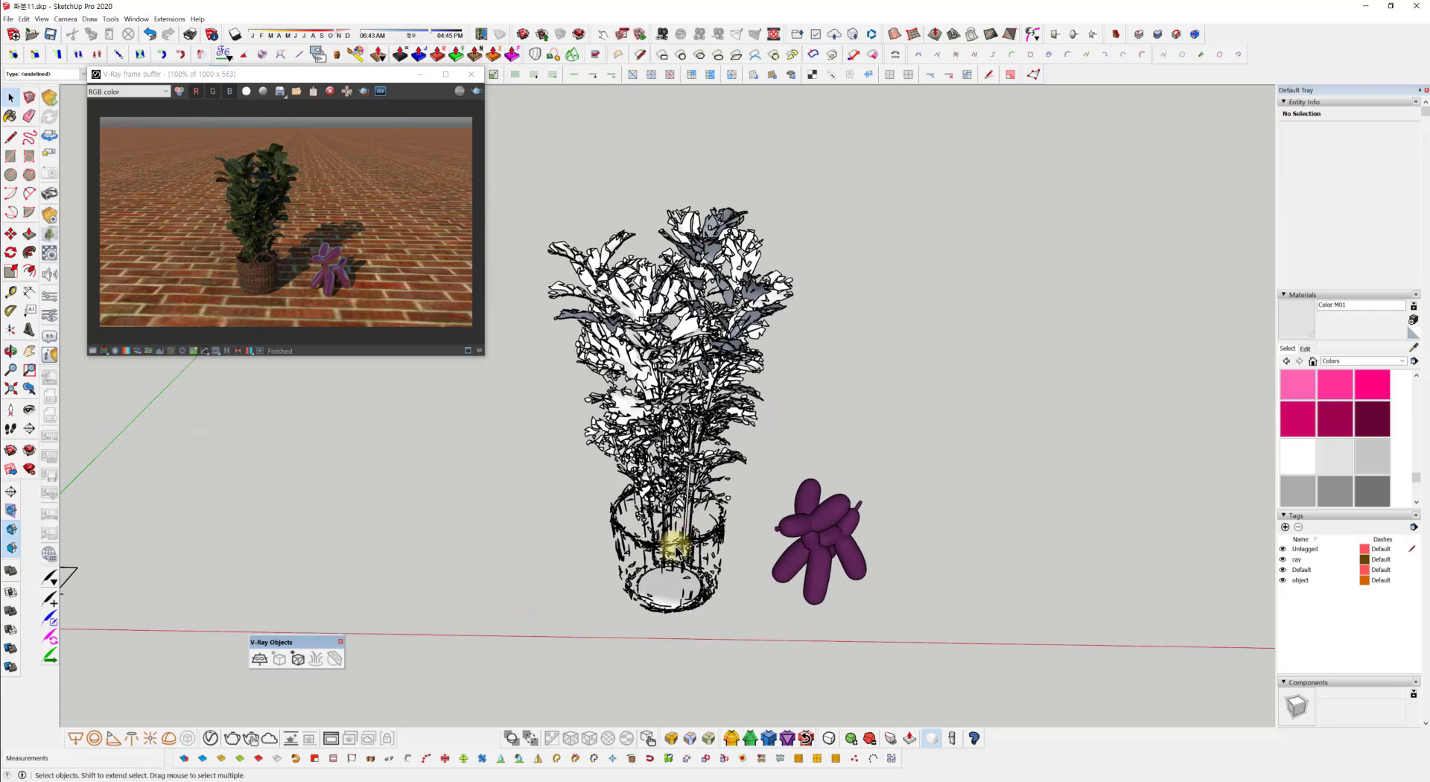
key(ctrl+z)
middle_drag(378, 412, 411, 403)
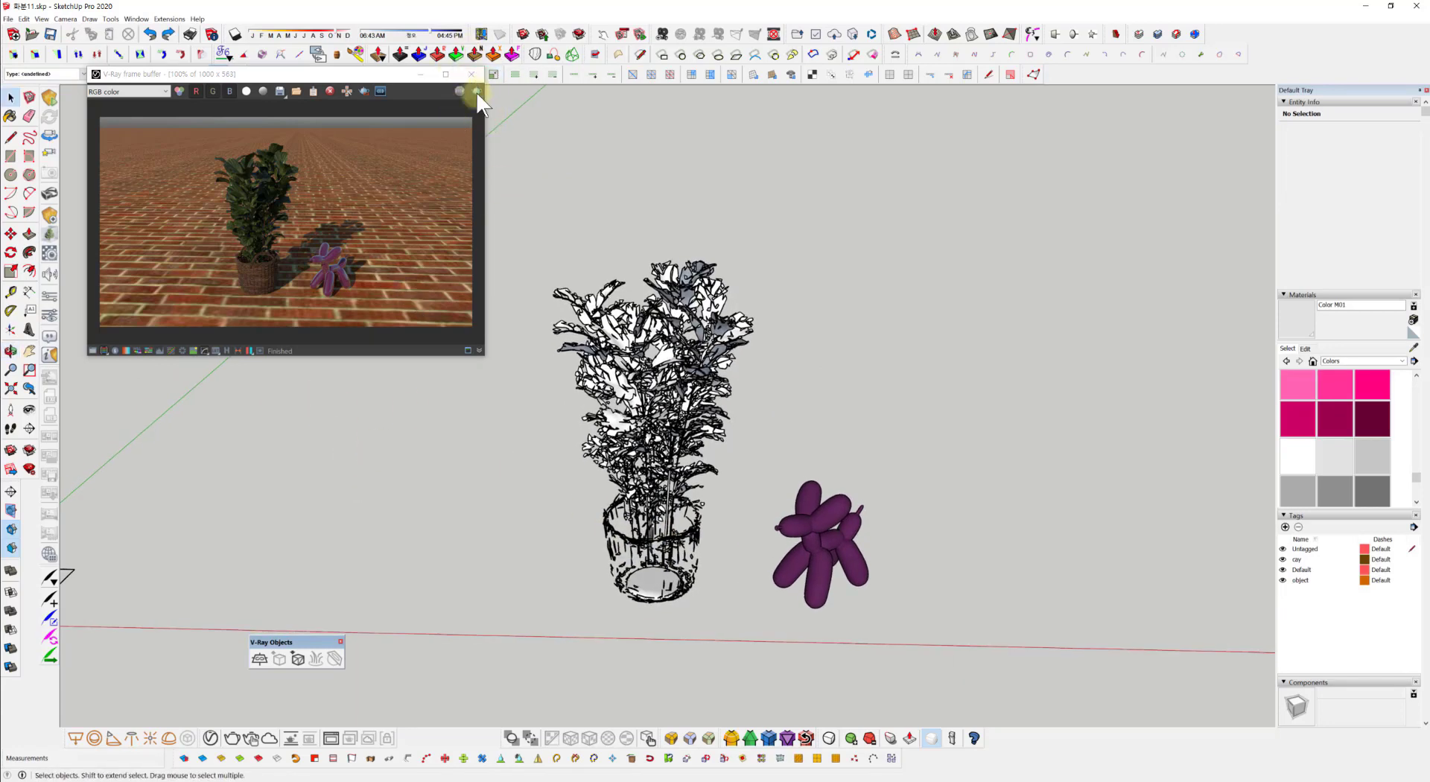
Step: Review the plant proxy's mesh parameters and material list in the V-Ray Asset Editor, and close the editor
click(210, 738)
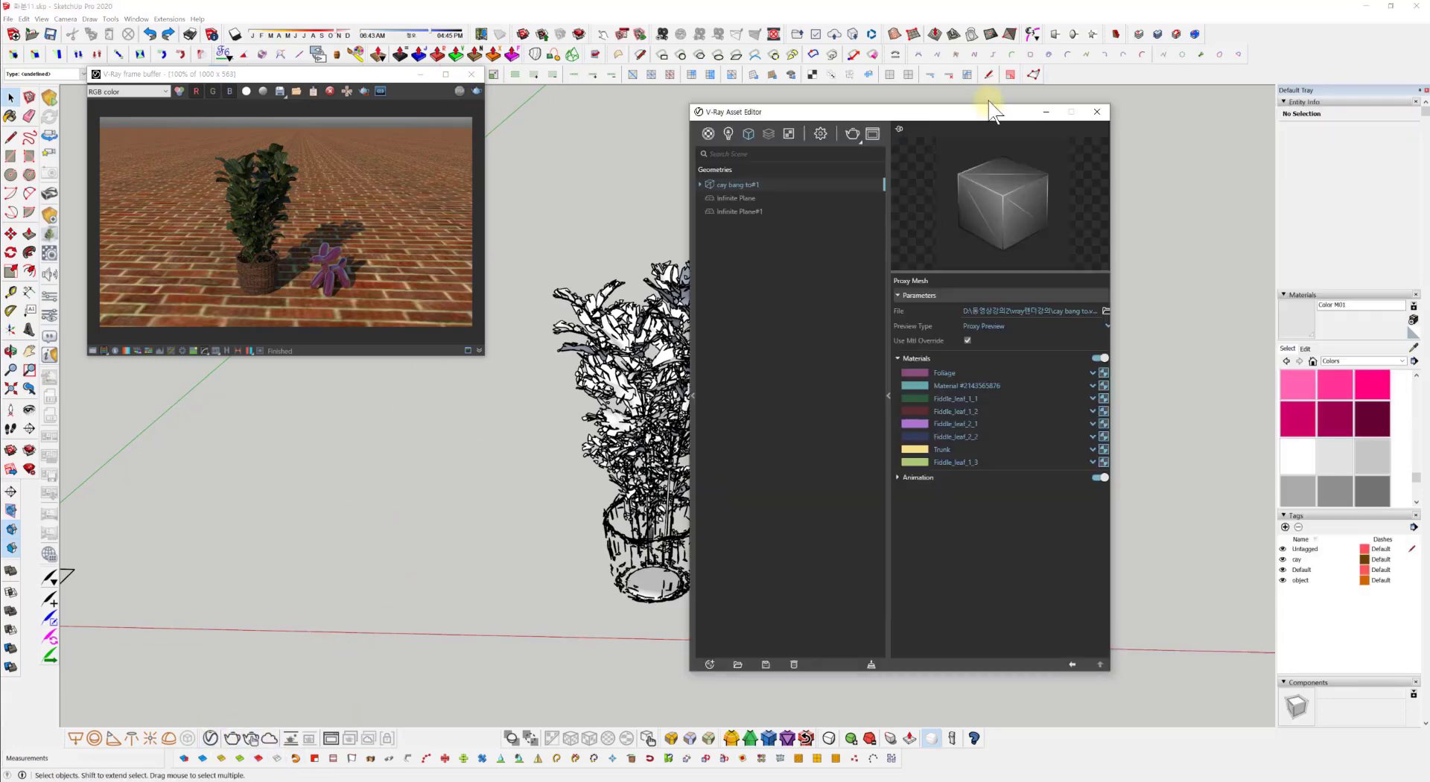
click(1096, 112)
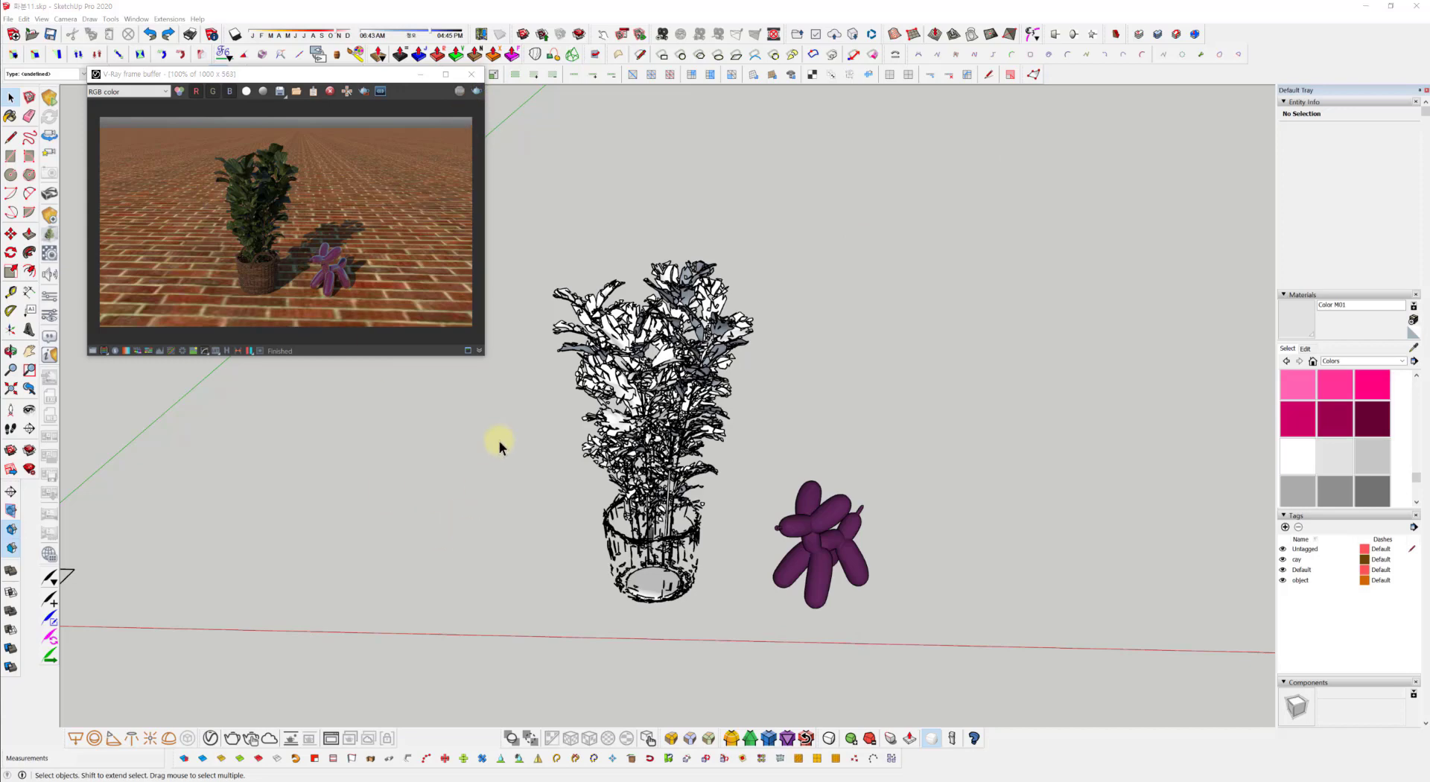
middle_drag(499, 441, 459, 469)
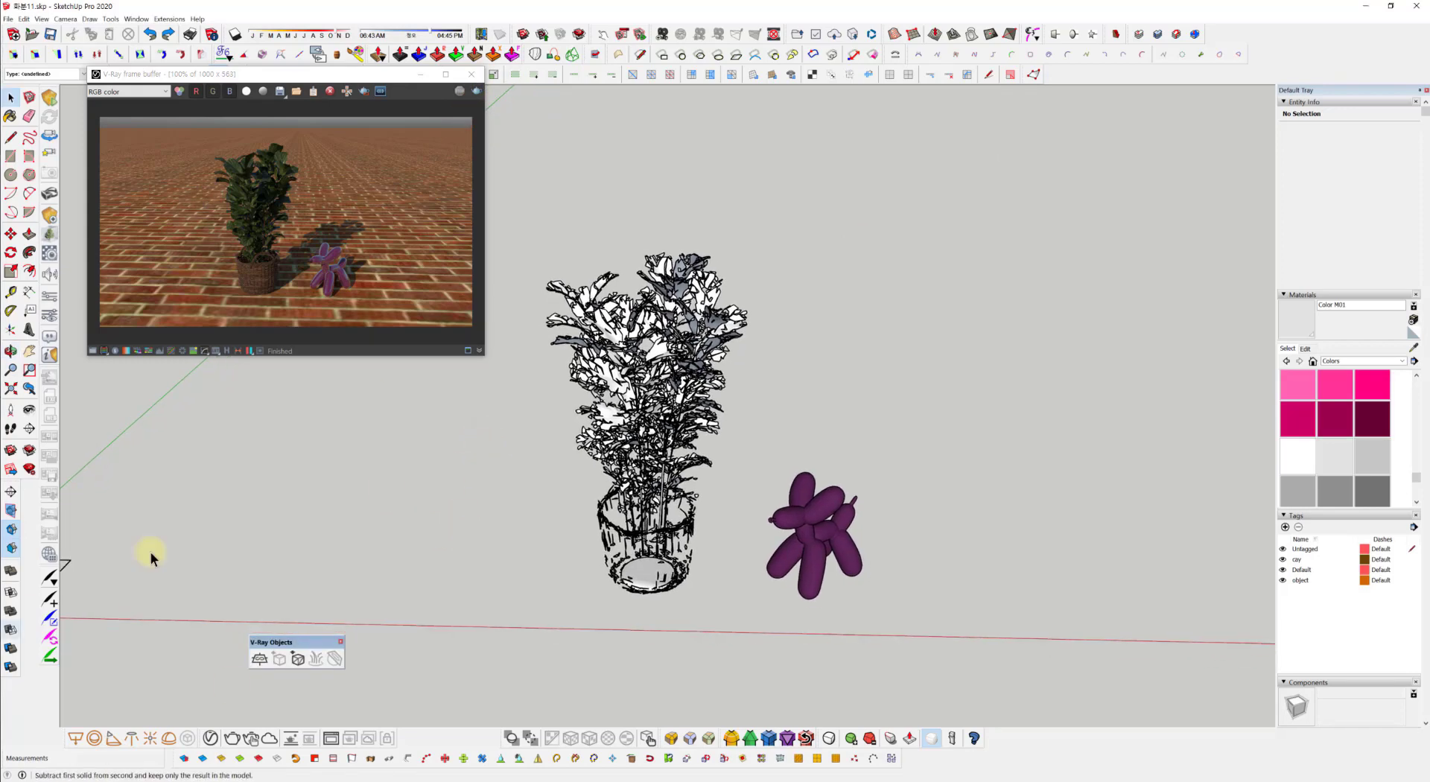
middle_drag(633, 521, 637, 475)
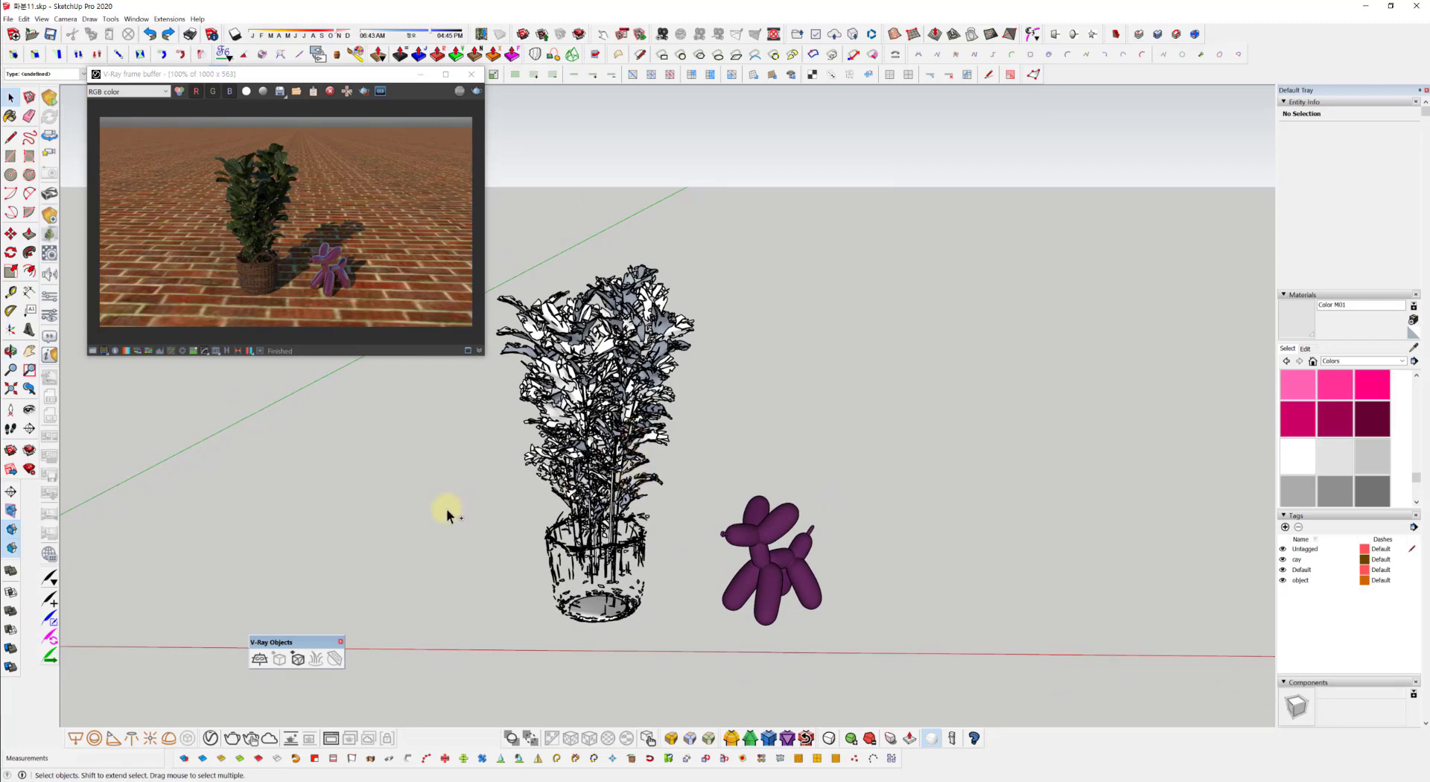
Step: Undo the proxy replacement to restore the original plant, select the plant and close the render window
key(ctrl+z)
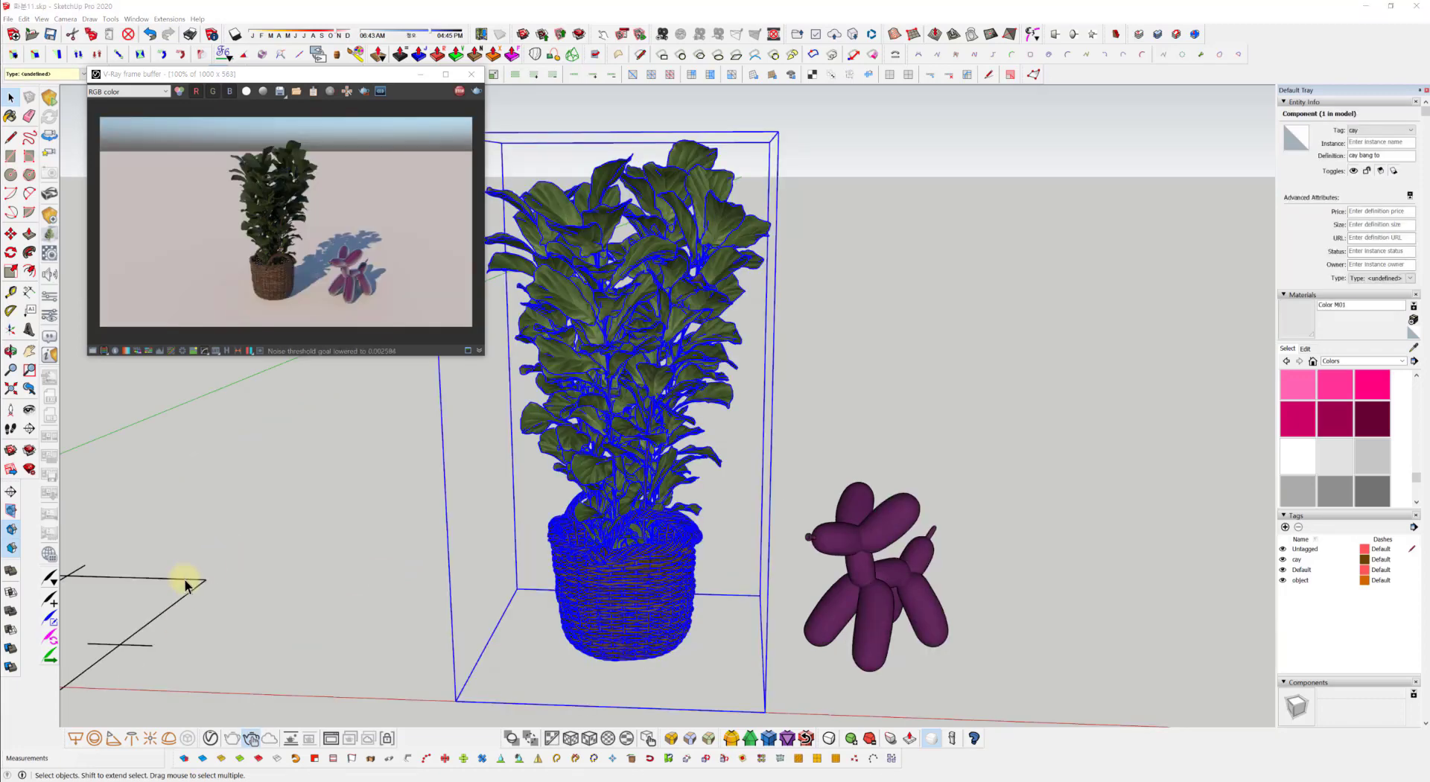
click(337, 450)
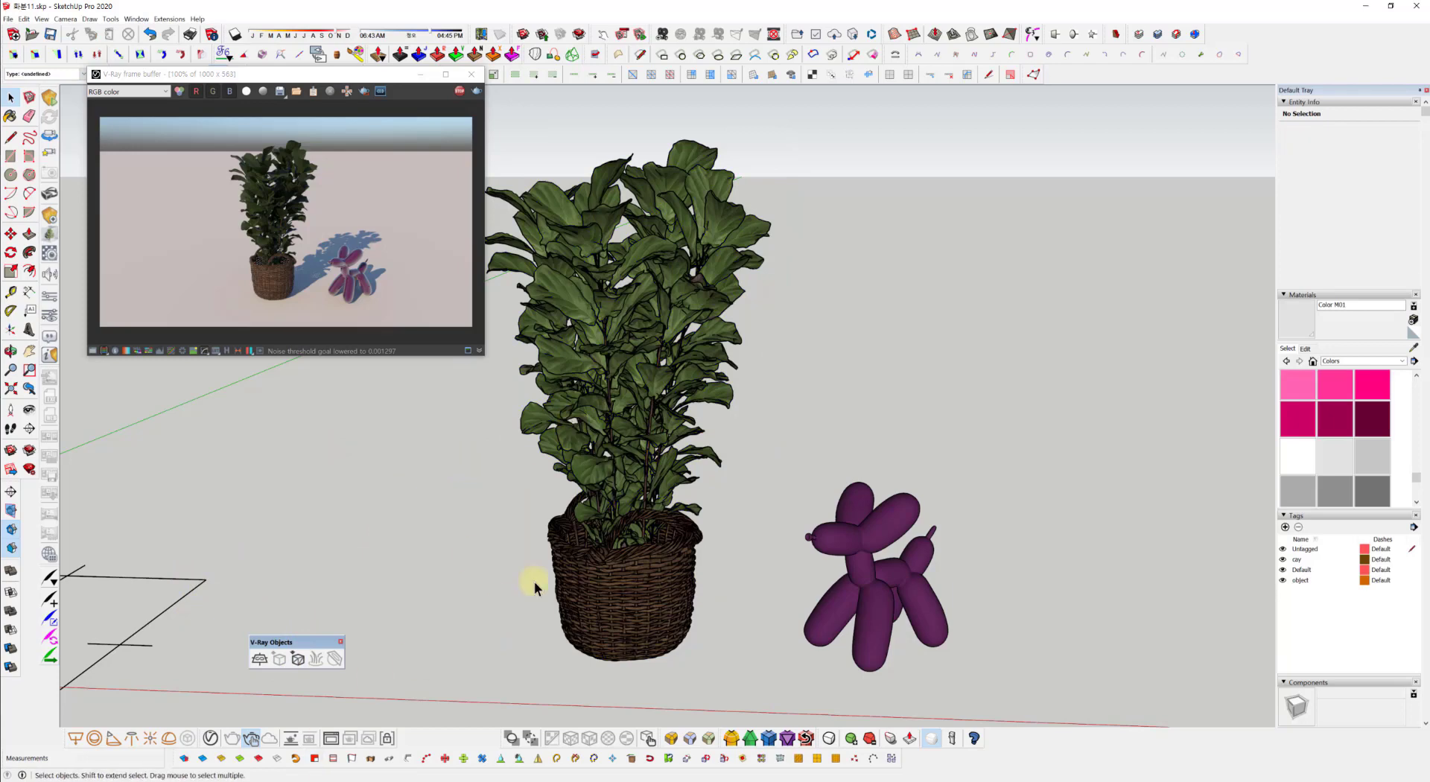
click(580, 582)
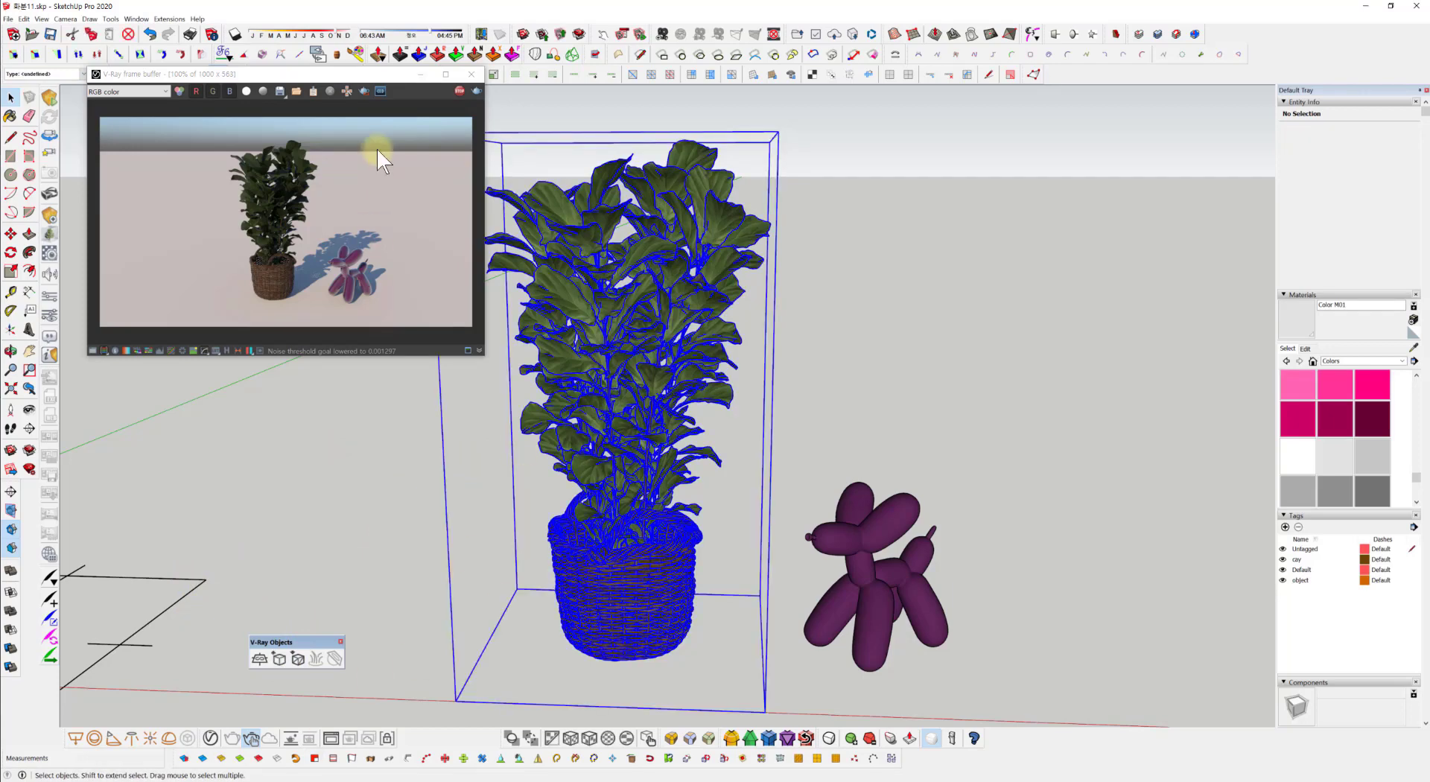
click(471, 74)
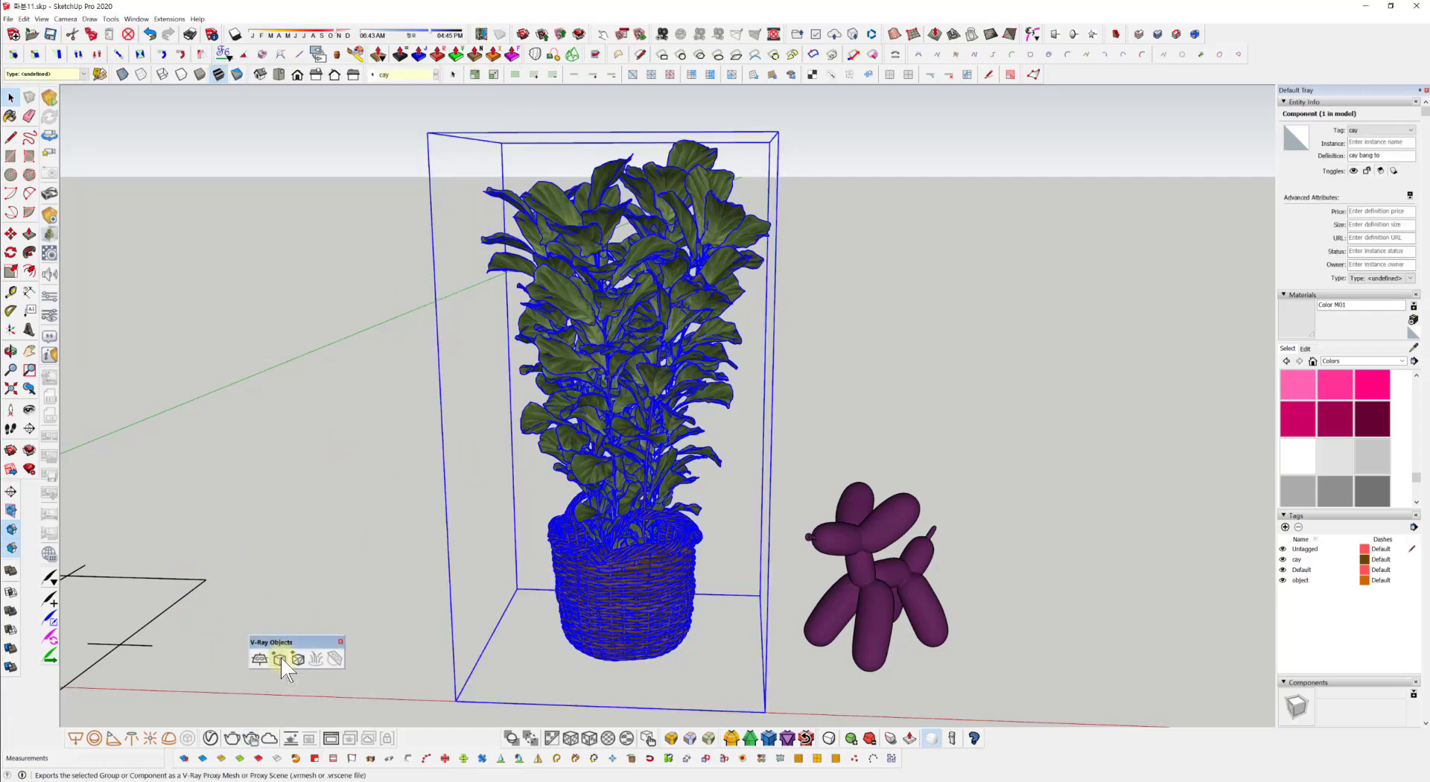
Step: Start a V-Ray proxy mesh export of the selected plant and name the output file f22
click(280, 659)
drag(809, 247, 372, 218)
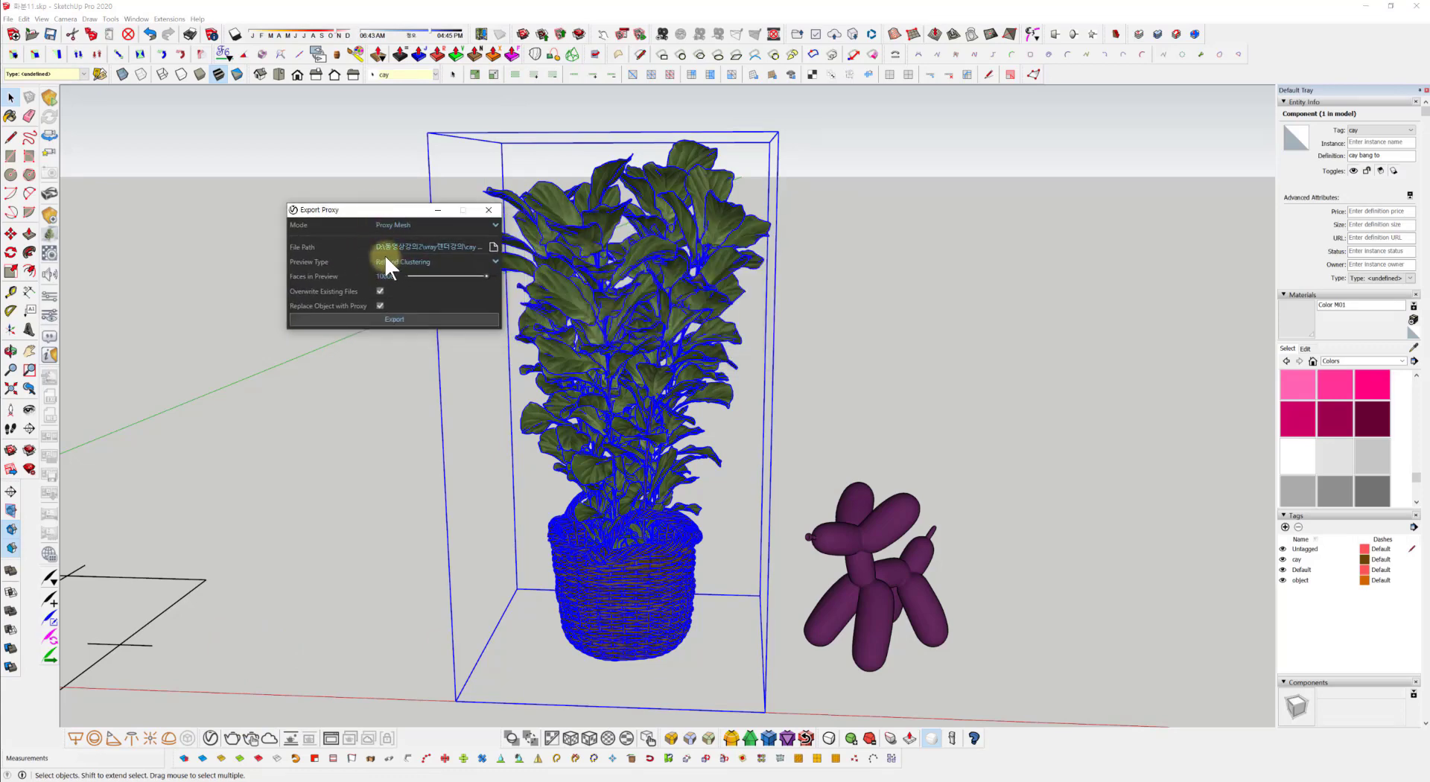
click(493, 246)
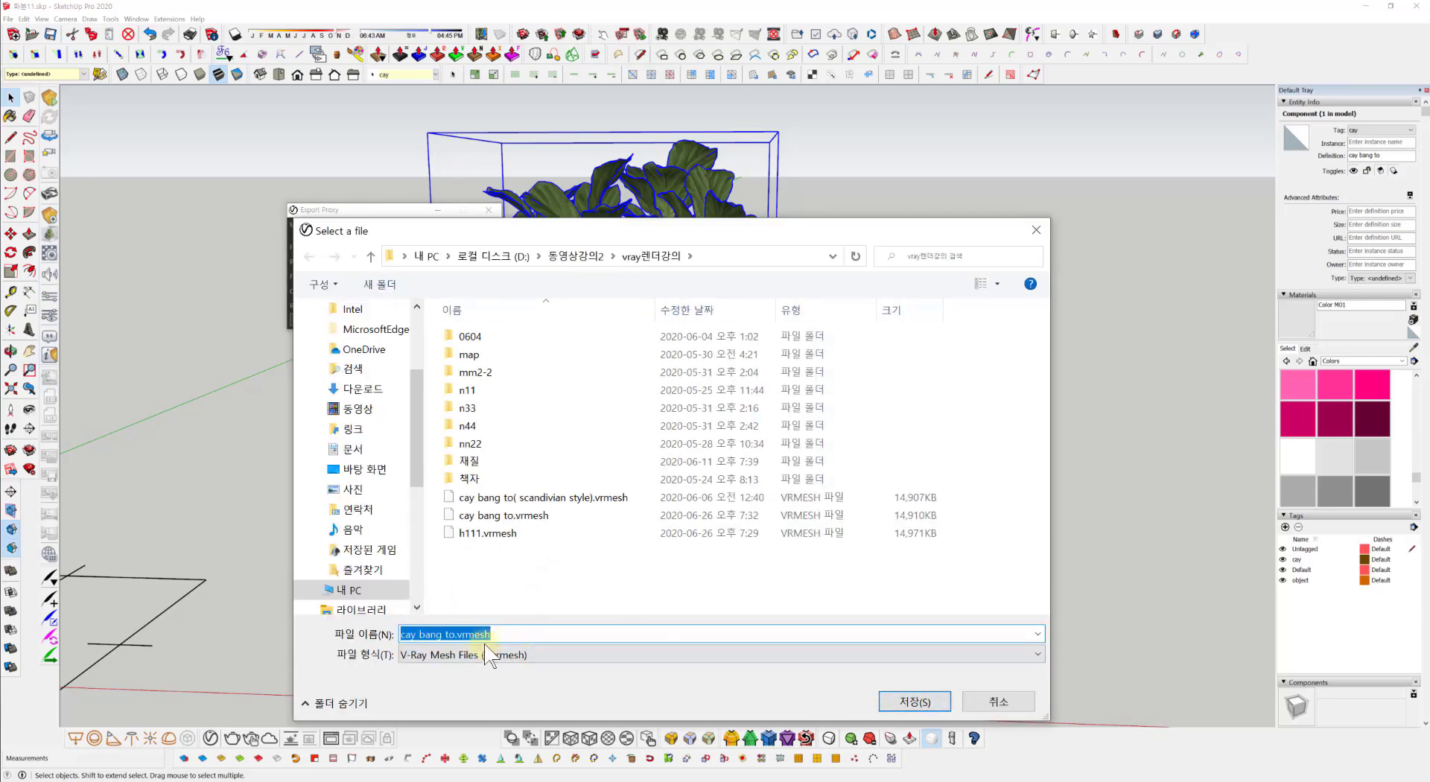
text(f)
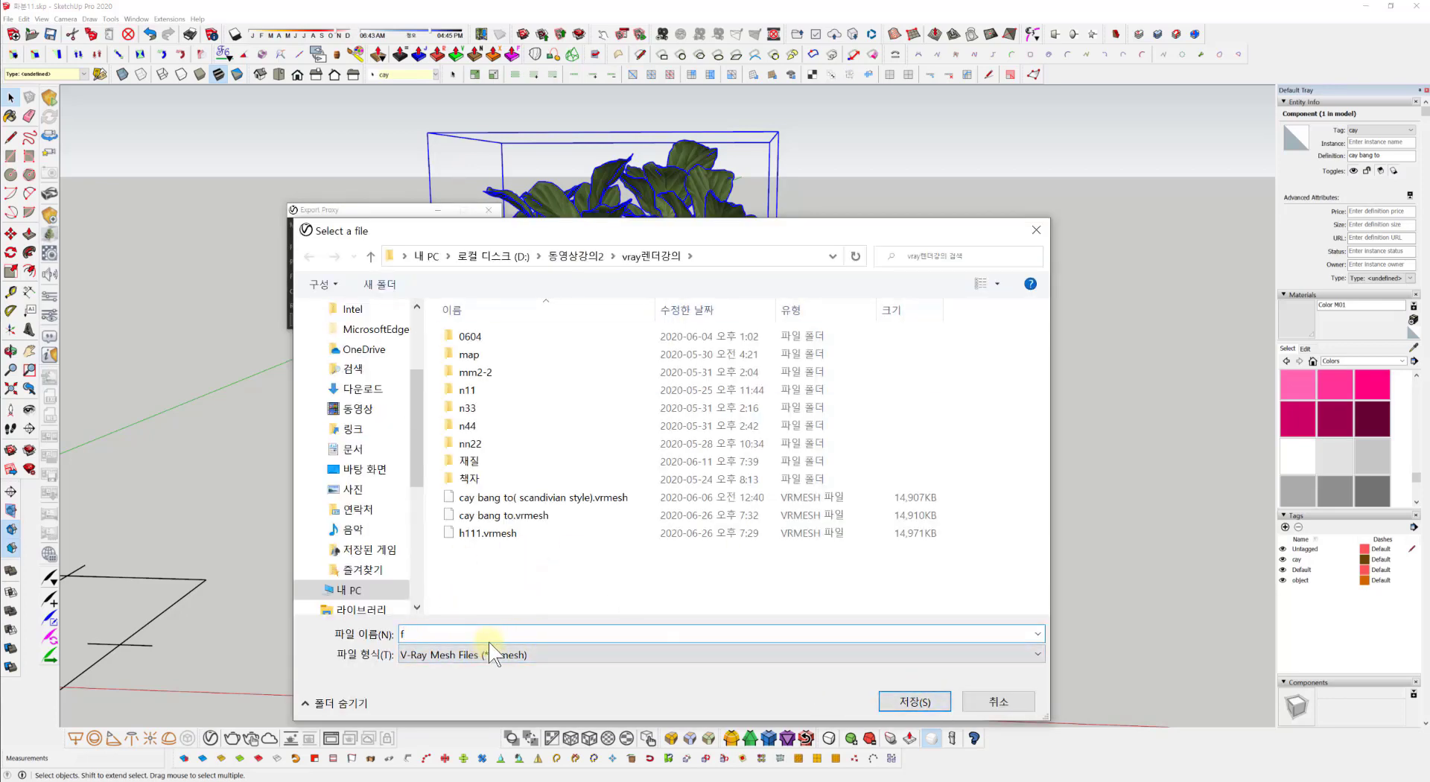
text(22)
click(913, 701)
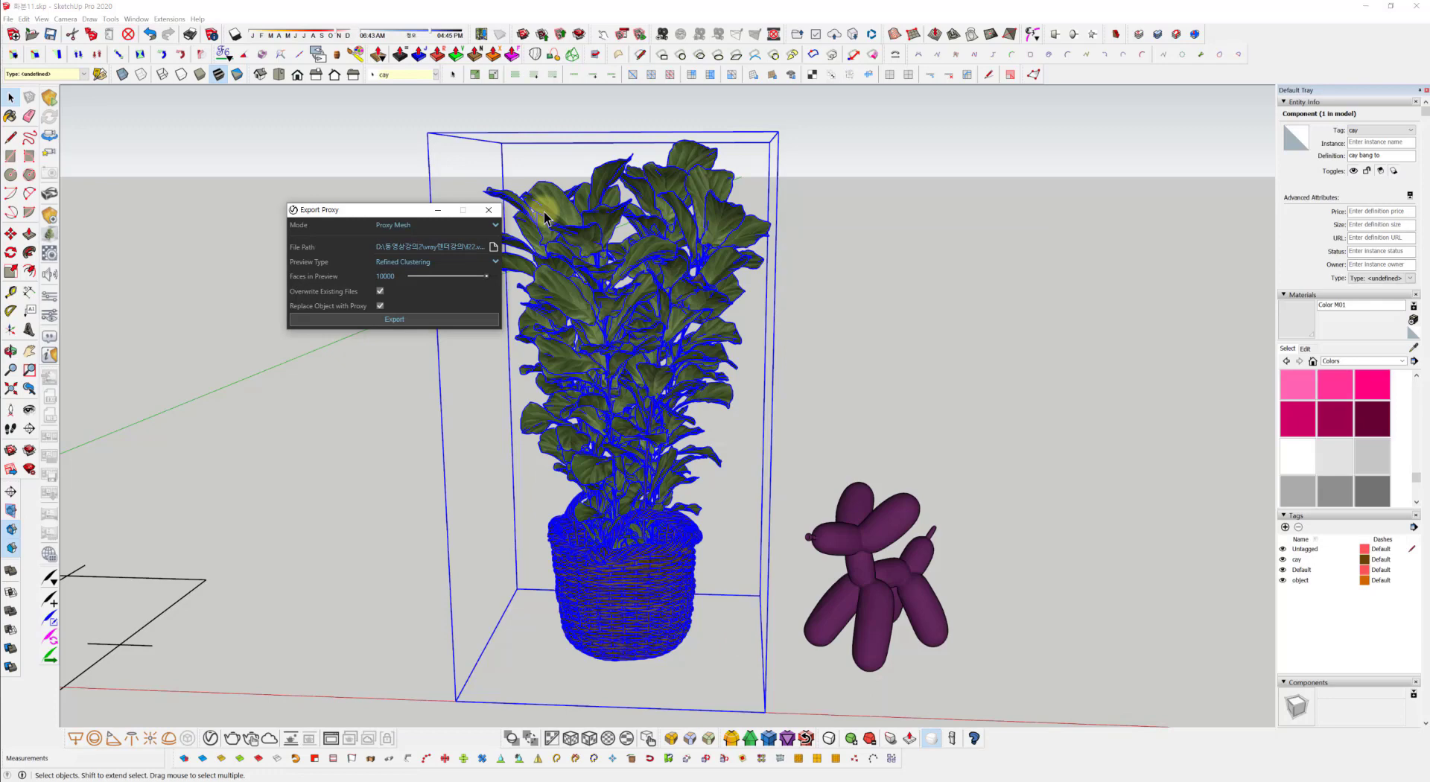
Step: Disable replacing the object with the proxy and export the plant's proxy mesh
click(431, 316)
click(381, 306)
click(397, 318)
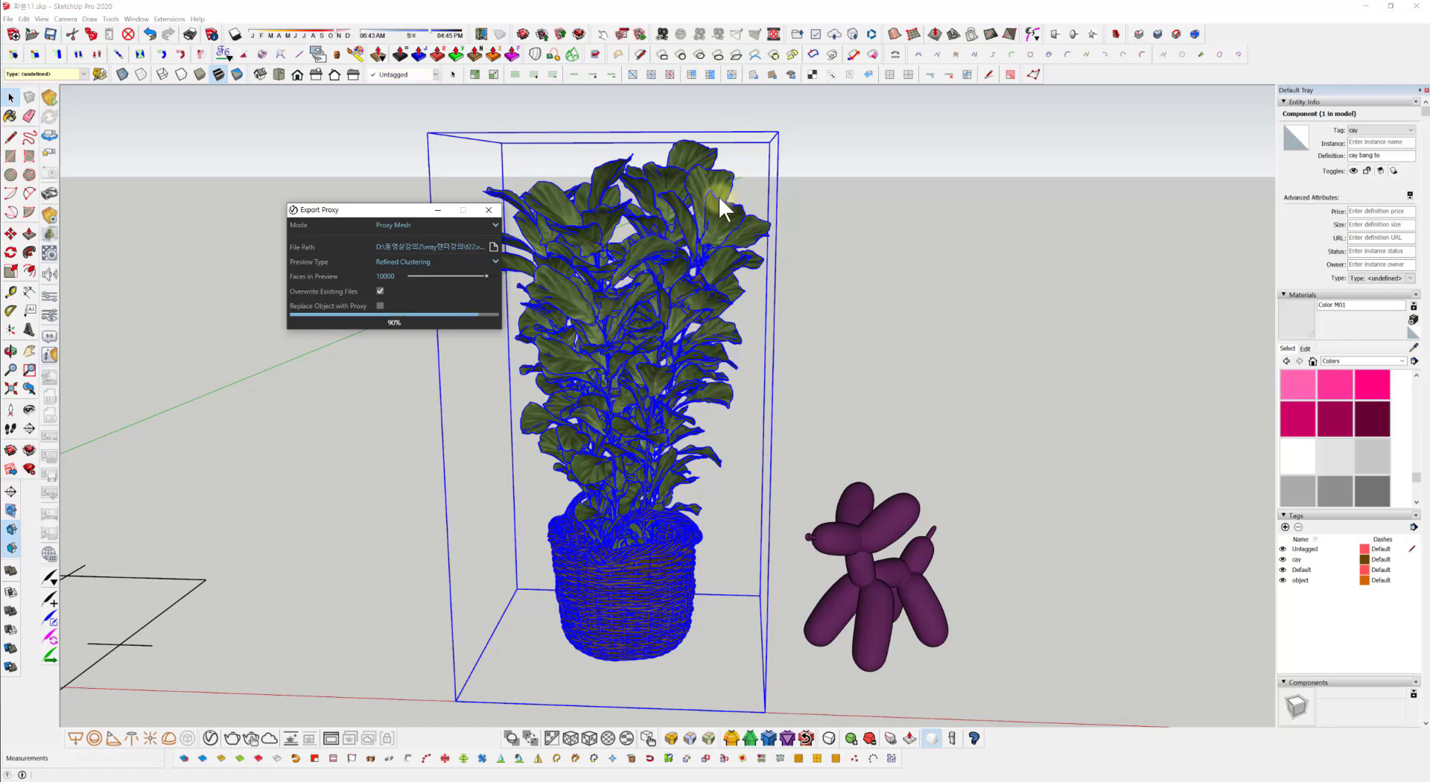
Step: Reopen the proxy export for the plant and check the .vrmesh files in the destination folder without choosing a new file
click(637, 533)
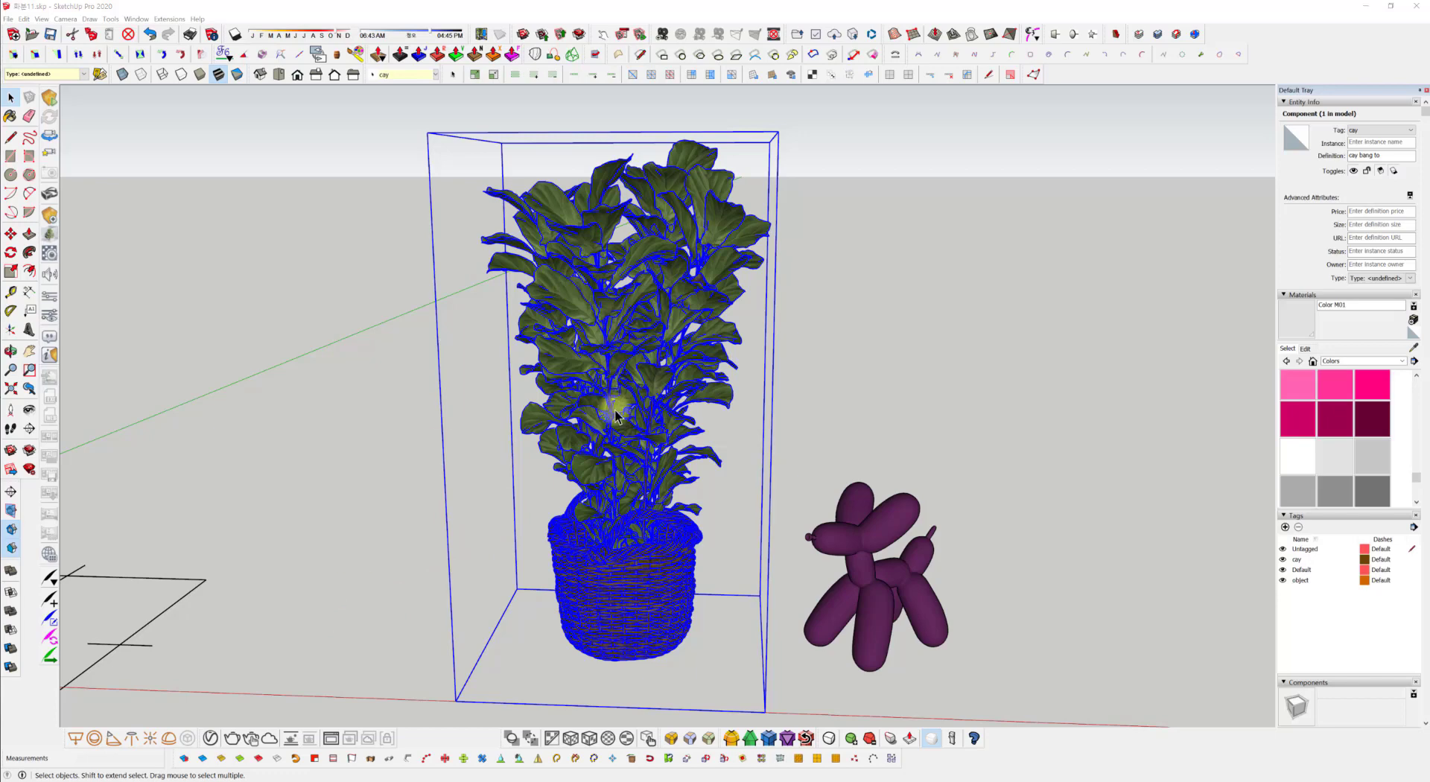
click(293, 708)
click(566, 396)
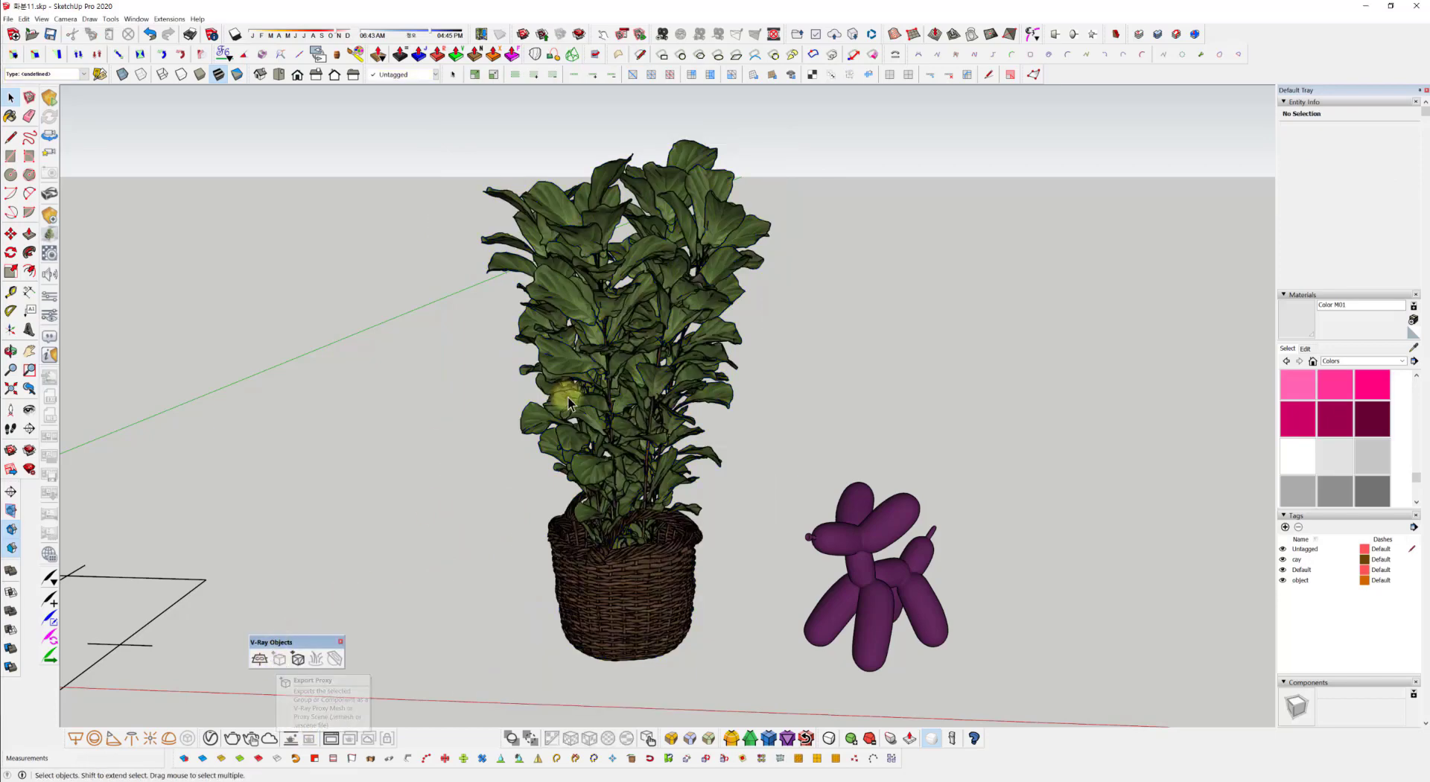
click(278, 658)
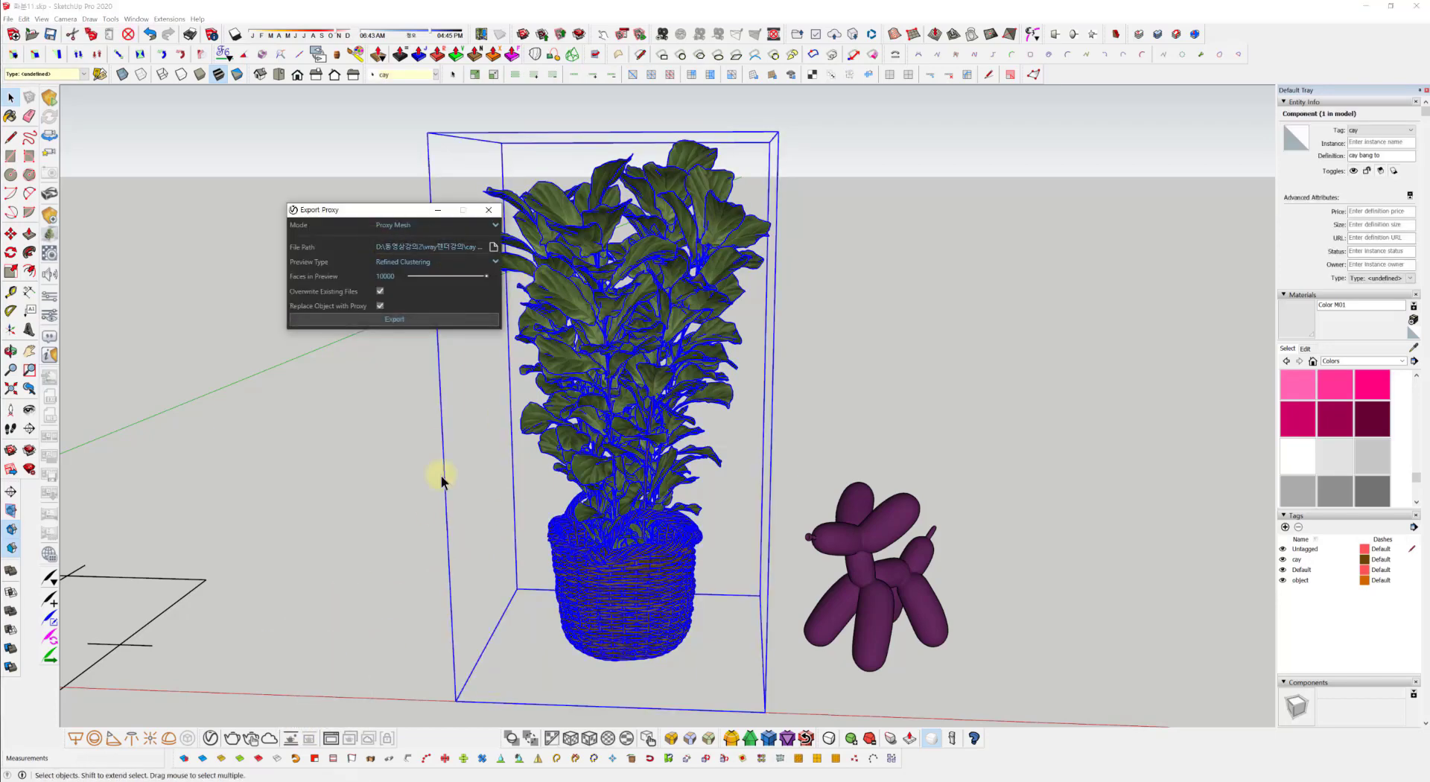
click(493, 246)
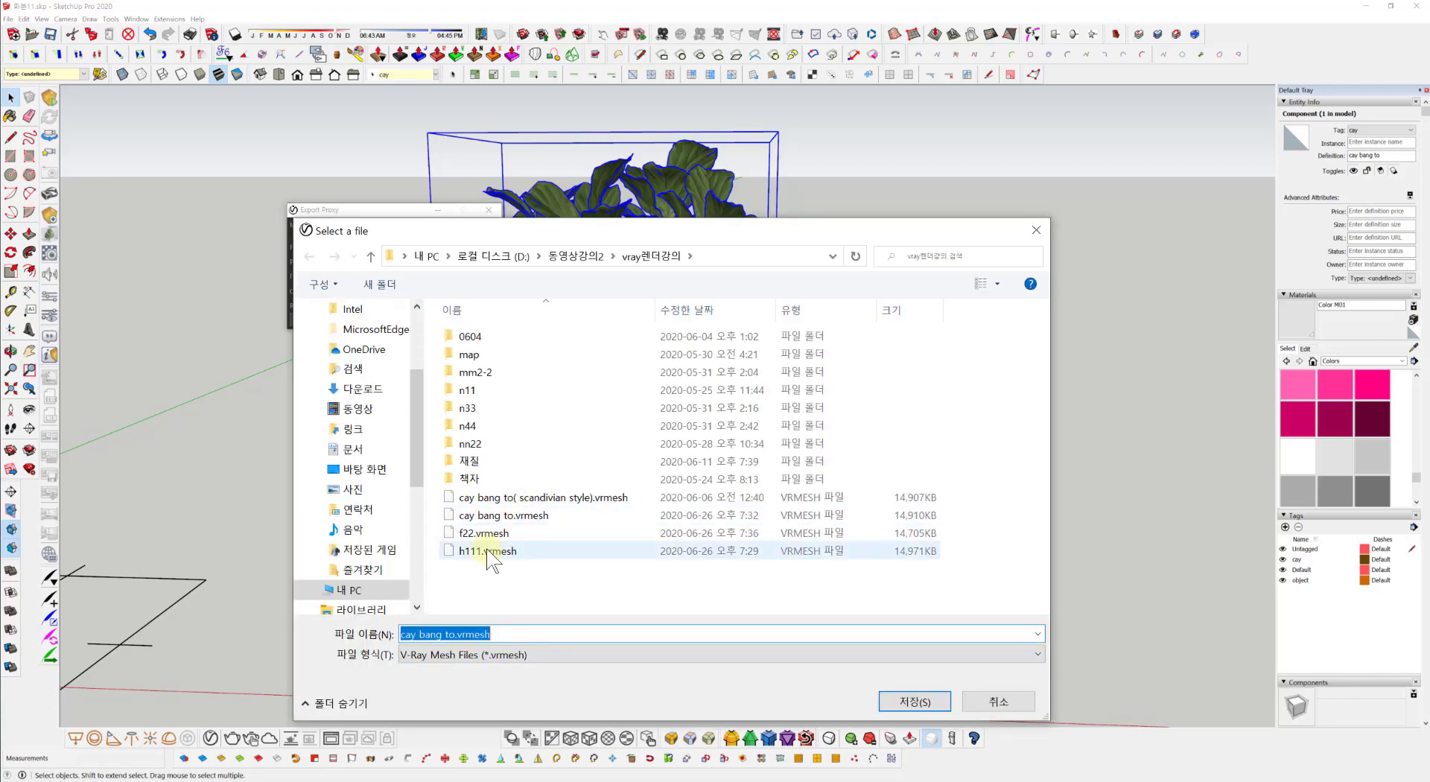
click(998, 700)
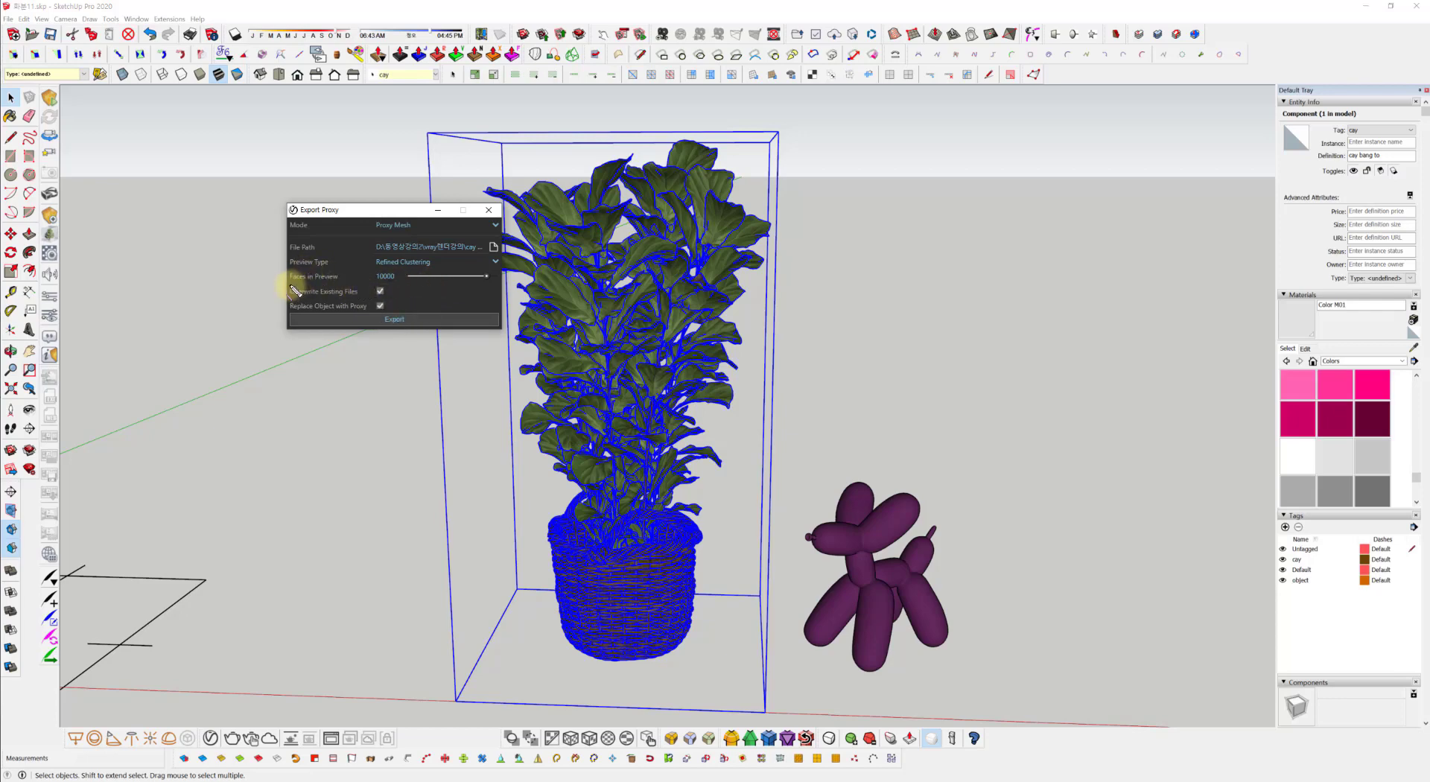
Step: Export the plant as a proxy mesh with Vertex Clustering preview and 4500 preview faces, replacing the original object
drag(290, 285, 496, 285)
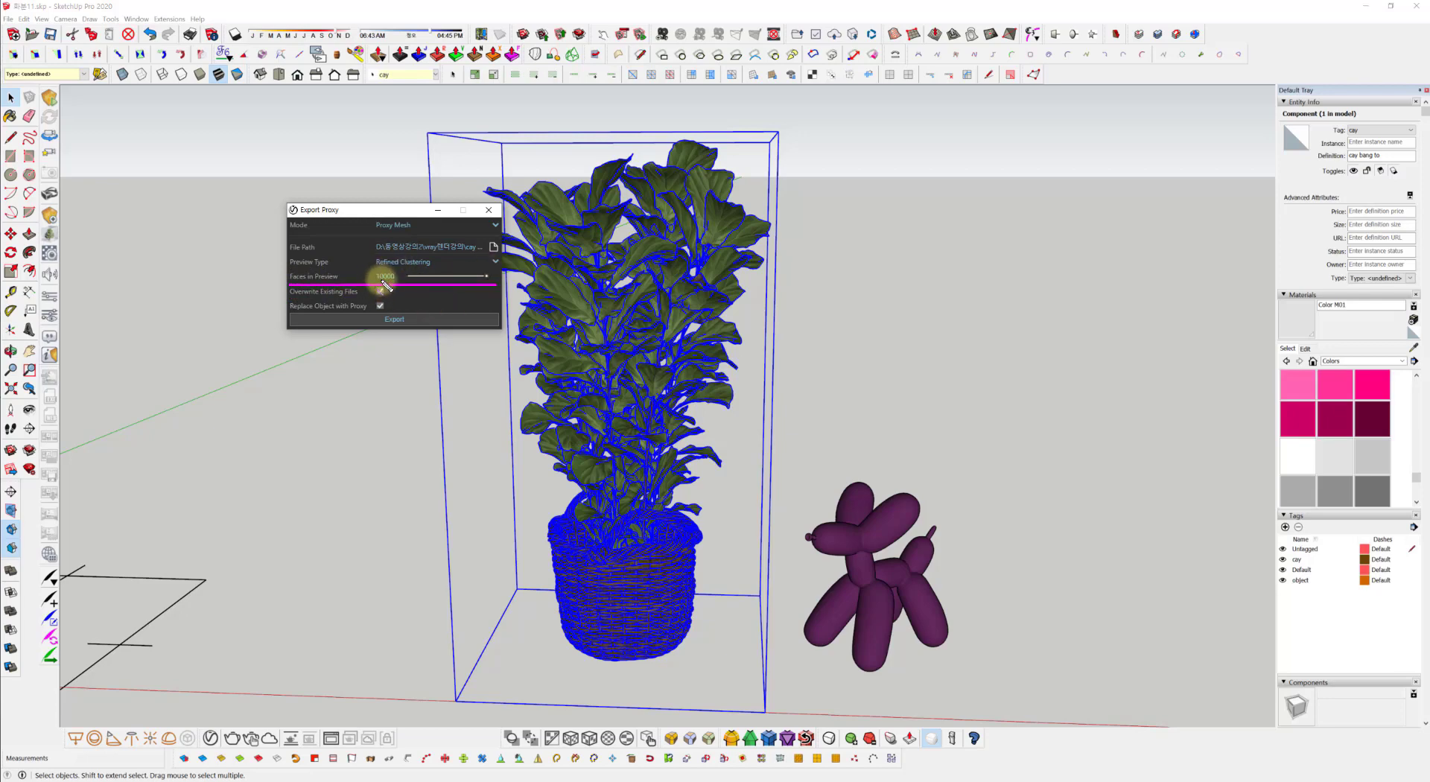
key(Escape)
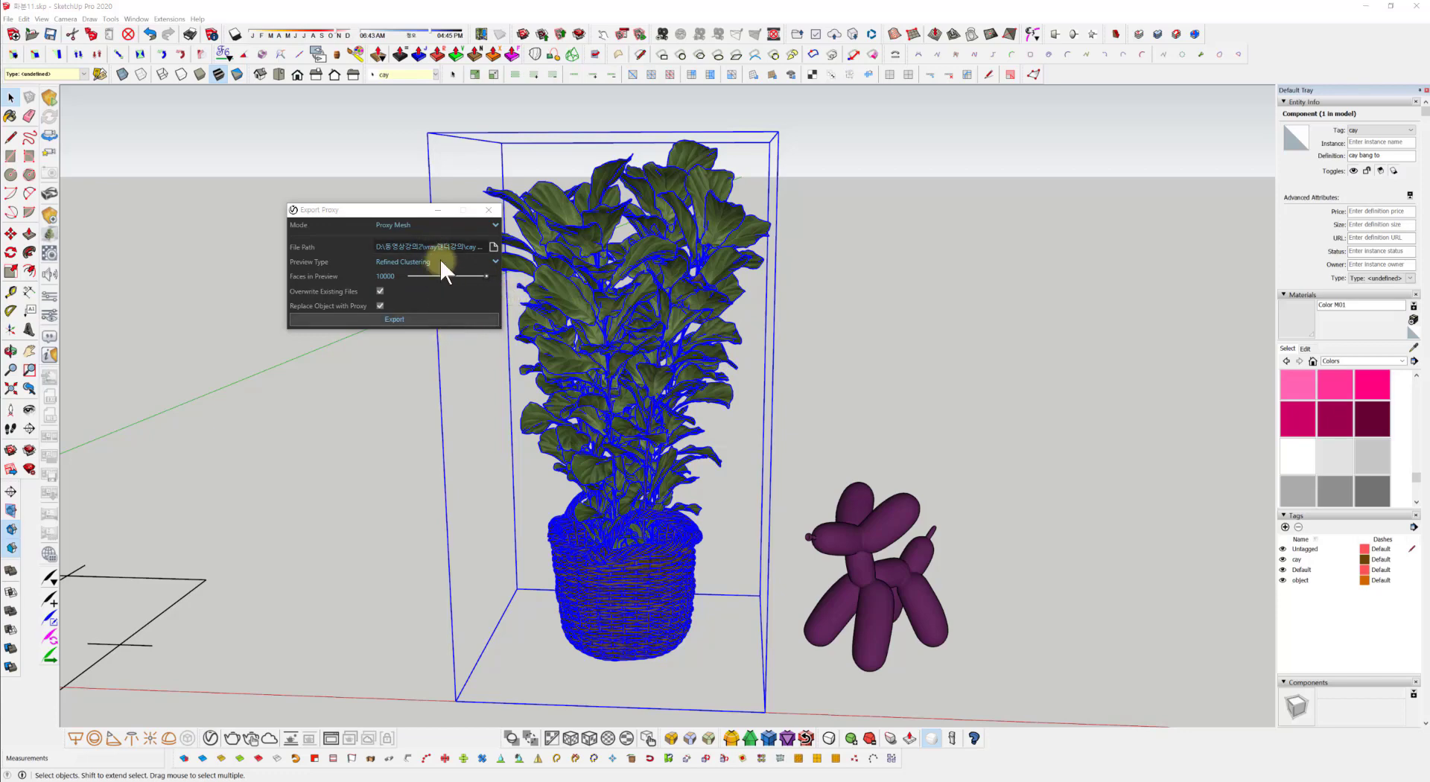
click(494, 262)
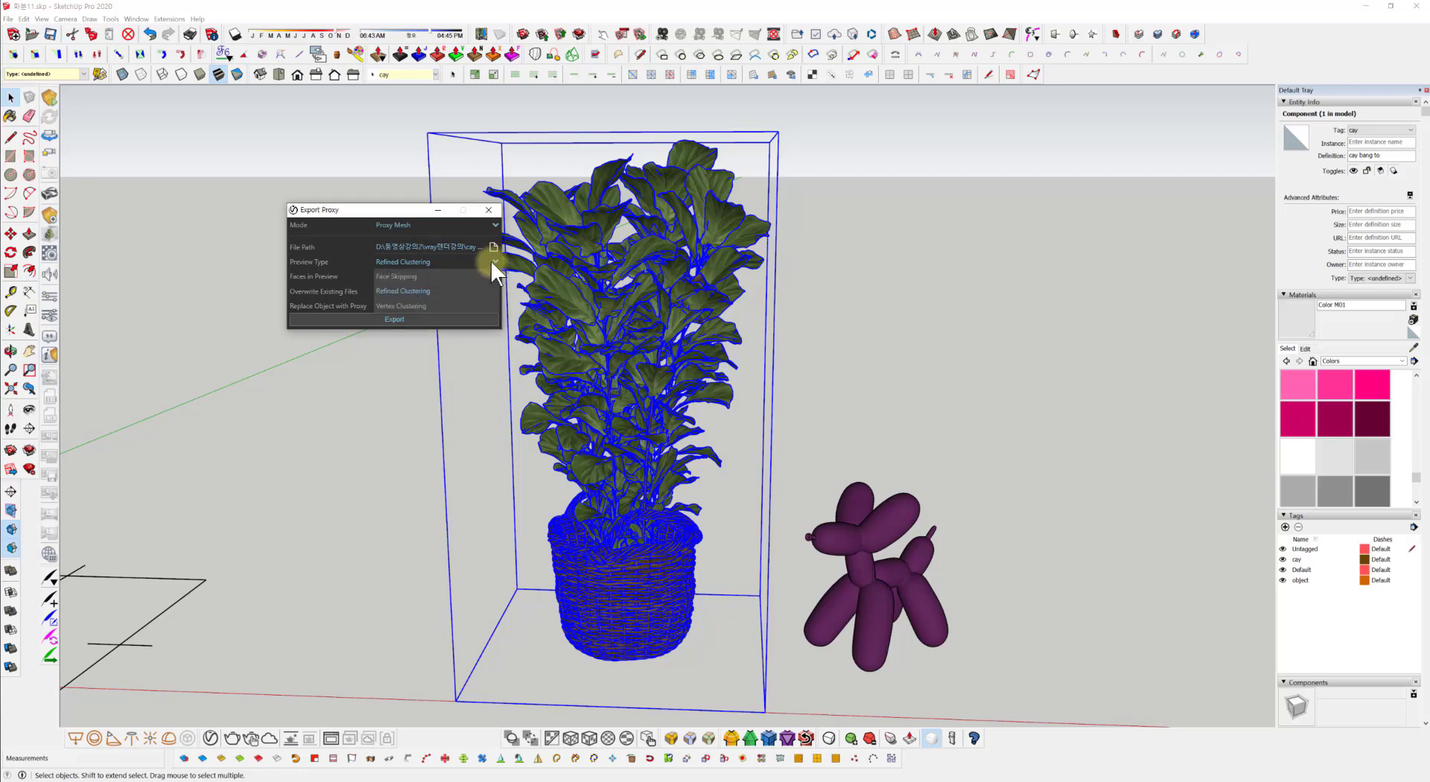
click(432, 304)
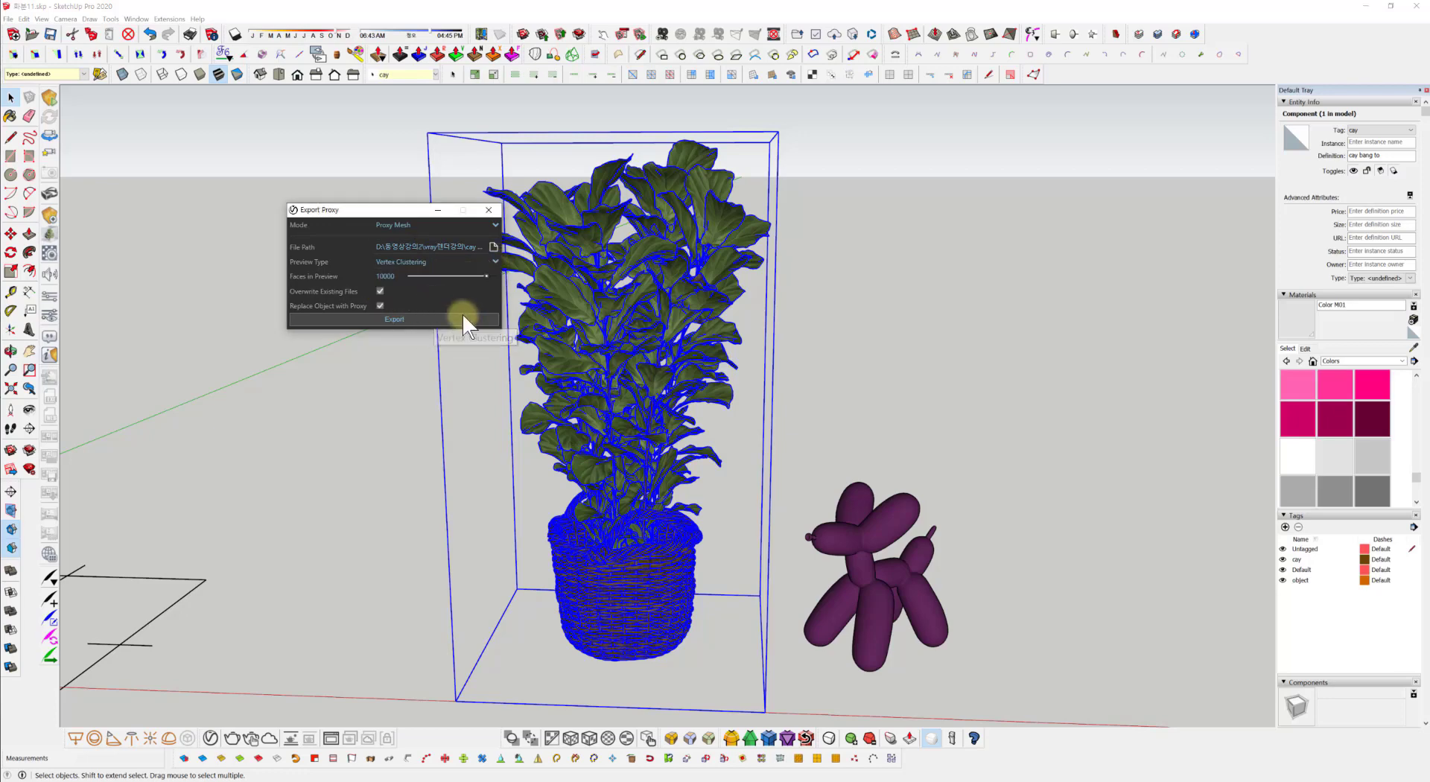
drag(485, 276, 431, 274)
double_click(397, 275)
click(410, 323)
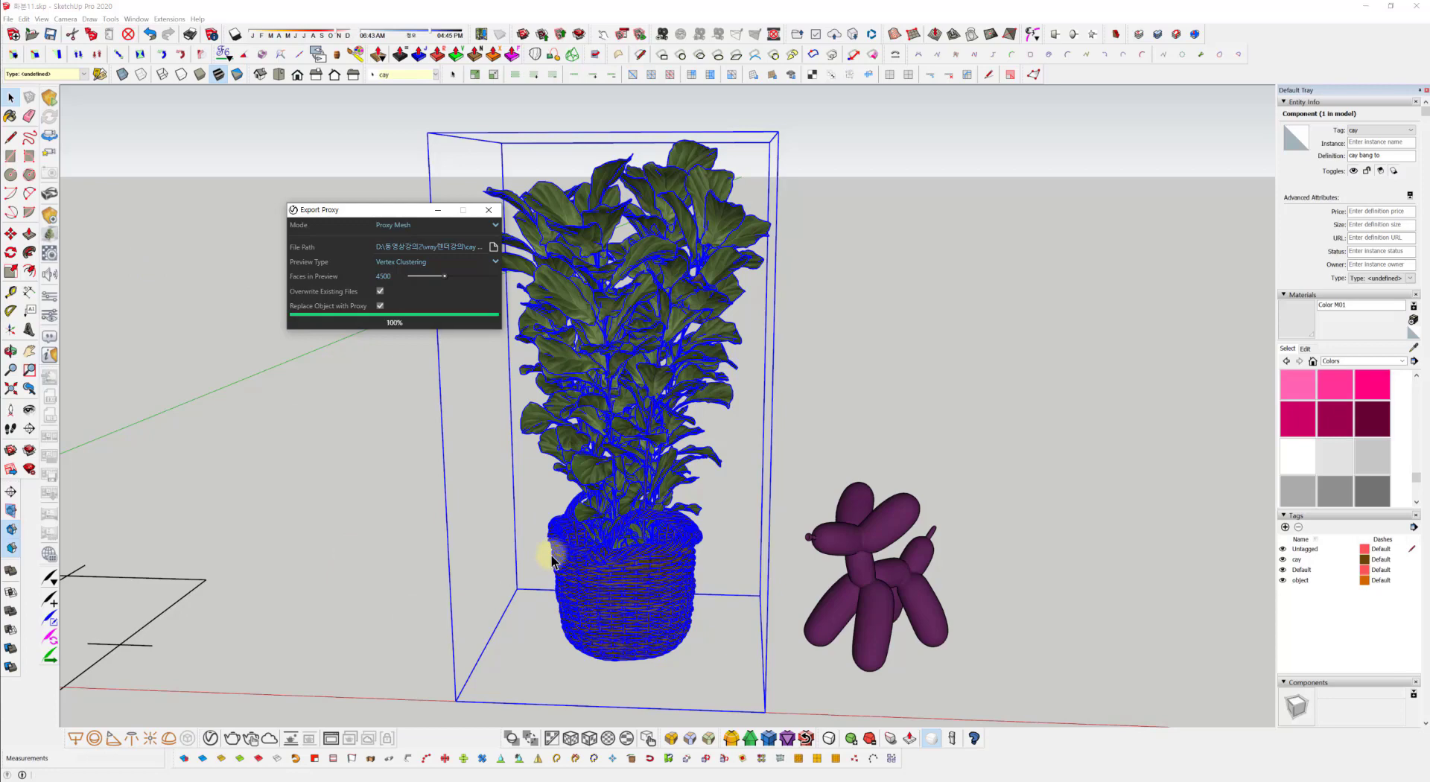
Step: Examine the plant proxy's preview and check the model's edge and face statistics in Model Info
mouse_move(803, 435)
middle_down()
mouse_move(692, 520)
mouse_move(584, 642)
mouse_move(690, 552)
middle_up()
middle_drag(626, 501, 444, 201)
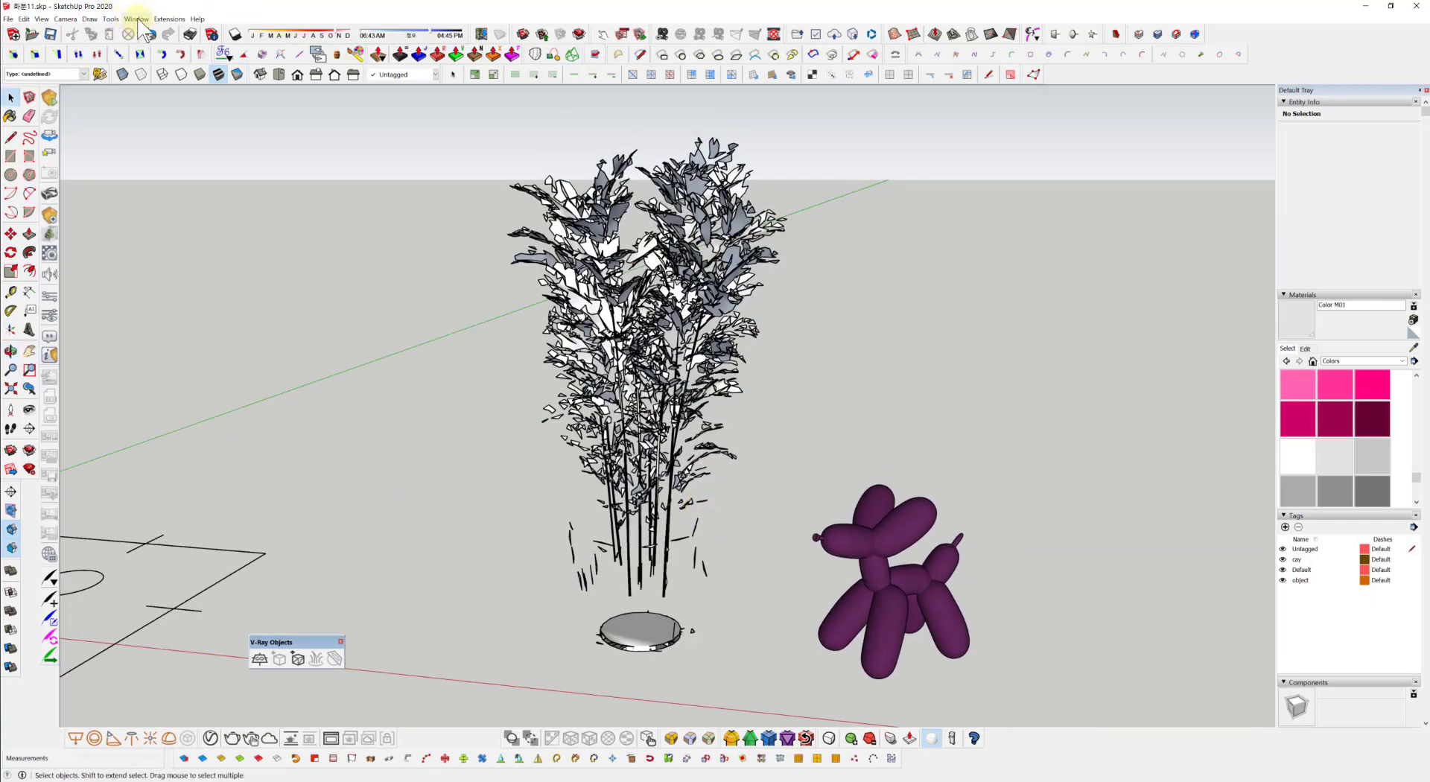
click(110, 19)
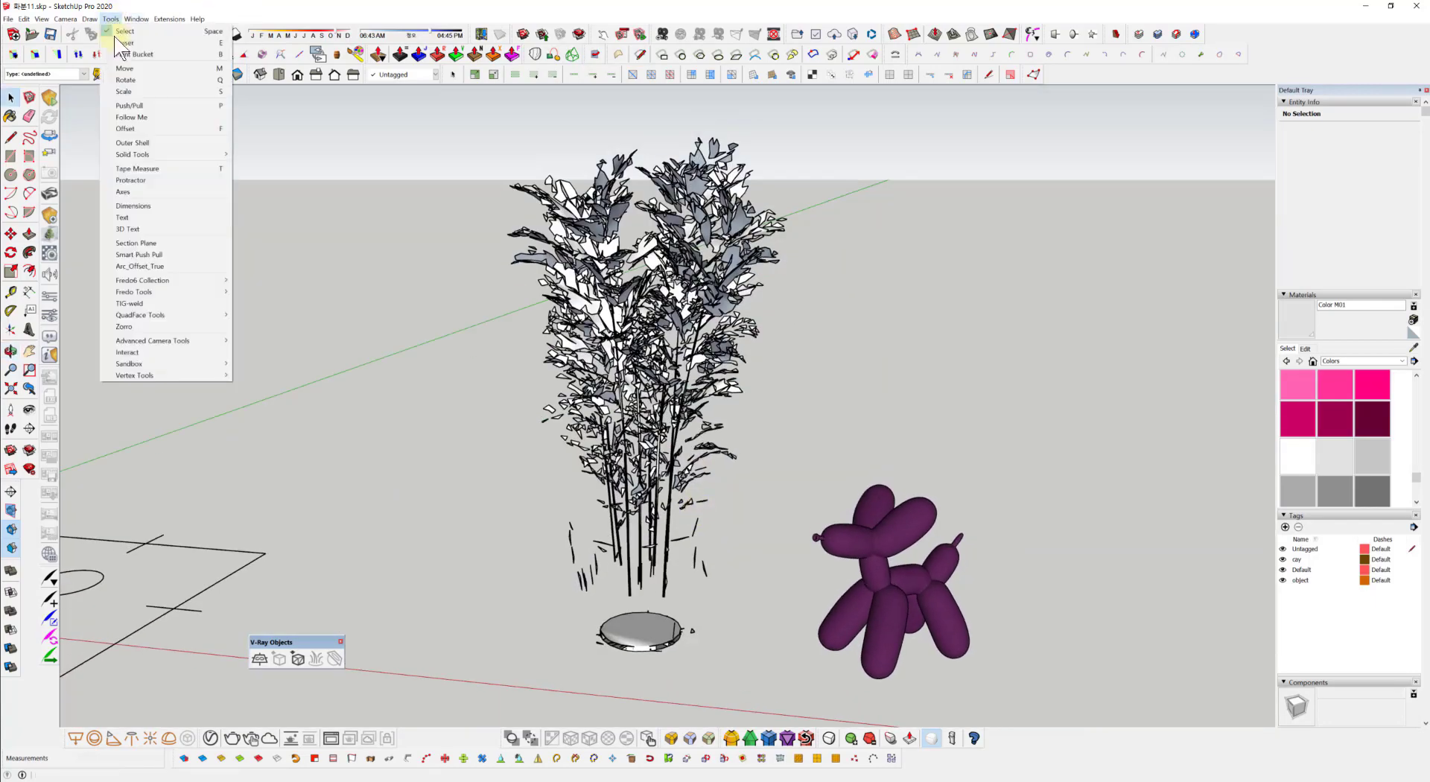
mouse_move(141, 18)
click(154, 70)
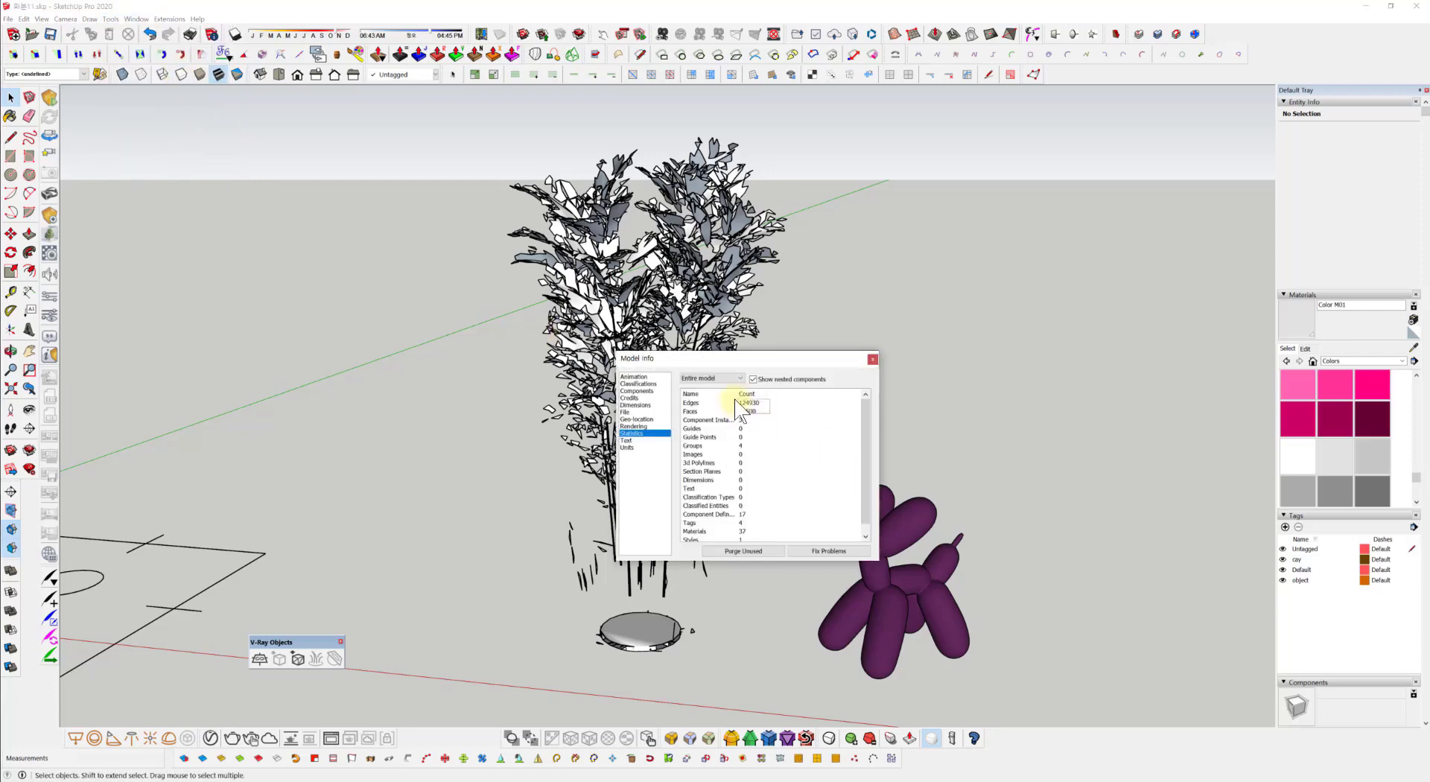
drag(788, 361, 459, 317)
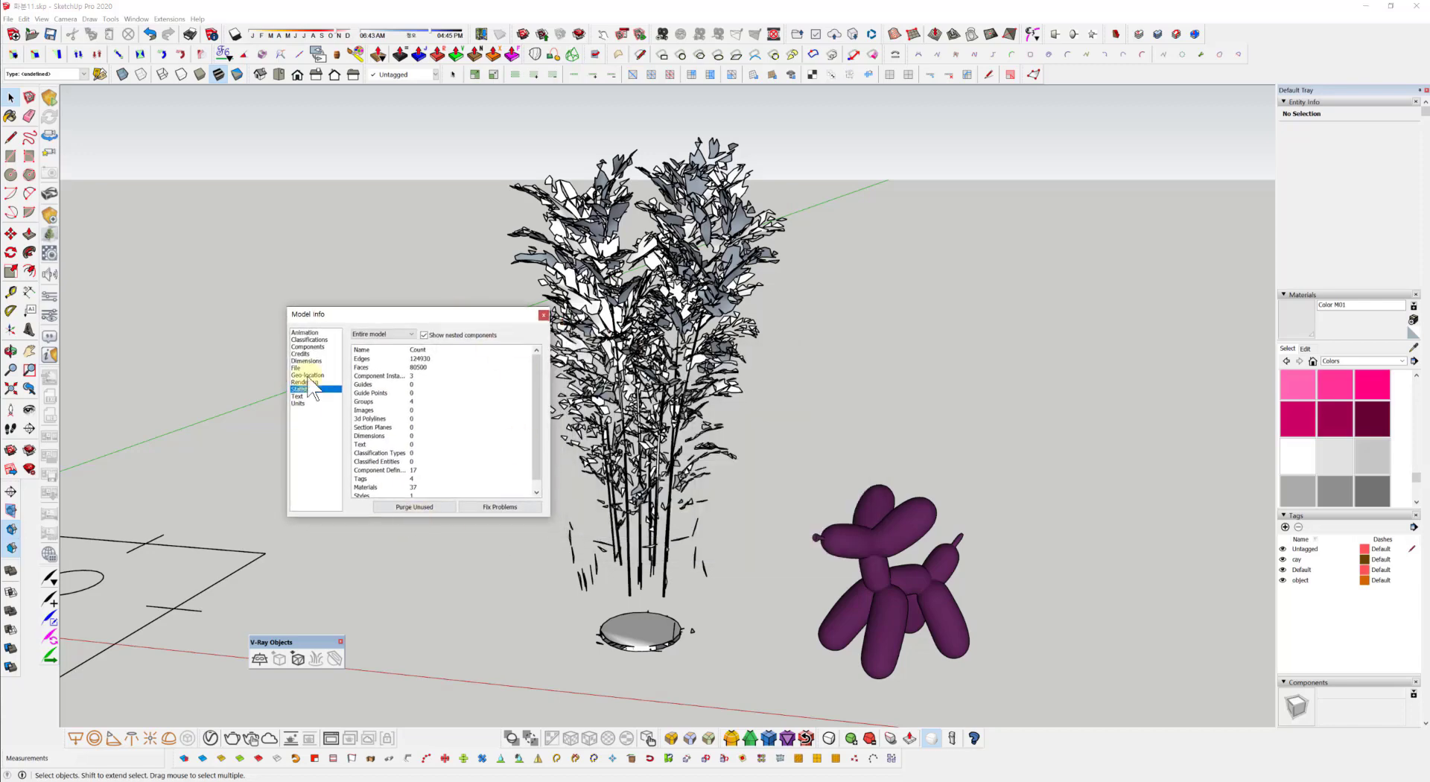
click(543, 315)
Step: Start a proxy mesh export of the balloon dog with Face Skipping preview and 4000 preview faces
middle_drag(820, 607, 813, 563)
click(814, 565)
middle_drag(658, 683, 588, 634)
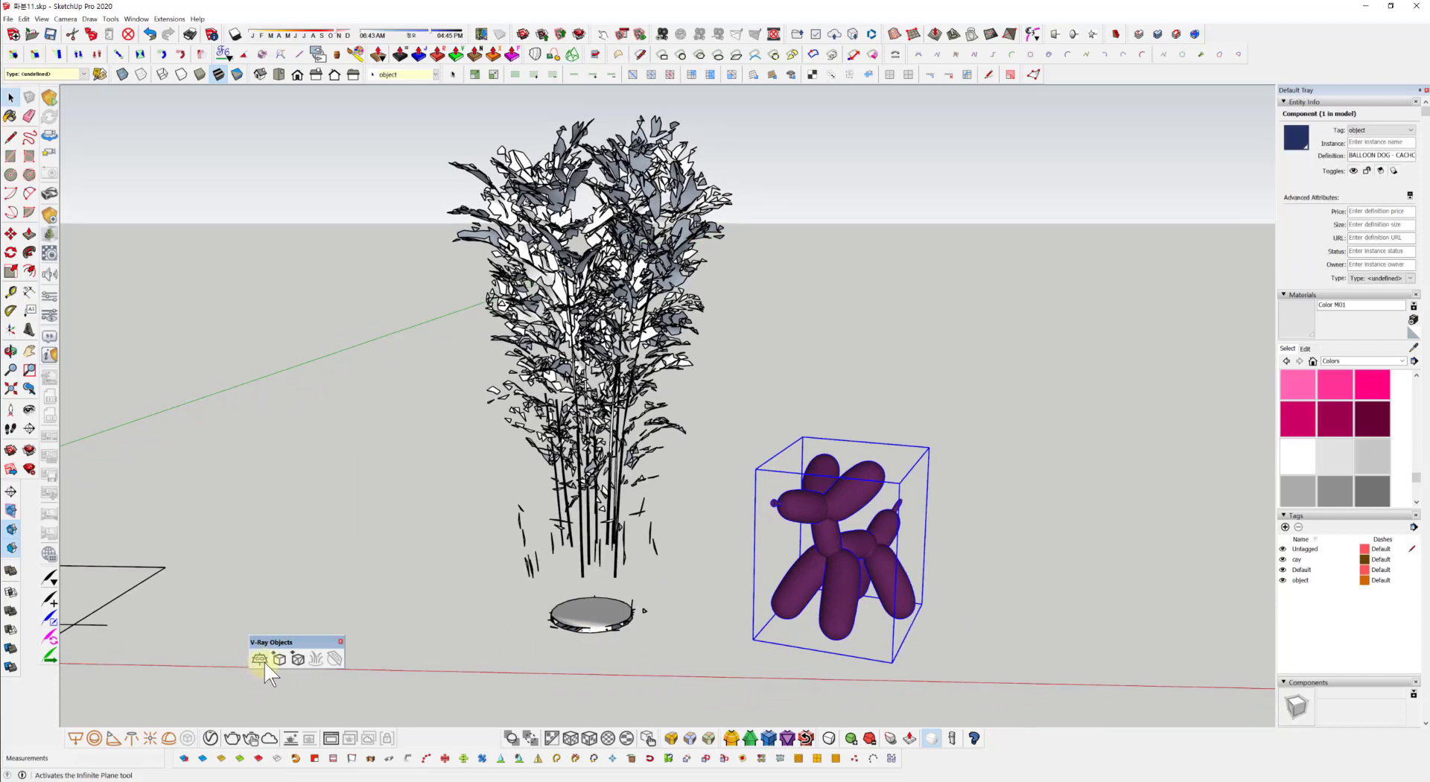
click(297, 659)
click(444, 261)
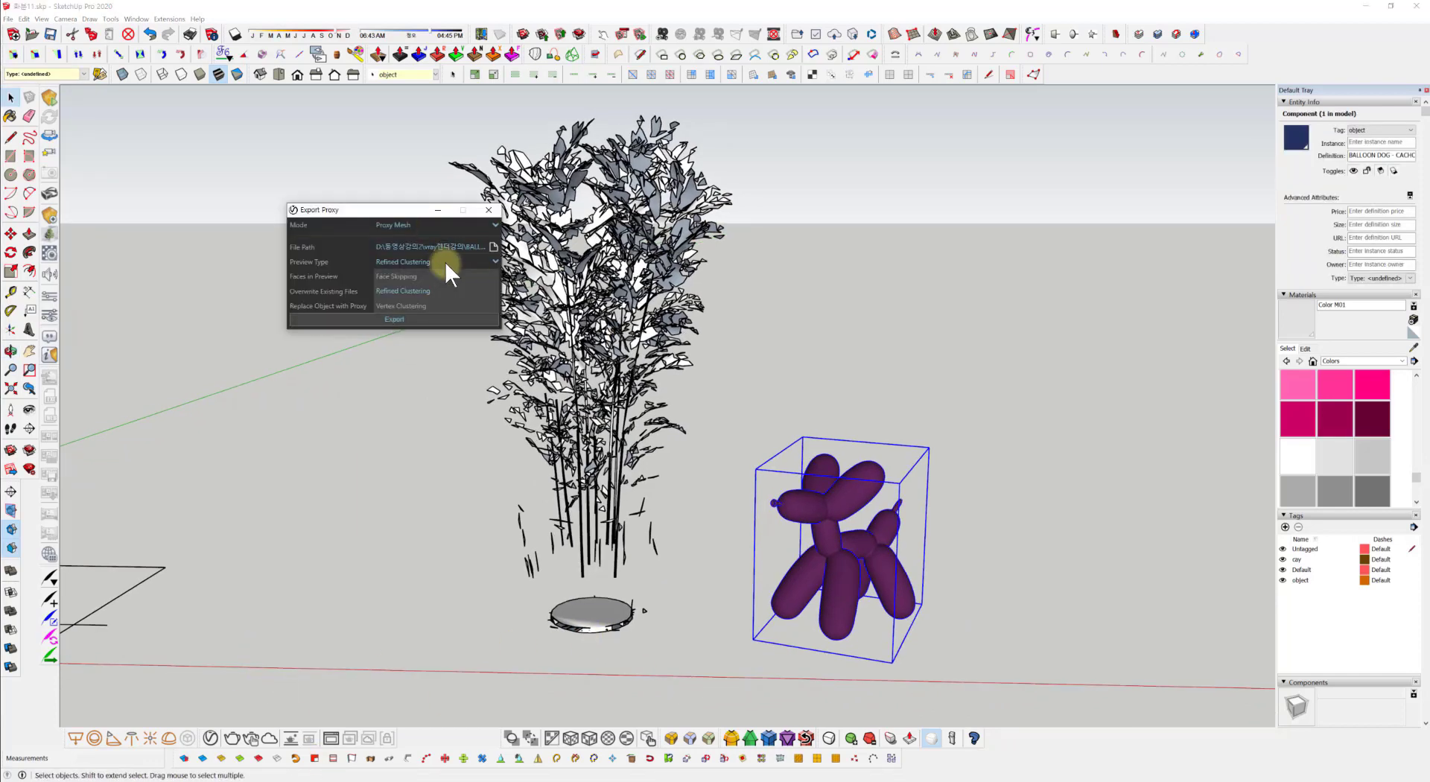
click(401, 275)
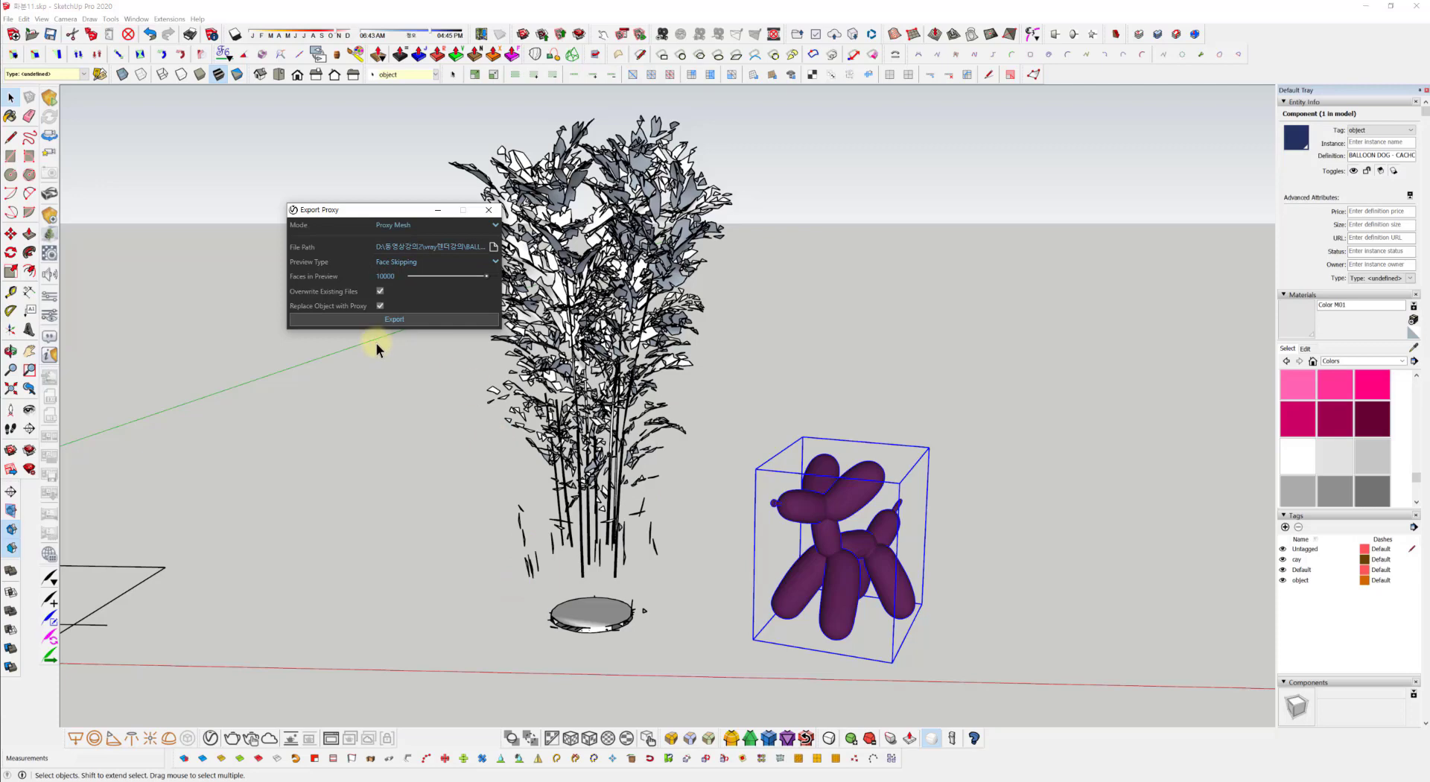
double_click(386, 277)
text(400)
key(Return)
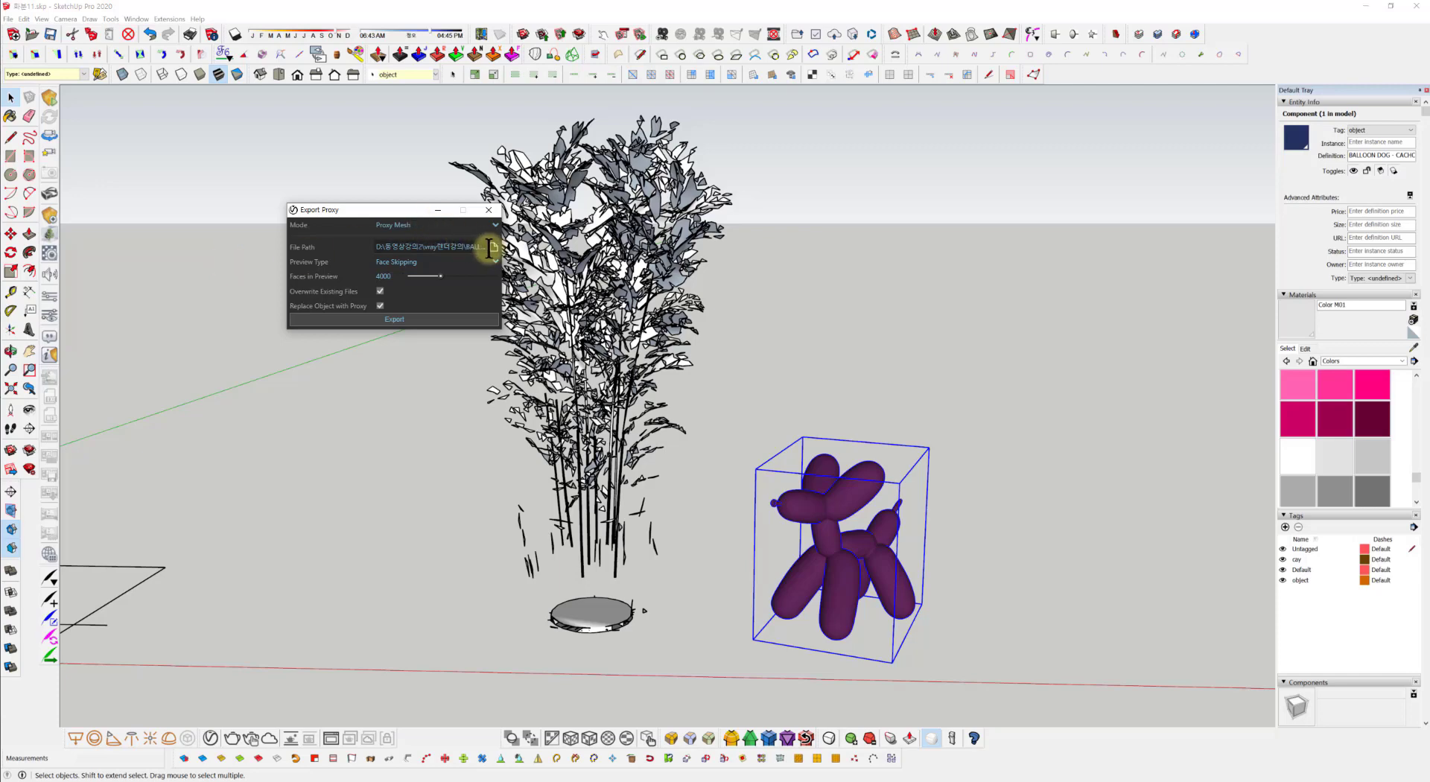
Step: Name the balloon dog's proxy file h333 and export it, replacing the original object
click(492, 247)
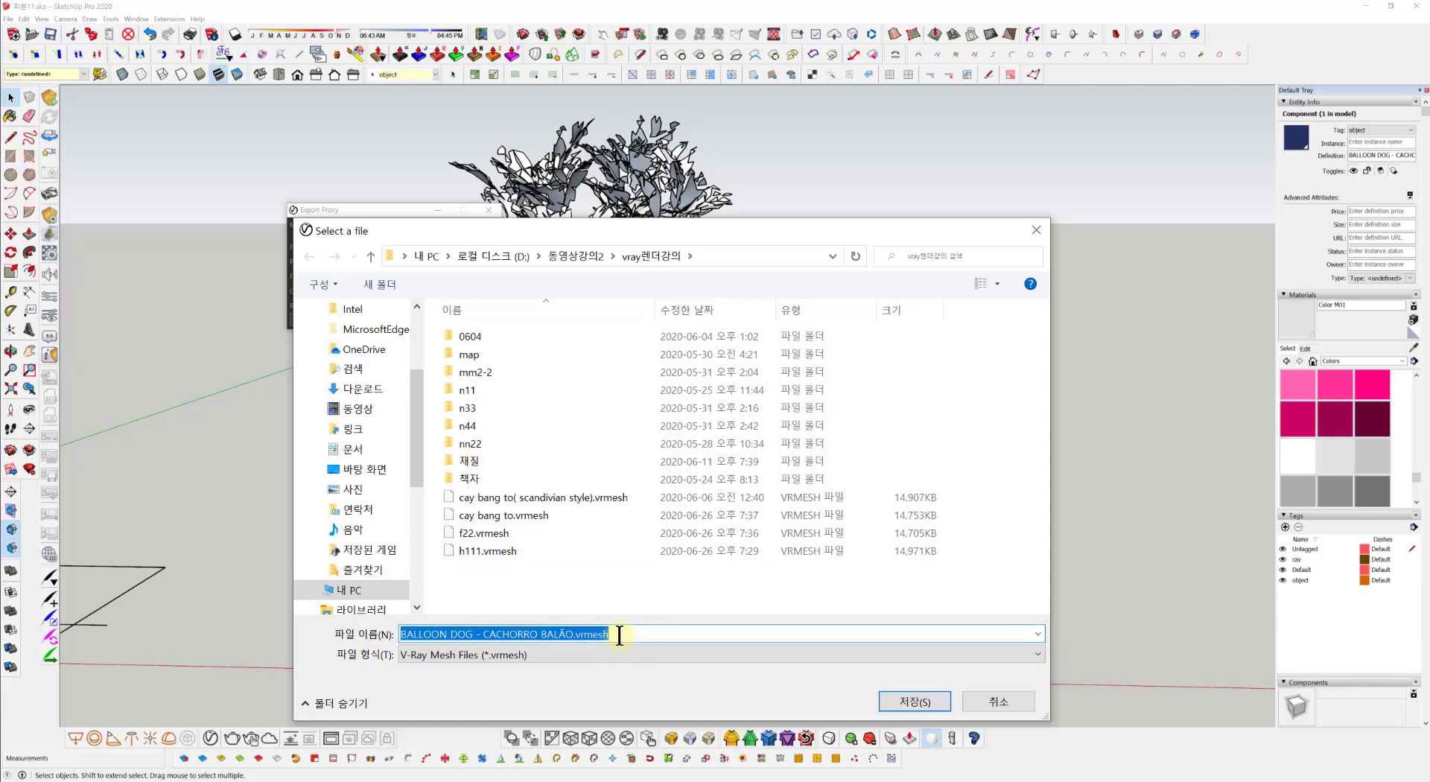
text(f222)
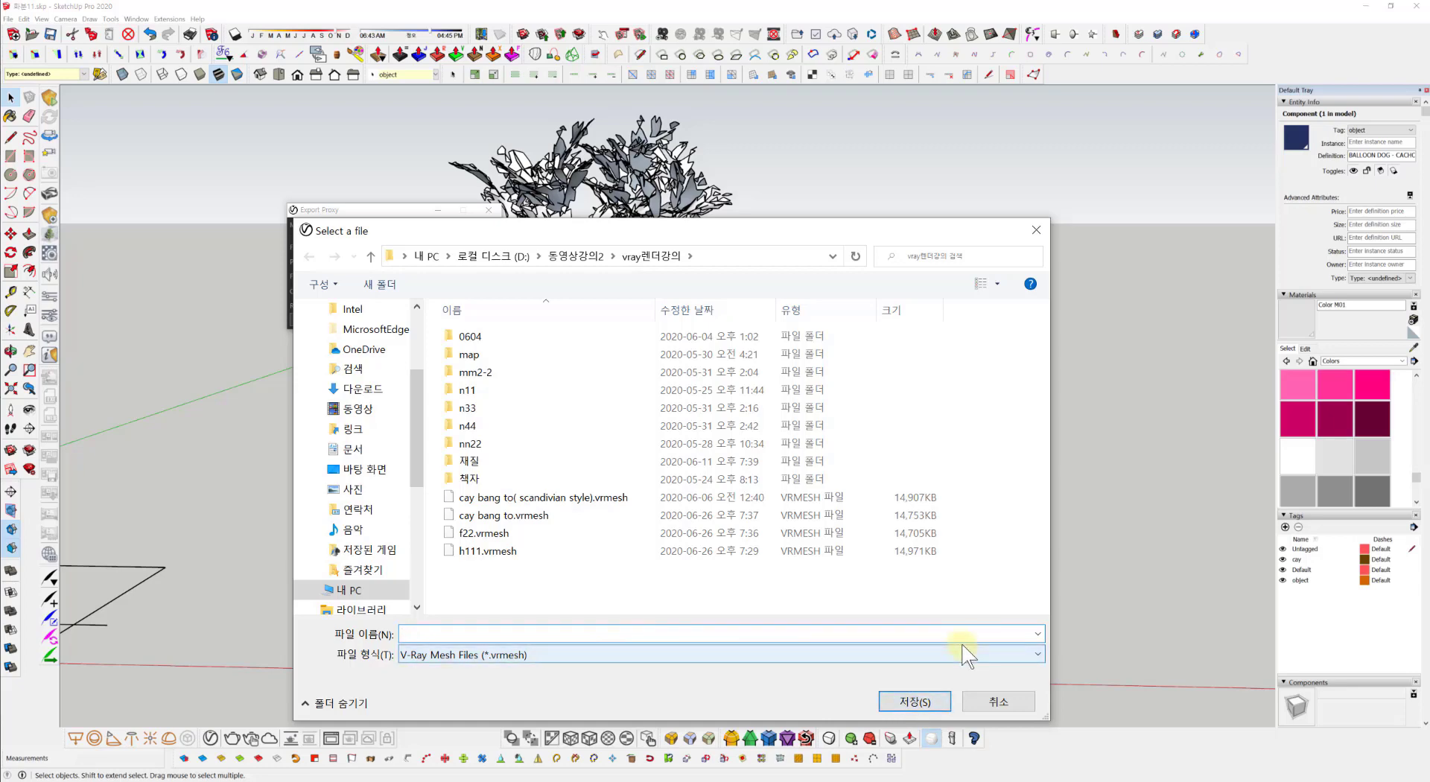
text(333)
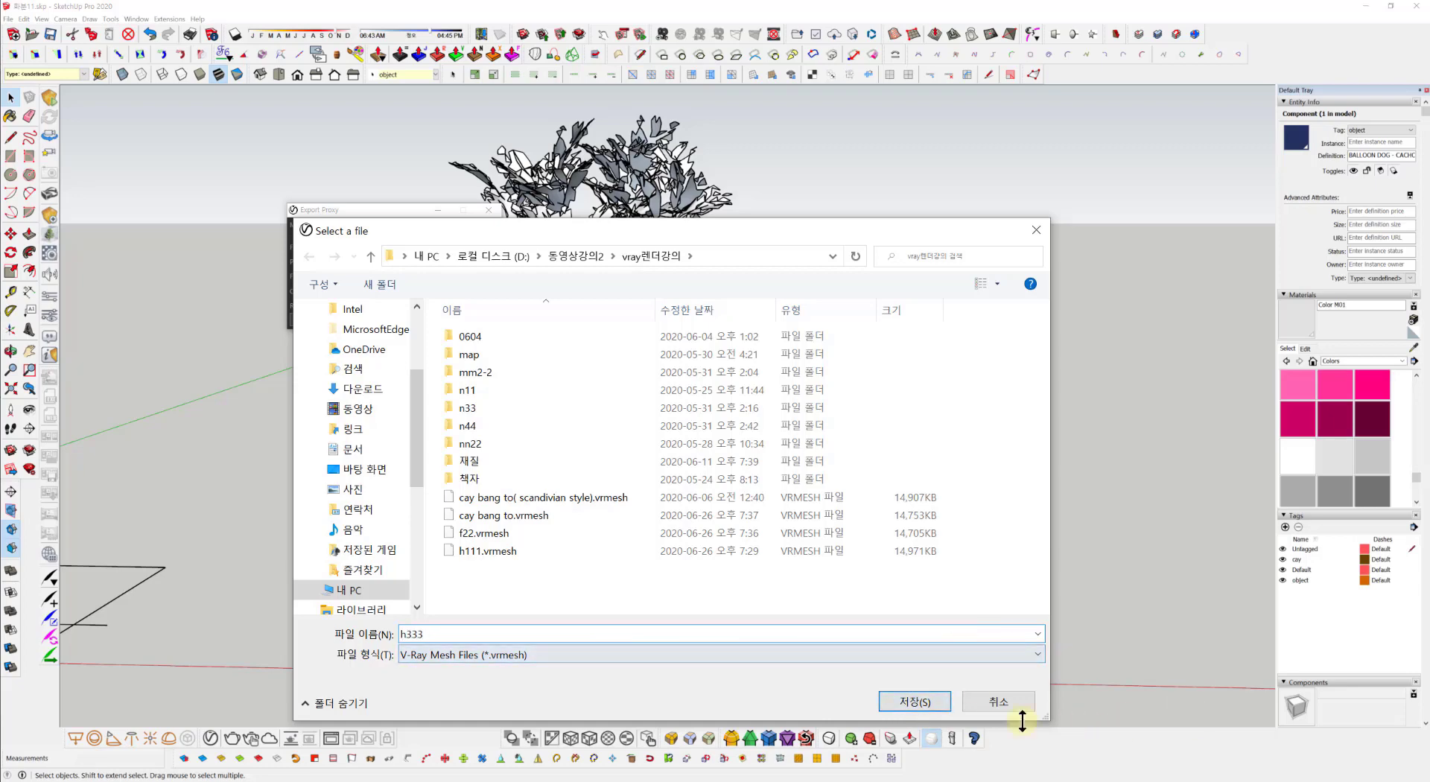
click(916, 702)
click(408, 318)
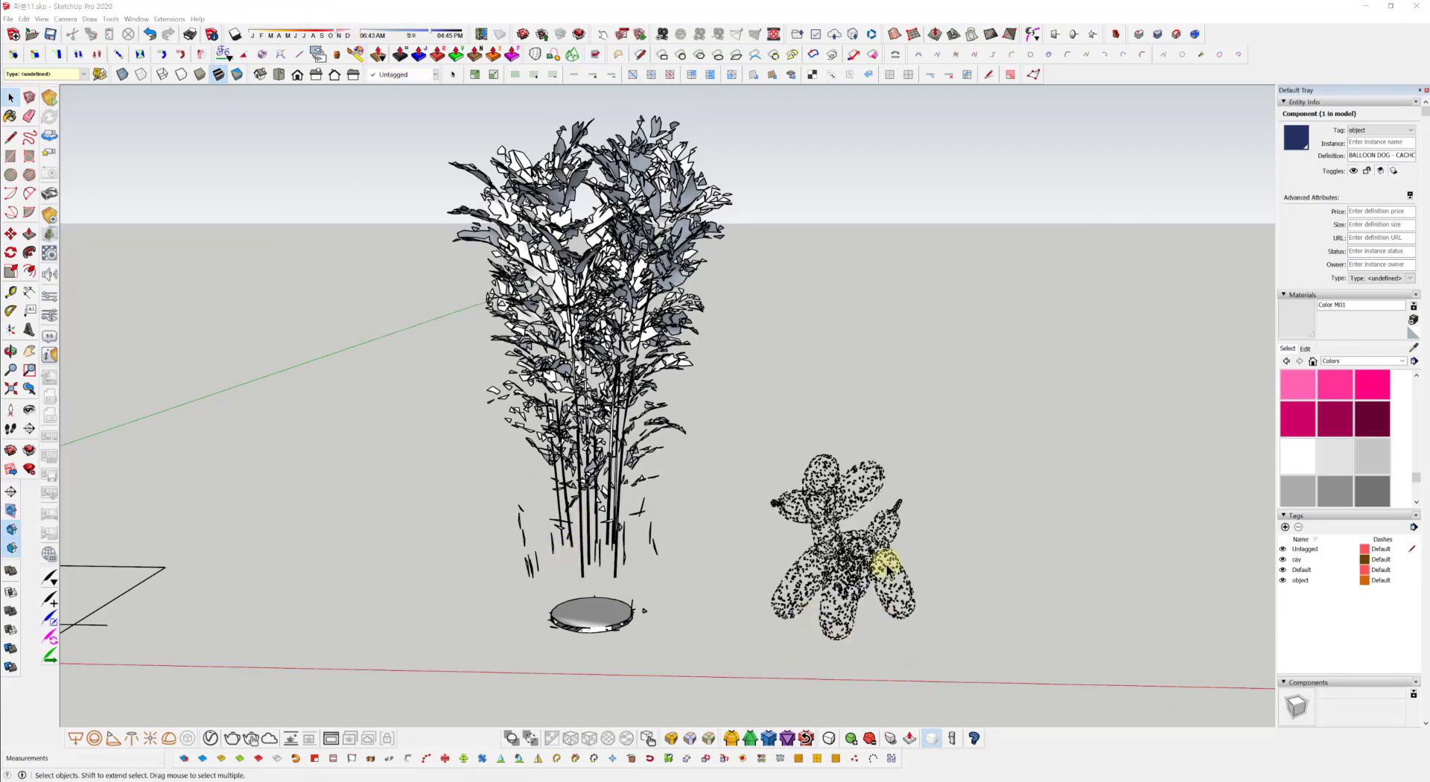
Step: Inspect the balloon dog proxy's Face Skipping preview mesh up close and from a distance
scroll(827, 566, up, 5)
scroll(867, 612, down, 3)
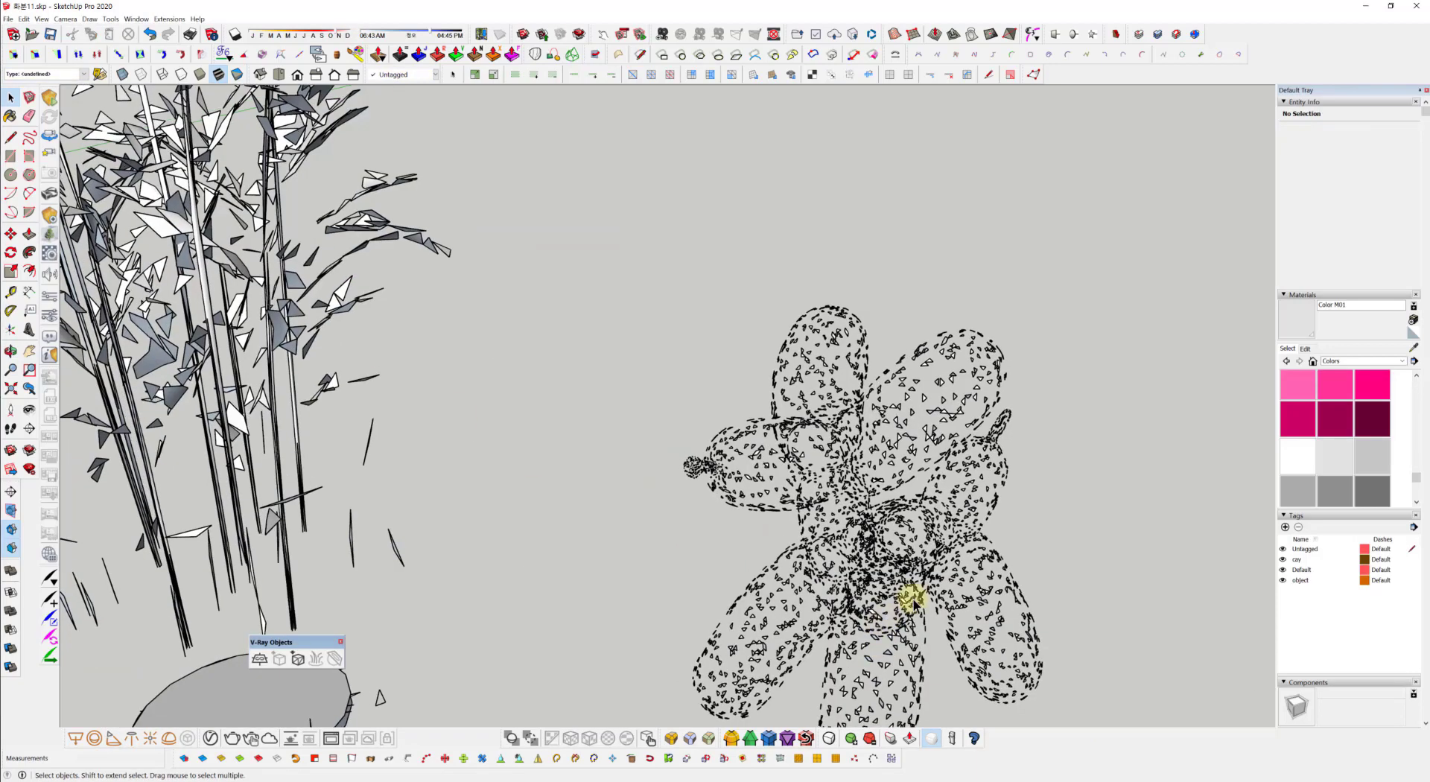
middle_drag(903, 591, 728, 616)
click(905, 618)
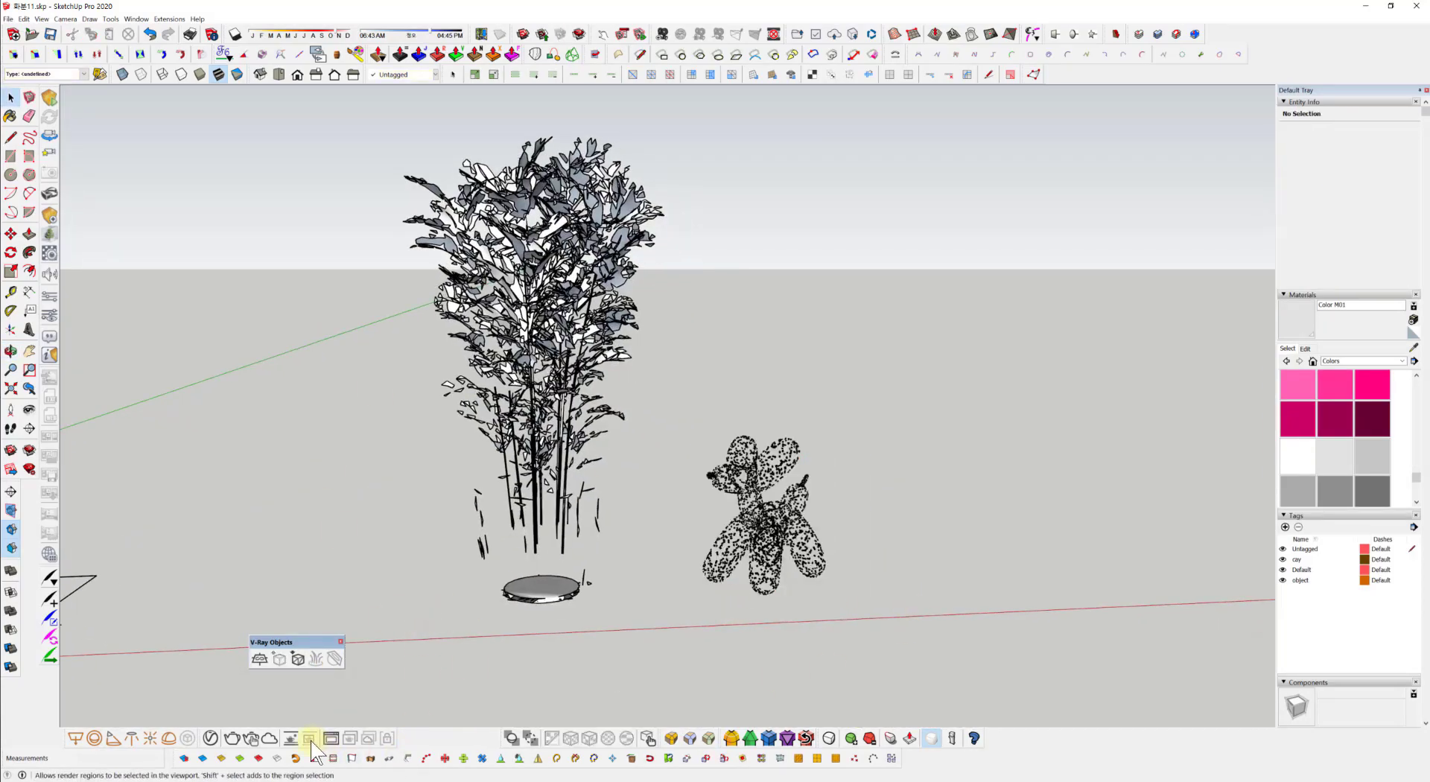
Step: Render the plant and balloon dog proxies interactively from the V-Ray Asset Editor and view them from different angles
click(210, 738)
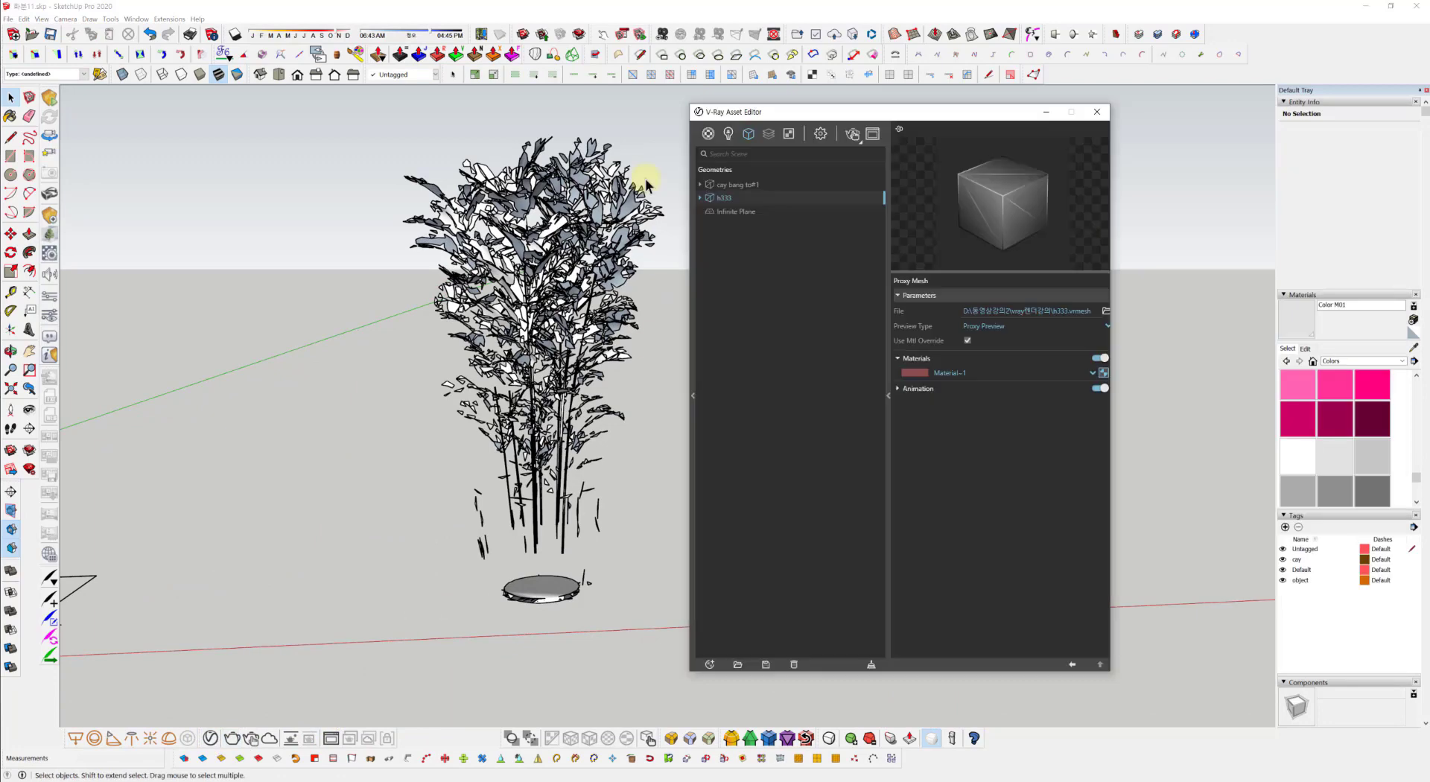
click(854, 136)
middle_drag(612, 596, 424, 606)
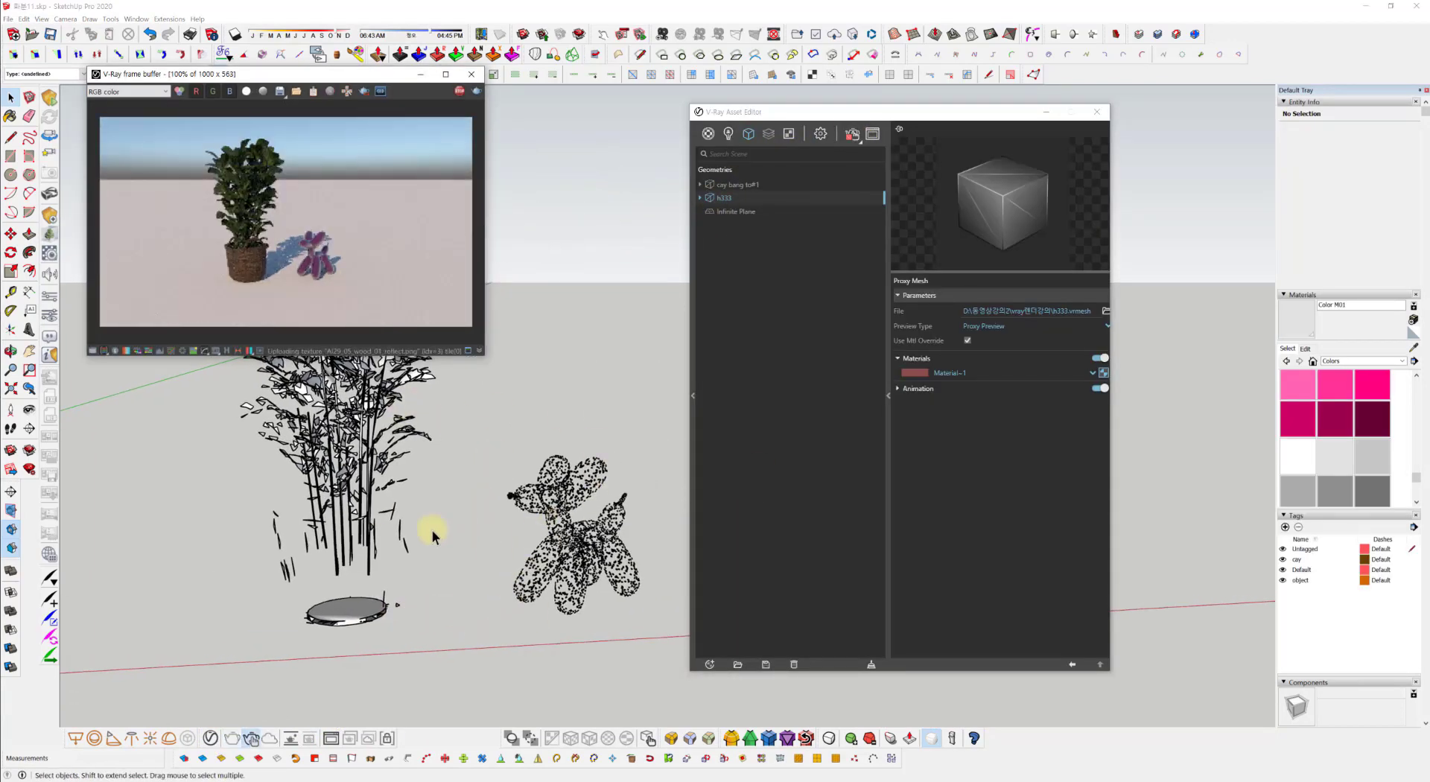
middle_drag(411, 546, 573, 532)
click(574, 532)
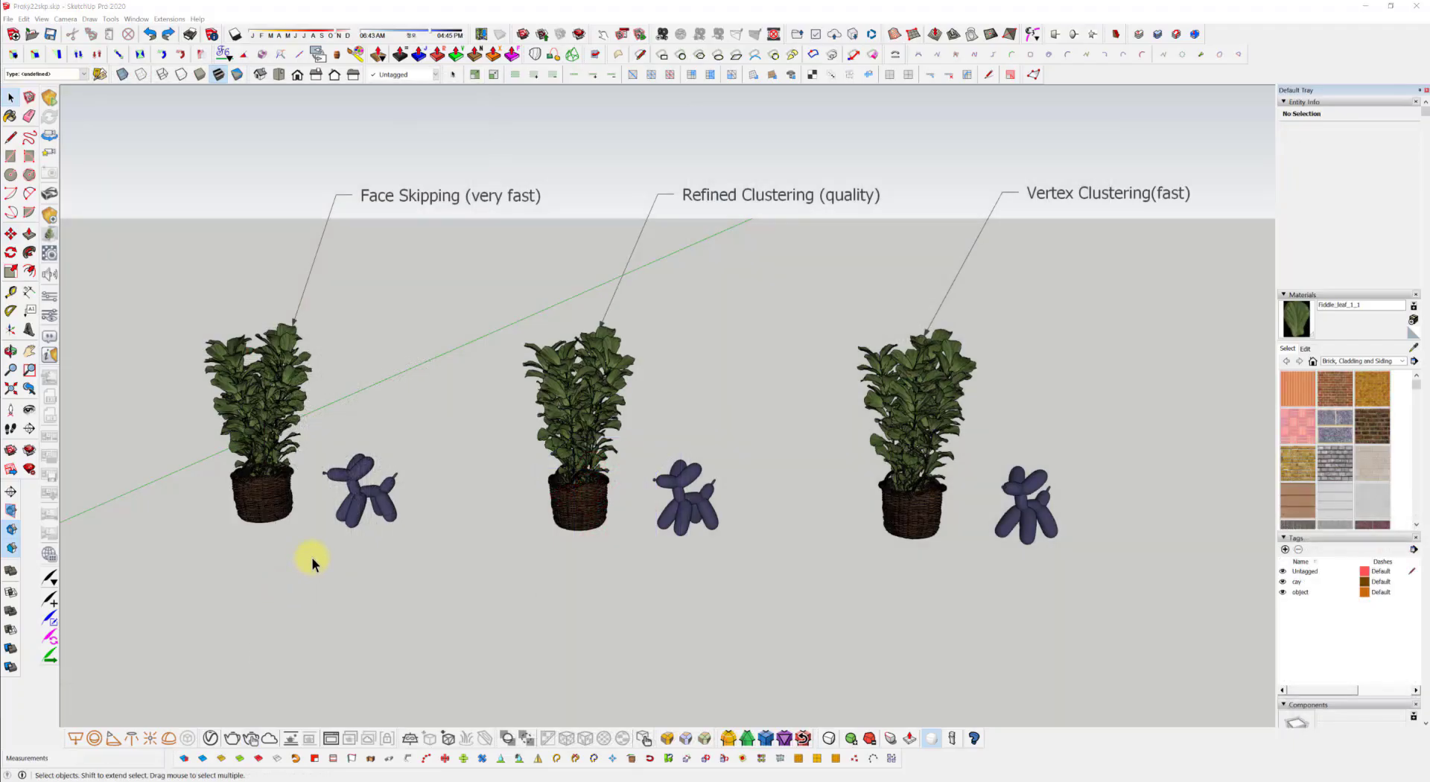
Step: Examine the three plant copies labelled Face Skipping, Refined Clustering and Vertex Clustering, selecting plants in turn to compare them
mouse_move(339, 514)
middle_down()
mouse_move(319, 572)
mouse_move(335, 549)
mouse_move(322, 517)
middle_up()
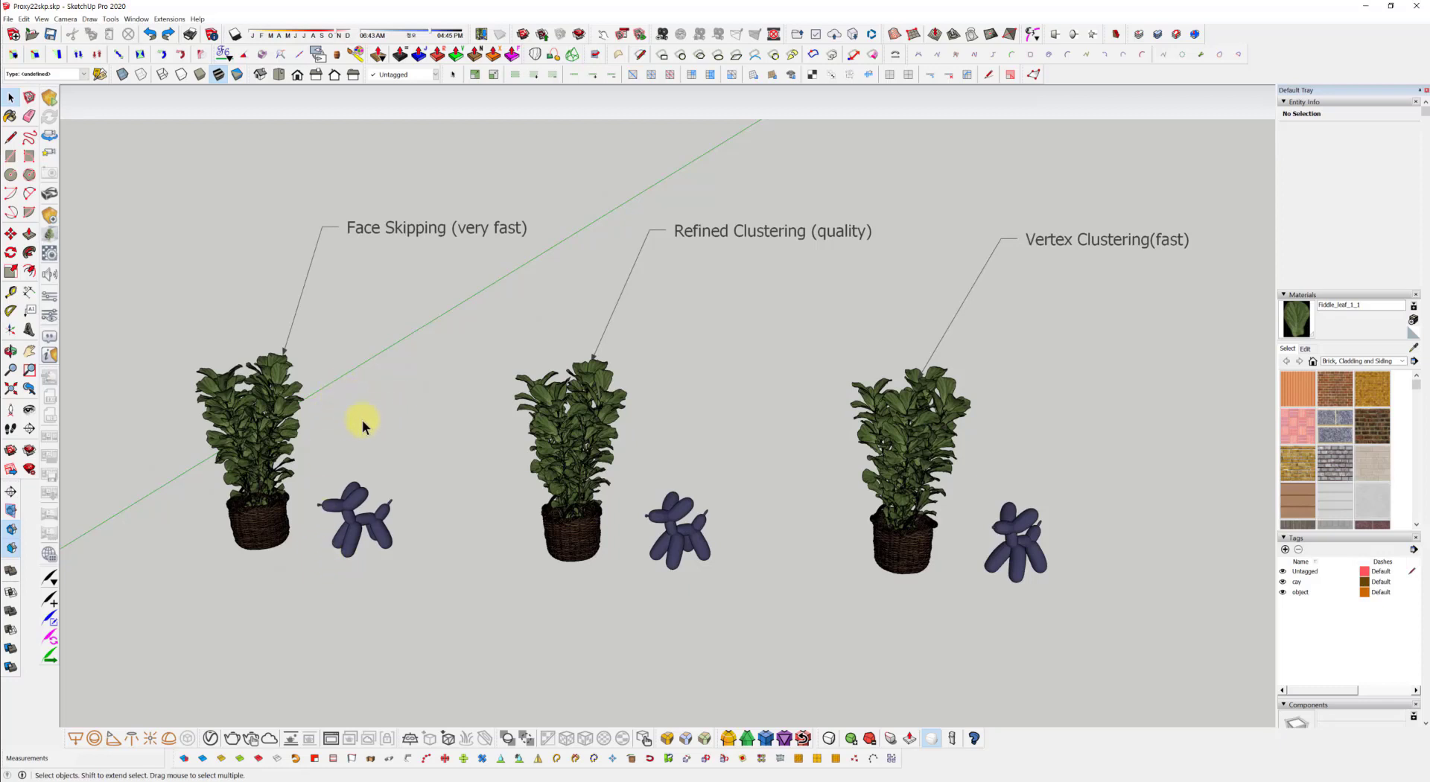
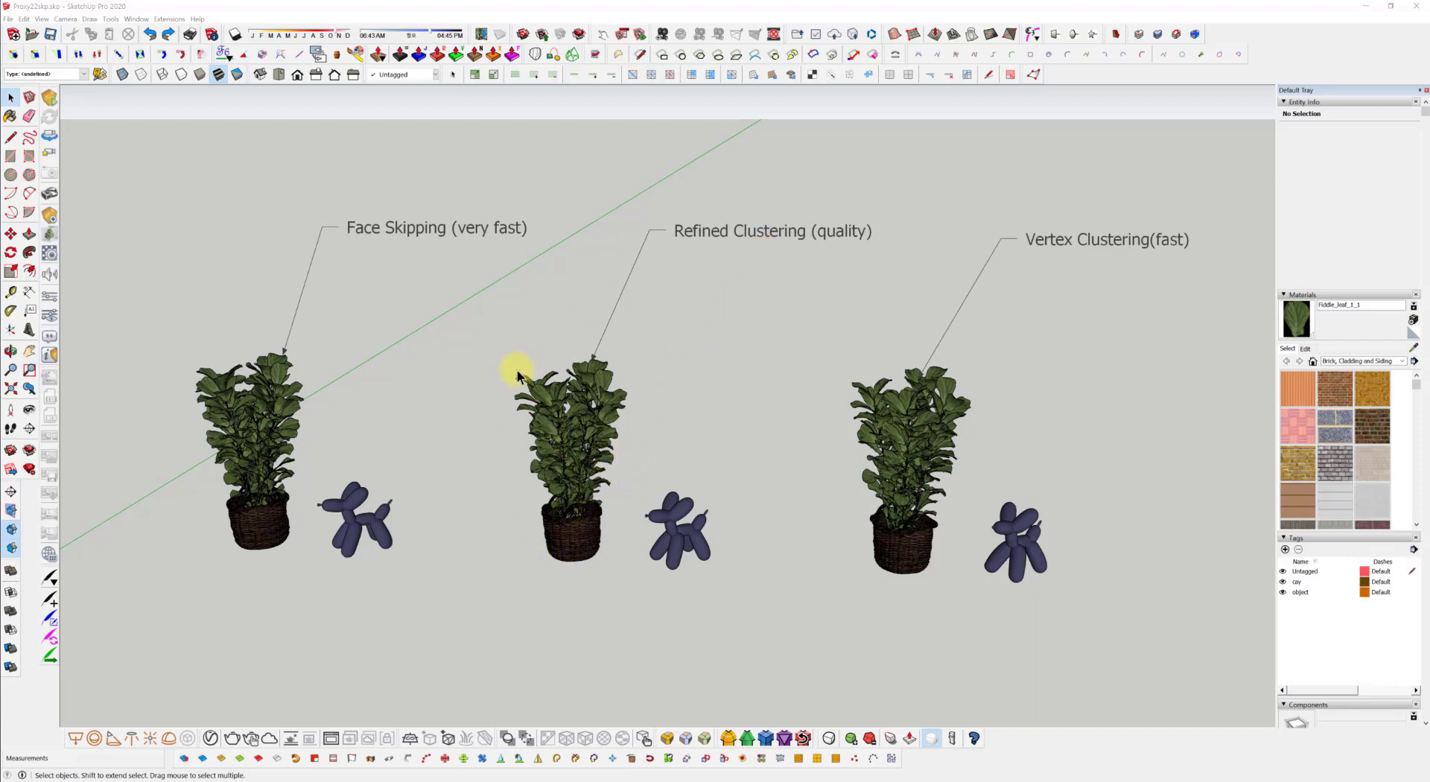
click(596, 425)
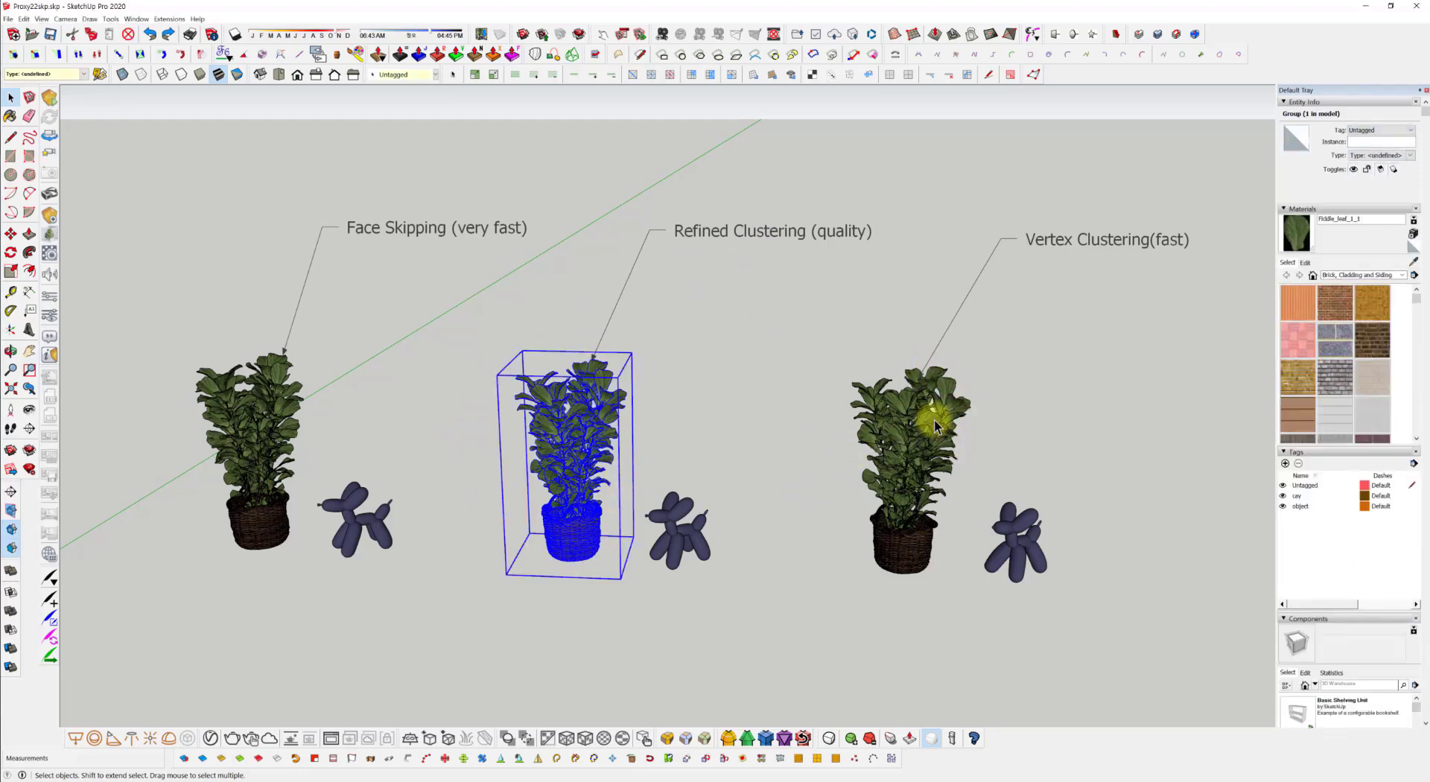
click(953, 460)
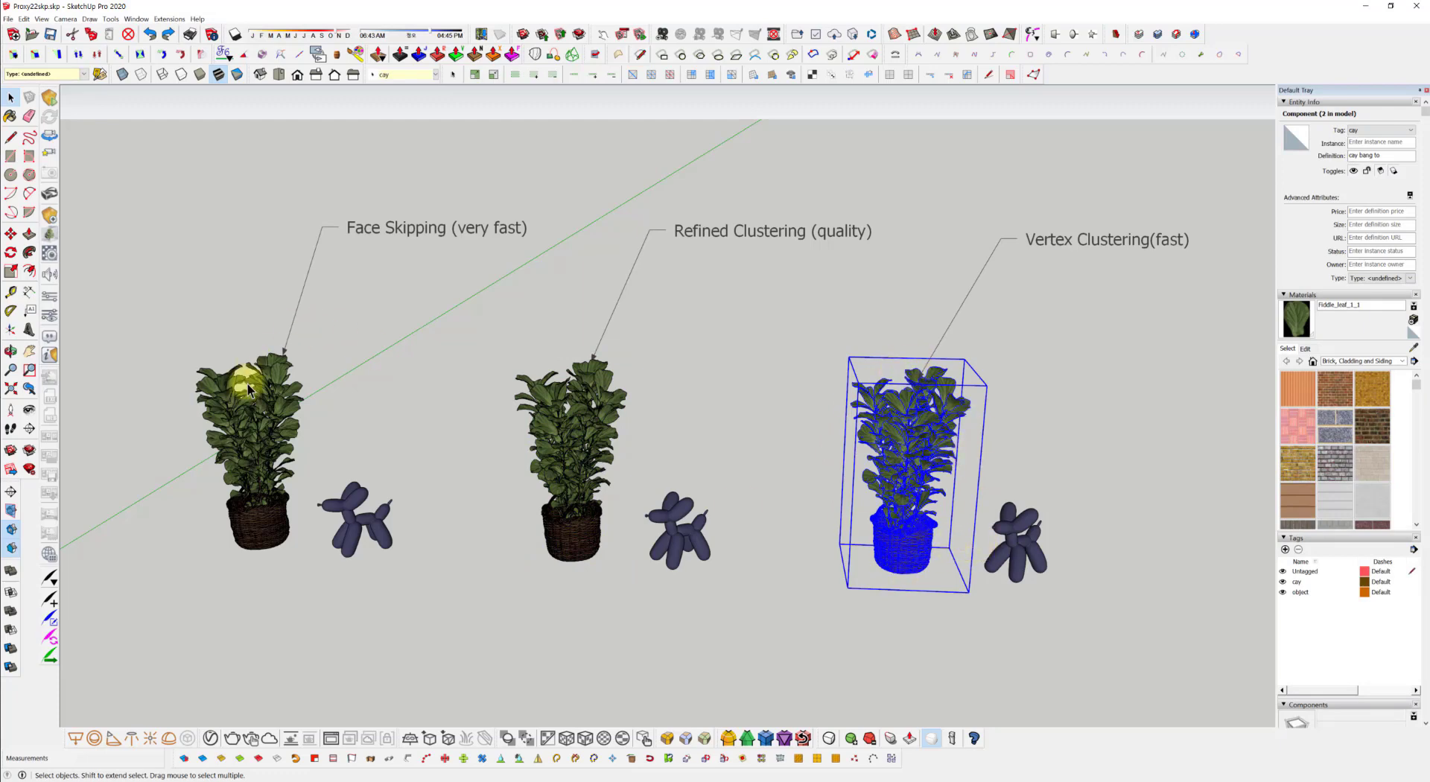
click(251, 426)
click(860, 429)
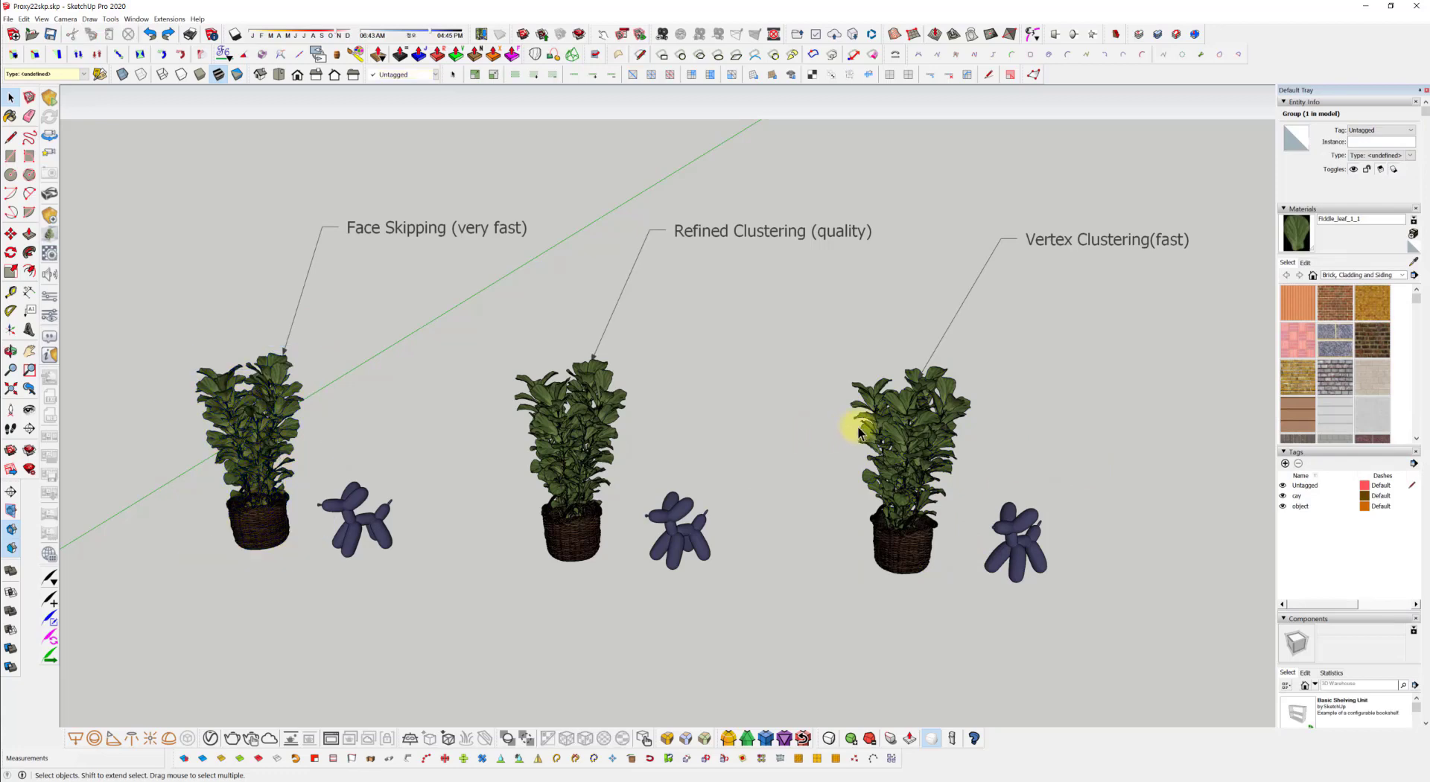
click(867, 435)
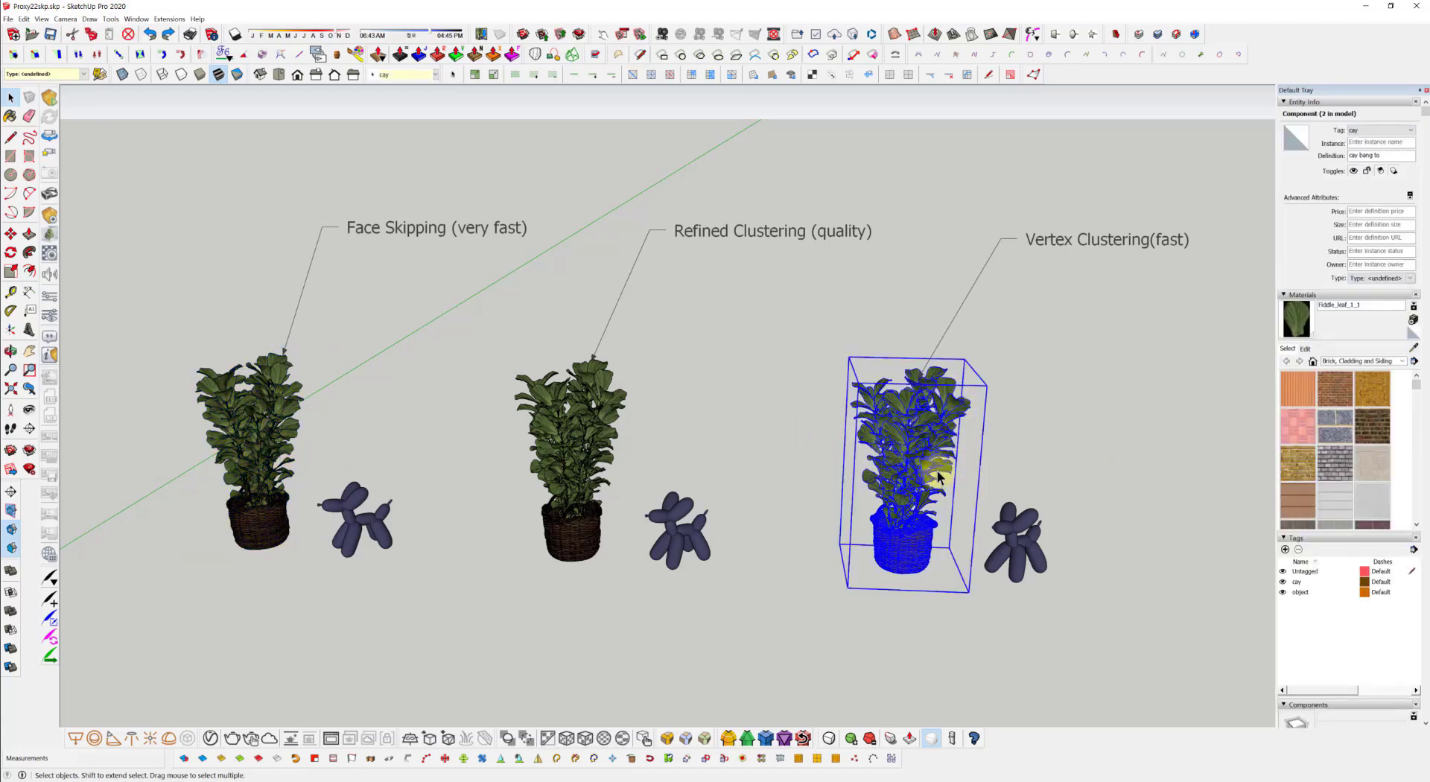
key(o)
middle_drag(702, 409, 851, 408)
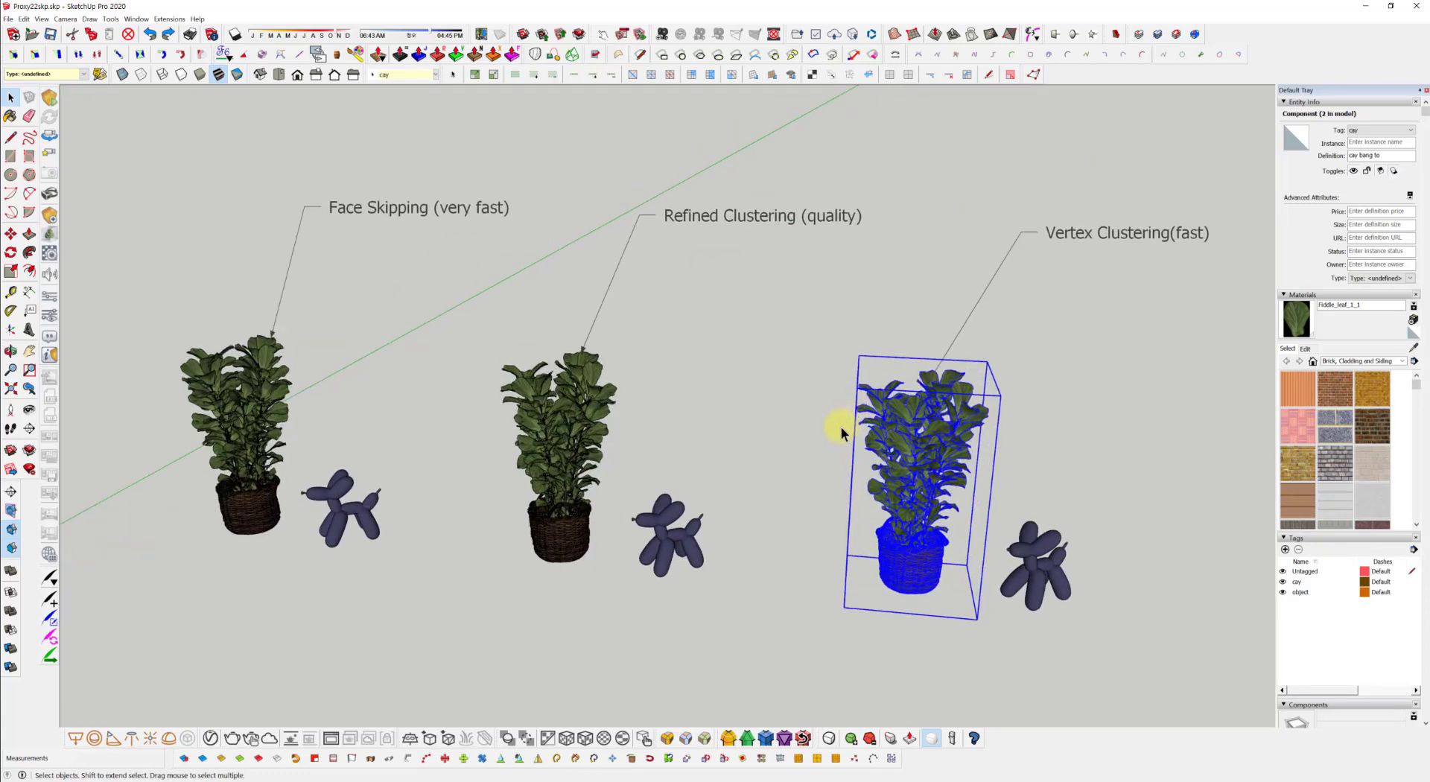
click(691, 653)
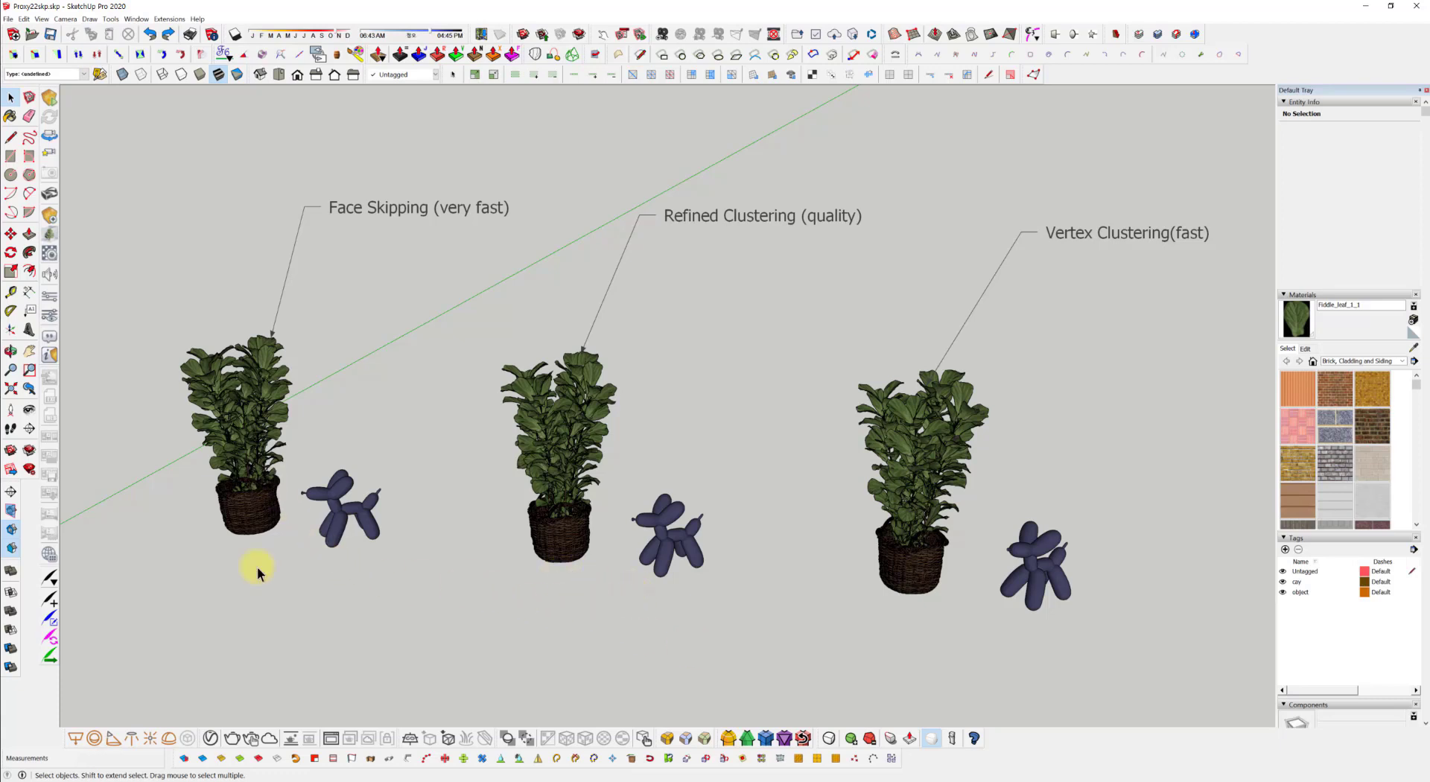
Step: Start a proxy mesh export of the potted plant under the Face Skipping label and name its file x11
click(253, 509)
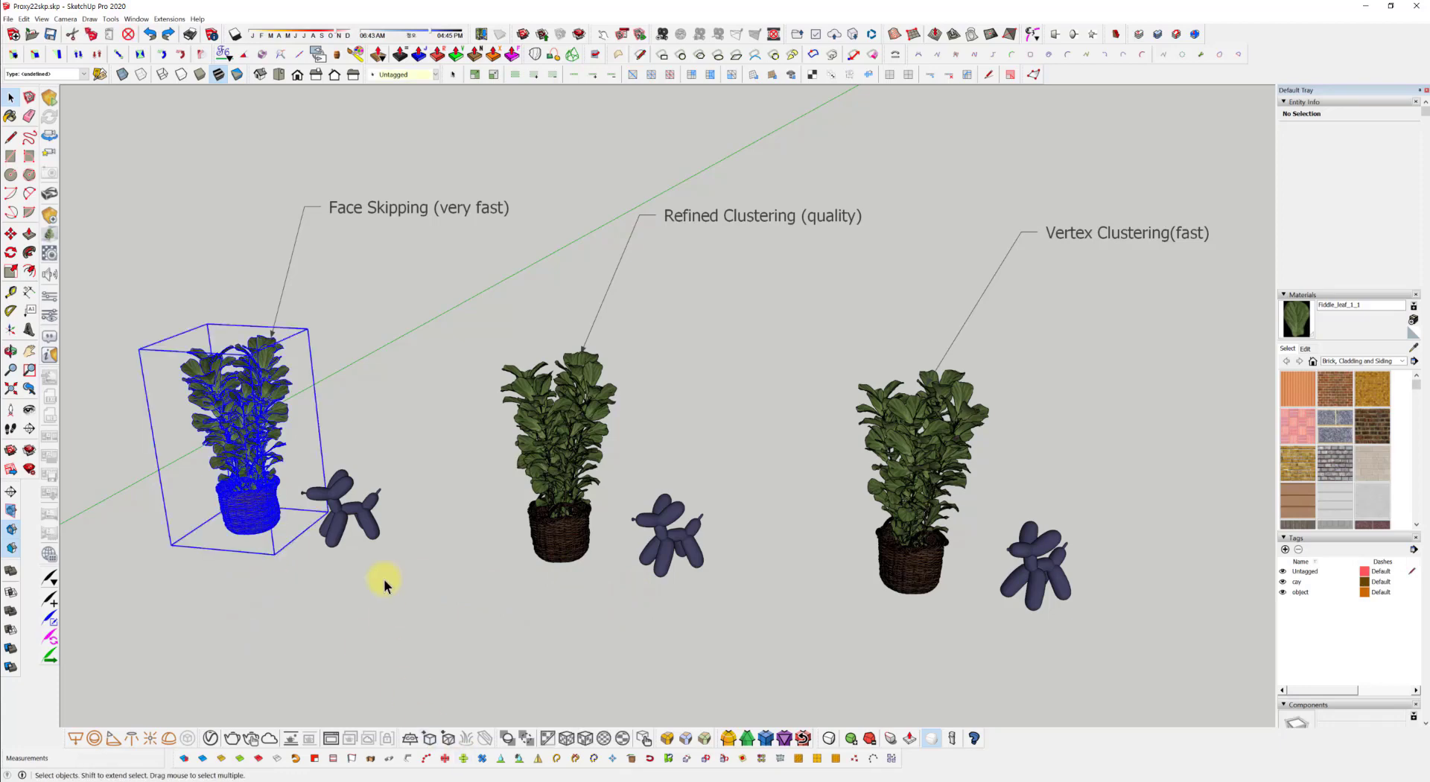
click(424, 738)
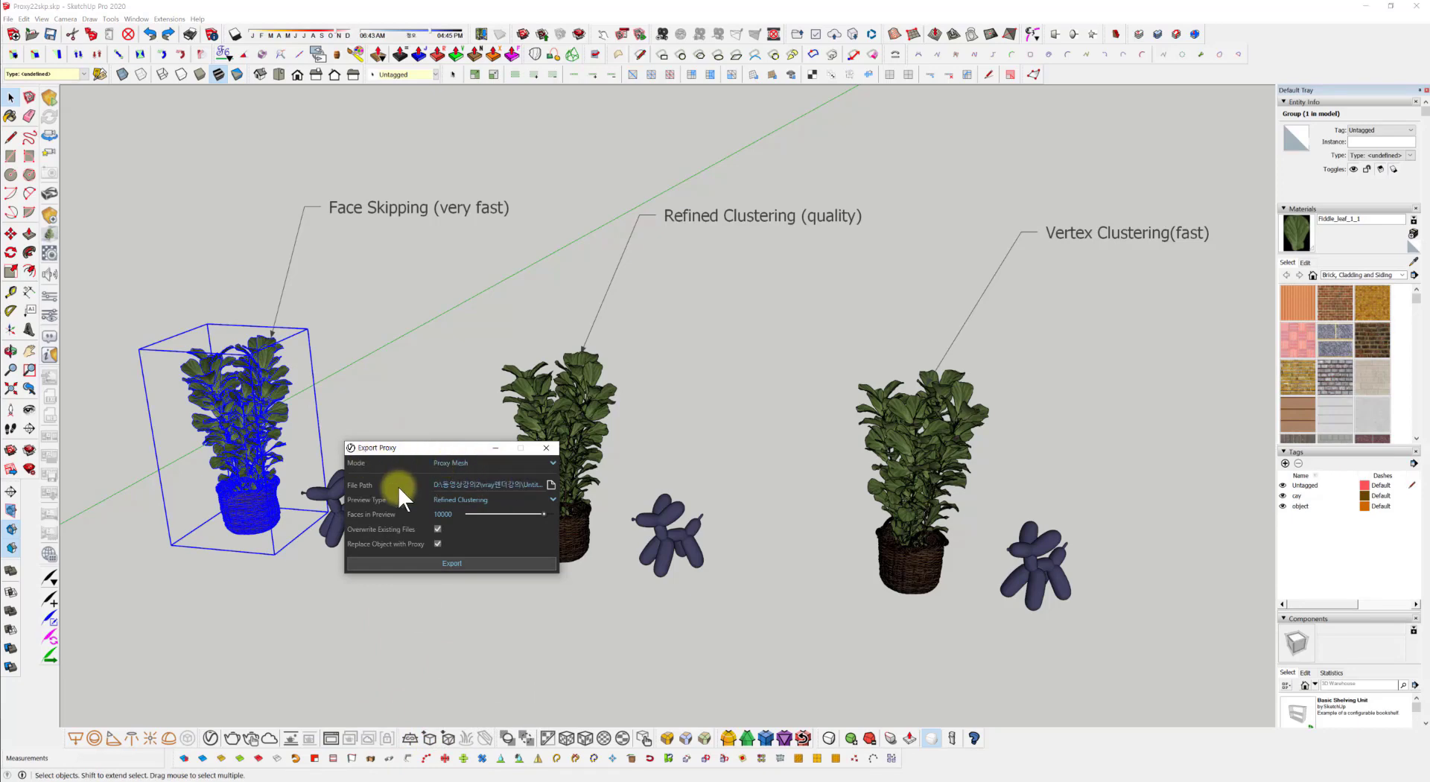
click(551, 484)
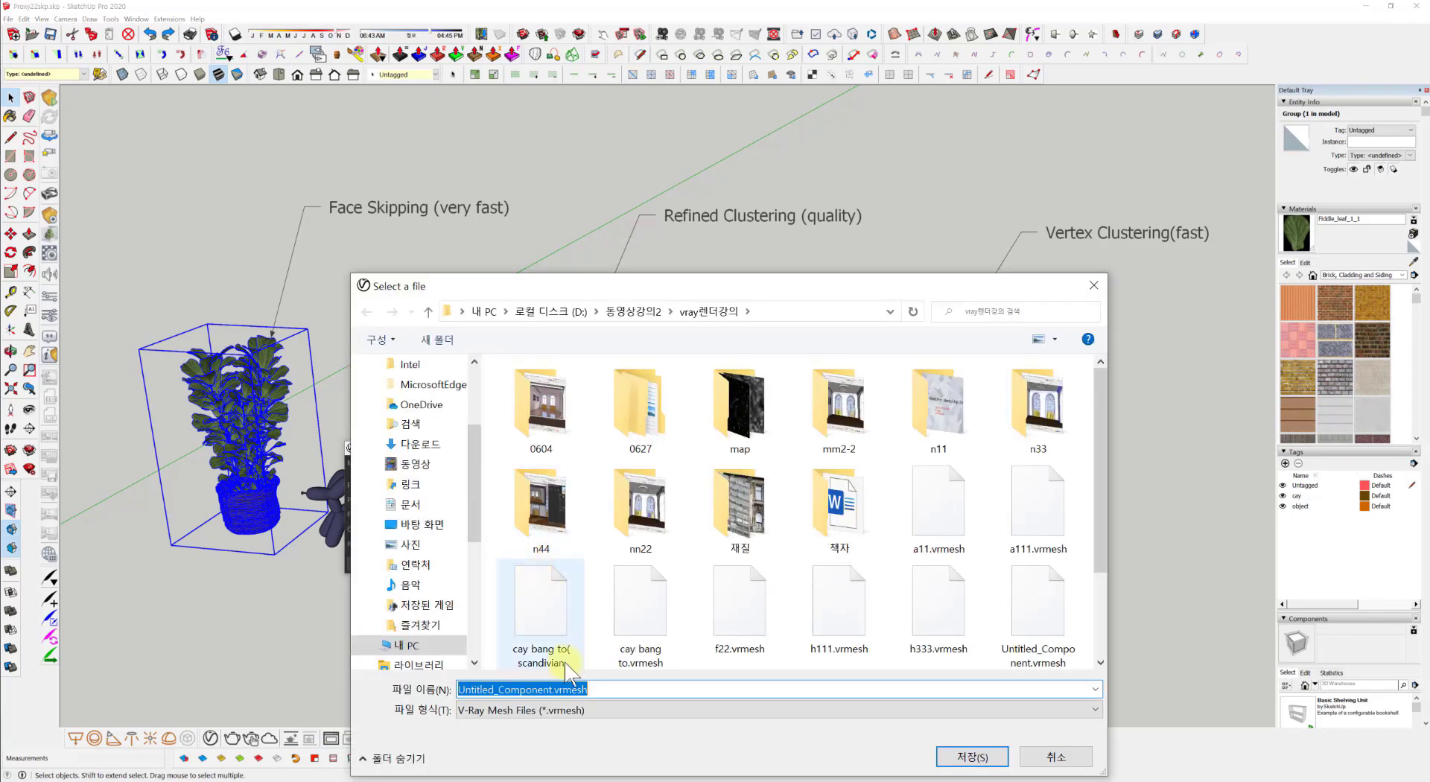
text(x11)
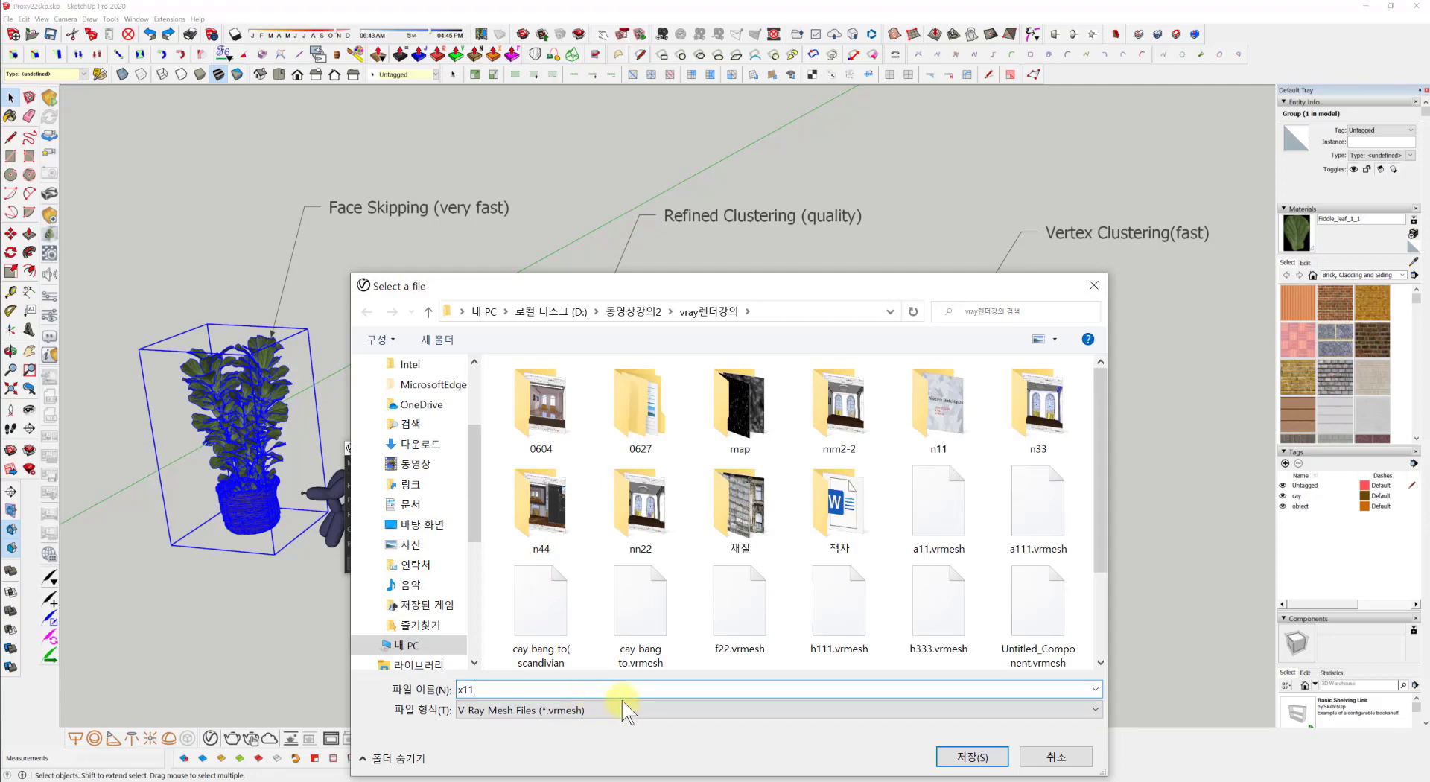
click(972, 757)
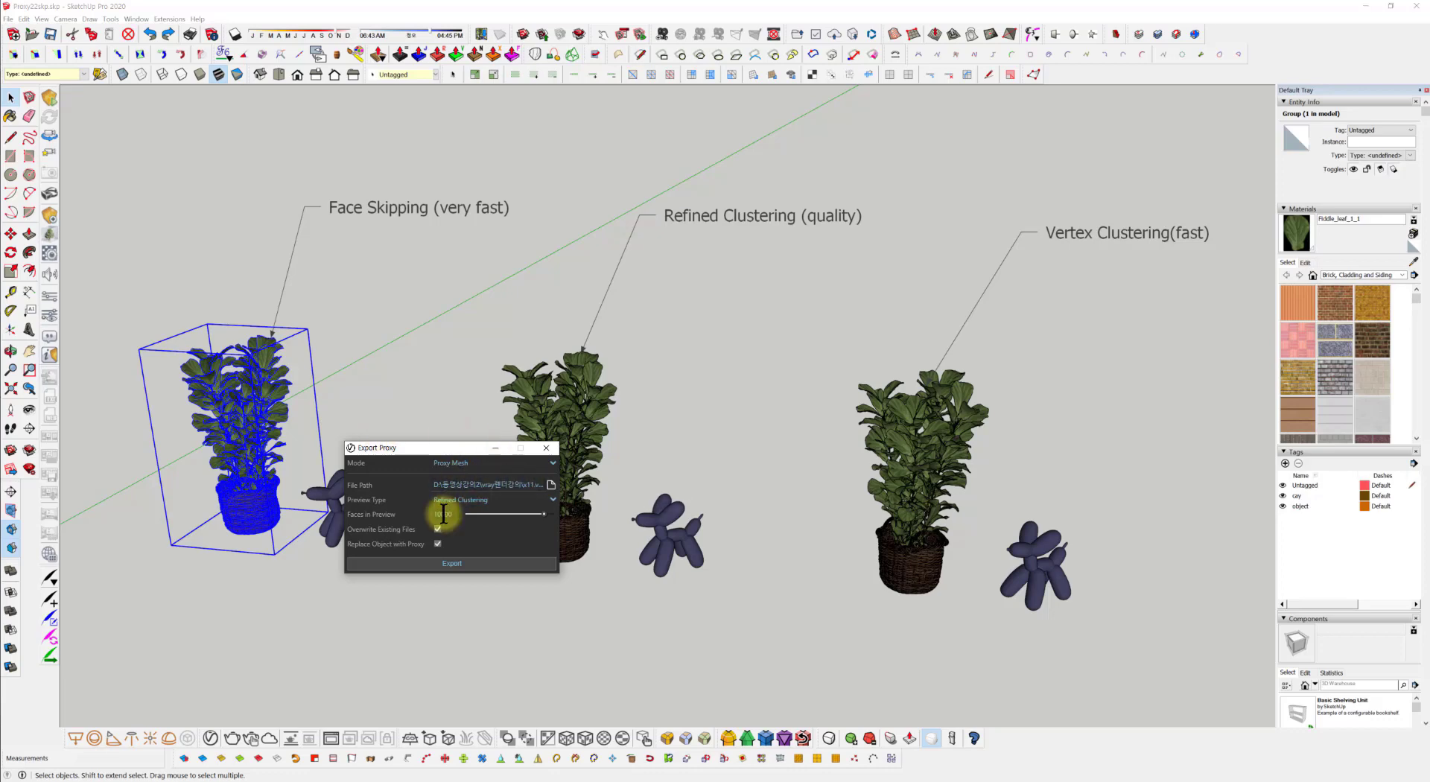
Step: Export the plant proxy with the Face Skipping preview type and 3000 preview faces, replacing the original plant
click(479, 501)
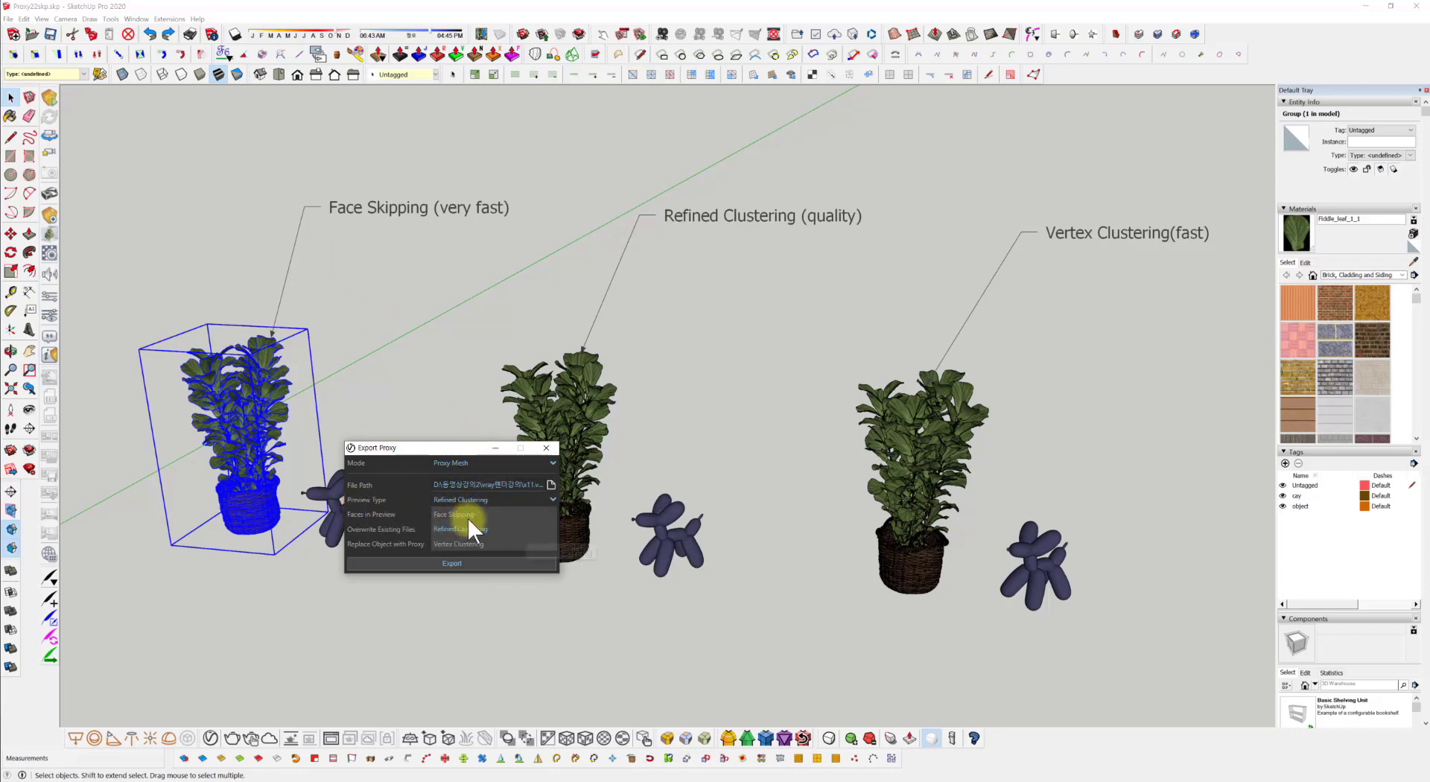
click(471, 513)
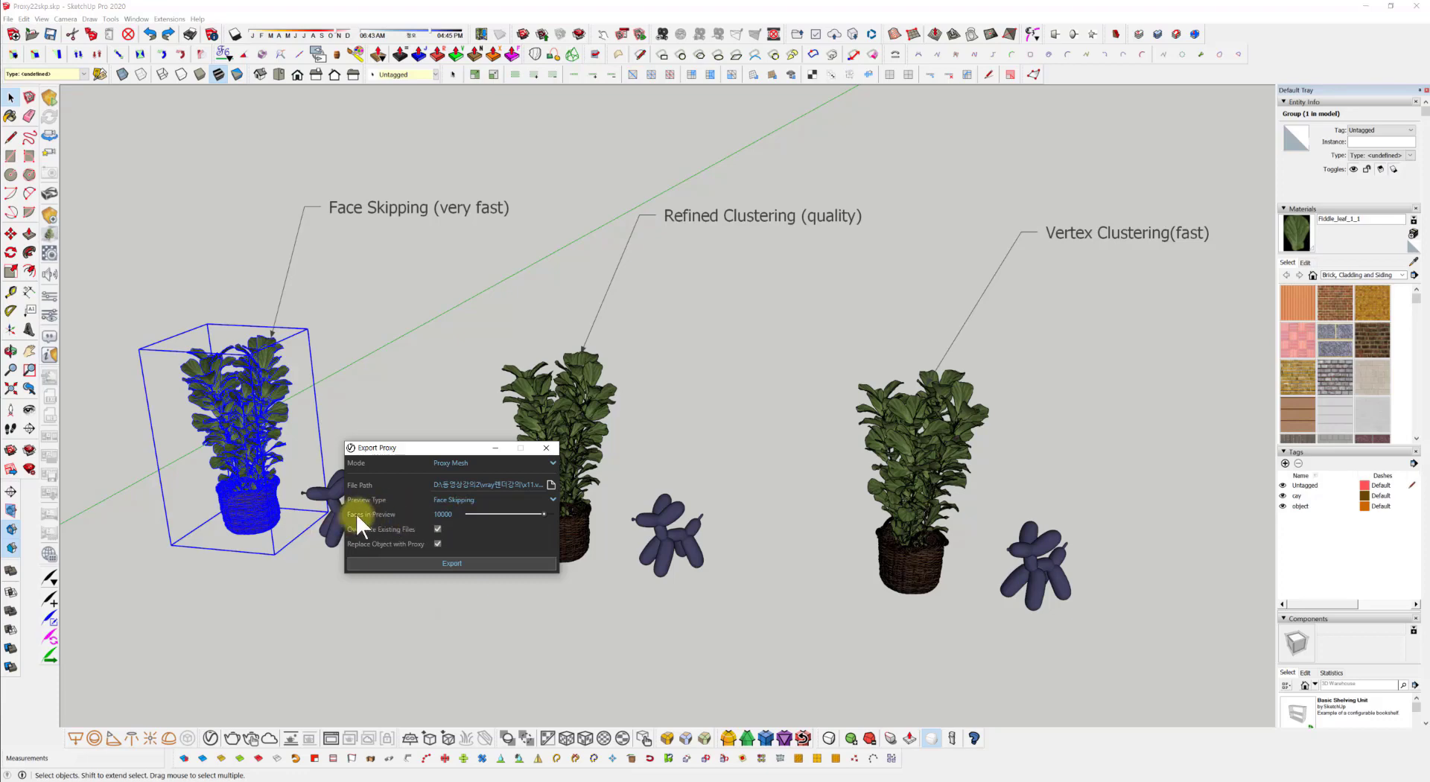
double_click(444, 514)
click(451, 525)
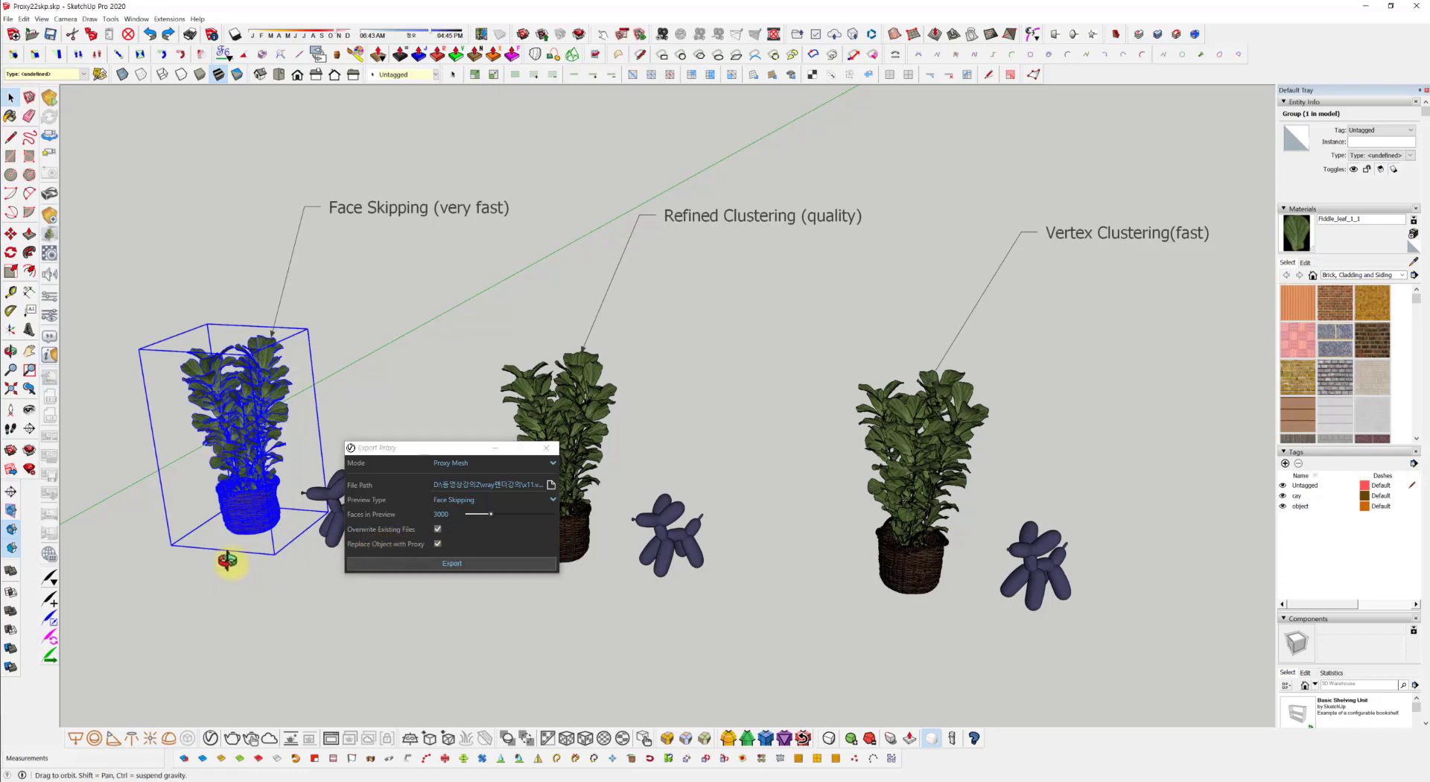
middle_drag(230, 564, 270, 472)
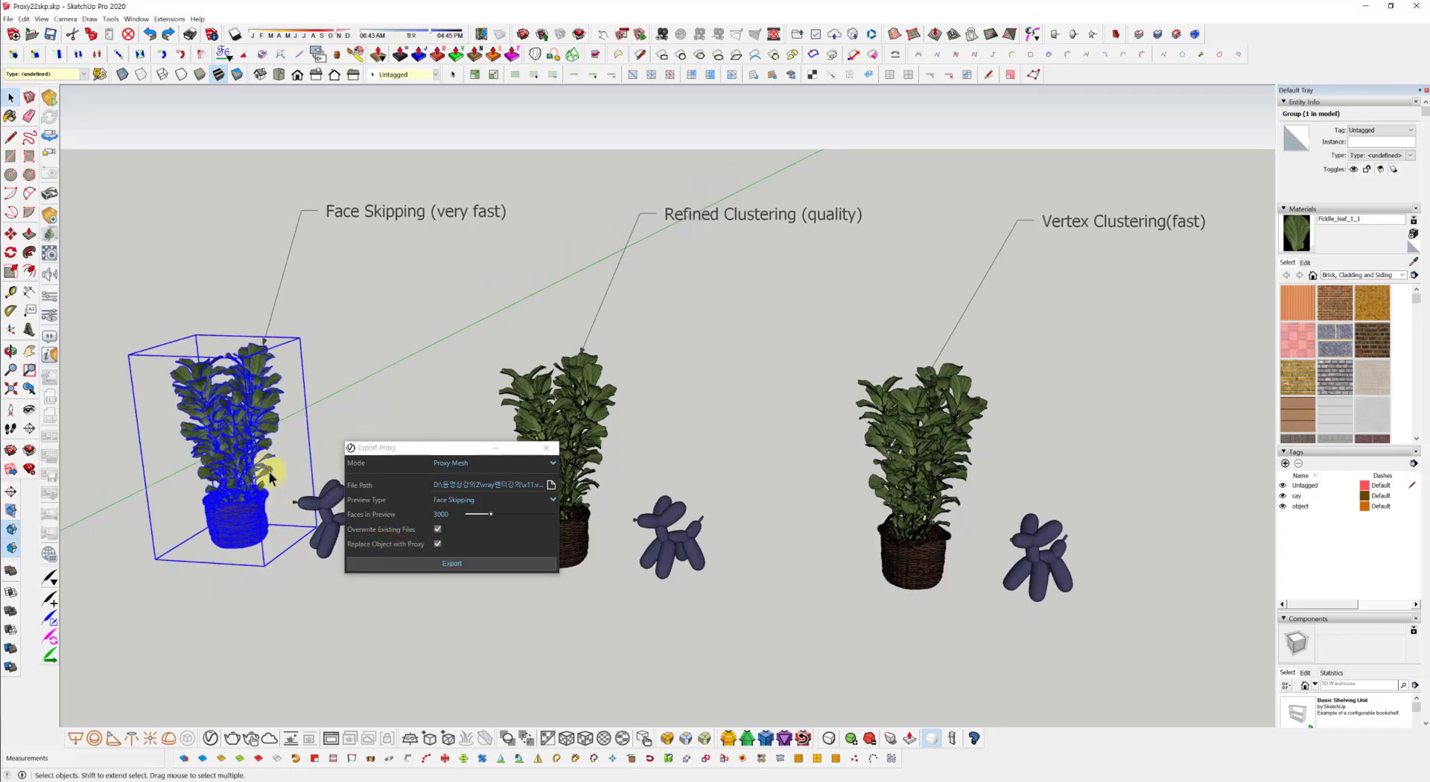
click(438, 543)
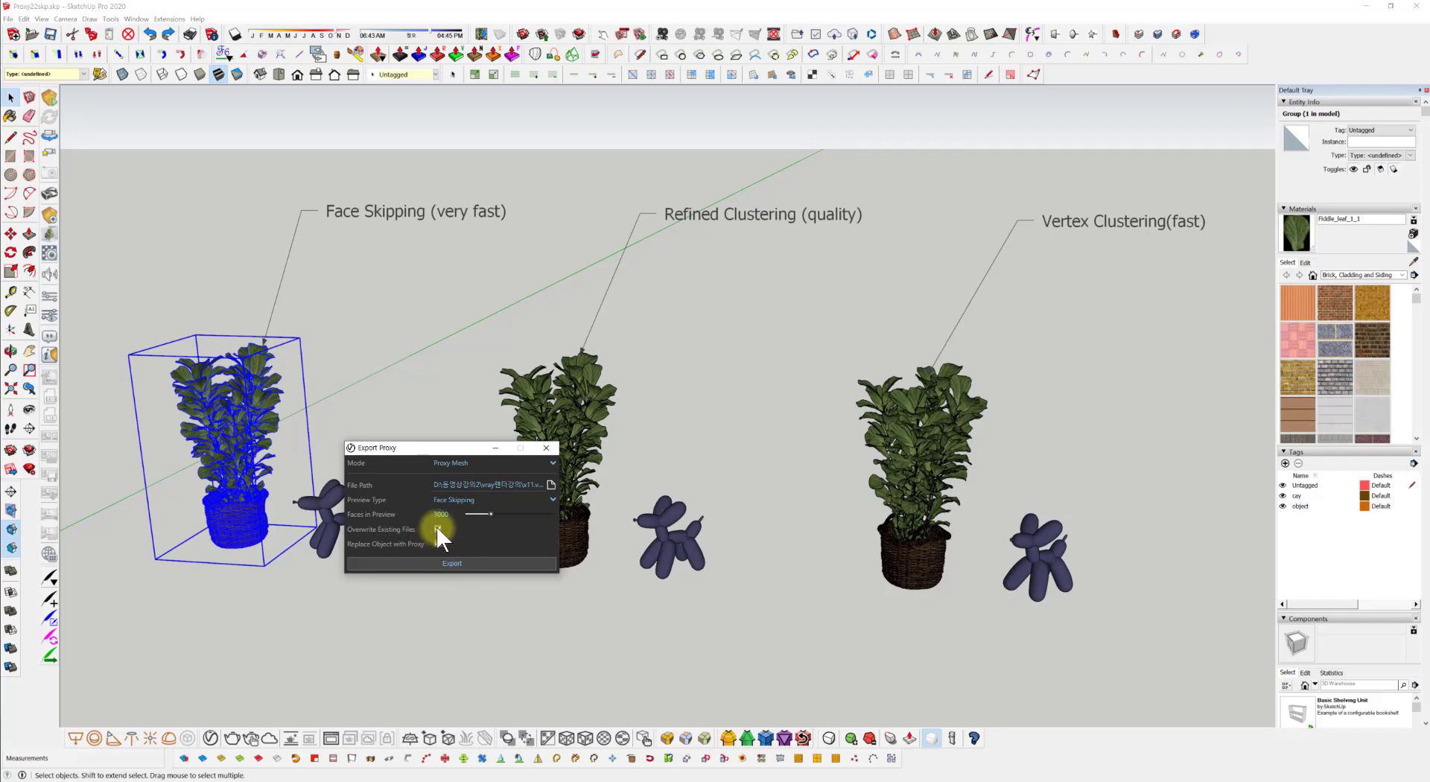
click(449, 563)
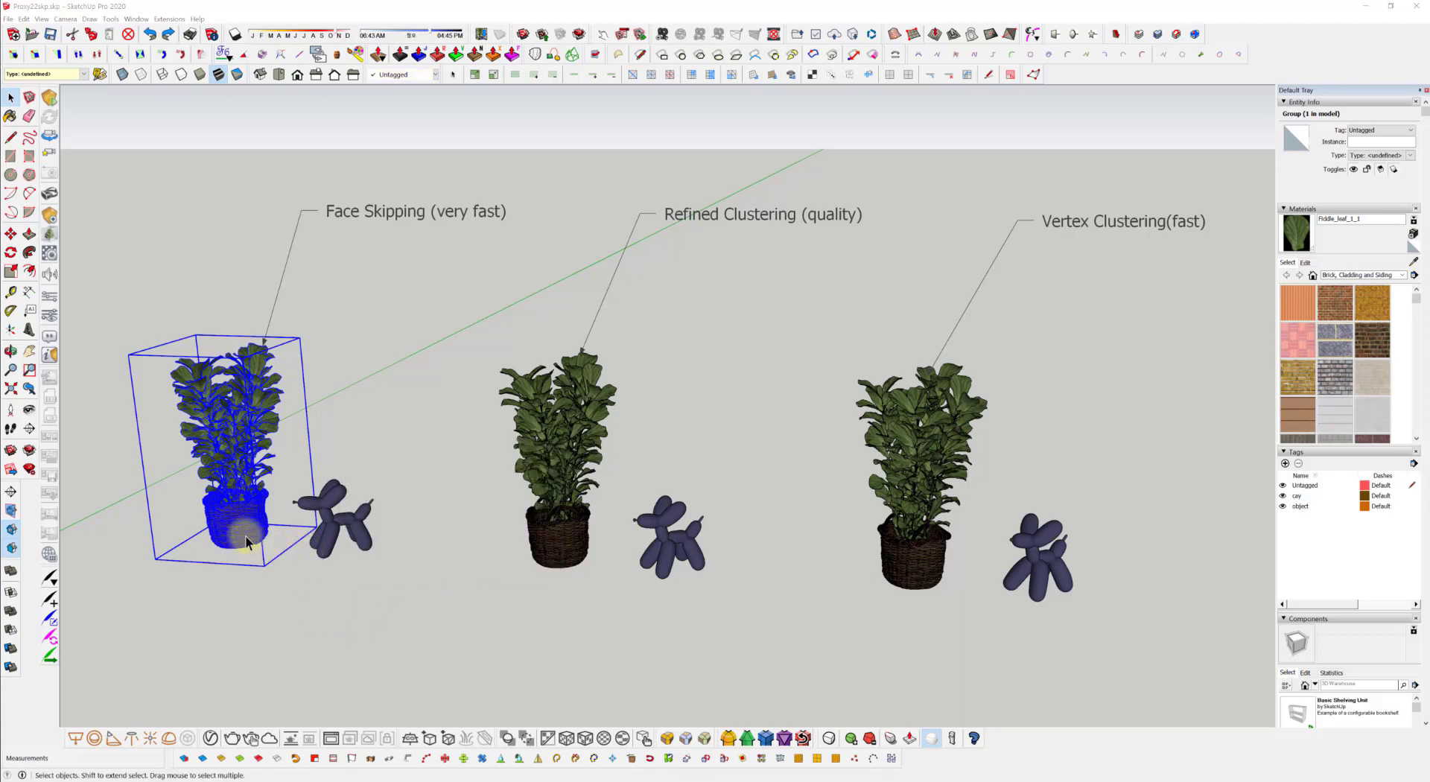
scroll(332, 417, up, 5)
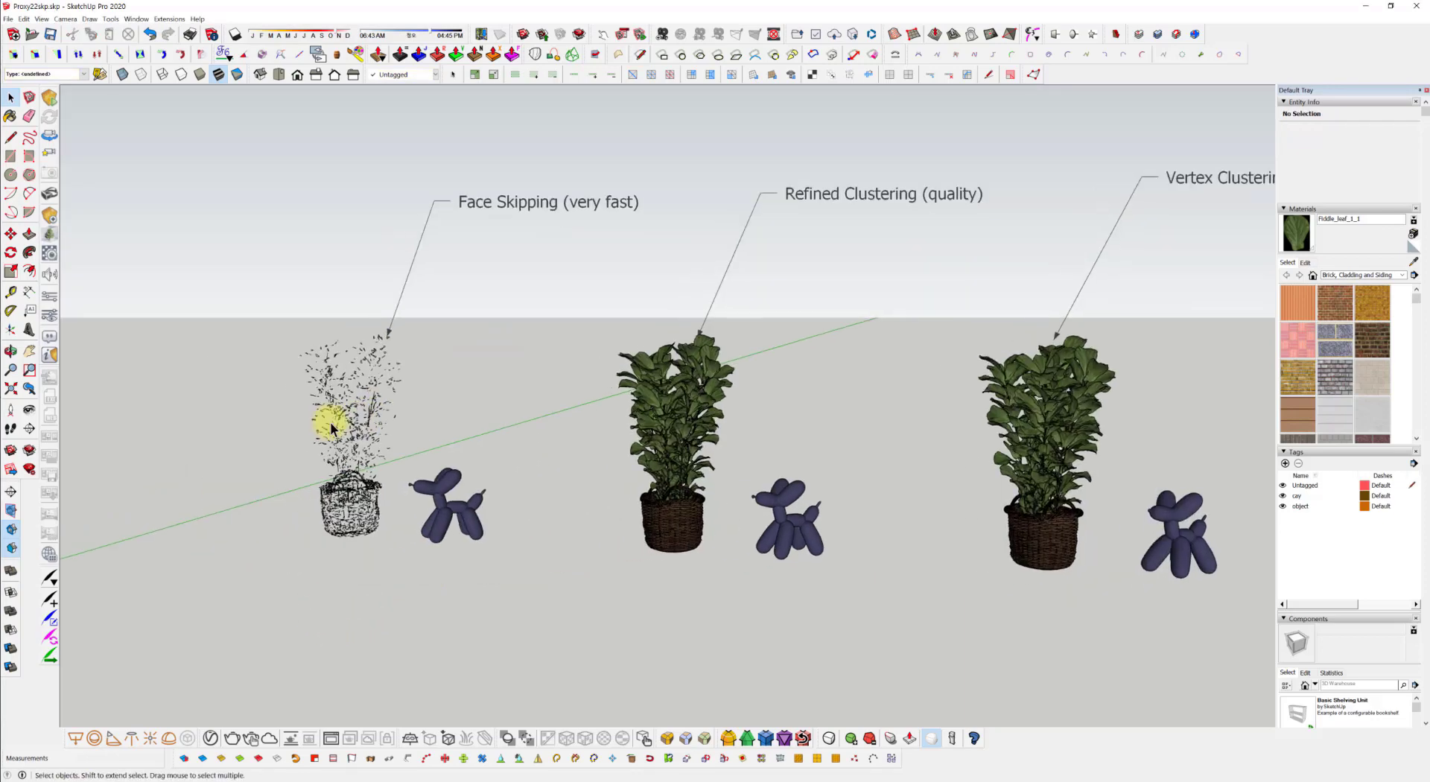
middle_drag(393, 414, 471, 502)
click(453, 506)
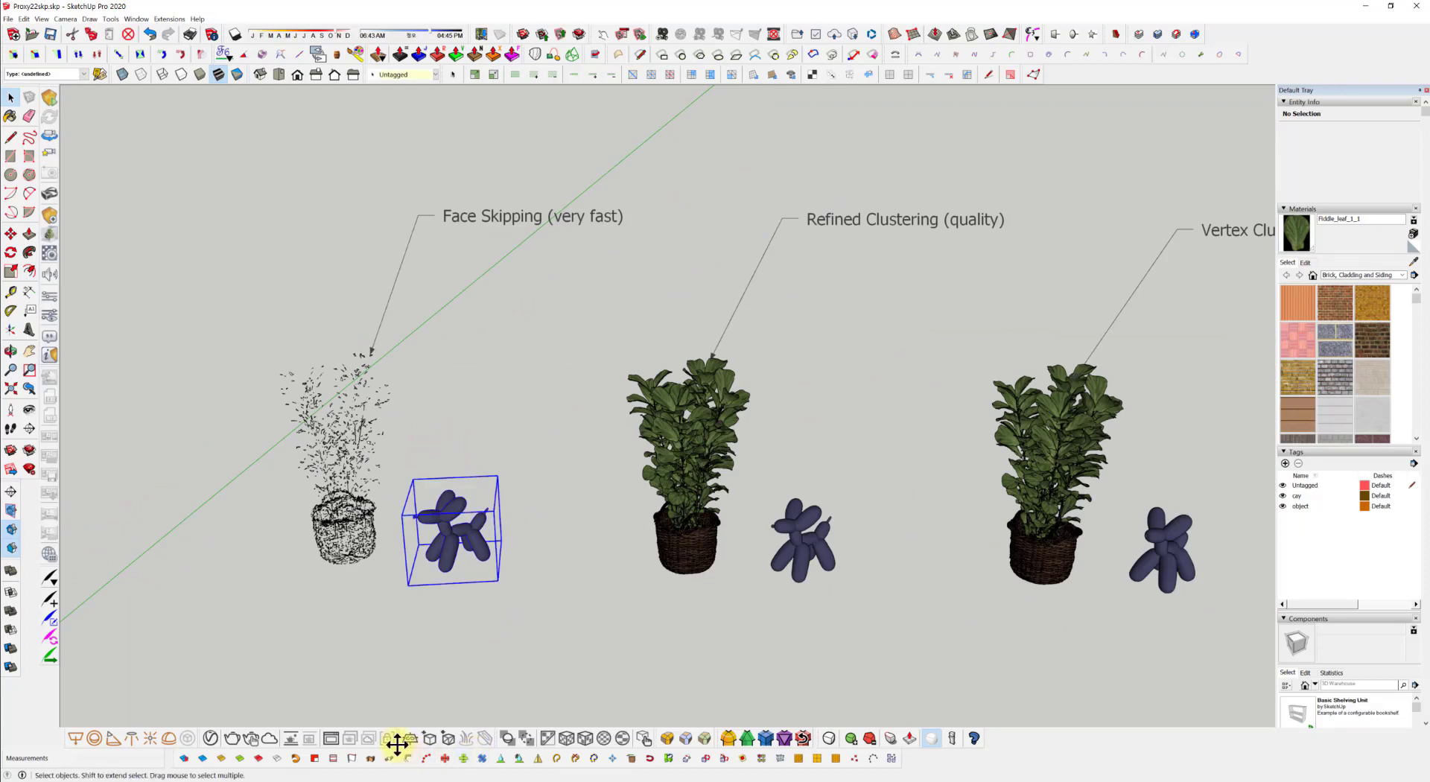
click(430, 738)
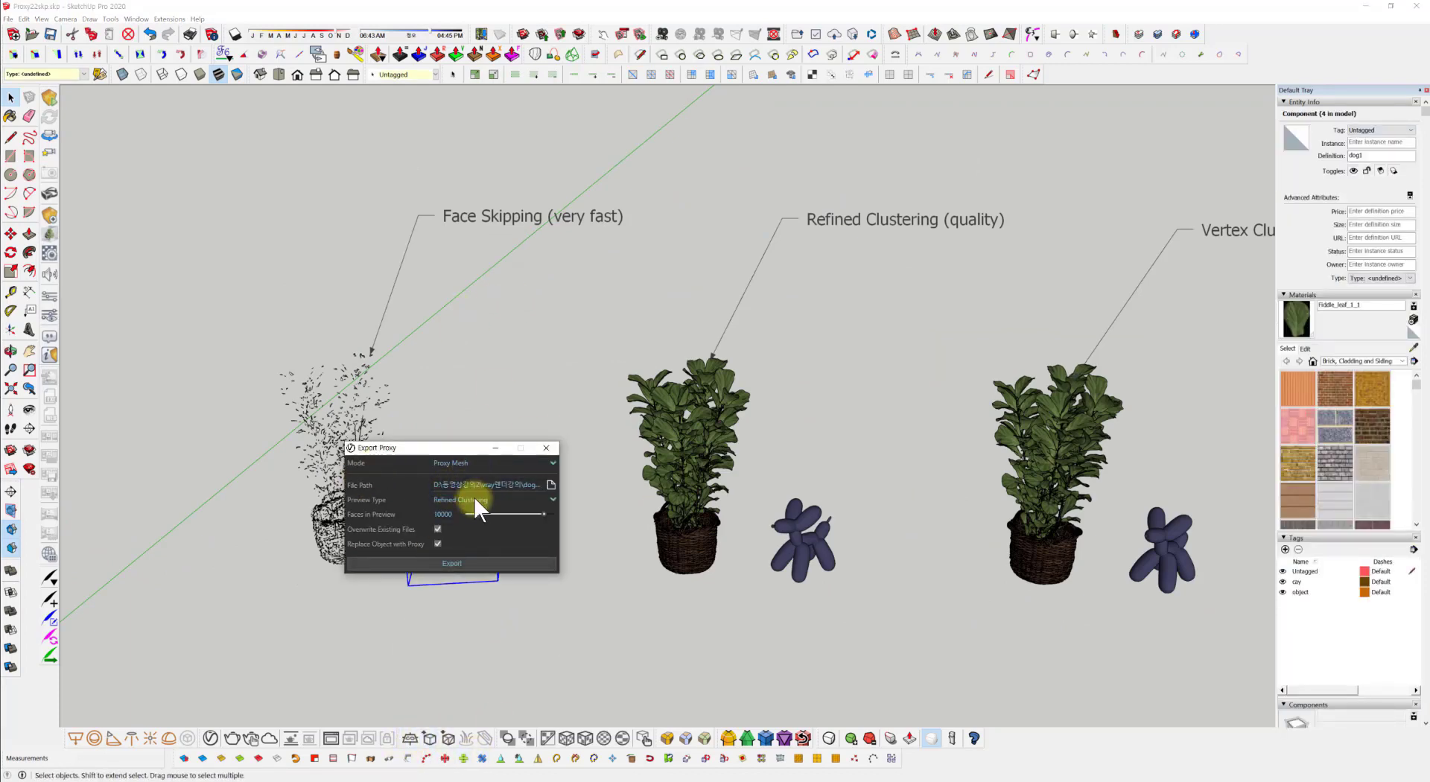
click(551, 485)
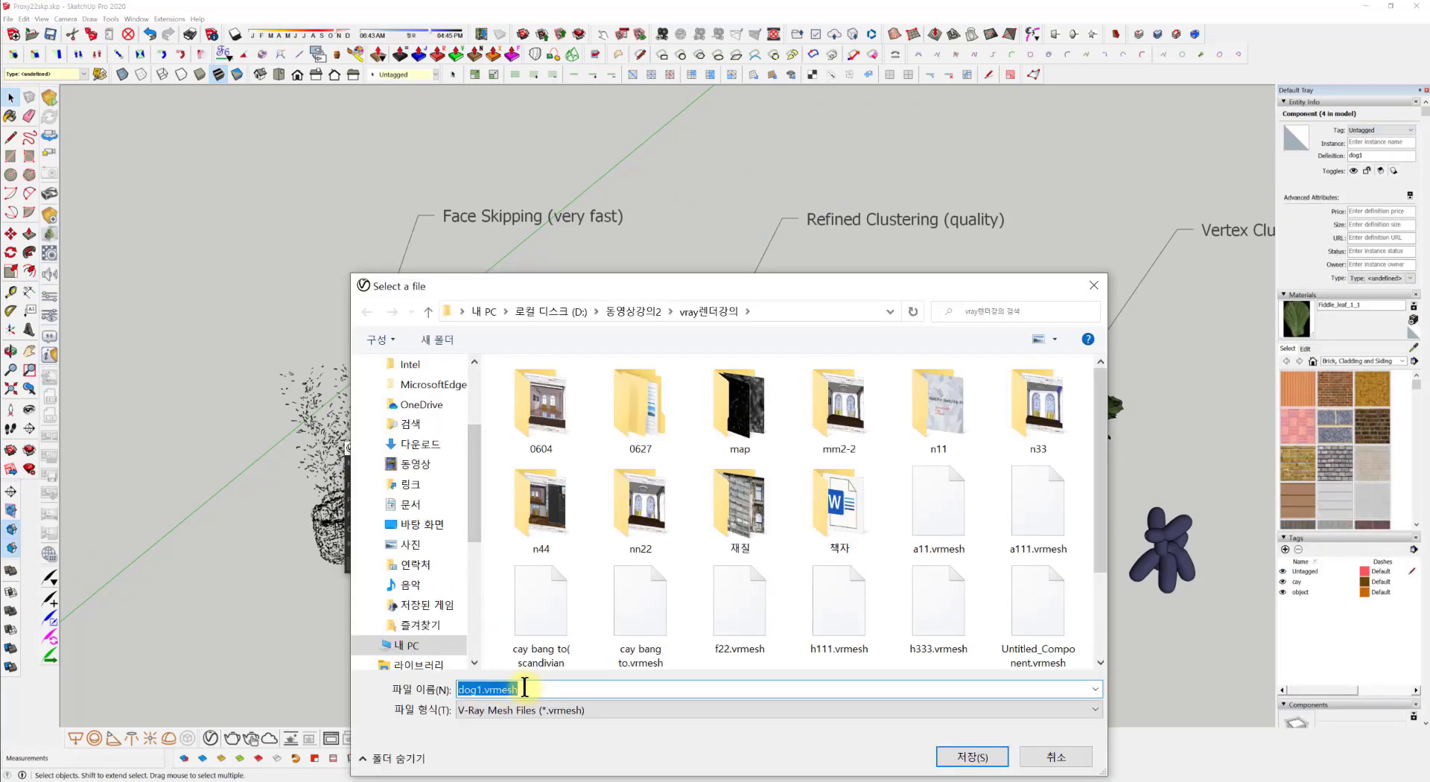
text(x22)
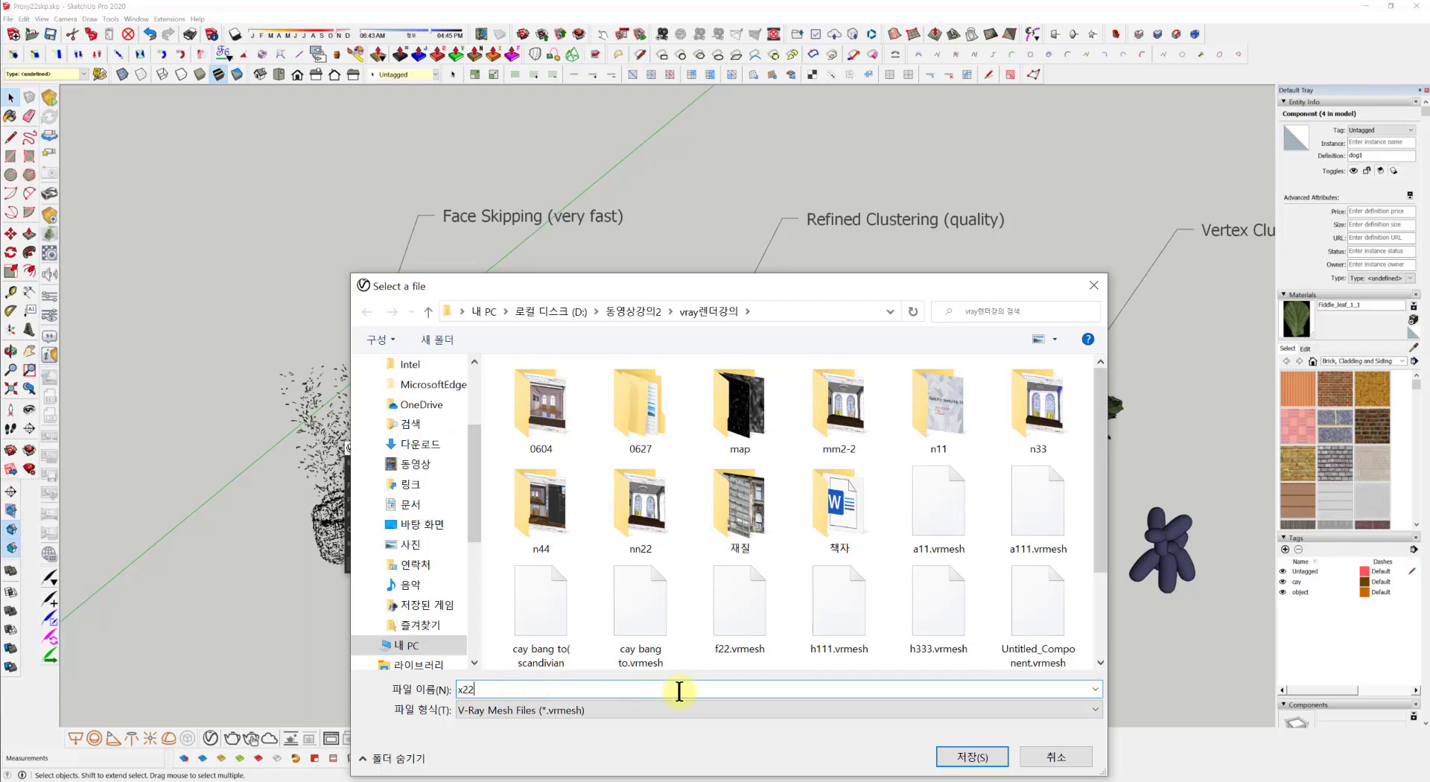
key(BackSpace)
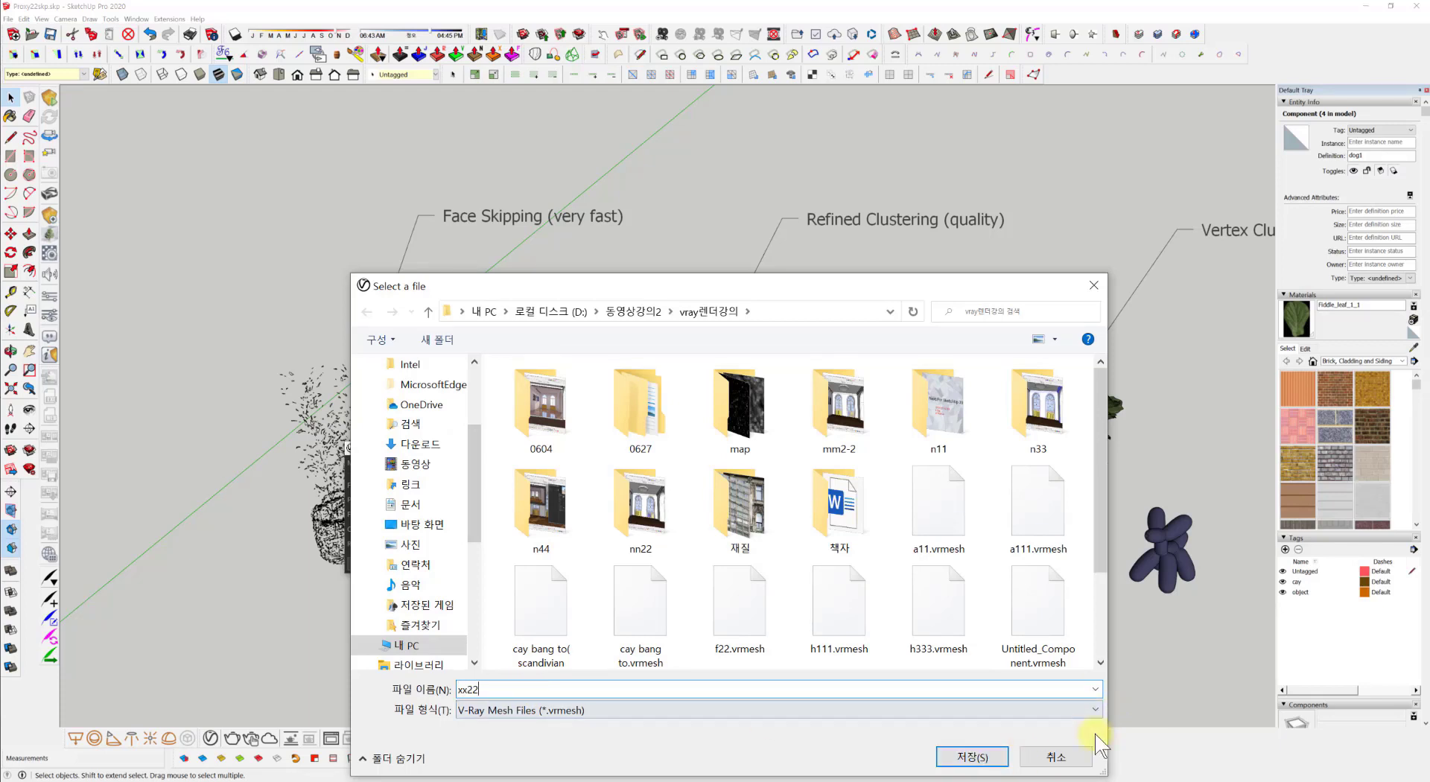
click(947, 756)
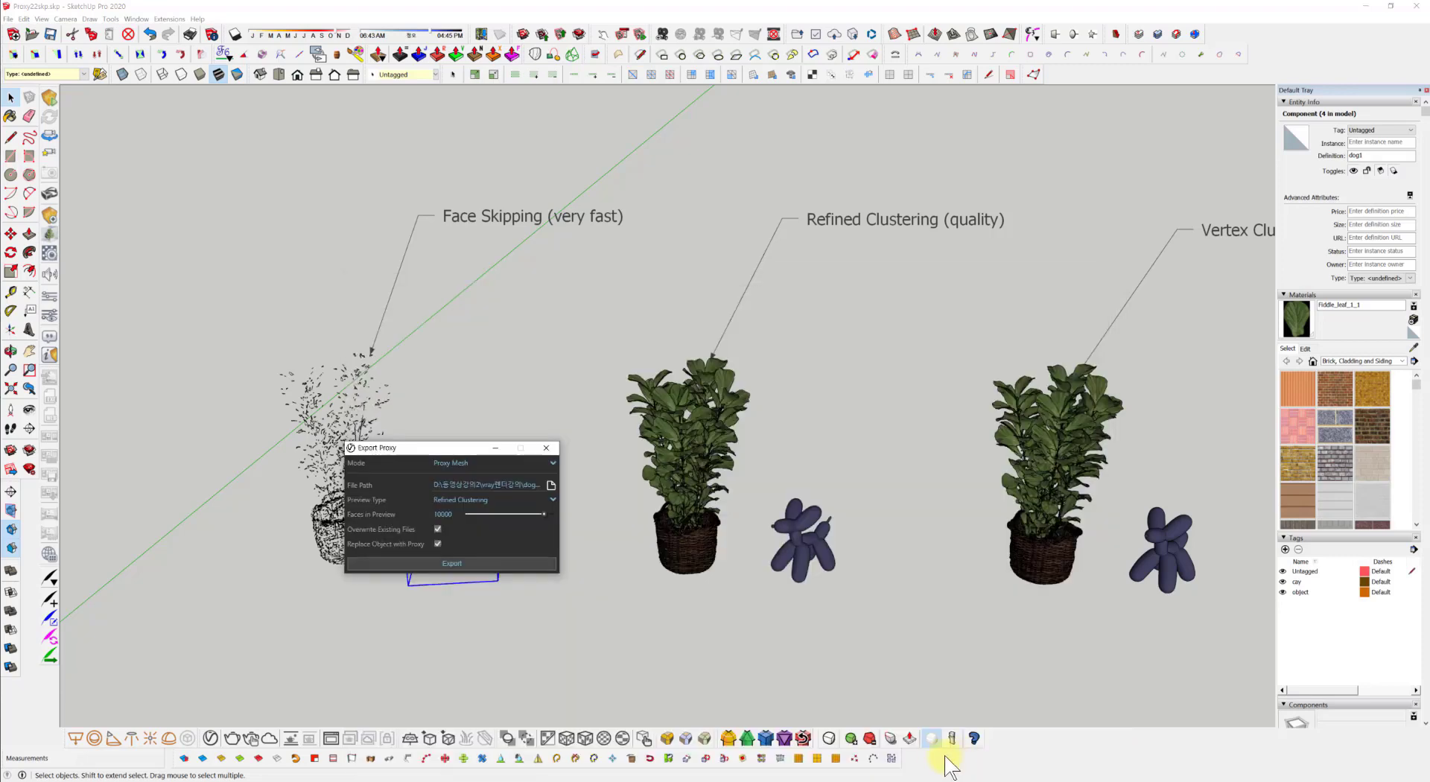
click(458, 561)
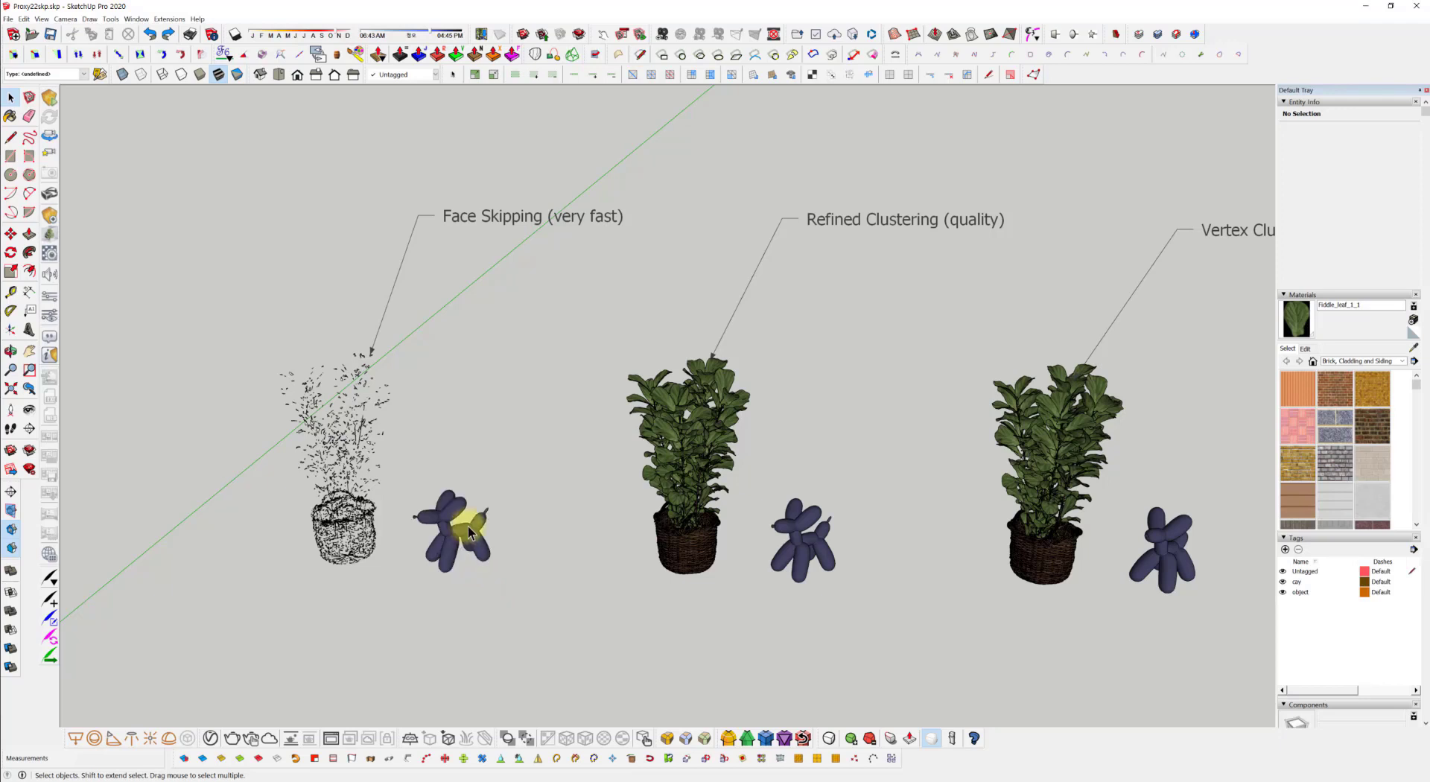
Step: Start a proxy mesh export of the balloon dog beside the Face Skipping plant and name its file xx11
click(459, 559)
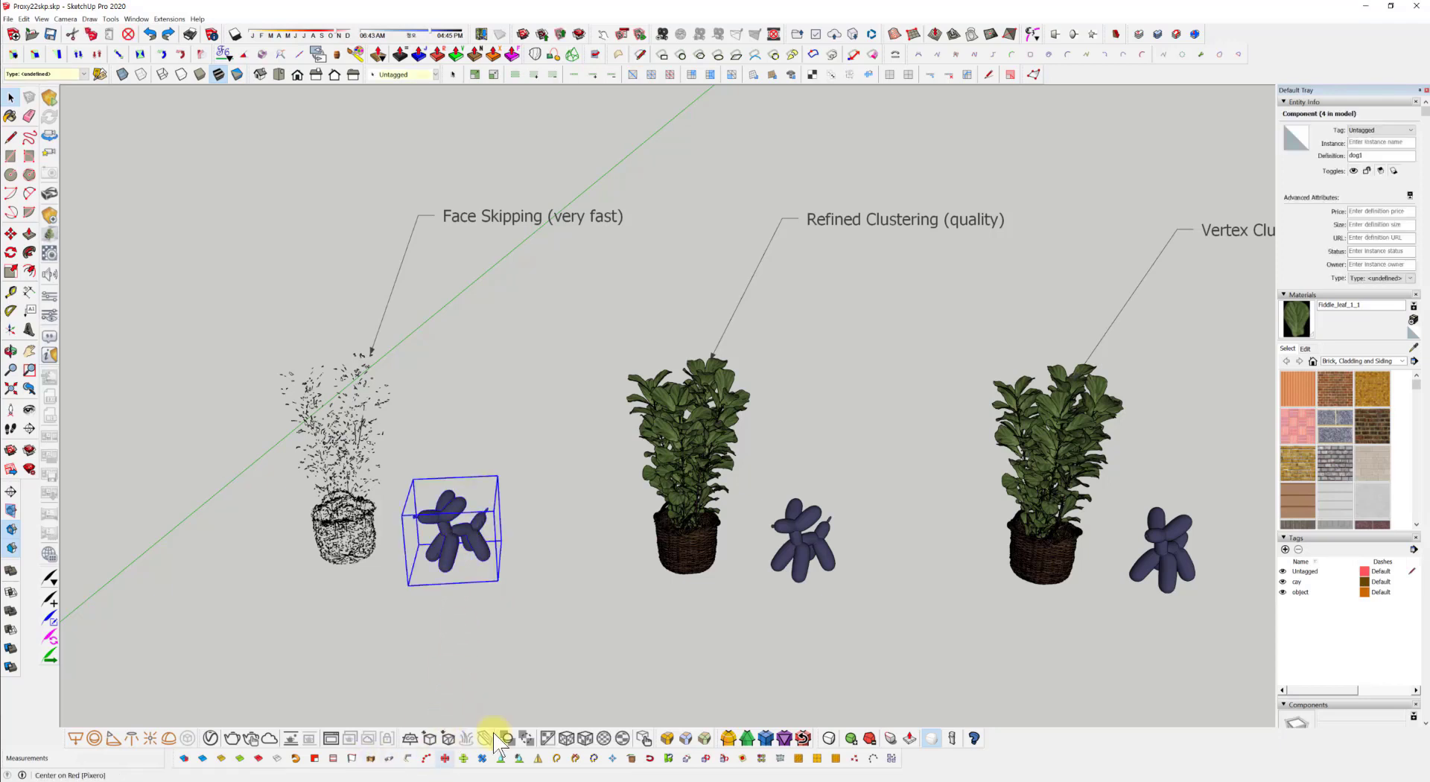
click(431, 738)
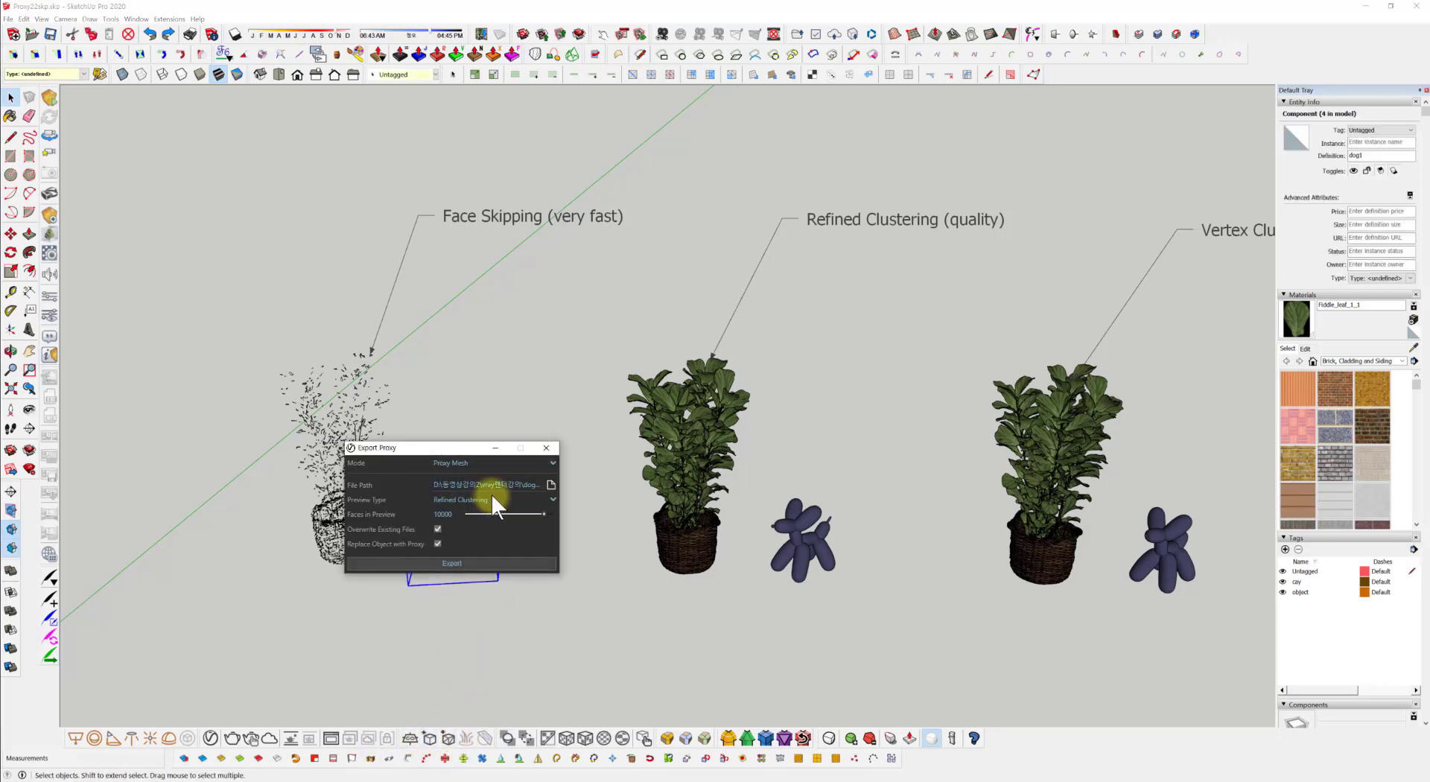
click(551, 485)
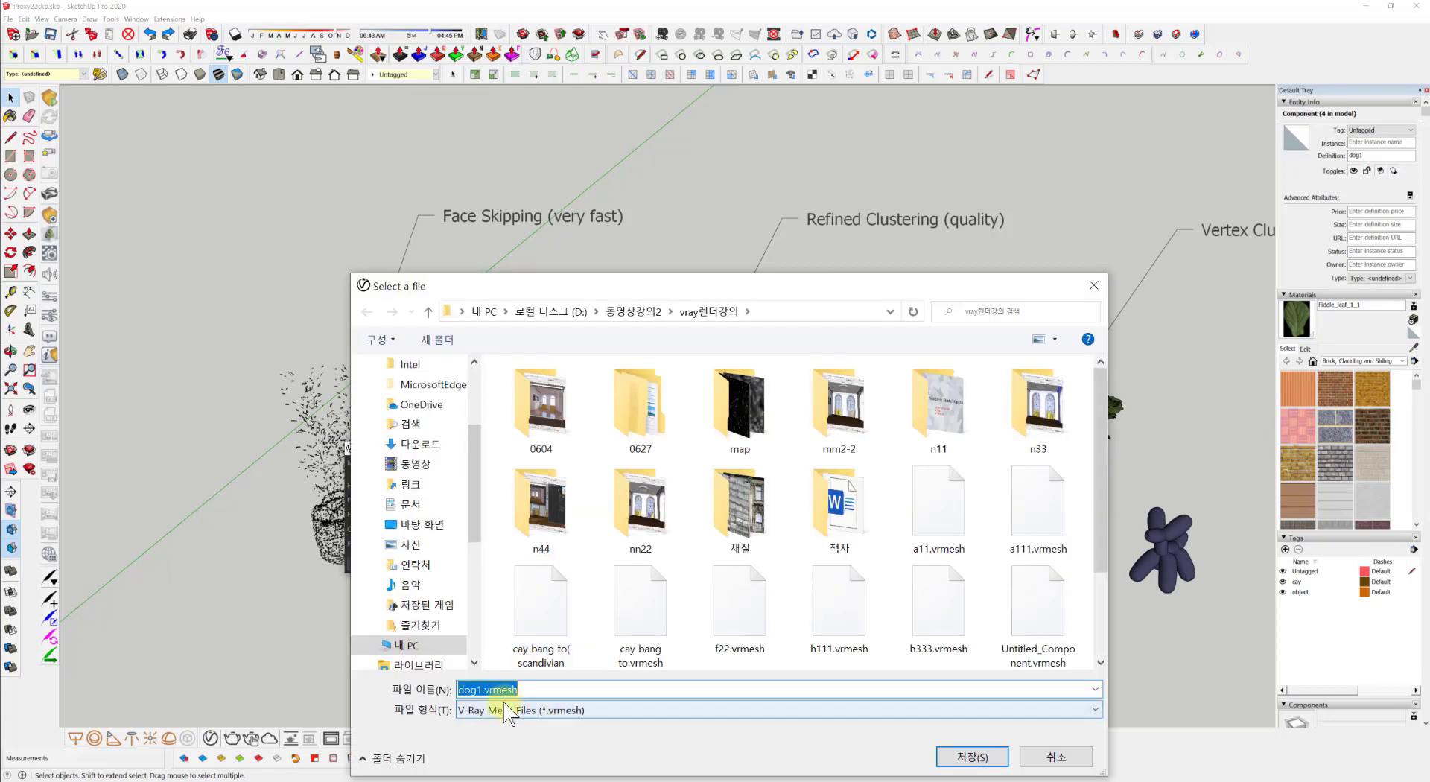
text(xx11)
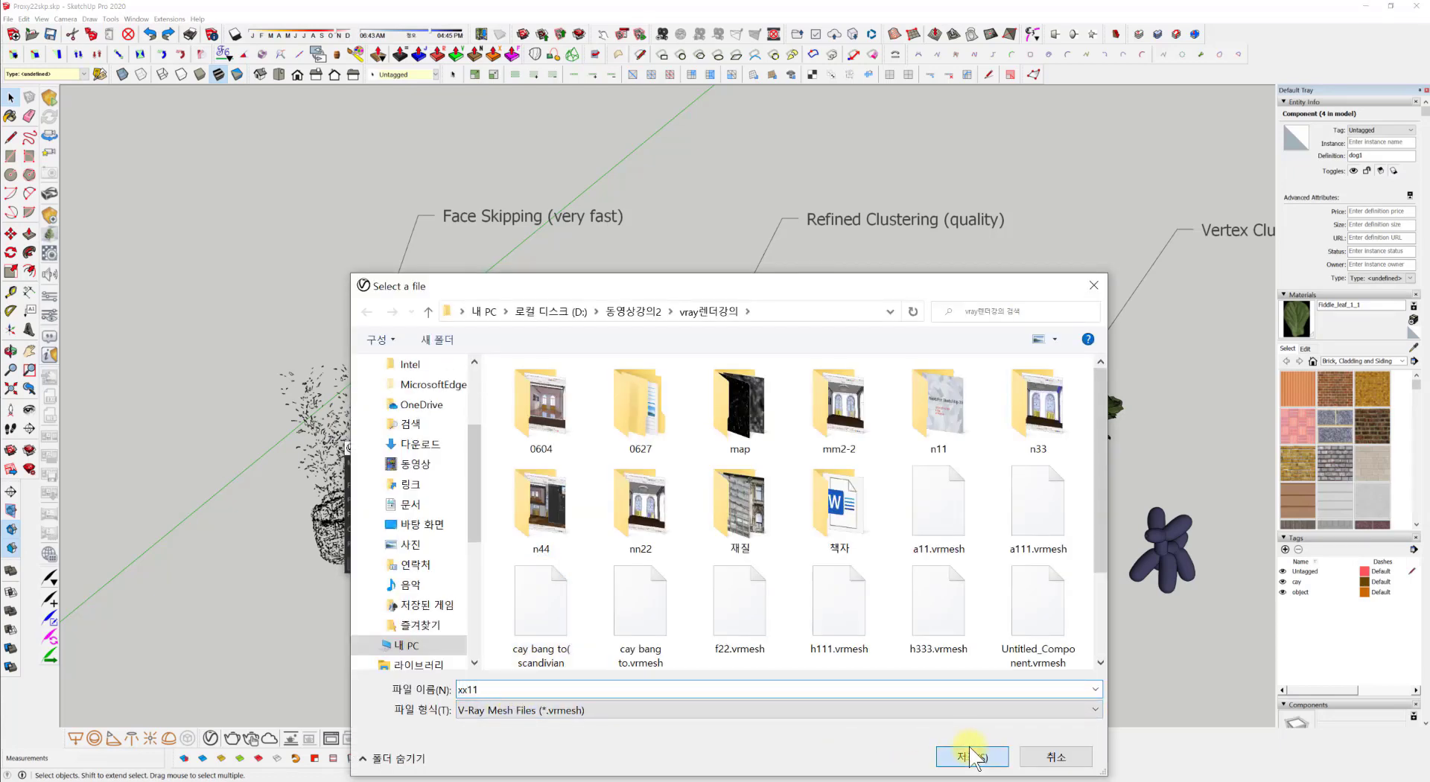
click(972, 756)
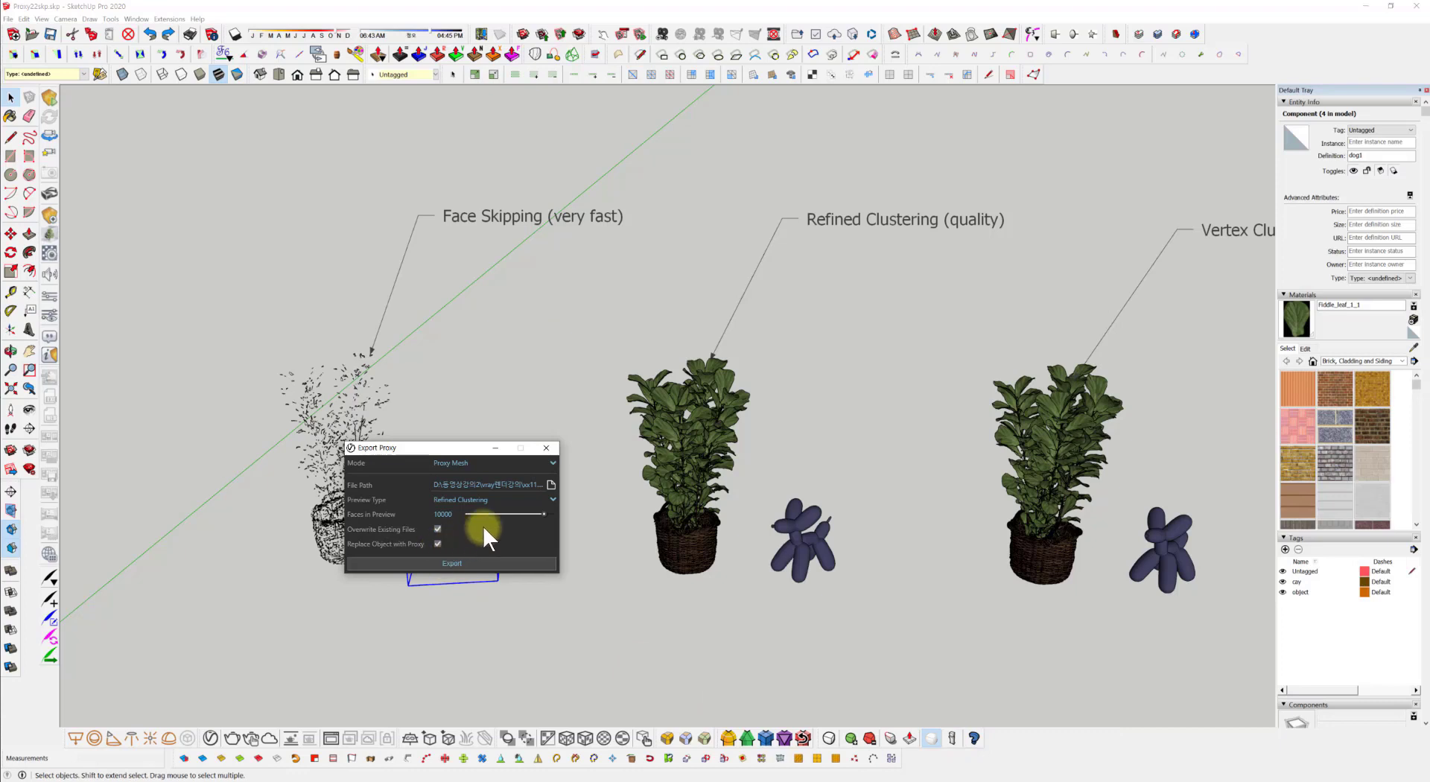
Step: Export the balloon dog proxy with the Face Skipping preview type and 2500 preview faces, replacing the original object
click(524, 501)
click(468, 512)
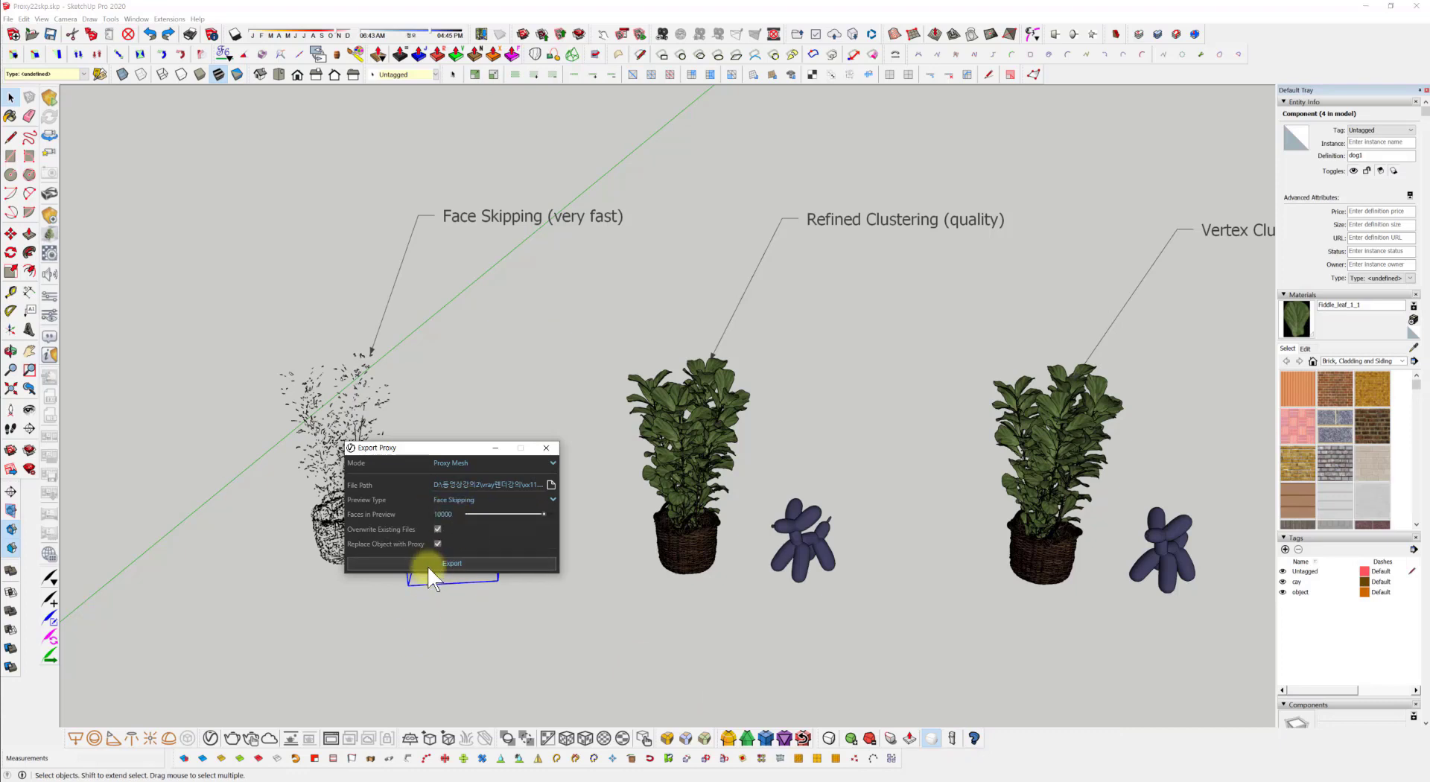
double_click(442, 514)
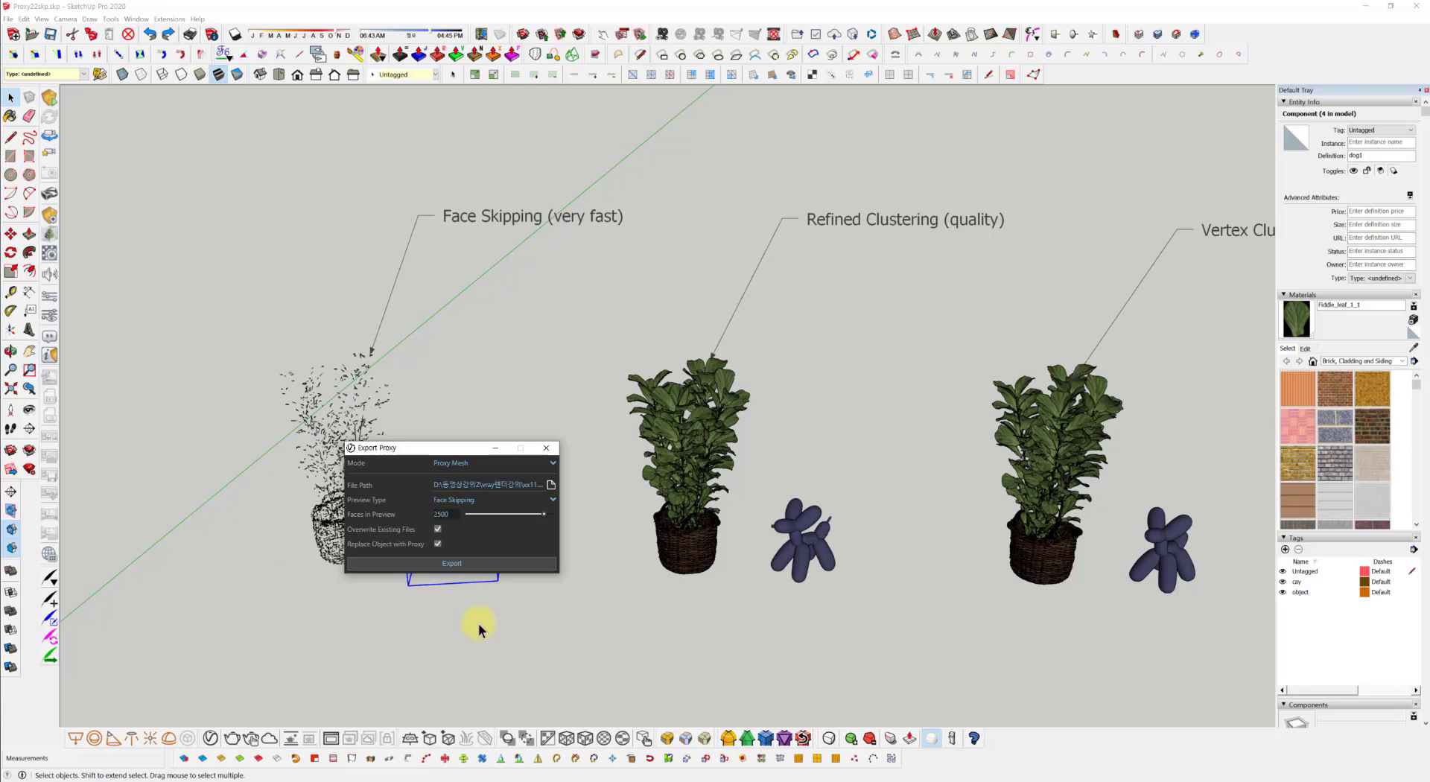
click(467, 563)
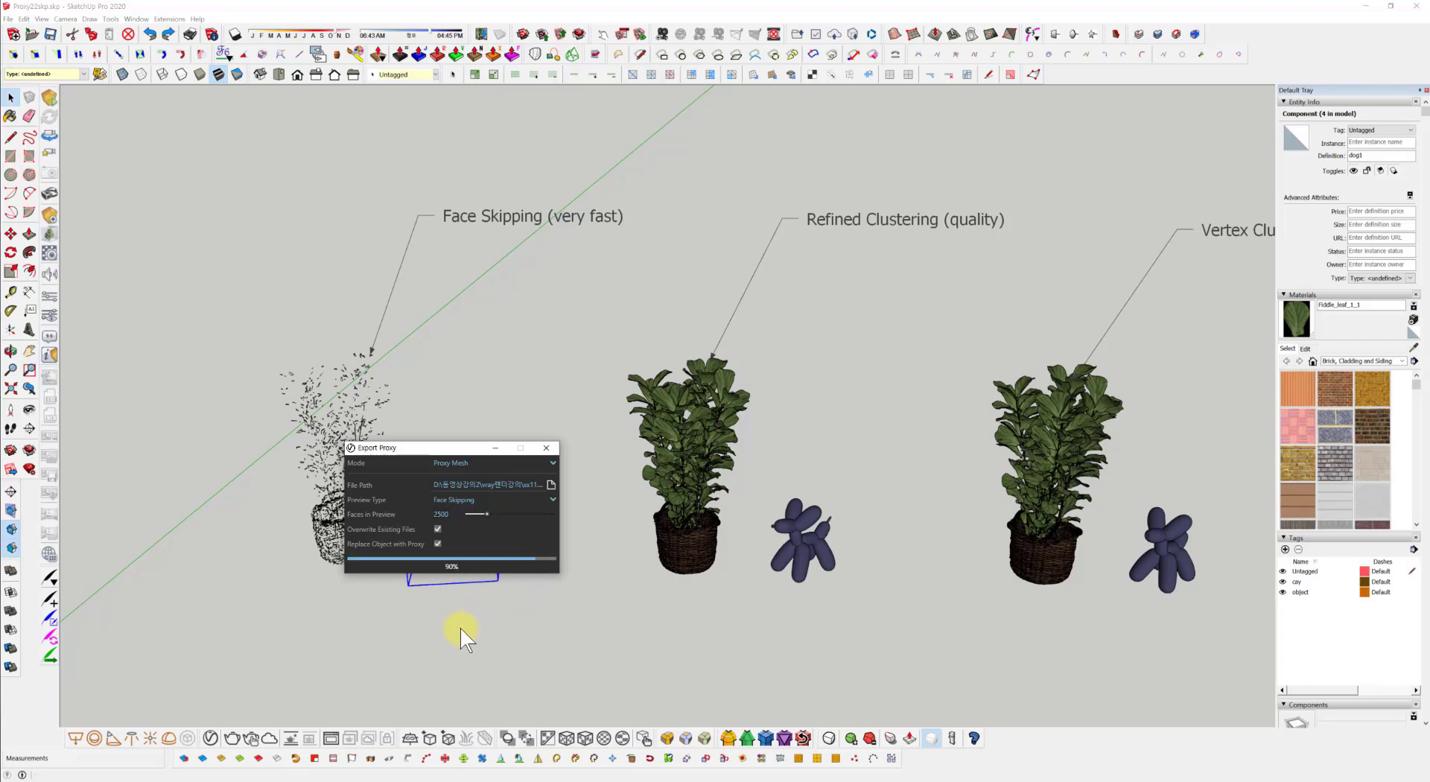
Step: Inspect the Face Skipping plant and balloon dog proxies up close from several angles, including the dog's bounding box
scroll(439, 550, up, 3)
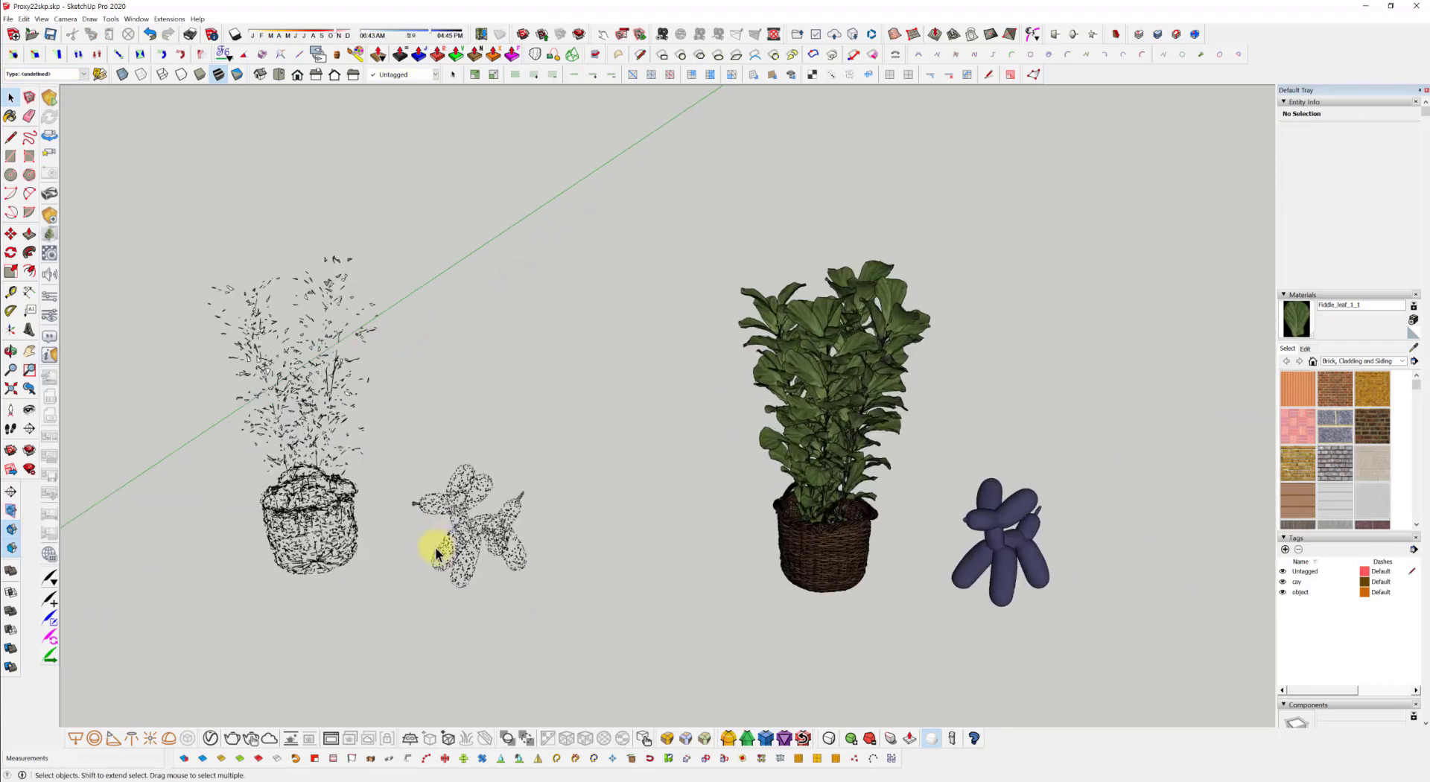
scroll(462, 521, up, 4)
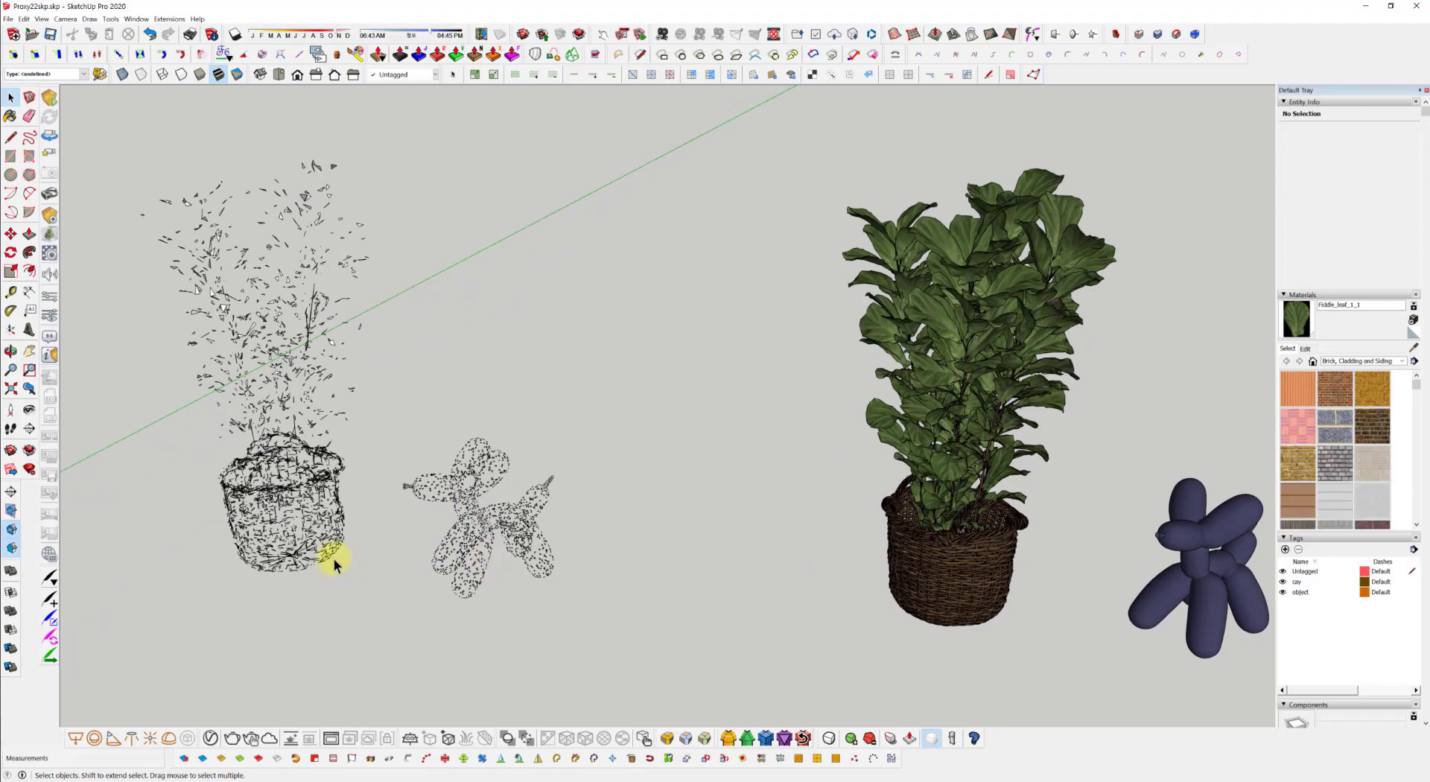
scroll(432, 525, up, 3)
mouse_move(432, 524)
middle_down()
mouse_move(543, 374)
mouse_move(569, 427)
middle_up()
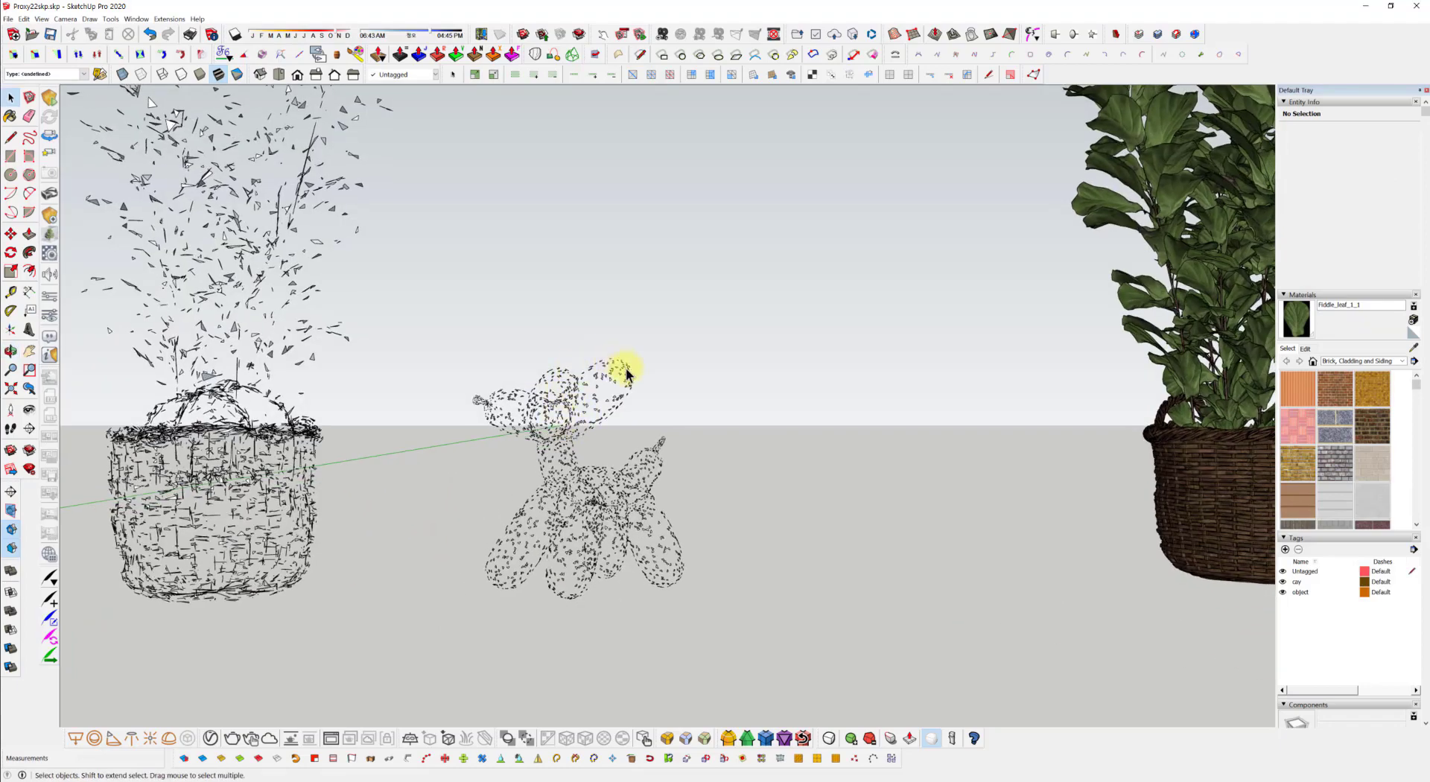
mouse_move(651, 472)
middle_down()
mouse_move(549, 648)
mouse_move(444, 696)
mouse_move(556, 498)
middle_up()
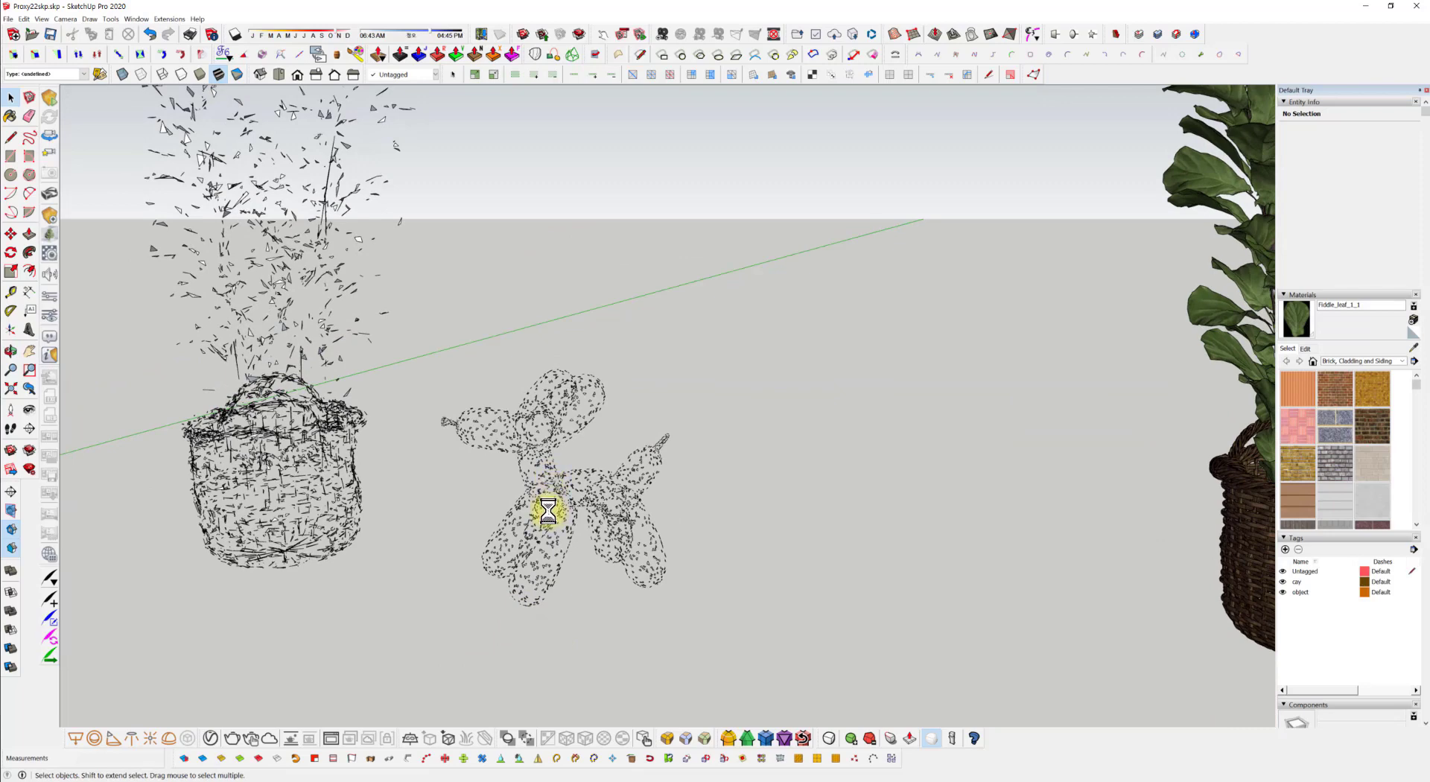
click(517, 471)
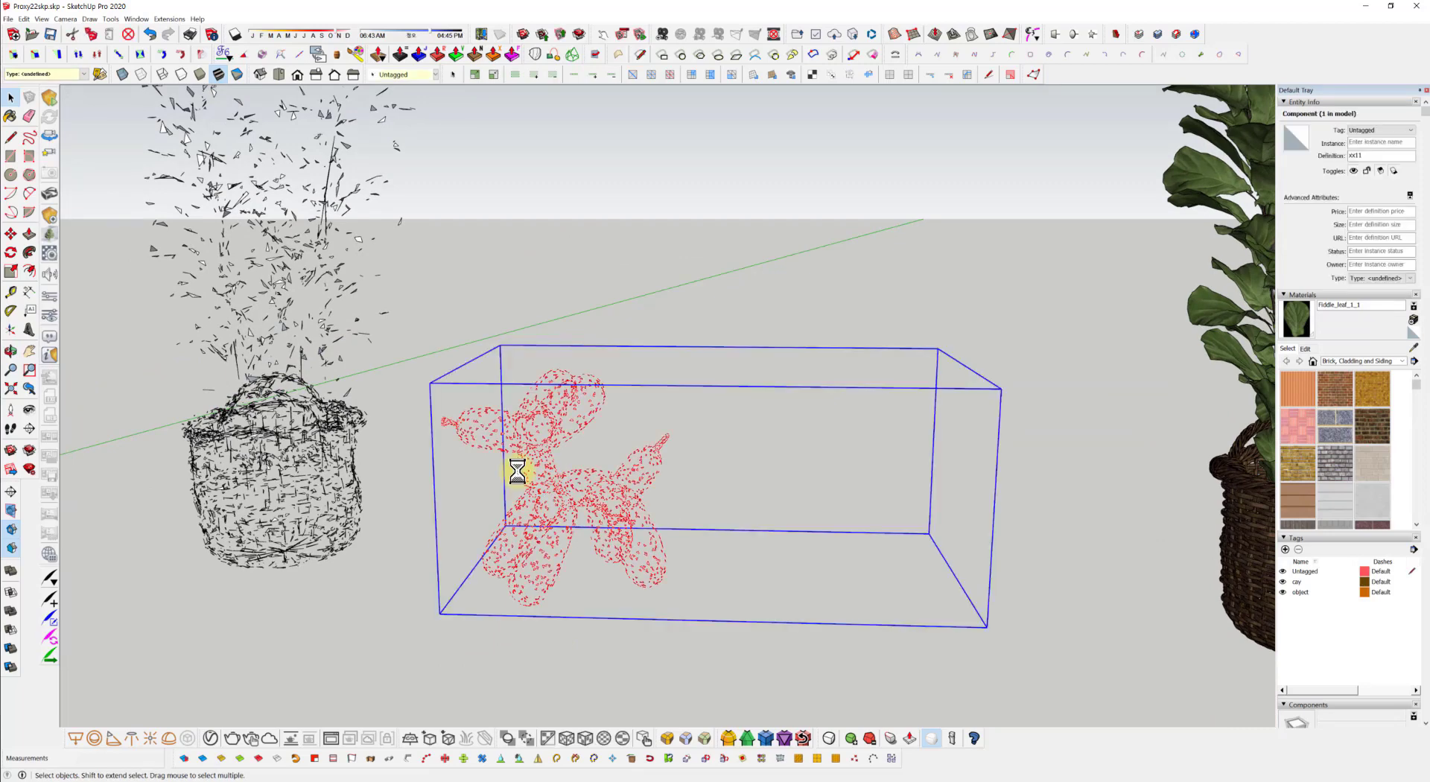
click(467, 676)
middle_drag(584, 599, 671, 502)
Step: Export the potted plant under the Refined Clustering label as proxy mesh cc11 with 3500 Refined Clustering preview faces, replacing the original
click(574, 506)
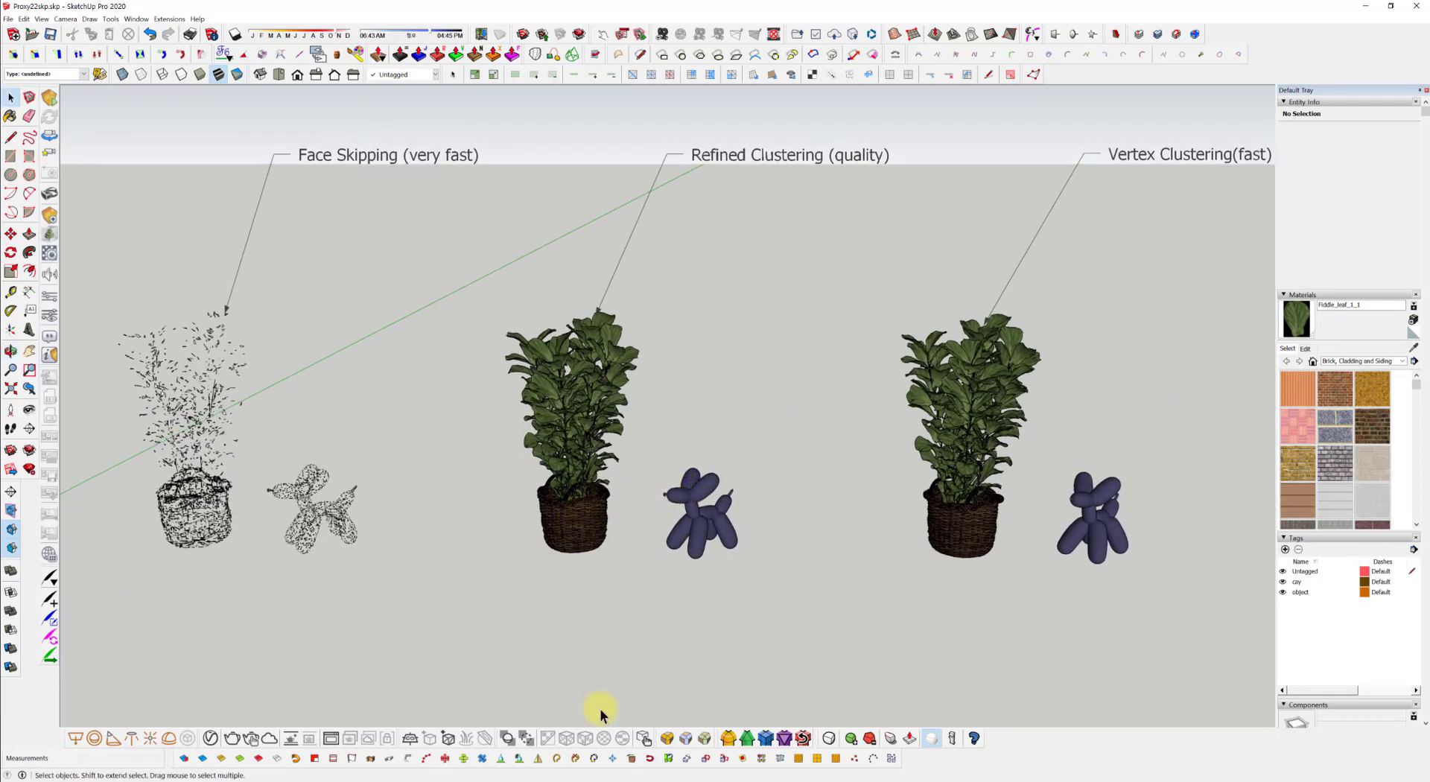
click(431, 740)
click(551, 485)
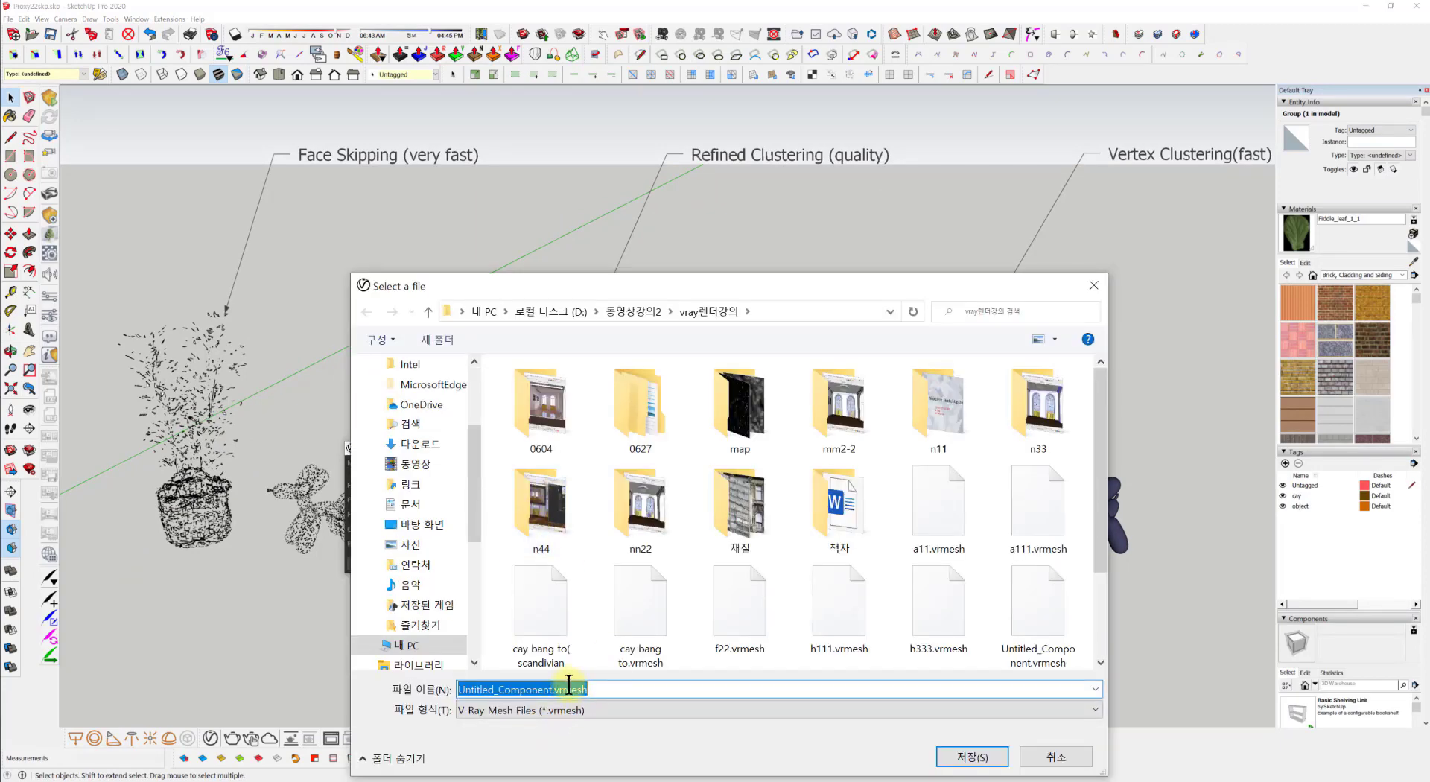
text(cc11)
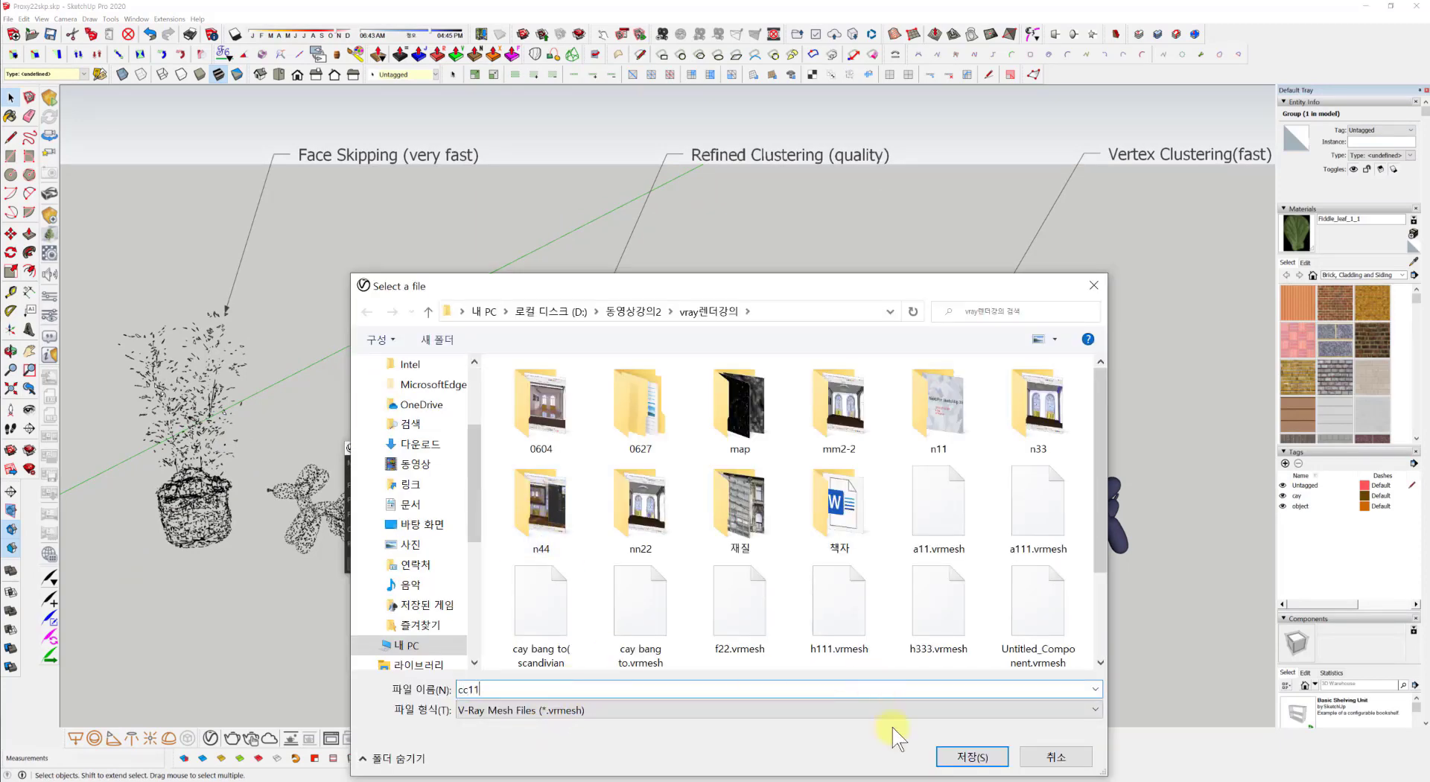
click(964, 757)
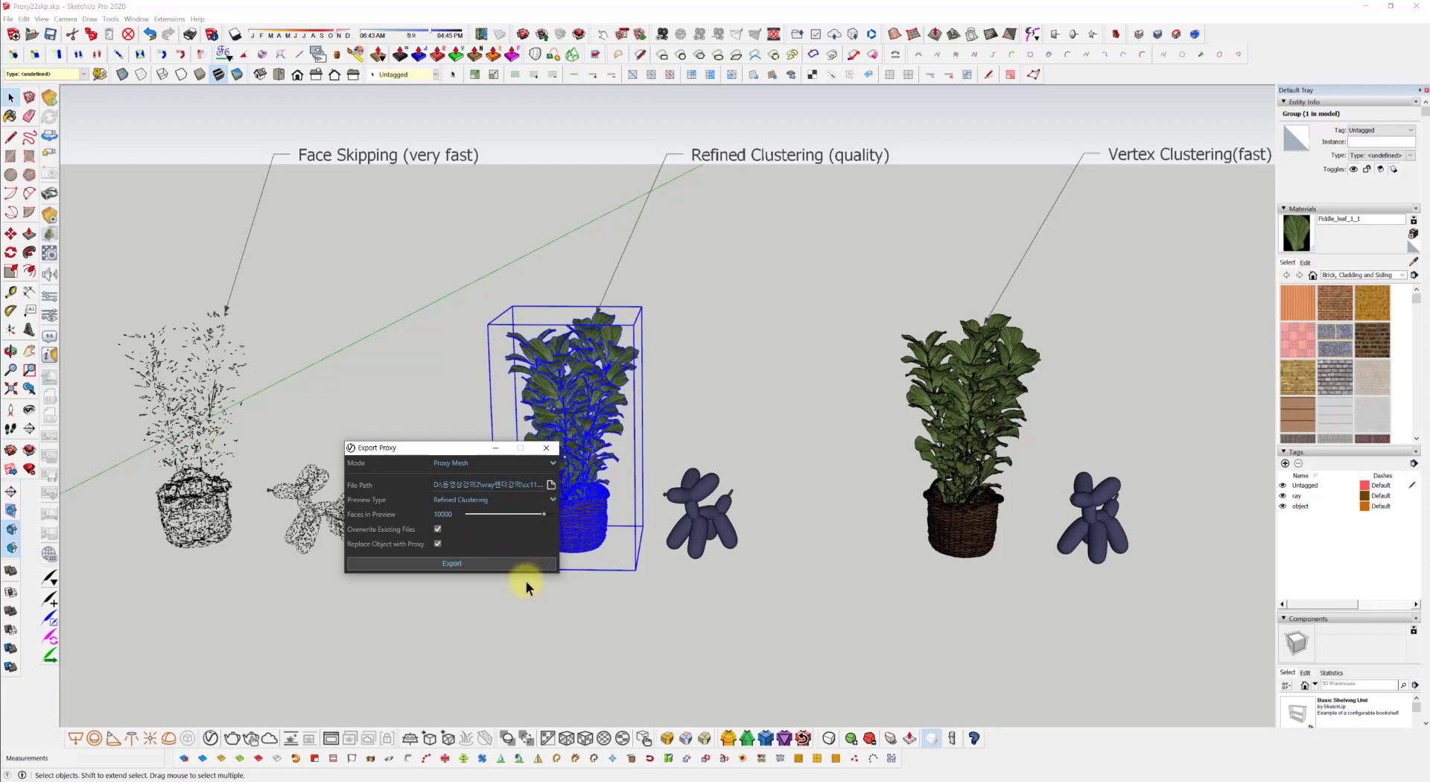
double_click(458, 514)
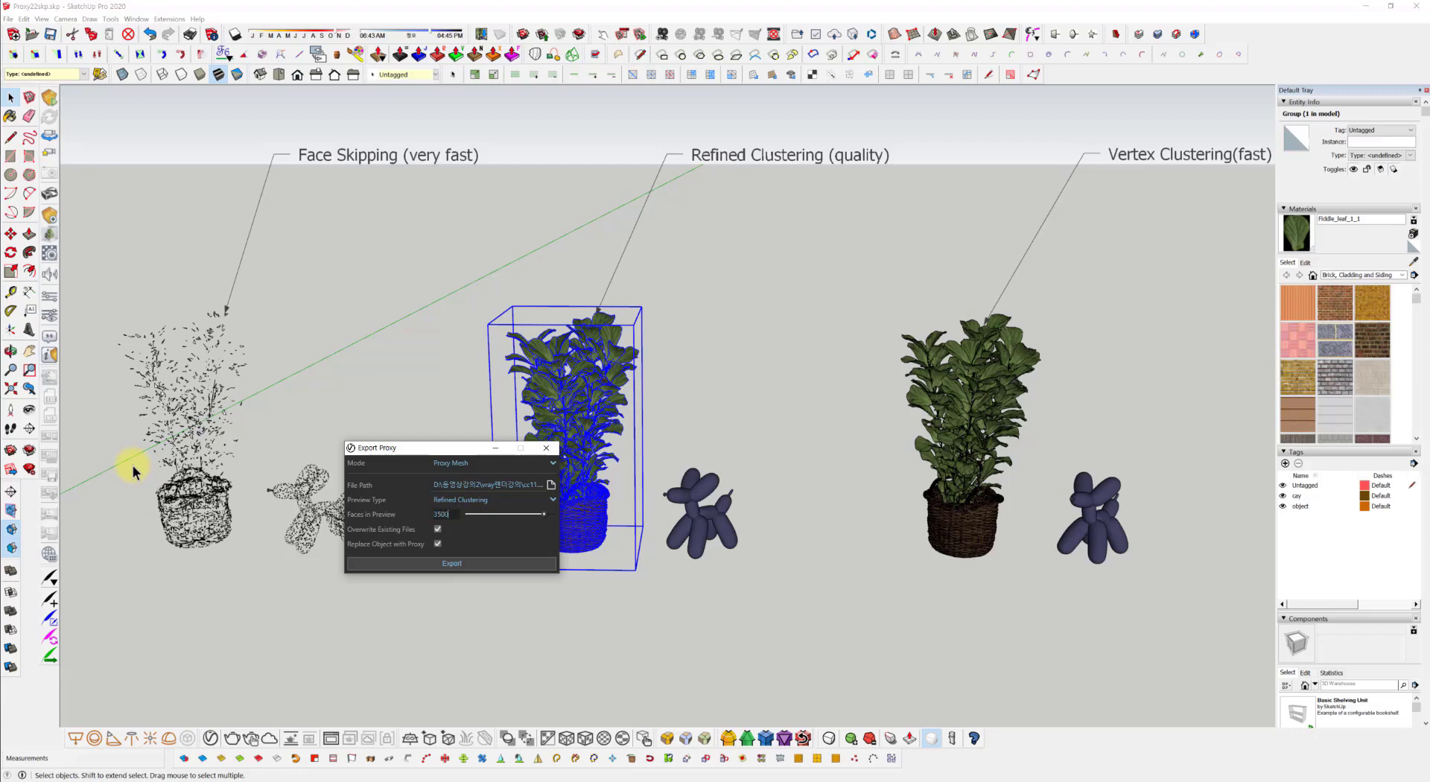
click(471, 560)
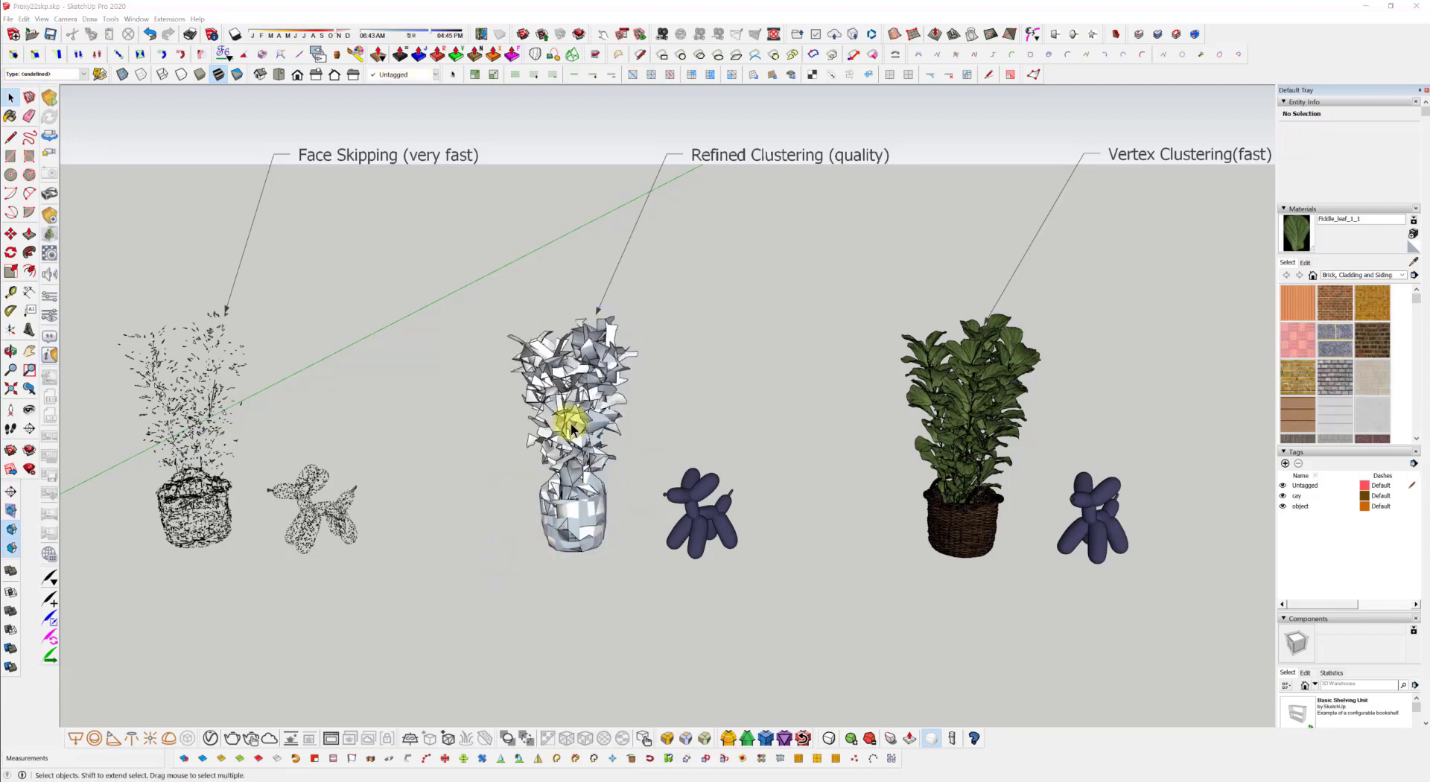
Step: Start a proxy mesh export of the balloon dog beside the Refined Clustering plant and name its file c22
middle_drag(572, 429, 516, 513)
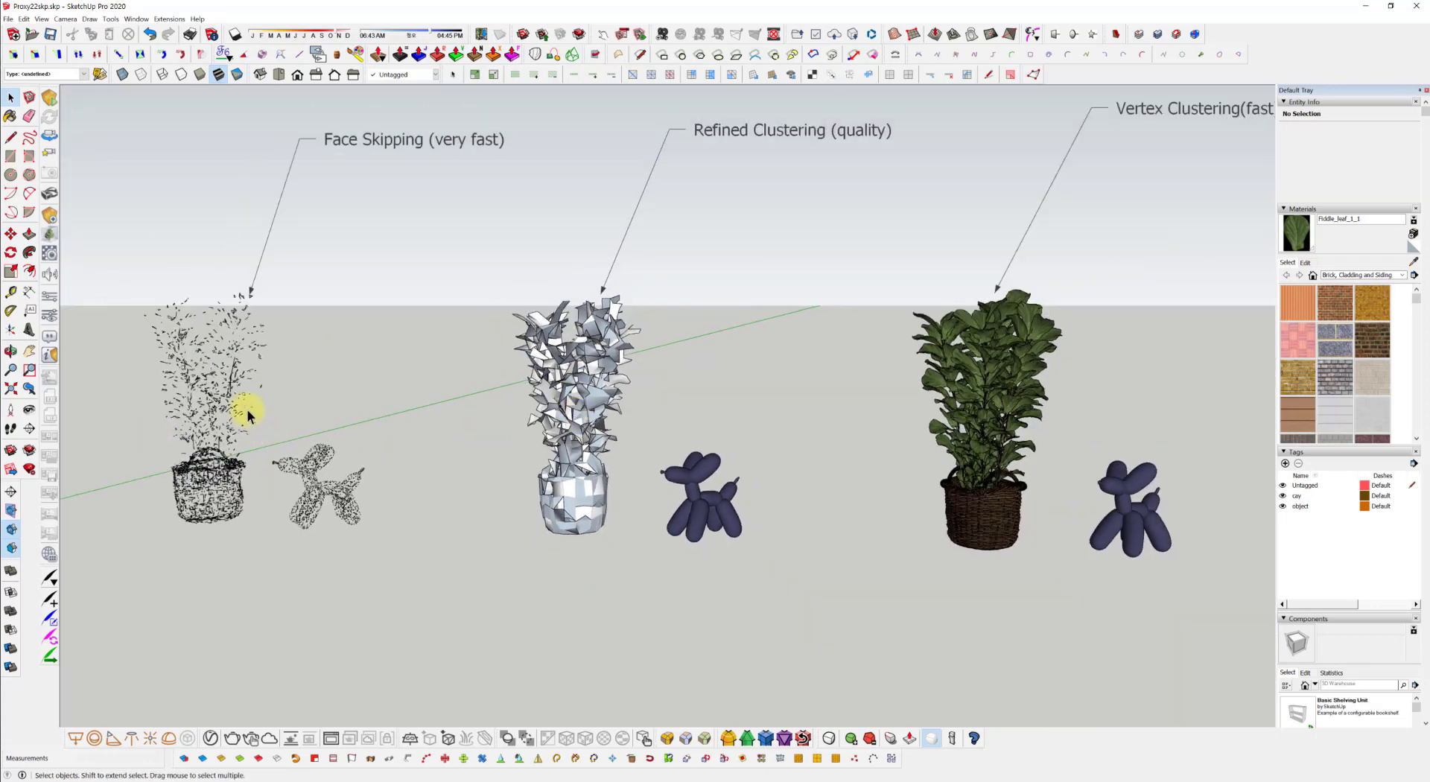
click(248, 416)
click(569, 457)
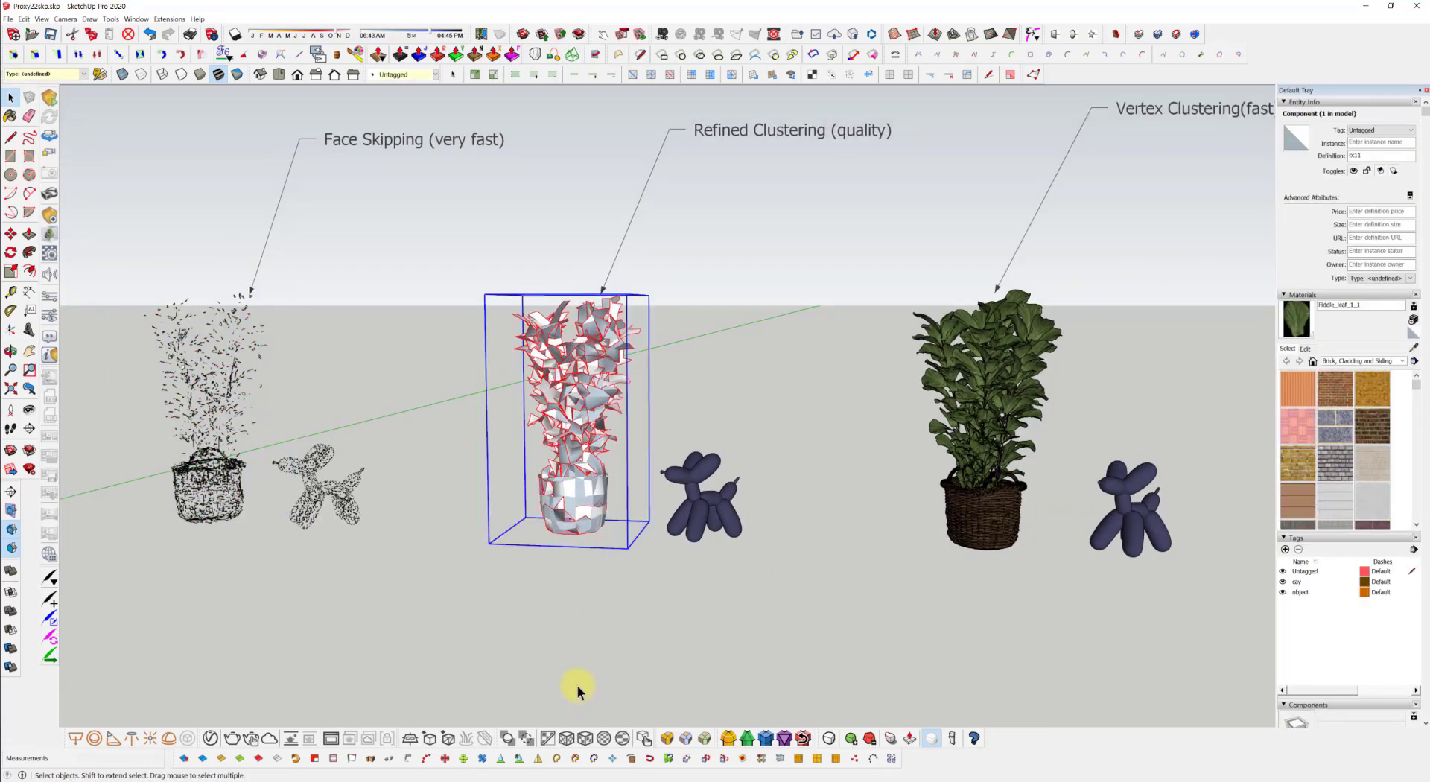
scroll(715, 629, up, 2)
click(735, 553)
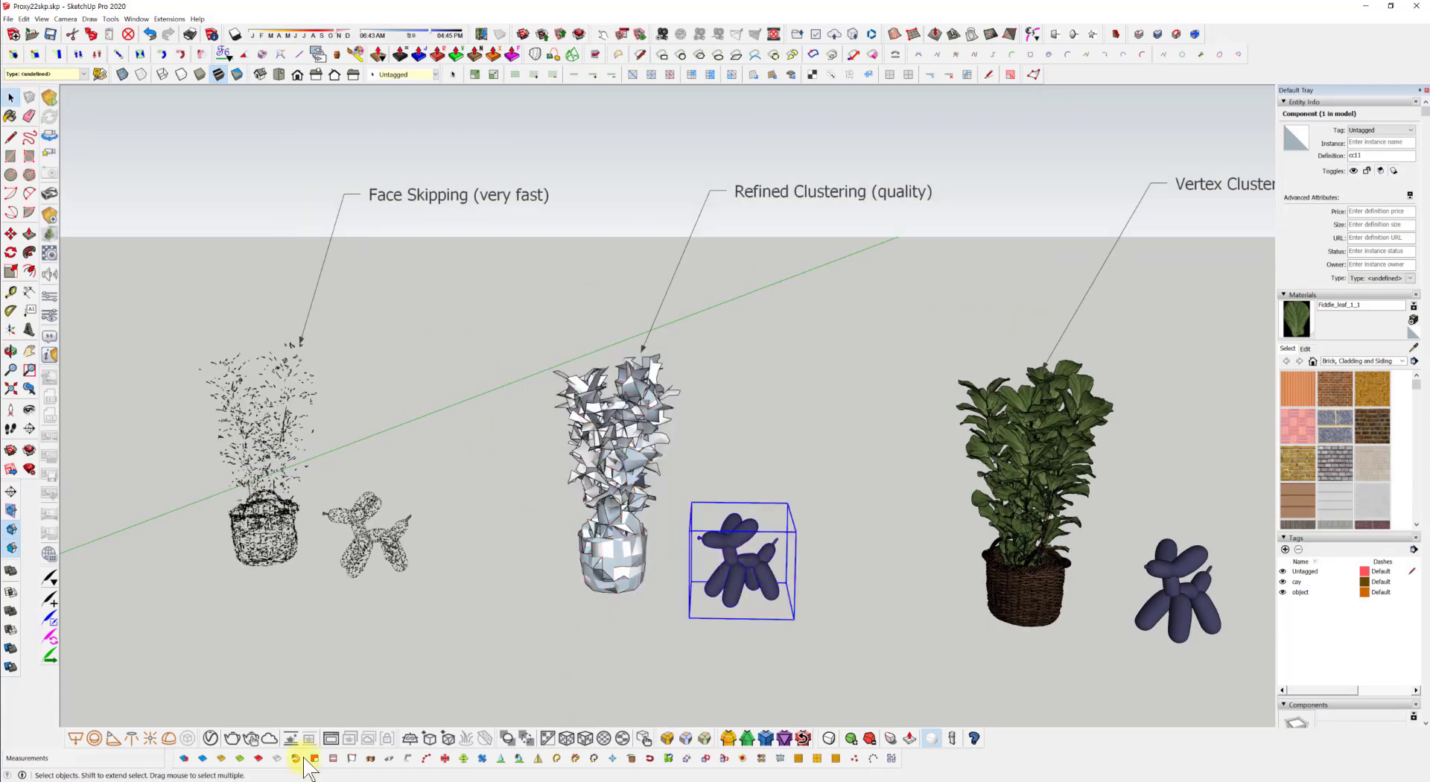
click(429, 739)
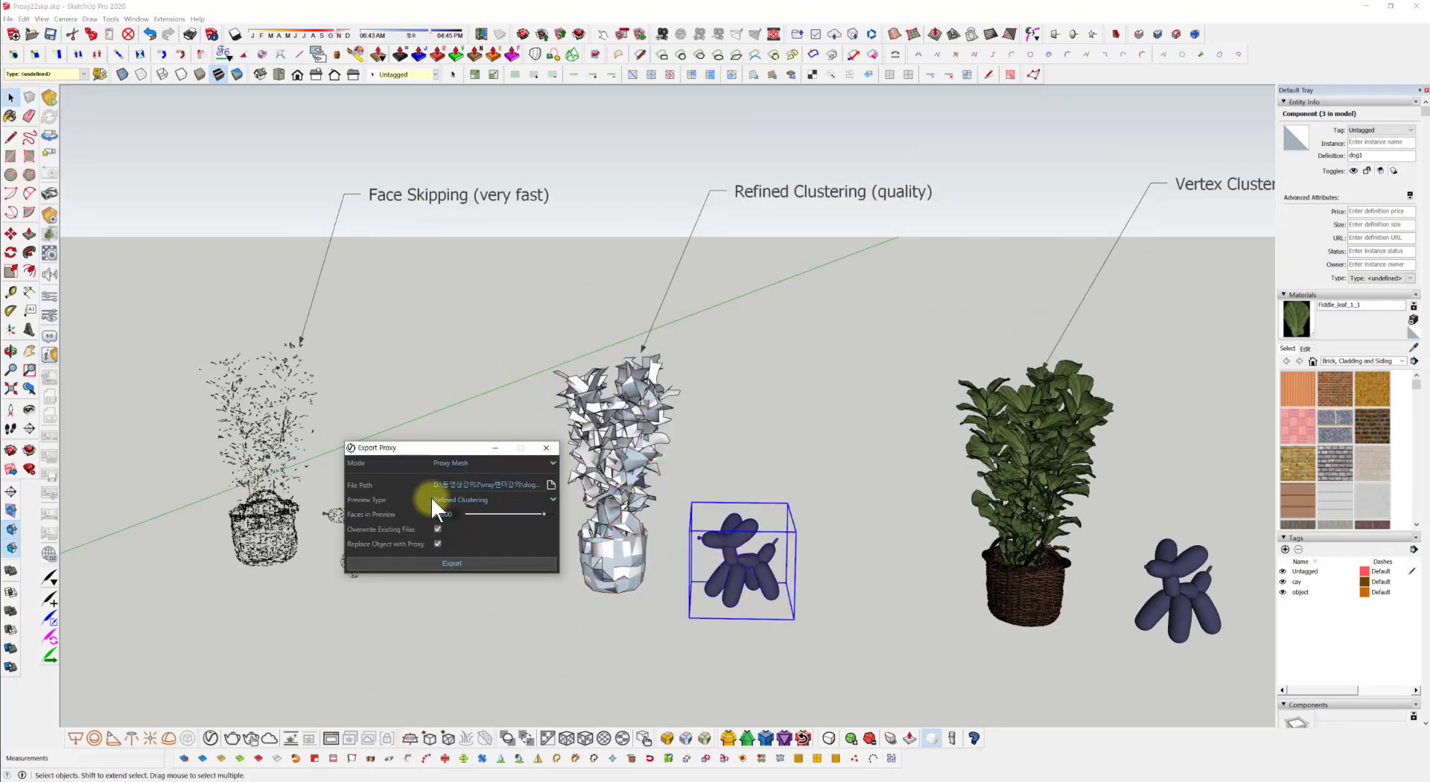
click(551, 485)
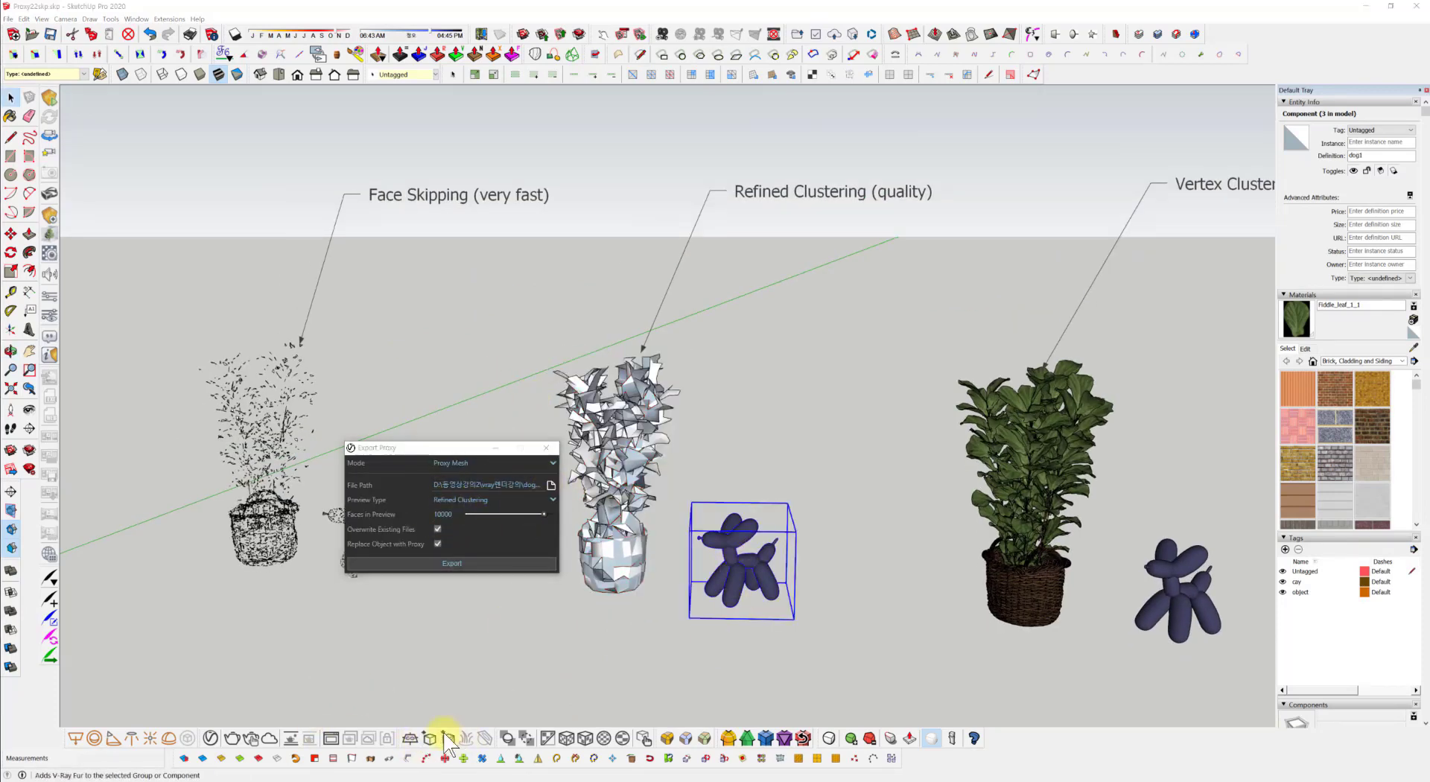
text(c)
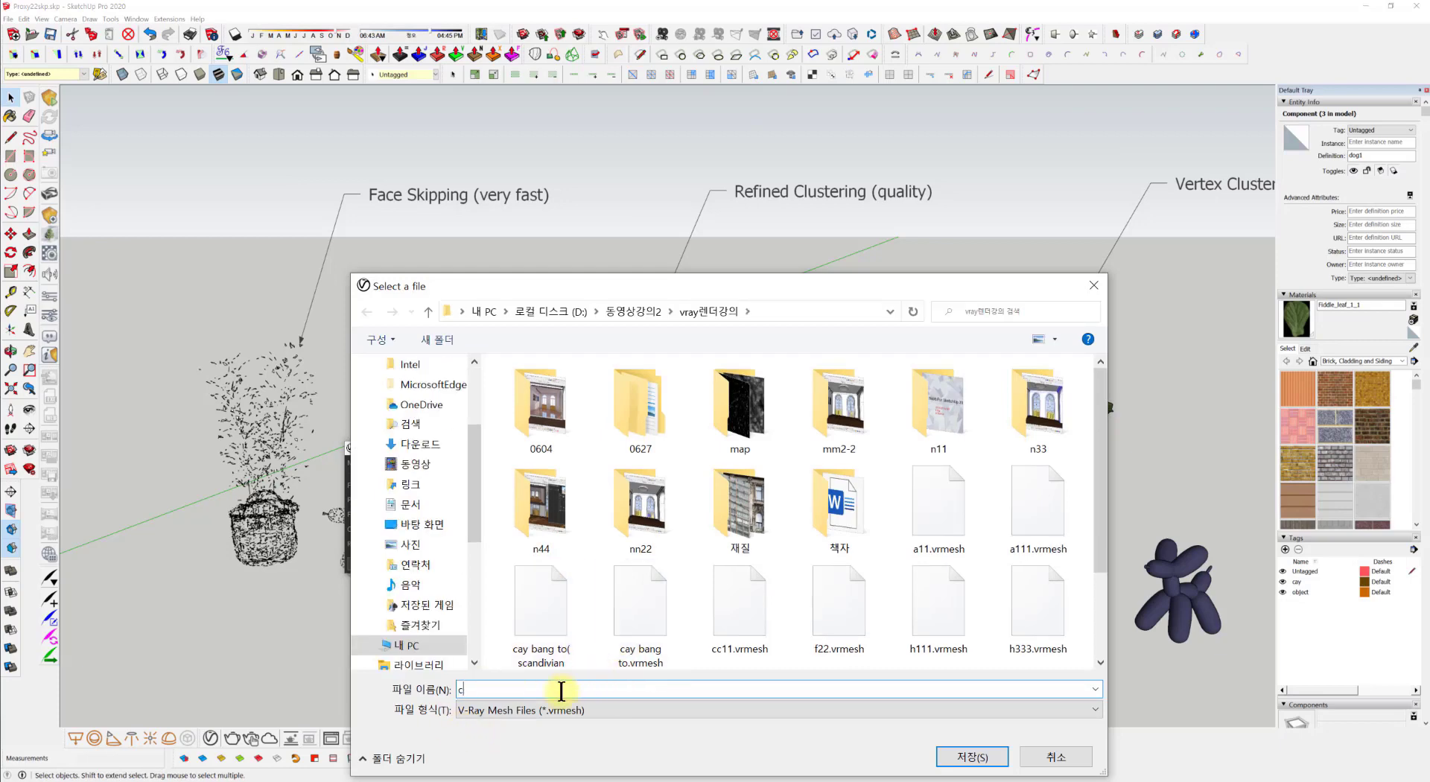
text(22)
click(972, 757)
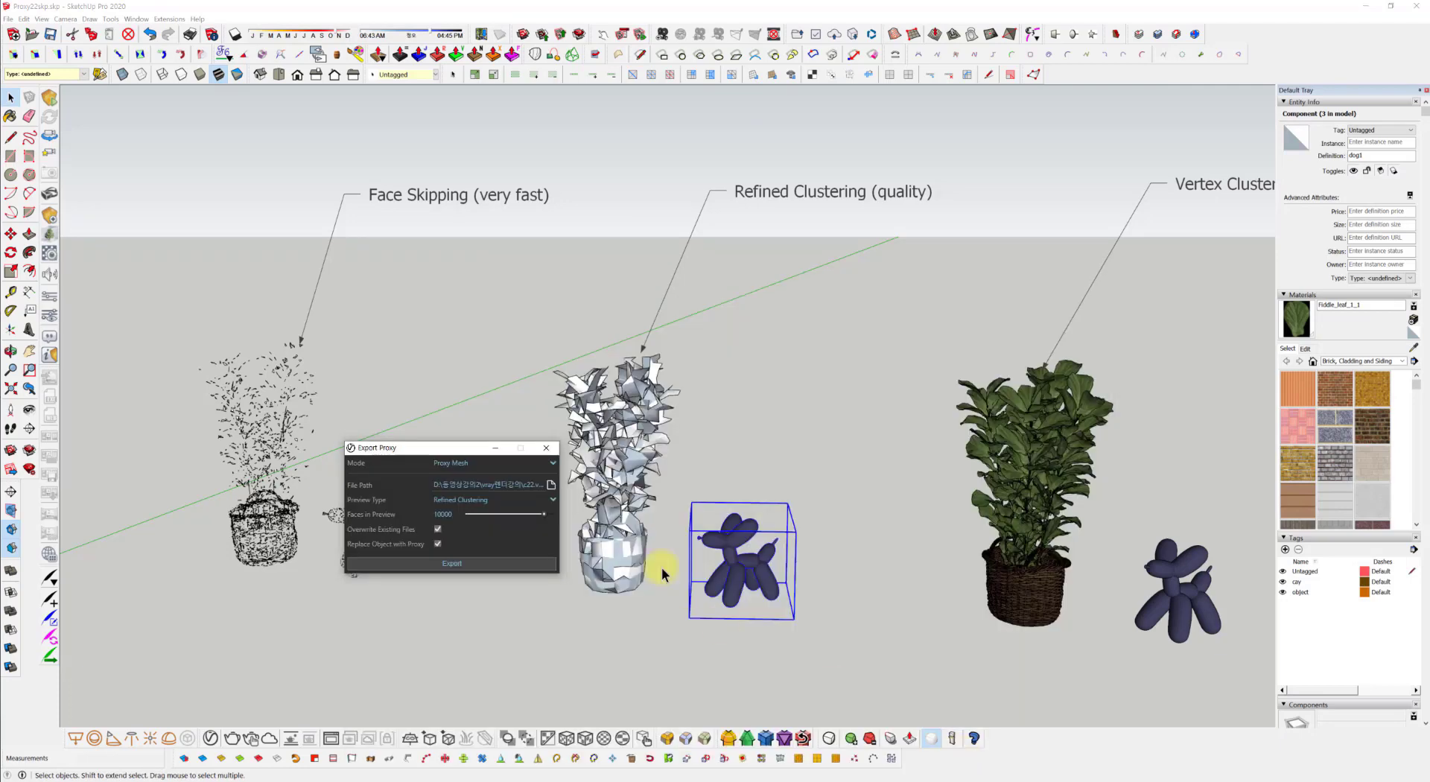
Step: Export the balloon dog proxy with the Refined Clustering preview type and 1500 preview faces, replacing the original object
click(437, 544)
double_click(461, 512)
text(2)
key(BackSpace)
key(BackSpace)
key(BackSpace)
text(1500)
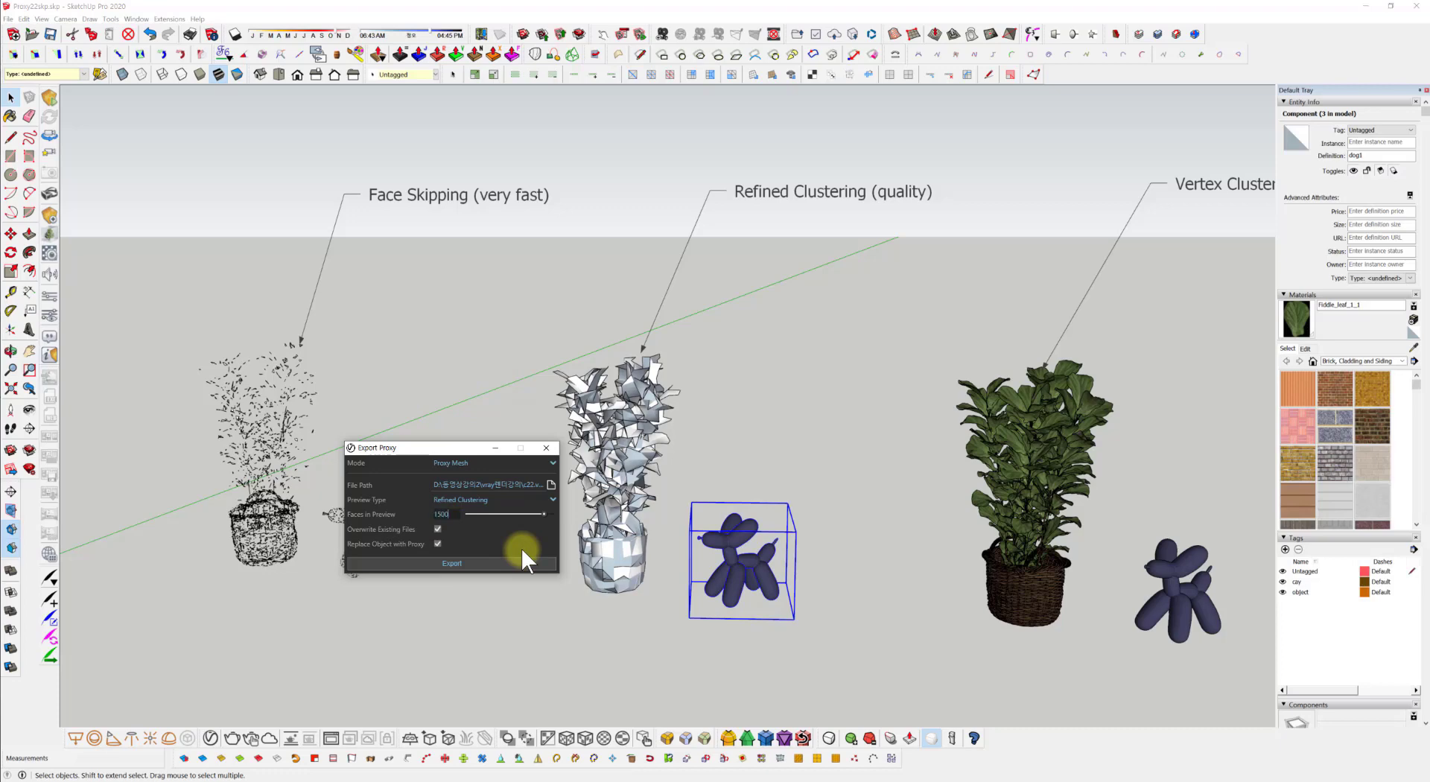
click(454, 562)
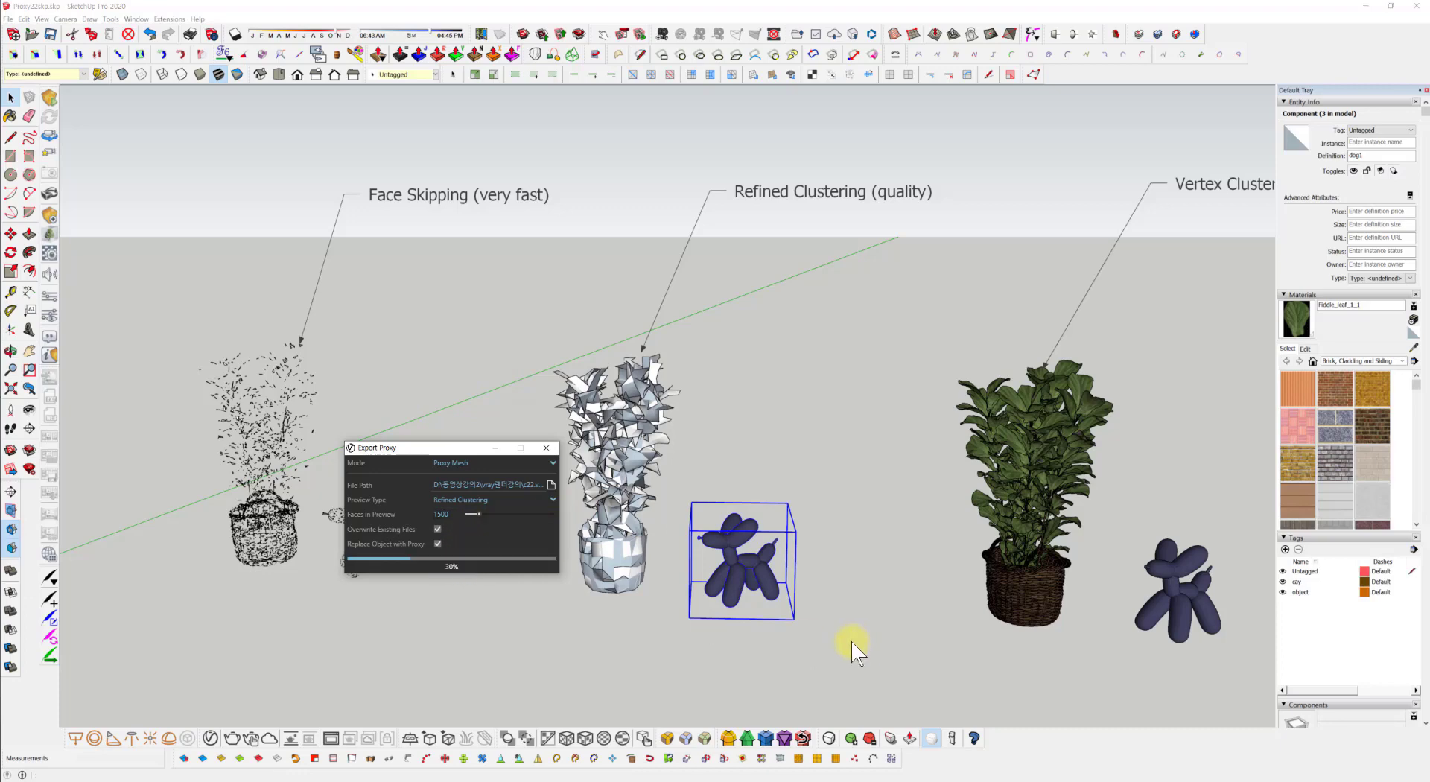
Step: Examine the Refined Clustering balloon dog proxy and compare its preview with the Face Skipping dog
scroll(740, 552, up, 5)
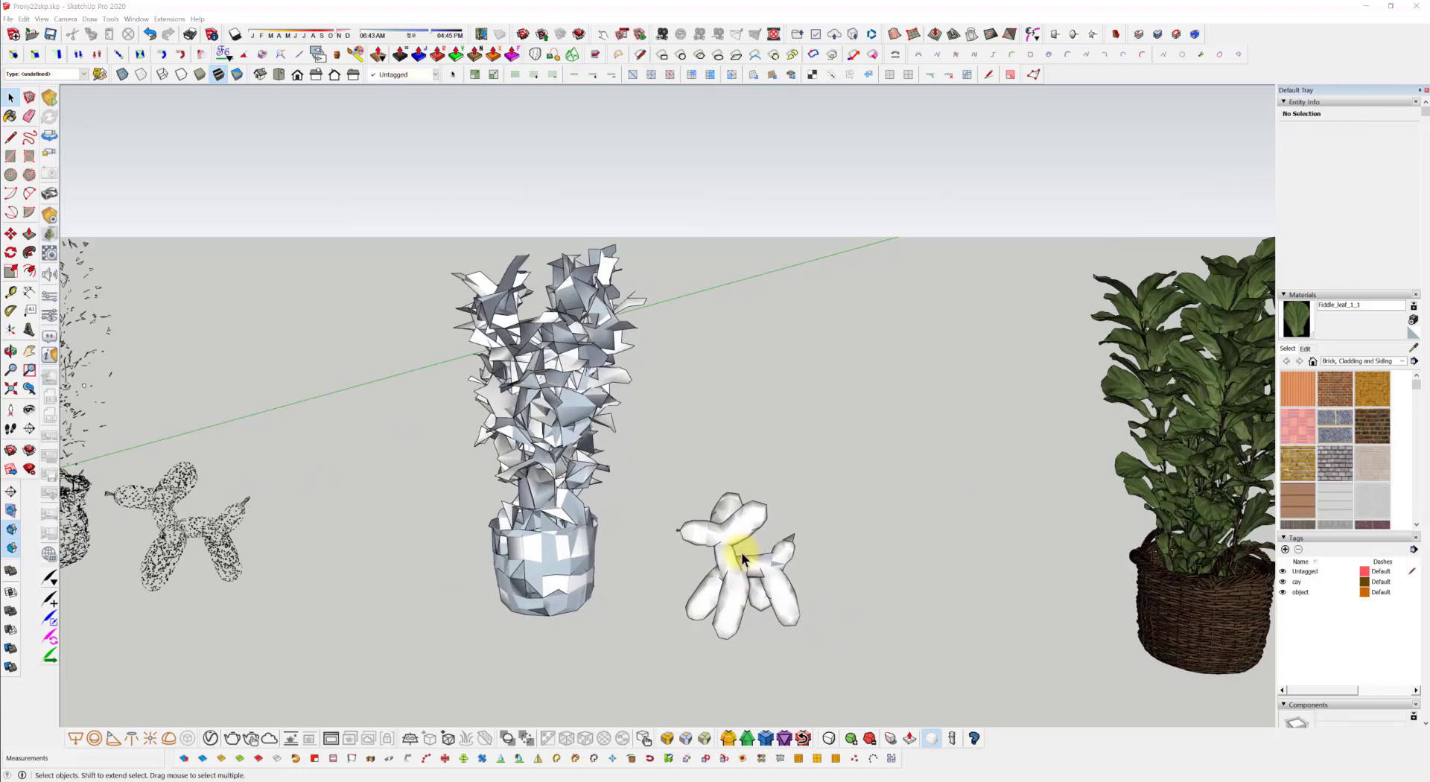
middle_drag(777, 581, 728, 521)
click(766, 600)
scroll(767, 606, down, 3)
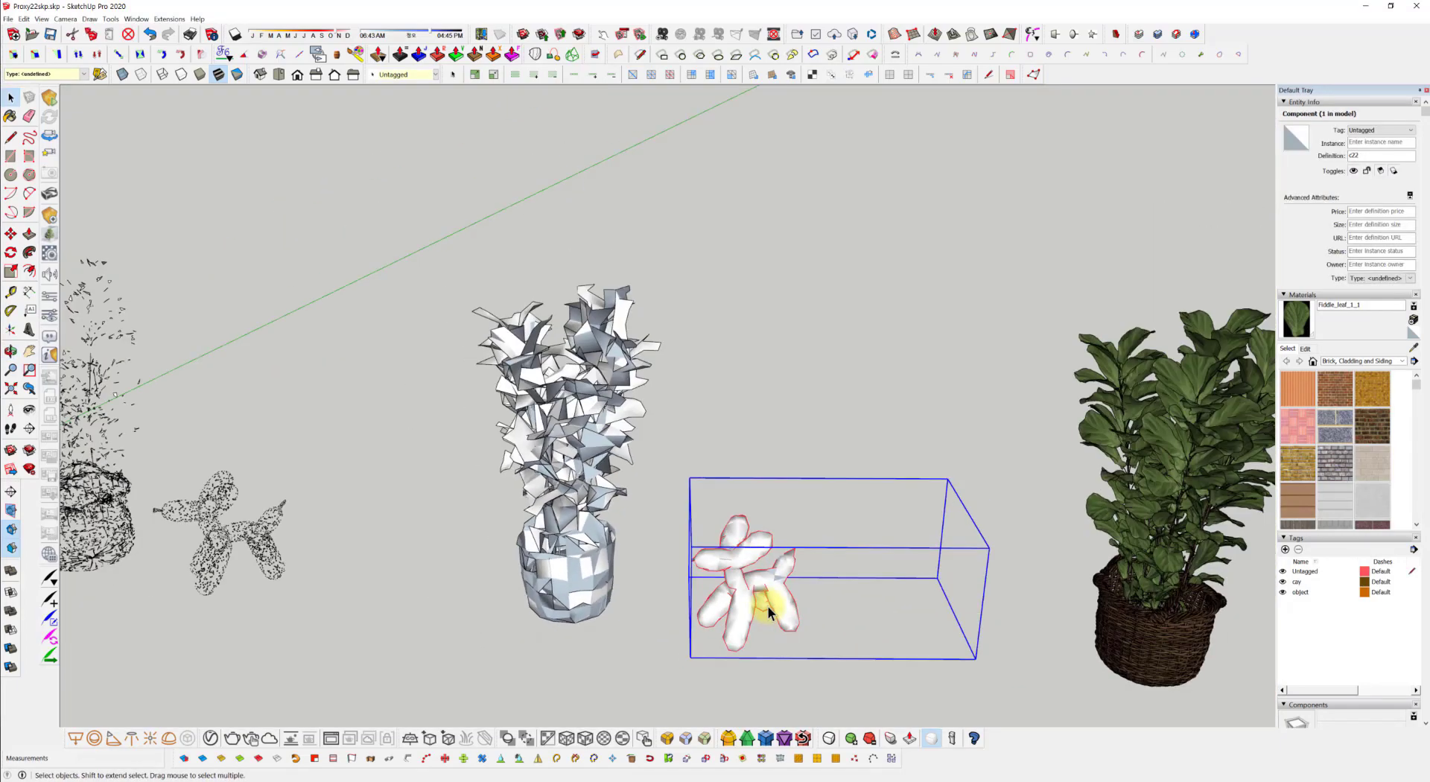
shift+middle_drag(768, 605, 745, 535)
scroll(690, 521, down, 3)
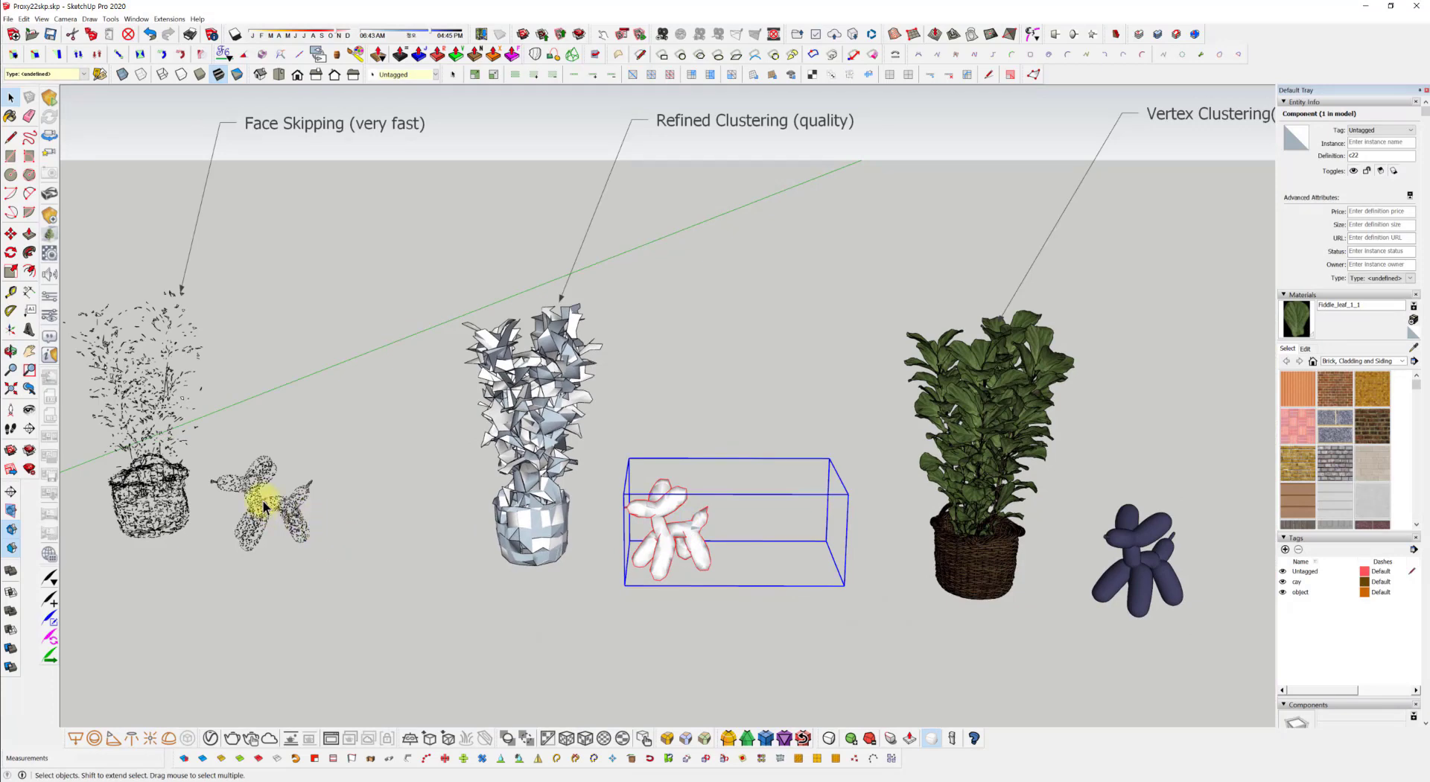
click(685, 659)
click(696, 519)
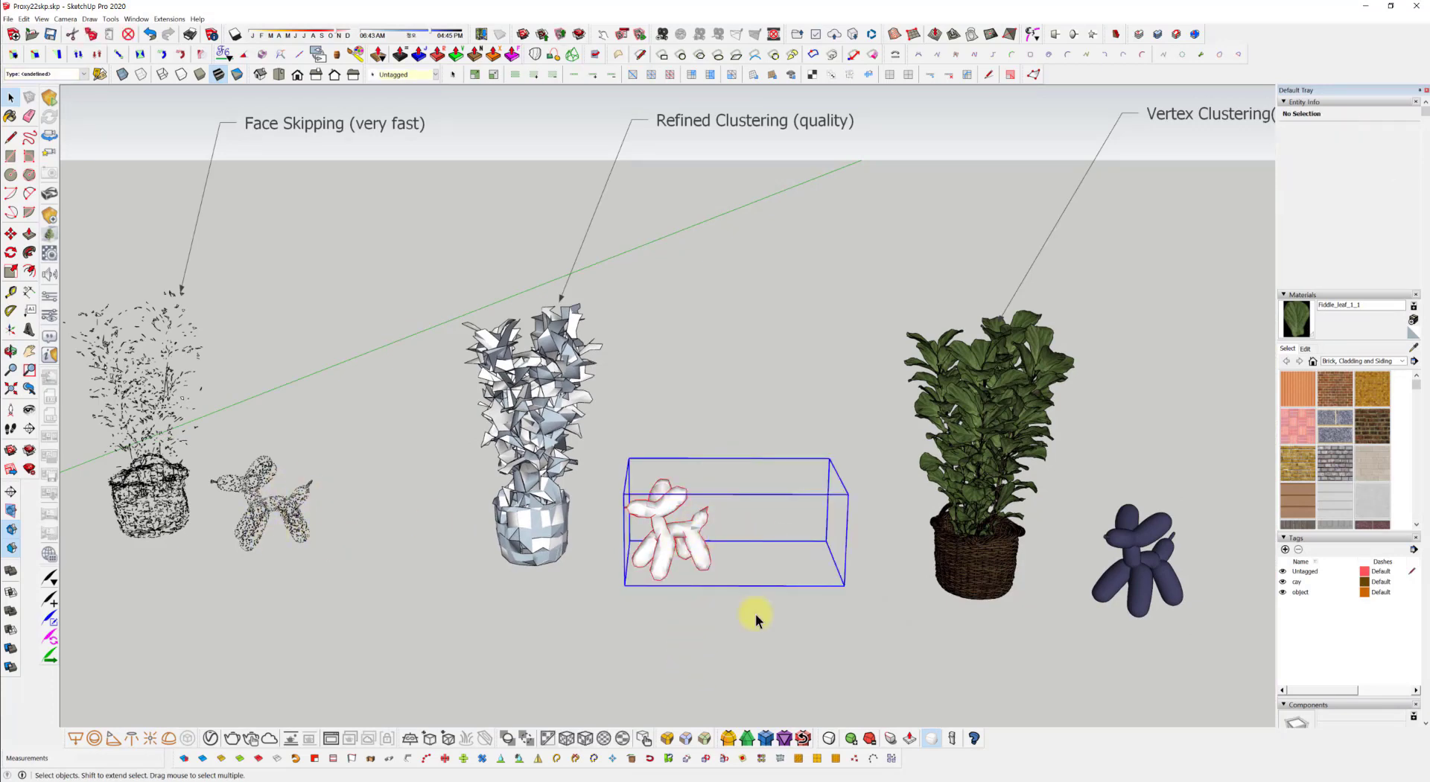
mouse_move(757, 613)
middle_down()
mouse_move(788, 632)
mouse_move(871, 637)
mouse_move(772, 629)
middle_up()
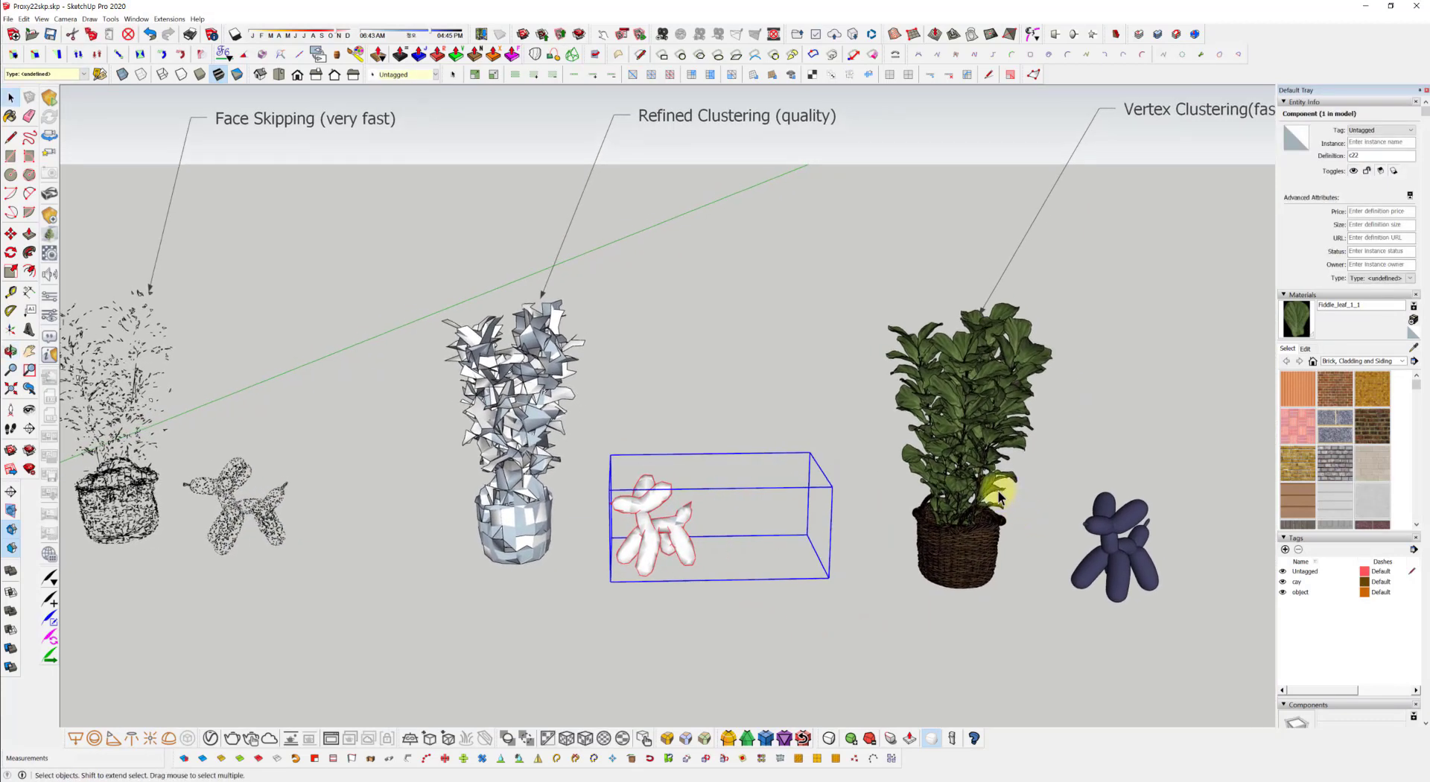
Step: Start a proxy mesh export of the potted plant under the Vertex Clustering label with the Vertex Clustering preview type
click(1006, 536)
middle_drag(1037, 597, 823, 558)
scroll(824, 559, down, 2)
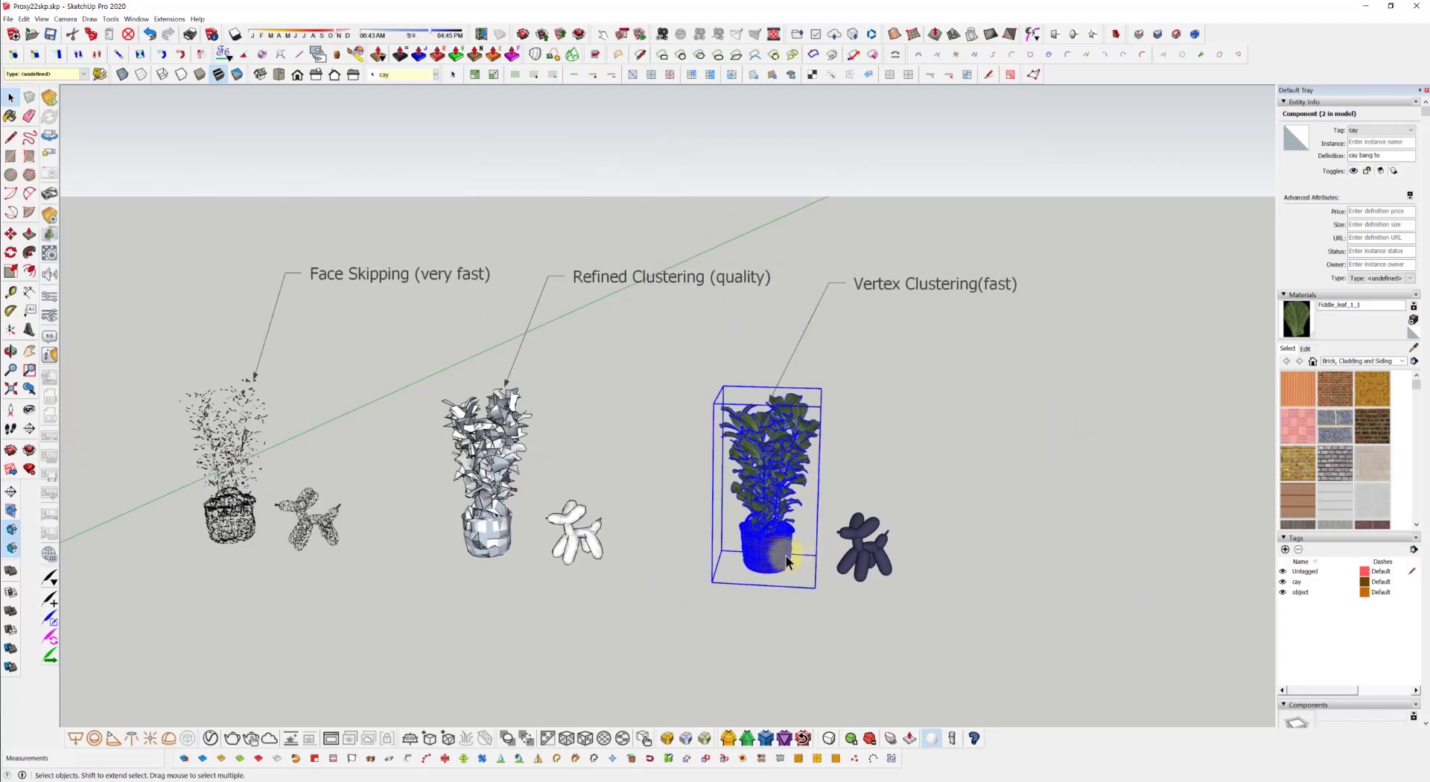
scroll(807, 499, down, 1)
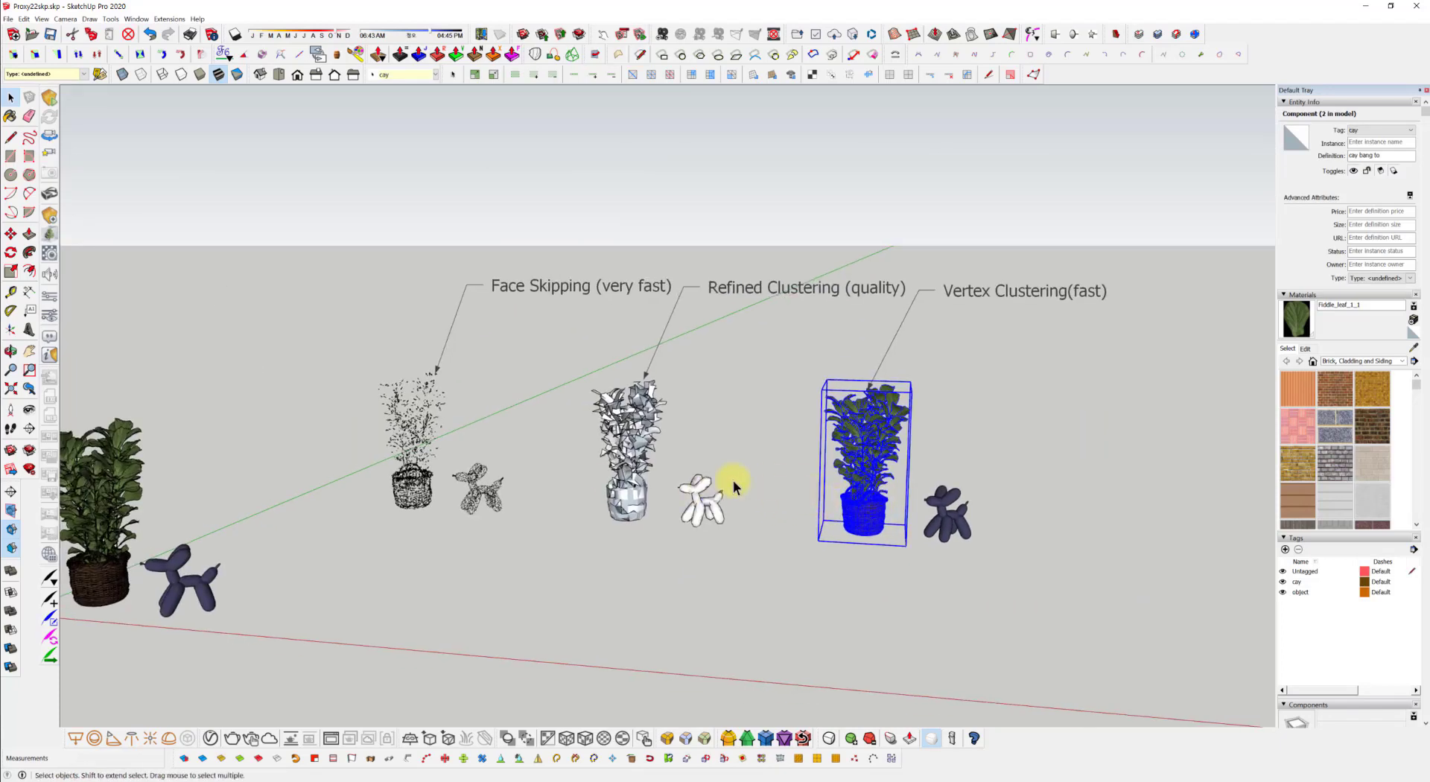
scroll(938, 462, up, 2)
scroll(921, 489, up, 2)
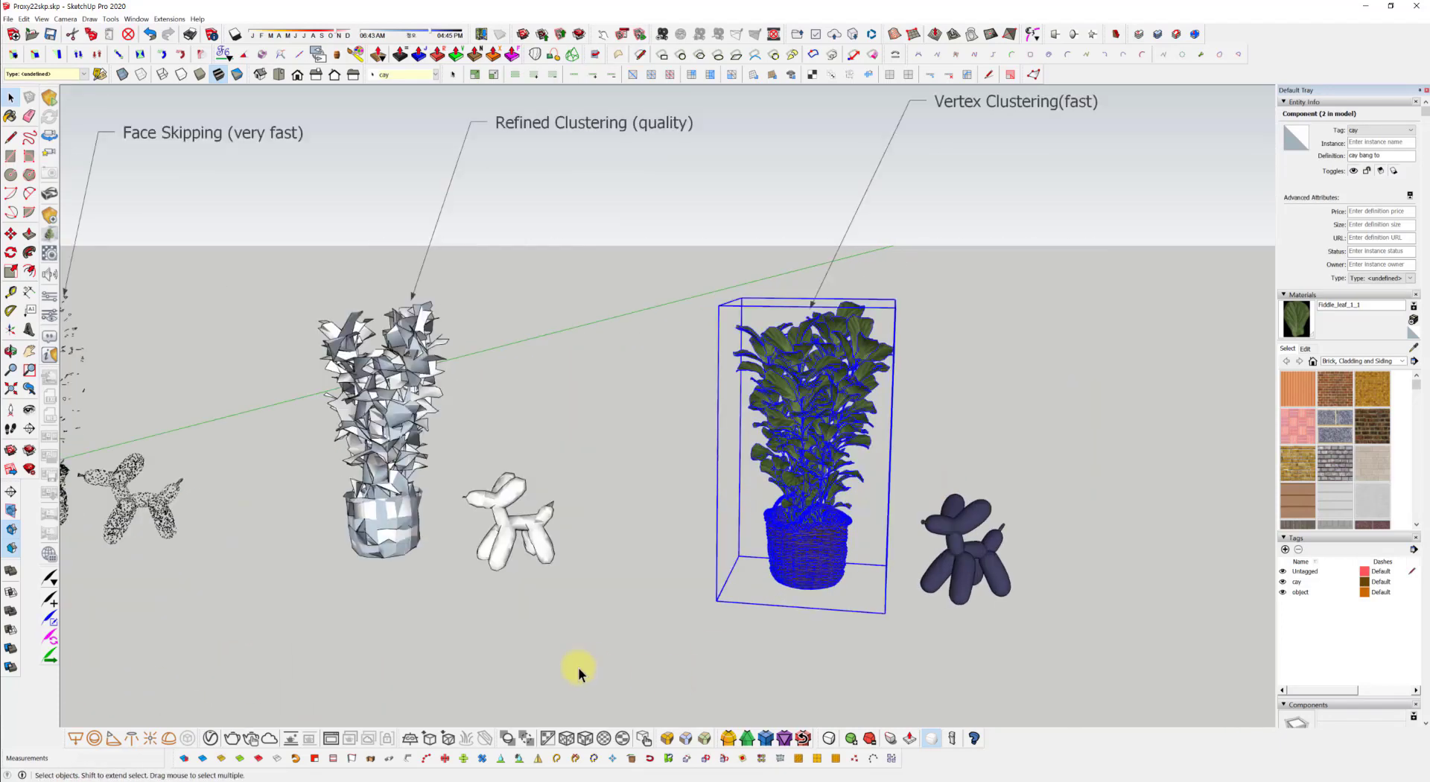
click(439, 731)
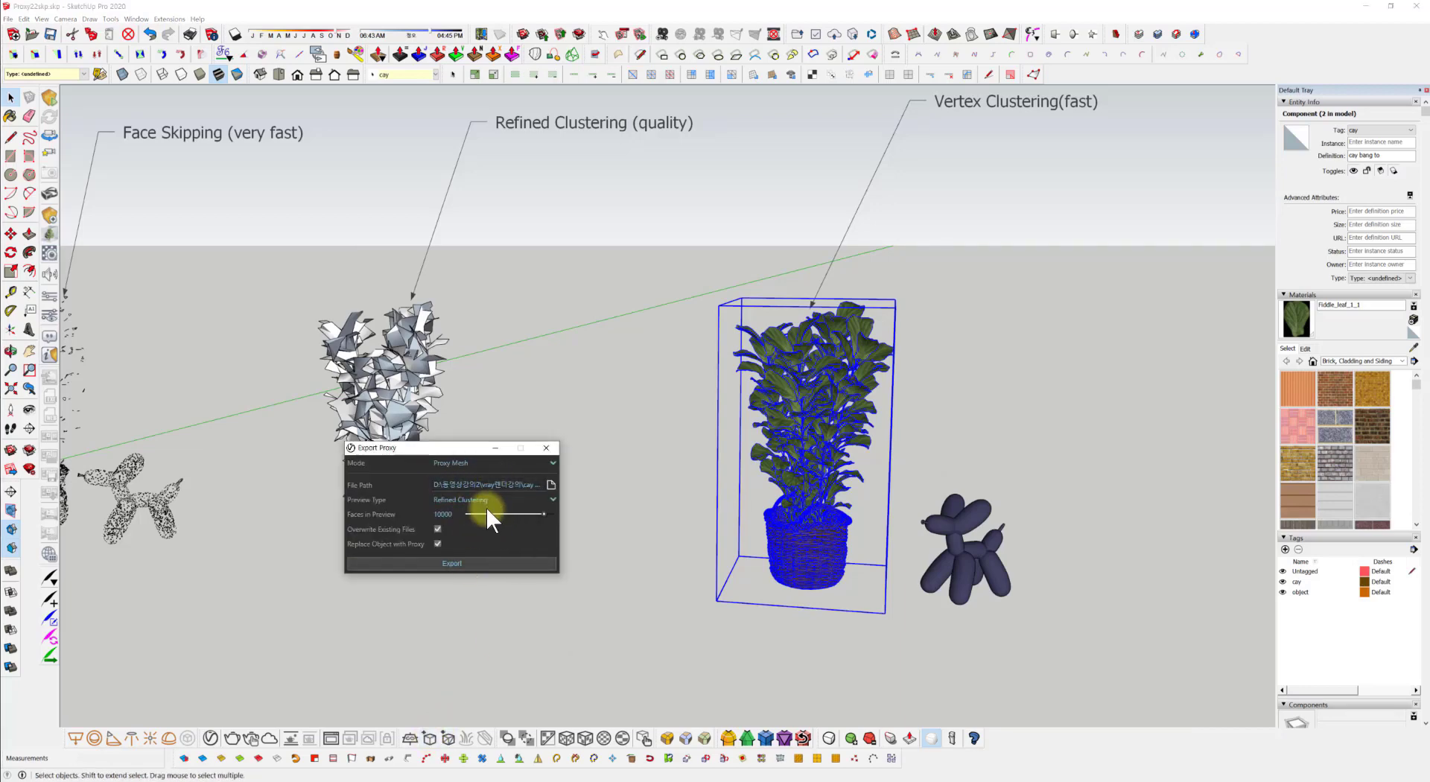
click(520, 499)
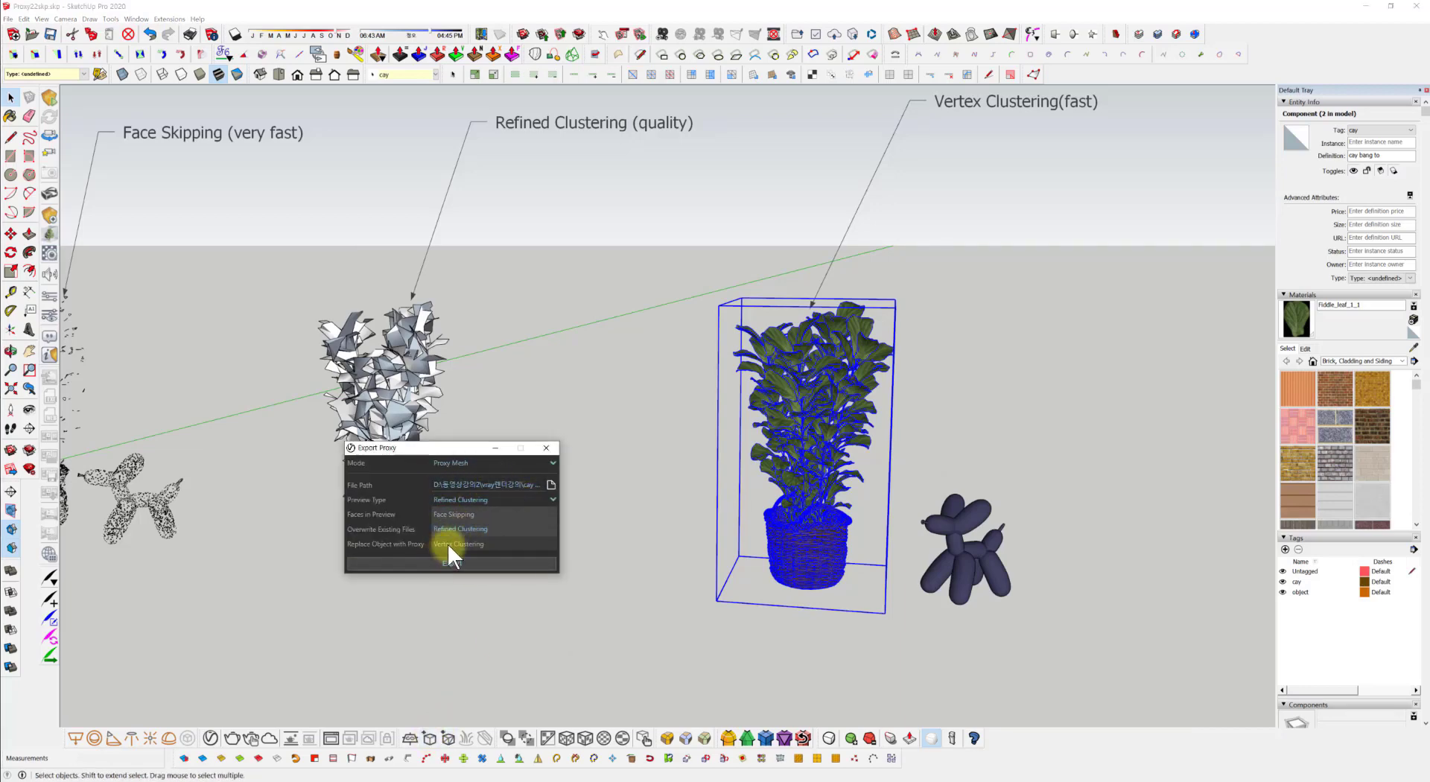
click(479, 542)
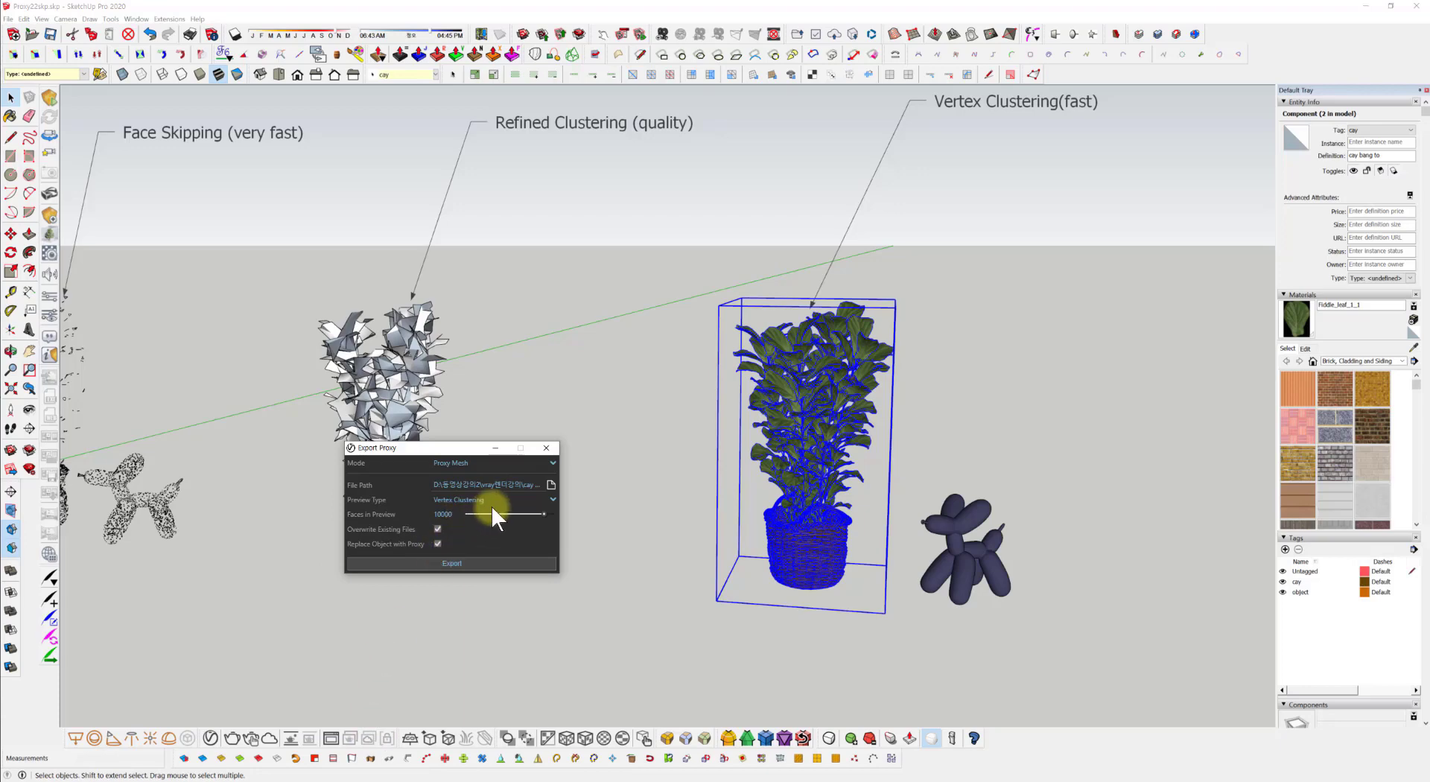
Step: Name the plant's proxy file v11 and export it with 10000 preview faces, replacing the original plant
click(552, 484)
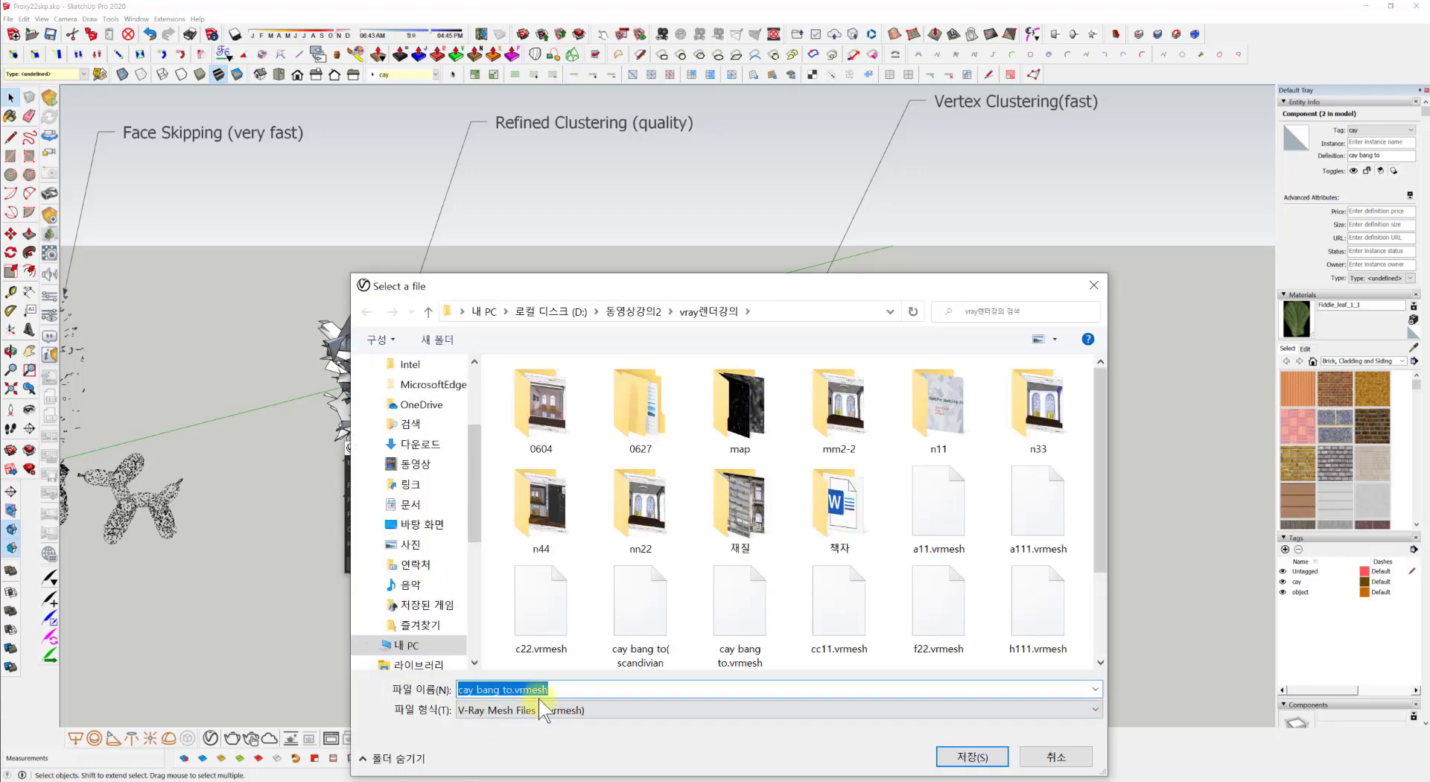
text(v11)
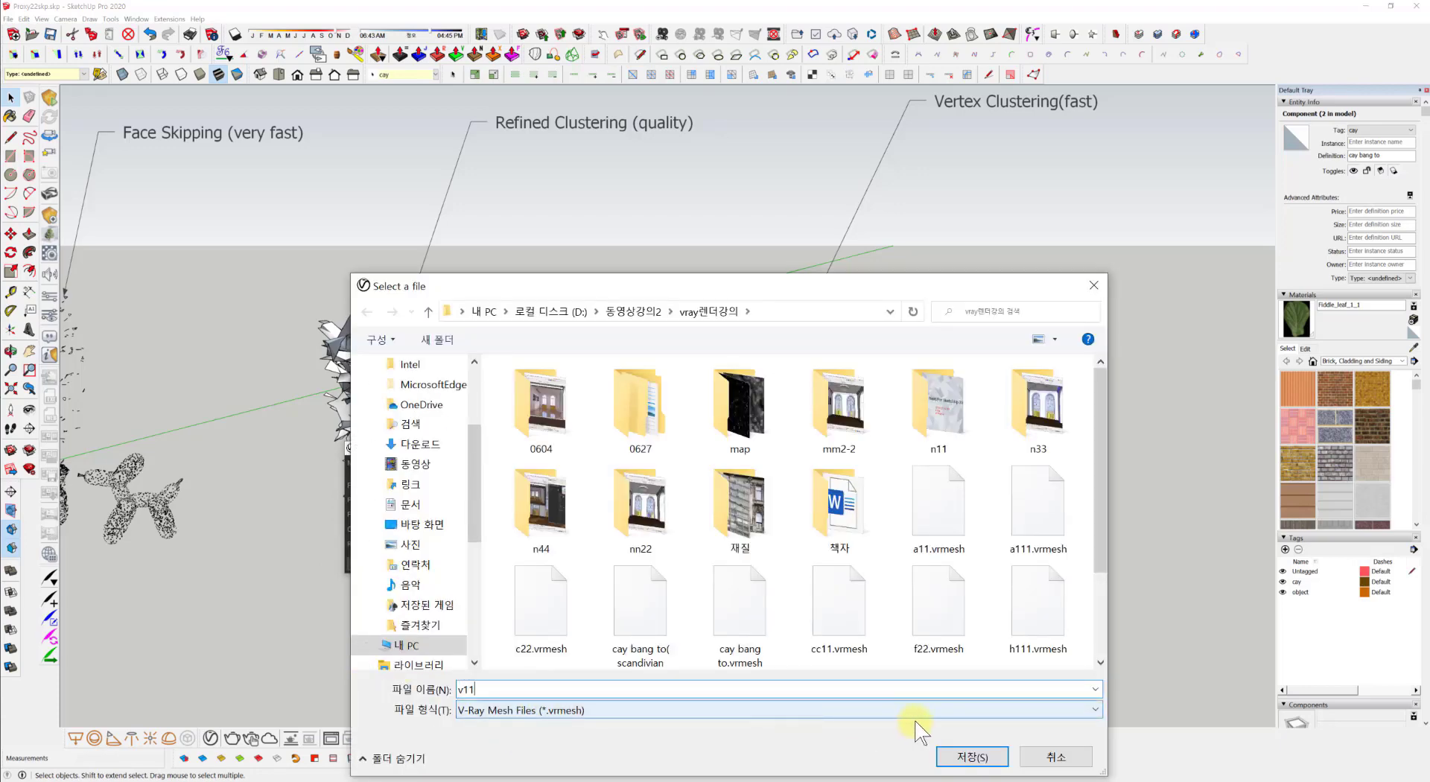
click(961, 756)
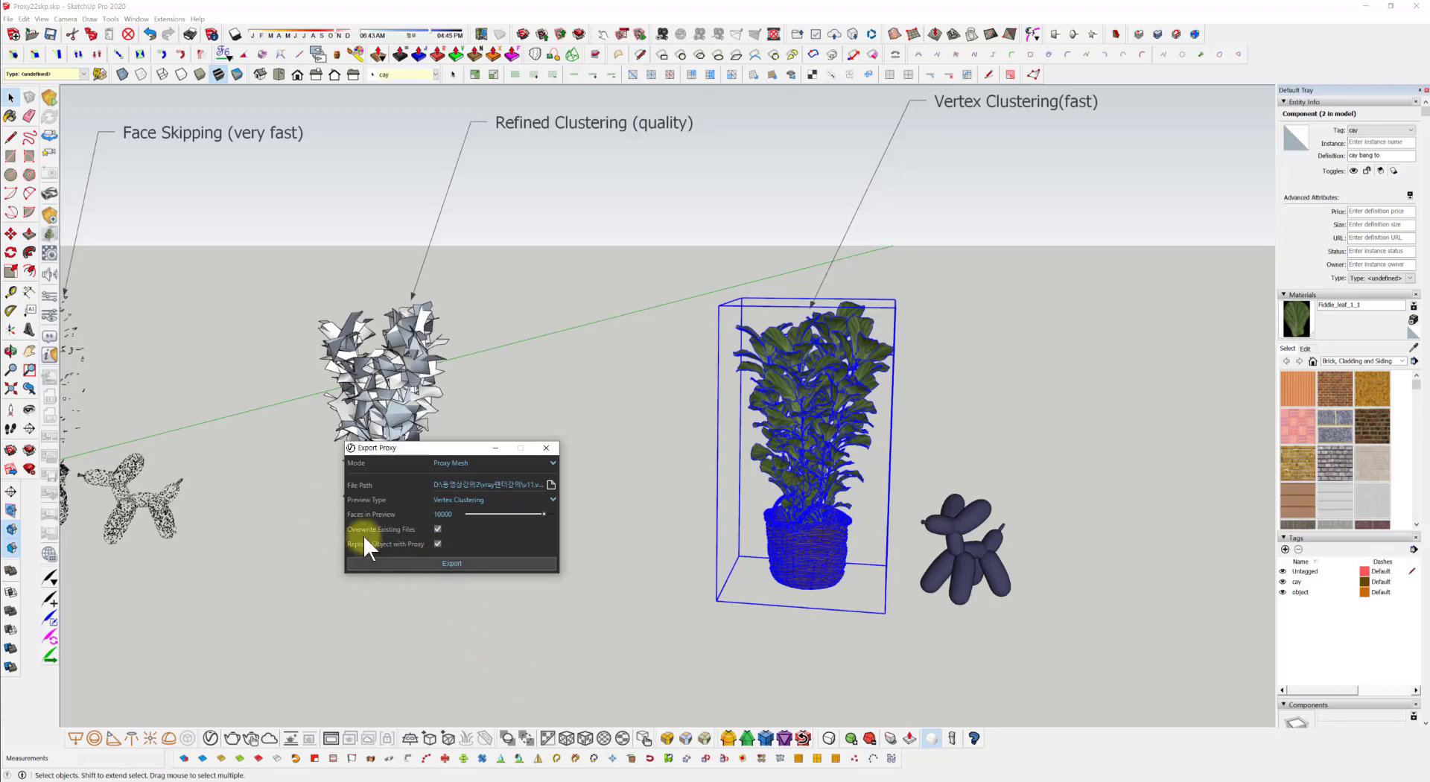
click(450, 561)
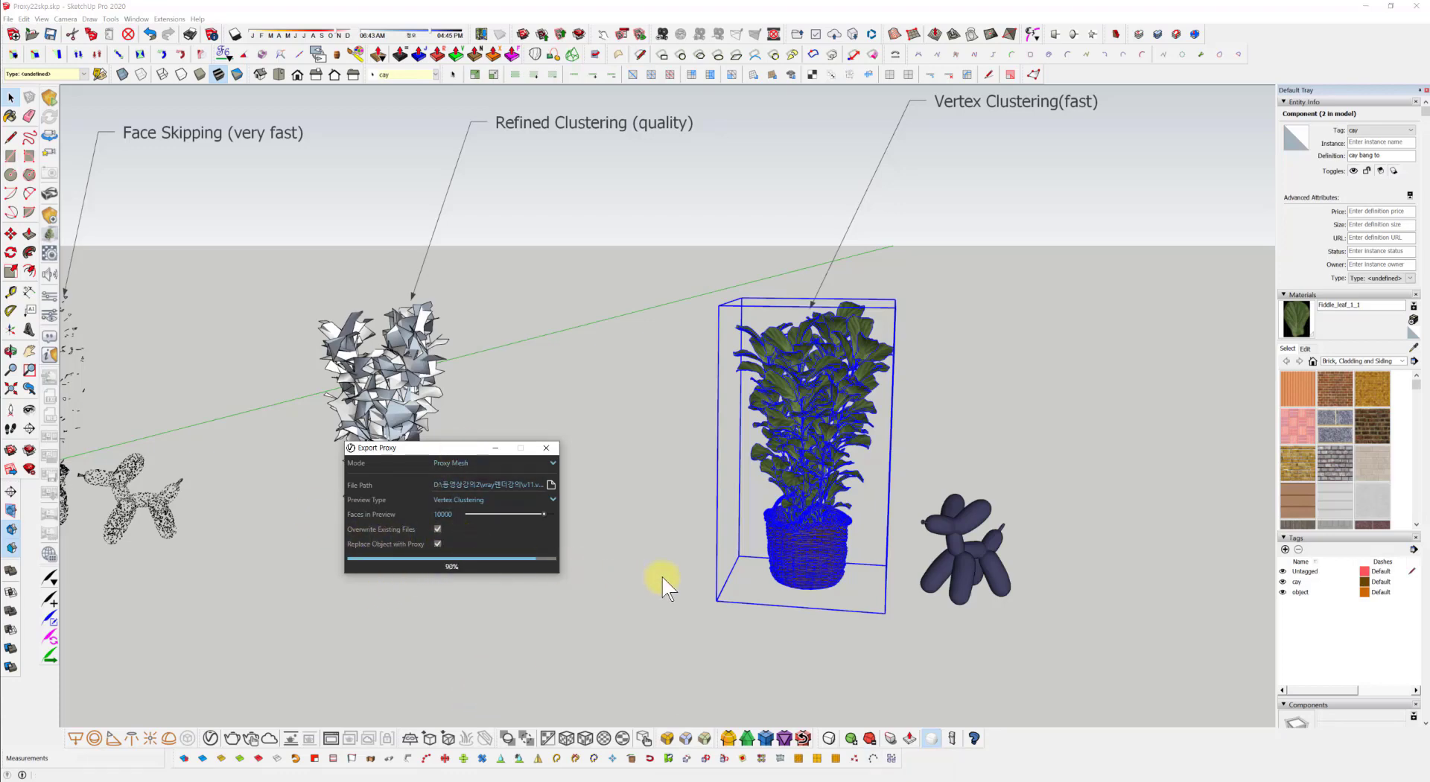
Step: Start a new proxy export of the Vertex Clustering plant and name its file v11, overwriting the existing file
click(735, 581)
key(o)
drag(837, 680, 775, 505)
key(space)
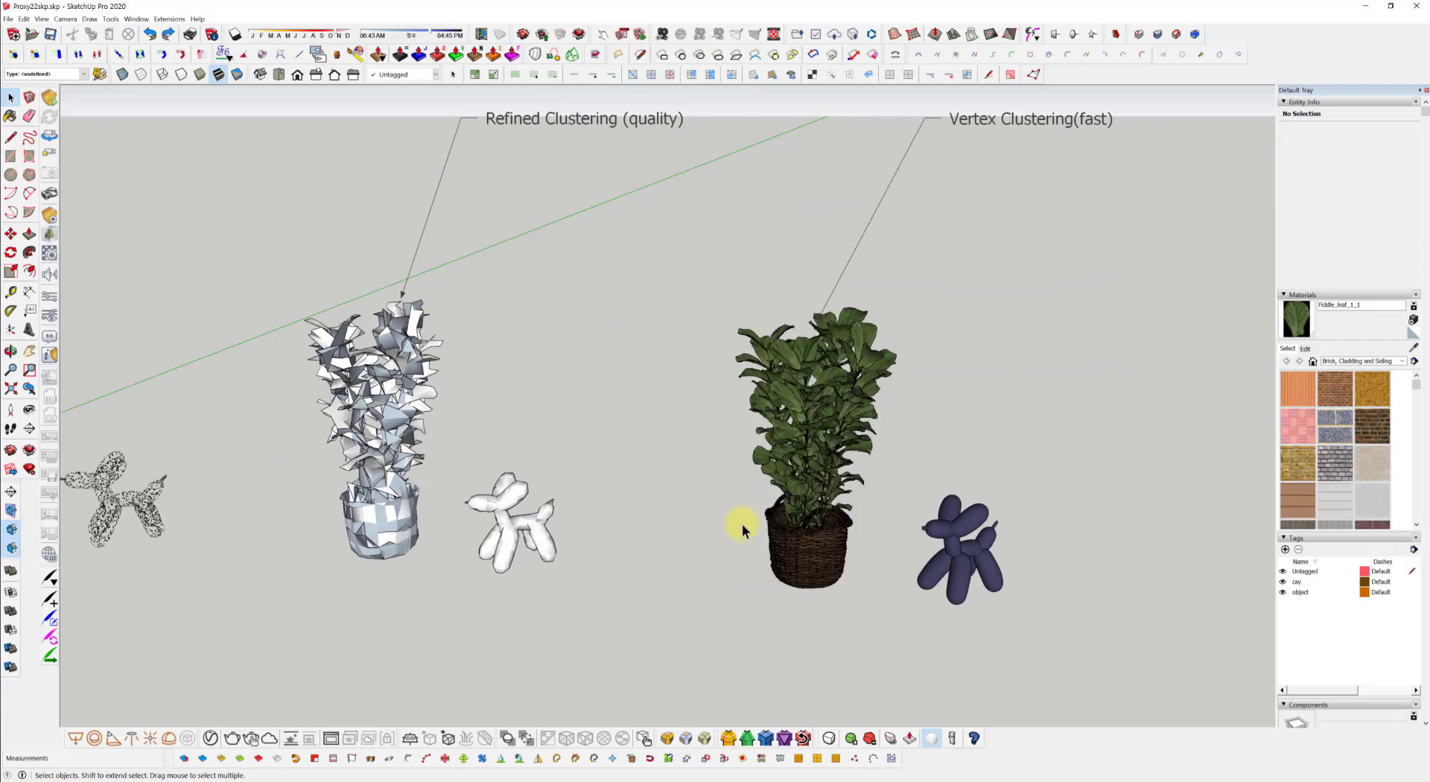
click(815, 510)
click(432, 741)
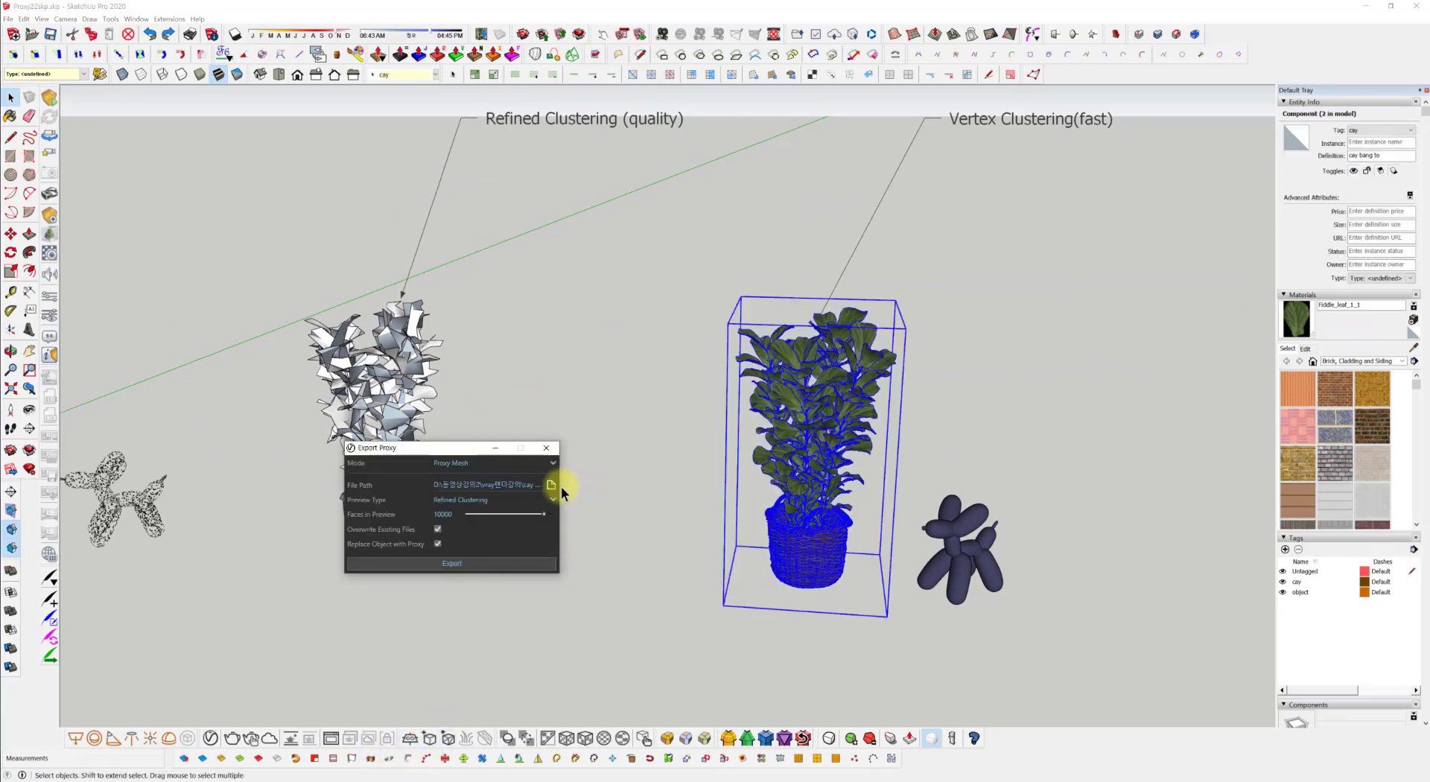
click(555, 484)
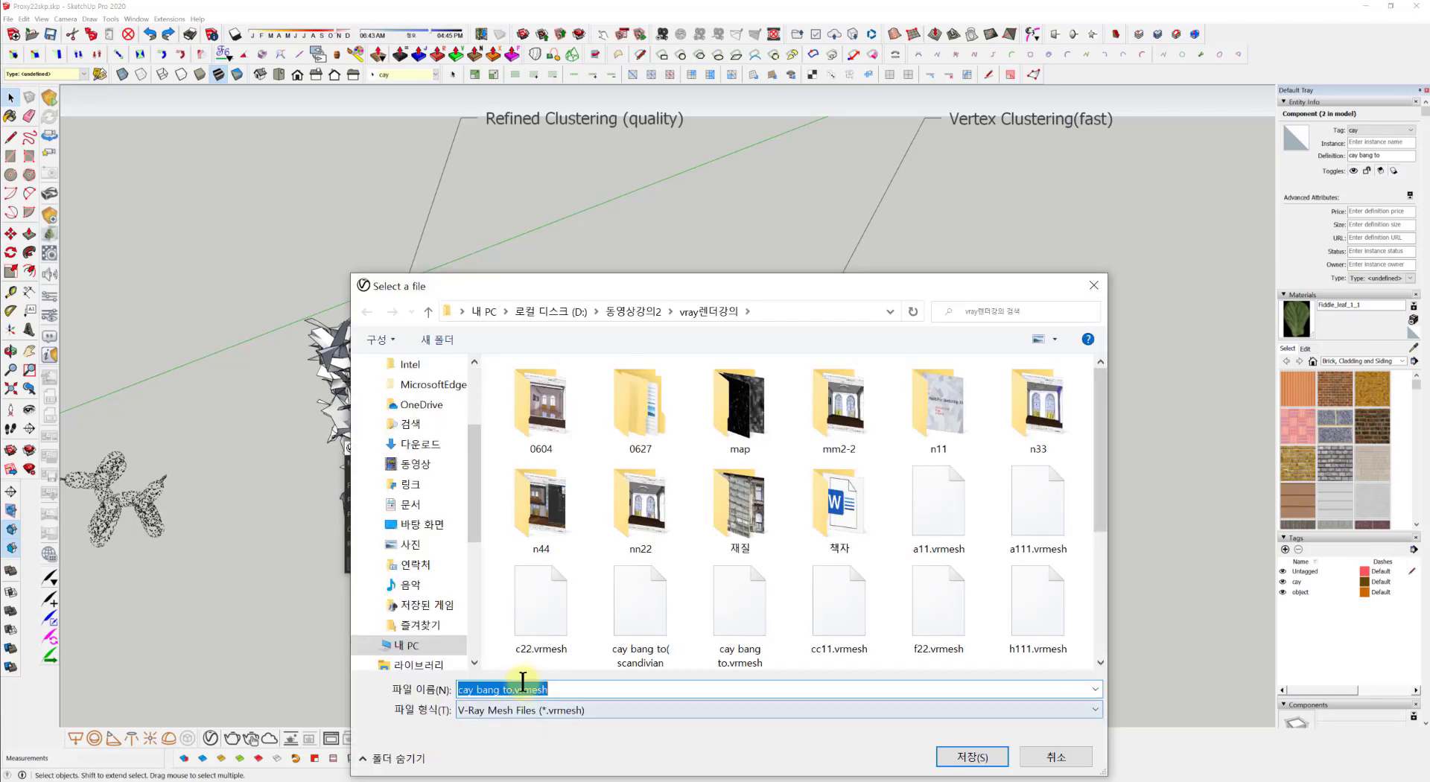
text(v11)
click(972, 756)
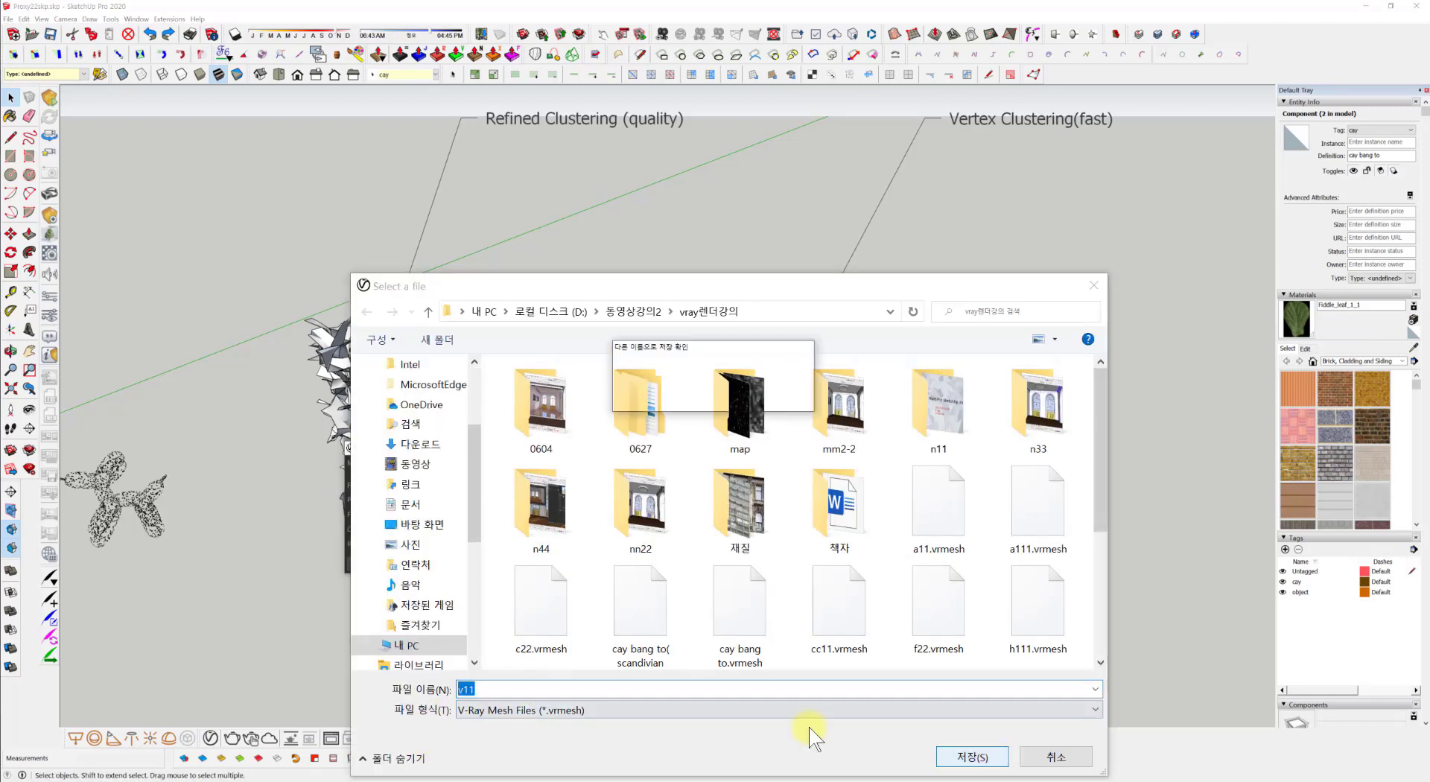
click(743, 412)
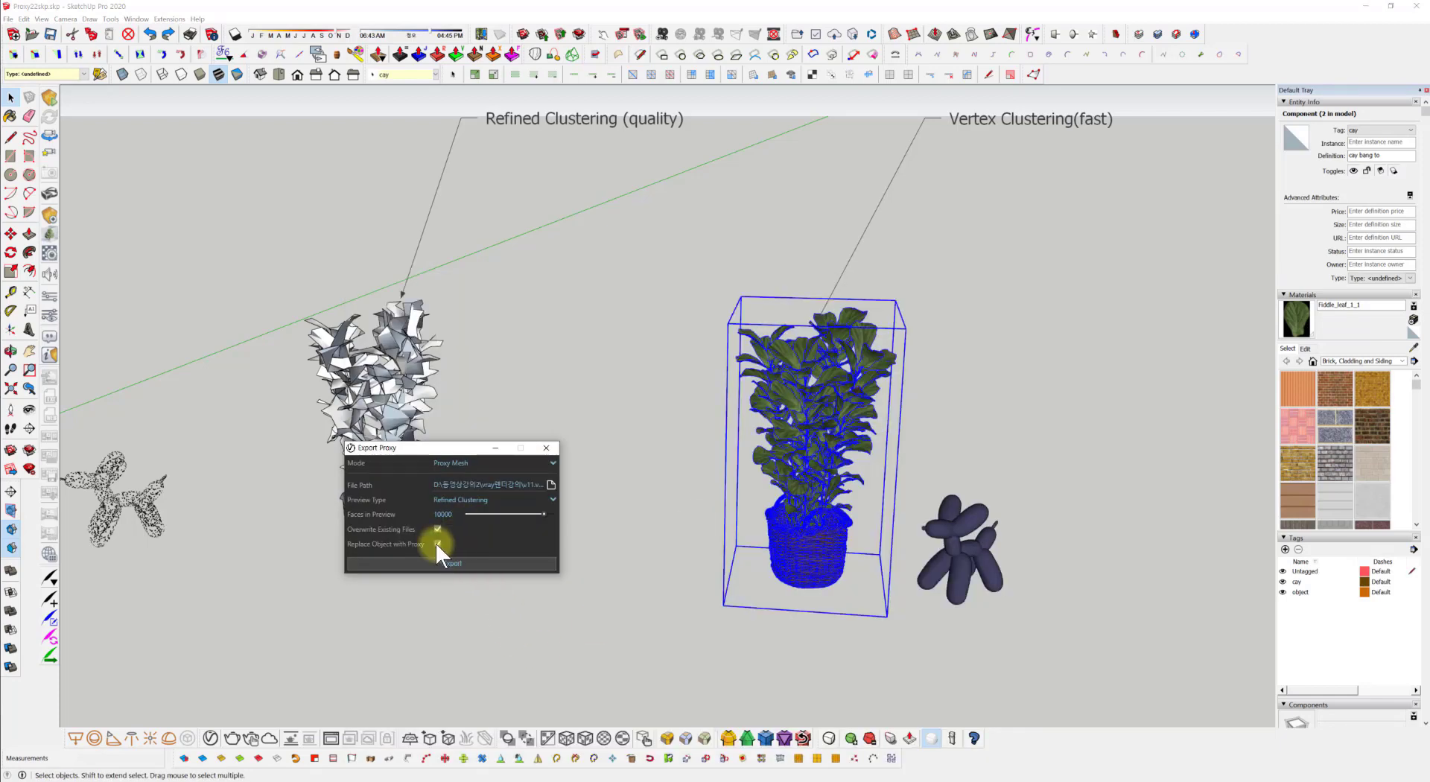
Step: Set the preview type to Vertex Clustering with 3000 preview faces and export, replacing the plant with the proxy
click(469, 499)
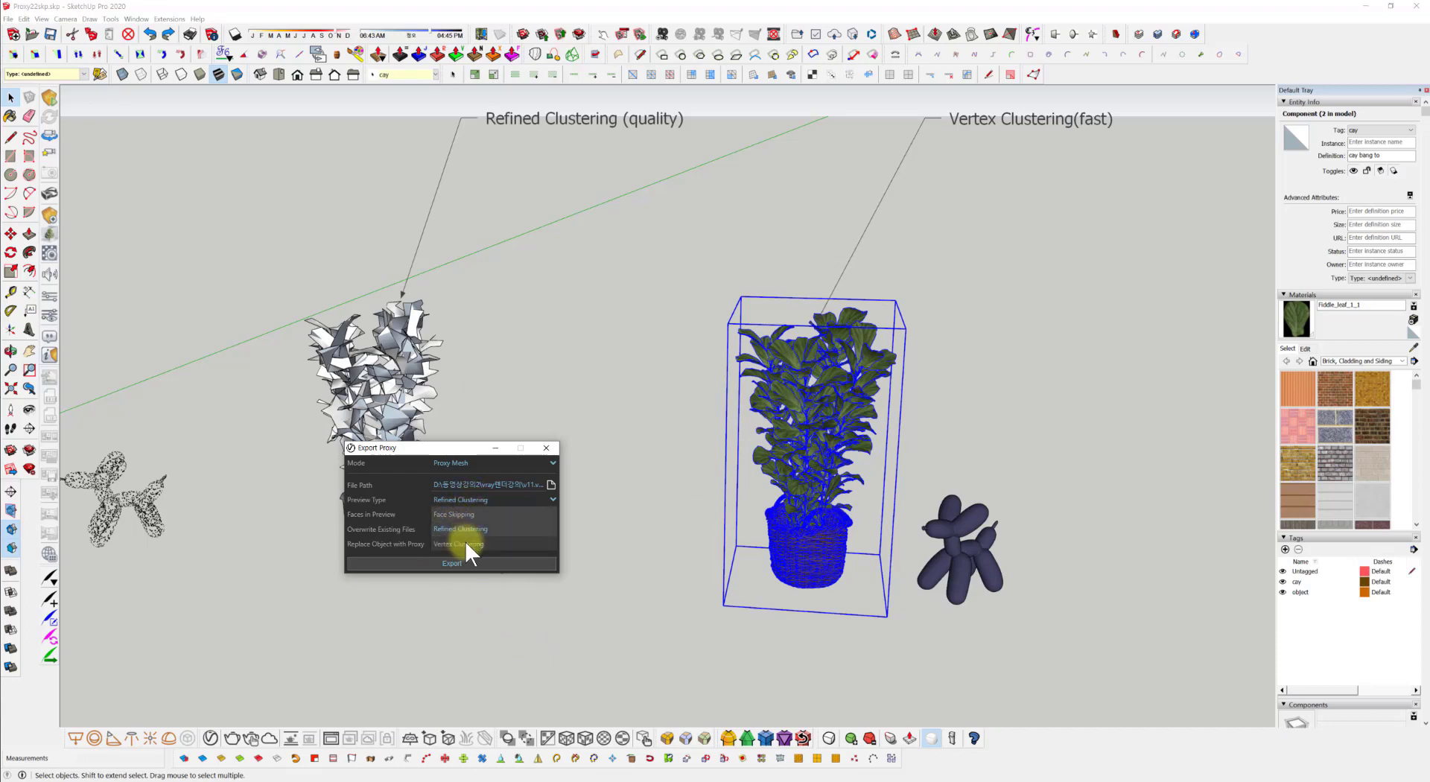
click(465, 540)
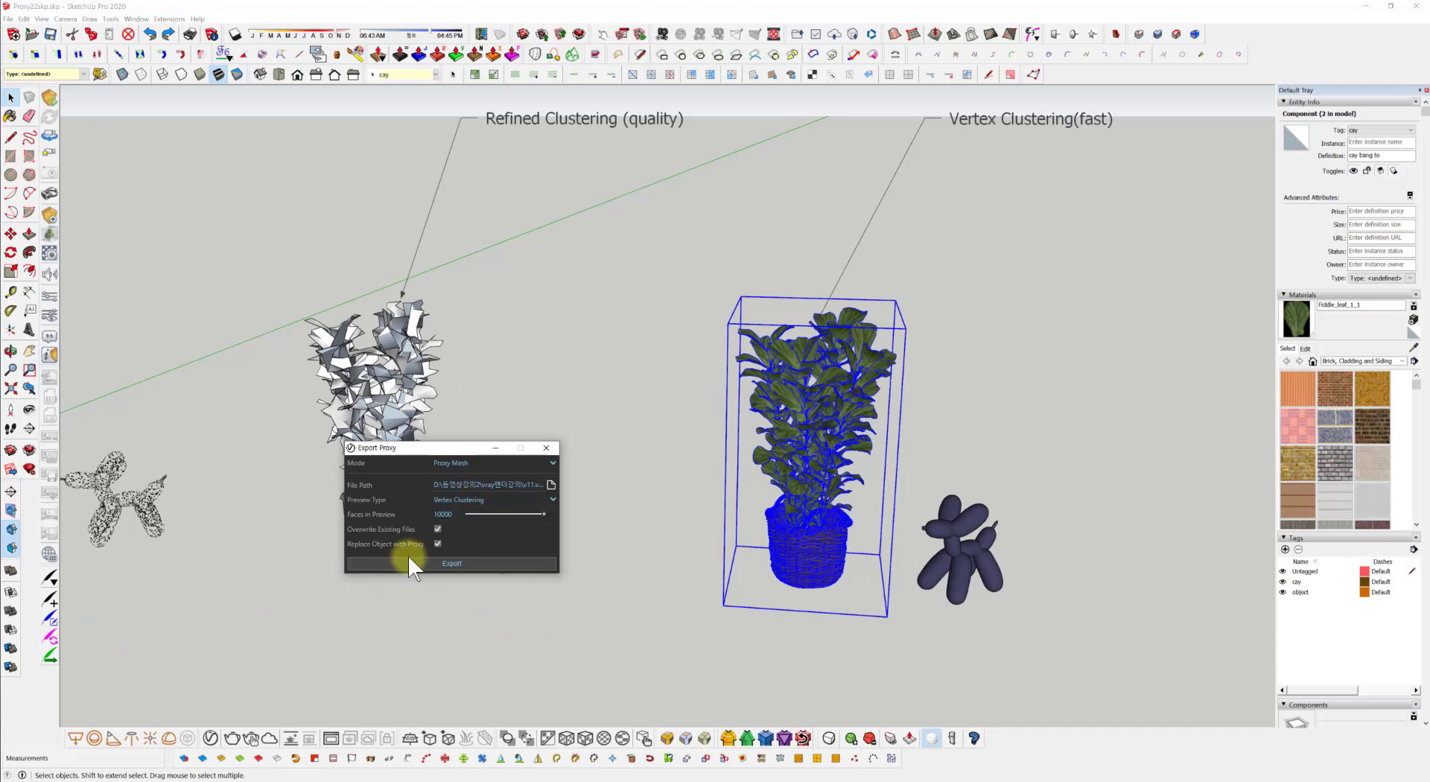
double_click(445, 514)
text(300)
click(446, 564)
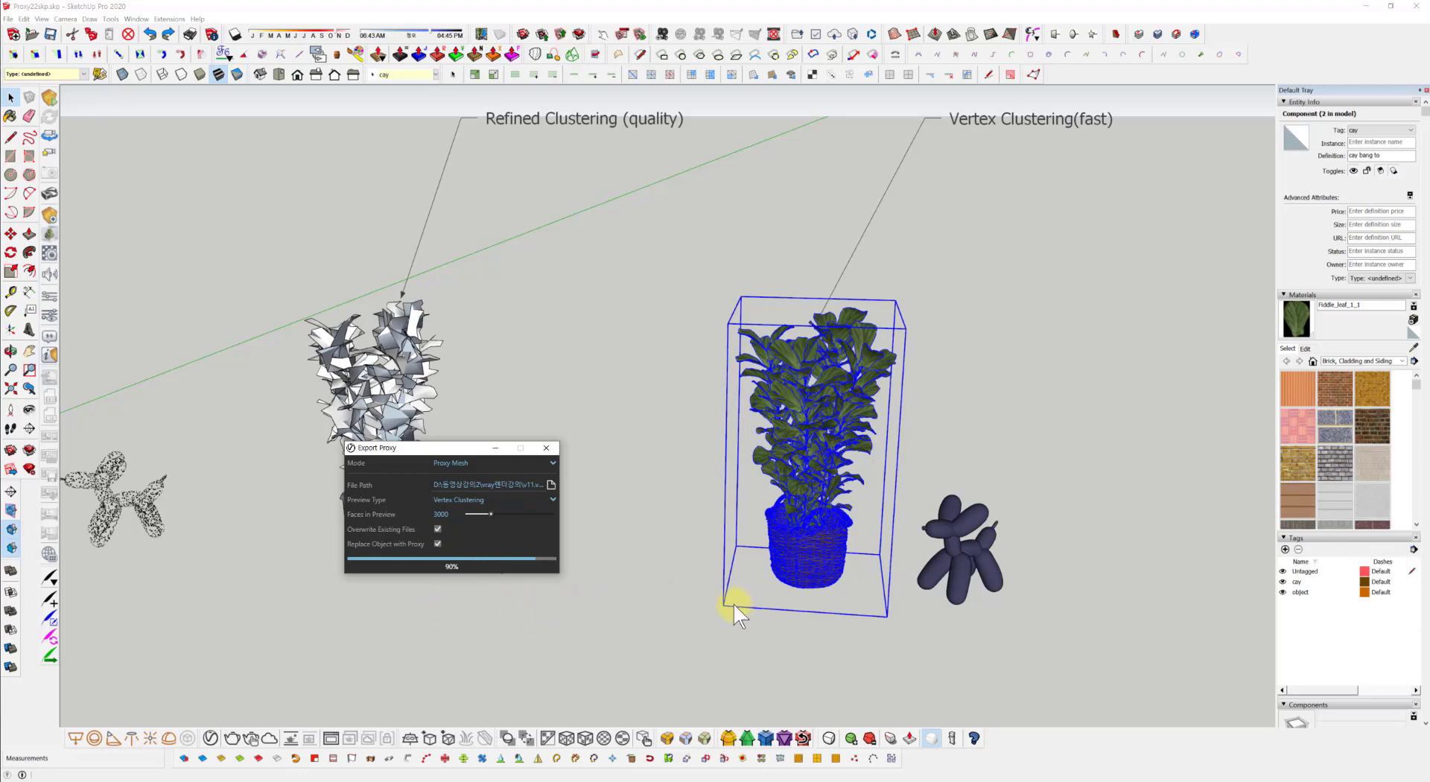
Step: Examine the Vertex Clustering plant proxy and compare its preview with the Refined Clustering and Face Skipping plants
mouse_move(771, 612)
middle_down()
mouse_move(731, 482)
mouse_move(773, 547)
mouse_move(711, 594)
middle_up()
scroll(711, 594, down, 3)
scroll(745, 588, down, 1)
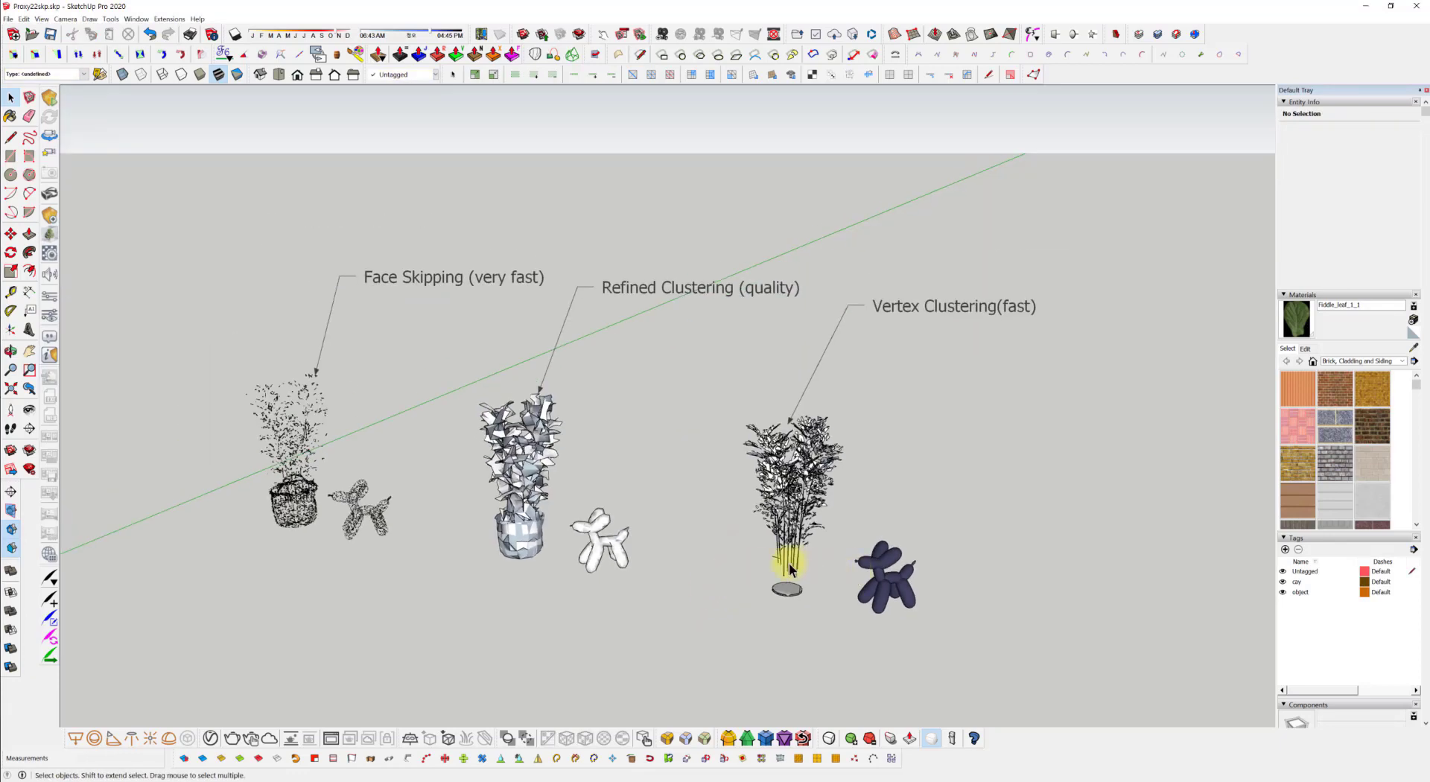
scroll(784, 582, up, 3)
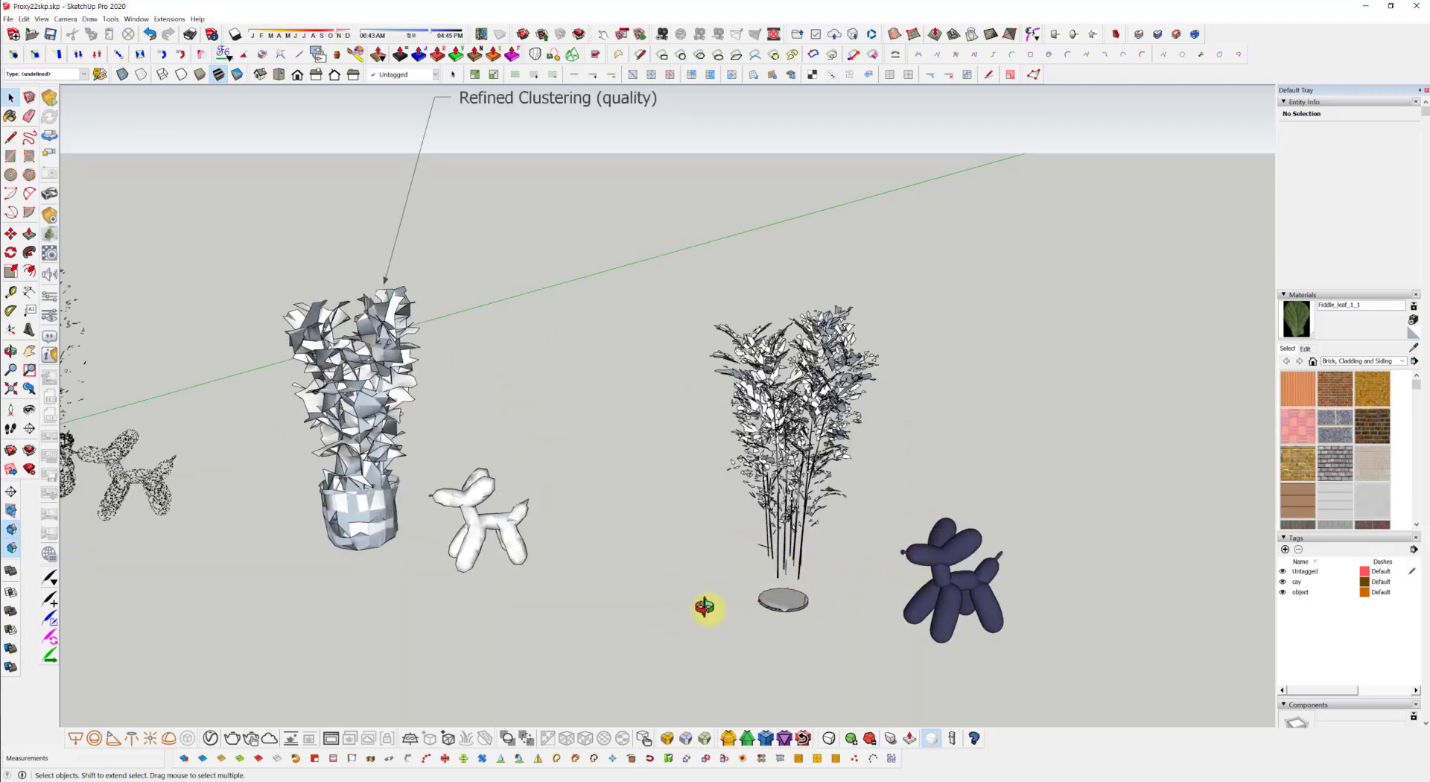
middle_drag(704, 607, 799, 670)
scroll(861, 368, up, 4)
scroll(694, 495, down, 4)
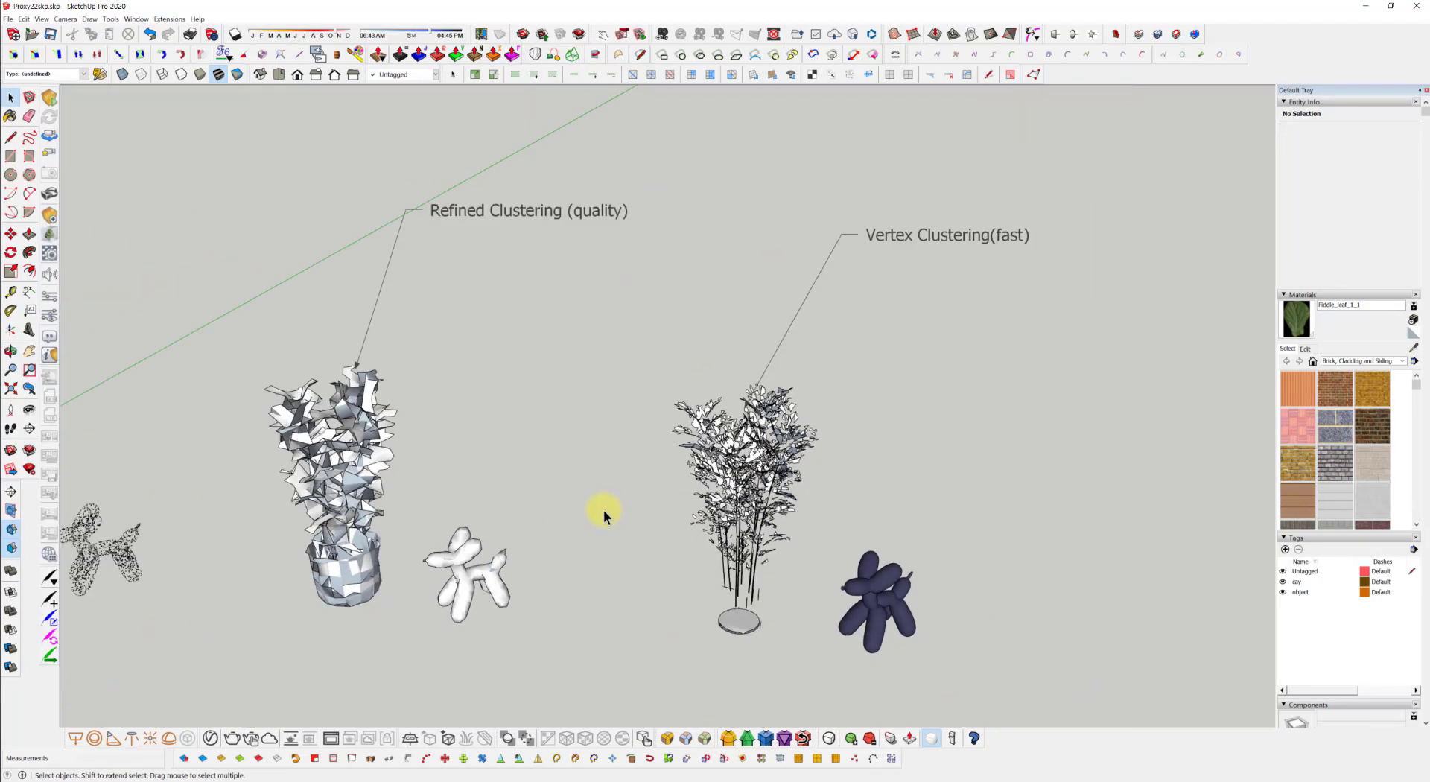
mouse_move(604, 514)
middle_down()
mouse_move(591, 425)
mouse_move(626, 377)
middle_up()
scroll(861, 344, down, 3)
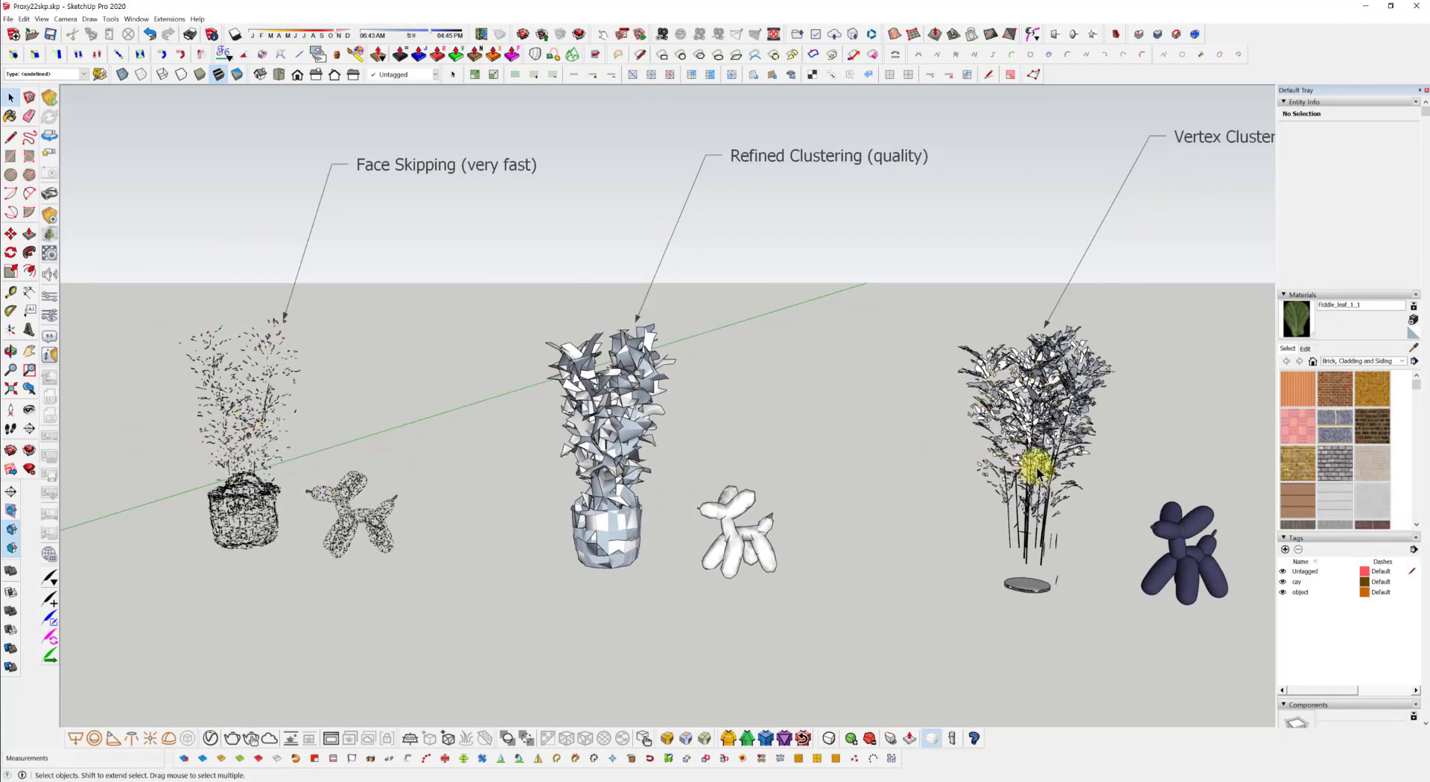
middle_drag(597, 377, 659, 418)
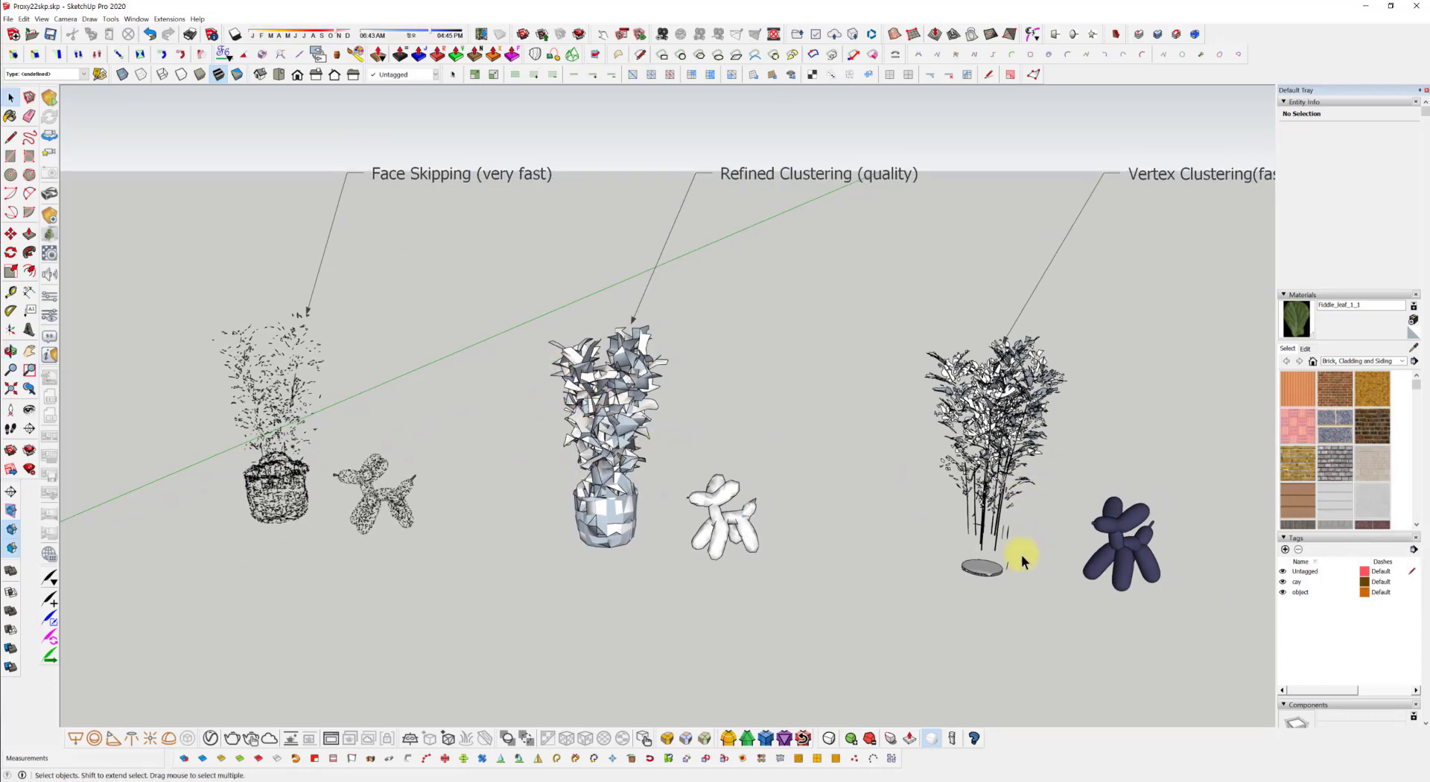
middle_drag(996, 501, 743, 584)
scroll(726, 439, up, 3)
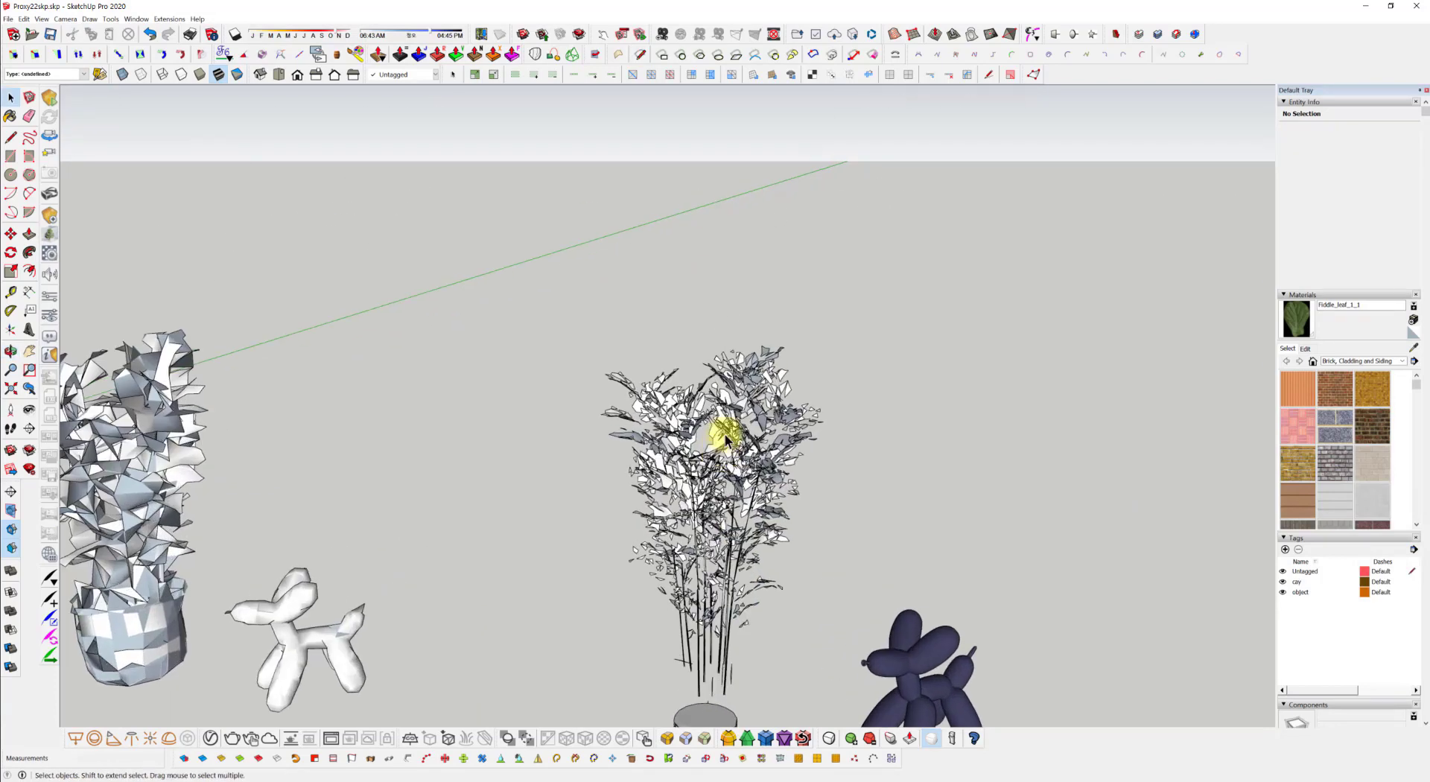
scroll(726, 440, down, 4)
middle_drag(690, 431, 511, 405)
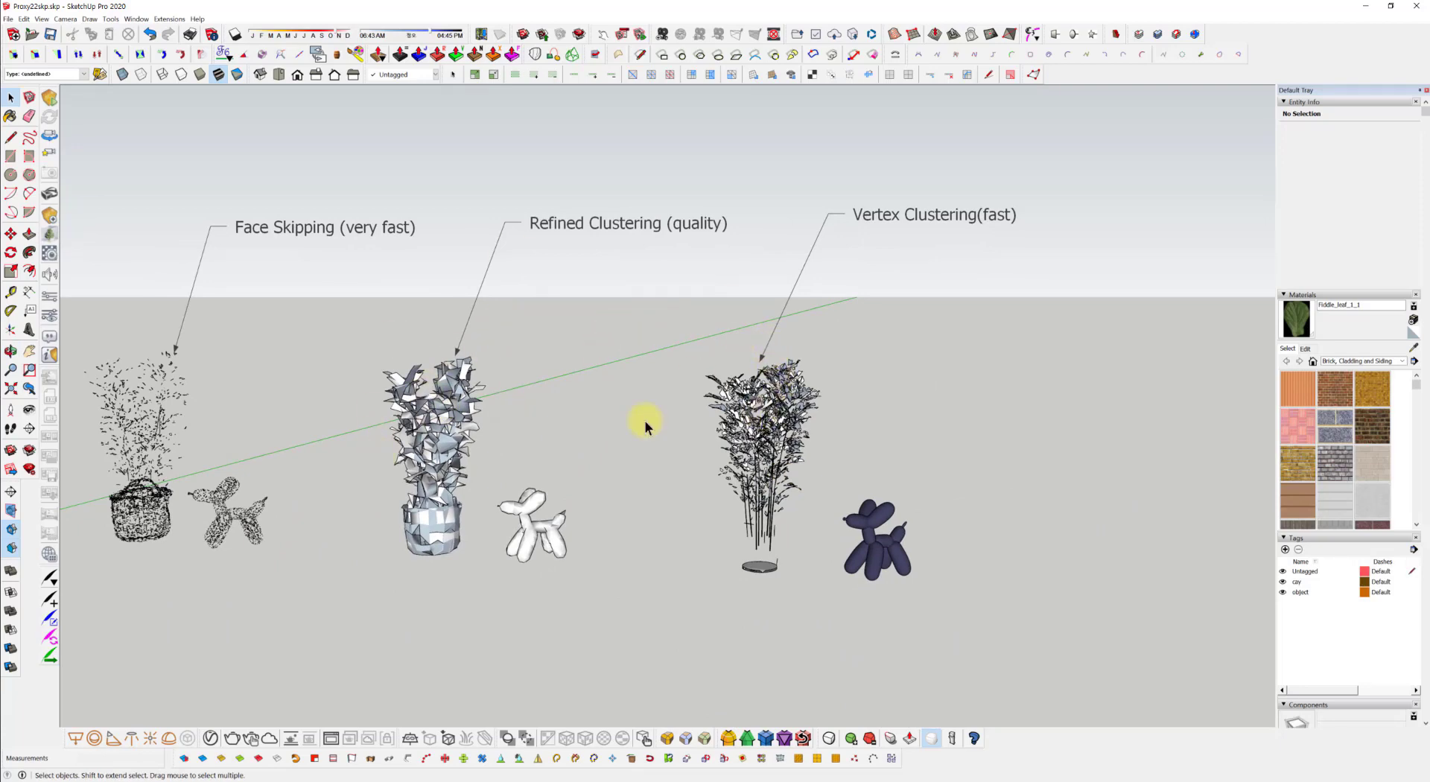
middle_drag(798, 549, 763, 622)
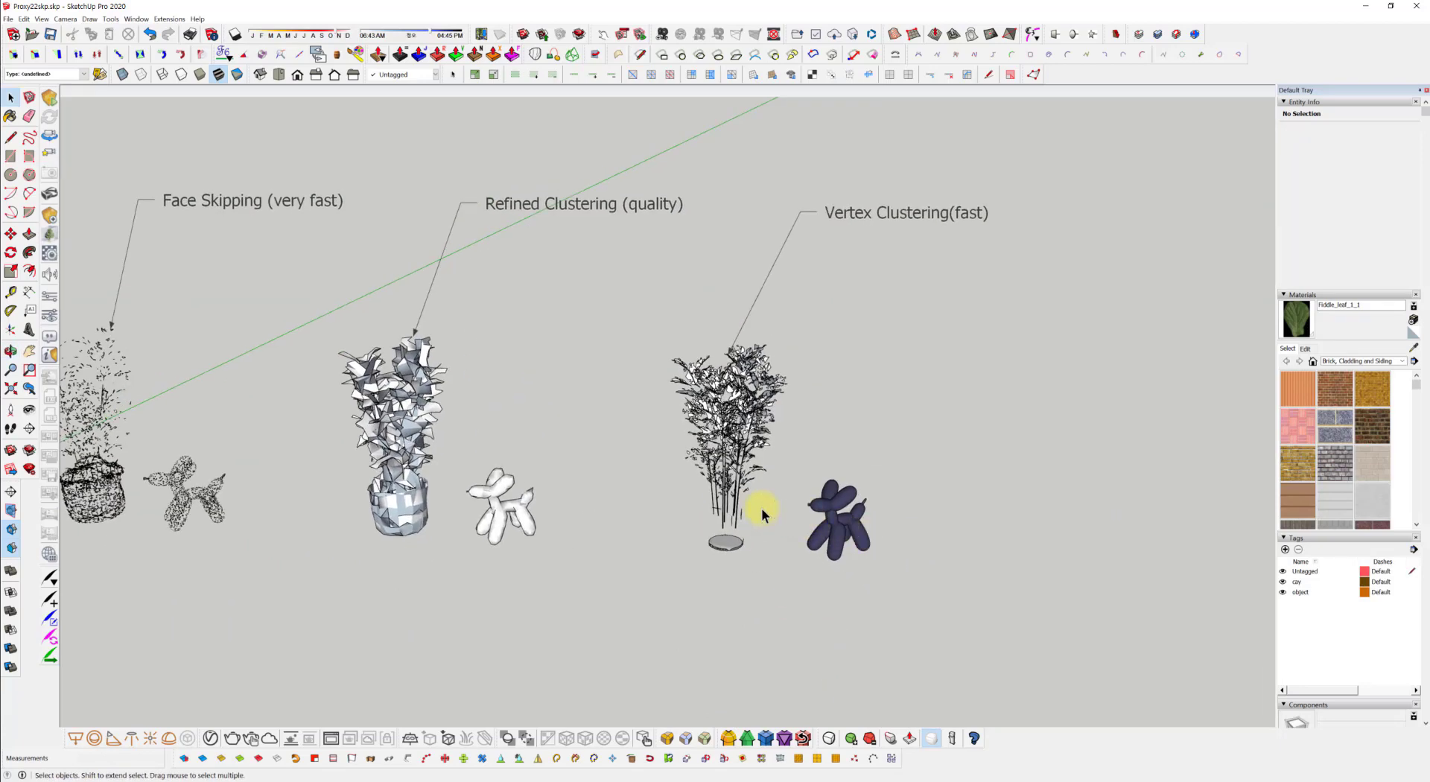
shift+middle_drag(566, 454, 998, 416)
scroll(554, 363, up, 3)
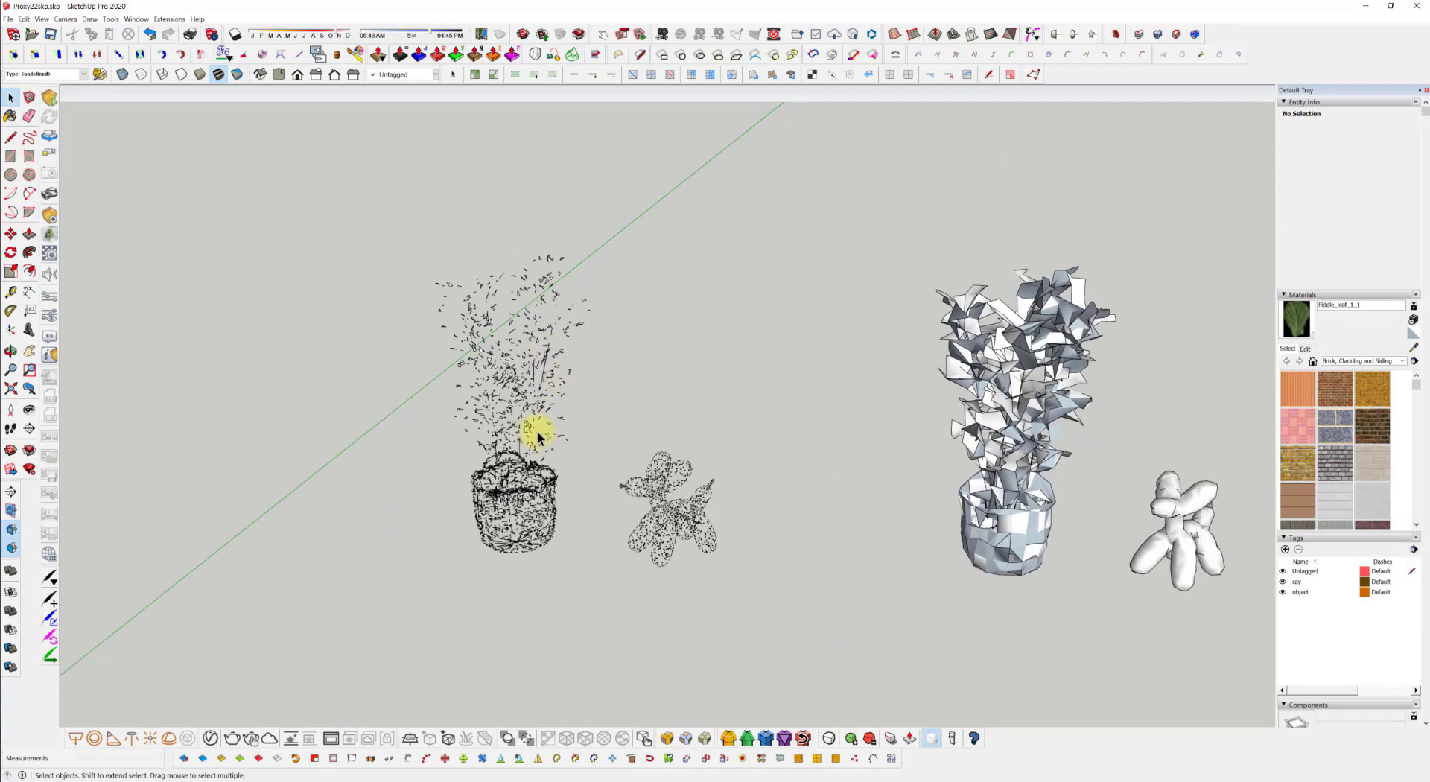
middle_drag(572, 527, 205, 460)
scroll(335, 491, down, 4)
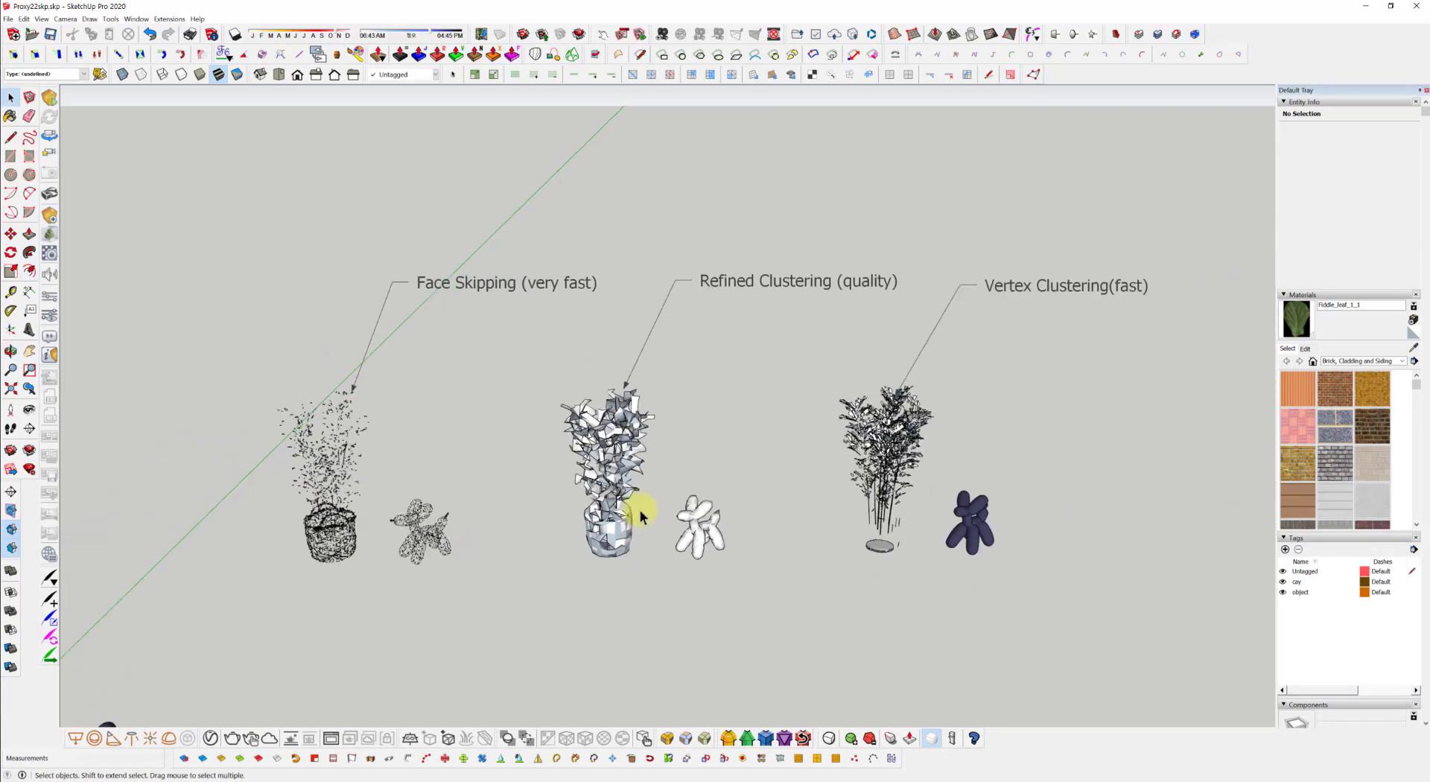
Step: Start a proxy mesh export of the balloon dog under the Vertex Clustering label and name its file v22
middle_drag(641, 510, 767, 530)
click(829, 550)
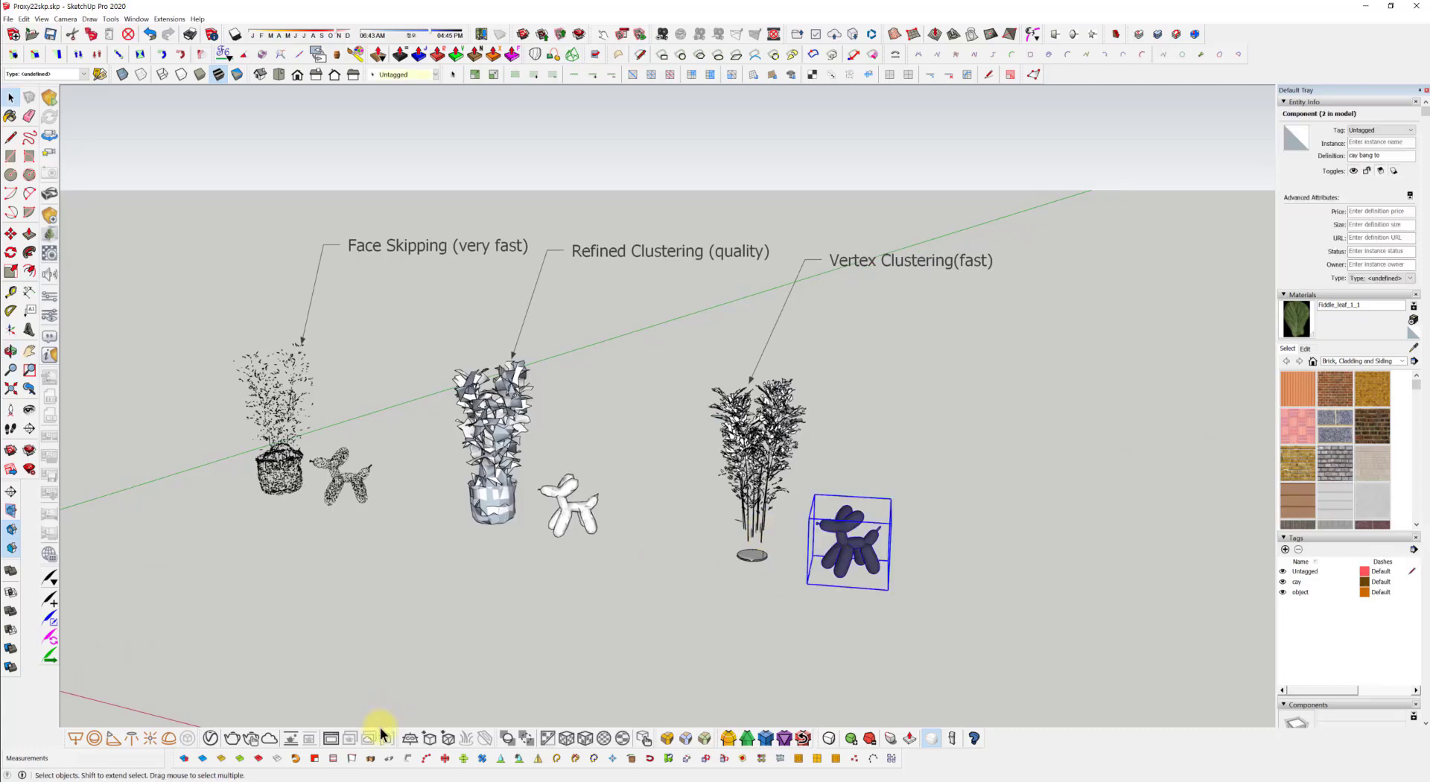
click(429, 737)
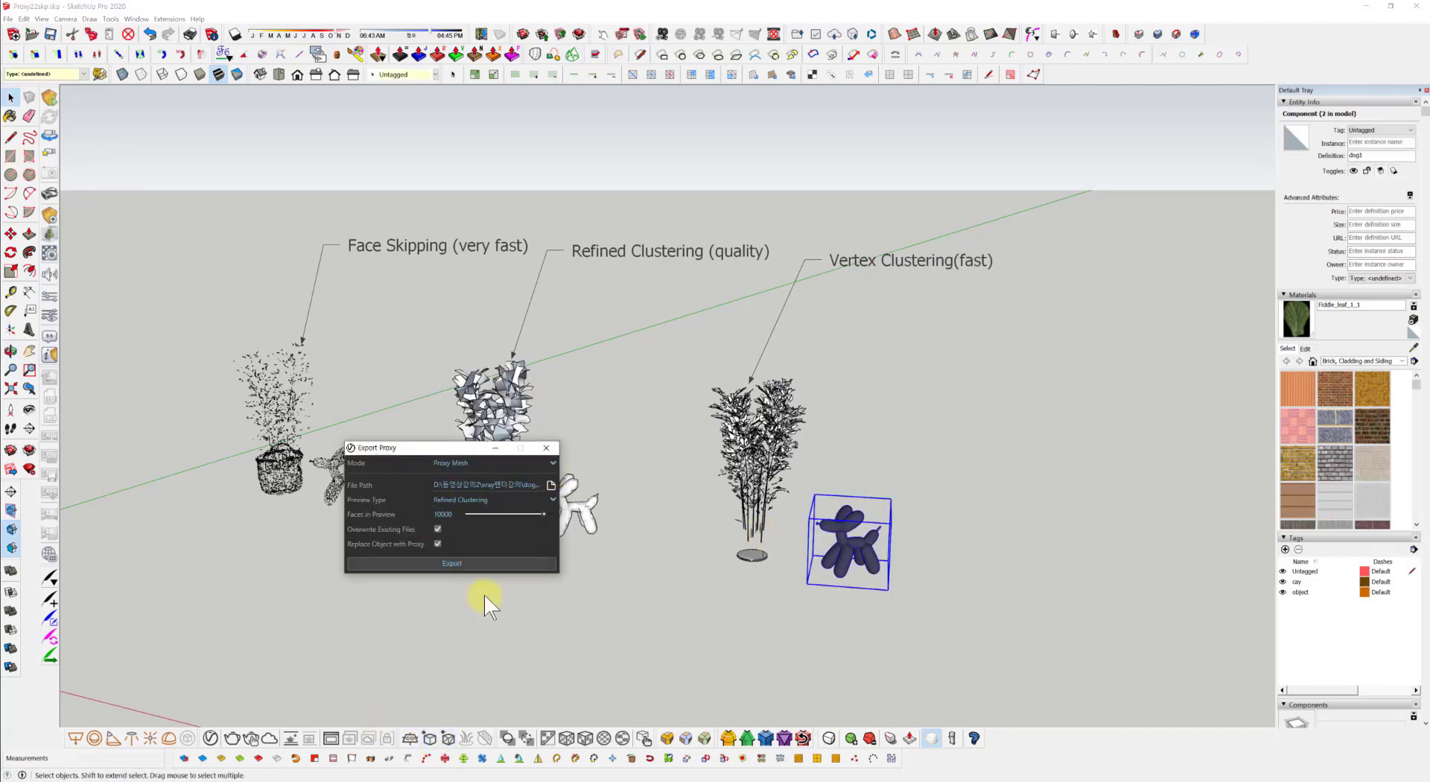
click(452, 563)
text(v)
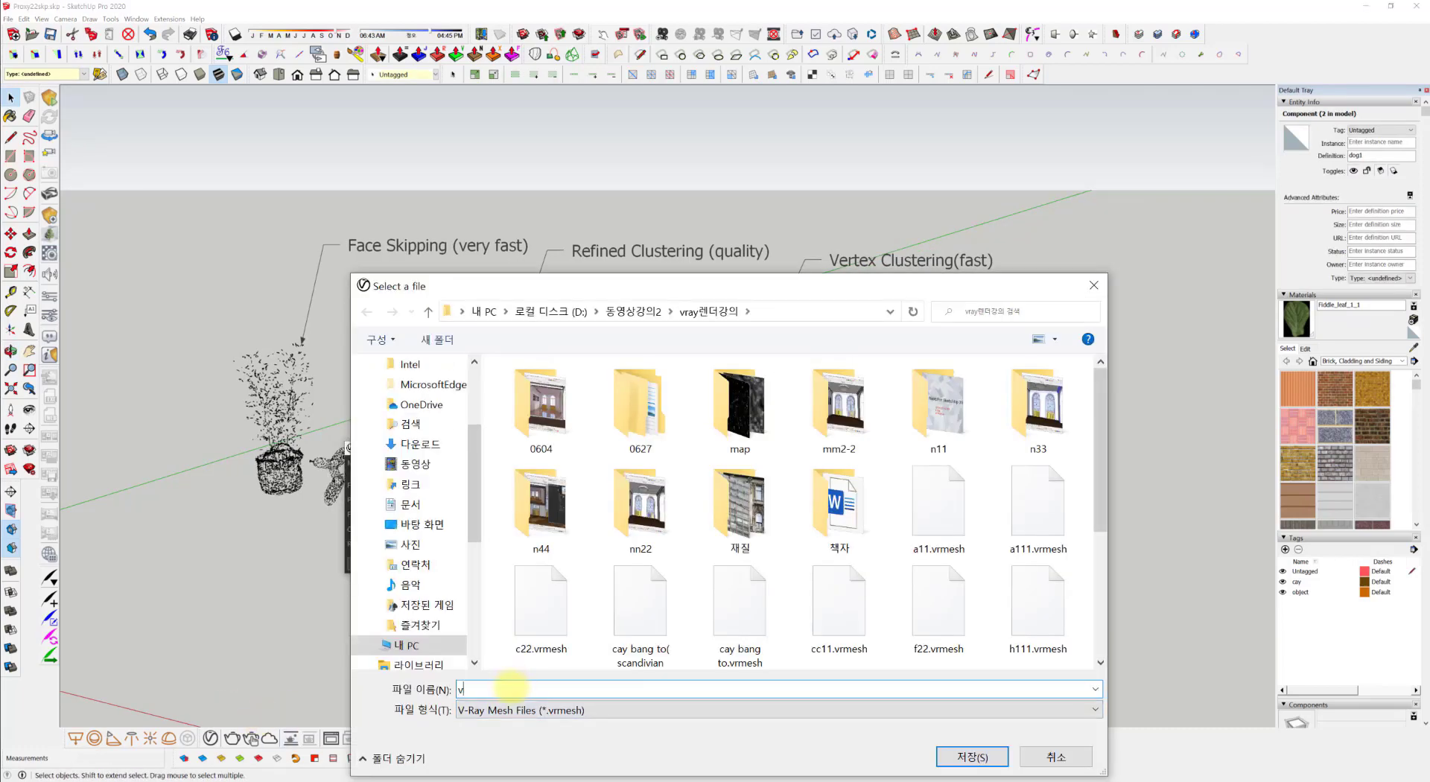
text(22)
click(983, 756)
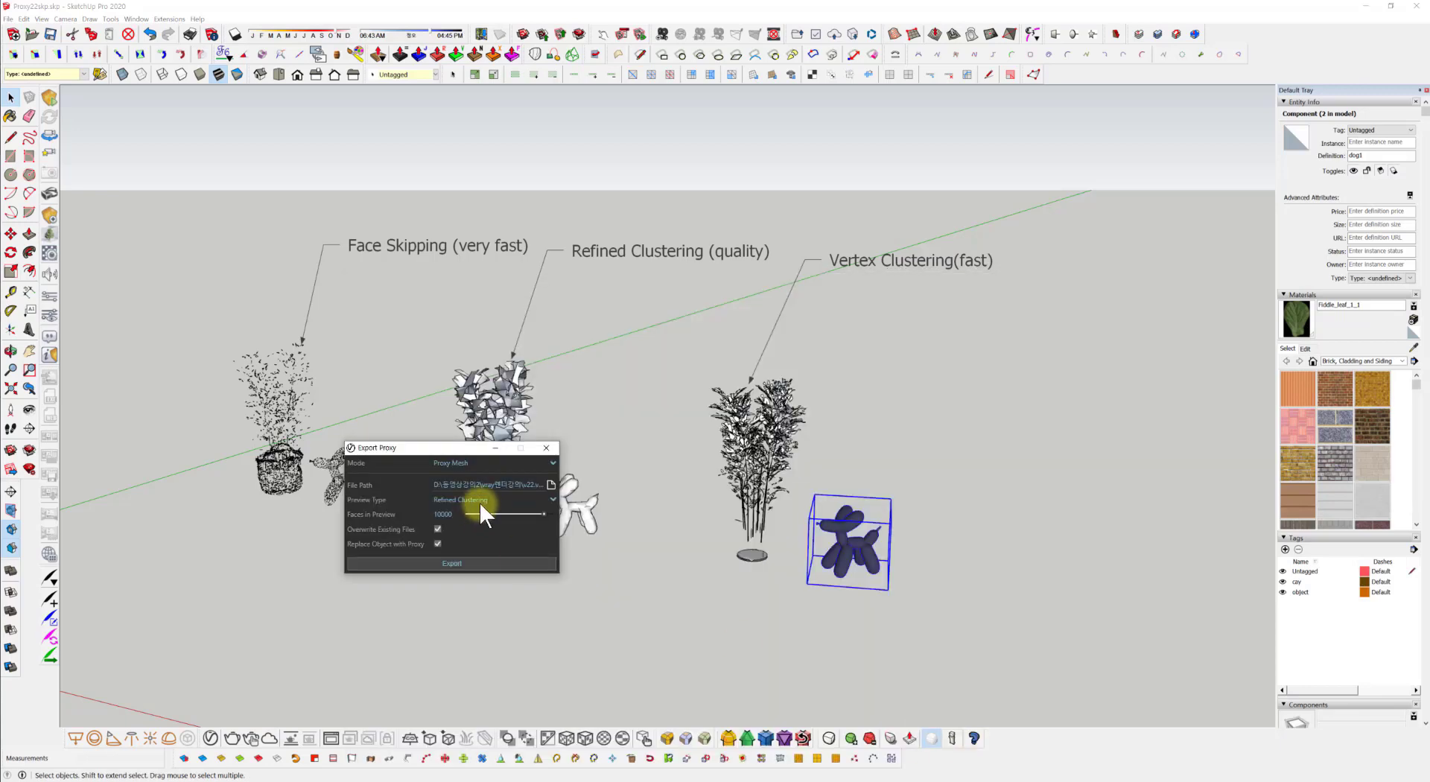
Step: Export the balloon dog proxy with the Vertex Clustering preview type and 2000 preview faces, replacing the original object
click(464, 504)
click(454, 539)
double_click(454, 514)
text(3)
key(Return)
click(439, 561)
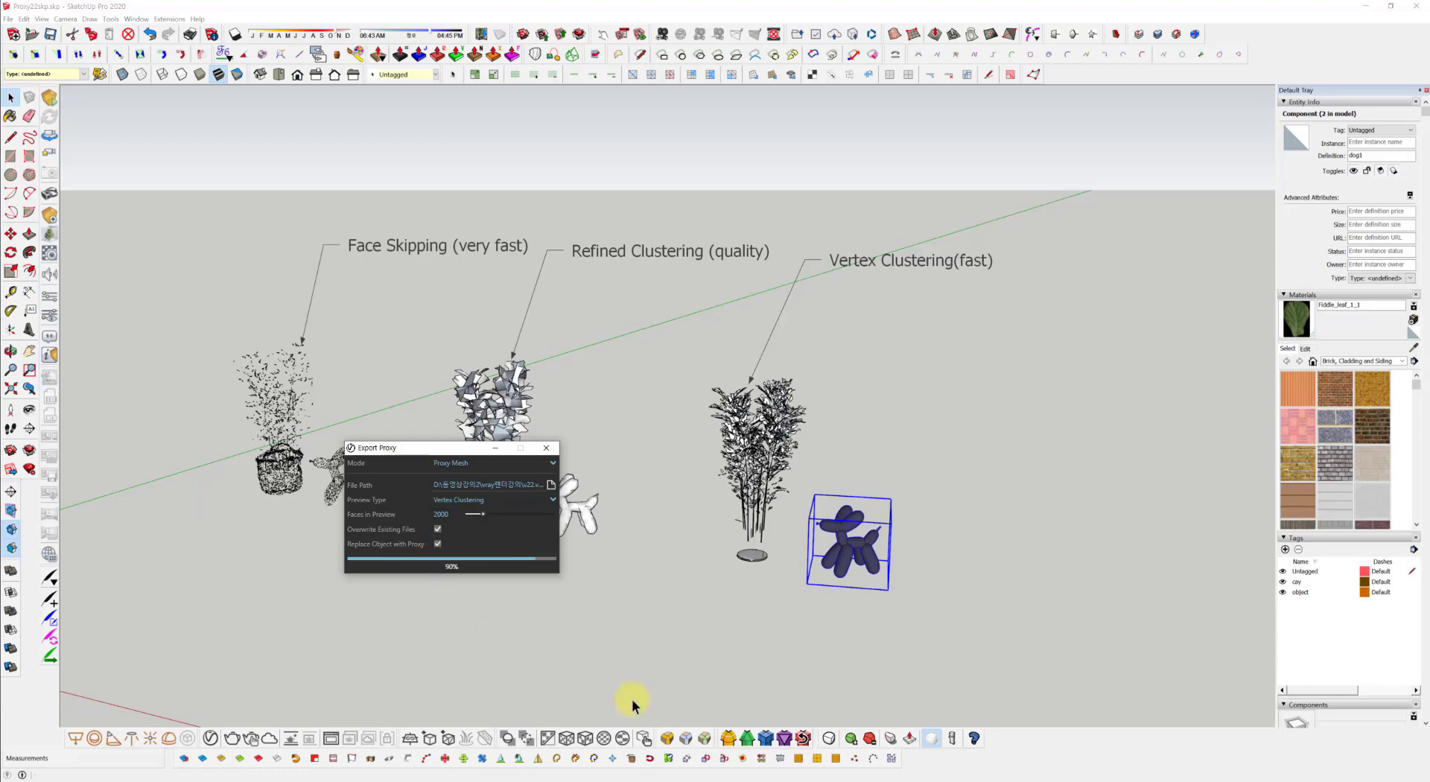
Step: Inspect the Vertex Clustering balloon dog proxy up close and undo its export to restore the original dog
scroll(908, 573, up, 4)
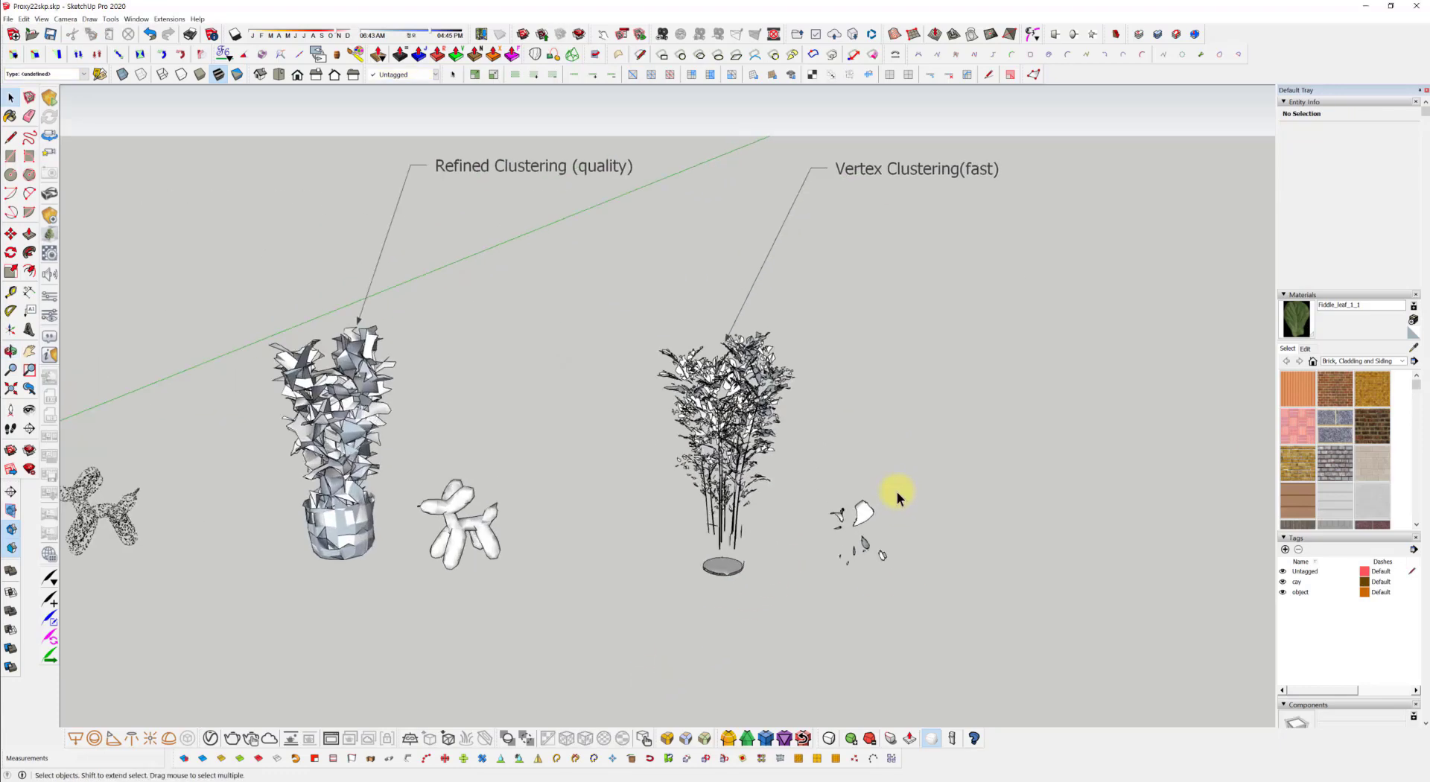
scroll(877, 543, up, 6)
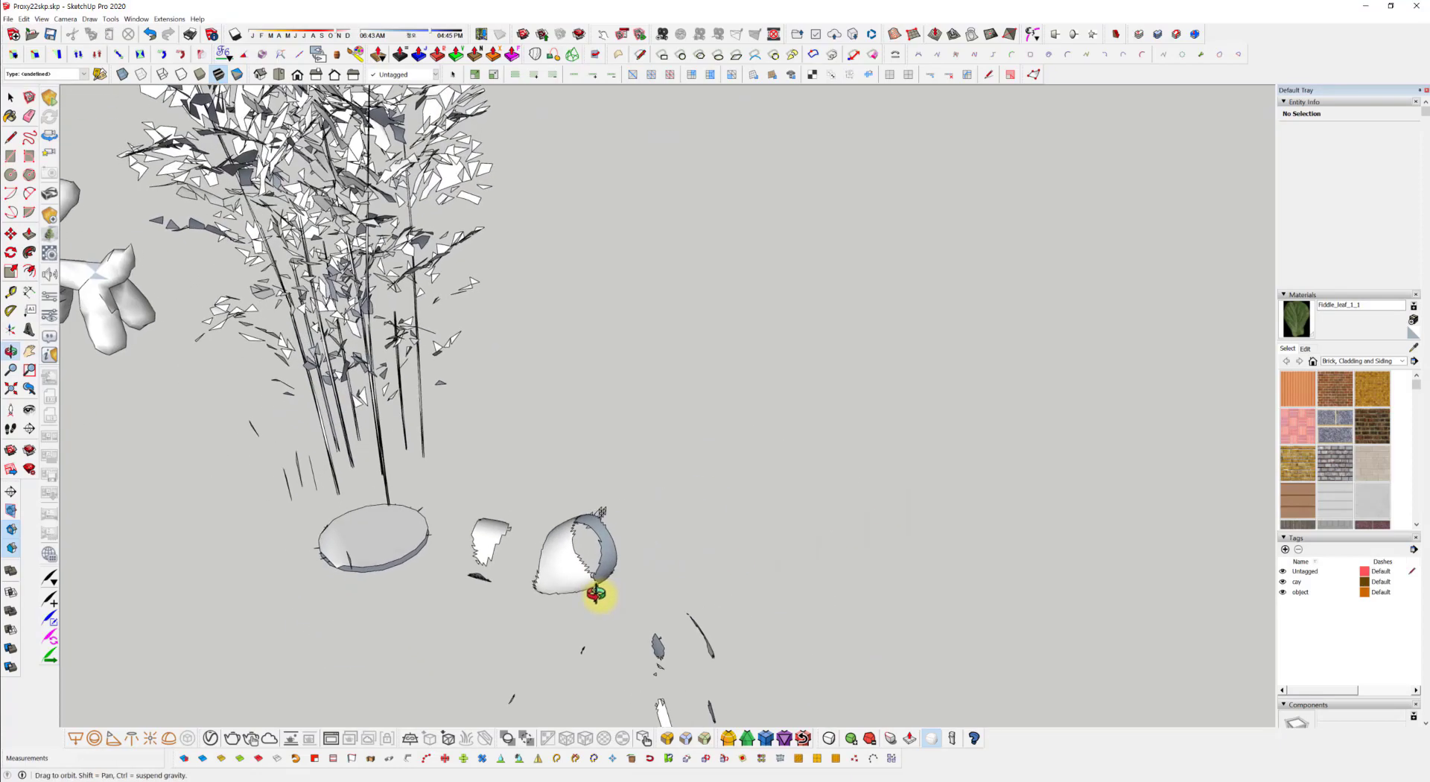
middle_drag(563, 514, 822, 690)
click(894, 344)
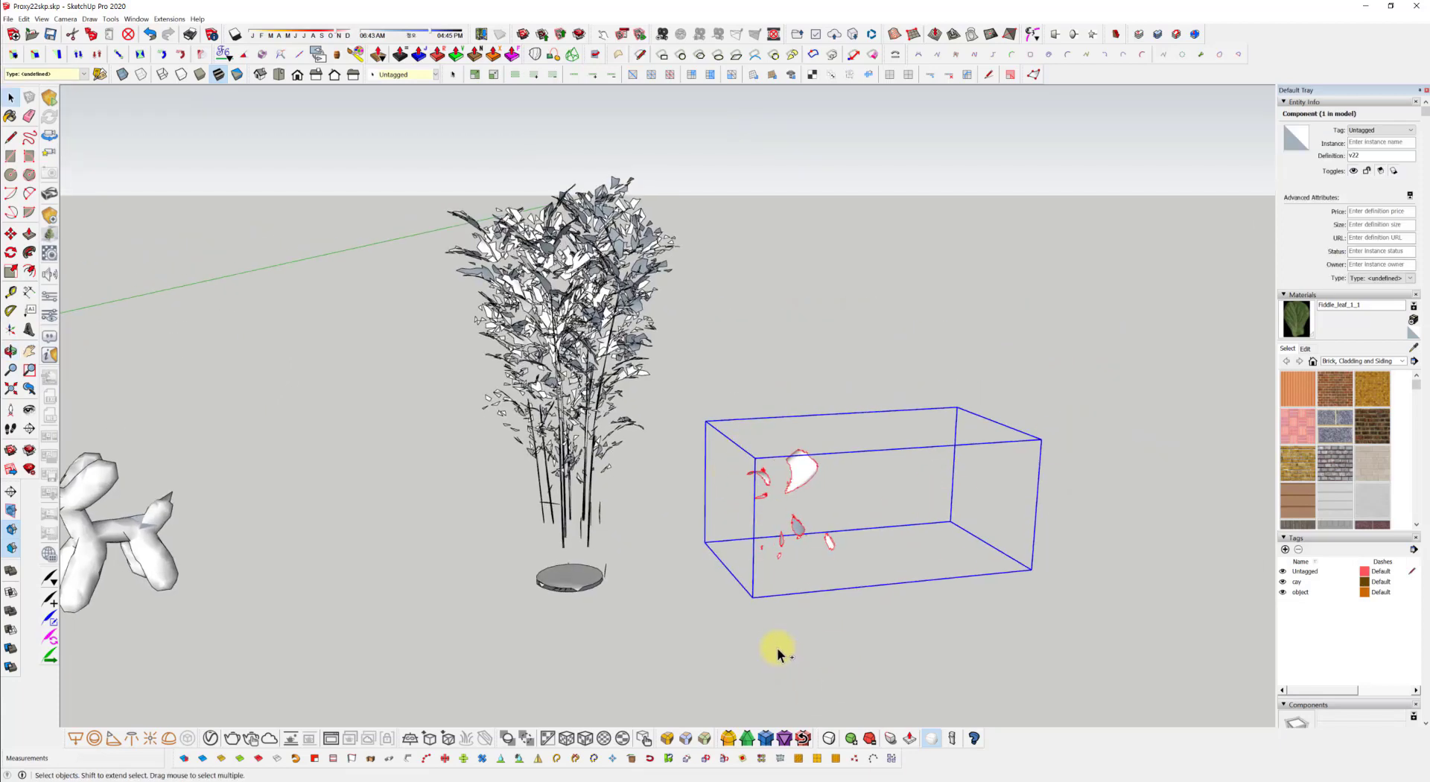
key(ctrl+z)
Step: Select the restored balloon dog, start its proxy mesh export again and name the file v33
middle_drag(776, 610, 742, 597)
scroll(761, 567, down, 2)
click(773, 577)
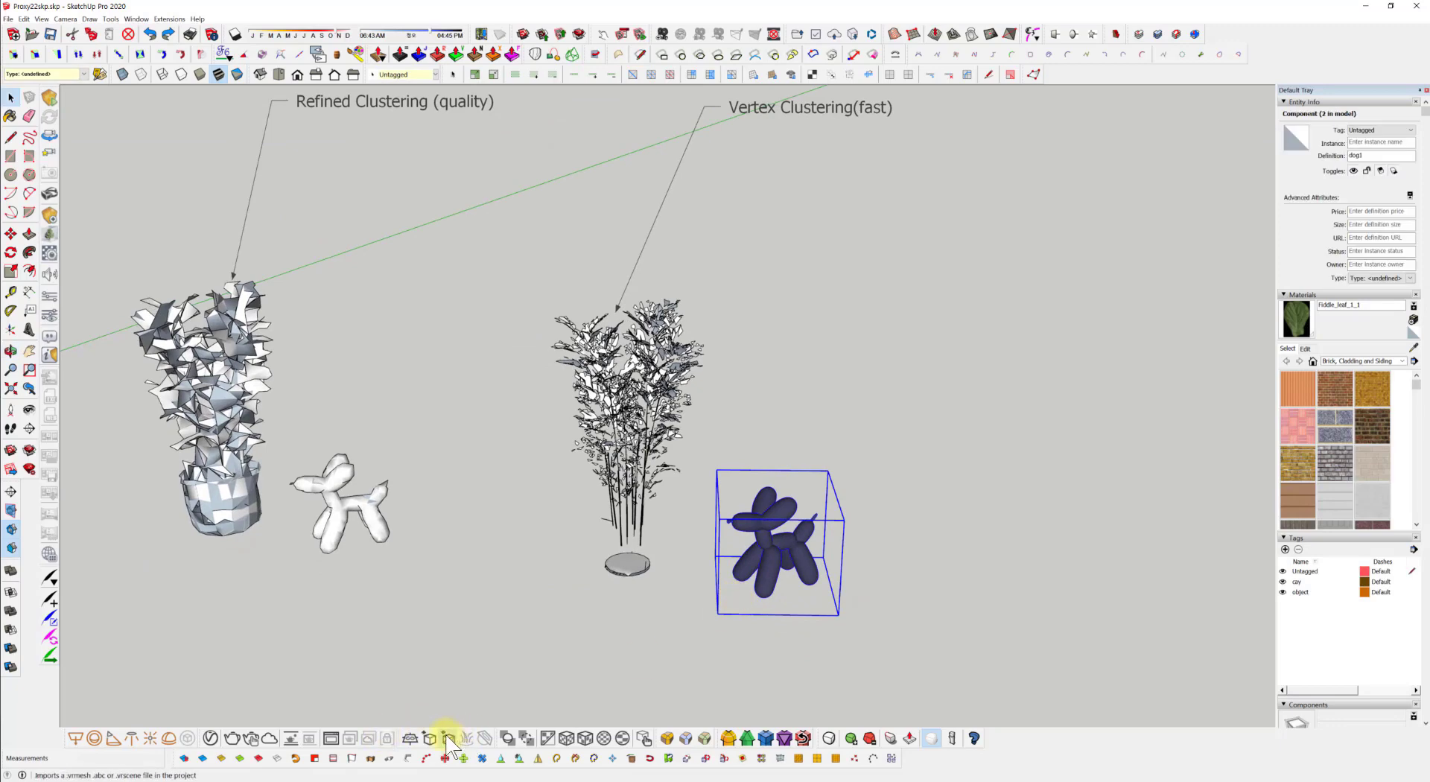
click(447, 739)
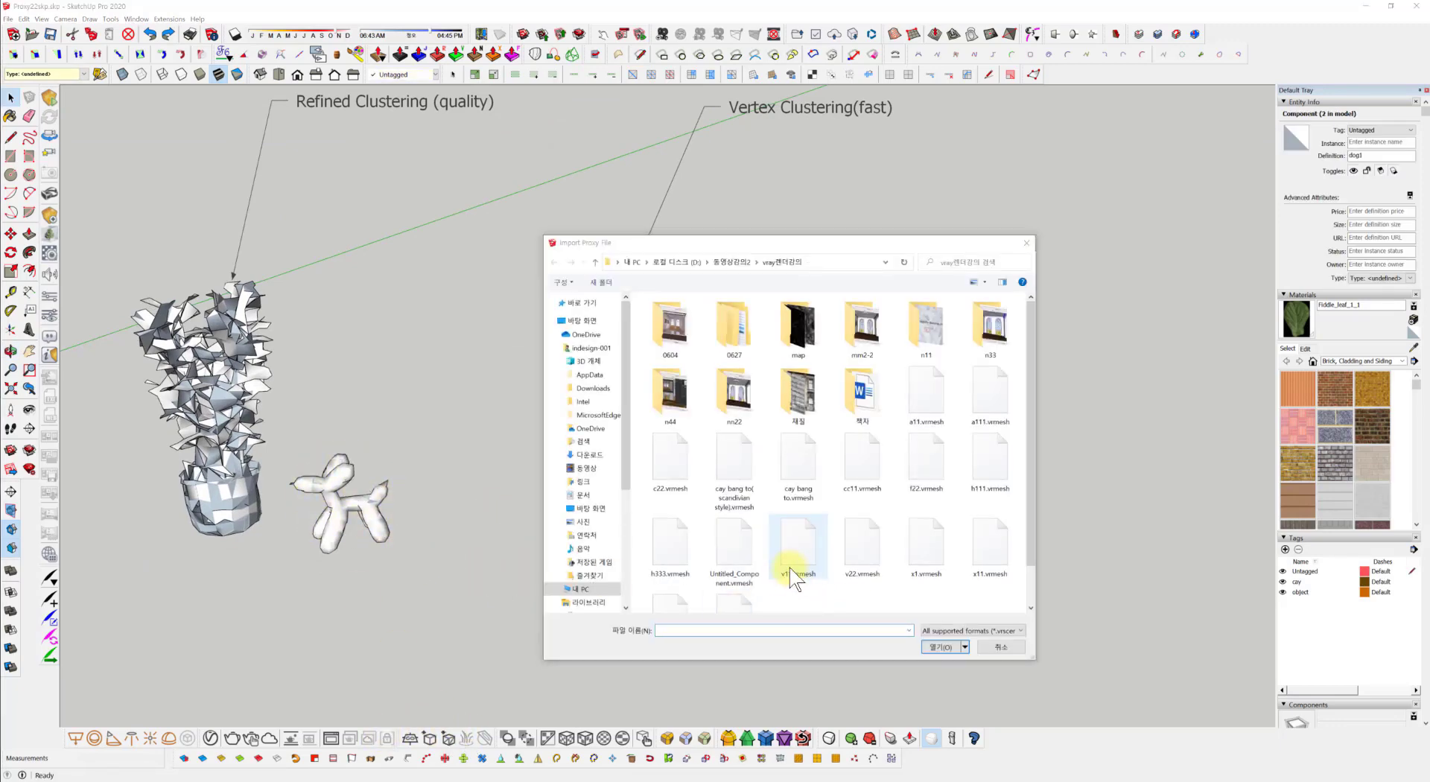
click(999, 648)
middle_drag(543, 568, 730, 568)
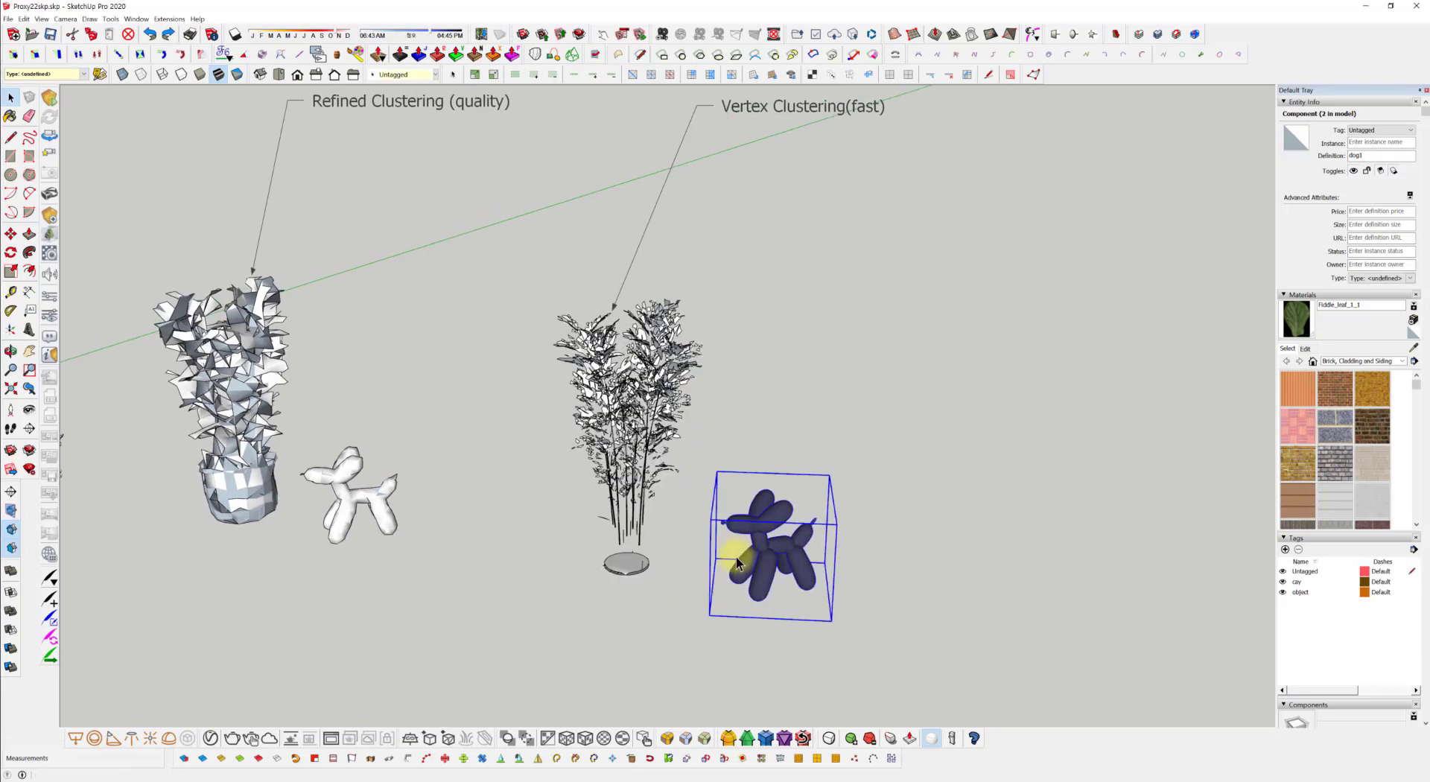
click(430, 736)
click(543, 485)
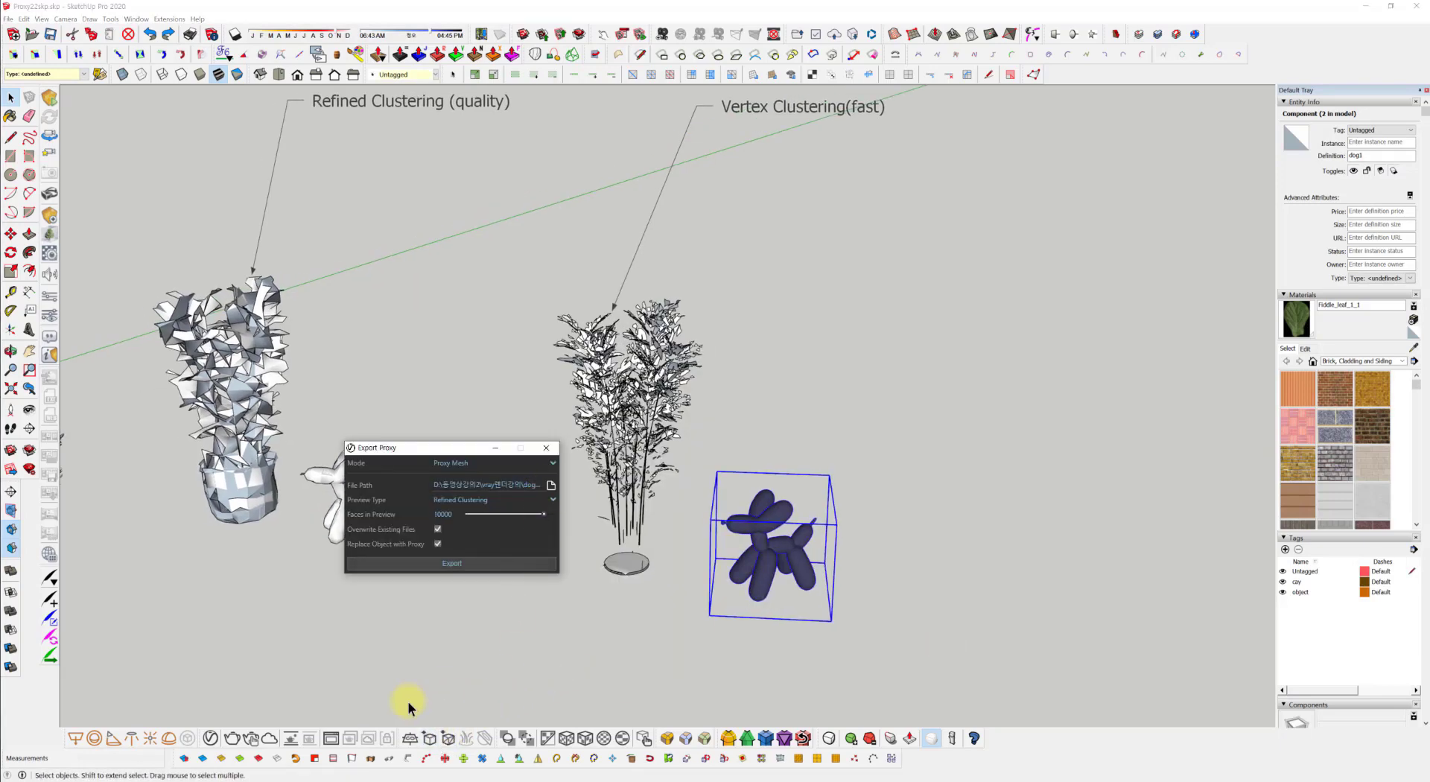
text(v)
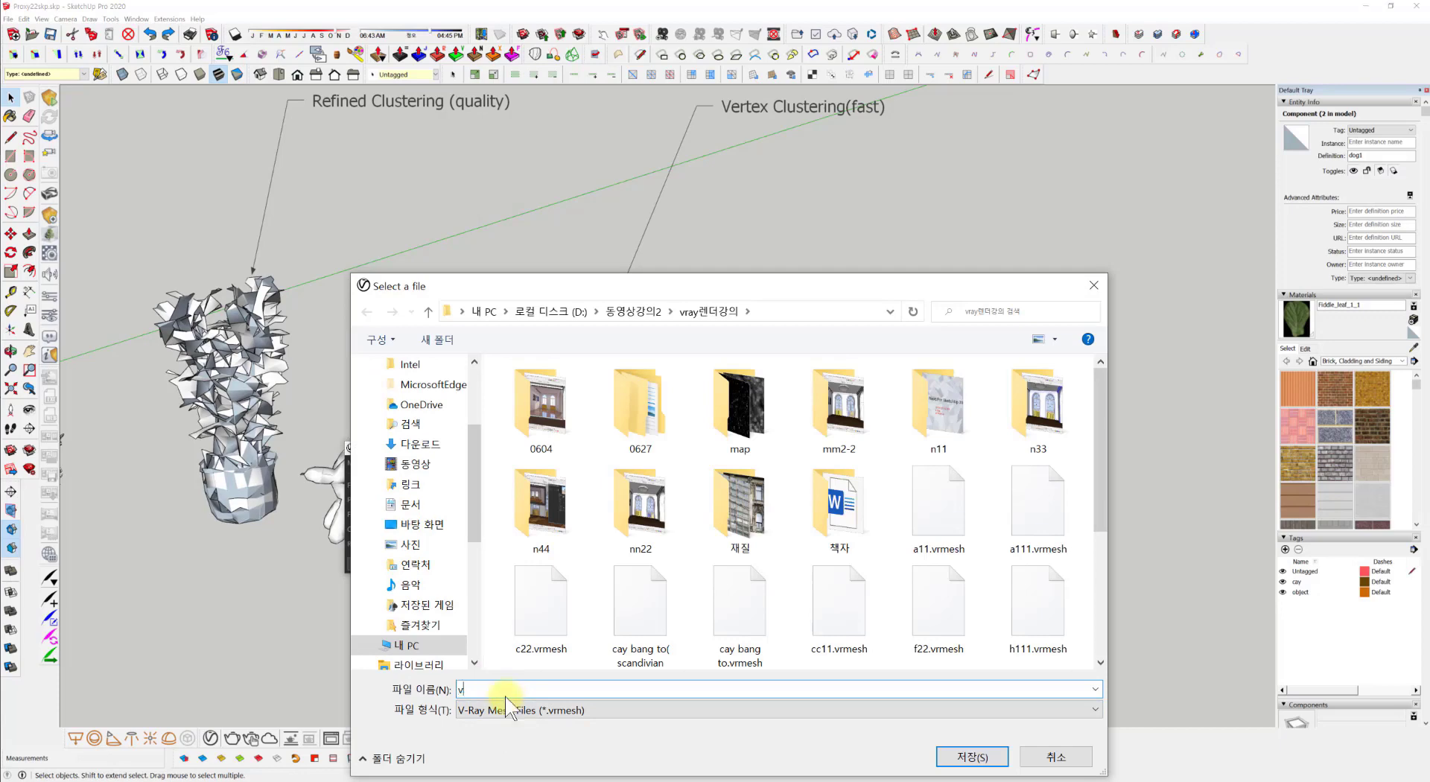
text(33)
click(972, 756)
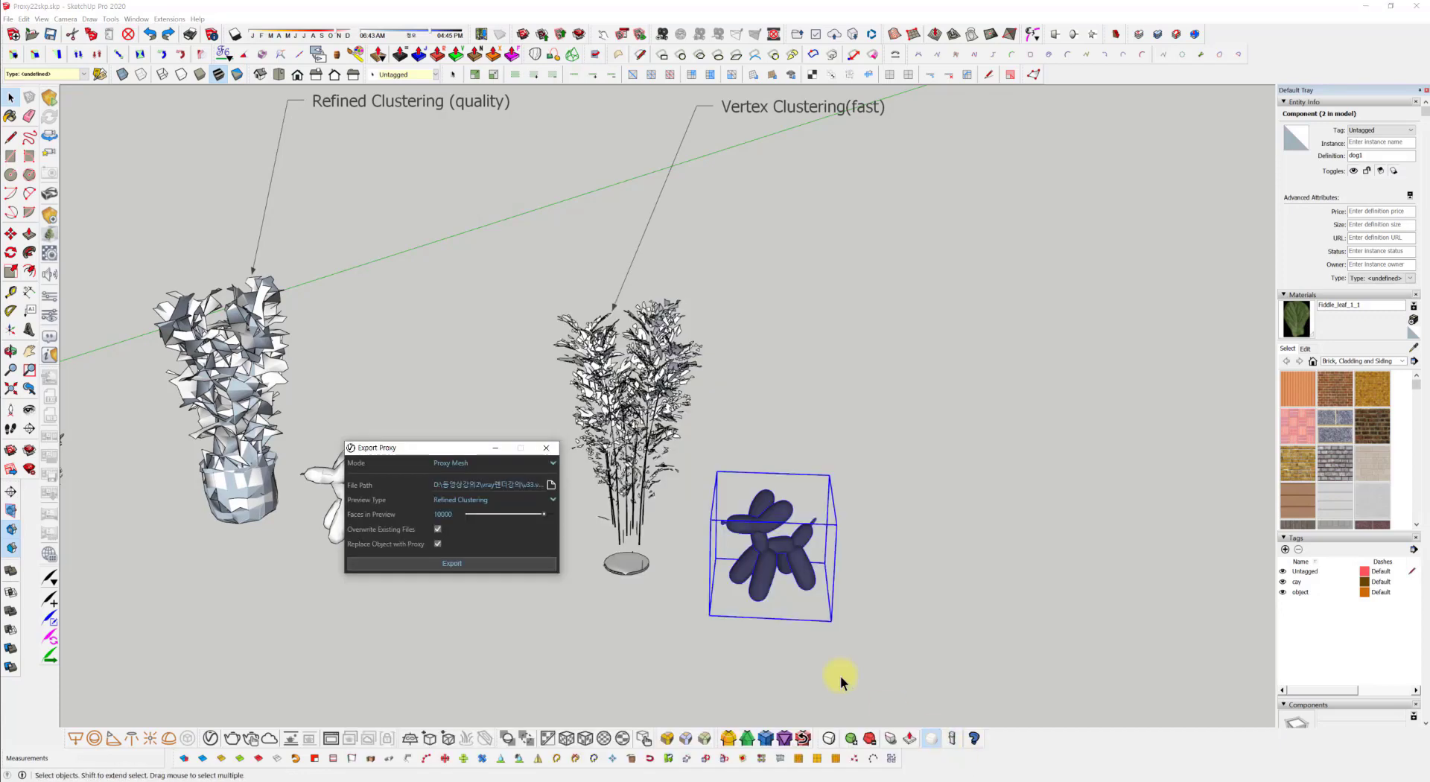
Step: Export the balloon dog with 4000 preview faces and the Vertex Clustering preview type, and inspect the resulting proxy
double_click(458, 516)
text(400)
key(Return)
click(493, 500)
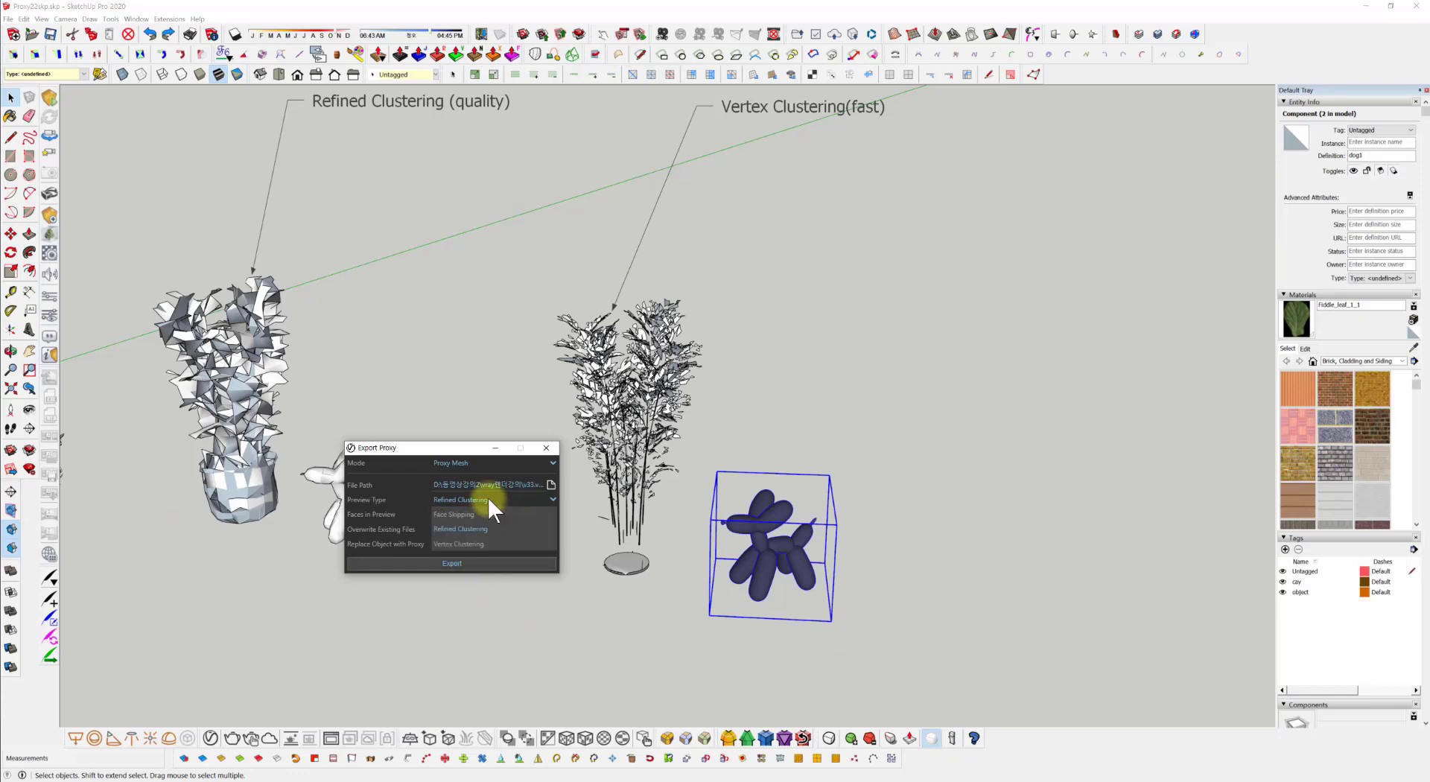
click(459, 539)
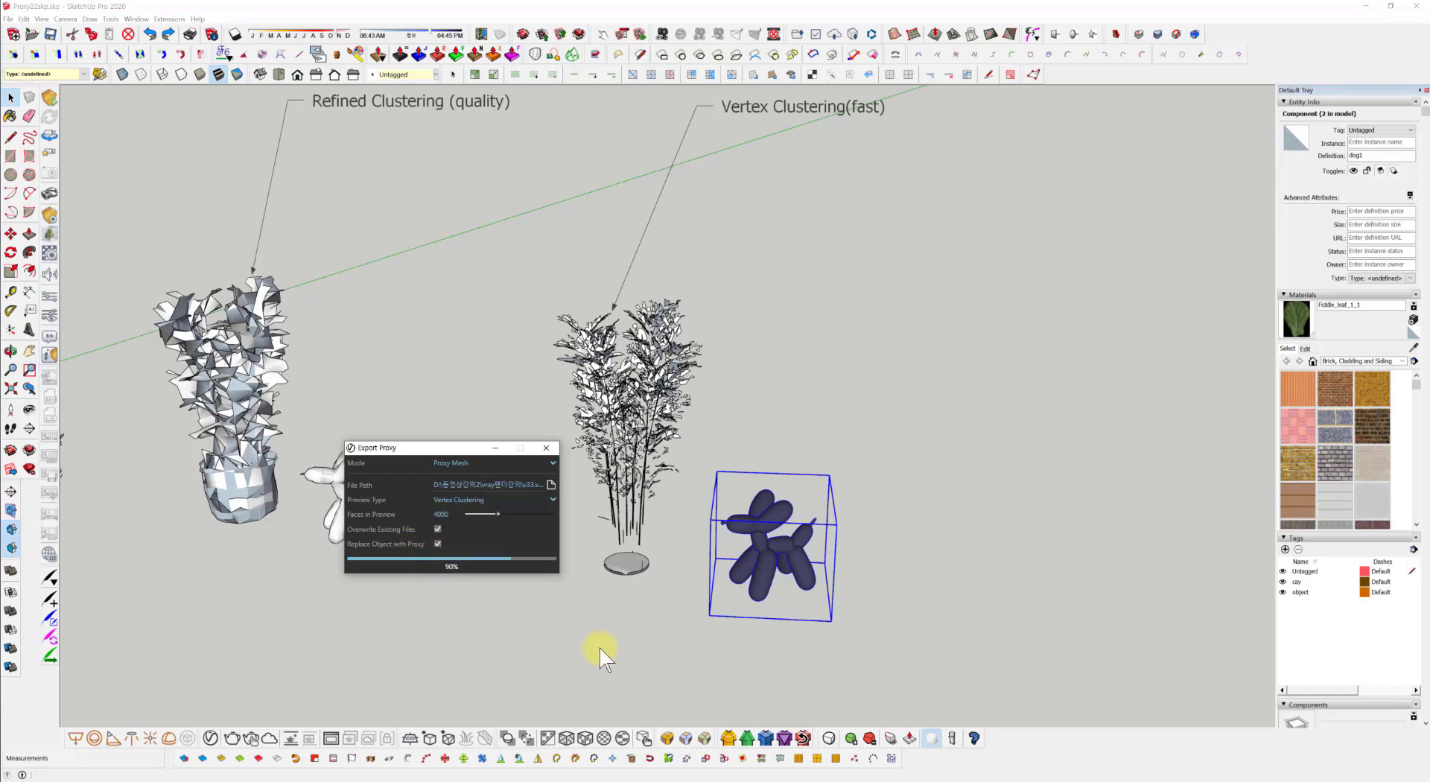
middle_drag(770, 584, 980, 470)
scroll(890, 440, up, 3)
click(891, 440)
scroll(789, 601, down, 5)
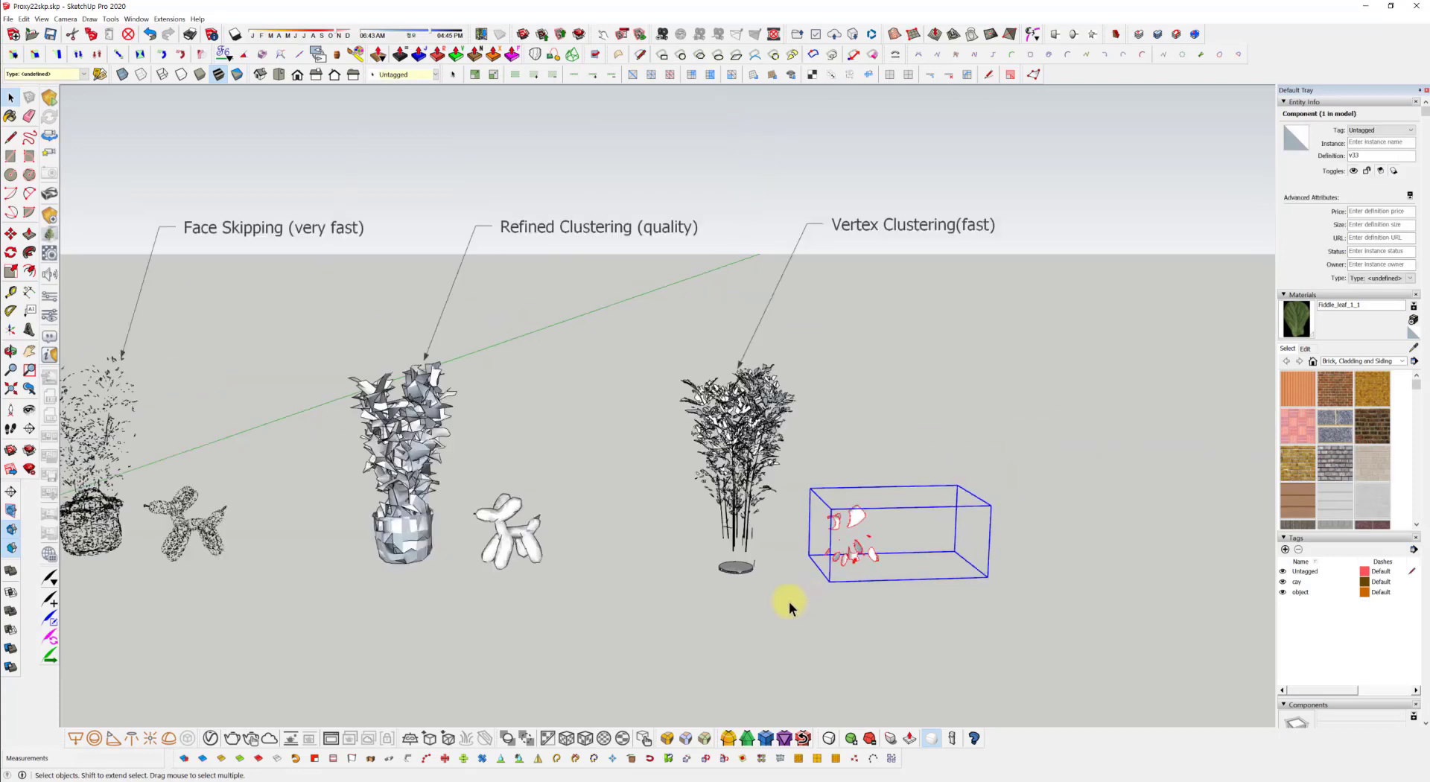
Step: Compare the Face Skipping and Vertex Clustering balloon dog proxies, viewing the three labelled pairs up close and from farther away
click(297, 533)
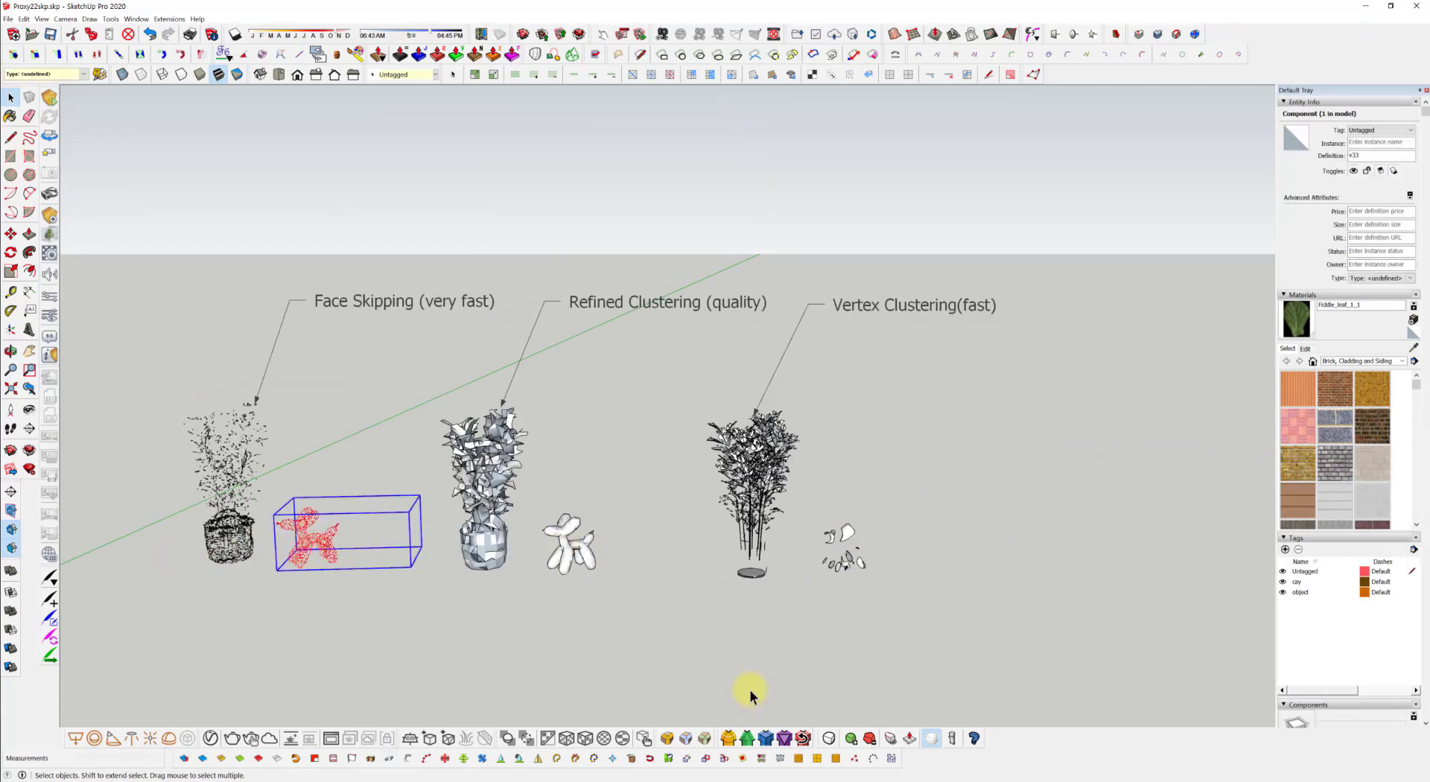
click(853, 557)
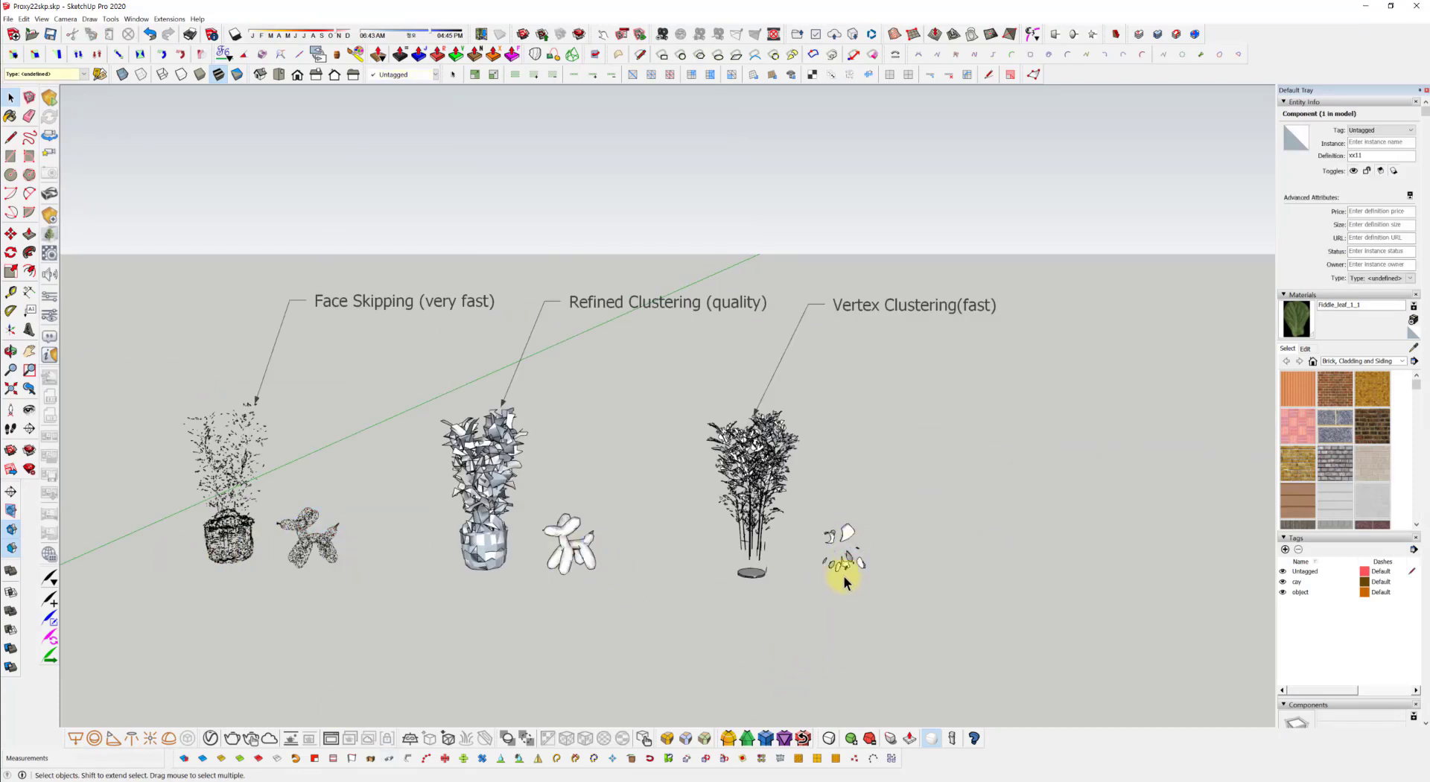
click(846, 533)
scroll(727, 486, up, 5)
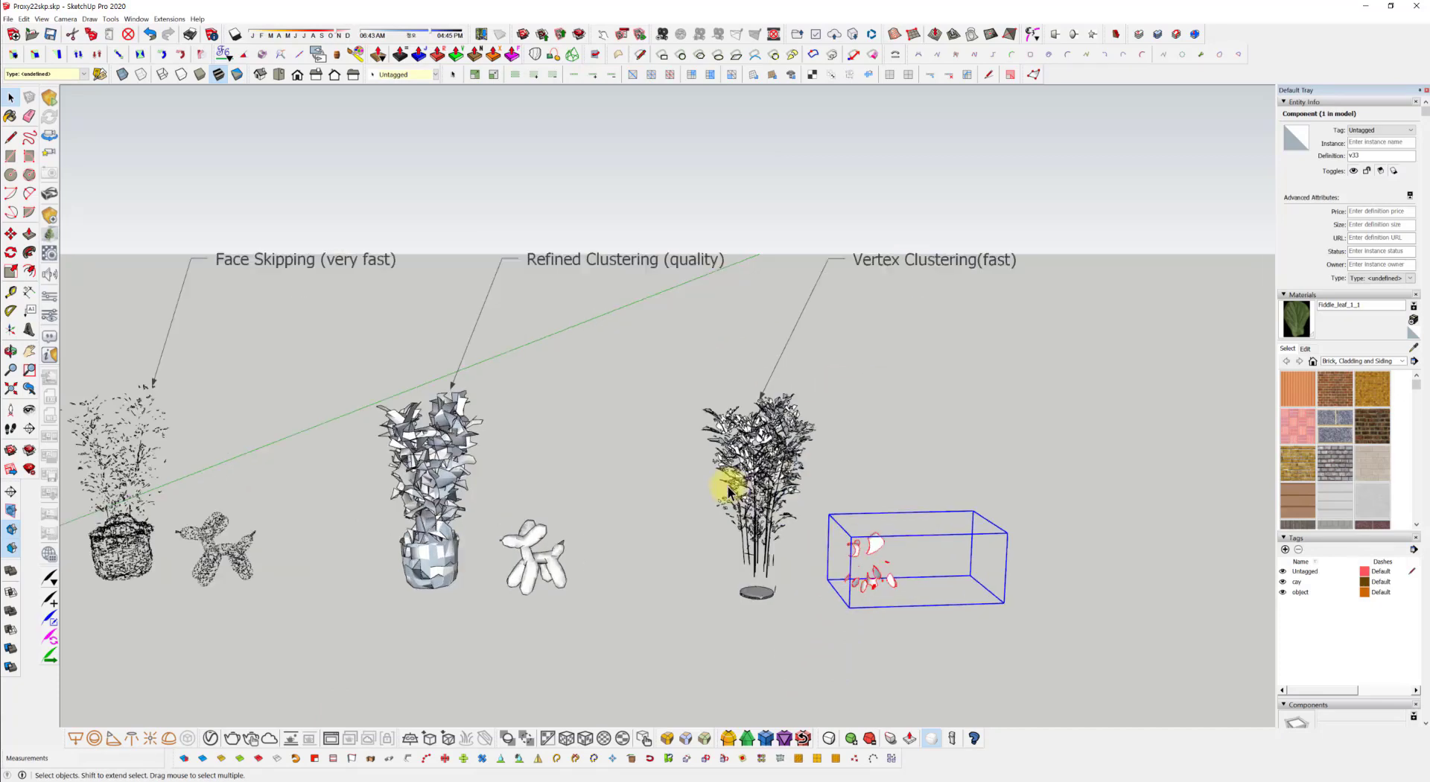
scroll(973, 537, down, 5)
scroll(894, 616, up, 4)
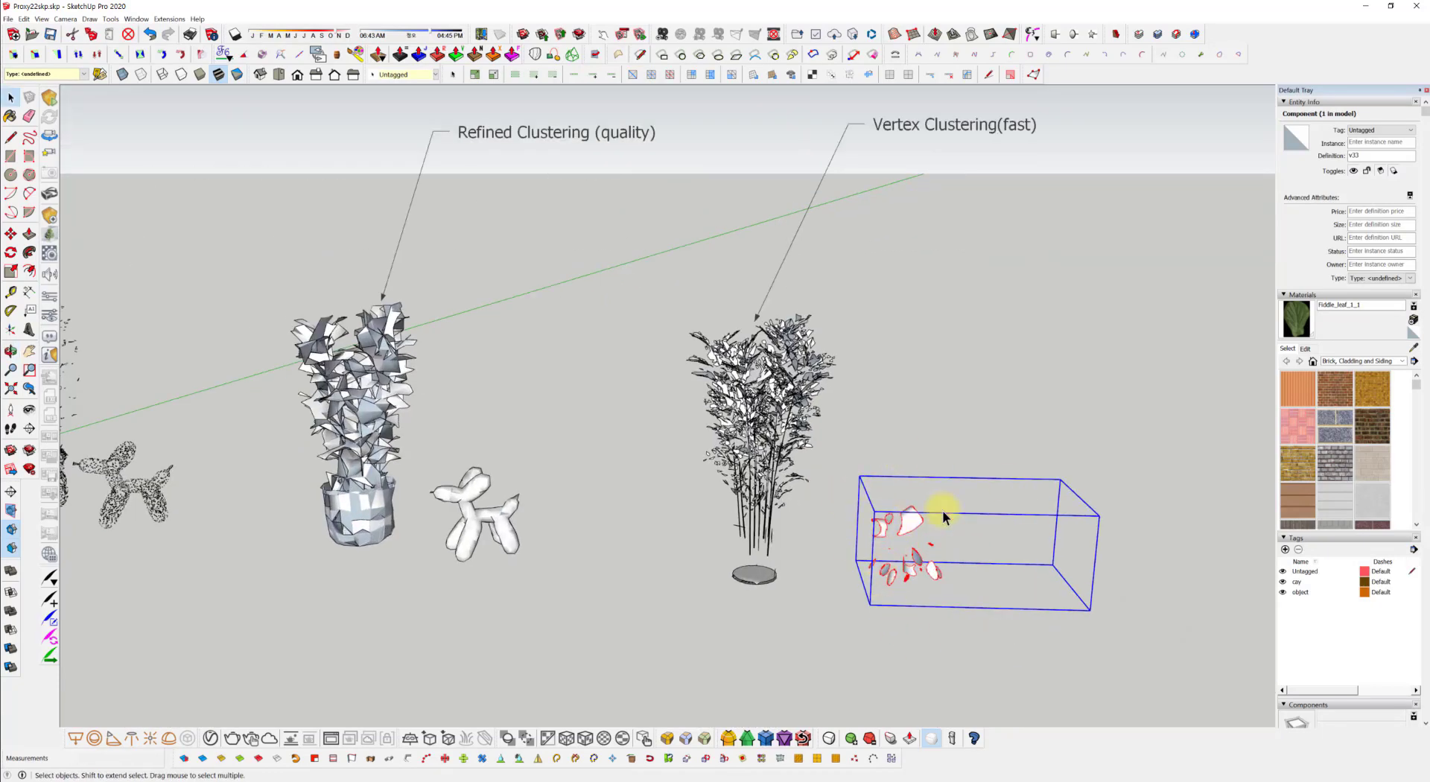
middle_drag(512, 569, 556, 558)
key(o)
middle_drag(985, 627, 771, 622)
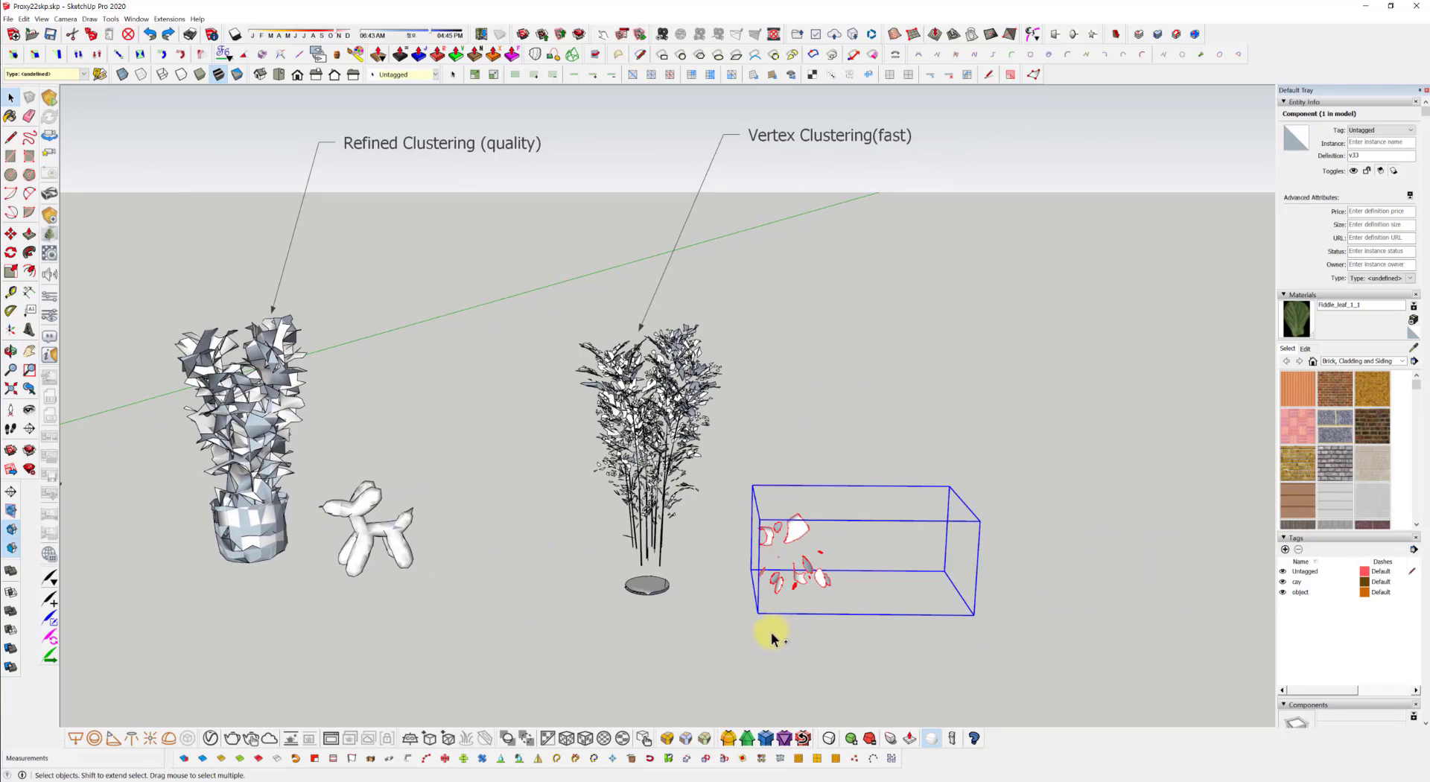
Step: Restore and select the original Vertex Clustering dog, then set up its proxy mesh export with Vertex Clustering preview and file name v33
click(770, 631)
click(784, 569)
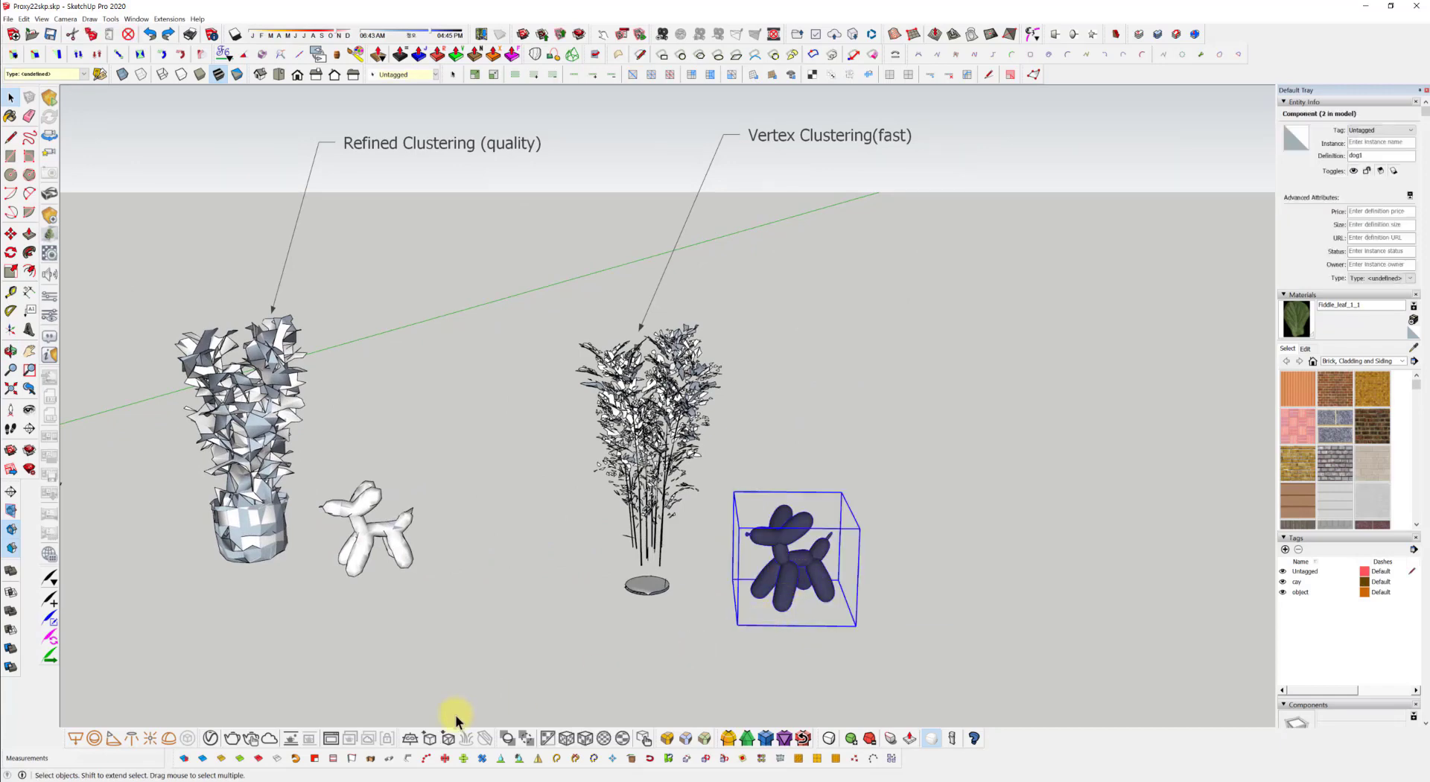
click(426, 736)
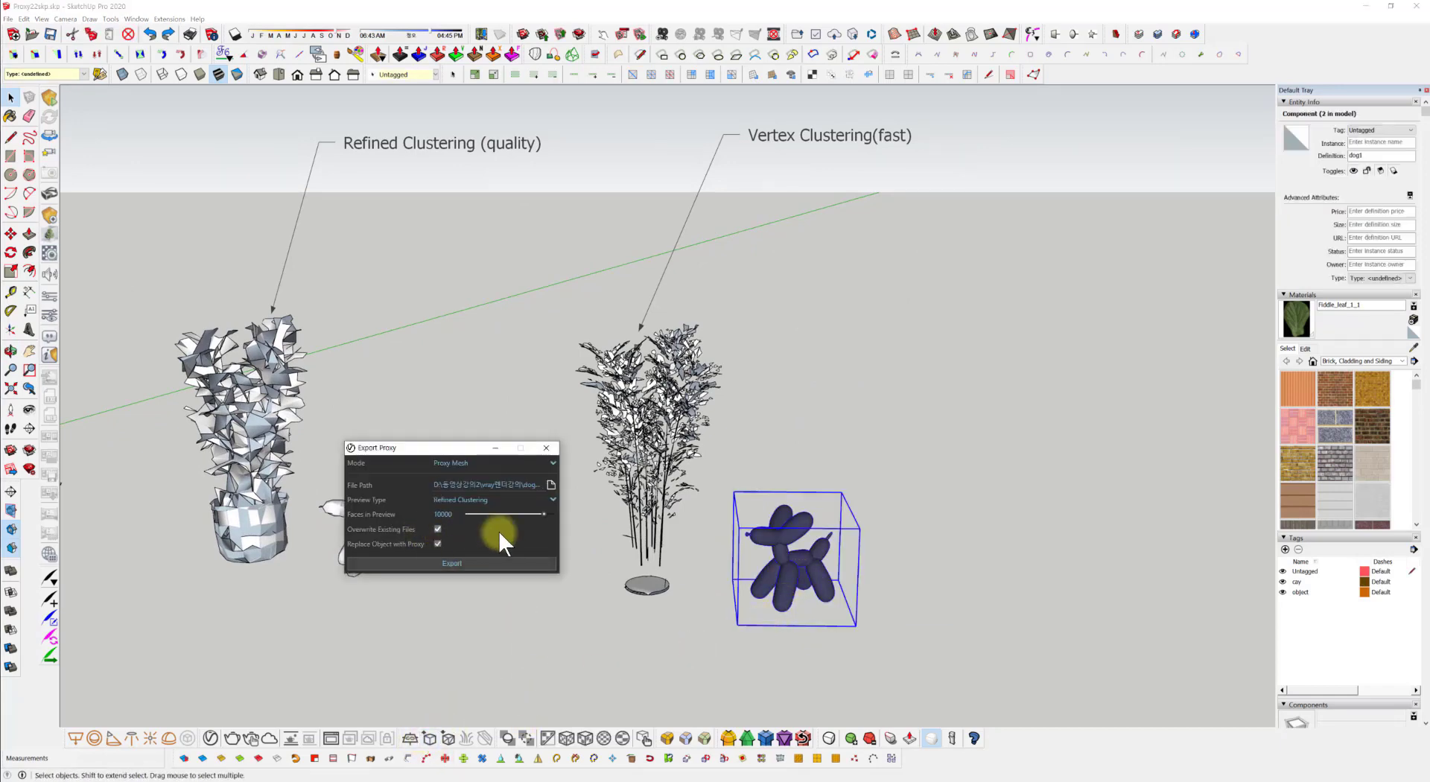
click(474, 500)
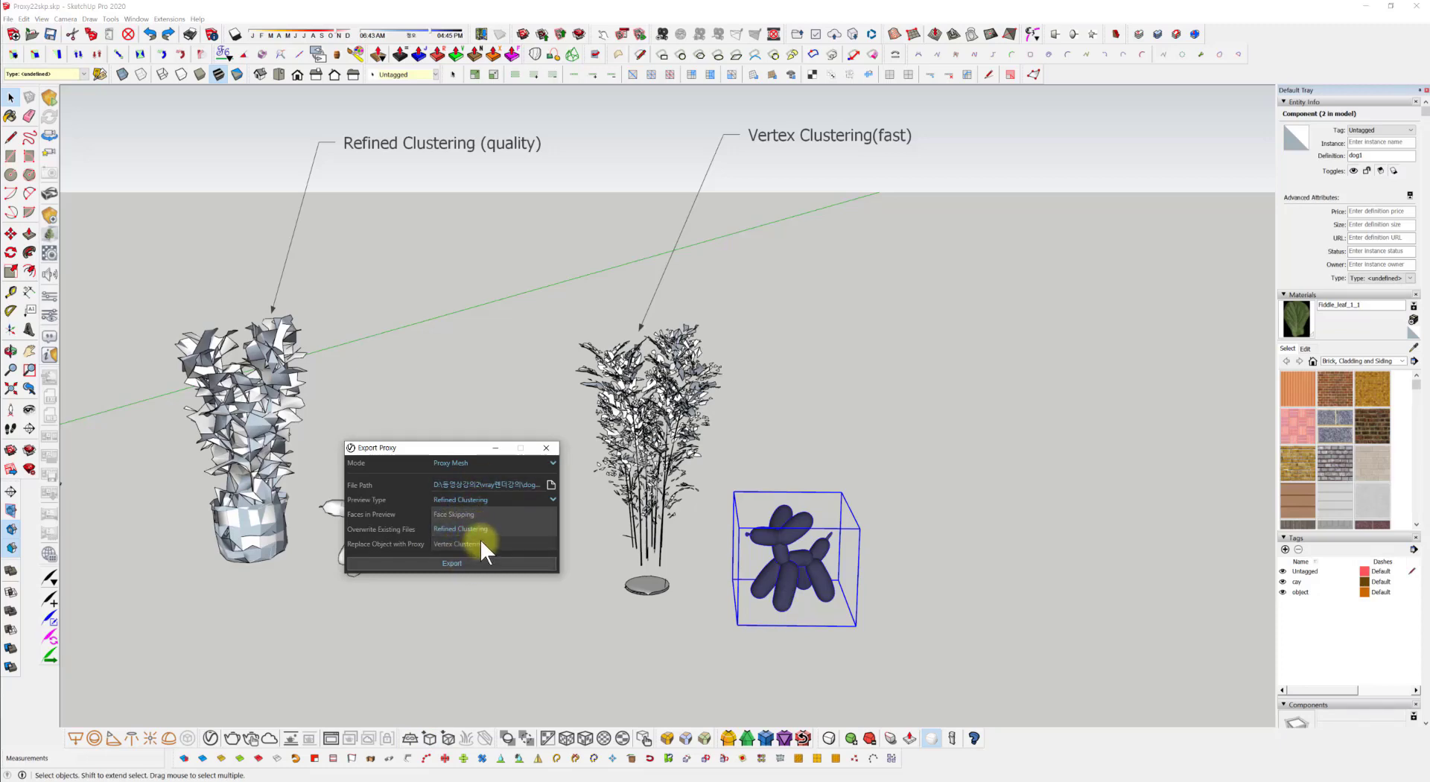
click(478, 542)
click(551, 486)
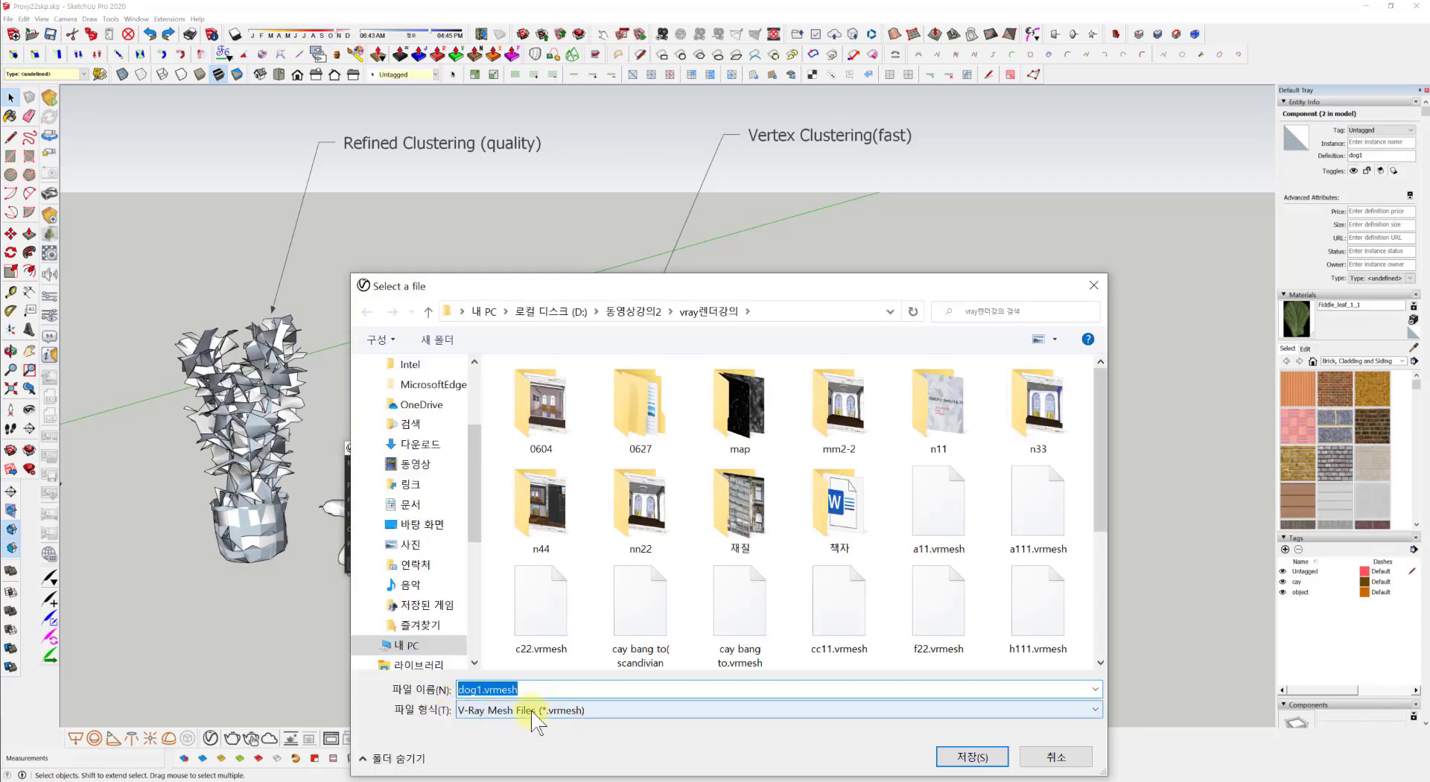
text(v33)
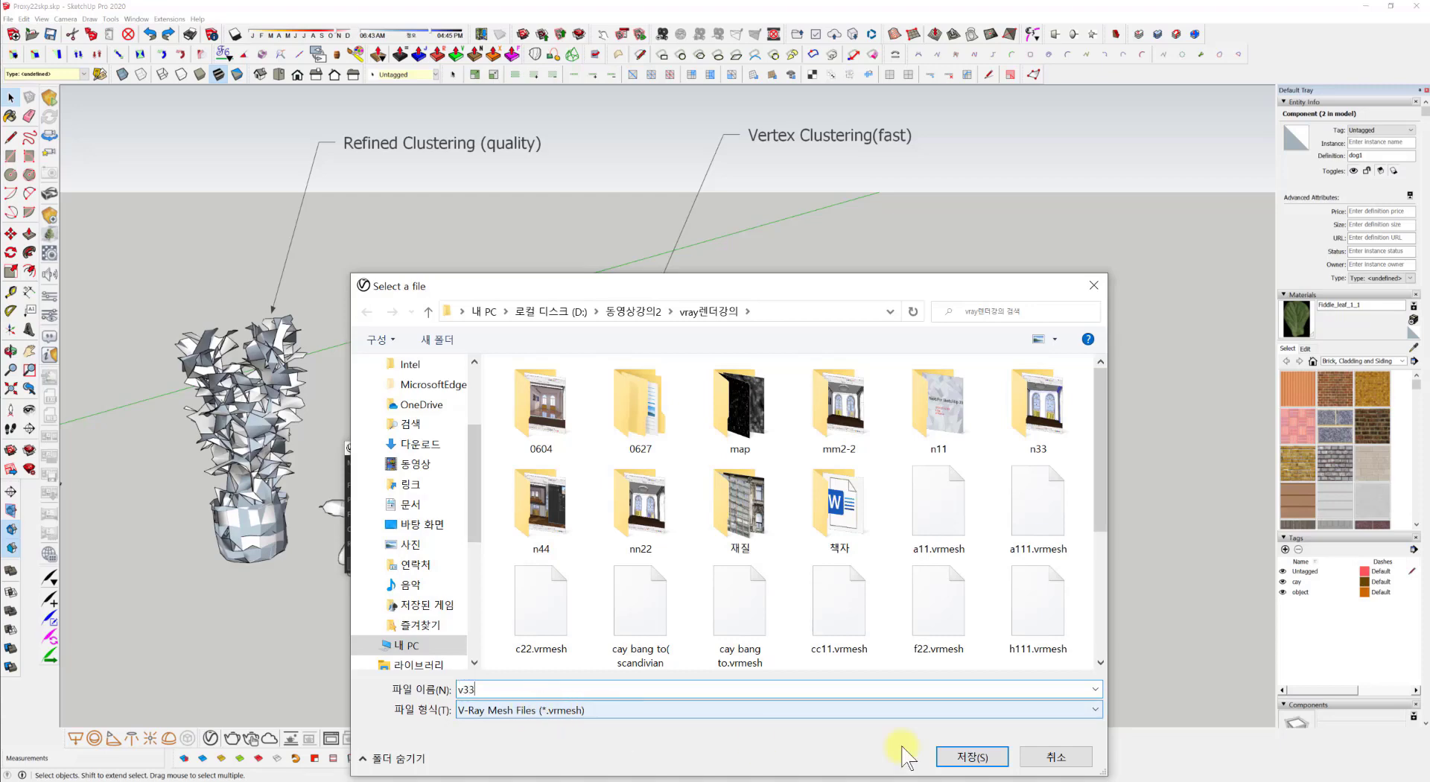
click(972, 756)
Step: Set the preview faces to 8000 and export the balloon dog proxy, replacing the original object
click(732, 400)
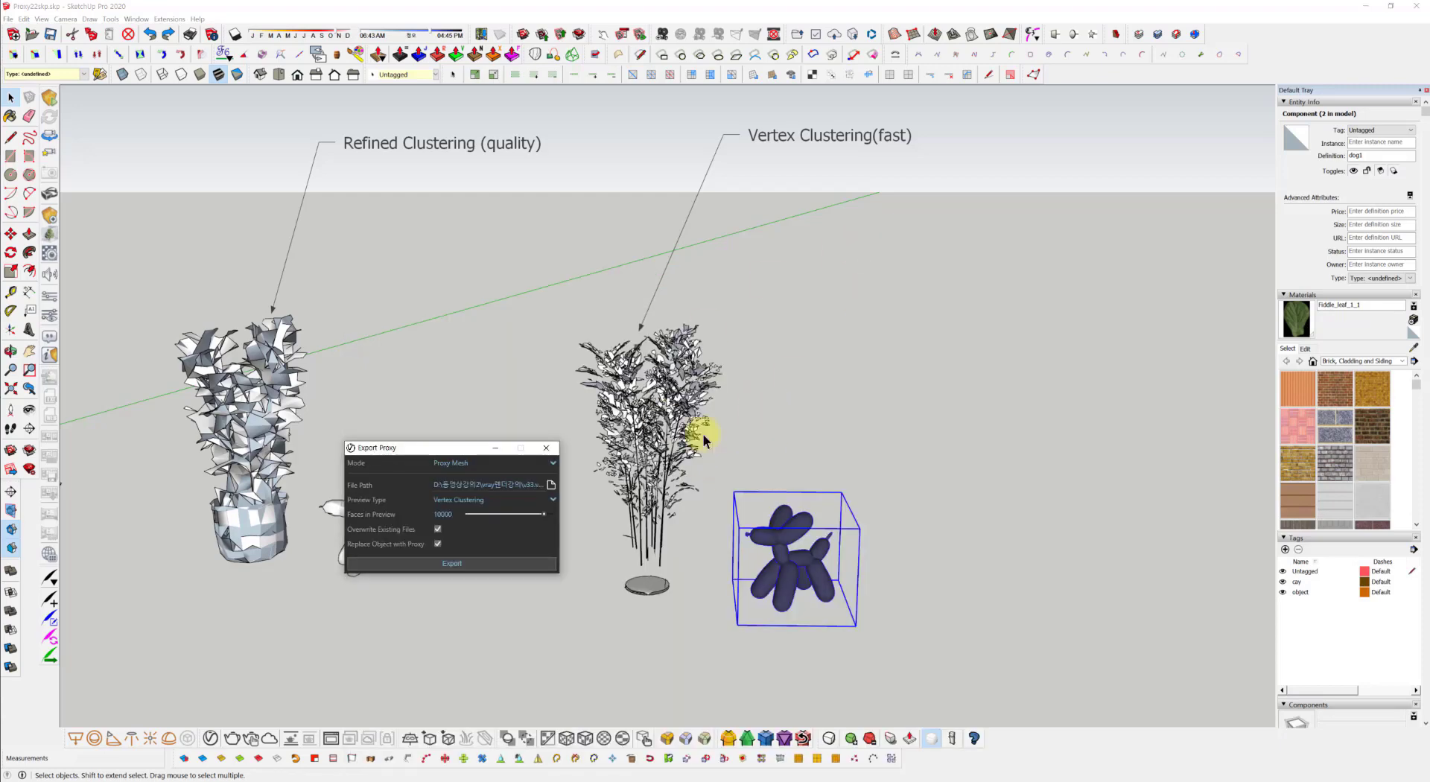
double_click(455, 515)
text(8)
click(476, 564)
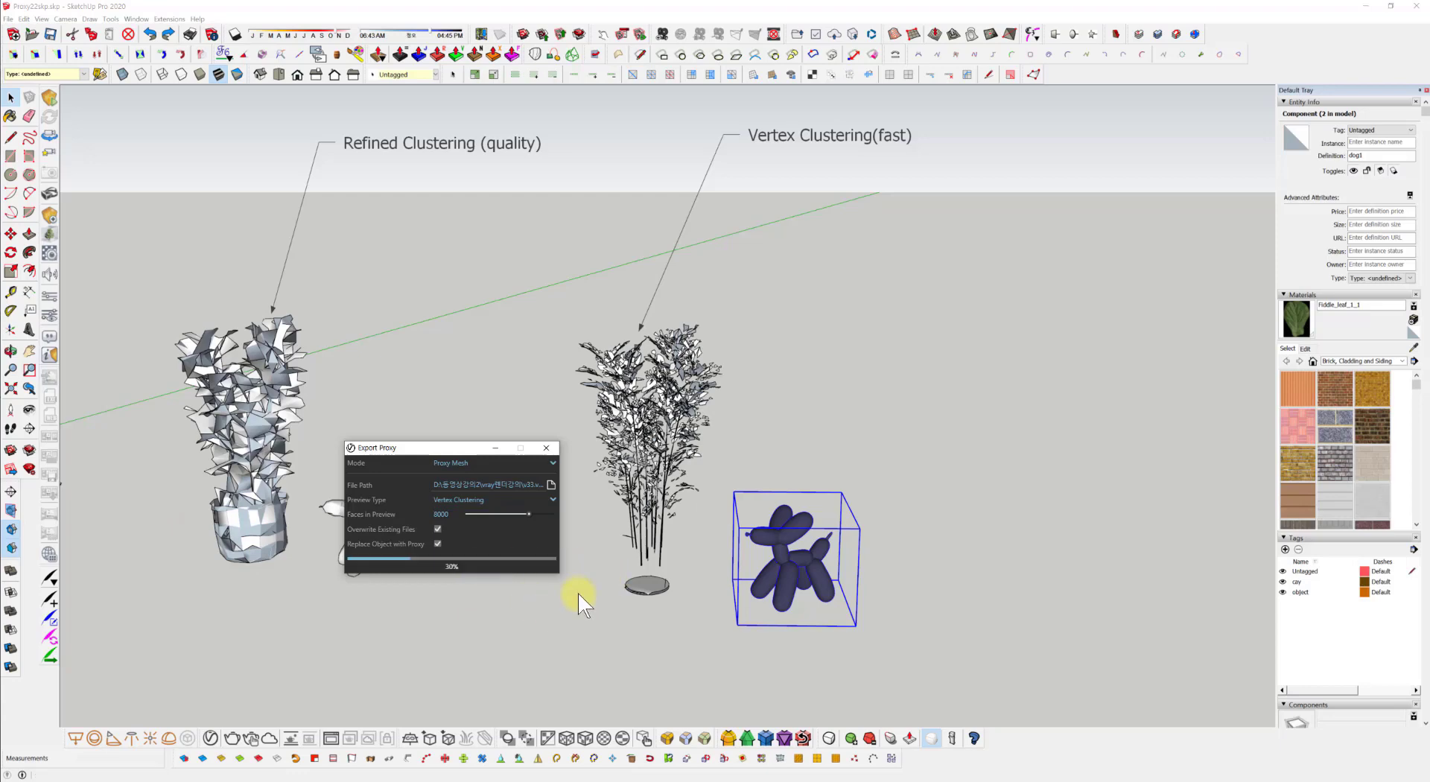
Step: Inspect the 8000-face Vertex Clustering dog proxy up close and compare it with the other labelled plant and dog pairs
click(753, 604)
scroll(730, 566, down, 2)
scroll(767, 595, up, 6)
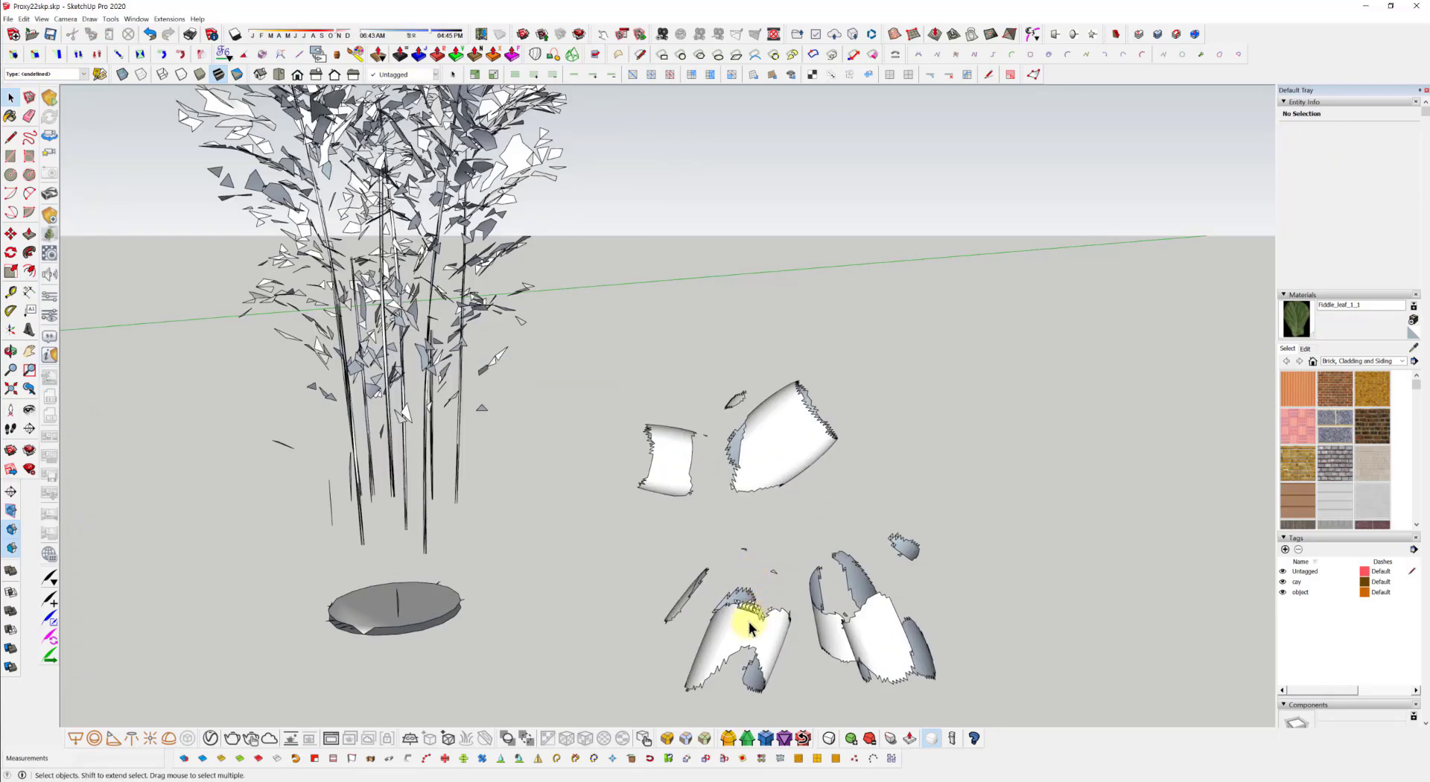
middle_drag(749, 621, 840, 564)
scroll(783, 616, down, 6)
middle_drag(782, 434, 840, 555)
scroll(833, 440, down, 4)
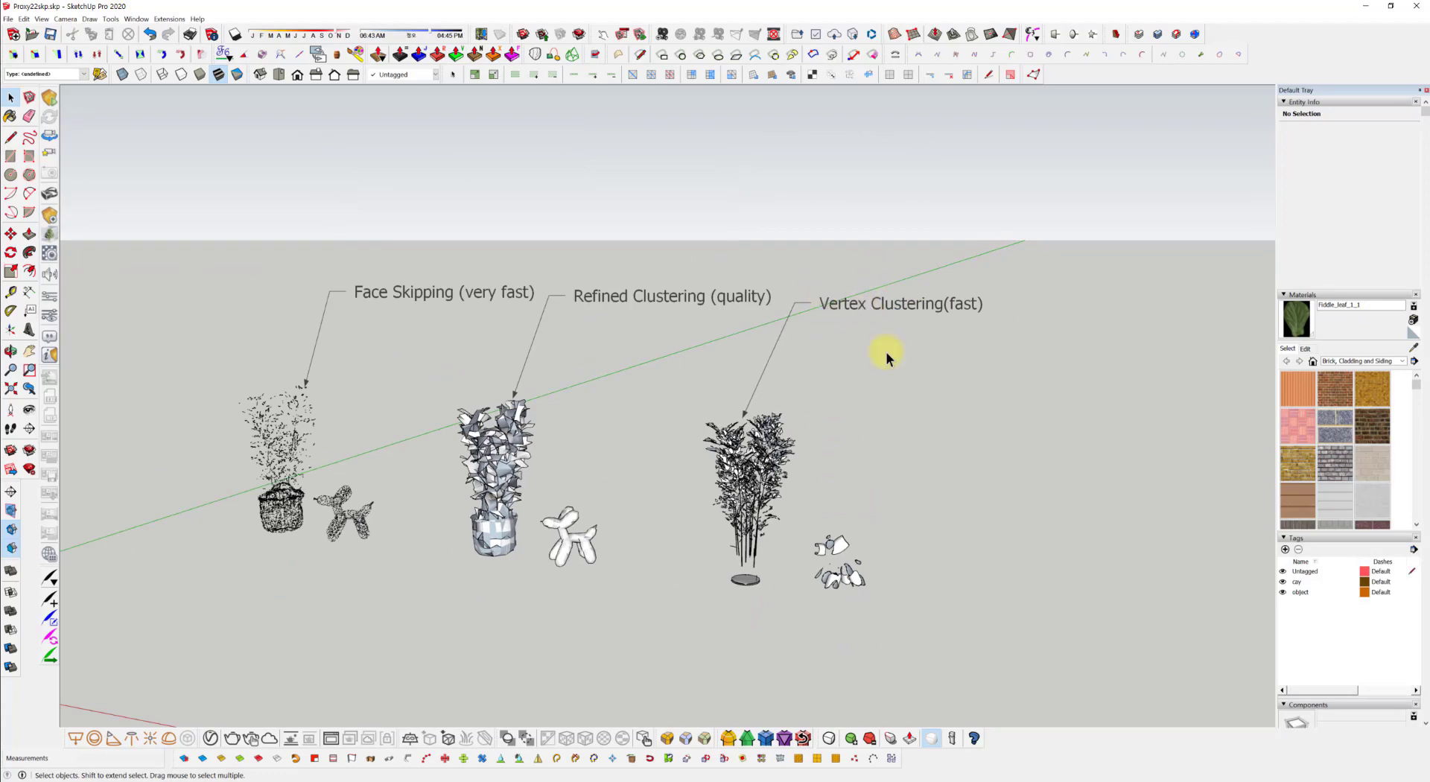
mouse_move(887, 352)
middle_down()
mouse_move(903, 543)
mouse_move(789, 569)
middle_up()
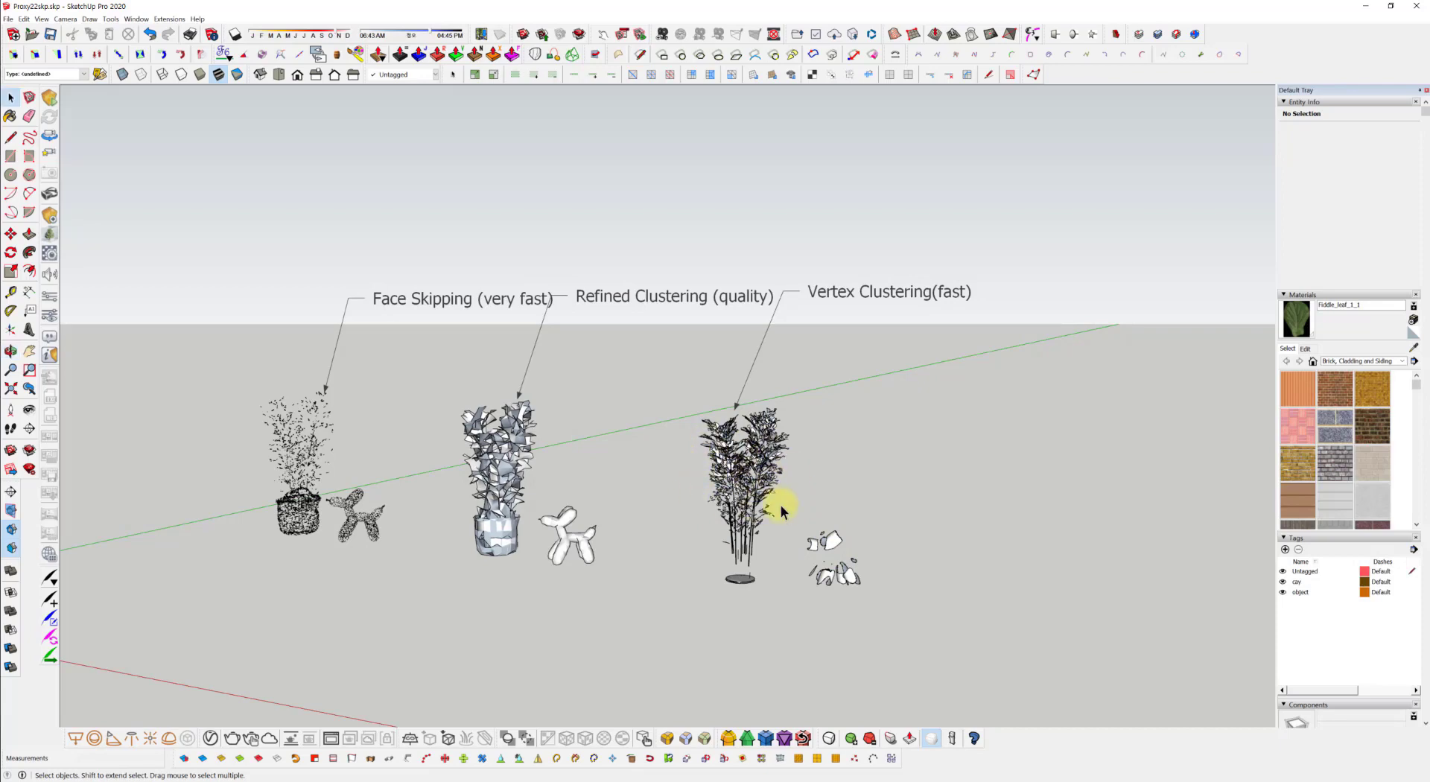
middle_drag(891, 365, 858, 225)
mouse_move(830, 545)
middle_down()
mouse_move(824, 561)
mouse_move(629, 596)
mouse_move(856, 583)
mouse_move(824, 553)
middle_up()
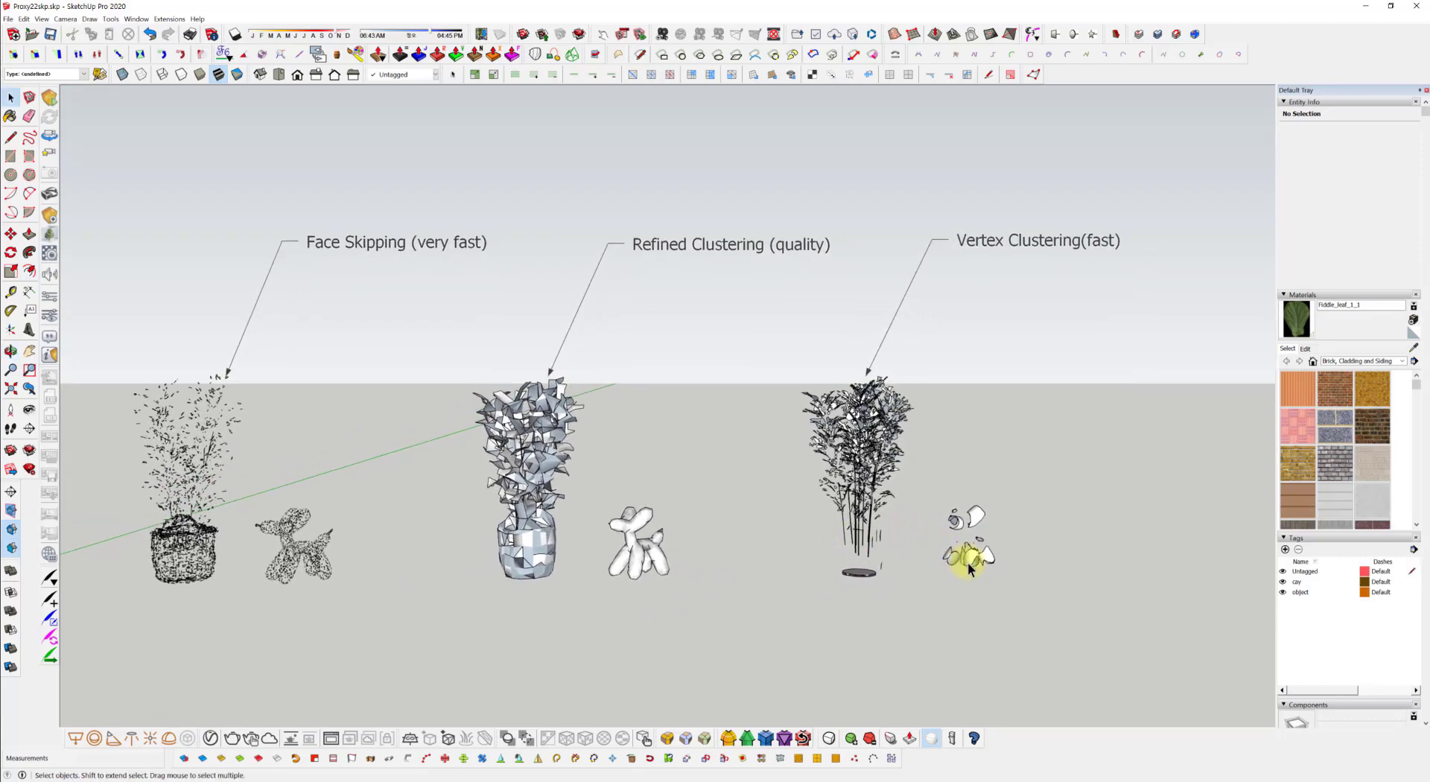
Step: Undo the 8000-face proxy export, select the restored balloon dog and start its proxy export again
key(ctrl+z)
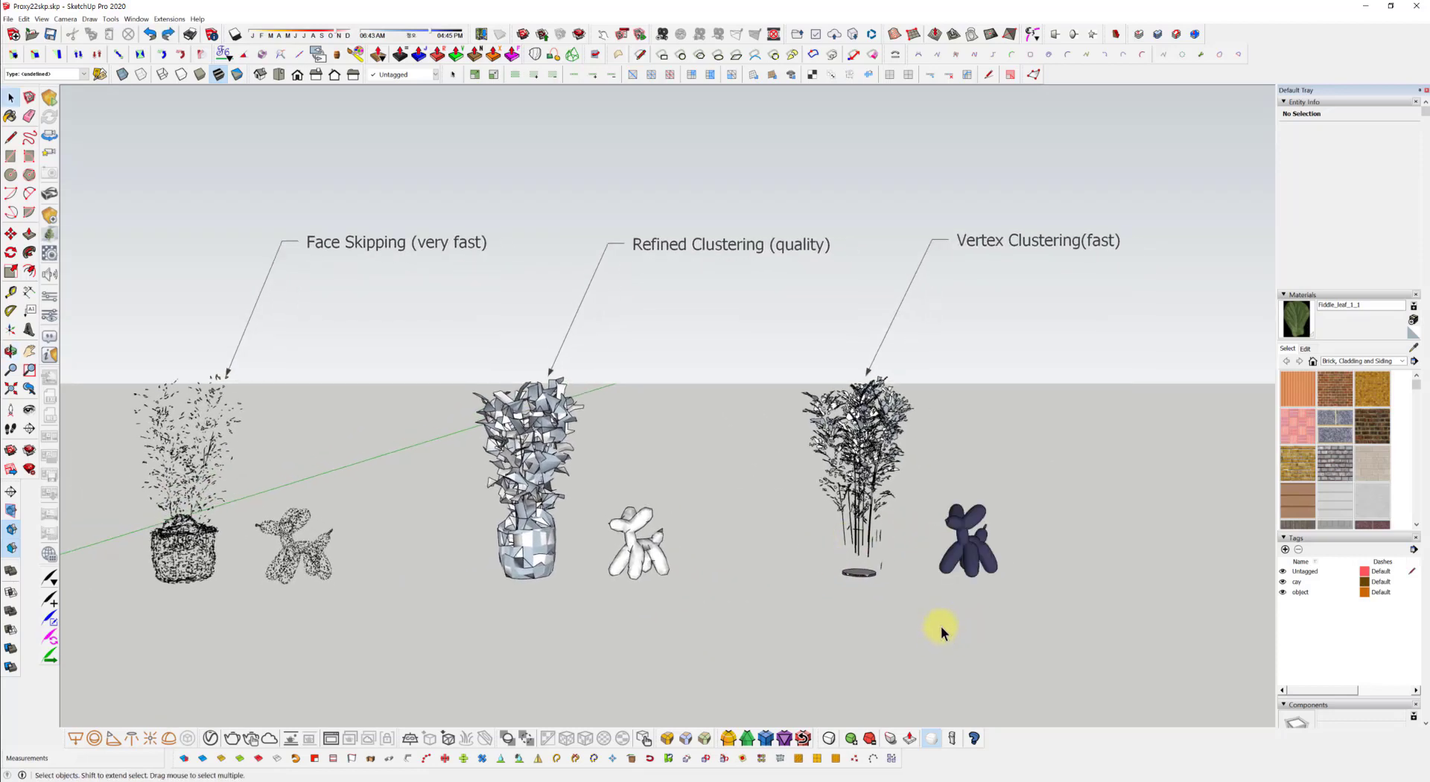
click(972, 538)
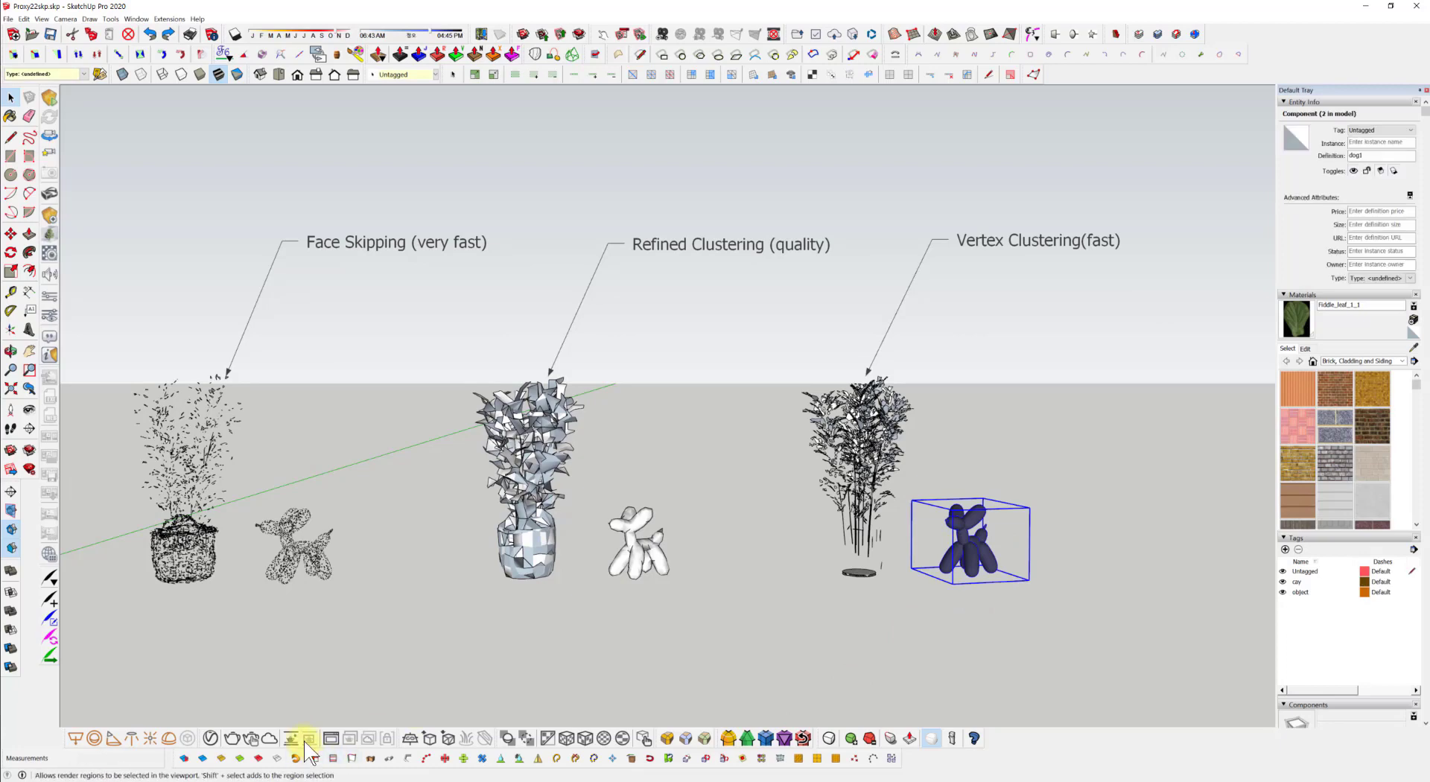
click(429, 740)
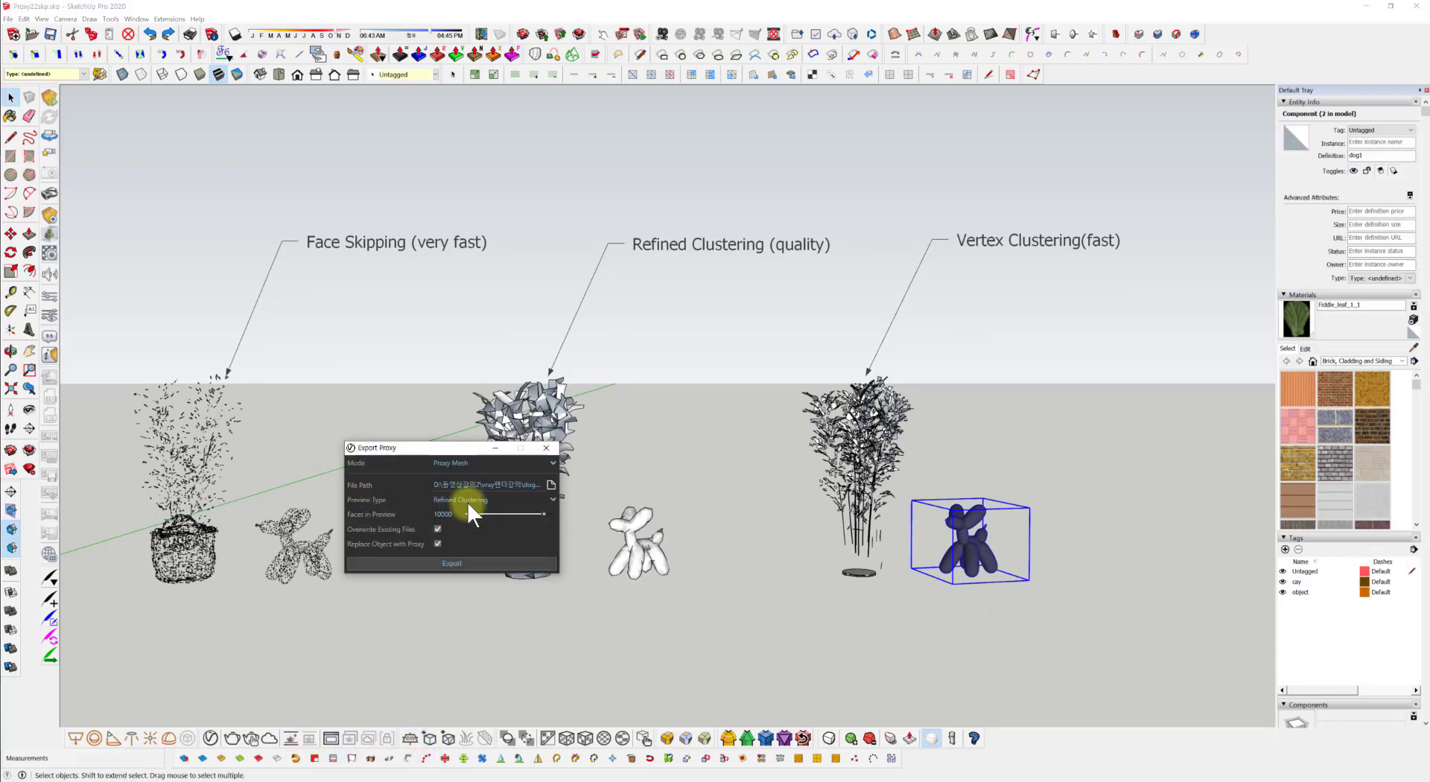
Step: Export the balloon dog as vv22 with the Vertex Clustering preview type and 10000 preview faces, replacing the original object
click(552, 485)
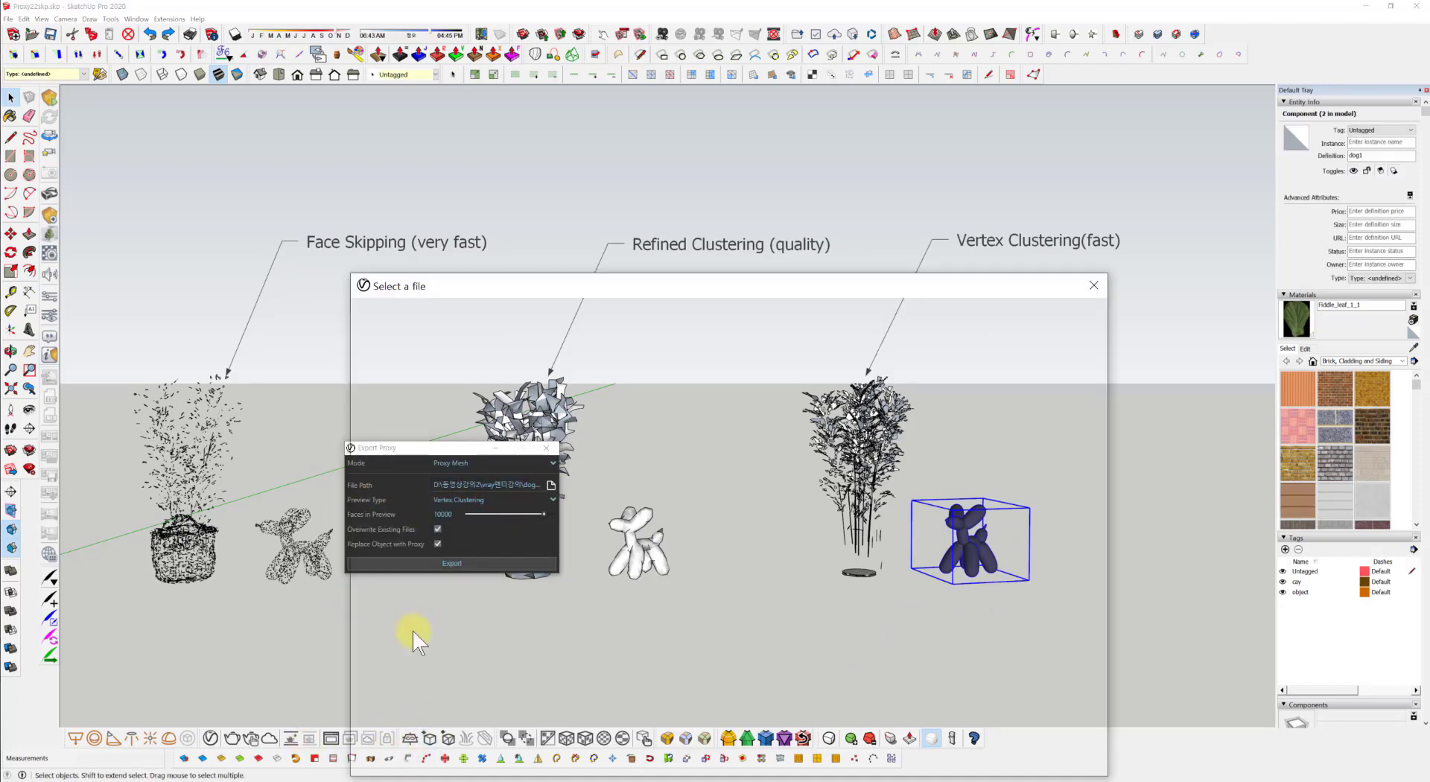
text(vv22)
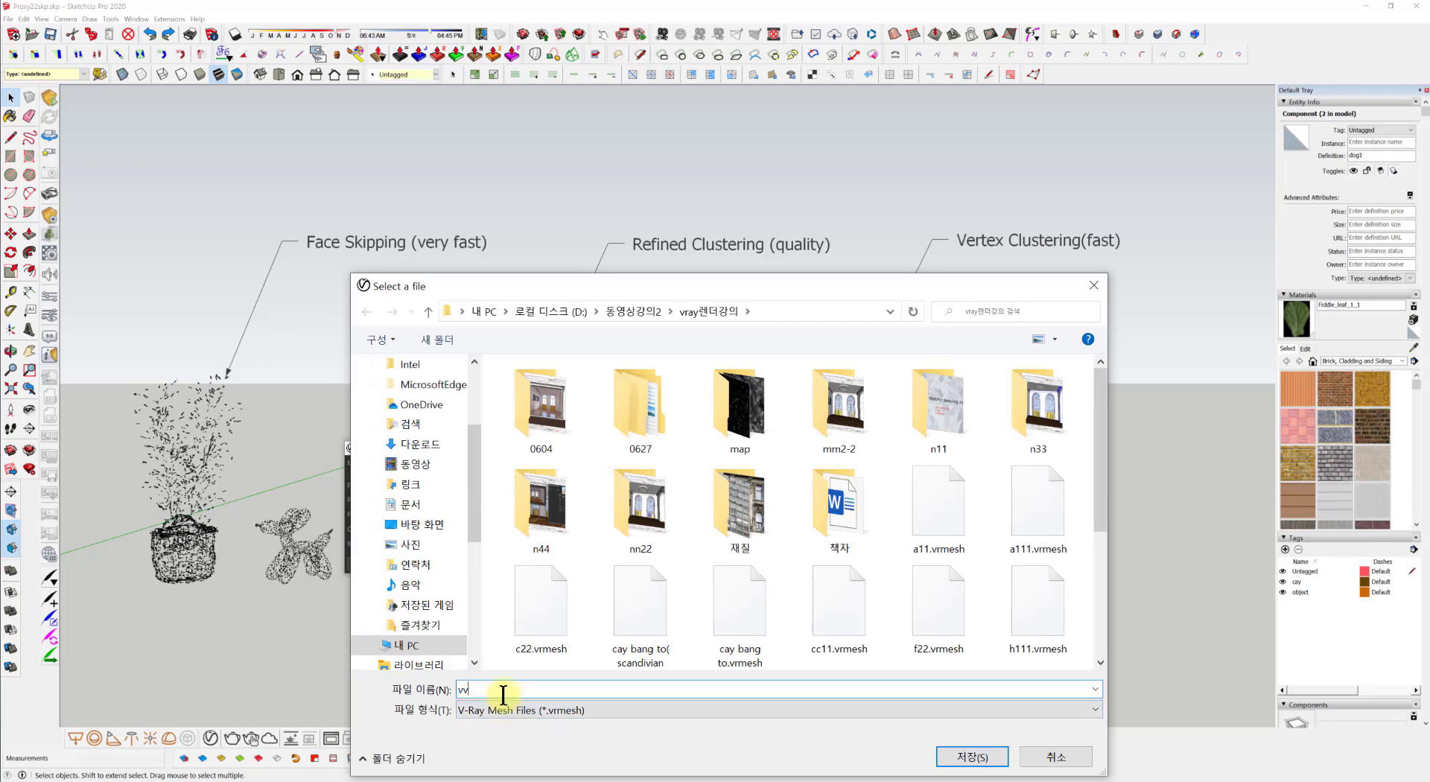
click(990, 758)
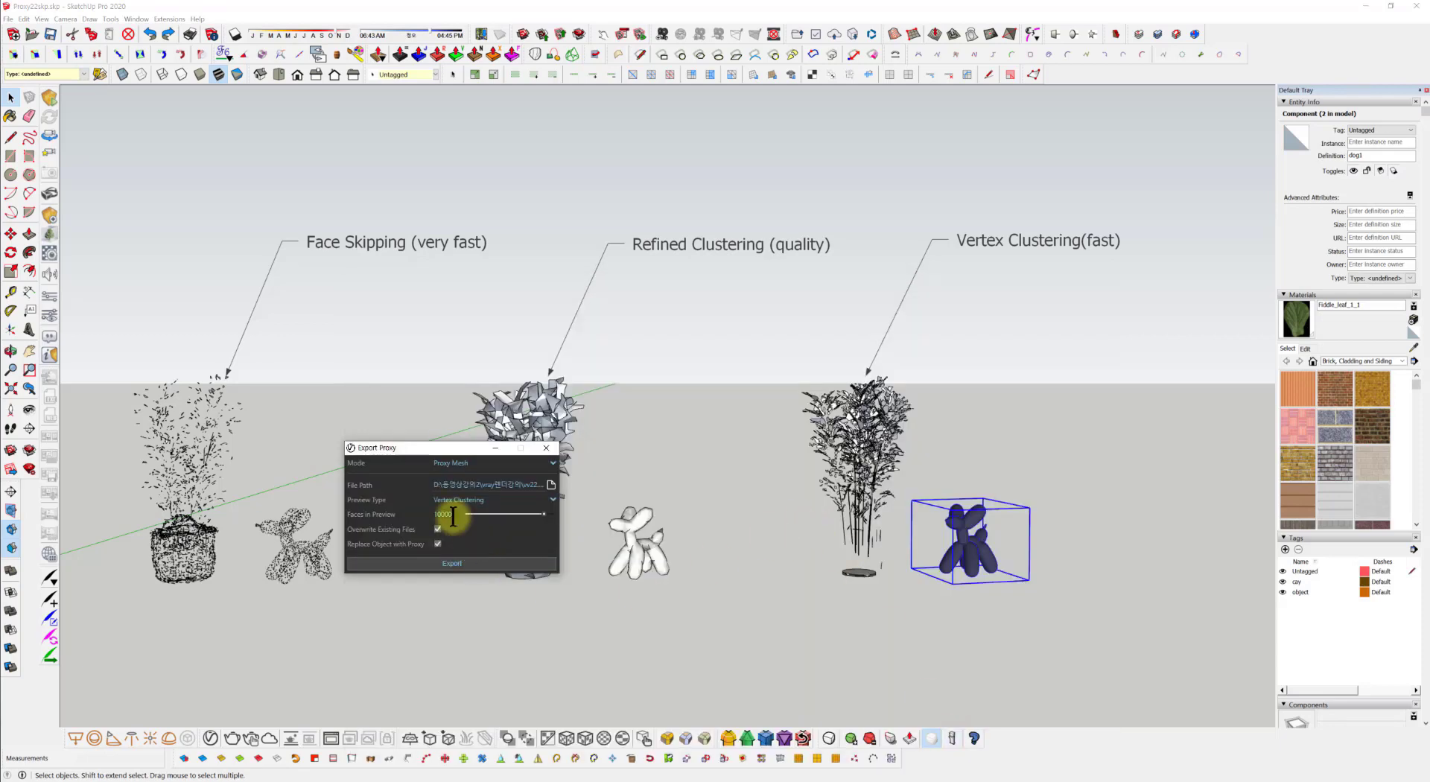
click(454, 563)
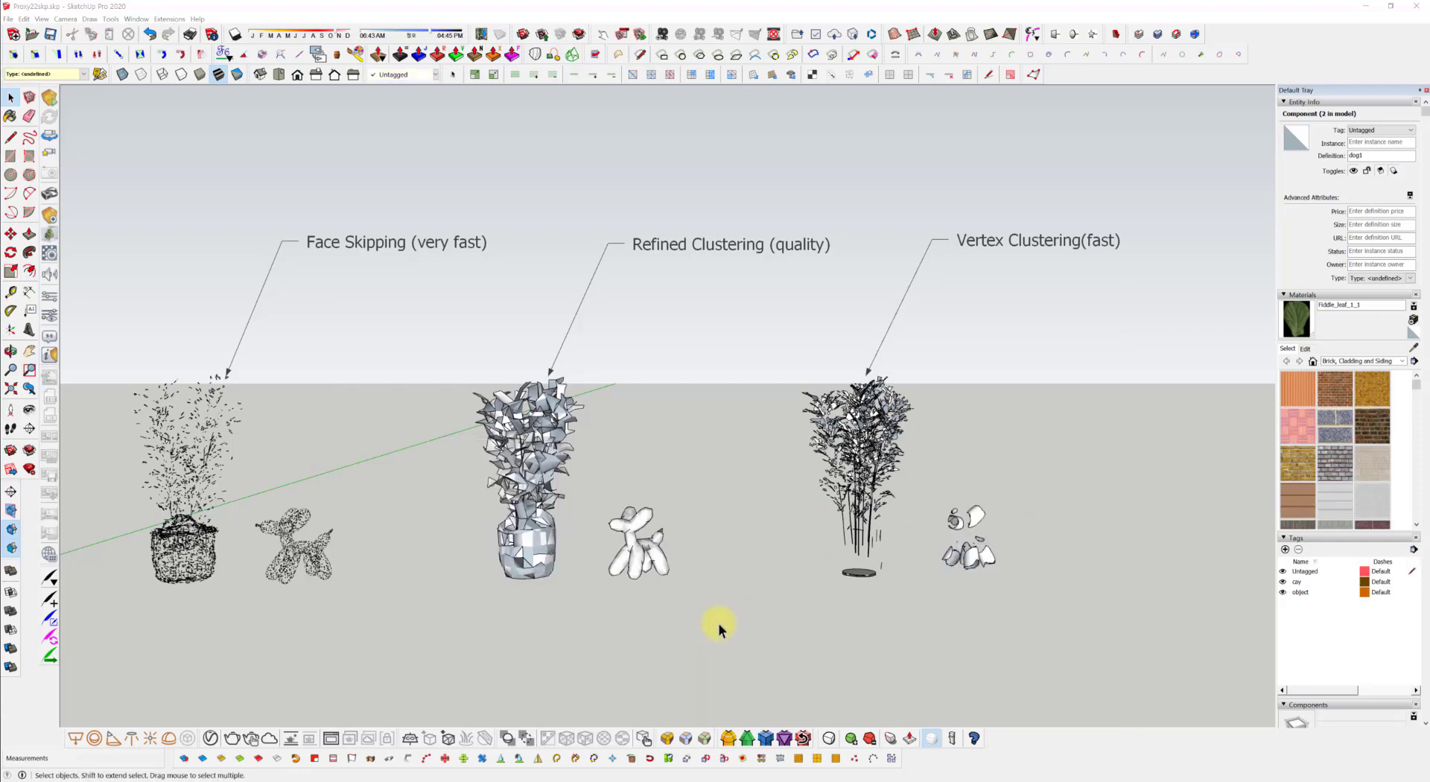
Step: Examine the vv22 dog proxy up close and compare it with the Face Skipping and Refined Clustering pairs
middle_drag(941, 617, 952, 560)
scroll(952, 560, up, 5)
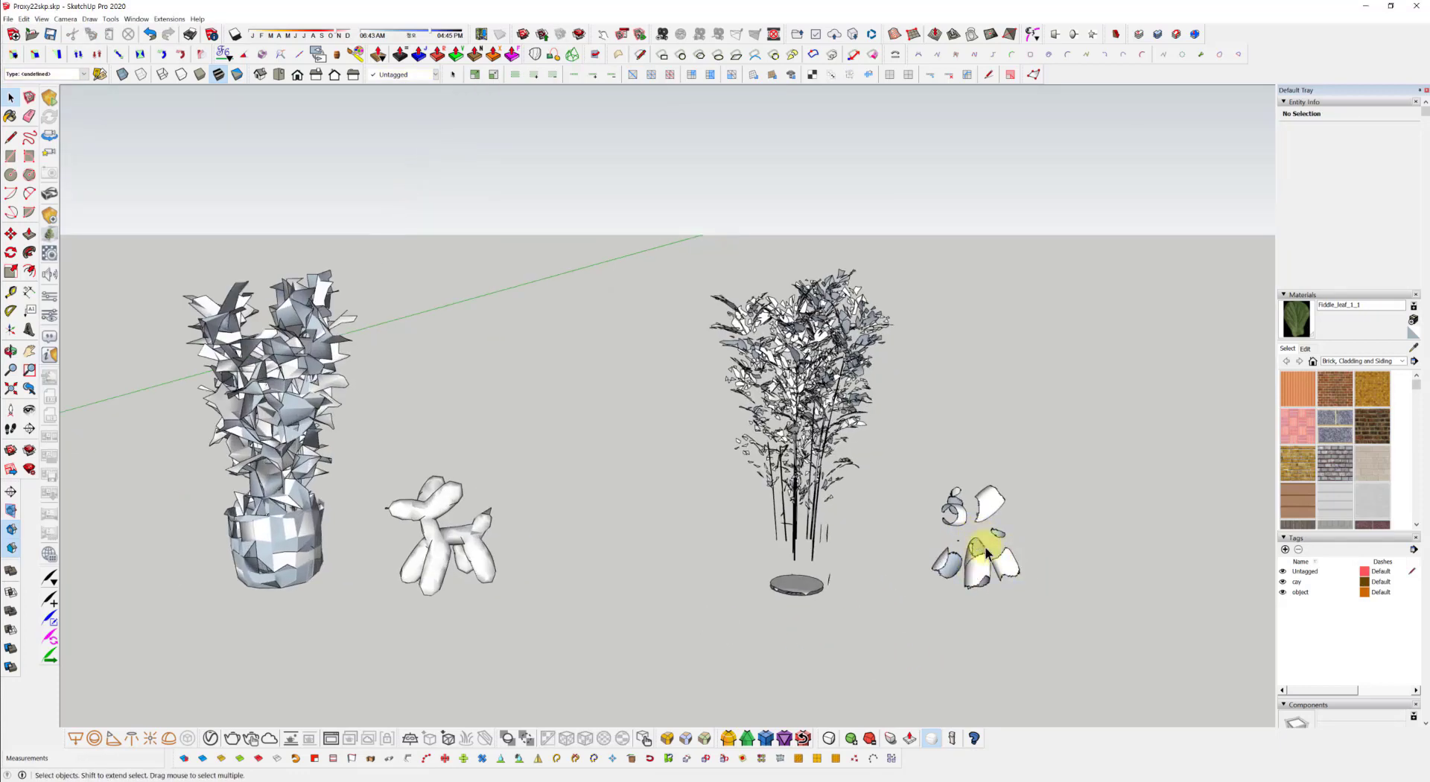
click(972, 566)
scroll(757, 600, down, 5)
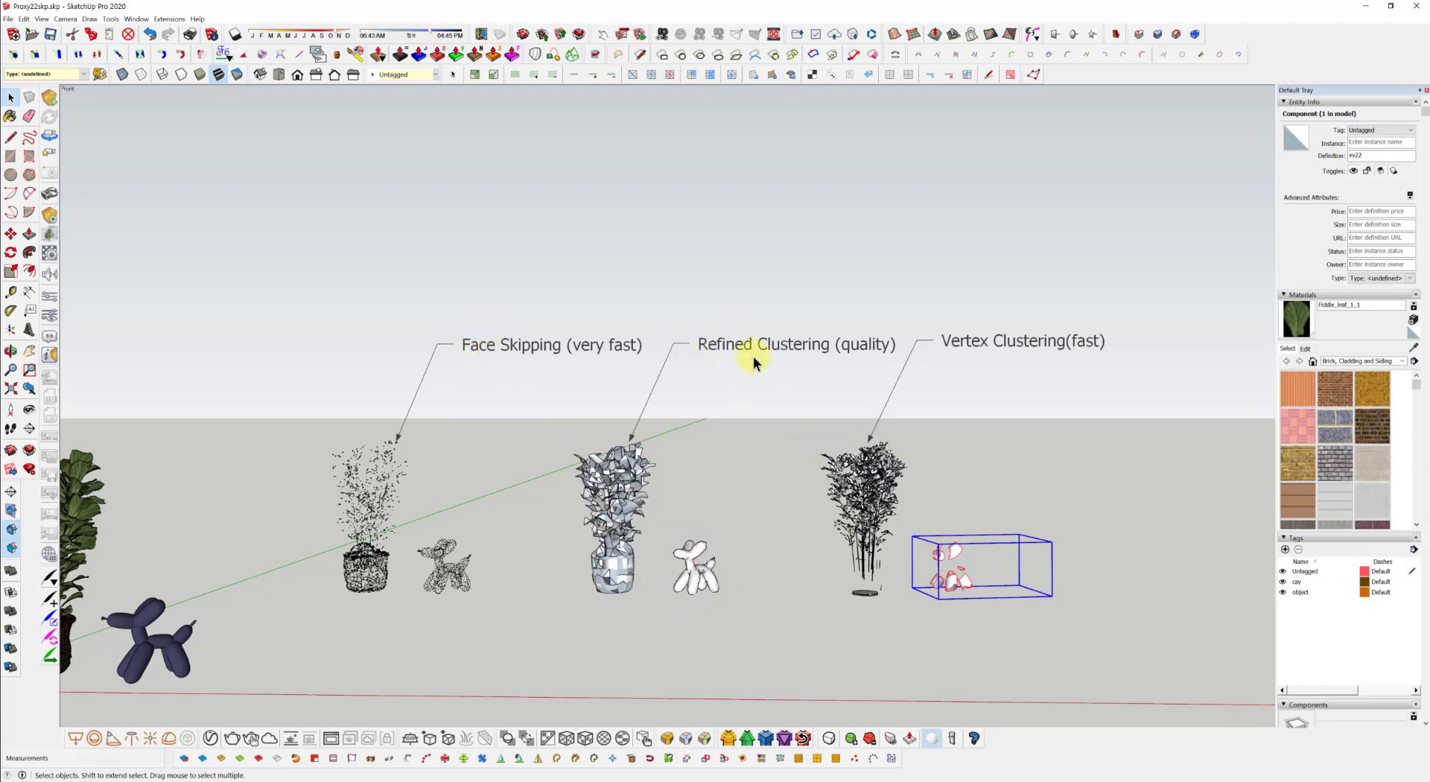
scroll(1002, 569, up, 2)
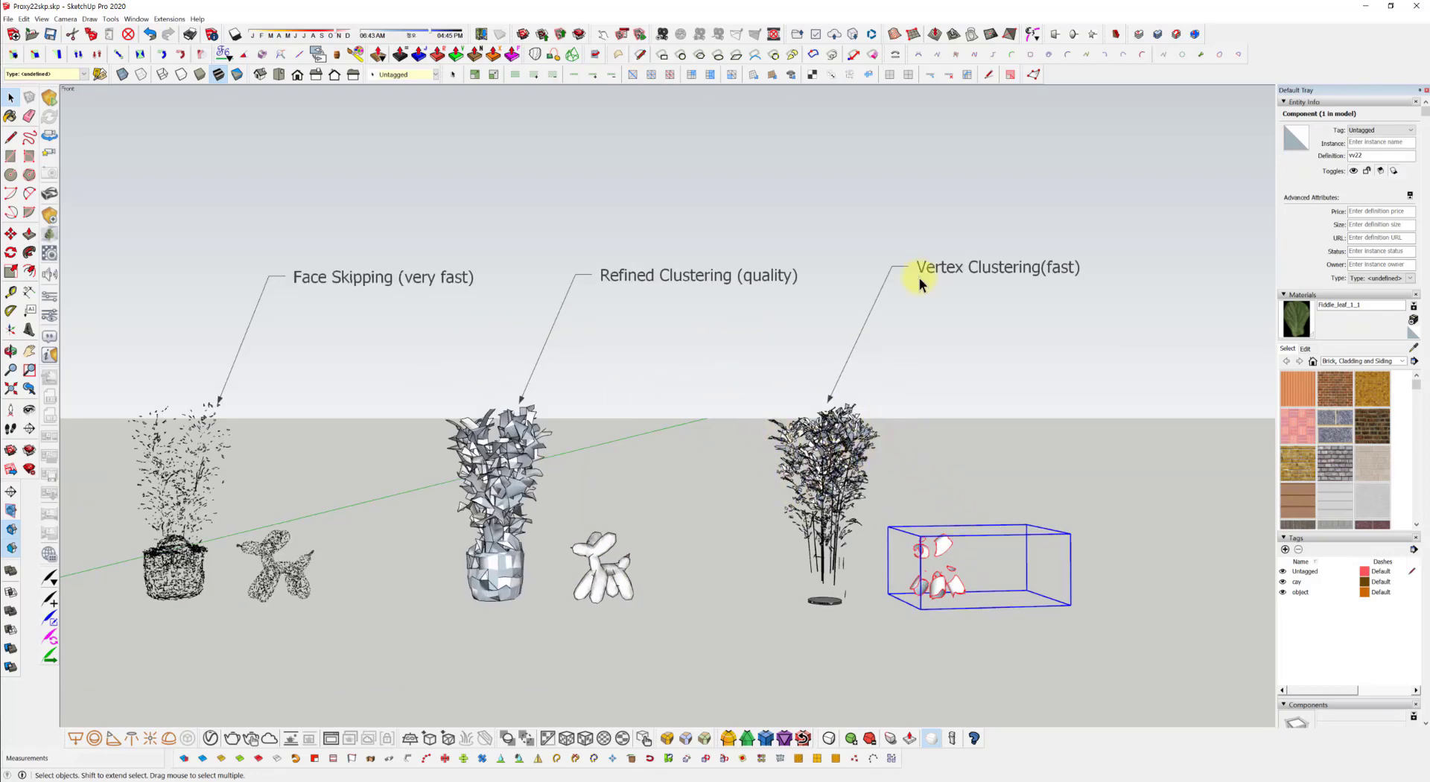
middle_drag(693, 405, 639, 596)
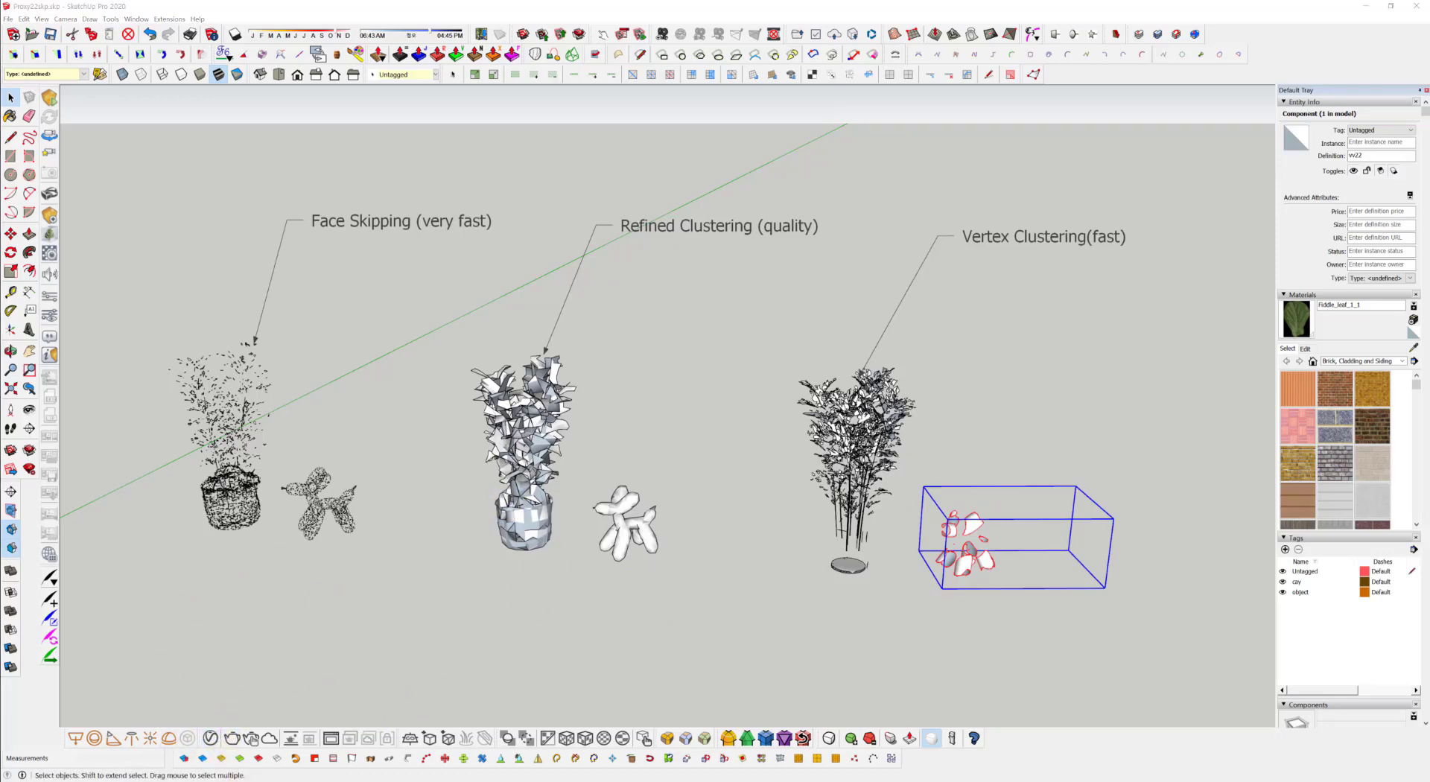
Step: Open the V-Ray Asset Editor and filter the scene assets to show only geometries
drag(0, 237, 369, 68)
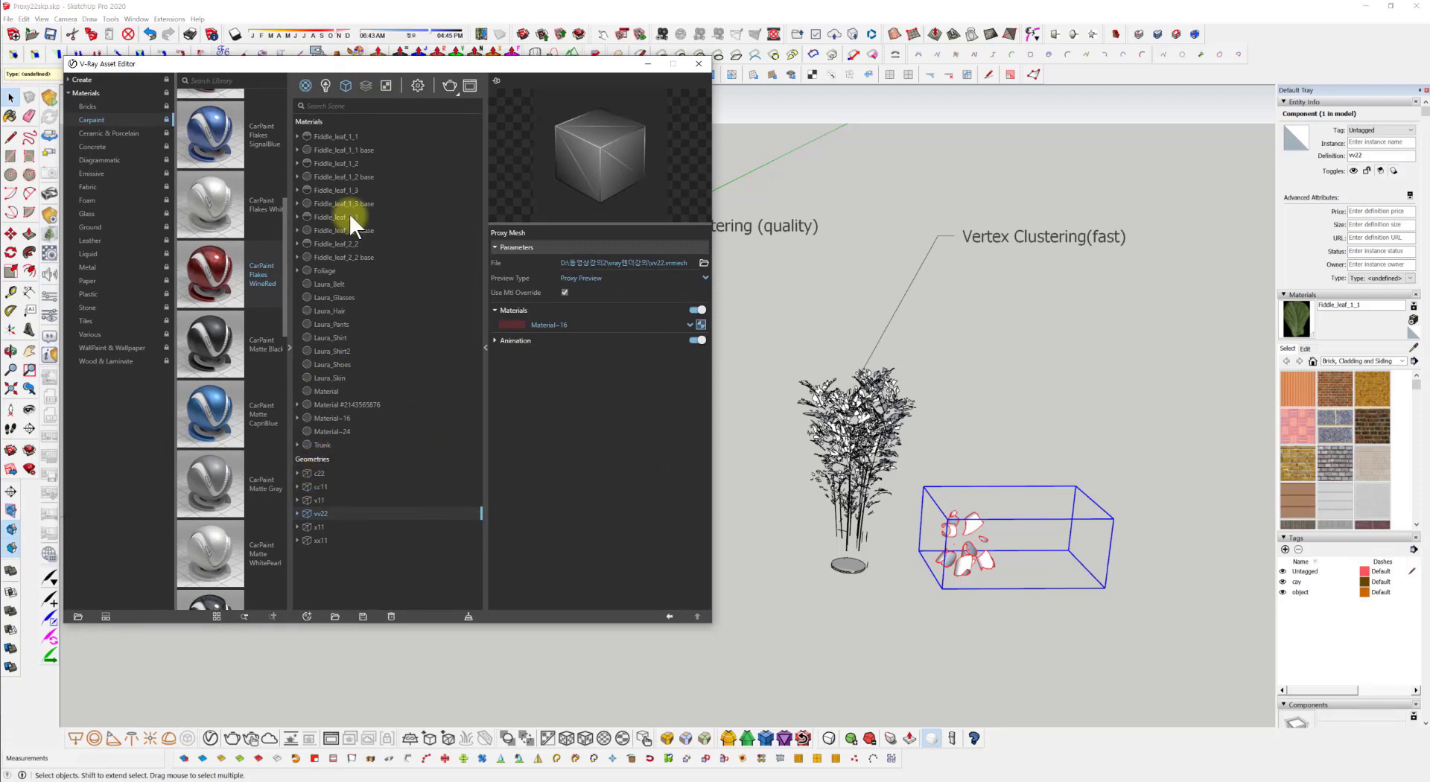
click(364, 87)
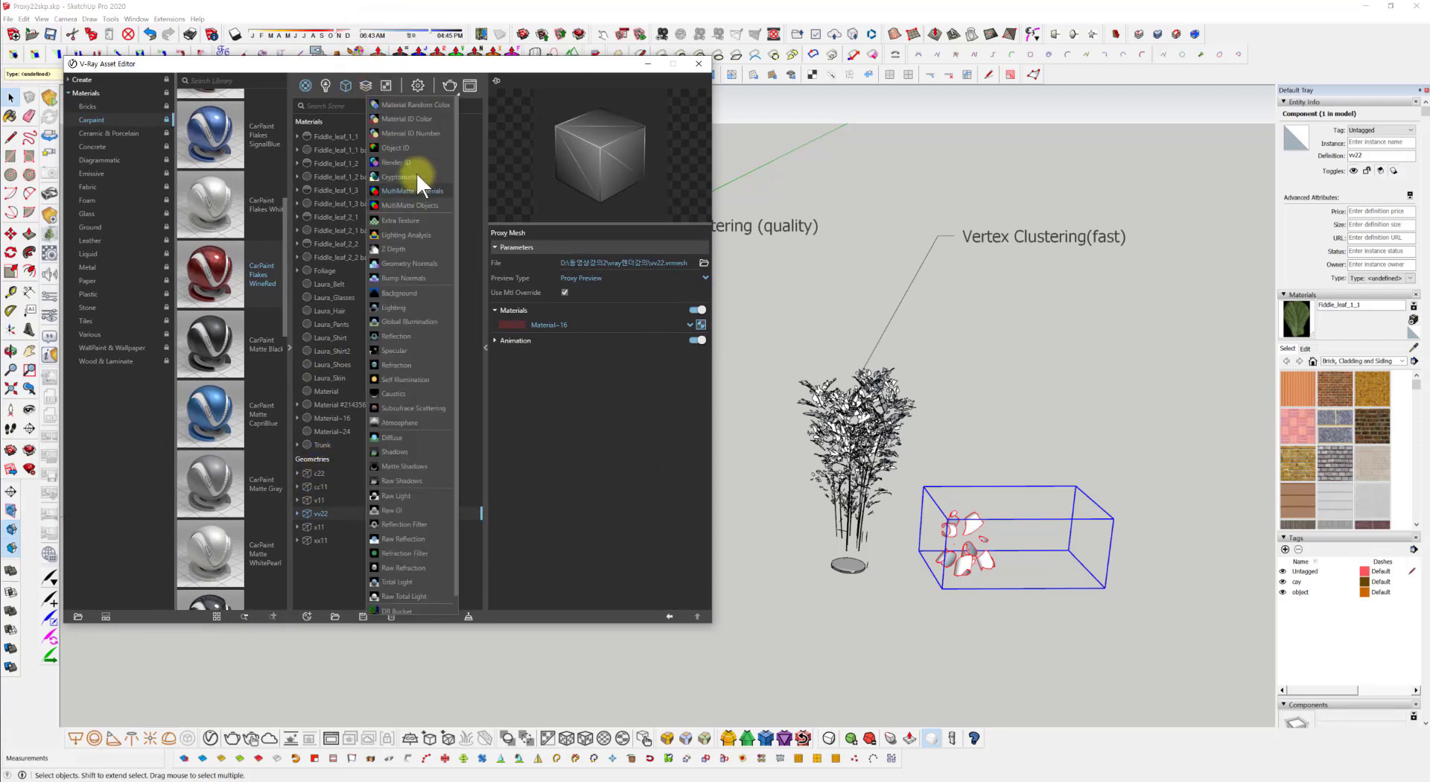
click(343, 86)
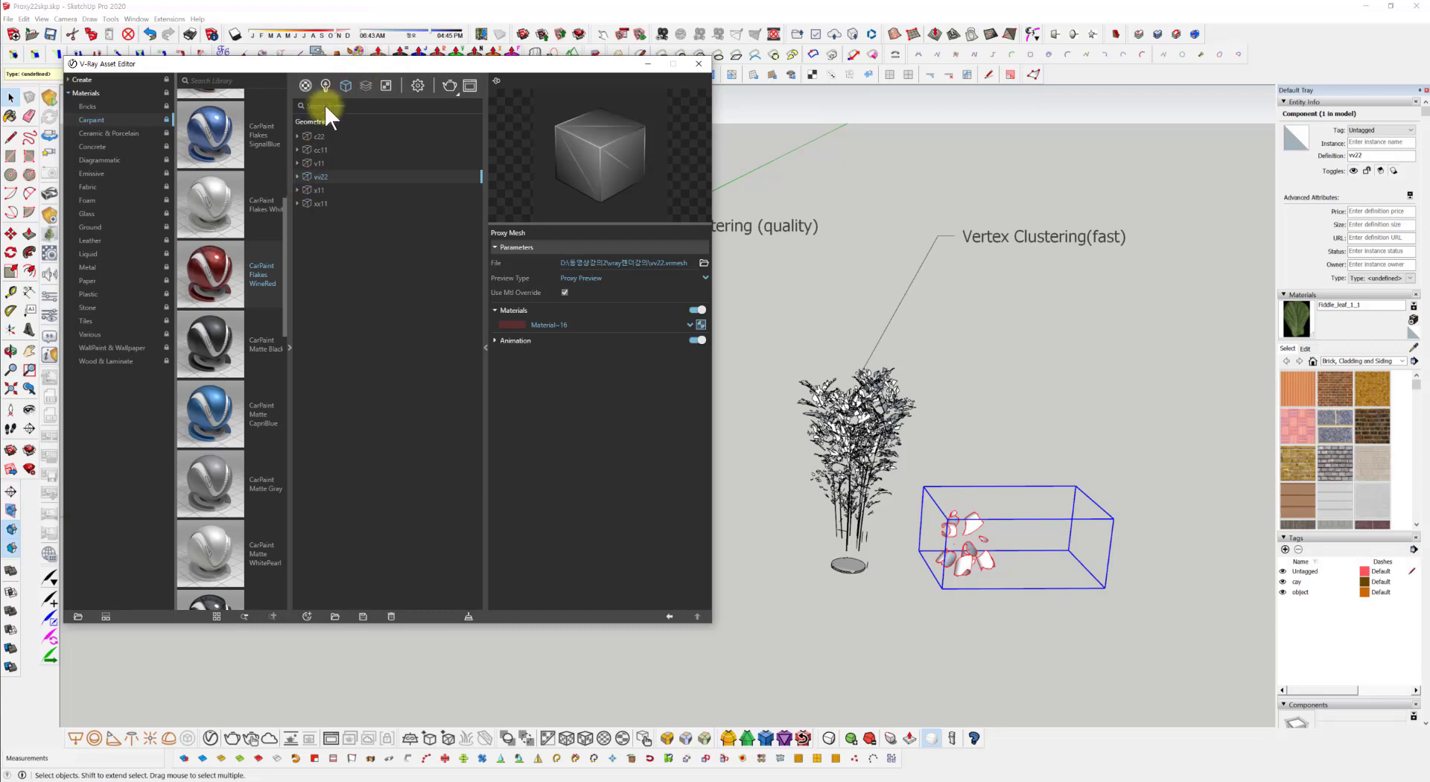
click(306, 85)
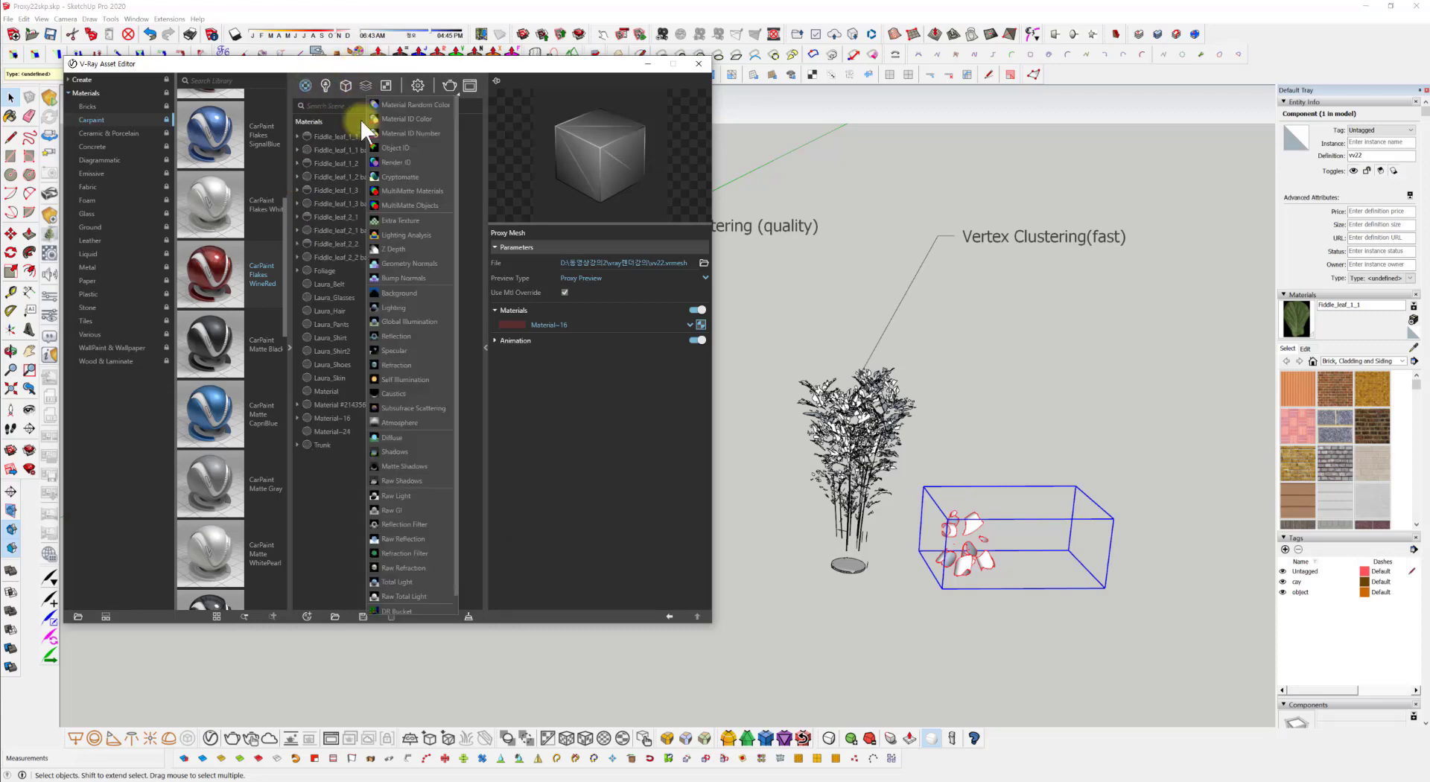
click(344, 87)
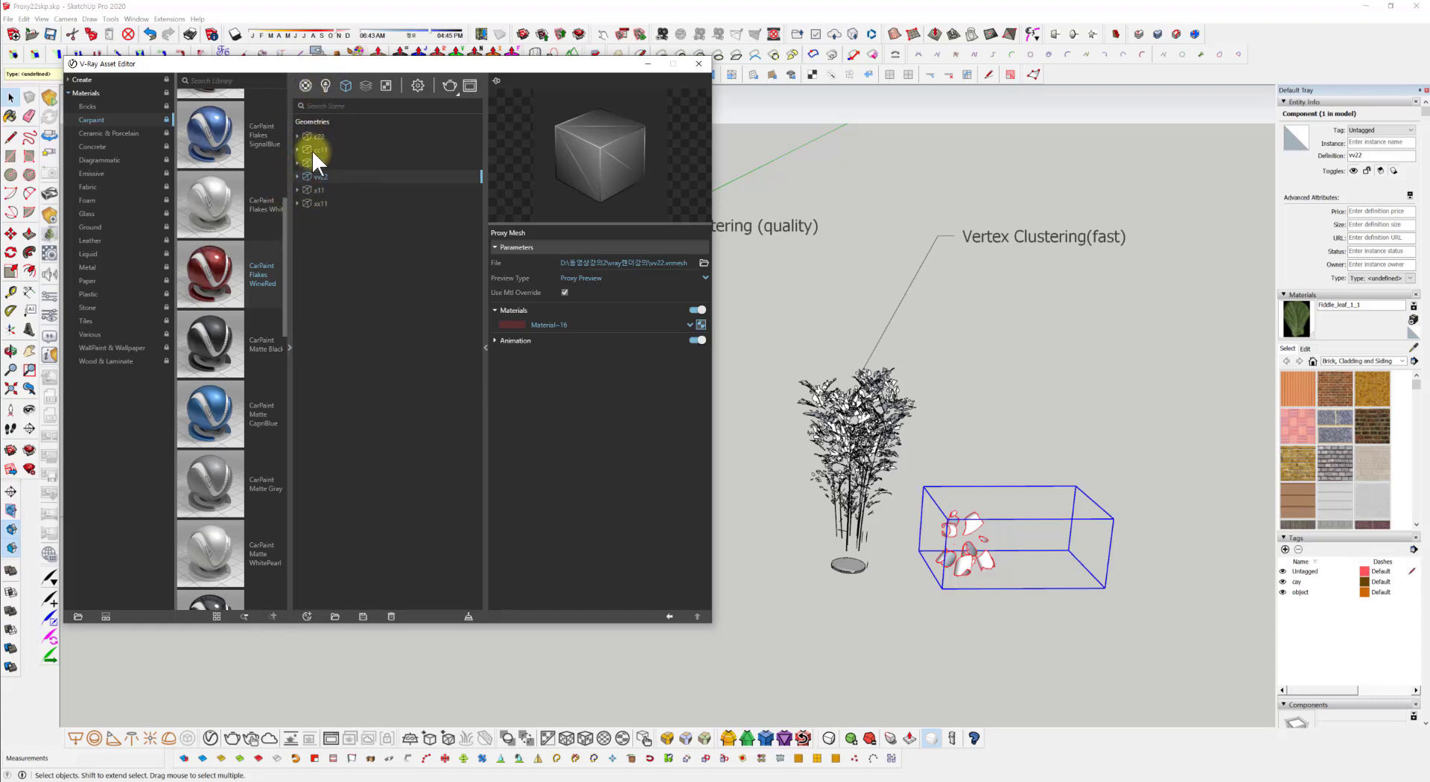
Step: Go through the proxy mesh geometries and examine the materials assigned to c22 and cc11
click(313, 150)
click(319, 172)
click(335, 193)
click(315, 151)
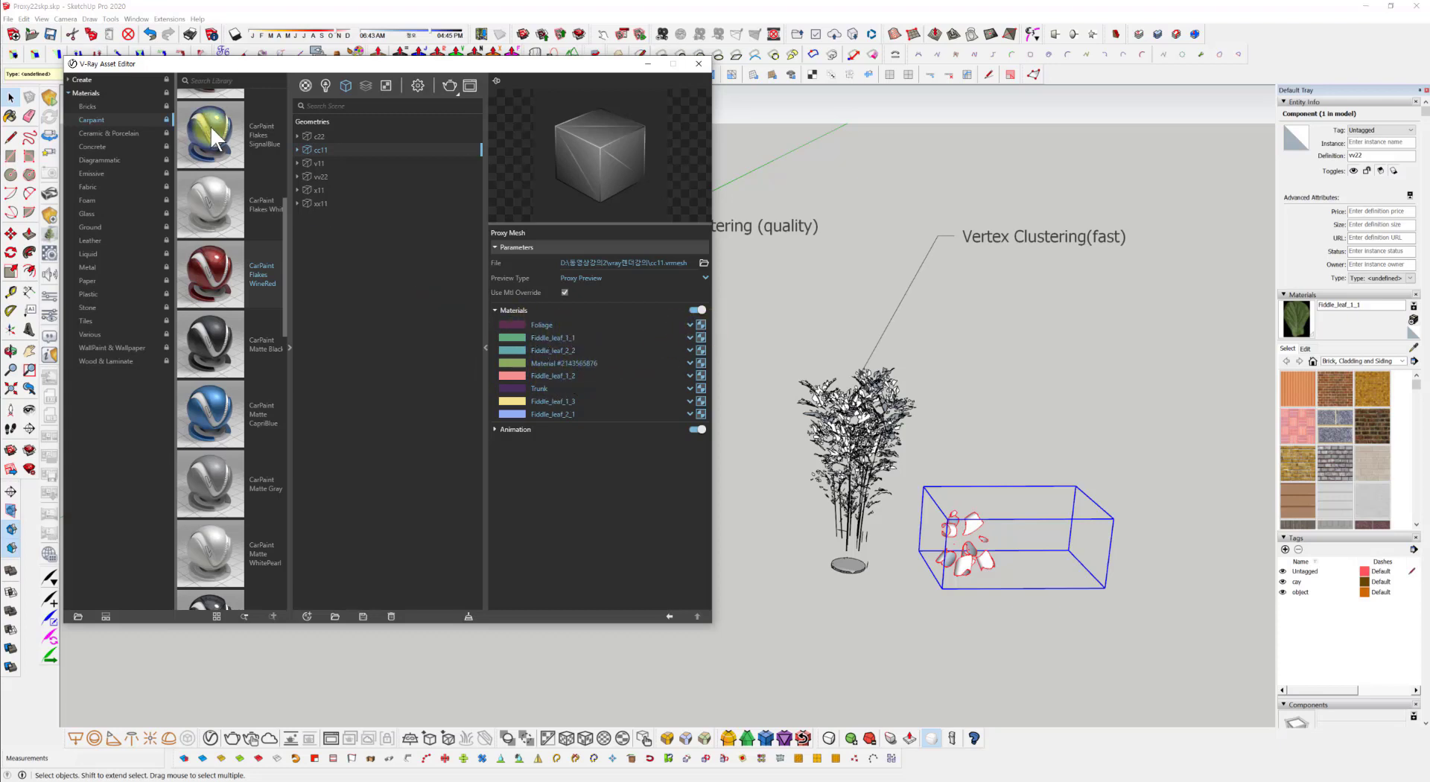
click(321, 137)
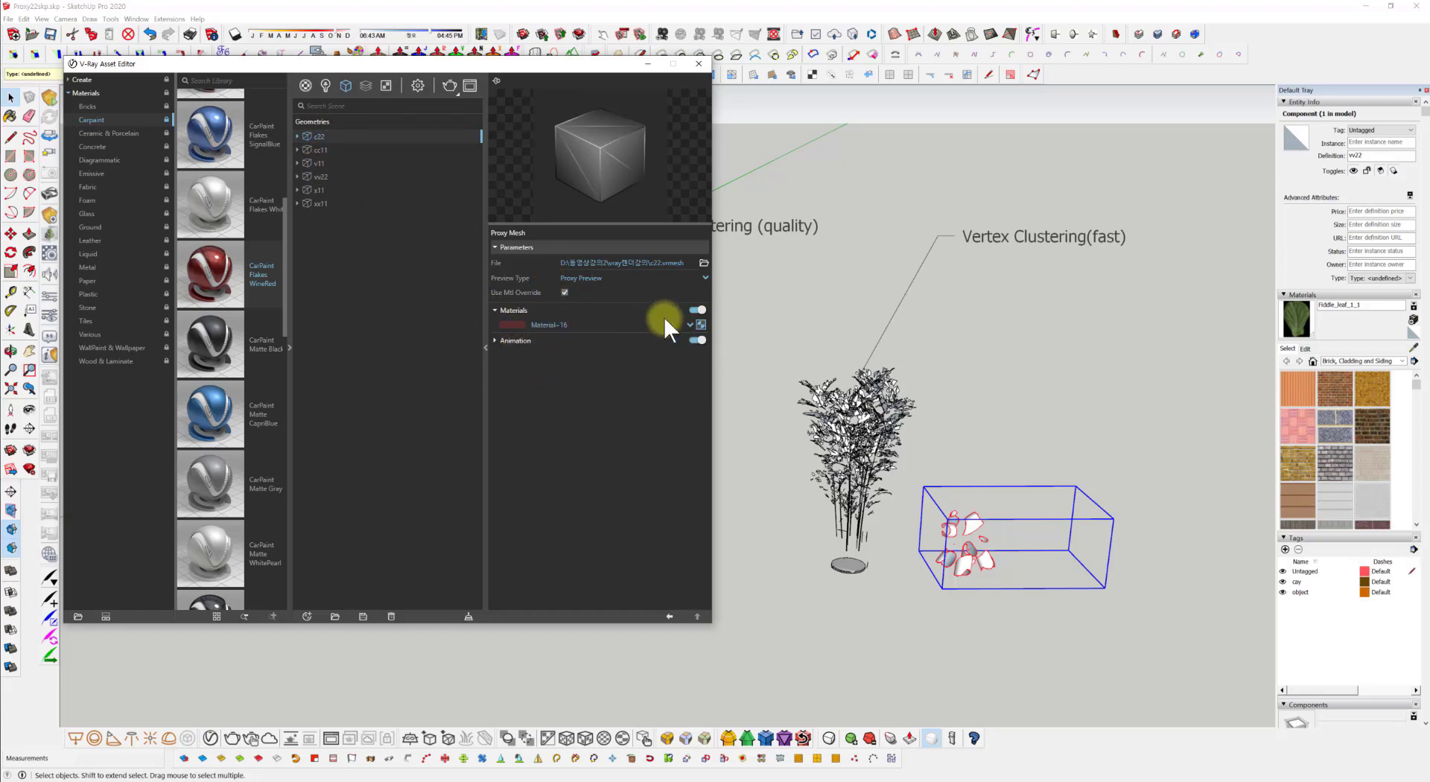
click(321, 148)
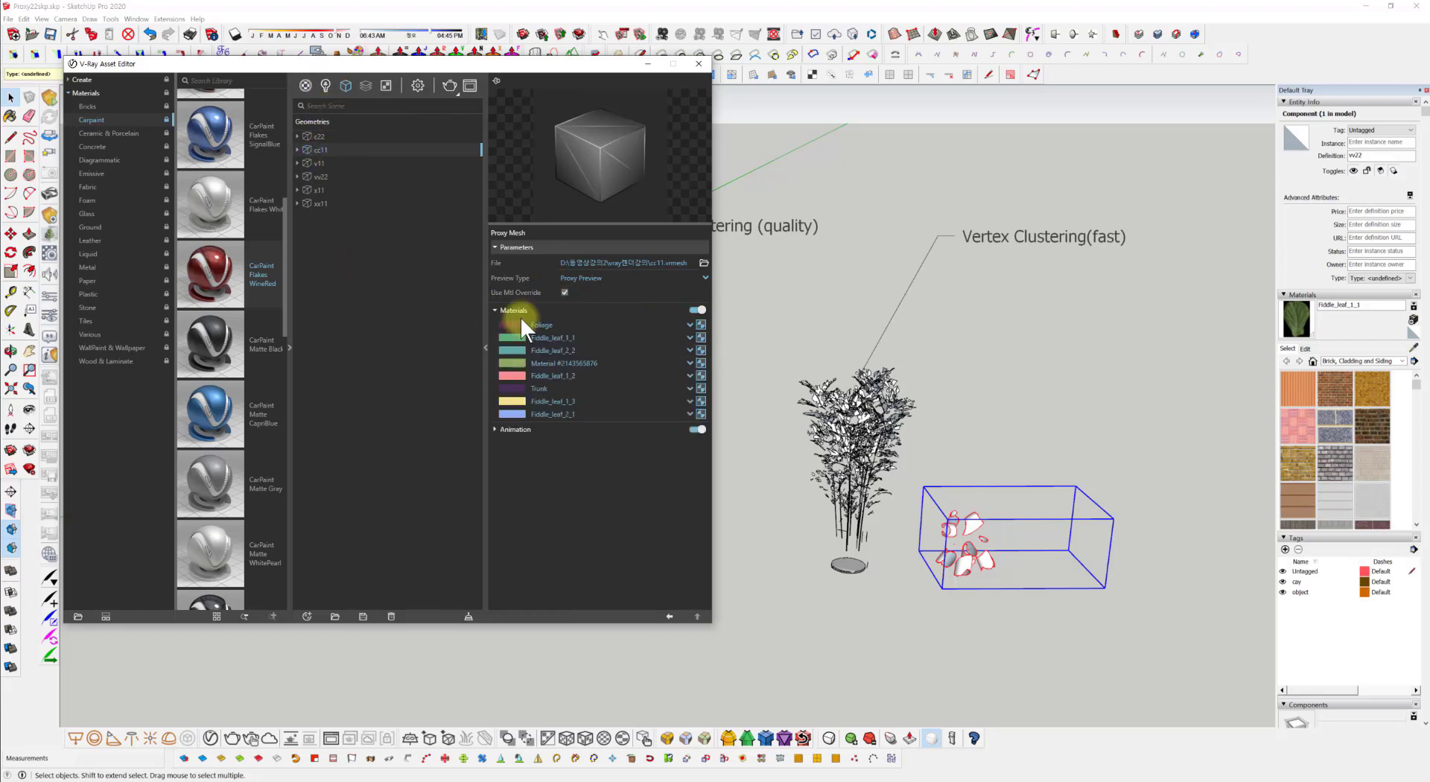
Step: Inspect the Foliage and Fiddle_leaf_2_2 materials of the cc11 proxy mesh and compare its material list with that of xx11
drag(415, 64, 700, 90)
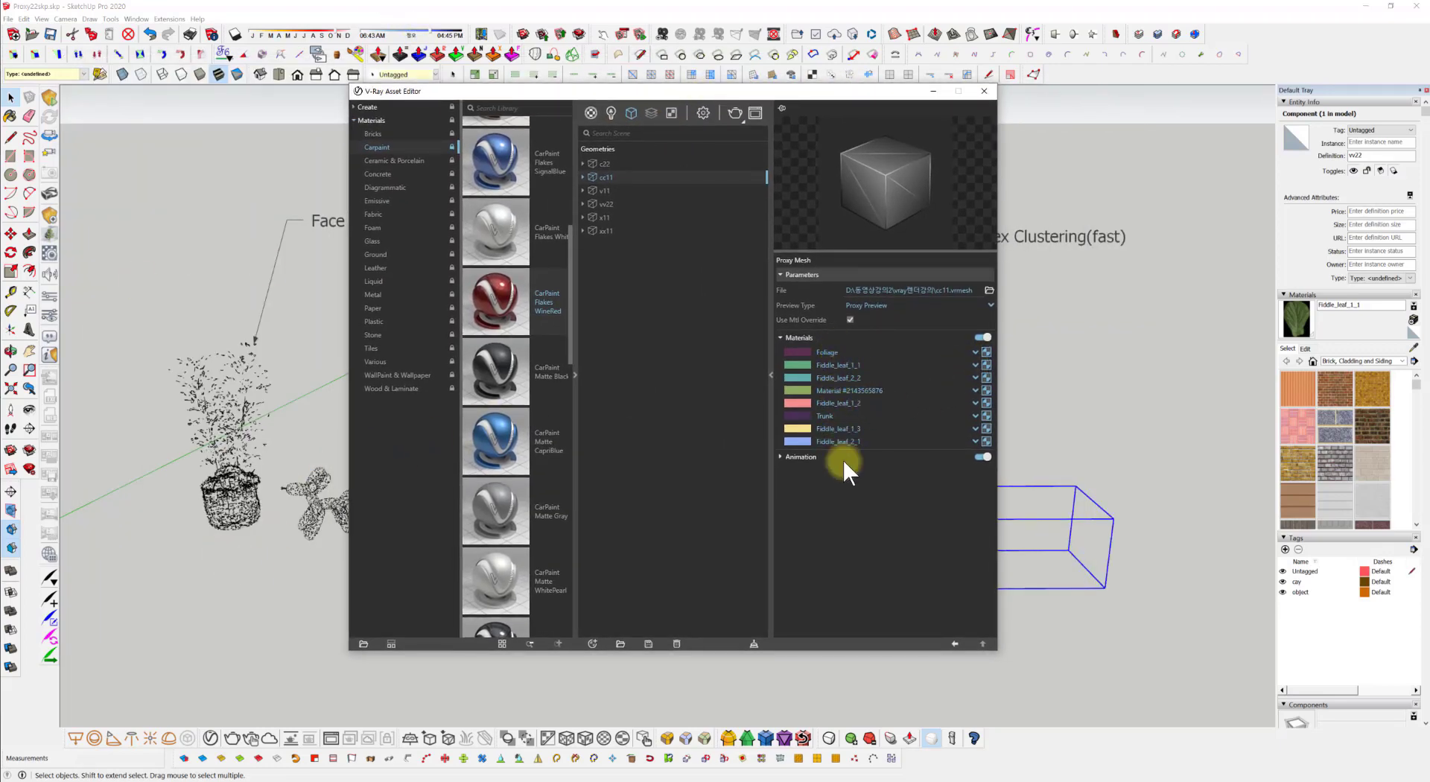
click(987, 353)
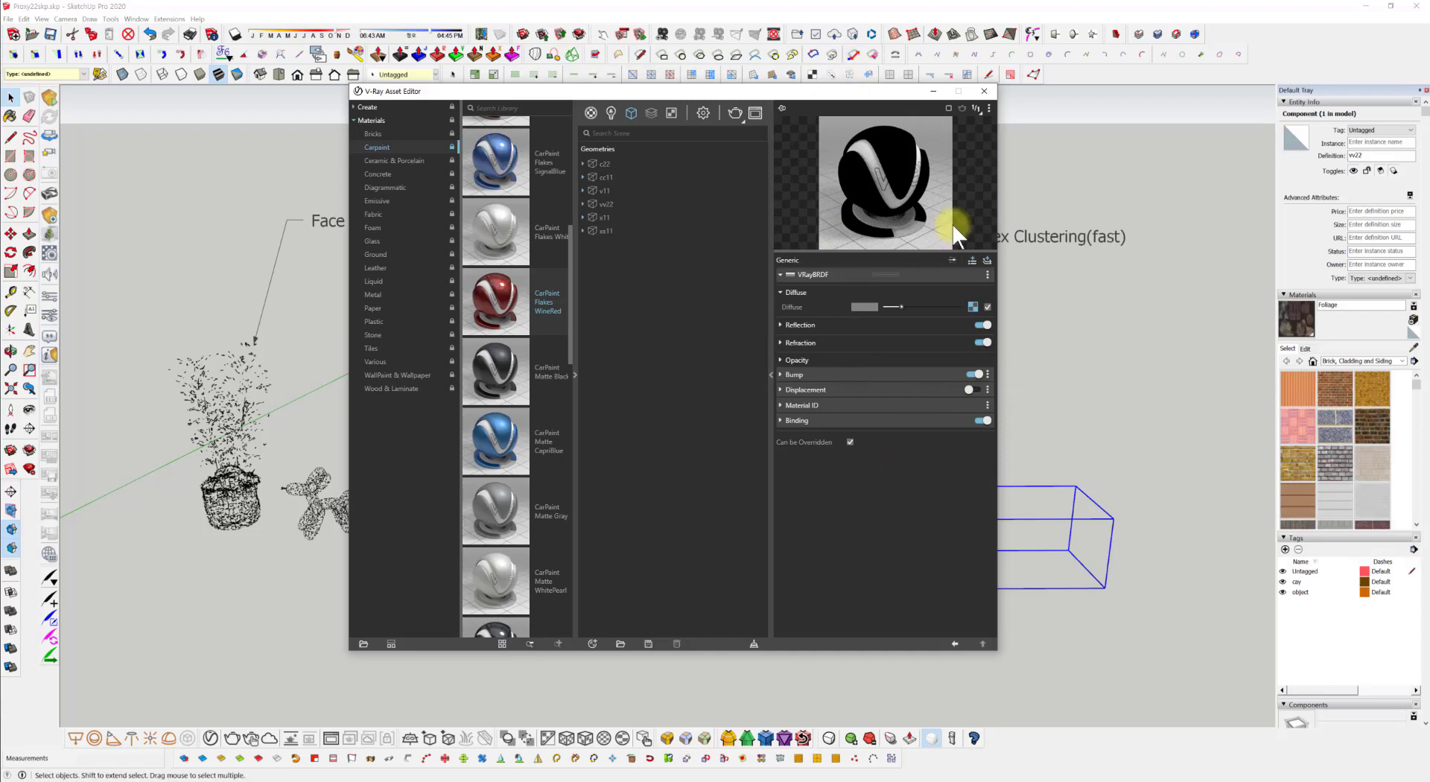
click(956, 642)
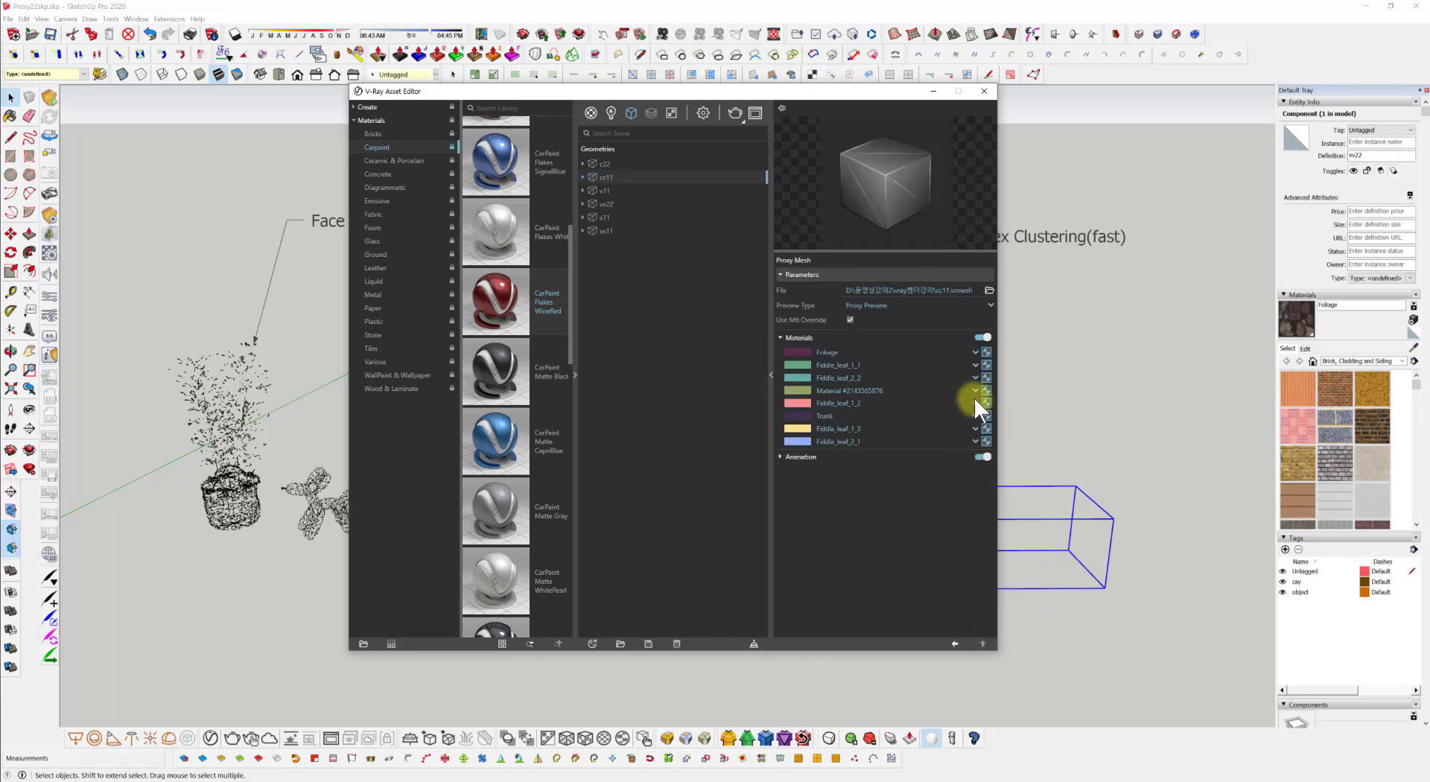
click(986, 378)
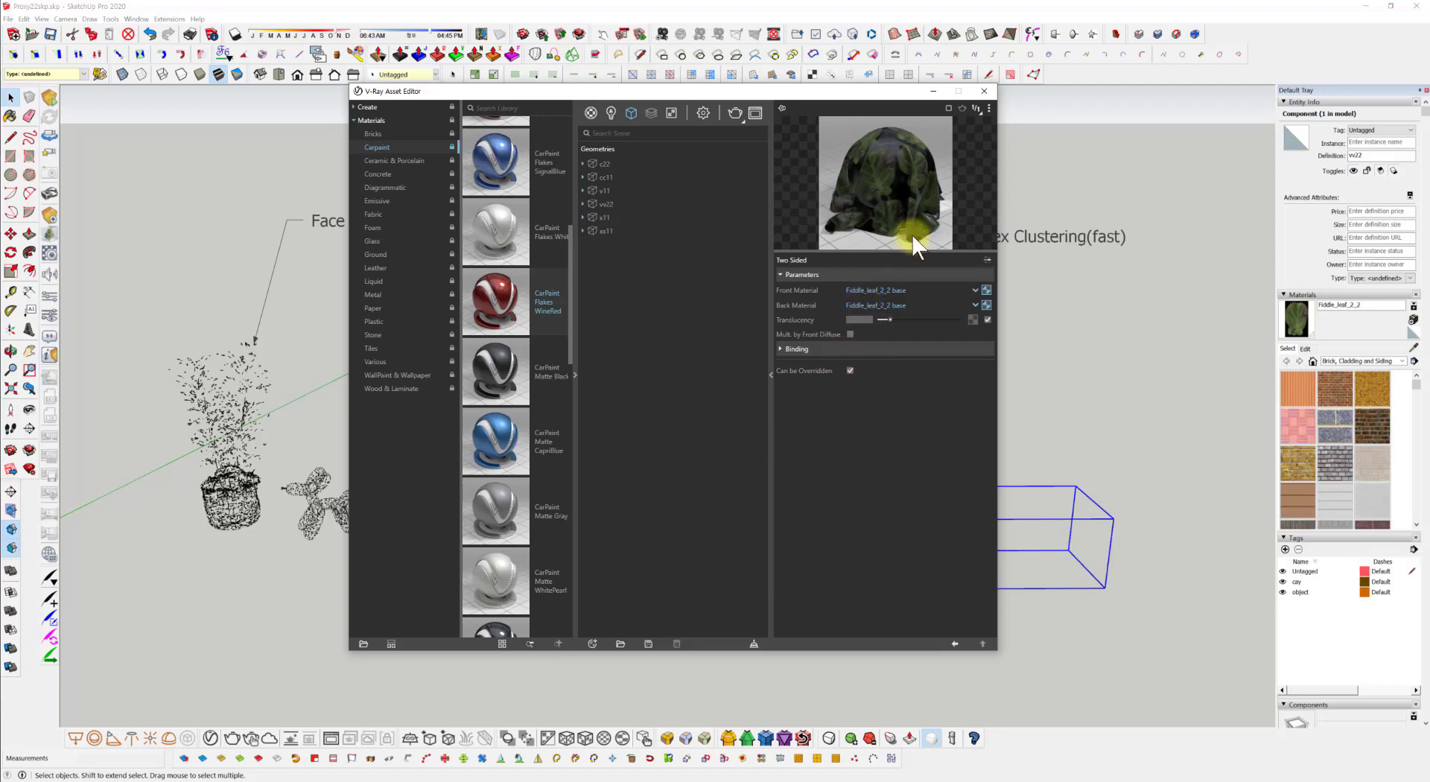
click(601, 230)
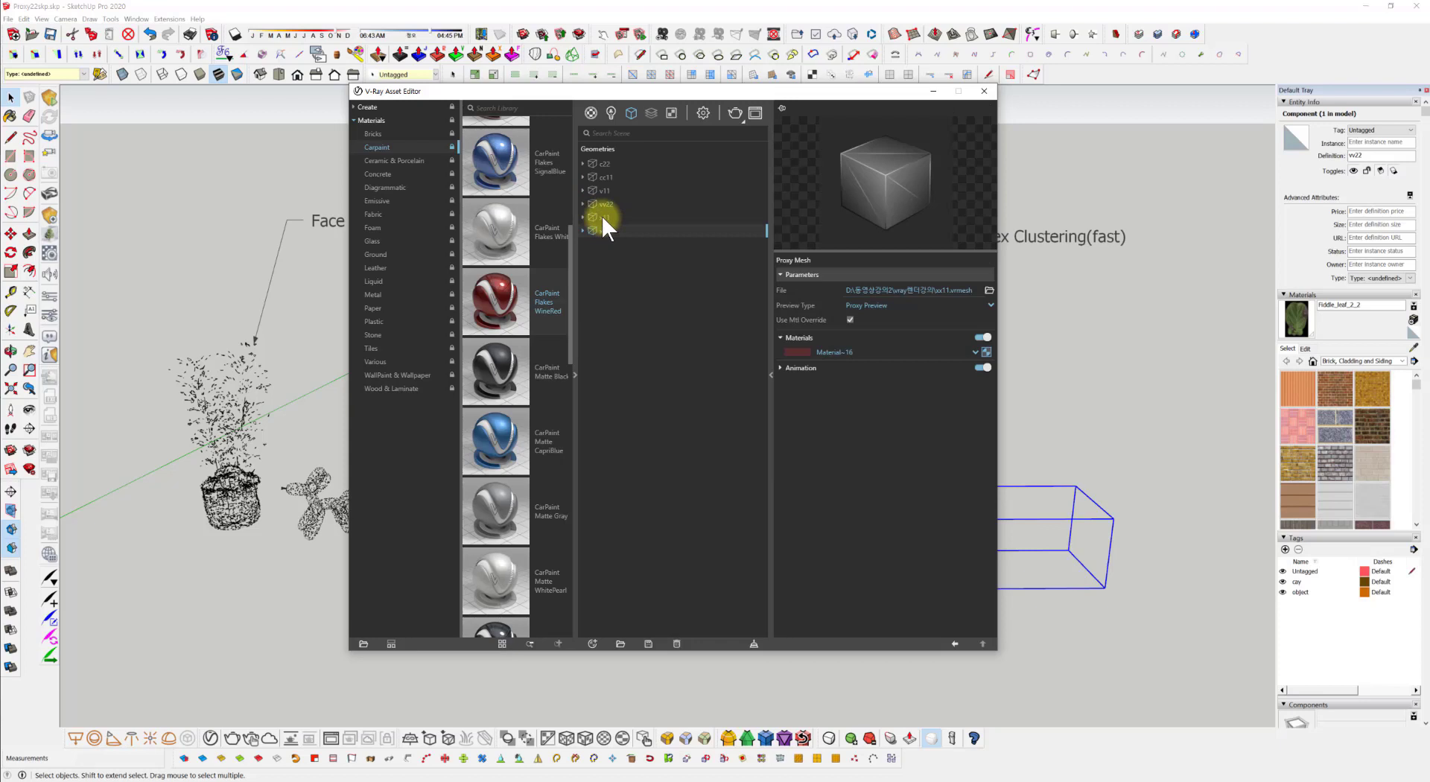
click(603, 177)
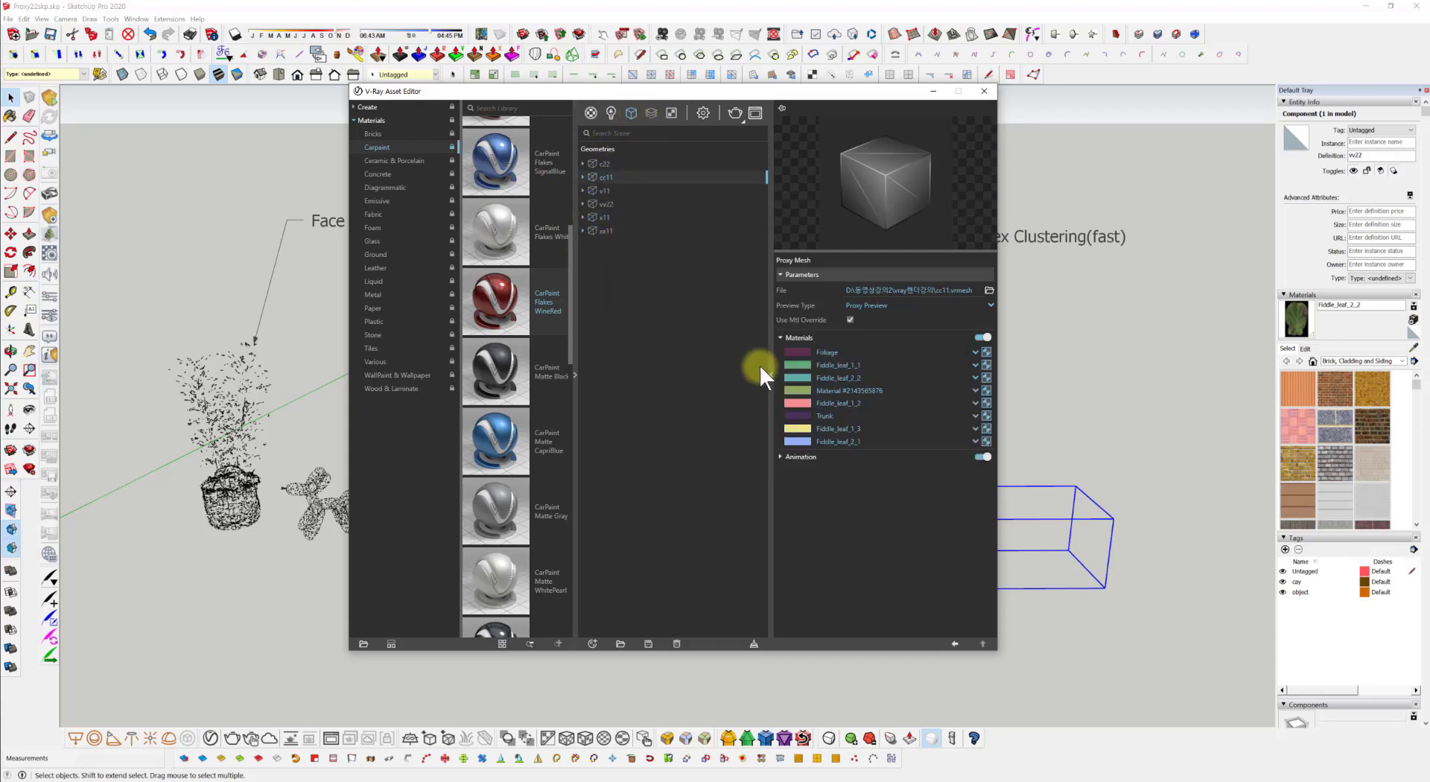